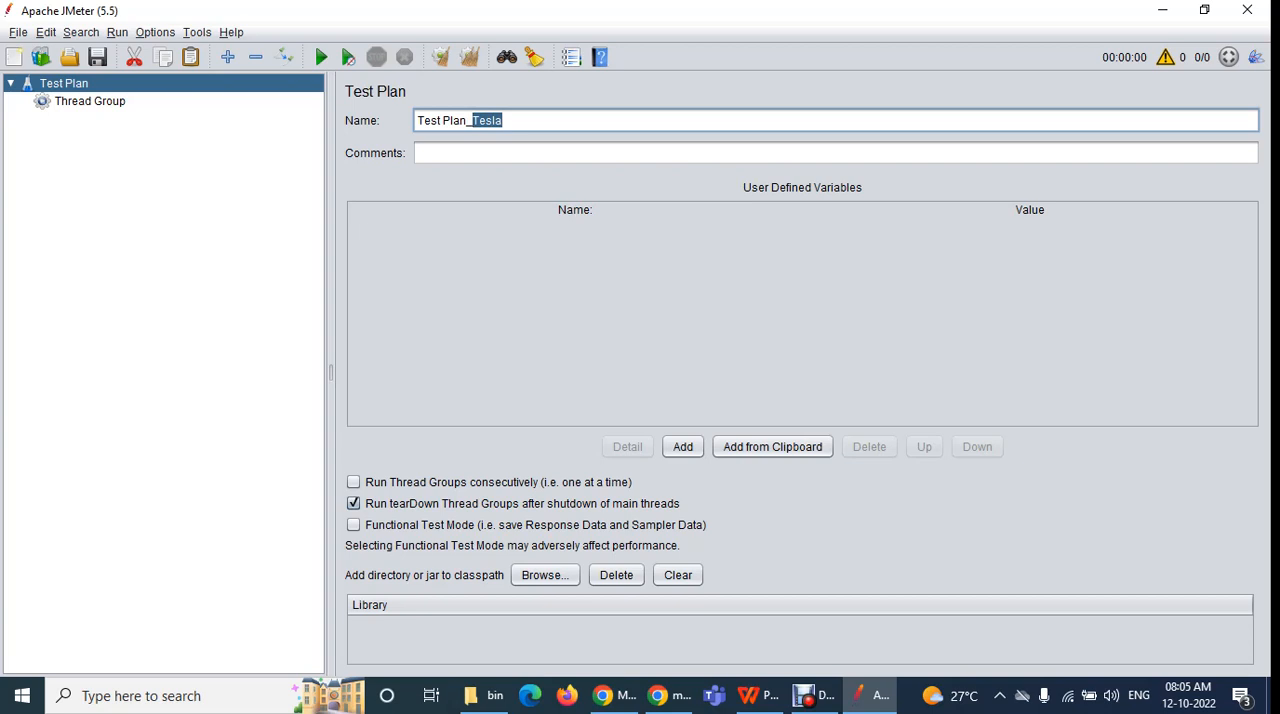
Apply the name Test Plan_Tesla to the test plan's entry in the tree
{"action": "left_click", "coordinate": [503, 120]}
{"action": "left_click_drag", "start_coordinate": [503, 120], "coordinate": [472, 120]}
{"action": "left_click_drag", "start_coordinate": [504, 120], "coordinate": [417, 120]}
{"action": "left_click_drag", "start_coordinate": [506, 120], "coordinate": [417, 120]}
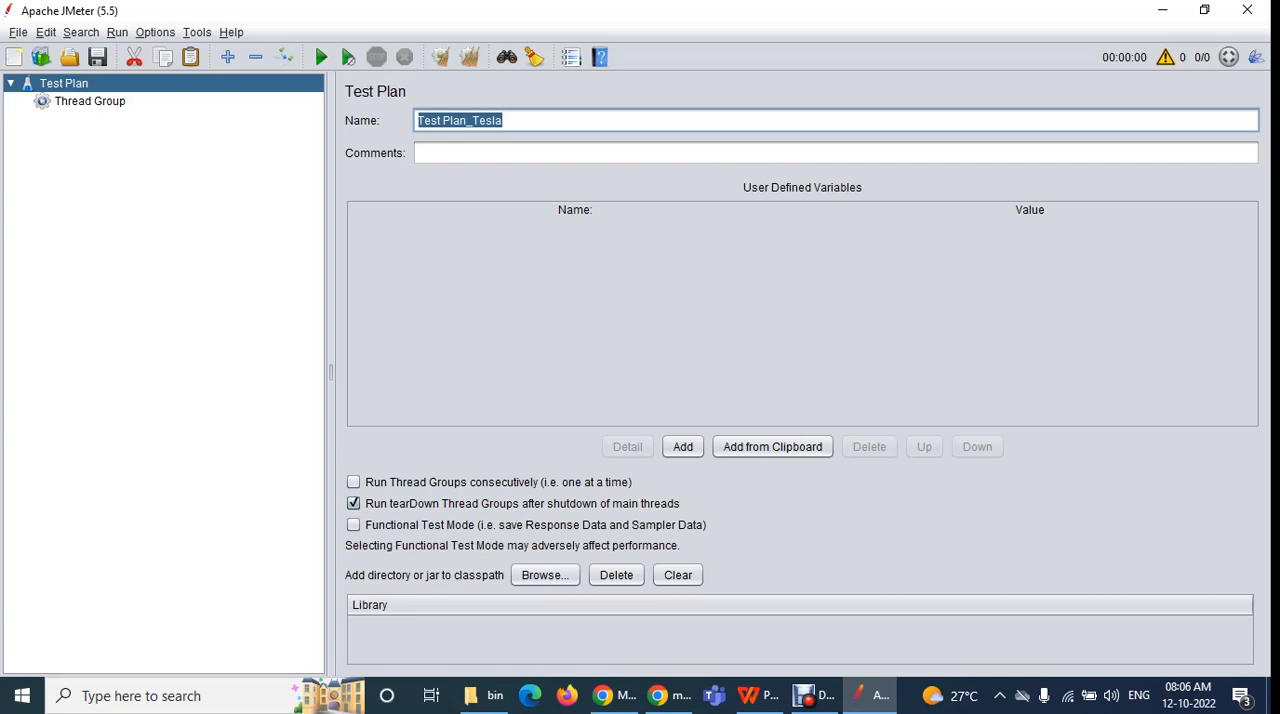
{"action": "right_click", "coordinate": [262, 87]}
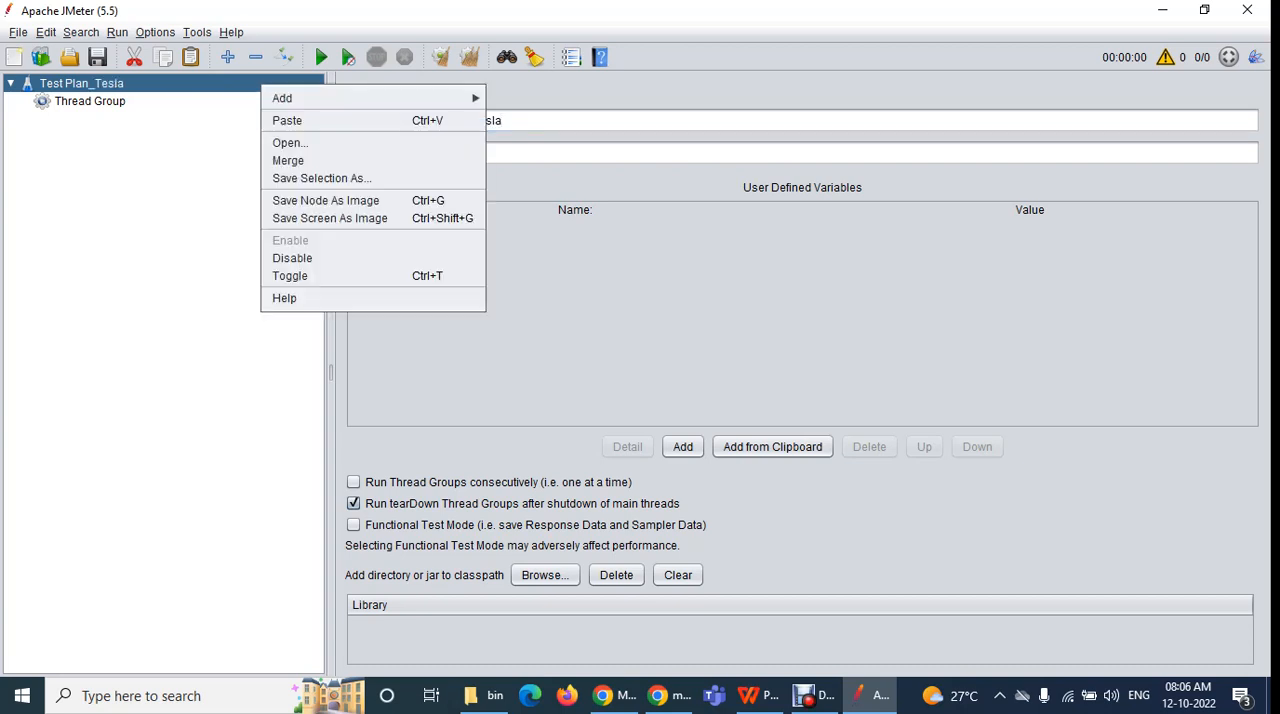
{"action": "key", "text": "Escape"}
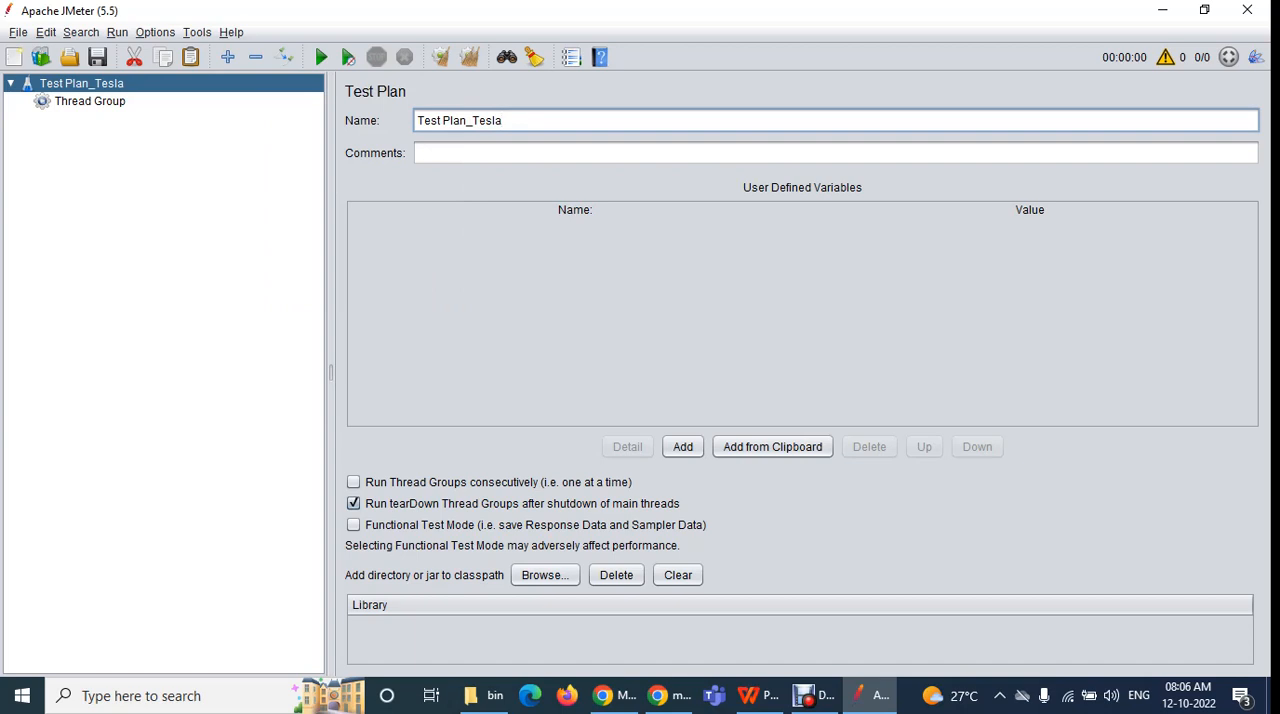
{"action": "key", "text": "ctrl+a"}
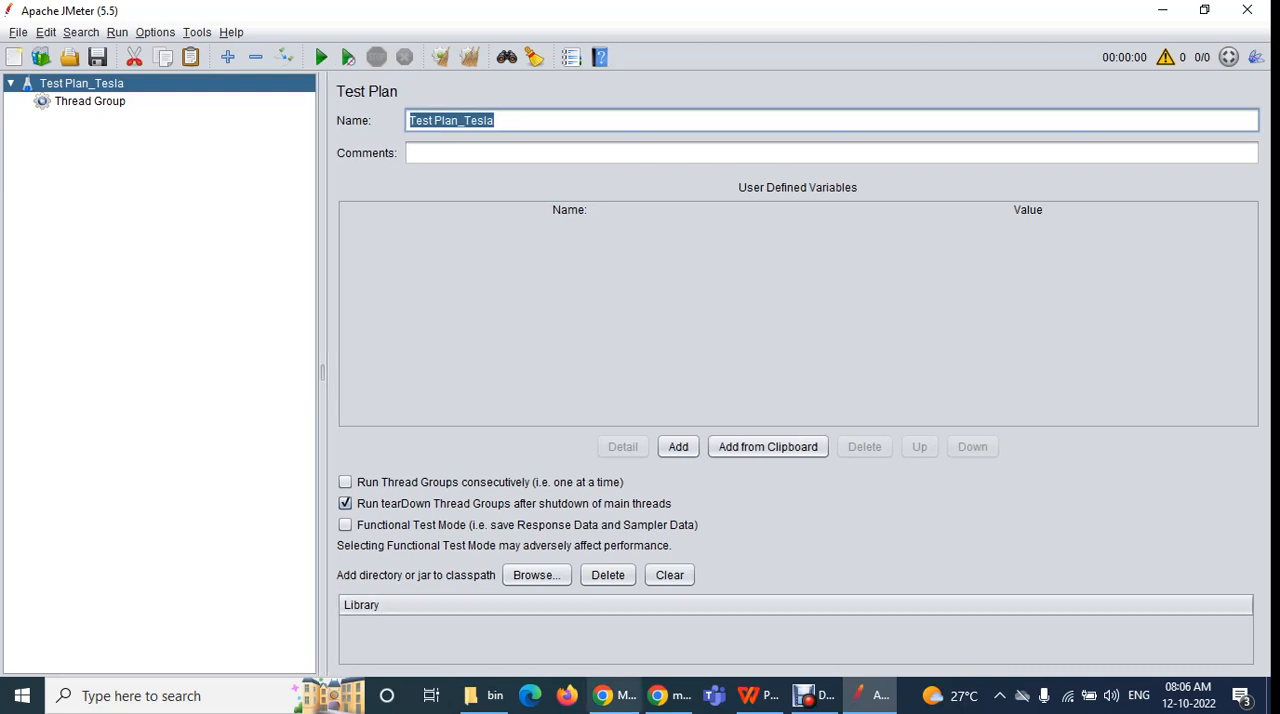
Switch to the Google Meet call, admit the waiting participant and return to JMeter
{"action": "left_click", "coordinate": [613, 695]}
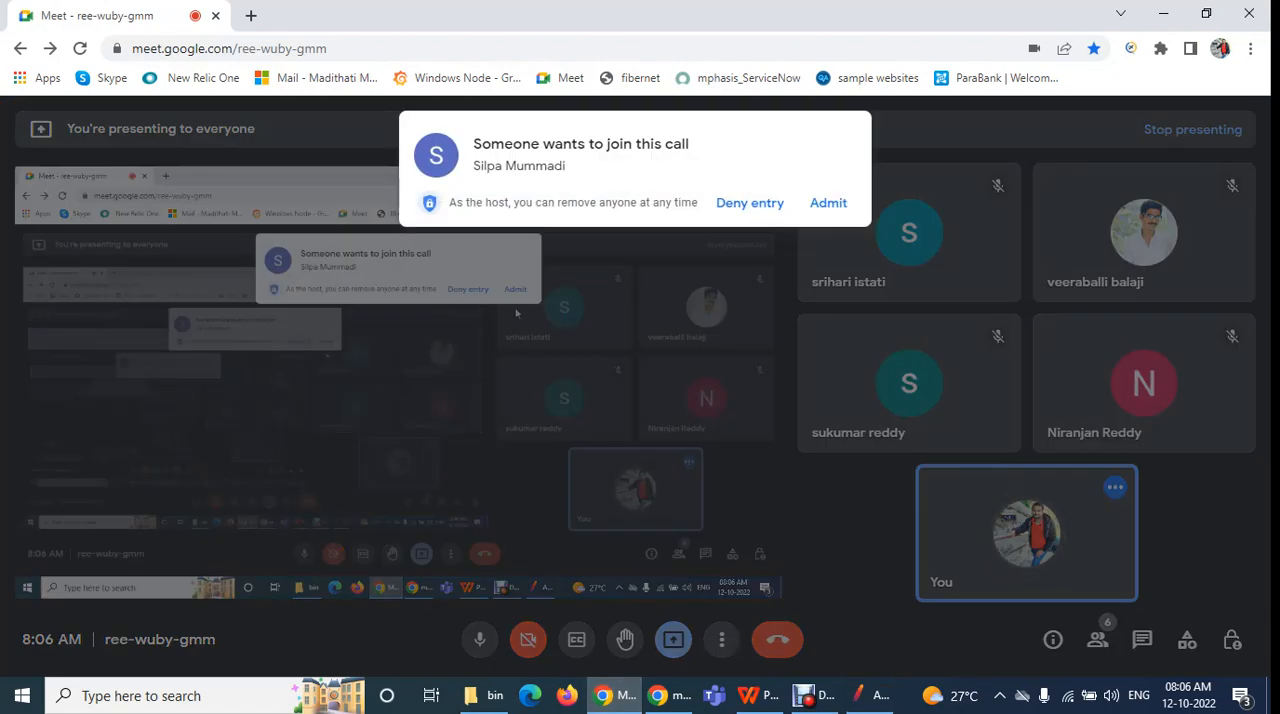
{"action": "left_click", "coordinate": [834, 202]}
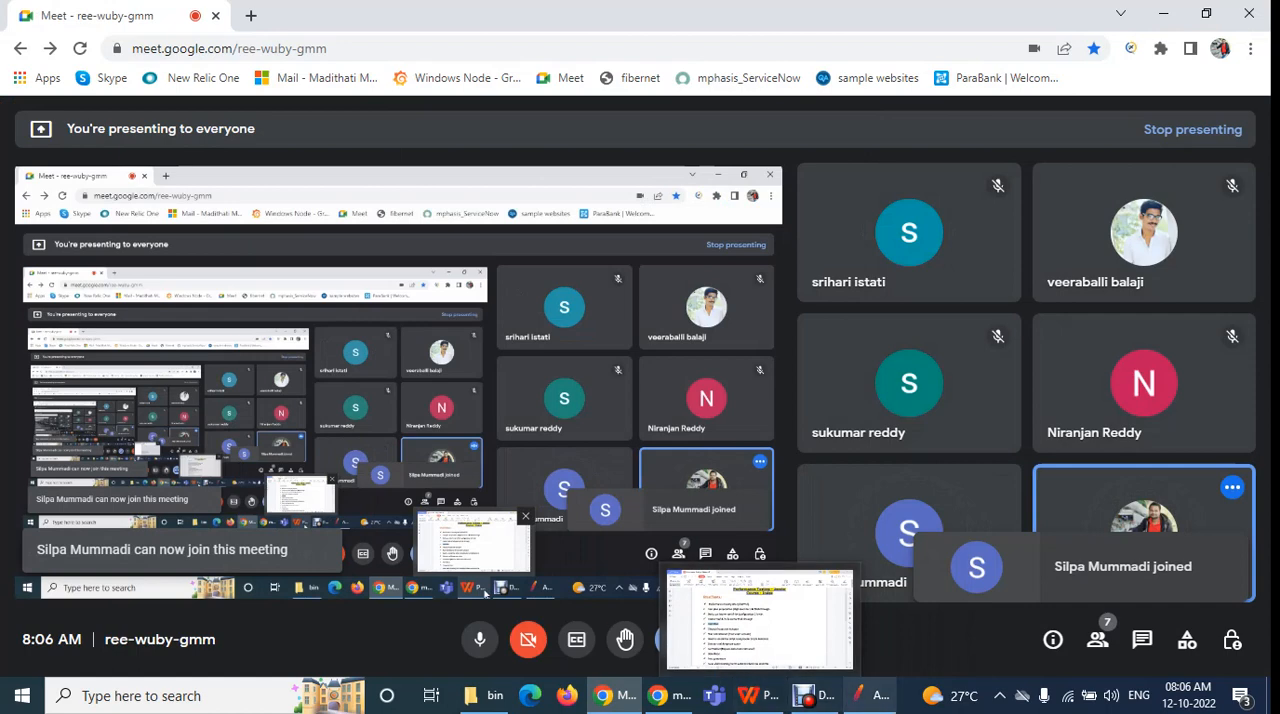
{"action": "left_click", "coordinate": [868, 695]}
Rename the test plan to Tesla_Test Plan and apply the name in the tree
{"action": "left_click", "coordinate": [495, 120]}
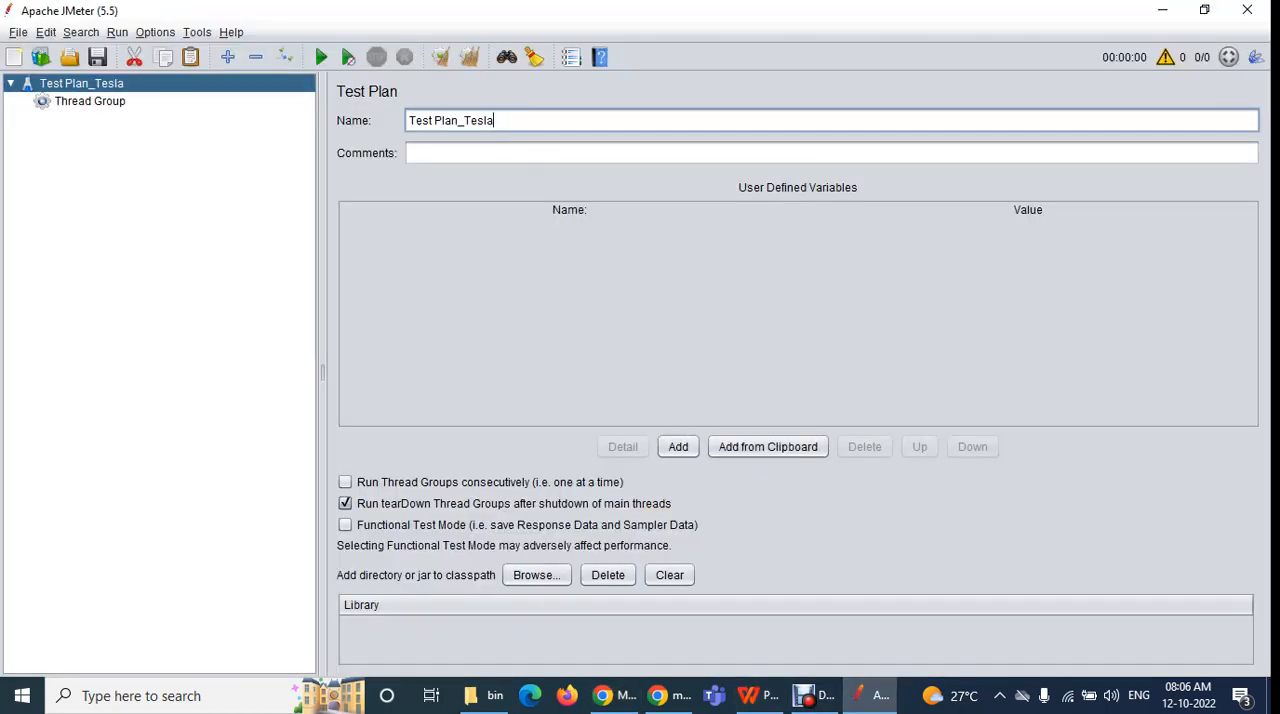
{"action": "key", "text": "shift+Home"}
{"action": "left_click_drag", "start_coordinate": [494, 120], "coordinate": [464, 120]}
{"action": "key", "text": "BackSpace"}
{"action": "key", "text": "Home"}
{"action": "type", "text": "Tesla_"}
{"action": "key", "text": "BackSpace"}
{"action": "left_click", "coordinate": [412, 153]}
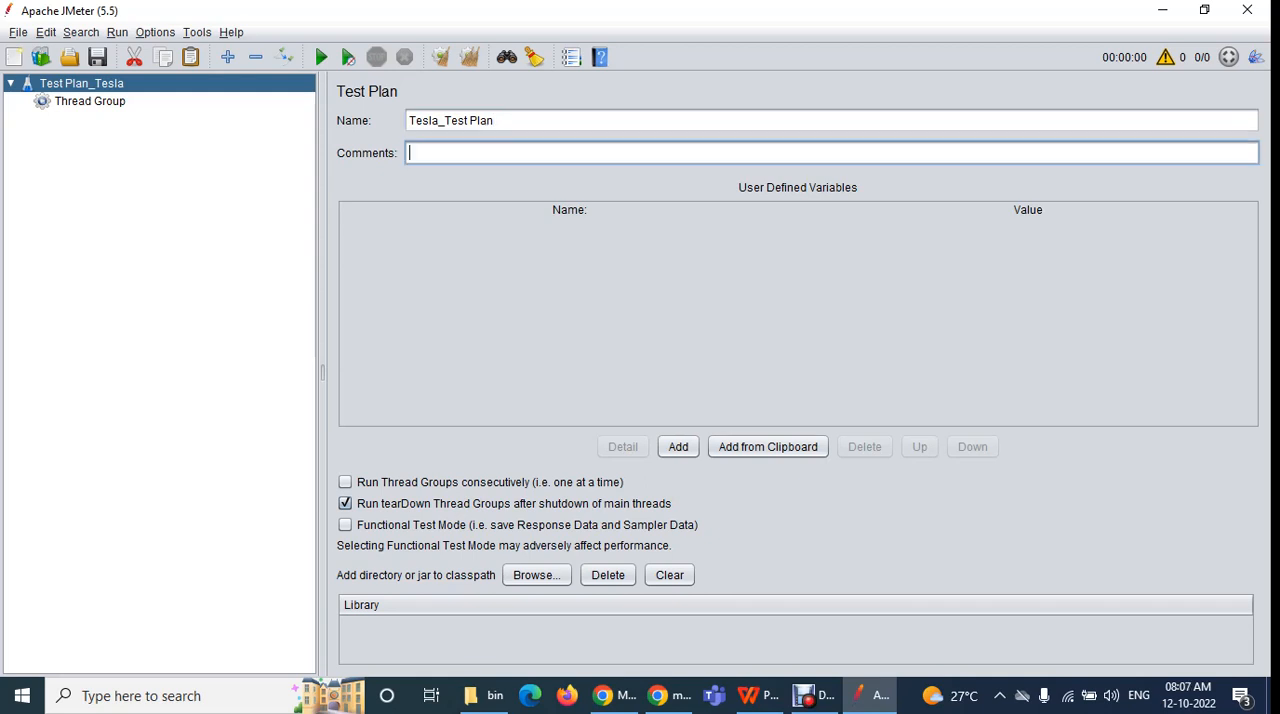
{"action": "right_click", "coordinate": [288, 84]}
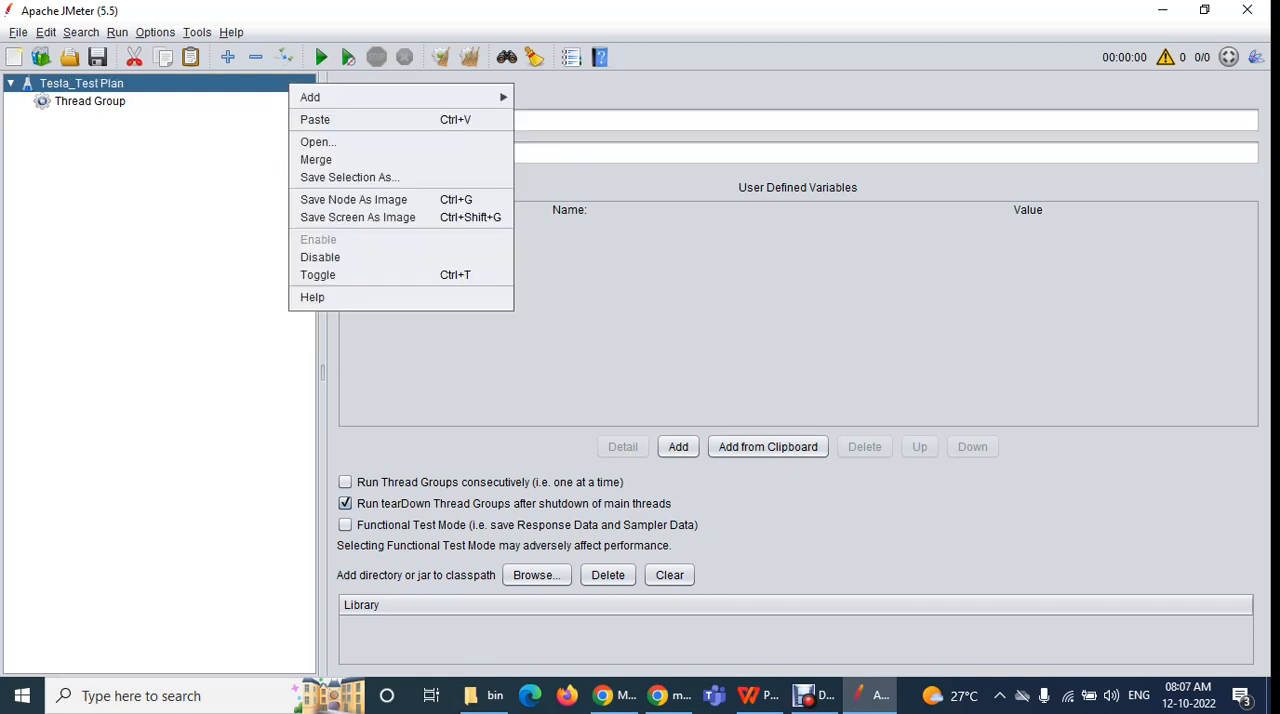
{"action": "key", "text": "Escape"}
Clear the test plan's name completely and apply the blank name in the tree
{"action": "left_click_drag", "start_coordinate": [512, 121], "coordinate": [405, 121]}
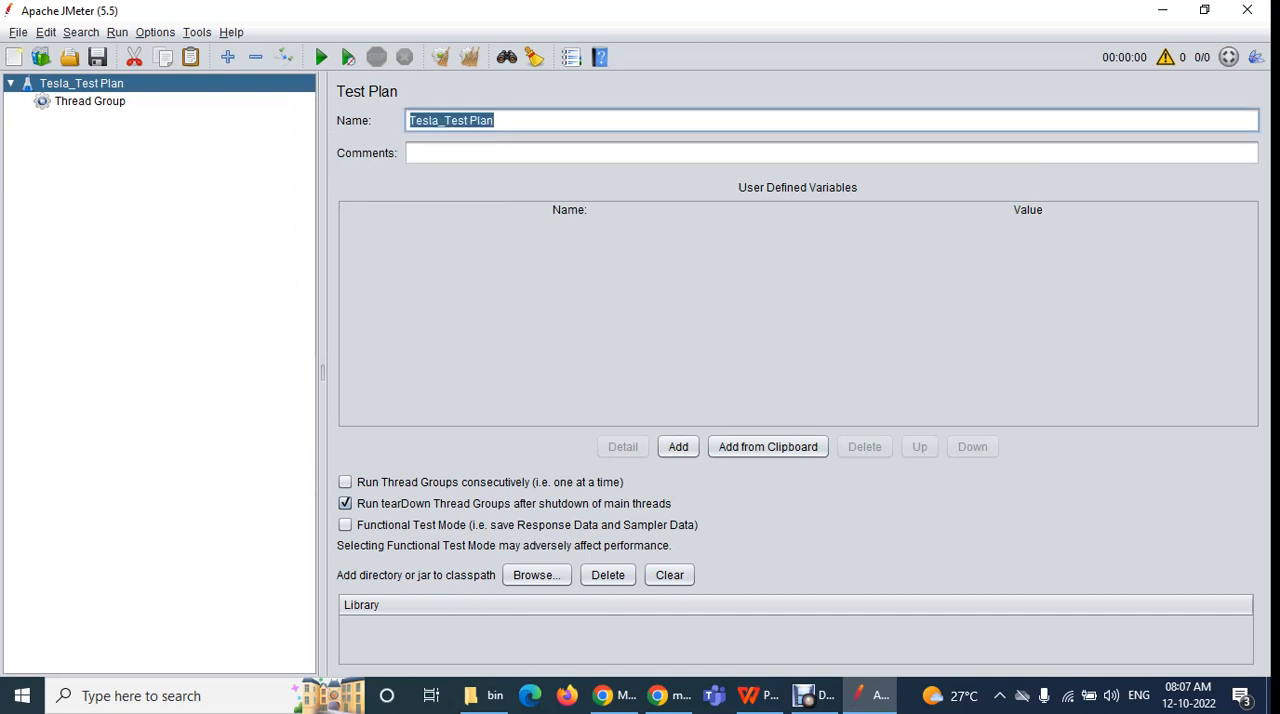
{"action": "left_click", "coordinate": [412, 153]}
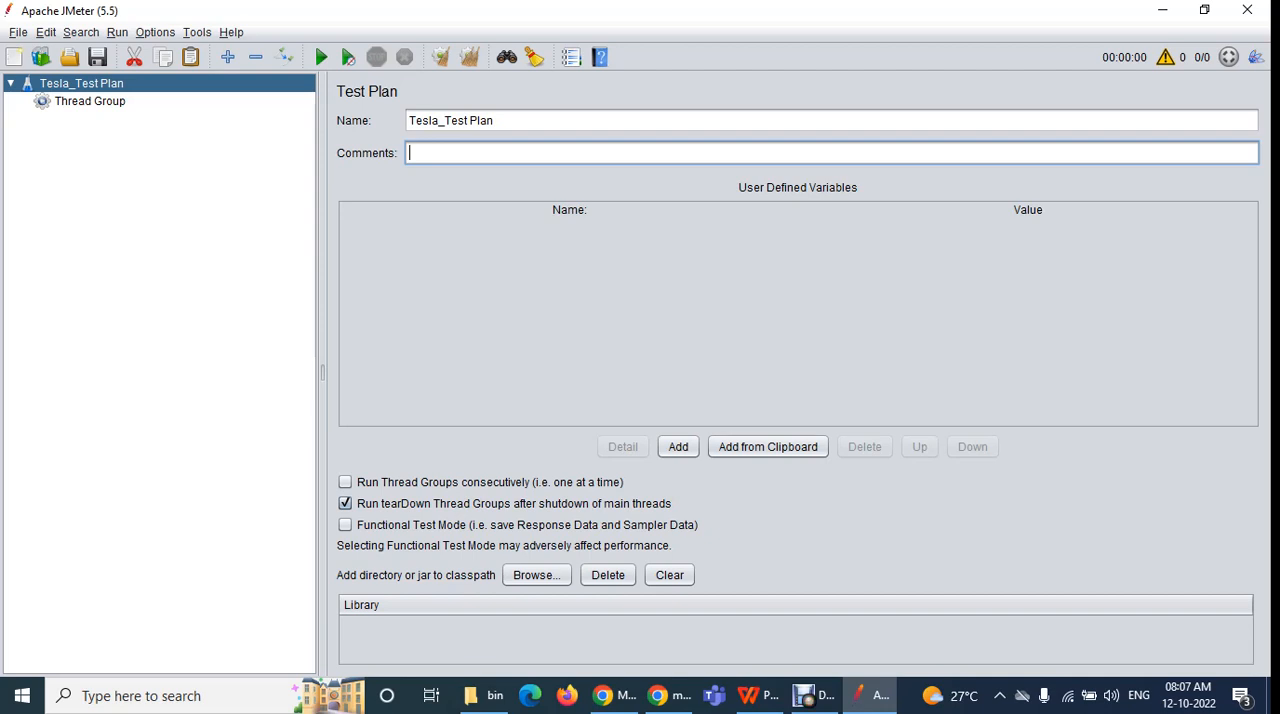
{"action": "triple_click", "coordinate": [494, 120]}
{"action": "left_click", "coordinate": [494, 120]}
{"action": "key", "text": "ctrl+a"}
{"action": "key", "text": "ctrl+c"}
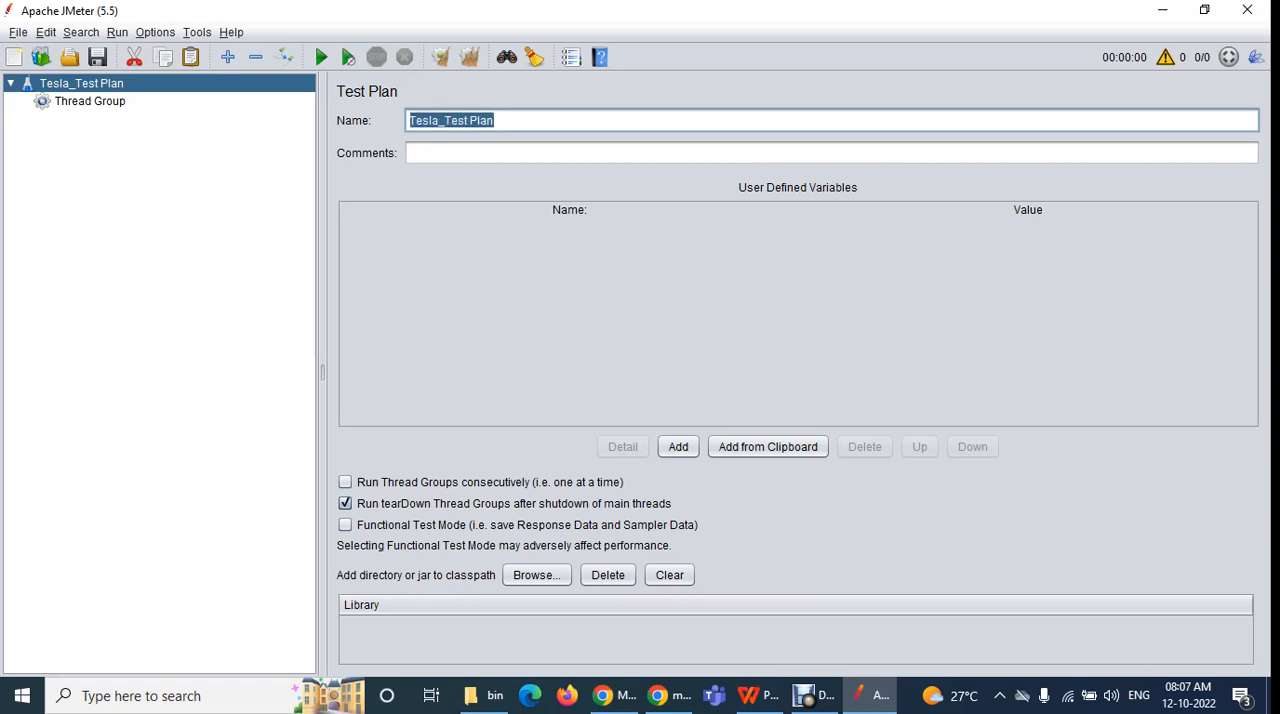
{"action": "key", "text": "BackSpace"}
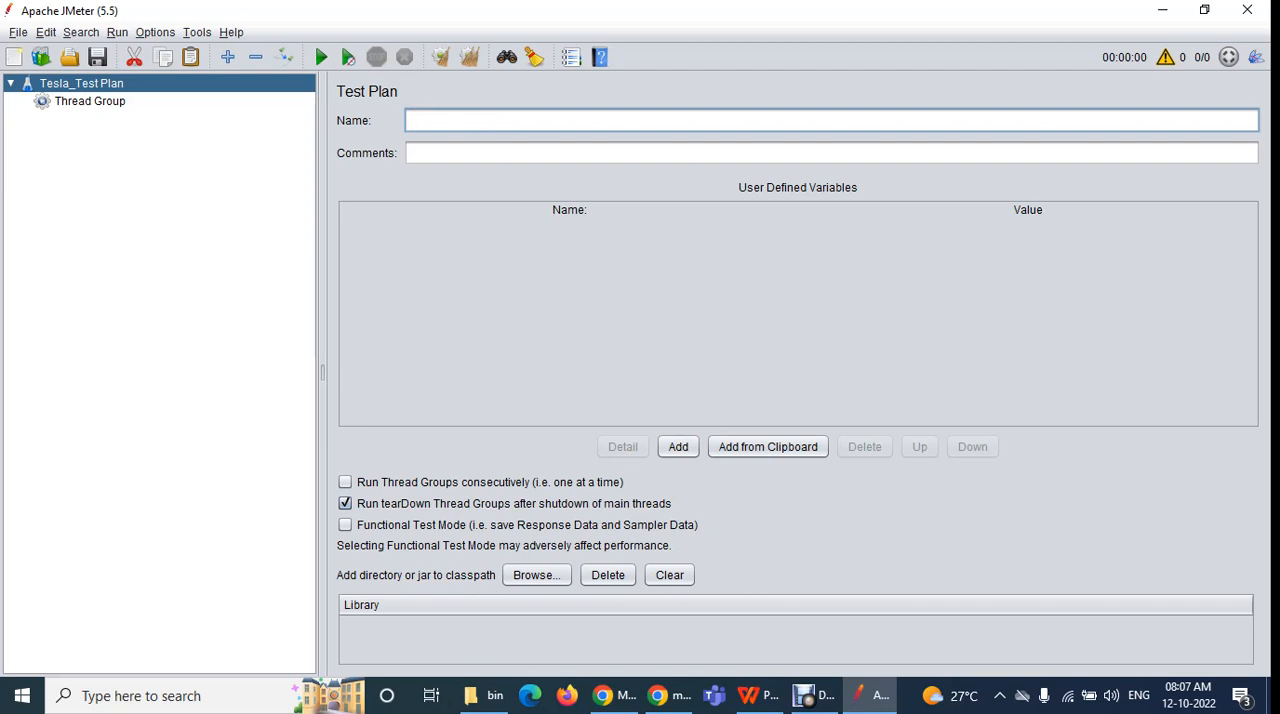
{"action": "right_click", "coordinate": [291, 86]}
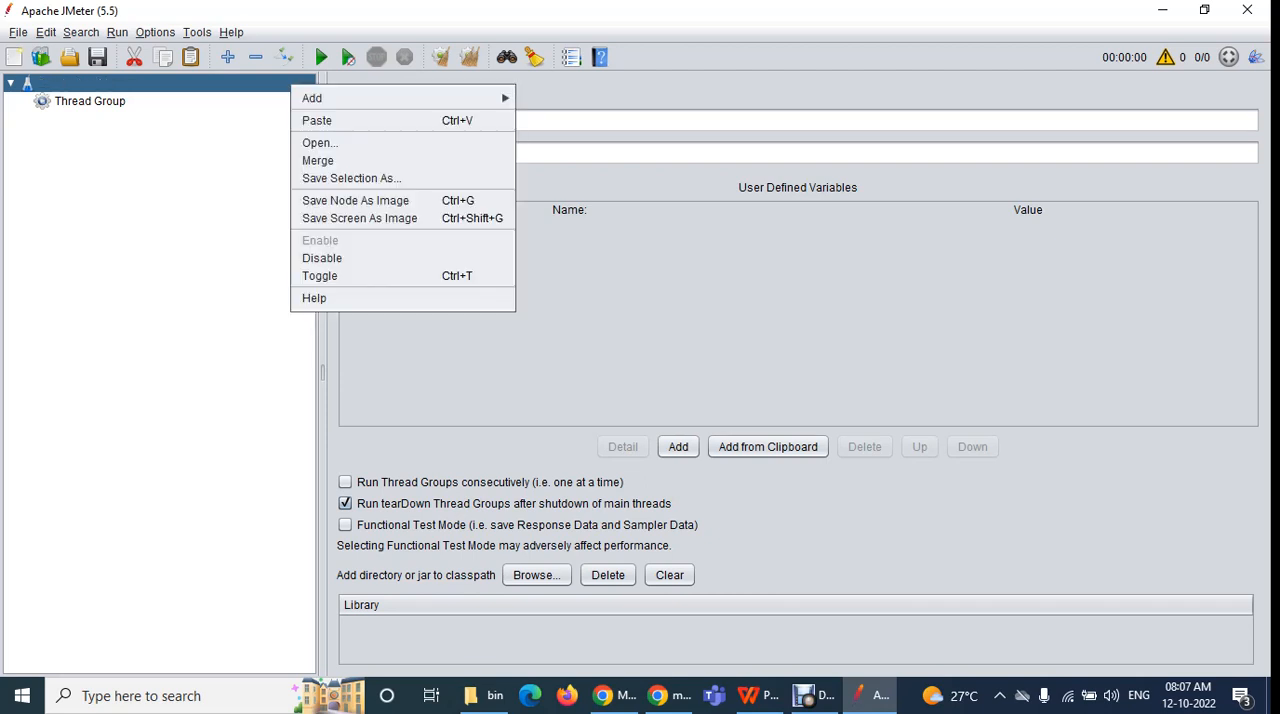
{"action": "key", "text": "Escape"}
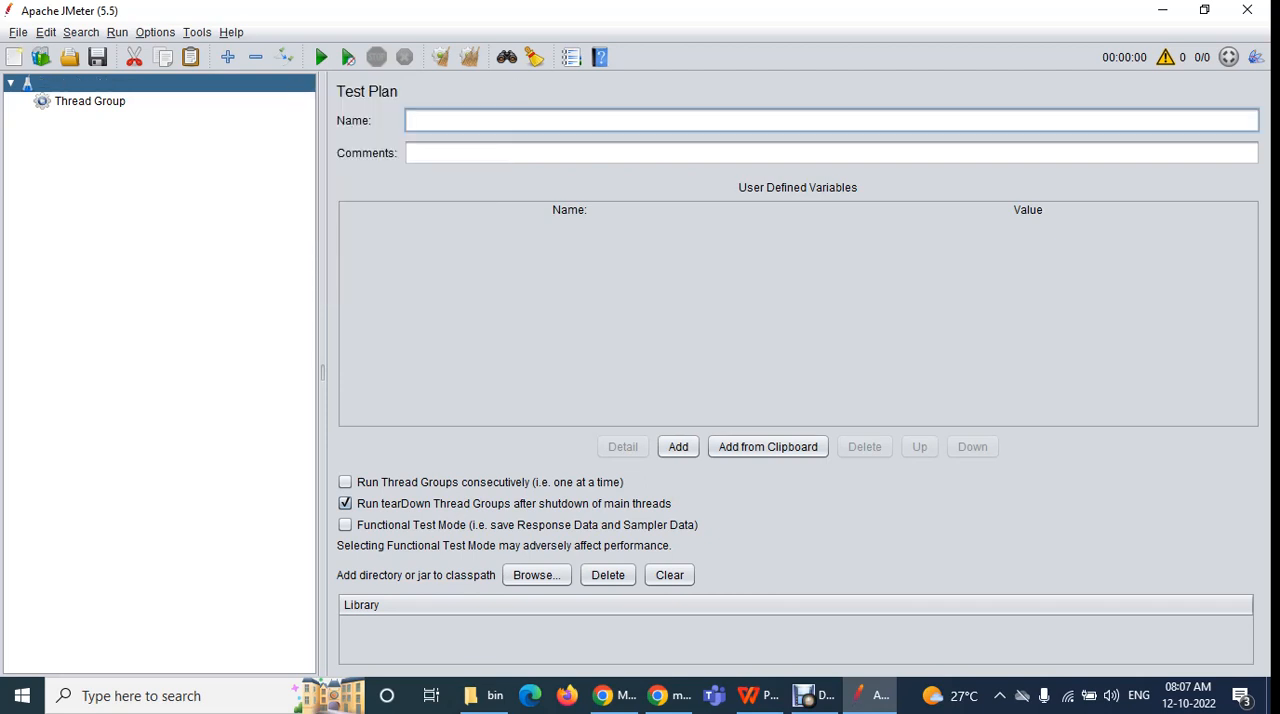
Compare the Thread Group's settings with those of the unnamed test plan
{"action": "left_click", "coordinate": [90, 101]}
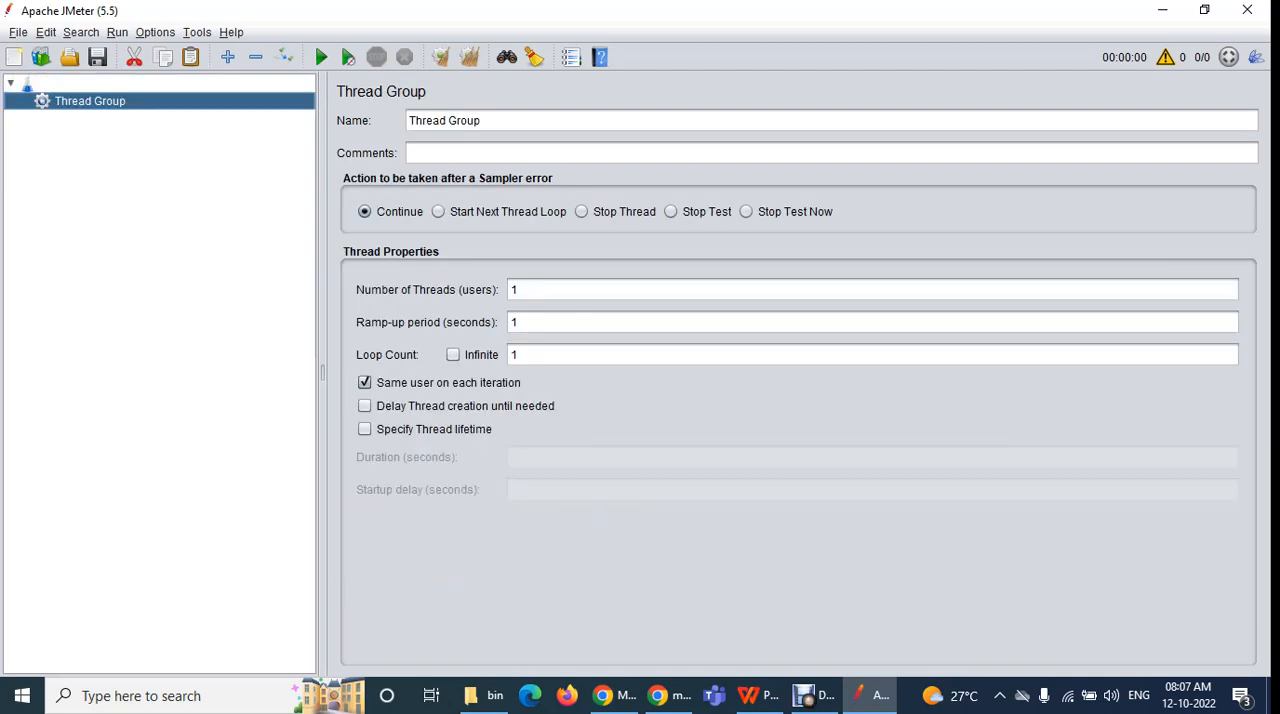
{"action": "left_click", "coordinate": [28, 84]}
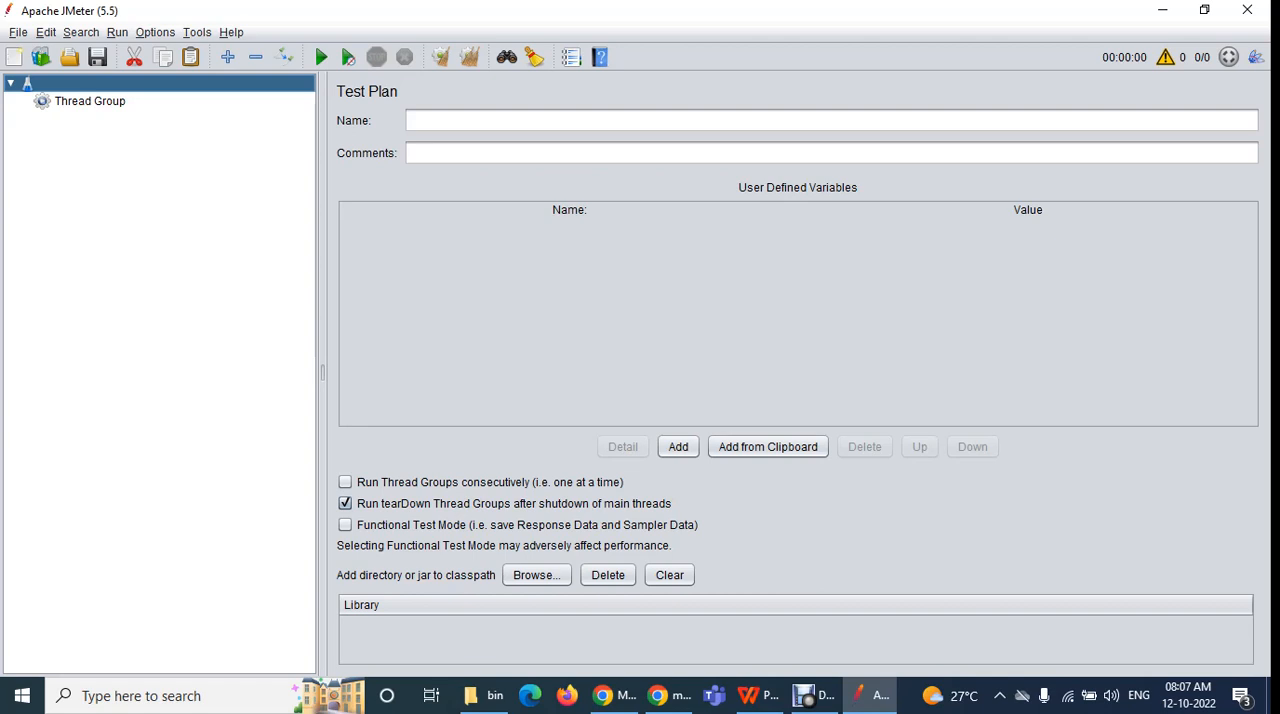
{"action": "left_click", "coordinate": [90, 101]}
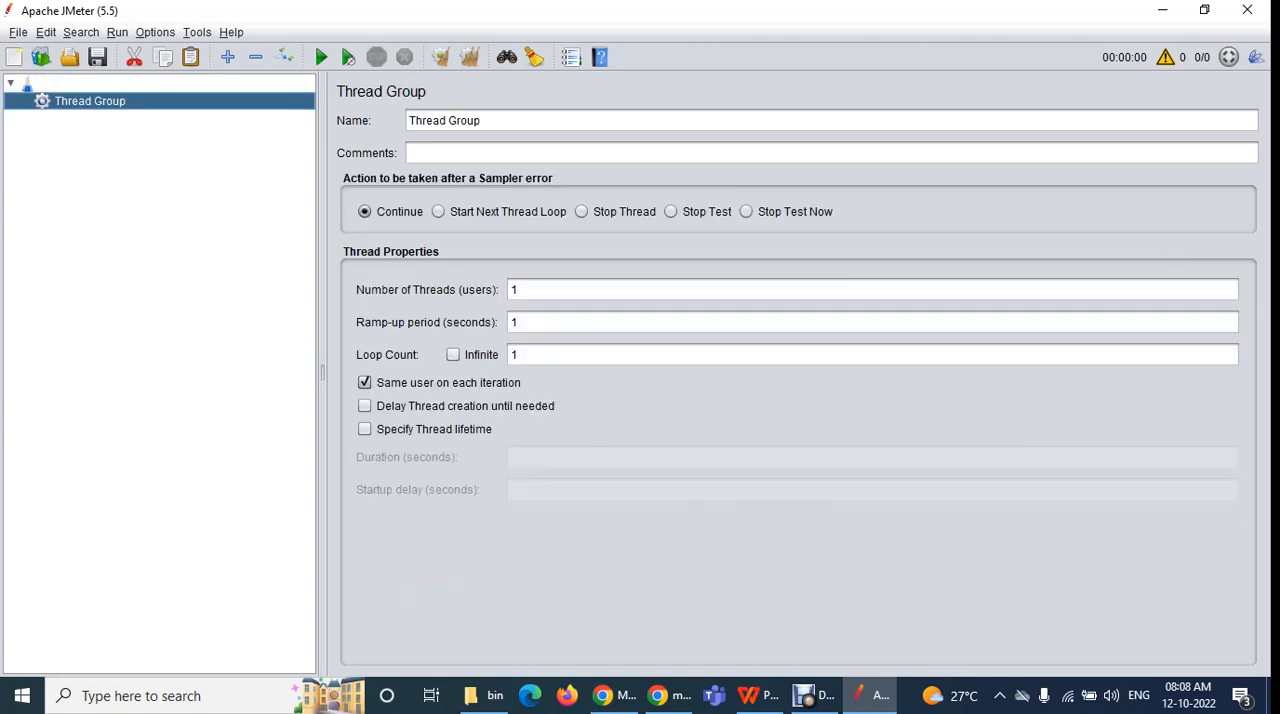
{"action": "left_click", "coordinate": [28, 84]}
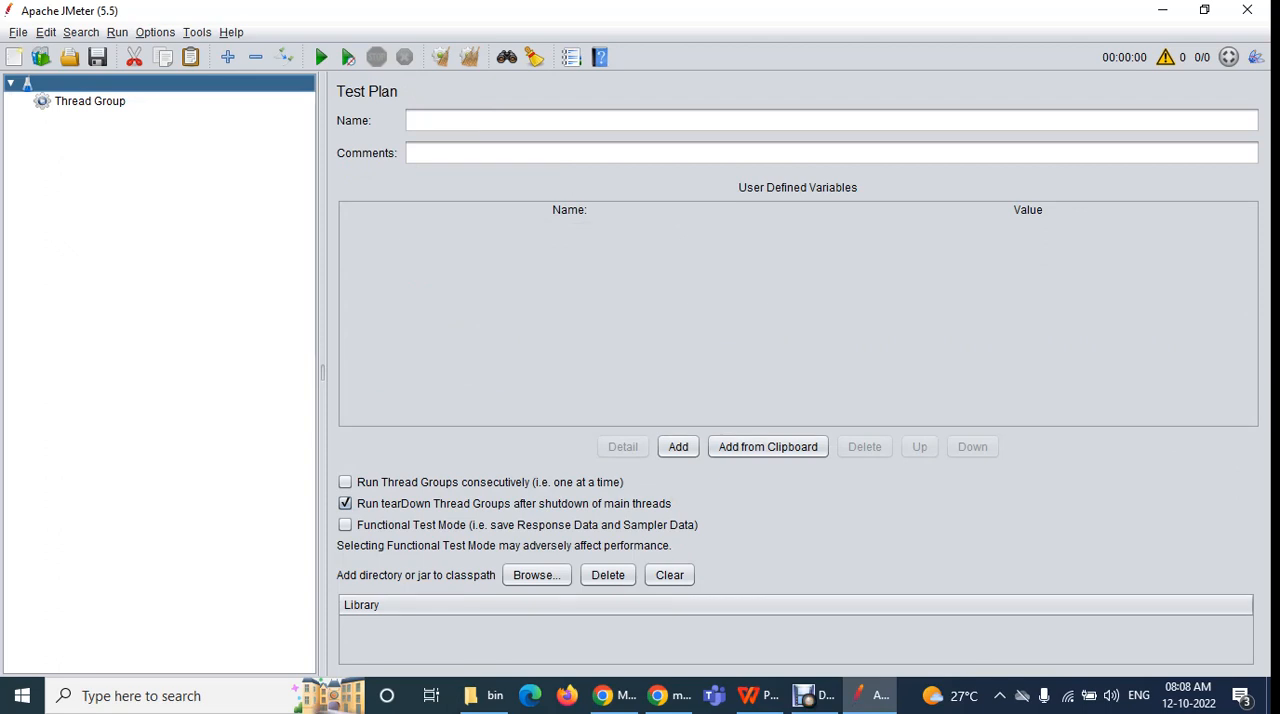
Paste Tesla_Test Plan as the blank test plan's name and apply it in the tree
{"action": "left_click", "coordinate": [412, 120]}
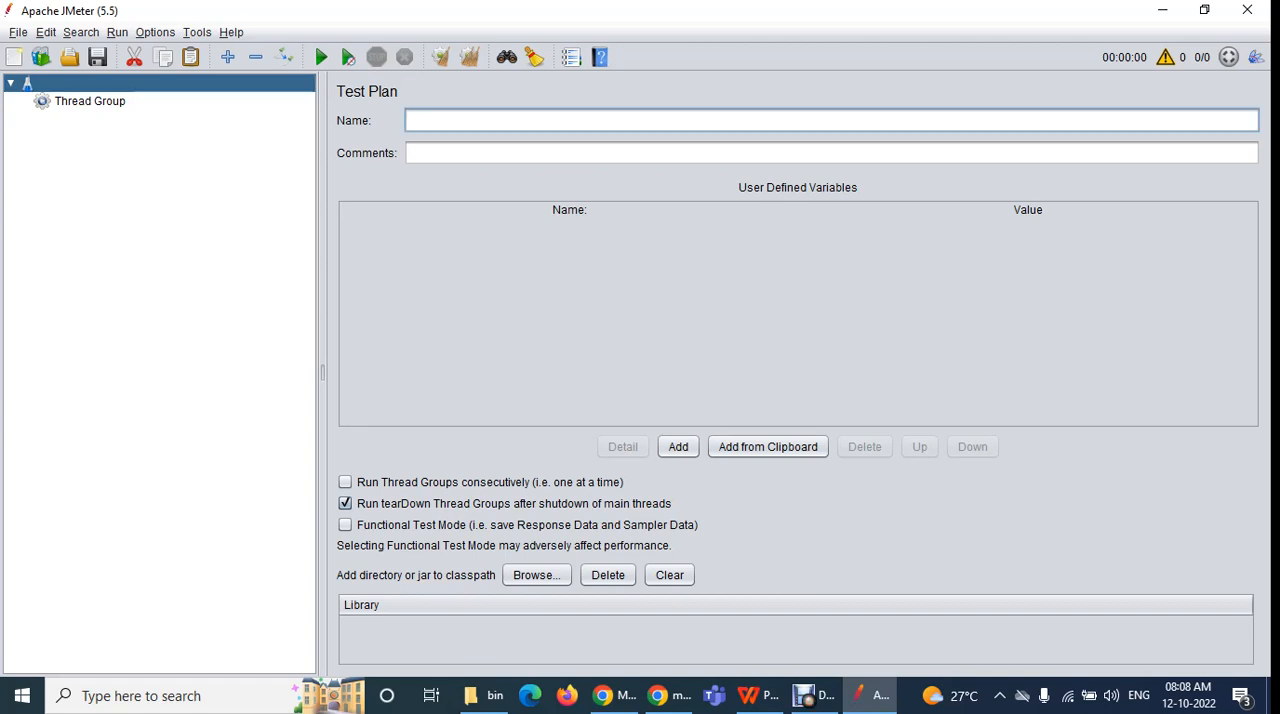
{"action": "key", "text": "ctrl+v"}
{"action": "left_click", "coordinate": [412, 153]}
{"action": "left_click", "coordinate": [60, 83]}
{"action": "left_click", "coordinate": [90, 101]}
{"action": "left_click", "coordinate": [81, 84]}
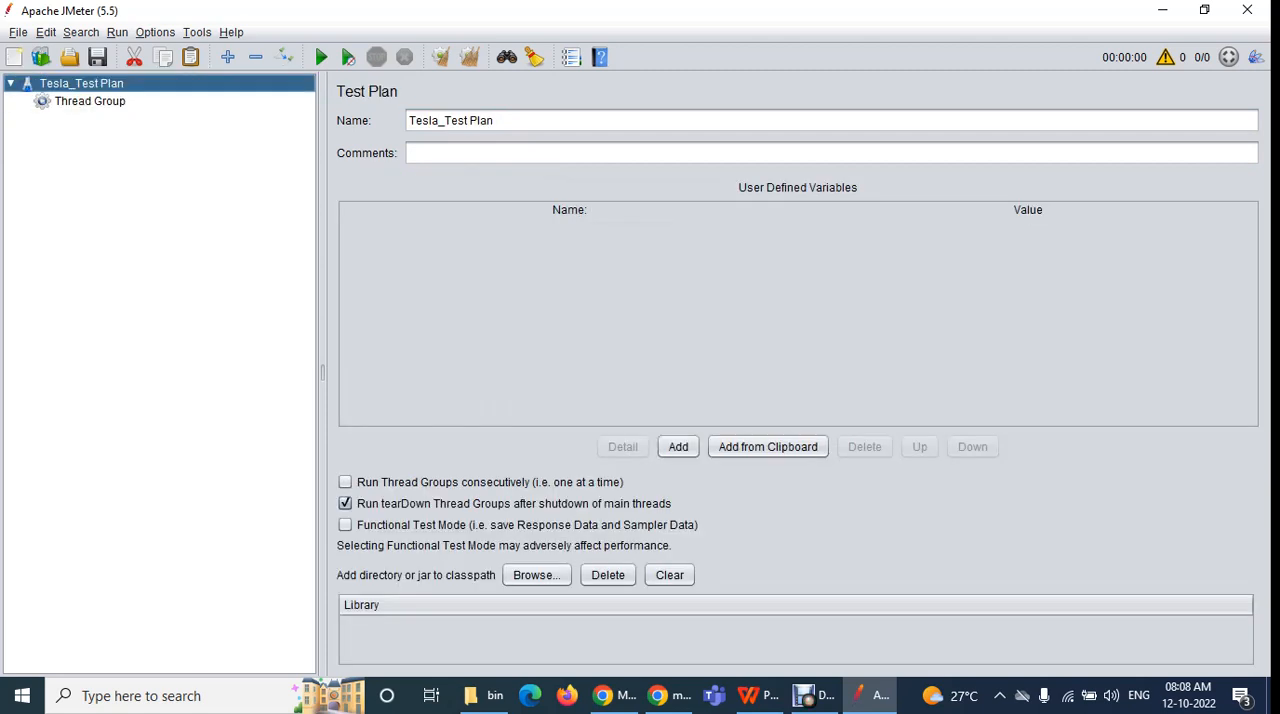
{"action": "left_click", "coordinate": [480, 153]}
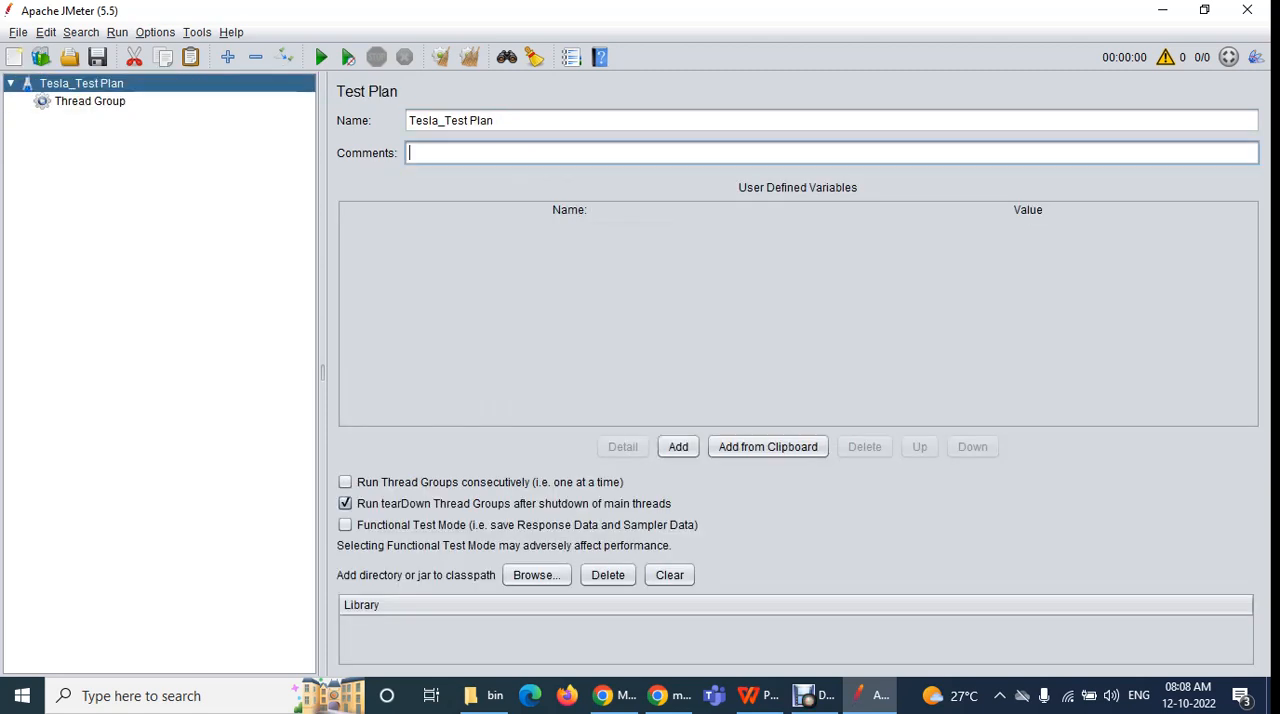
{"action": "type", "text": "jhwc b,ascbsD,kvas"}
{"action": "key", "text": "BackSpace"}
{"action": "key", "text": "BackSpace"}
{"action": "key", "text": "BackSpace"}
{"action": "key", "text": "BackSpace"}
{"action": "key", "text": "BackSpace"}
{"action": "key", "text": "BackSpace"}
{"action": "key", "text": "BackSpace"}
{"action": "key", "text": "BackSpace"}
{"action": "key", "text": "BackSpace"}
{"action": "key", "text": "BackSpace"}
{"action": "key", "text": "BackSpace"}
{"action": "key", "text": "BackSpace"}
{"action": "key", "text": "BackSpace"}
{"action": "key", "text": "BackSpace"}
{"action": "key", "text": "BackSpace"}
{"action": "key", "text": "BackSpace"}
{"action": "key", "text": "BackSpace"}
{"action": "key", "text": "BackSpace"}
Remove the Tesla_ prefix so the test plan is named Test Plan, and apply the name in the tree
{"action": "left_click_drag", "start_coordinate": [445, 121], "coordinate": [408, 121]}
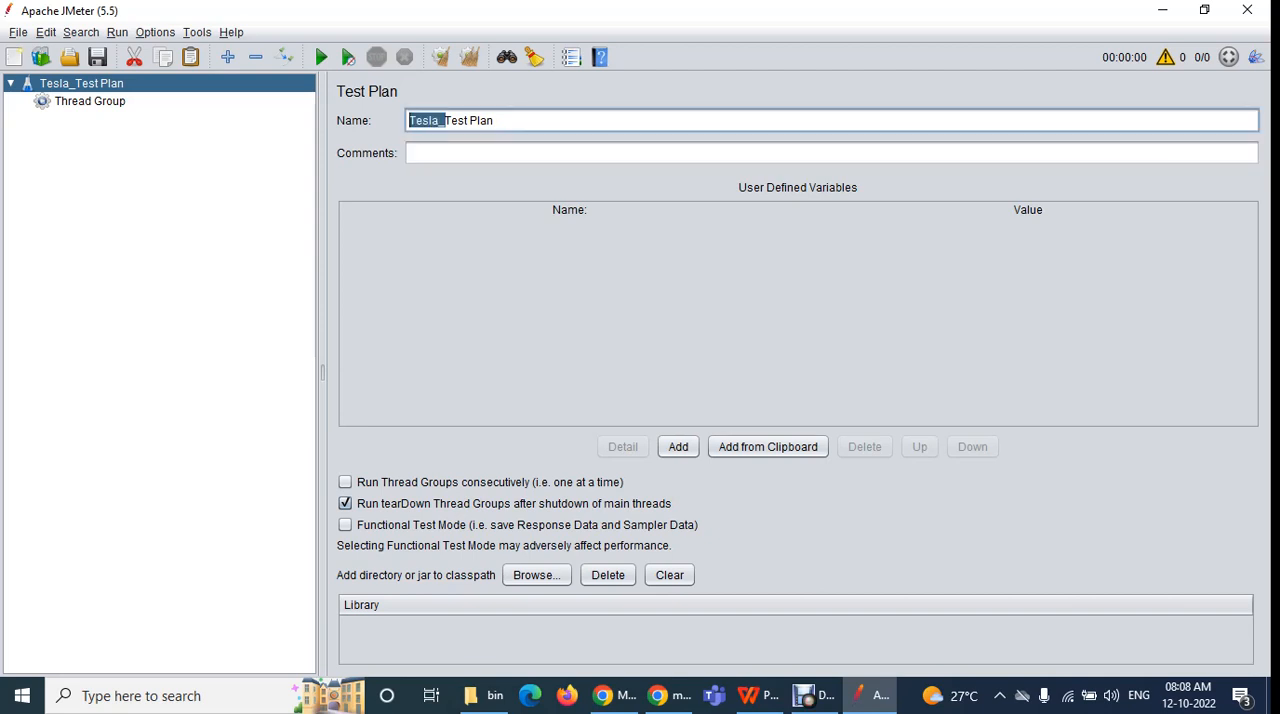
{"action": "key", "text": "BackSpace"}
{"action": "right_click", "coordinate": [284, 87]}
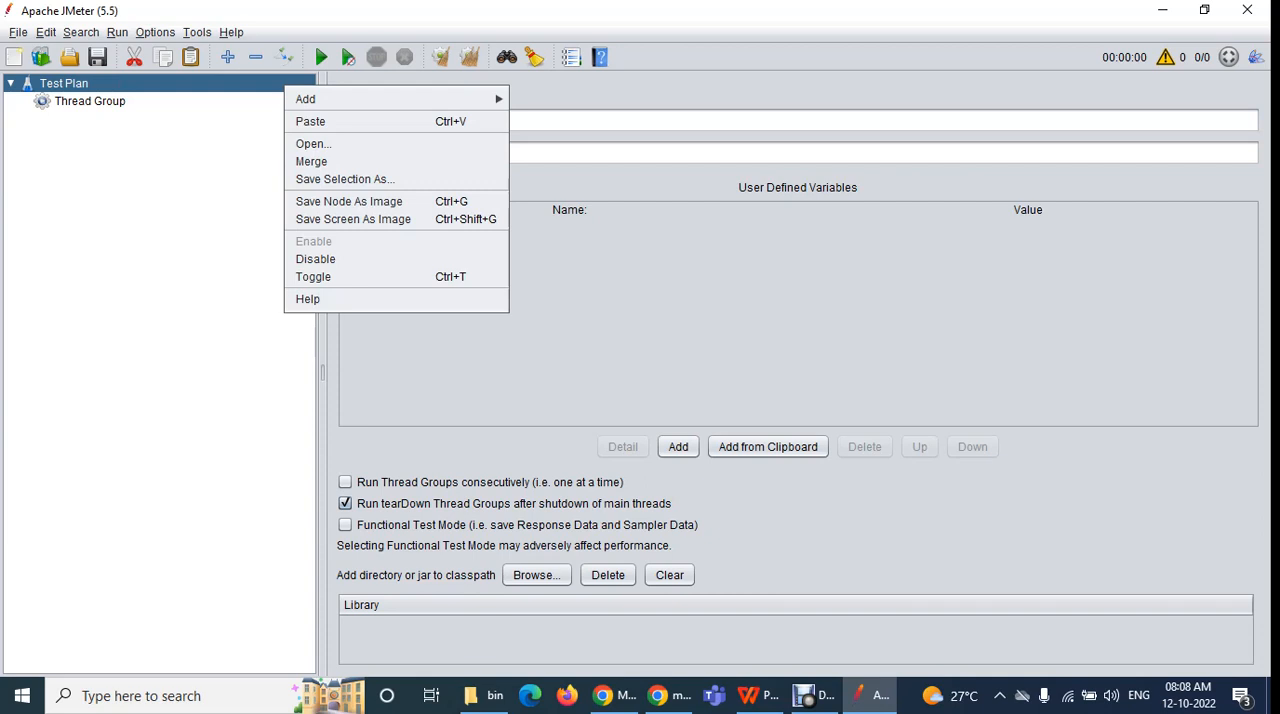
{"action": "left_click", "coordinate": [600, 121]}
Enter the test plan comment "This test plan is prepared for the tesla project"
{"action": "left_click", "coordinate": [600, 153]}
{"action": "type", "text": "This test p"}
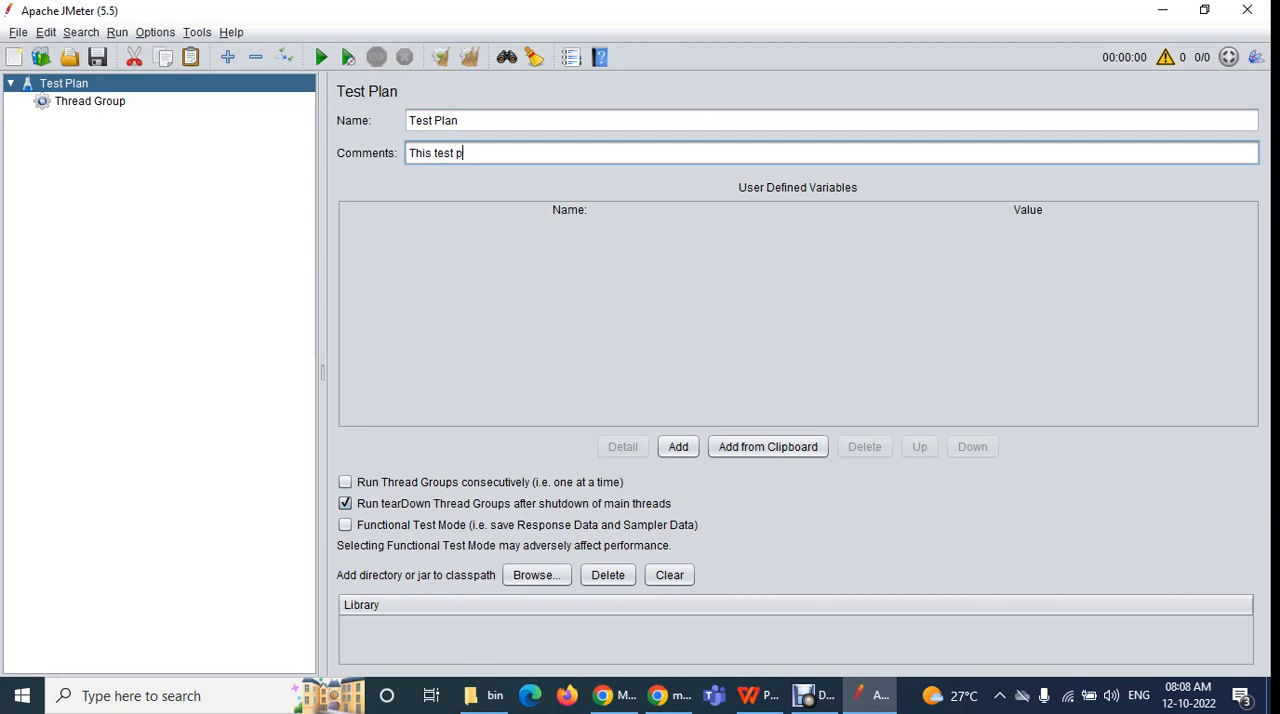
{"action": "type", "text": "lan is prepared for the tesla project"}
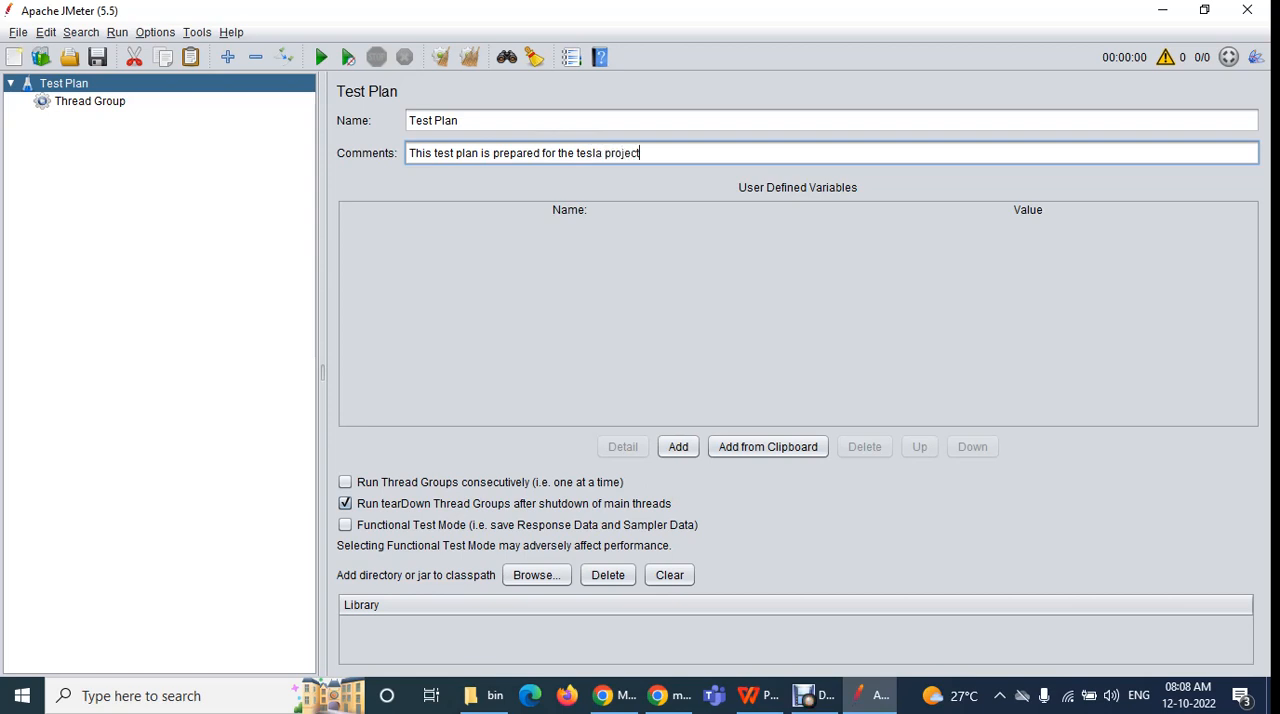
Review the test plan's comment, highlighting the project name and the full sentence
{"action": "left_click", "coordinate": [459, 121]}
{"action": "key", "text": "Tab"}
{"action": "key", "text": "ctrl+a"}
{"action": "left_click", "coordinate": [641, 153]}
{"action": "left_click_drag", "start_coordinate": [641, 153], "coordinate": [408, 153]}
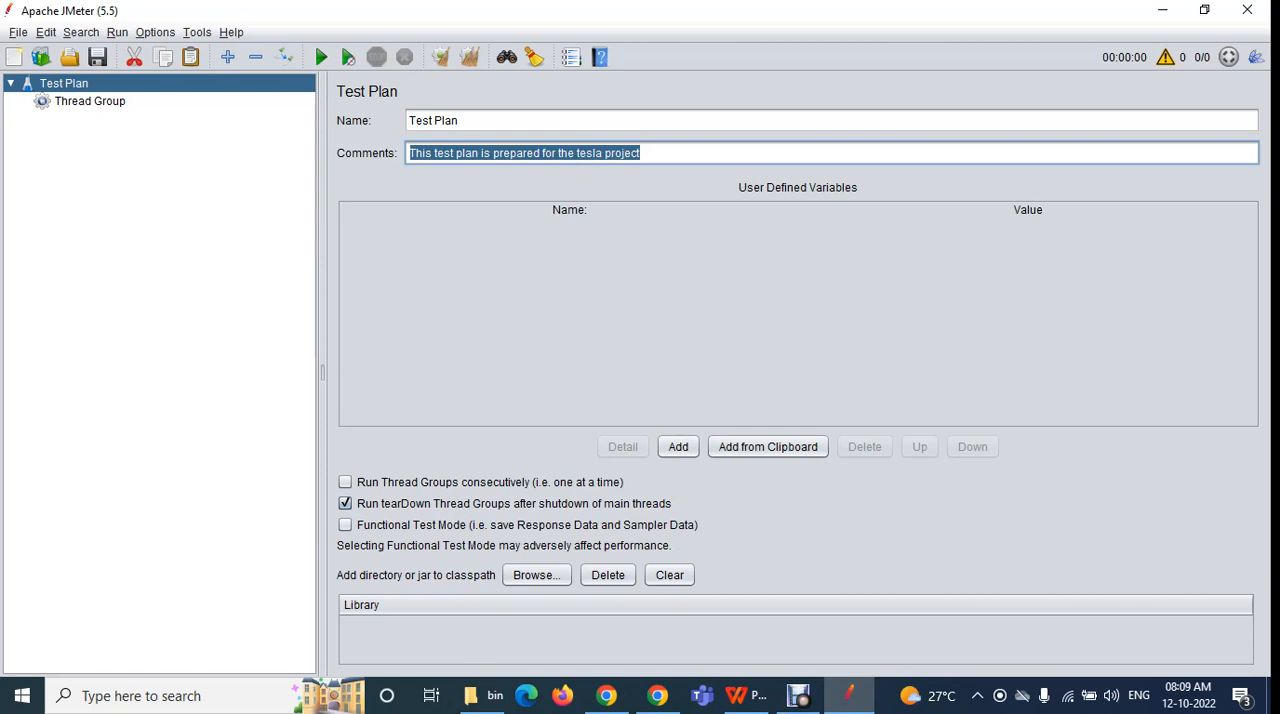
{"action": "double_click", "coordinate": [588, 153]}
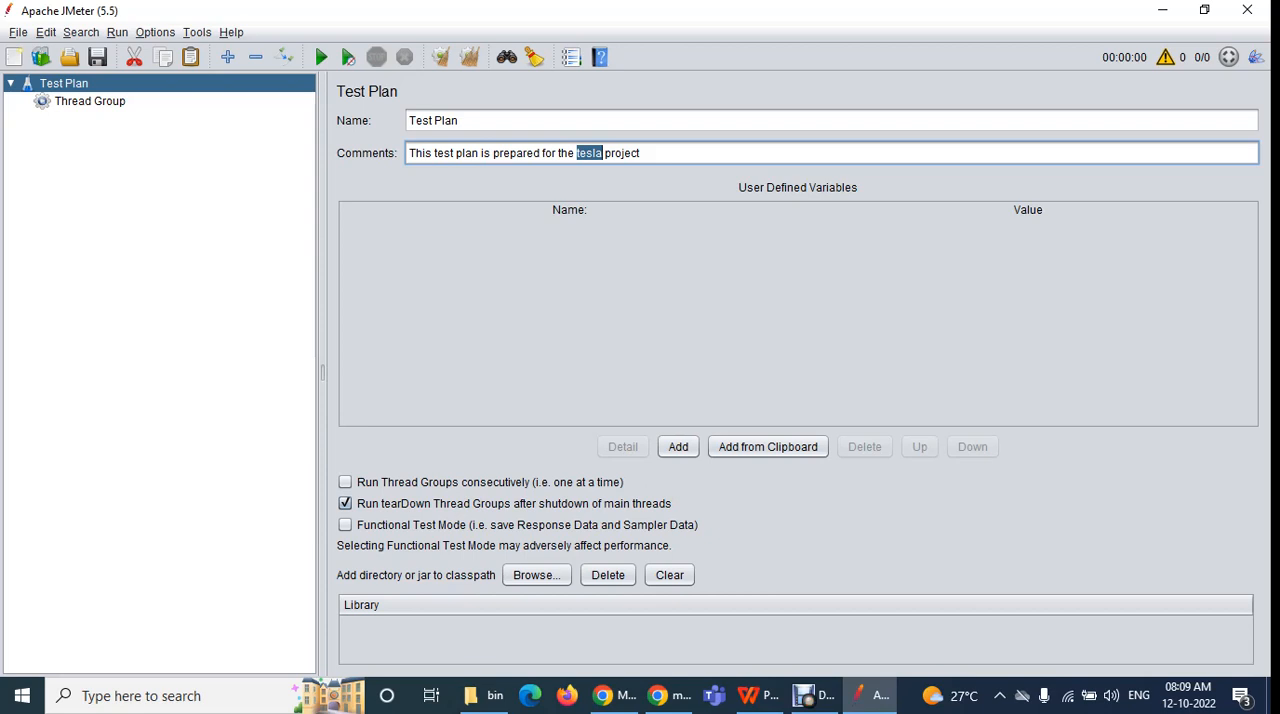
{"action": "left_click_drag", "start_coordinate": [643, 153], "coordinate": [407, 153]}
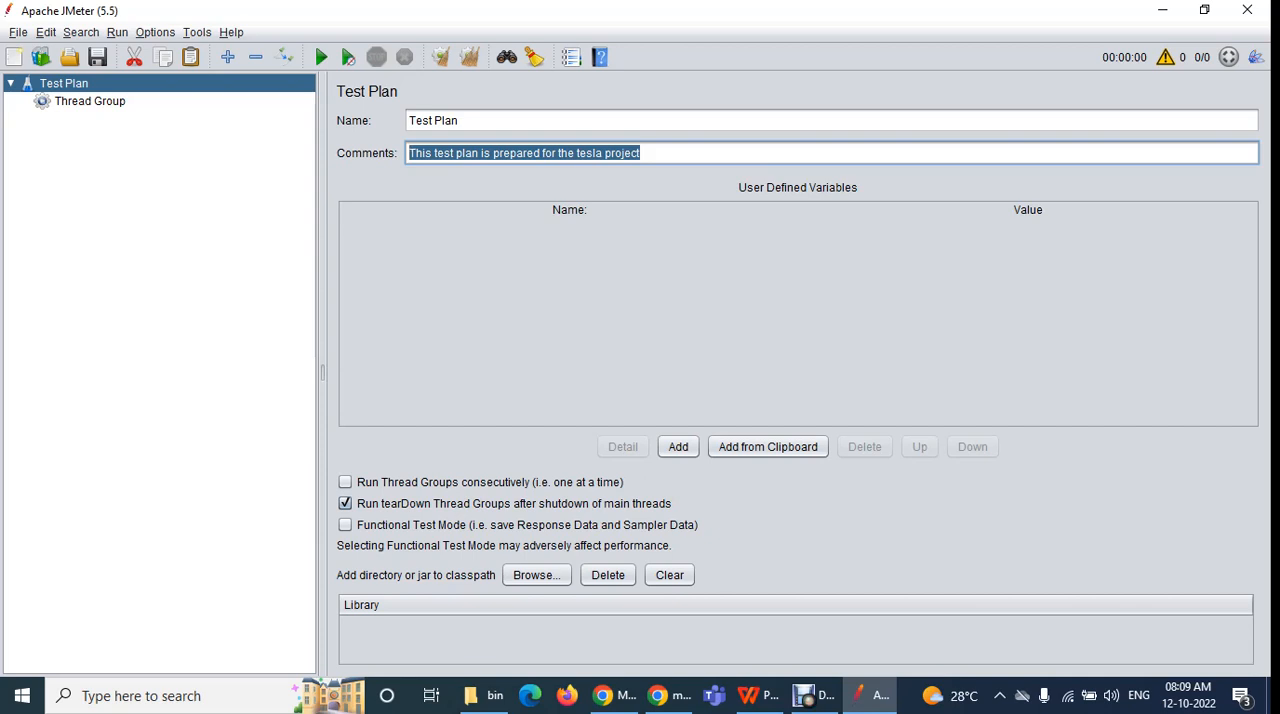
{"action": "left_click", "coordinate": [641, 153]}
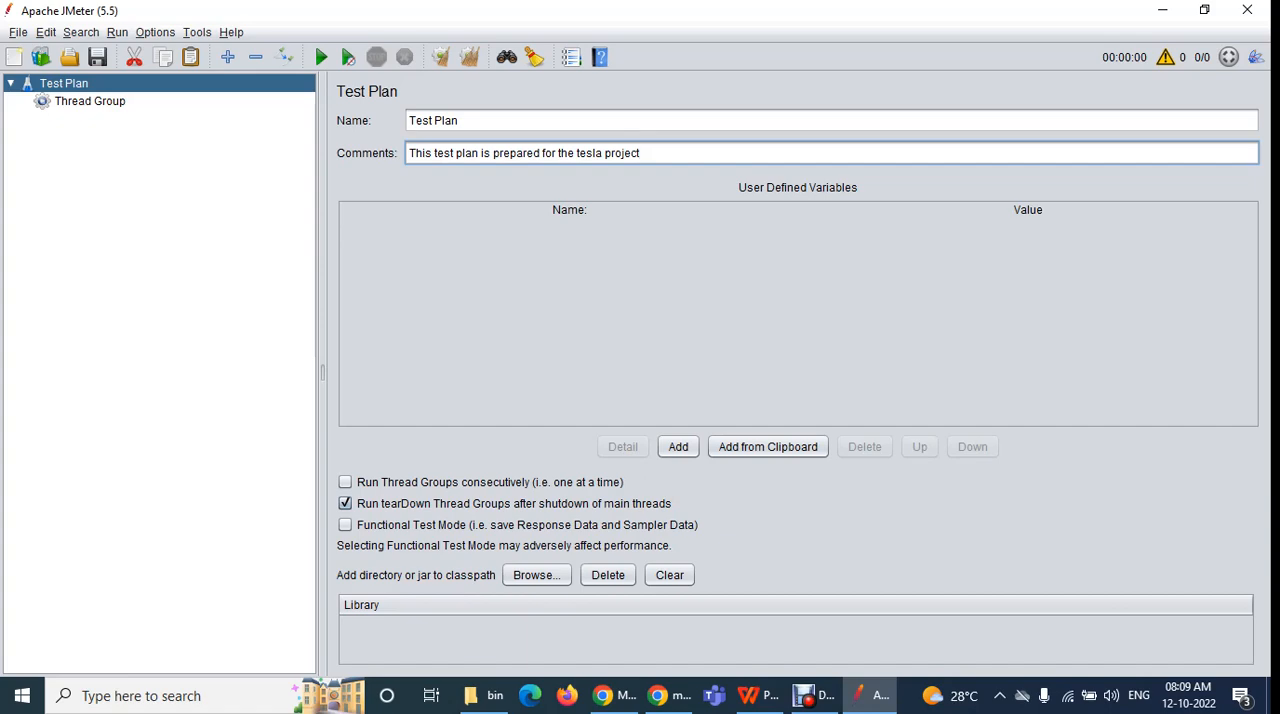
Switch to the Performance Testing syllabus PDF in WPS Office, highlight the topic on parameterization using CSV data set and User defined Variables, and return to JMeter
{"action": "left_click", "coordinate": [759, 696]}
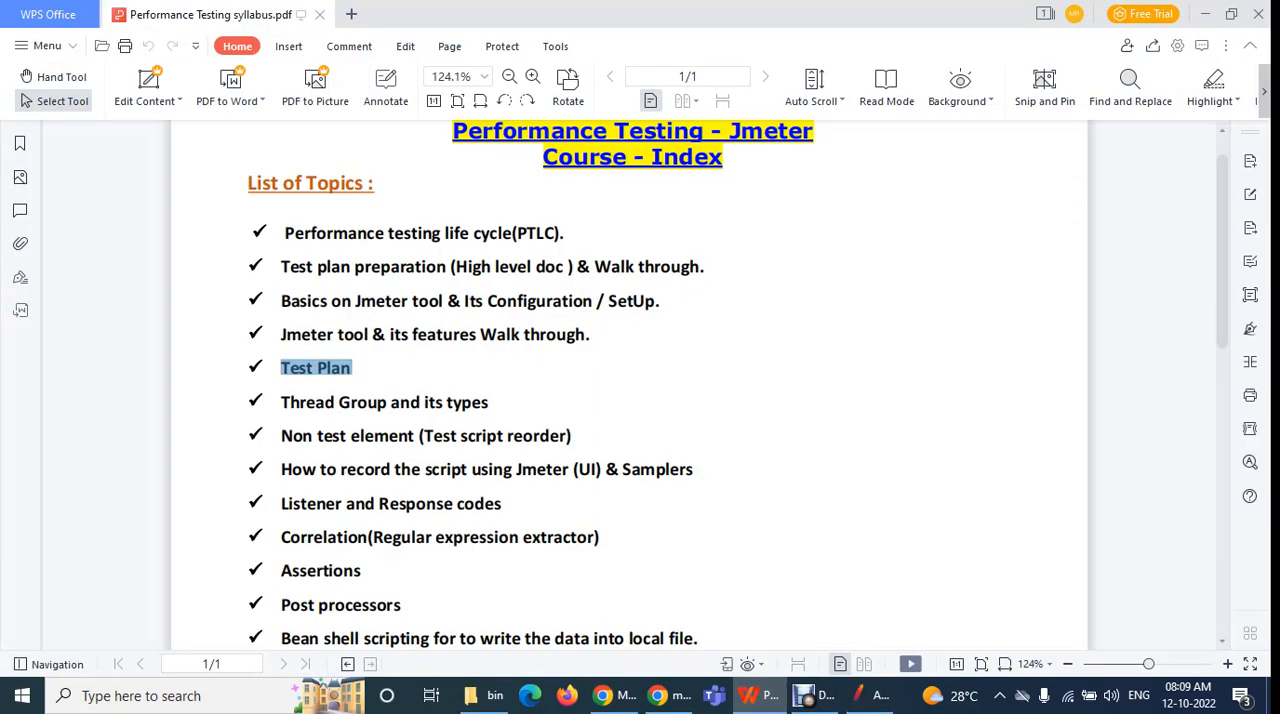
{"action": "scroll", "coordinate": [630, 400], "scroll_direction": "down", "scroll_amount": 4}
{"action": "mouse_move", "coordinate": [868, 492]}
{"action": "left_mouse_down"}
{"action": "mouse_move", "coordinate": [276, 473]}
{"action": "mouse_move", "coordinate": [856, 490]}
{"action": "left_mouse_up"}
{"action": "left_click", "coordinate": [640, 530]}
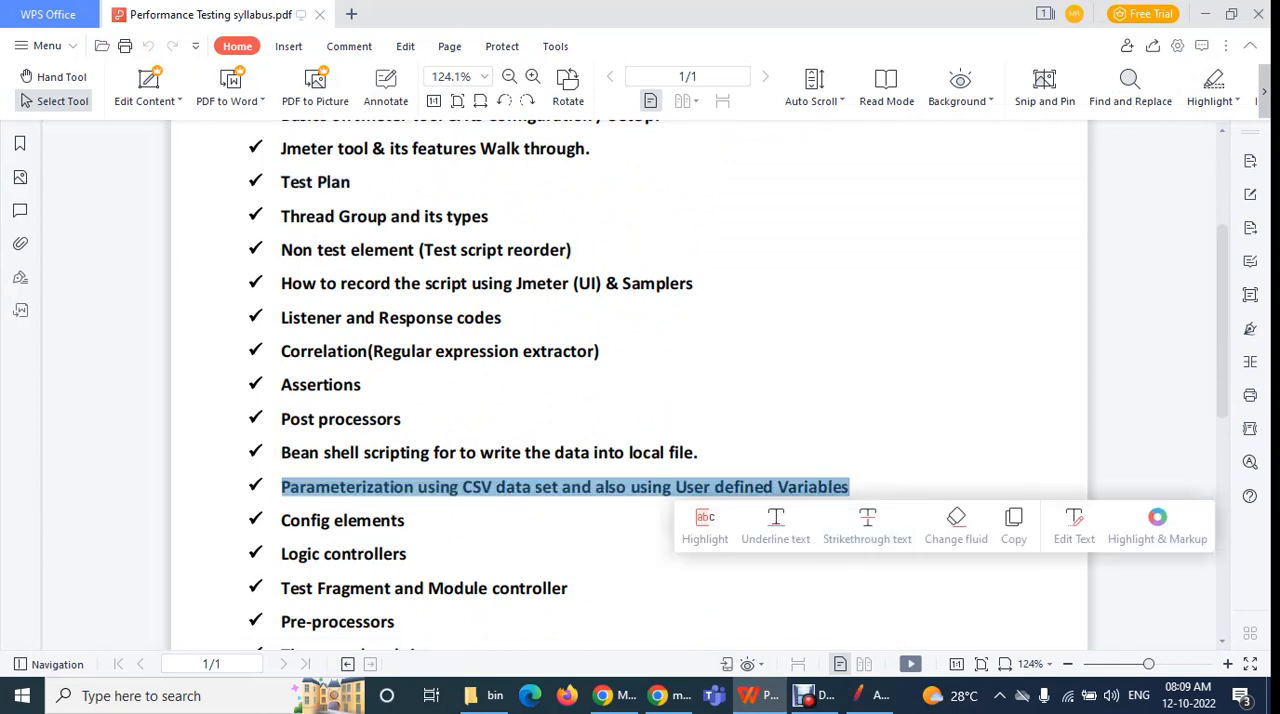
{"action": "left_click", "coordinate": [870, 695]}
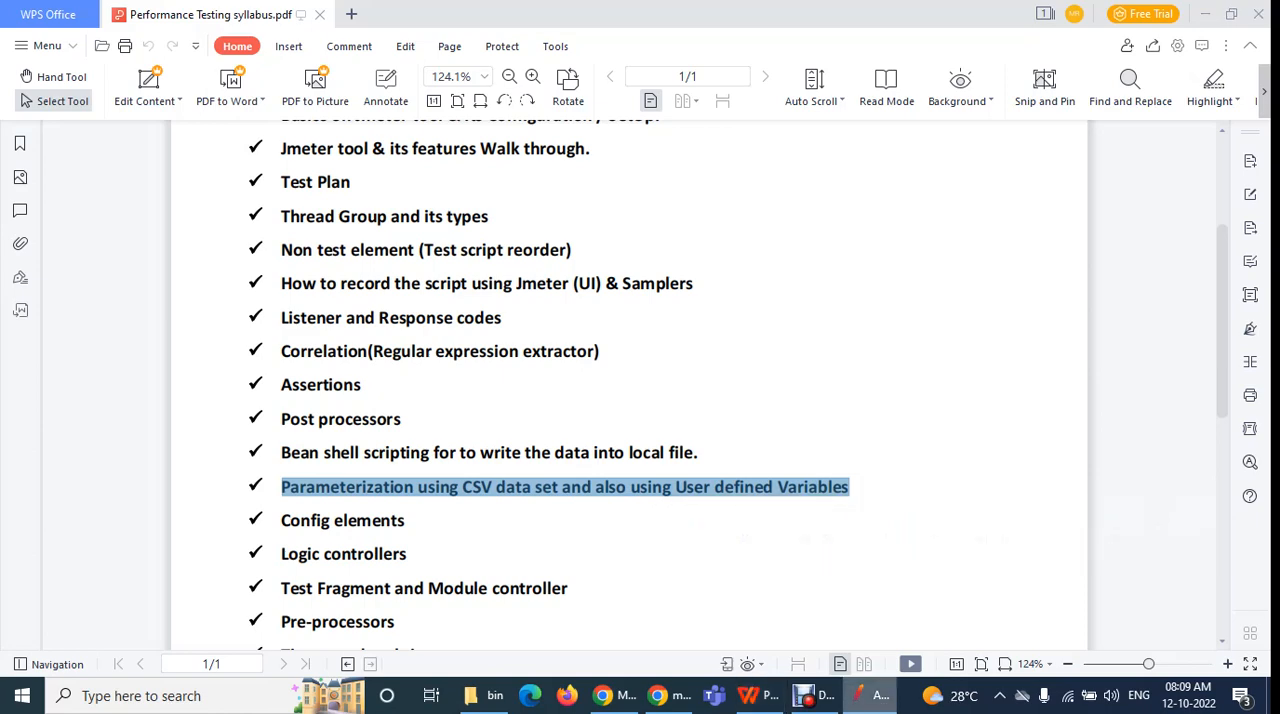
{"action": "right_click", "coordinate": [870, 695]}
{"action": "left_click", "coordinate": [870, 695]}
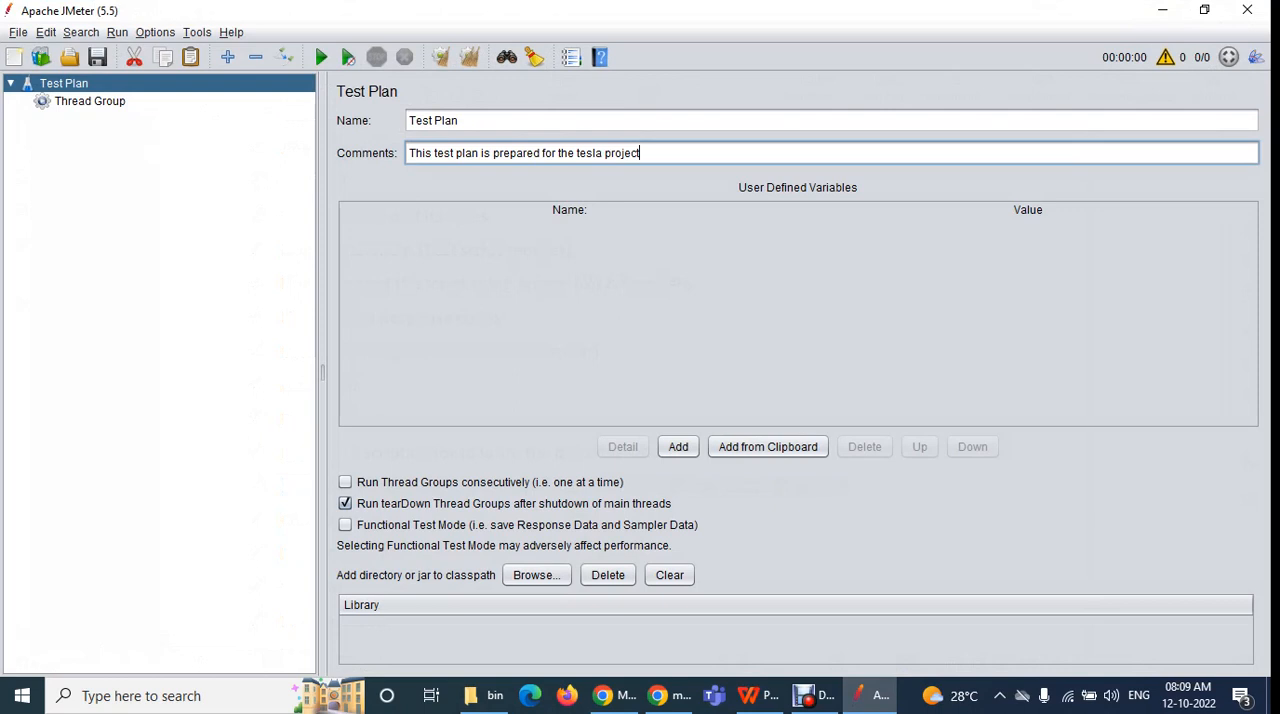
Enable running thread groups consecutively and Functional Test Mode, with running tearDown thread groups after shutdown also enabled
{"action": "left_click", "coordinate": [345, 482]}
{"action": "left_click", "coordinate": [345, 504]}
{"action": "left_click", "coordinate": [345, 525]}
{"action": "left_click", "coordinate": [345, 504]}
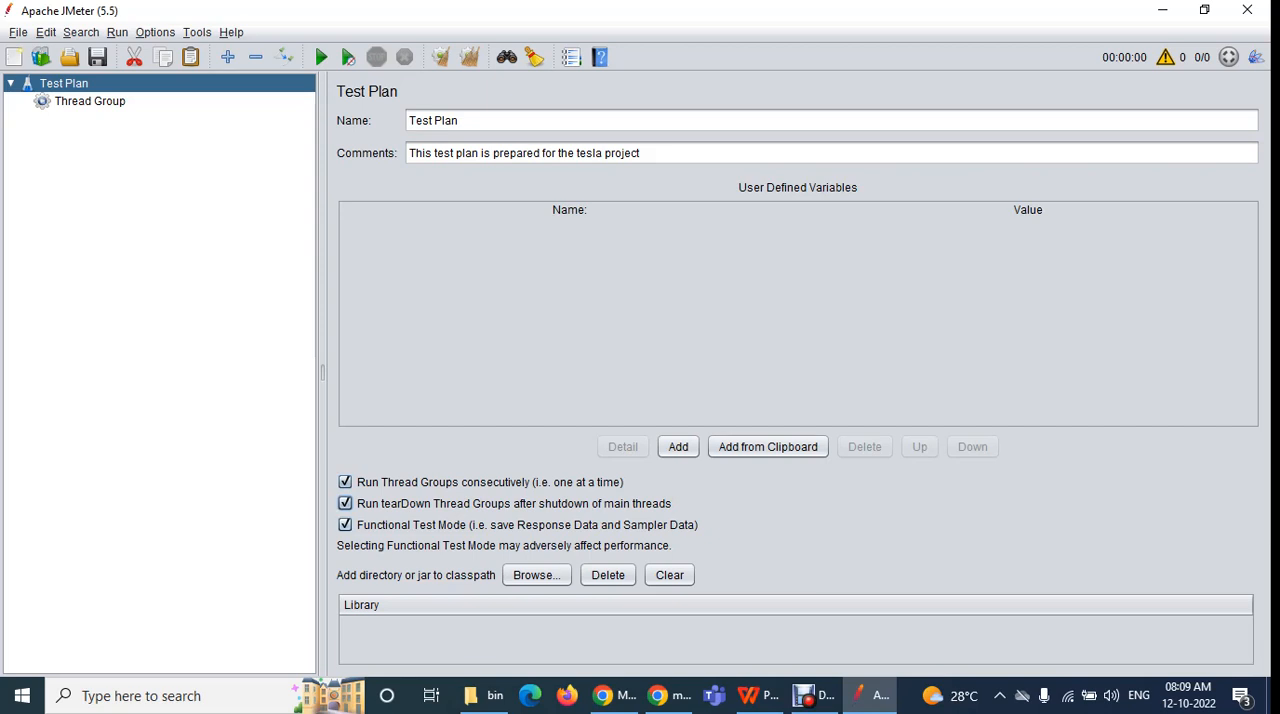
Disable running thread groups consecutively, running tearDown thread groups after shutdown of main threads, and Functional Test Mode for the test plan
{"action": "left_click", "coordinate": [345, 525]}
{"action": "left_click", "coordinate": [345, 504]}
{"action": "left_click", "coordinate": [345, 482]}
{"action": "left_click", "coordinate": [345, 504]}
{"action": "left_click", "coordinate": [345, 482]}
{"action": "left_click", "coordinate": [345, 504]}
{"action": "left_click", "coordinate": [345, 525]}
{"action": "left_click", "coordinate": [345, 504]}
{"action": "left_click", "coordinate": [345, 482]}
{"action": "left_click", "coordinate": [345, 504]}
{"action": "left_click", "coordinate": [345, 525]}
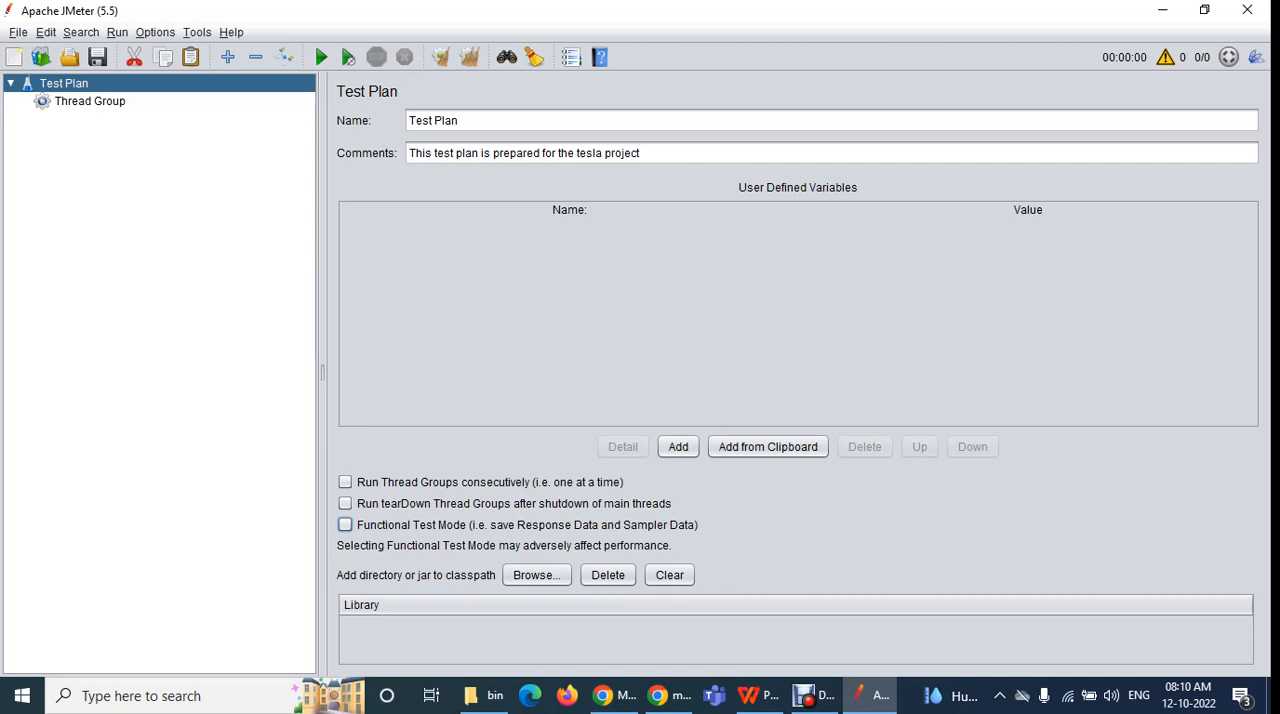
Delete the Thread Group from the test plan and confirm its removal
{"action": "left_click", "coordinate": [90, 101]}
{"action": "key", "text": "Delete"}
{"action": "key", "text": "Return"}
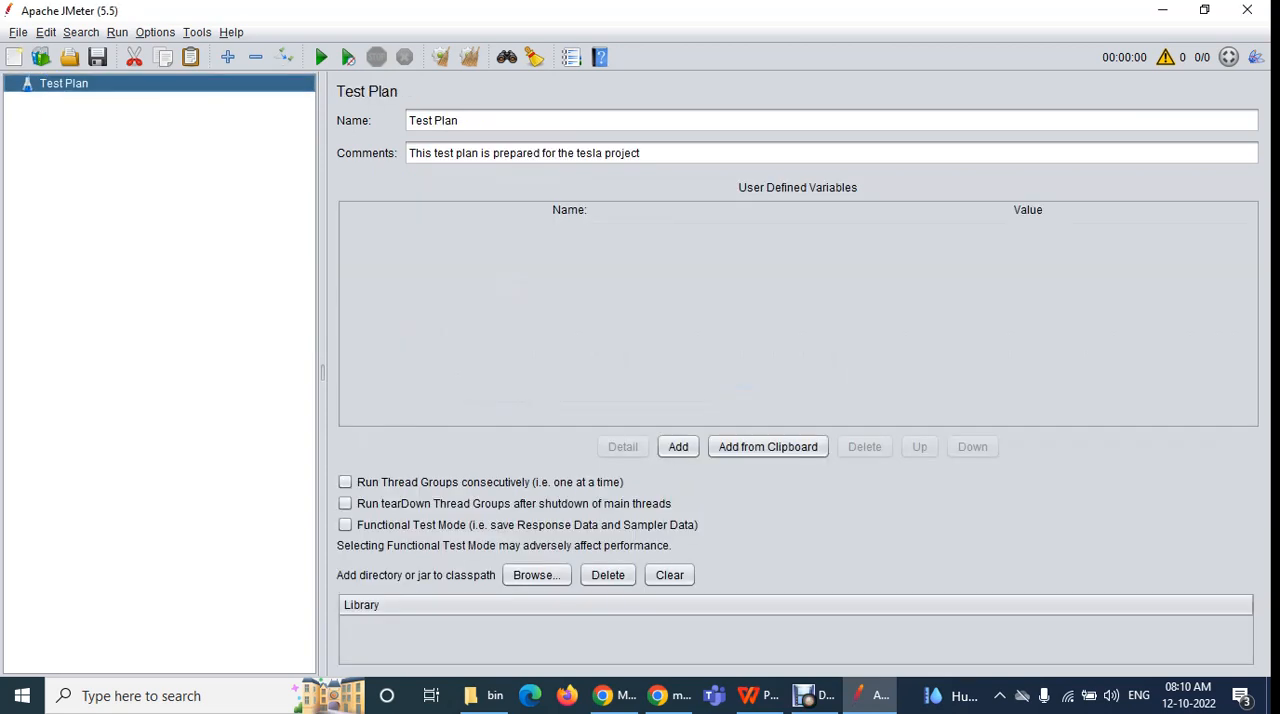
Examine the element categories that can be added to the test plan, check the Google Meet call in Chrome, and return to JMeter
{"action": "right_click", "coordinate": [54, 87]}
{"action": "mouse_move", "coordinate": [100, 99]}
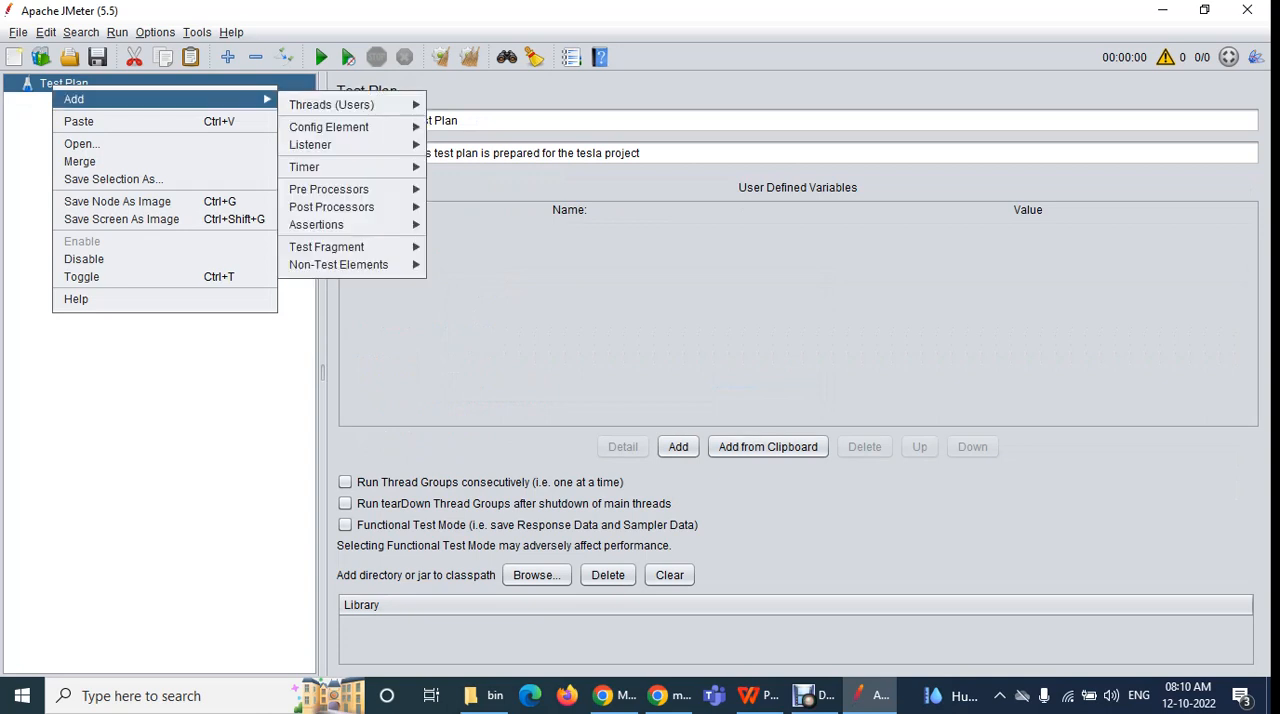
{"action": "mouse_move", "coordinate": [340, 105]}
{"action": "mouse_move", "coordinate": [330, 224]}
{"action": "left_click", "coordinate": [603, 695]}
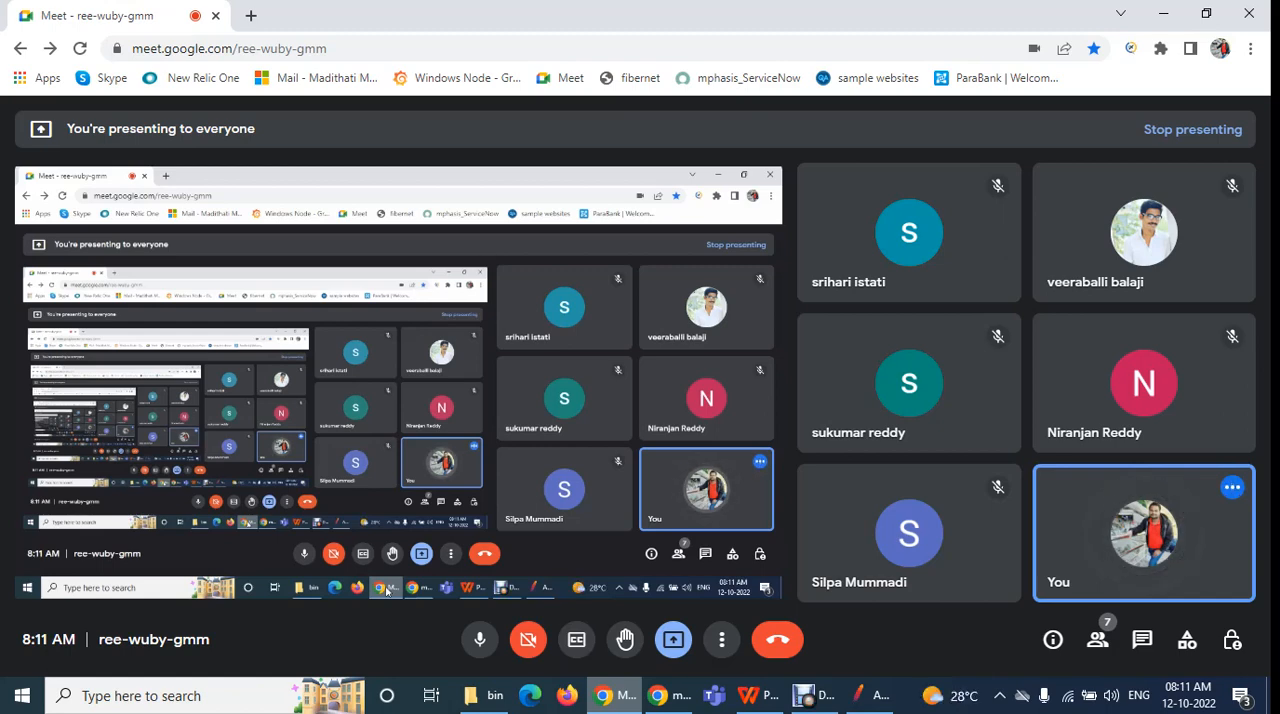
{"action": "left_click", "coordinate": [870, 695]}
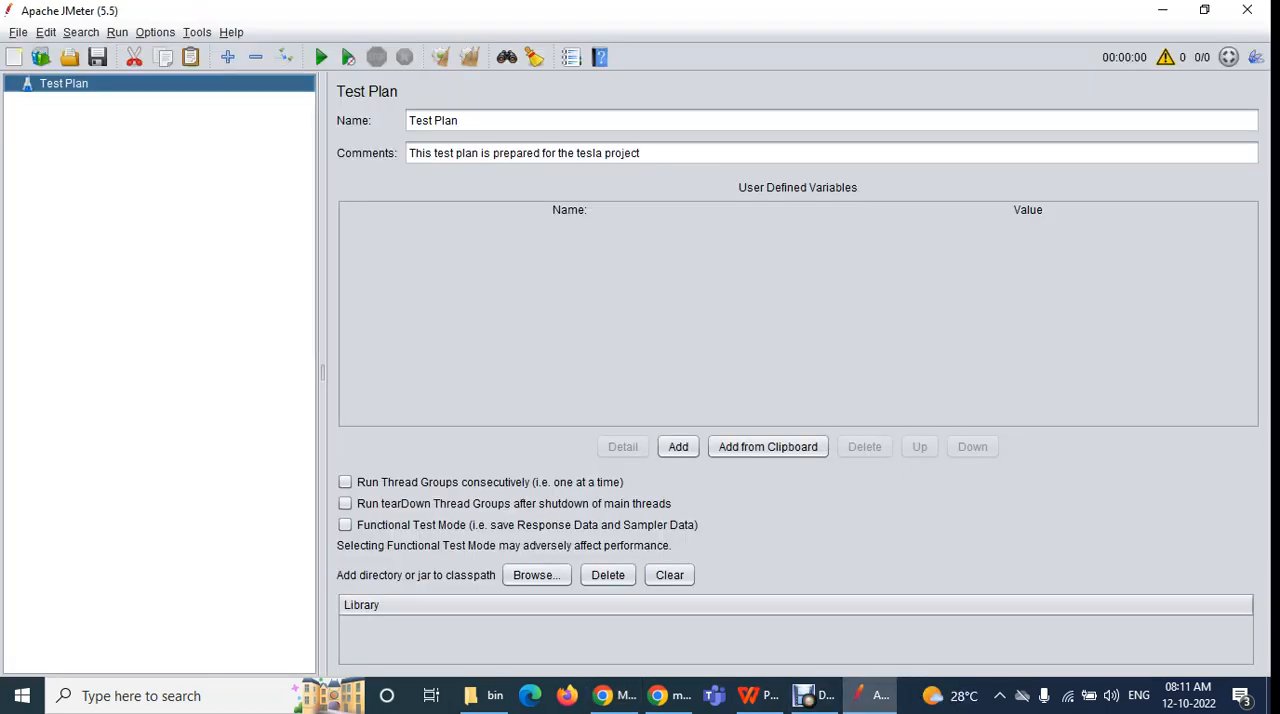
Add a Thread Group to the test plan and reselect the Test Plan element
{"action": "right_click", "coordinate": [61, 86]}
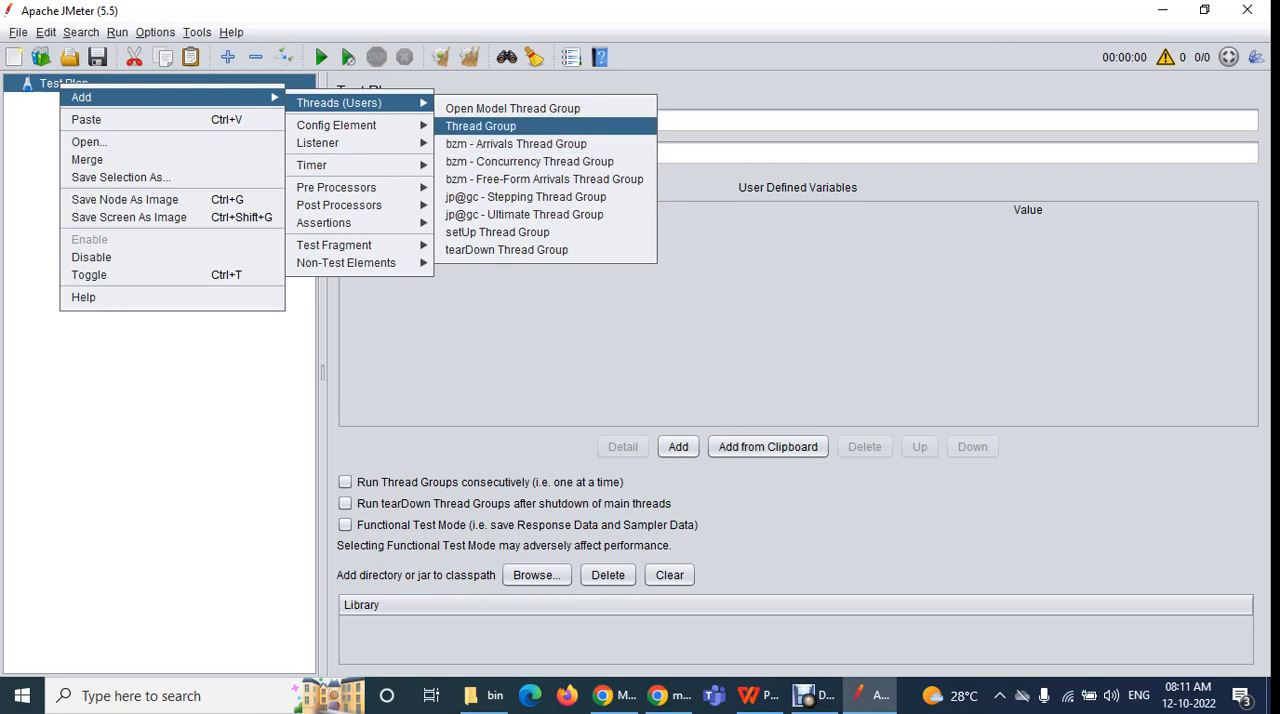
{"action": "left_click", "coordinate": [481, 126]}
{"action": "left_click", "coordinate": [63, 83]}
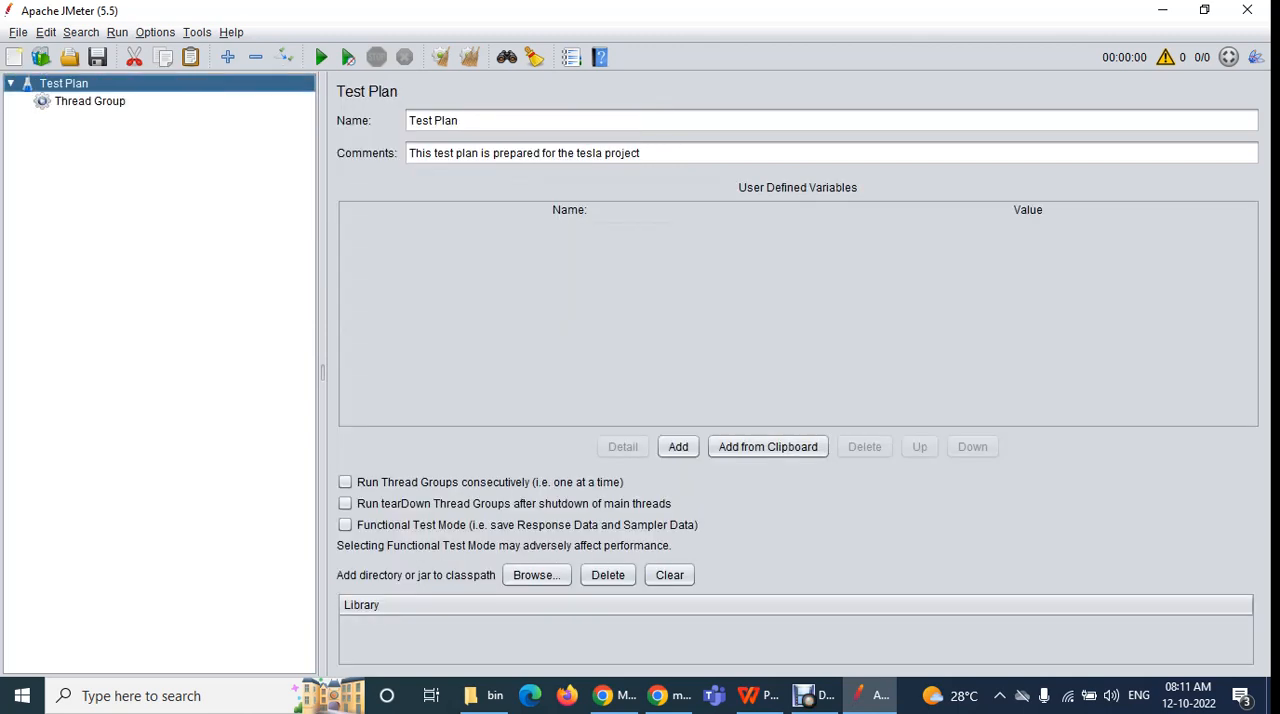
Examine the config elements that can be added to the test plan, and view the Thread Group's settings before returning to the test plan
{"action": "right_click", "coordinate": [76, 85]}
{"action": "mouse_move", "coordinate": [110, 95]}
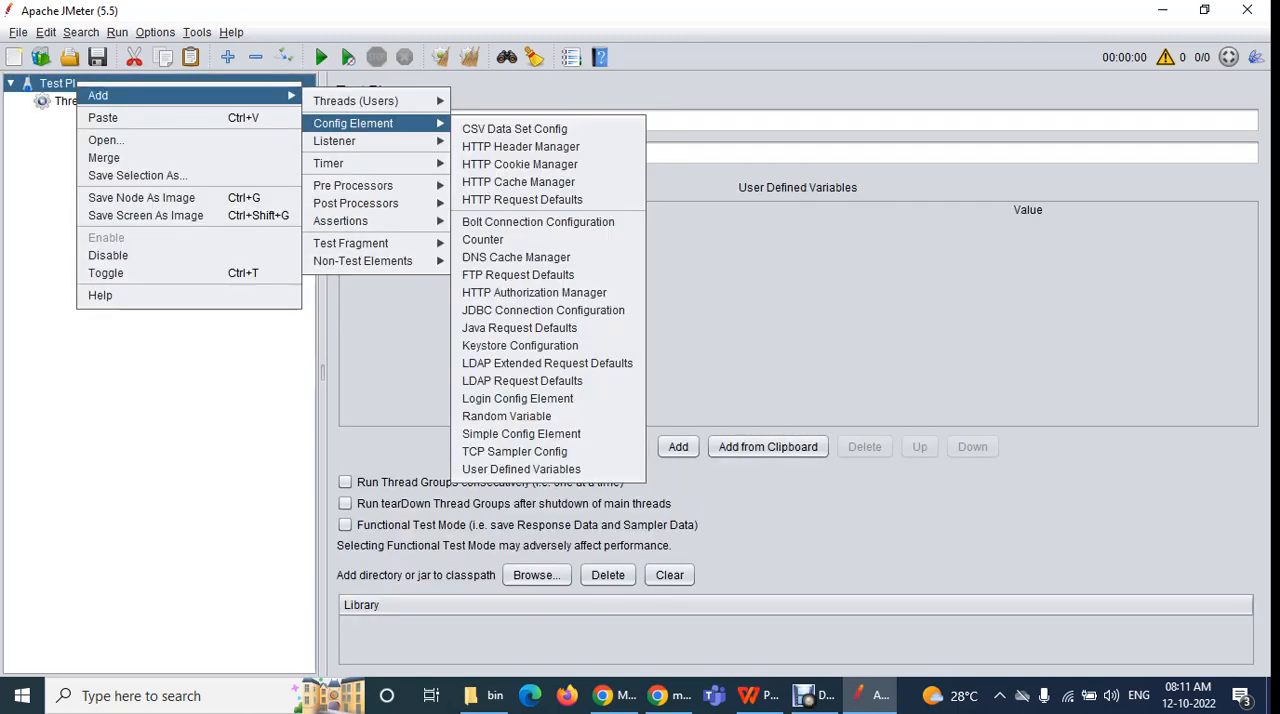
{"action": "left_click", "coordinate": [160, 370]}
{"action": "left_click", "coordinate": [90, 101]}
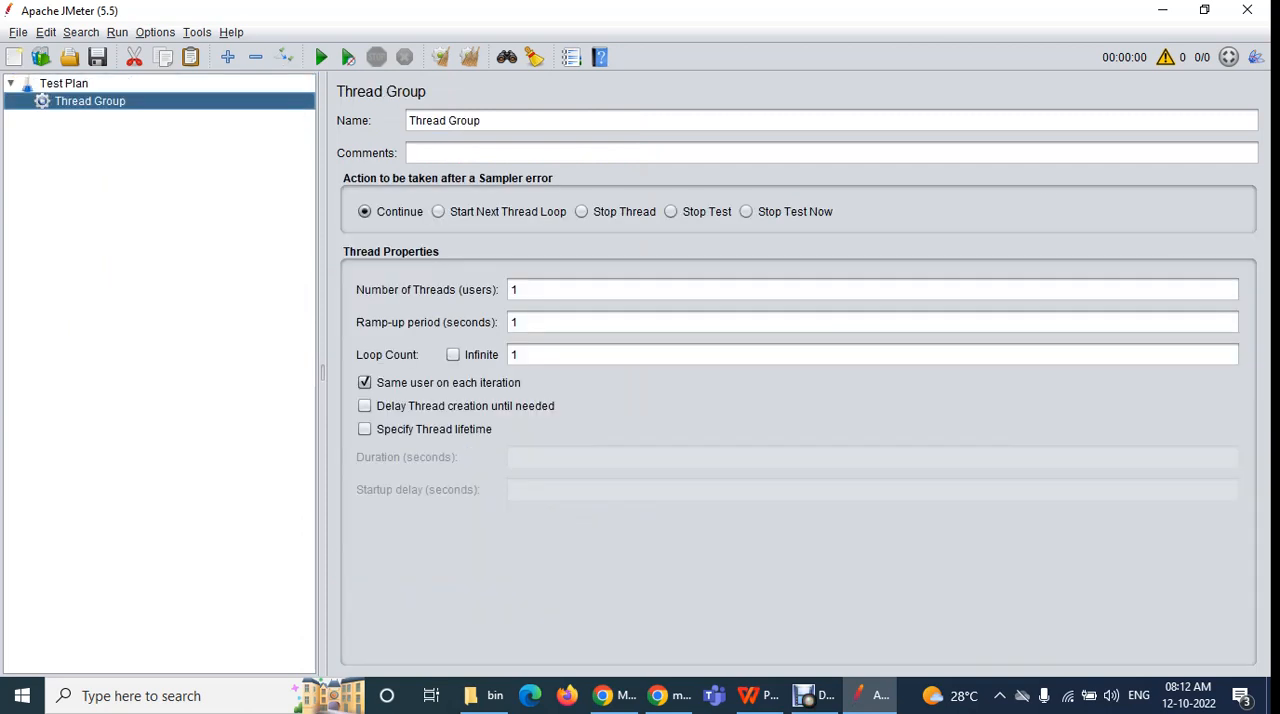
{"action": "left_click", "coordinate": [63, 83]}
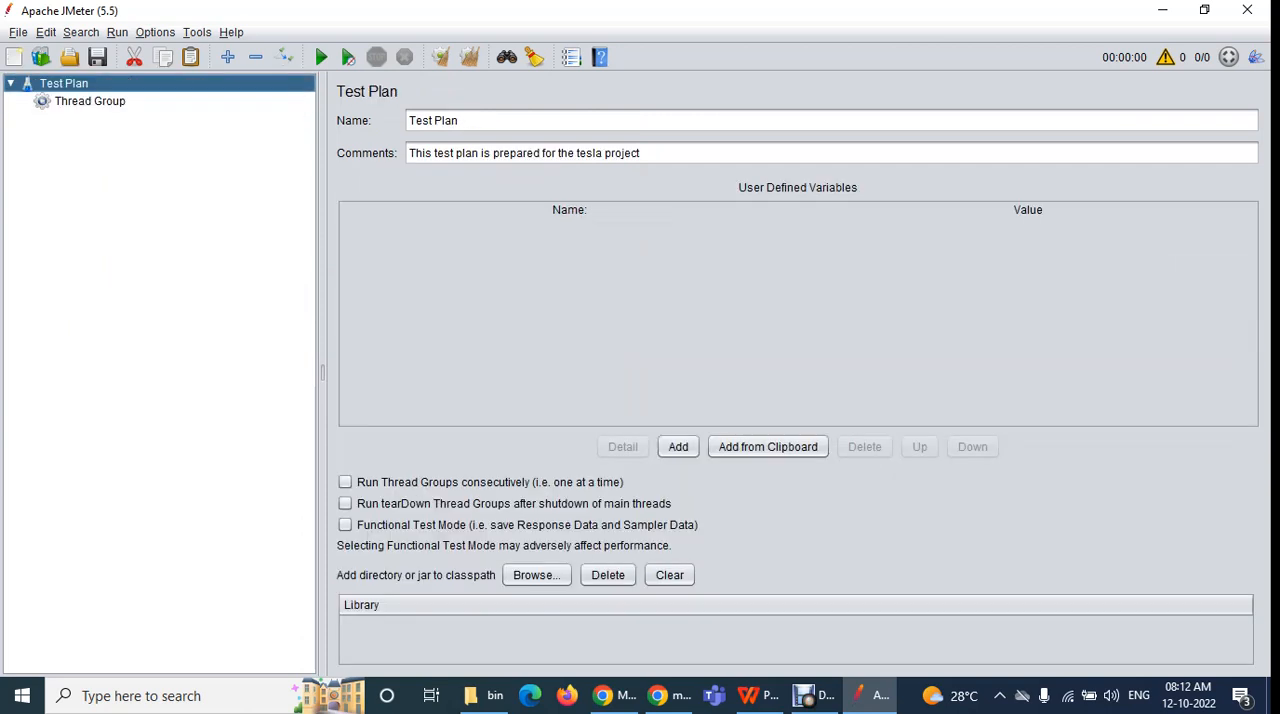
Try adding a second Thread Group under the test plan, and delete that extra group
{"action": "double_click", "coordinate": [52, 84]}
{"action": "right_click", "coordinate": [52, 85]}
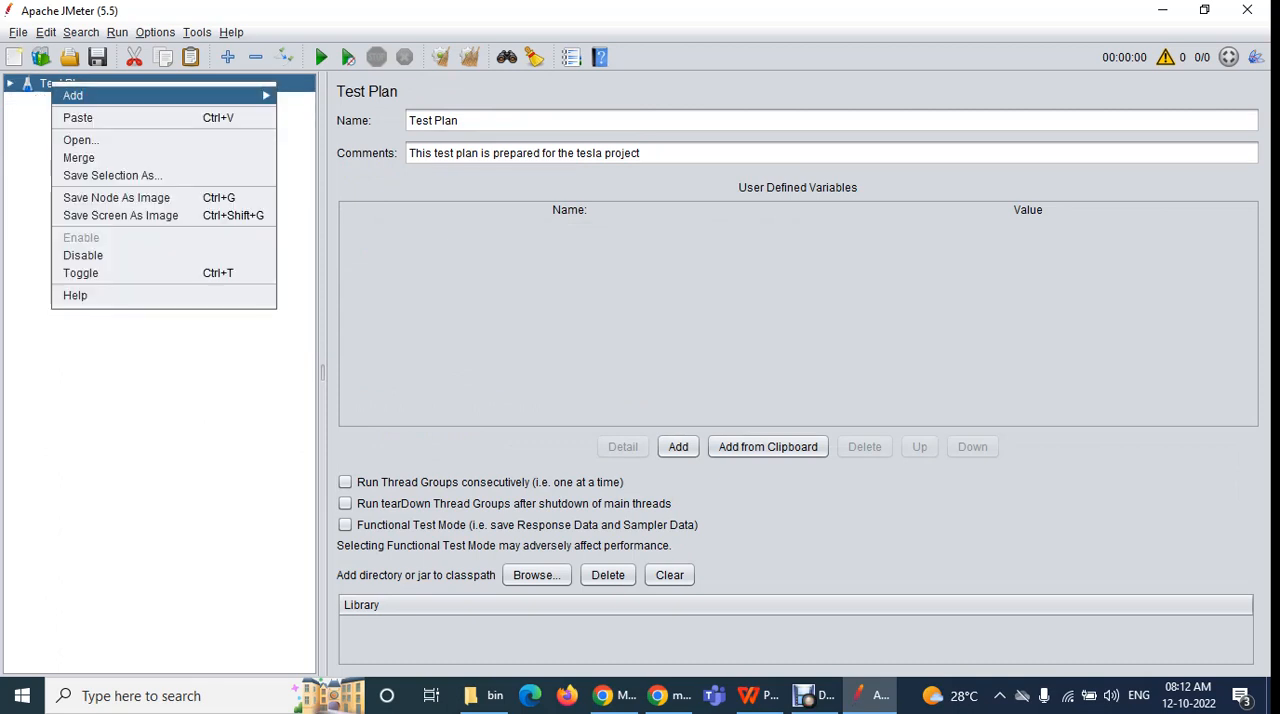
{"action": "mouse_move", "coordinate": [73, 95]}
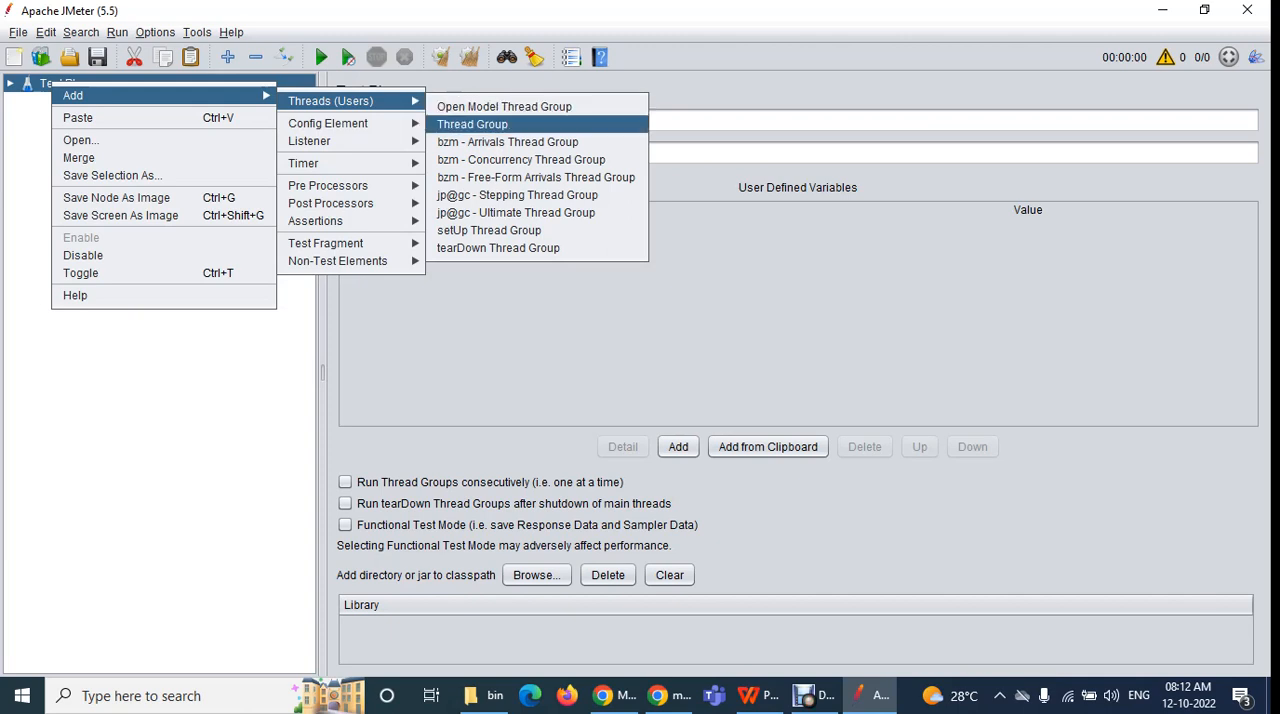
{"action": "left_click", "coordinate": [472, 124]}
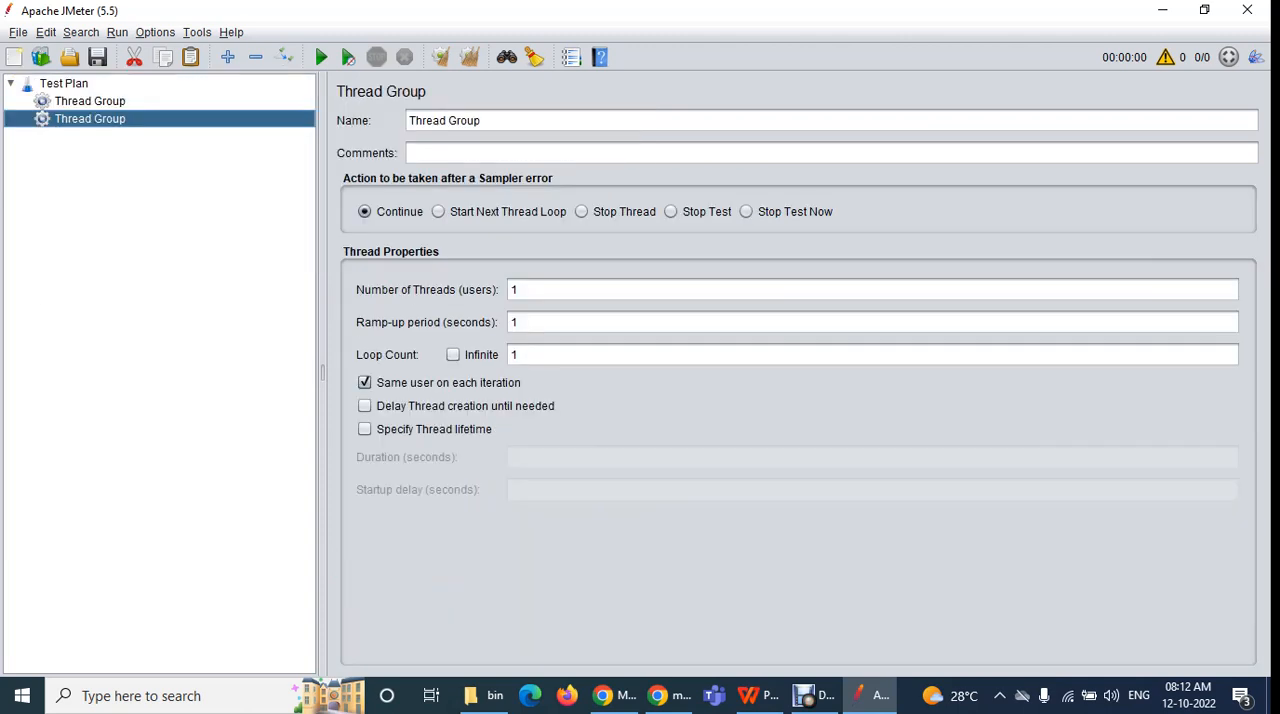
{"action": "key", "text": "Delete"}
{"action": "key", "text": "Return"}
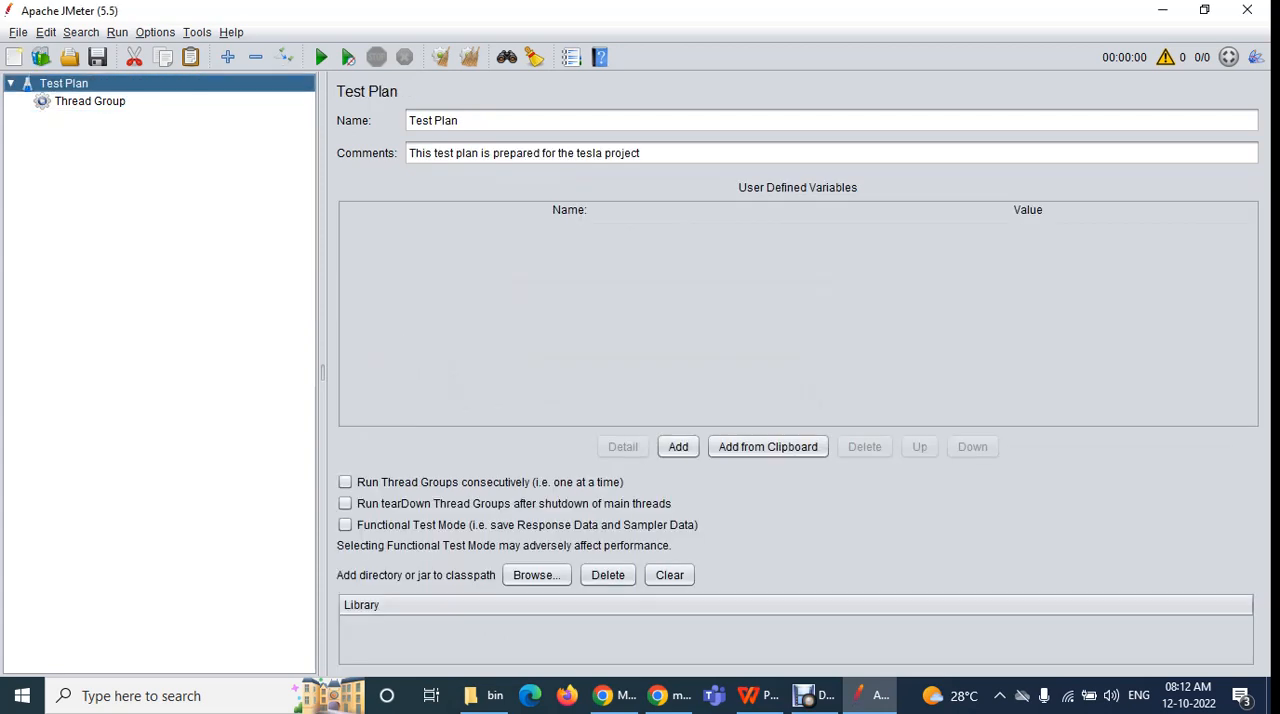
Examine the element categories that can be added to the Thread Group, including timers, listeners and samplers
{"action": "right_click", "coordinate": [86, 109]}
{"action": "key", "text": "Escape"}
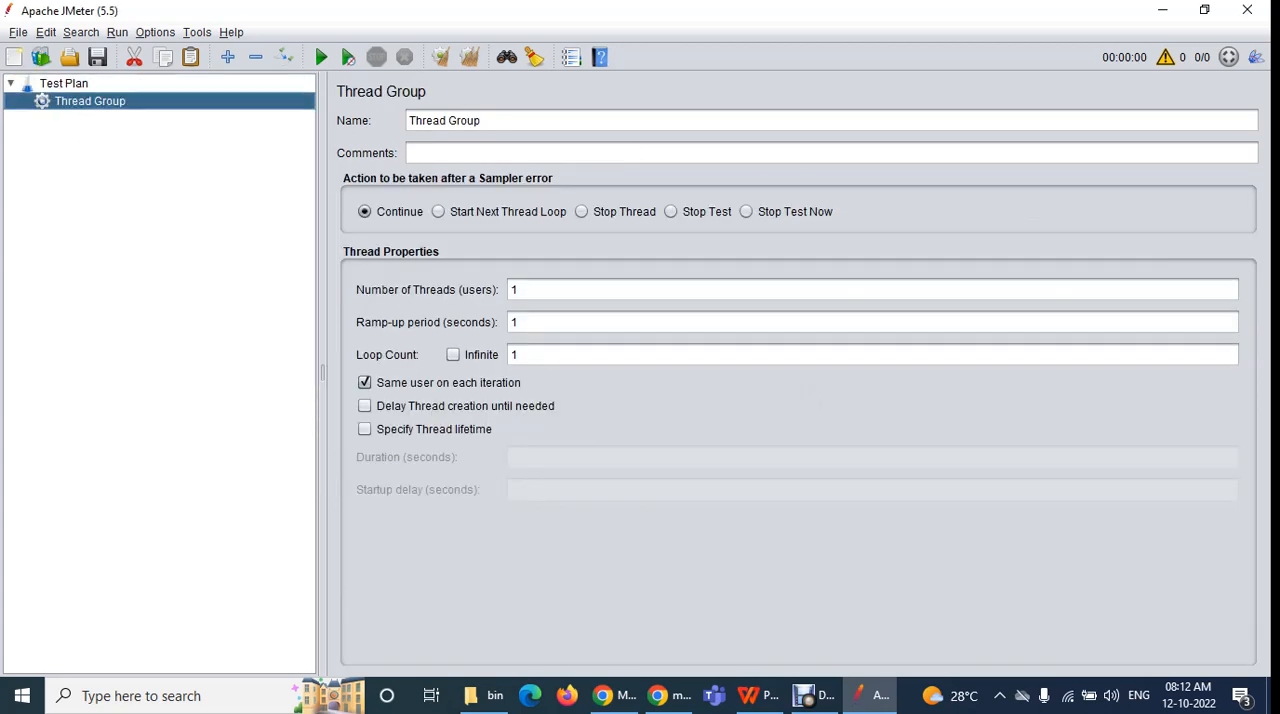
{"action": "right_click", "coordinate": [72, 102]}
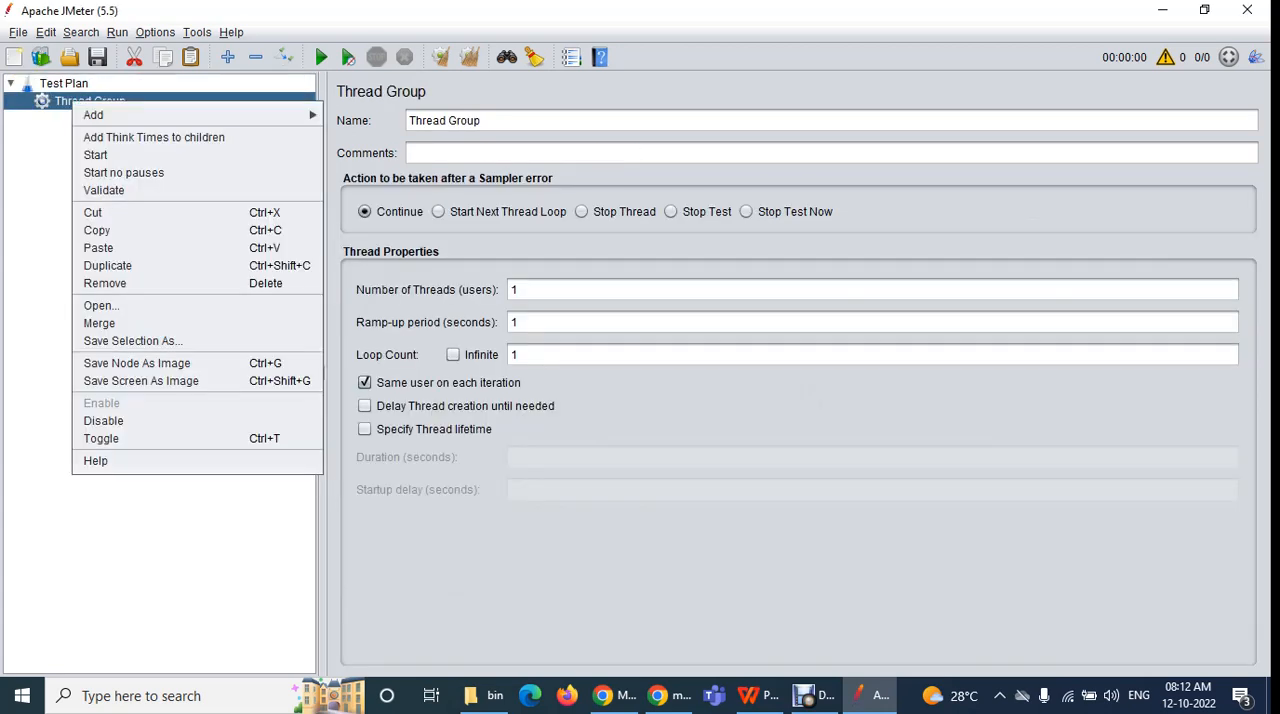
{"action": "mouse_move", "coordinate": [150, 115]}
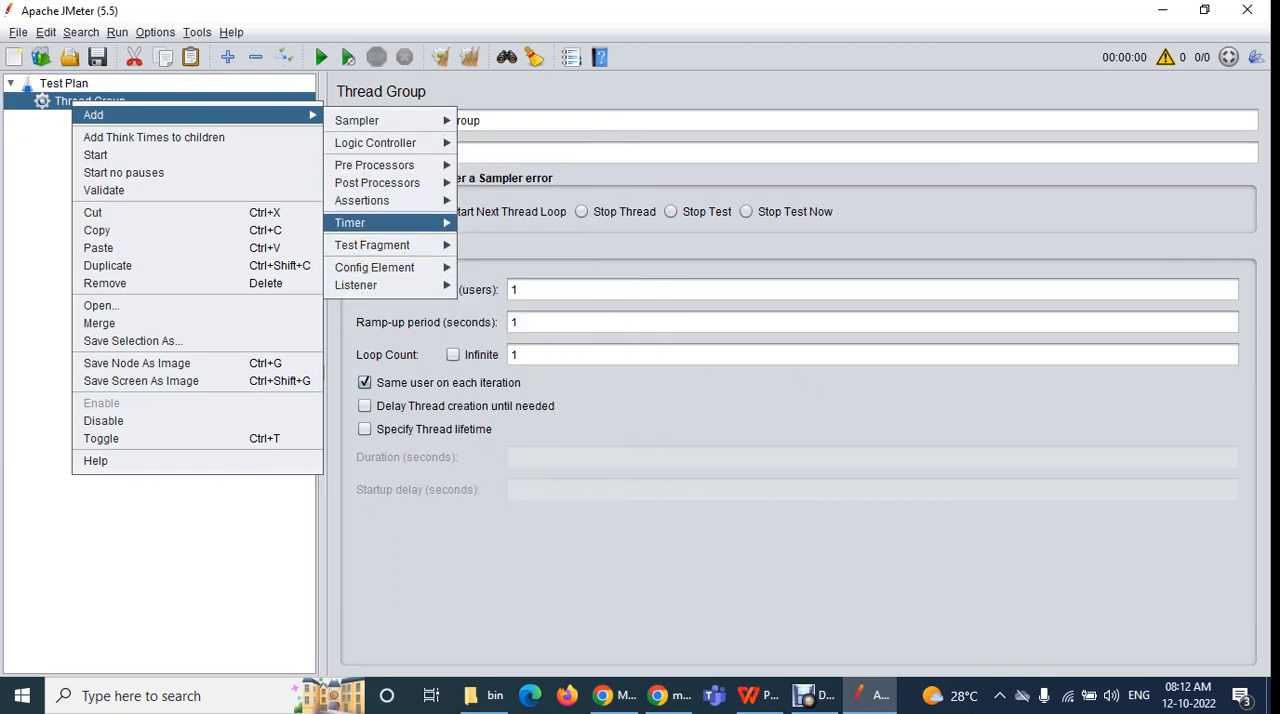
{"action": "mouse_move", "coordinate": [377, 183]}
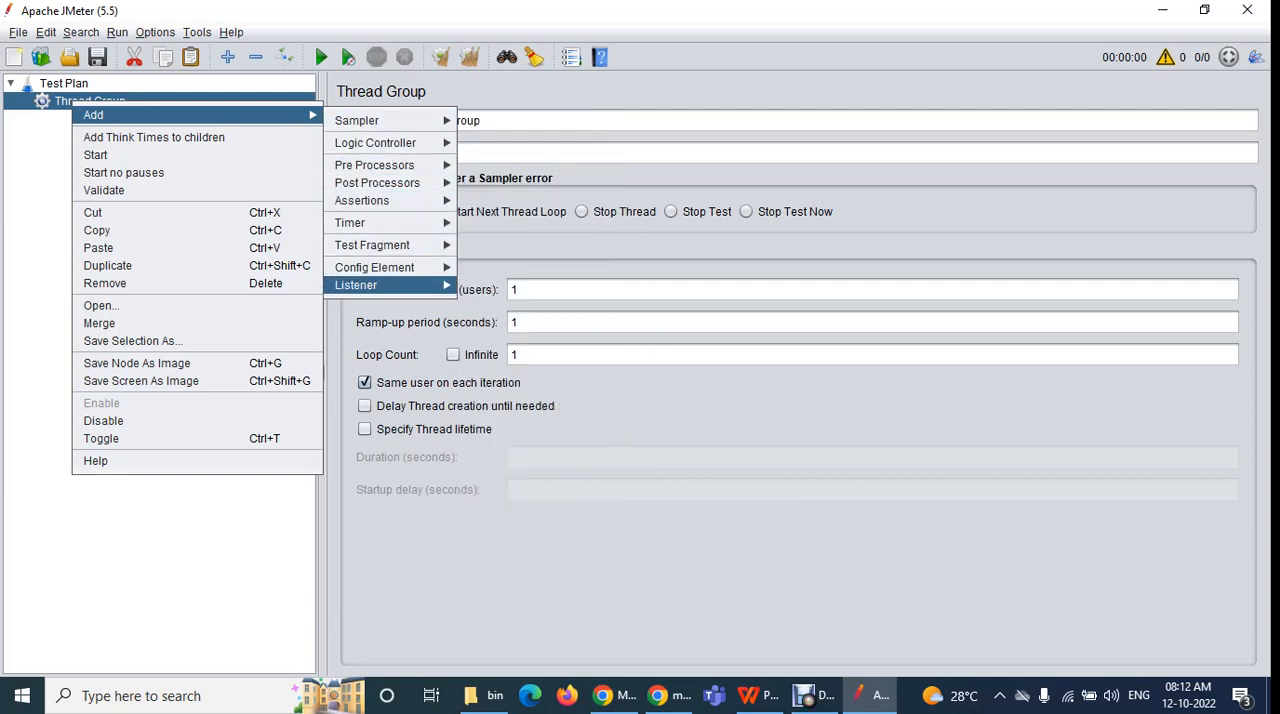
{"action": "mouse_move", "coordinate": [375, 143]}
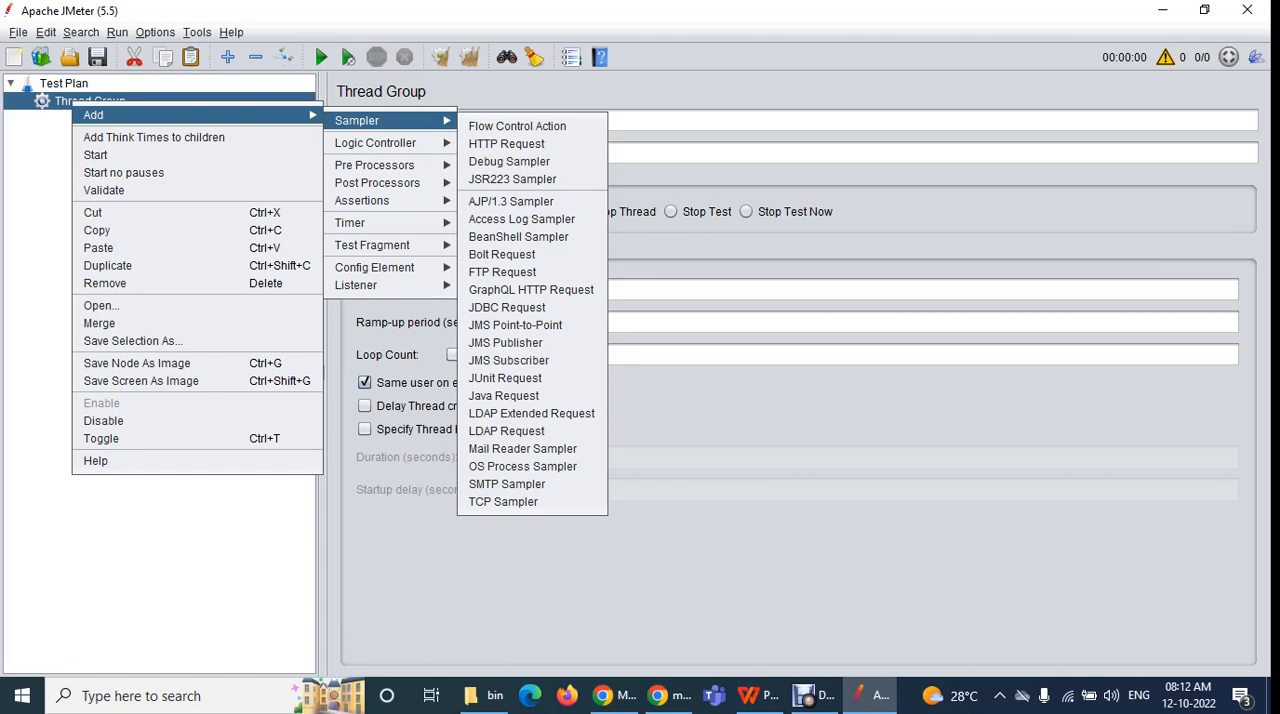
{"action": "key", "text": "Escape"}
Compare the element types that can be added under the Test Plan with the options available for the Thread Group
{"action": "left_click", "coordinate": [71, 82]}
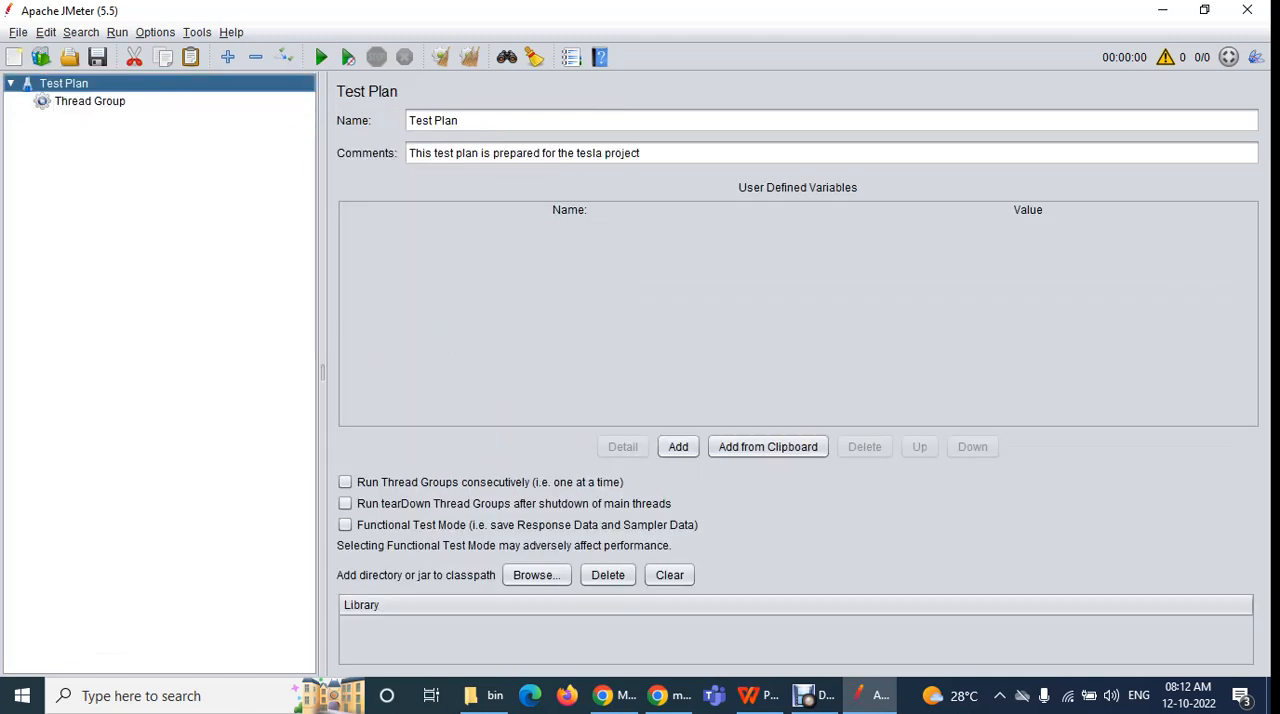
{"action": "right_click", "coordinate": [71, 81]}
{"action": "mouse_move", "coordinate": [93, 94]}
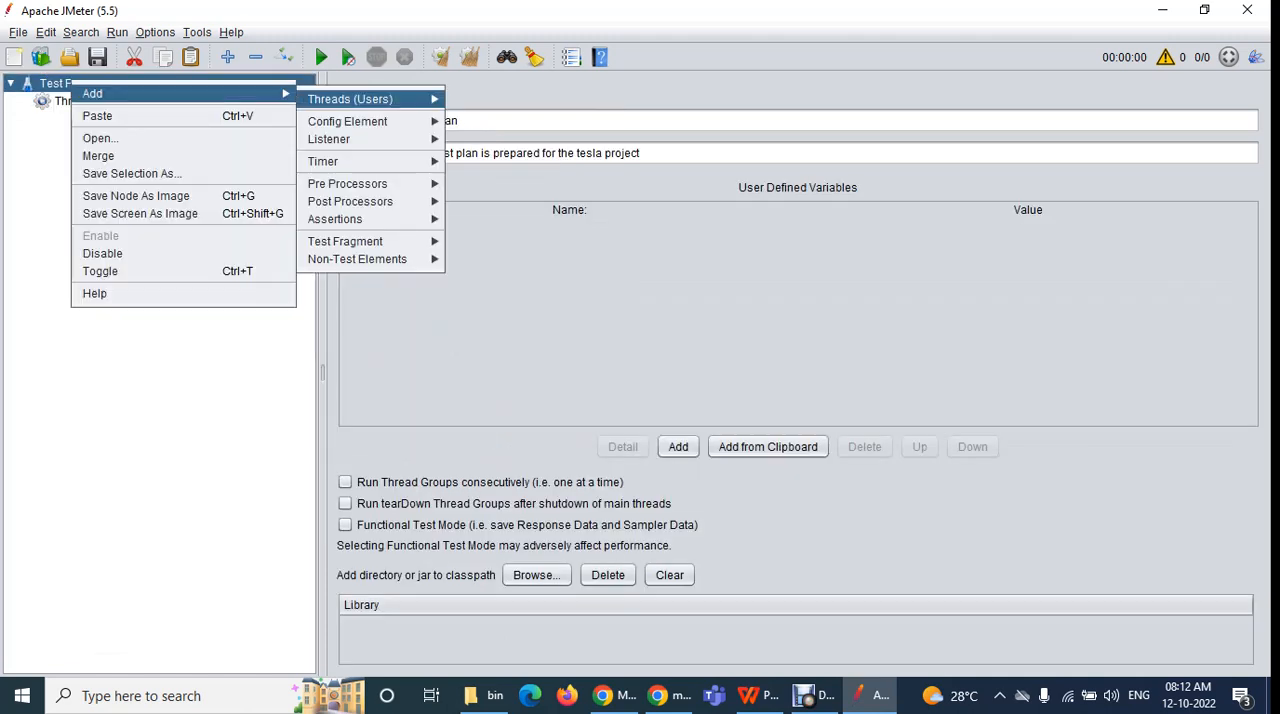
{"action": "mouse_move", "coordinate": [350, 100]}
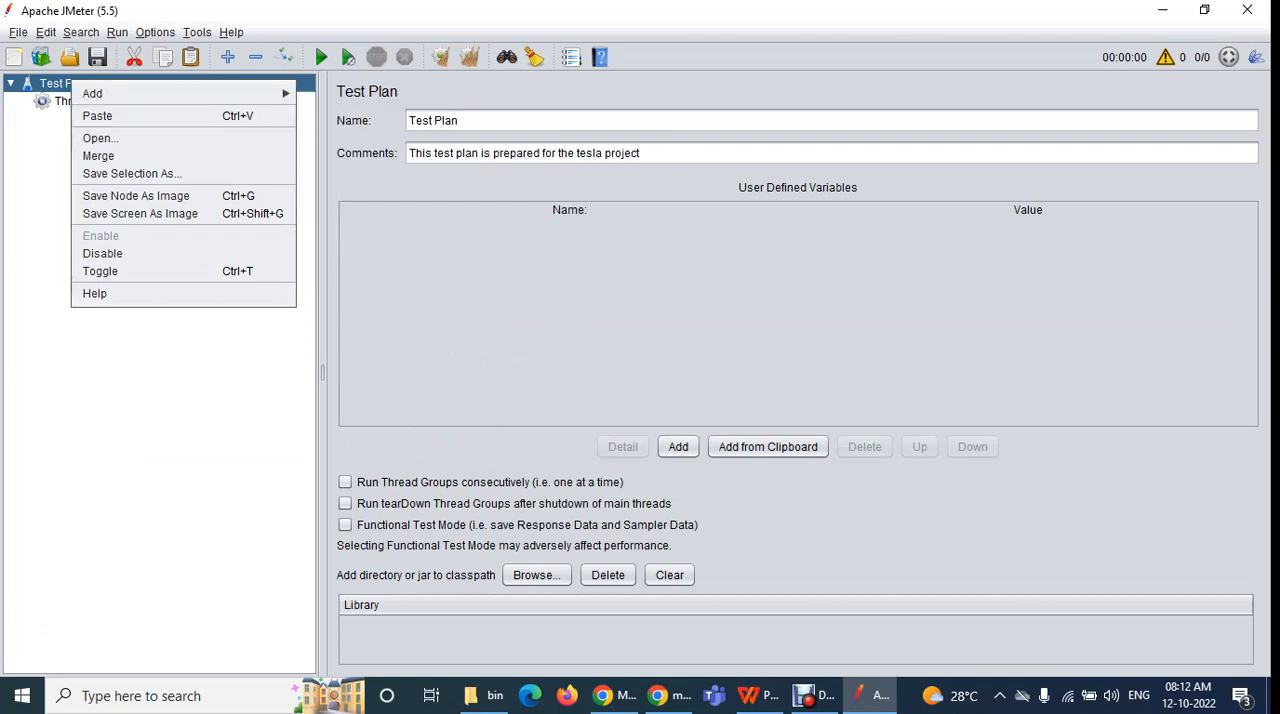
{"action": "key", "text": "Escape"}
{"action": "left_click", "coordinate": [90, 101]}
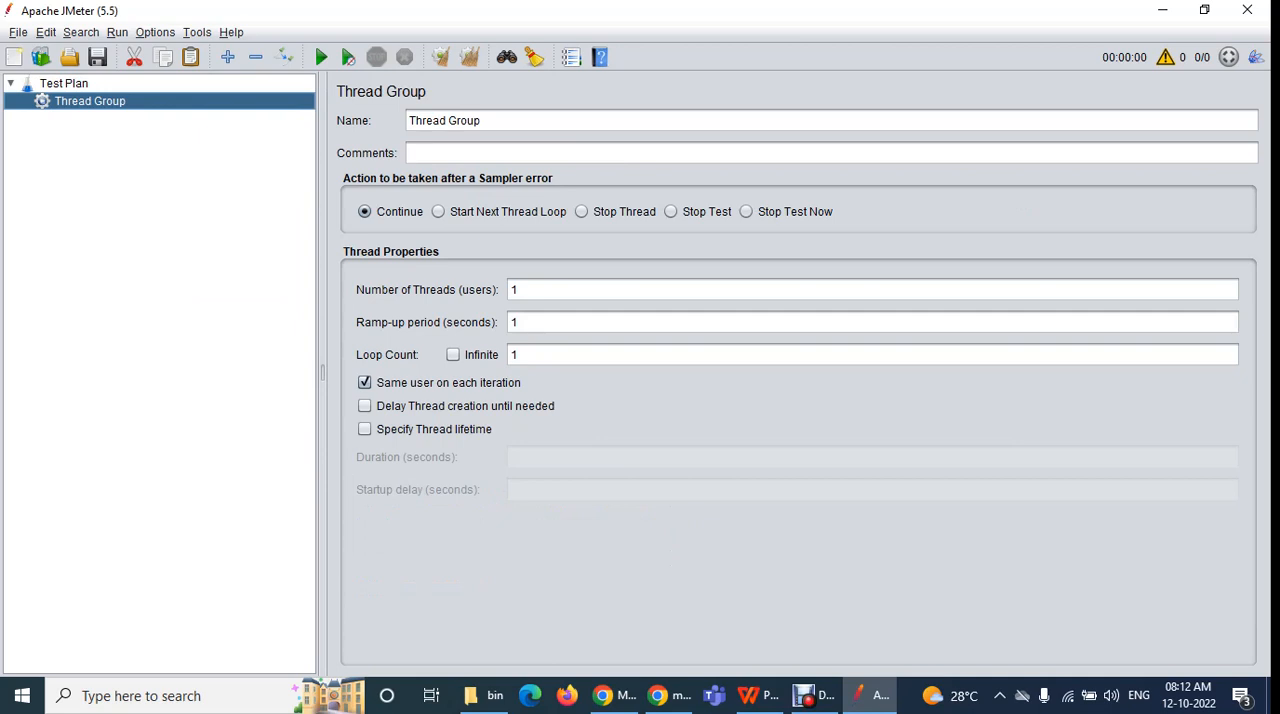
{"action": "left_click", "coordinate": [64, 84]}
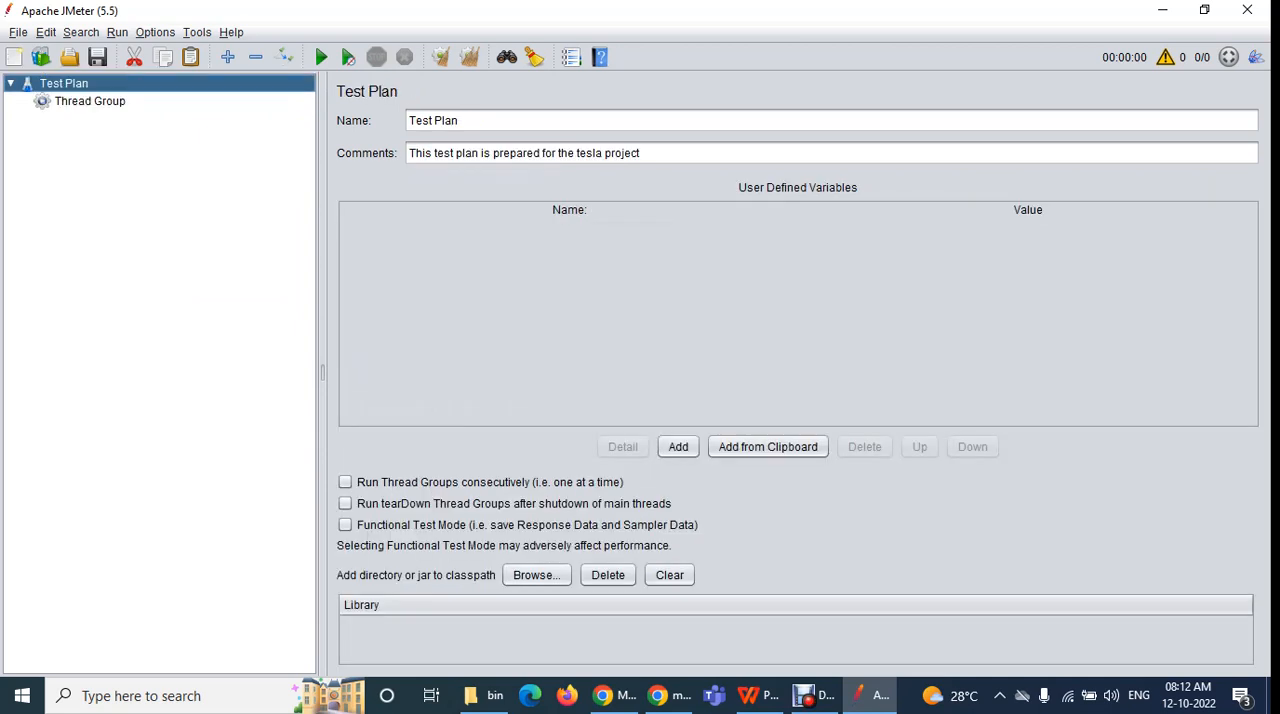
{"action": "left_click", "coordinate": [90, 101]}
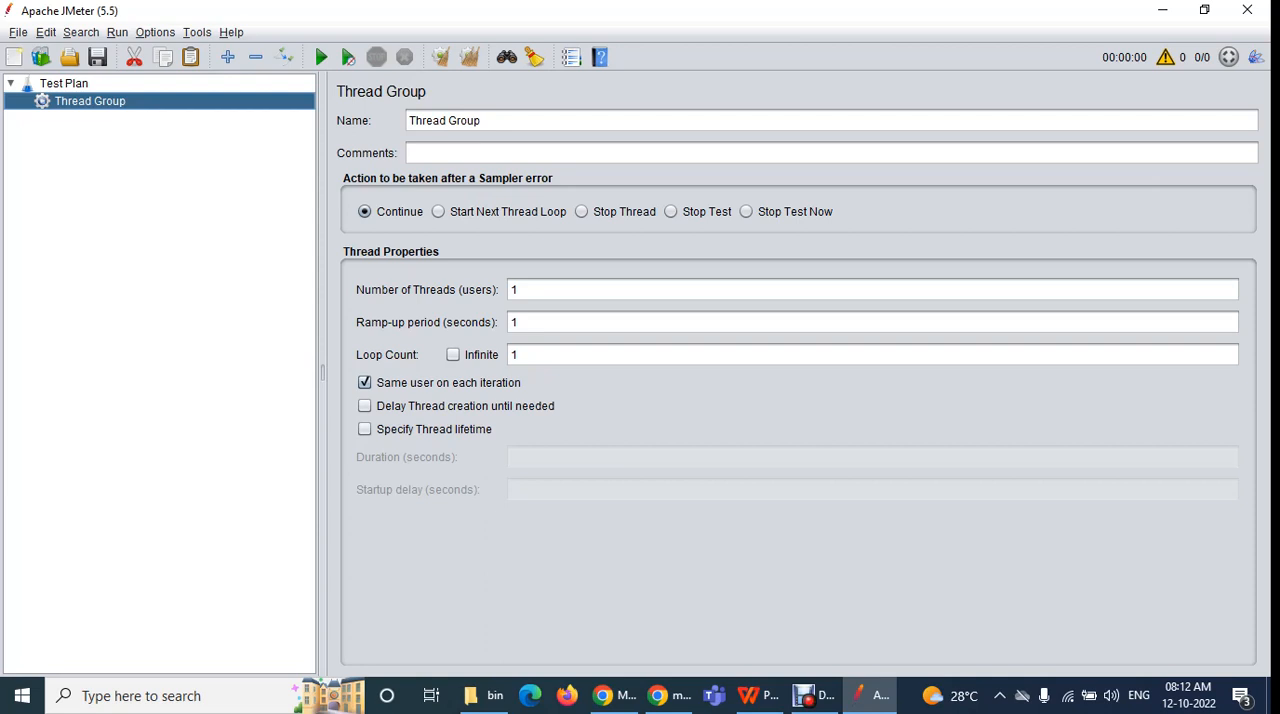
{"action": "right_click", "coordinate": [67, 103]}
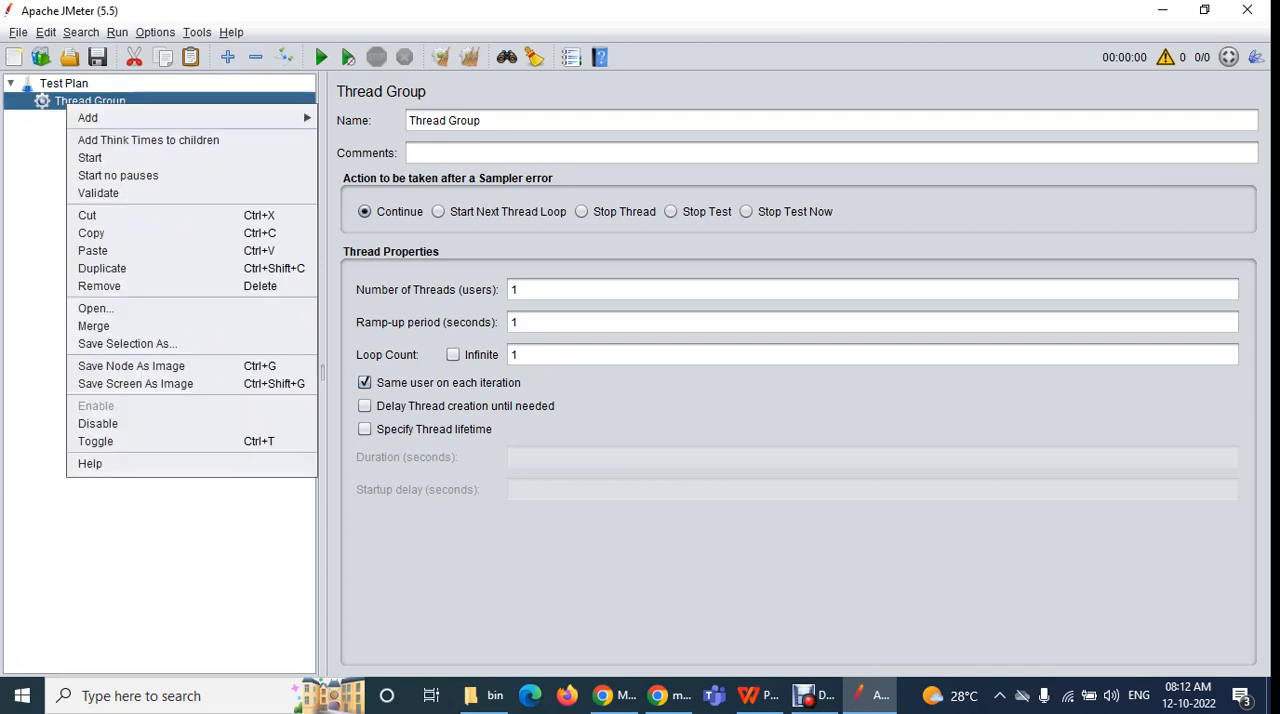
{"action": "mouse_move", "coordinate": [88, 118]}
{"action": "key", "text": "Escape"}
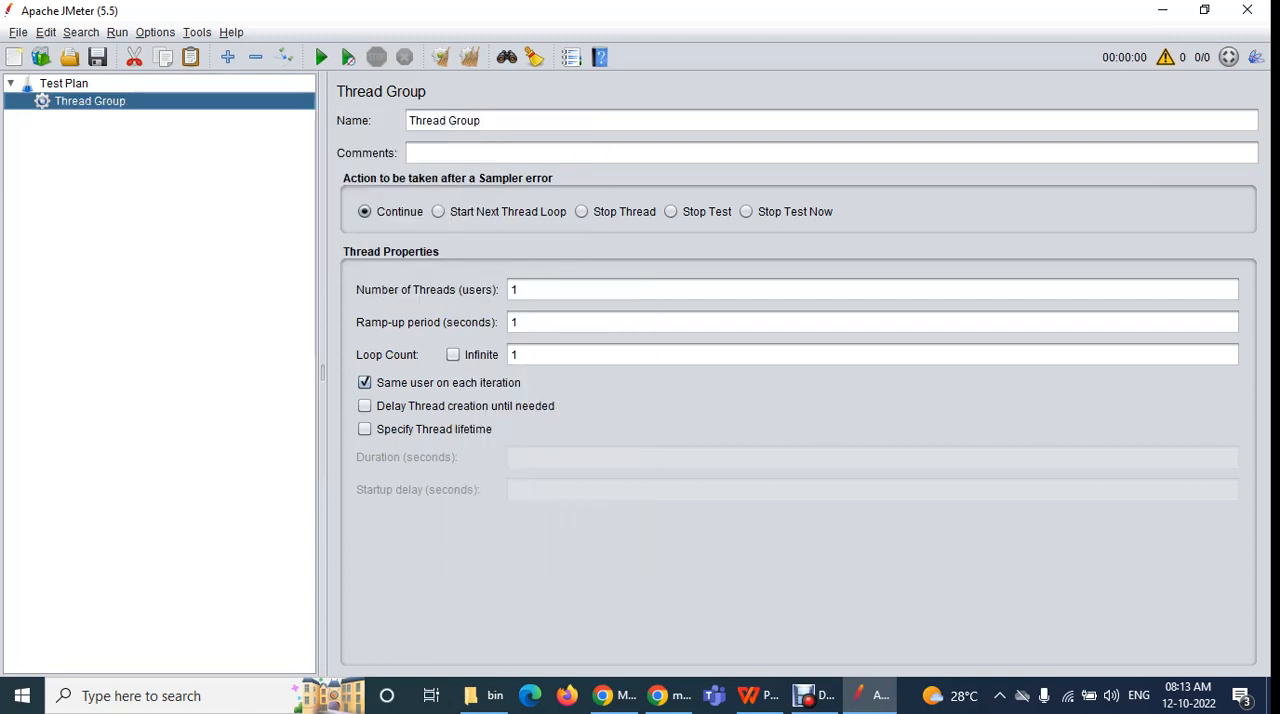
Add a second Thread Group under the test plan
{"action": "left_click", "coordinate": [64, 84]}
{"action": "right_click", "coordinate": [62, 85]}
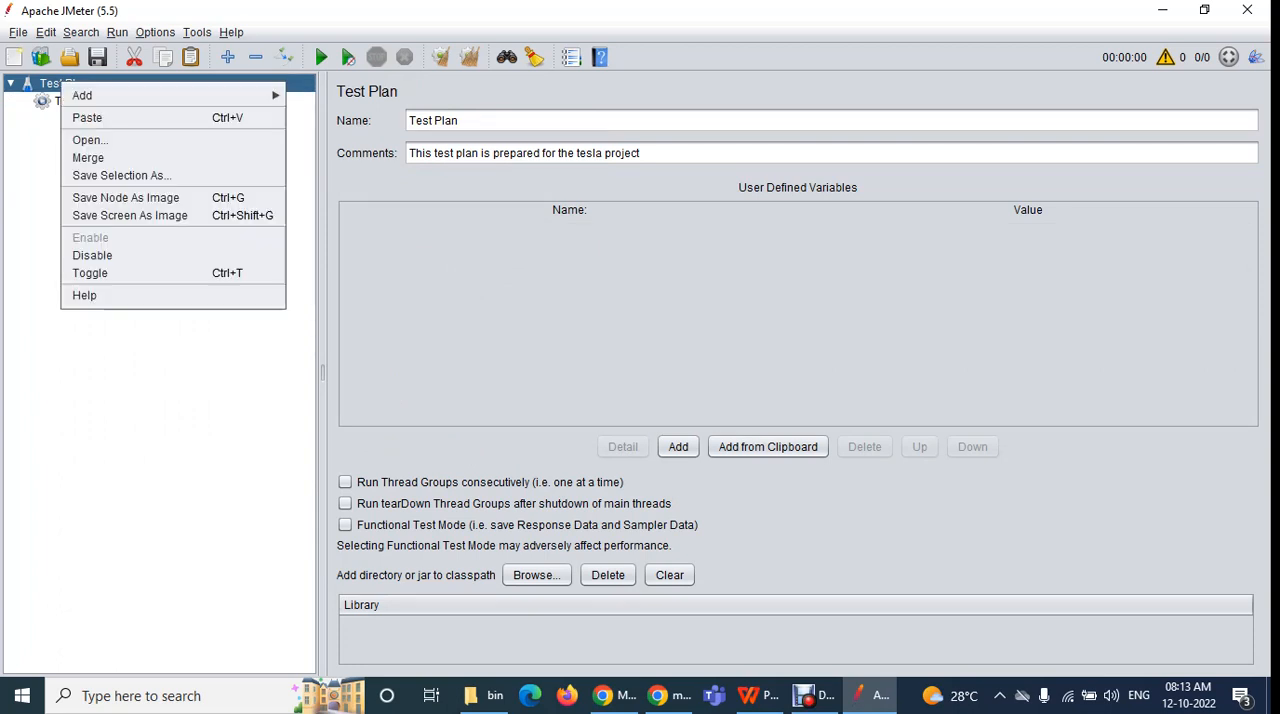
{"action": "mouse_move", "coordinate": [170, 95]}
{"action": "mouse_move", "coordinate": [360, 101]}
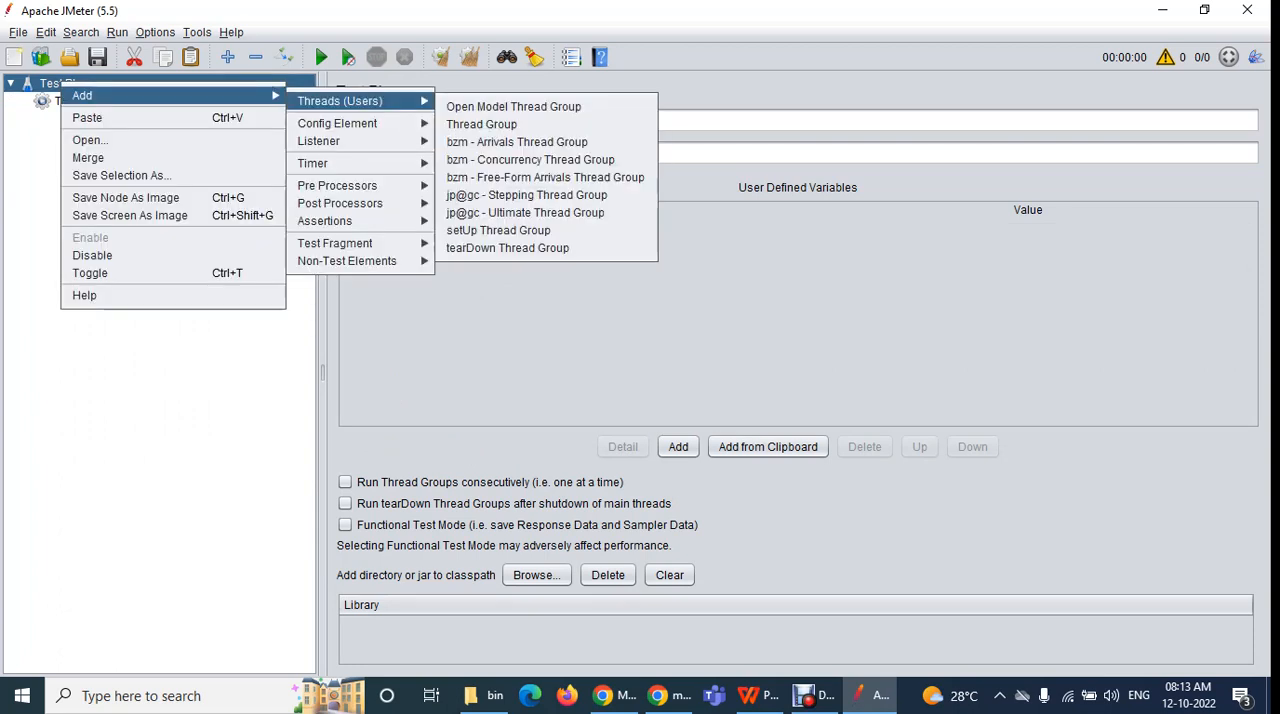
{"action": "left_click", "coordinate": [481, 124]}
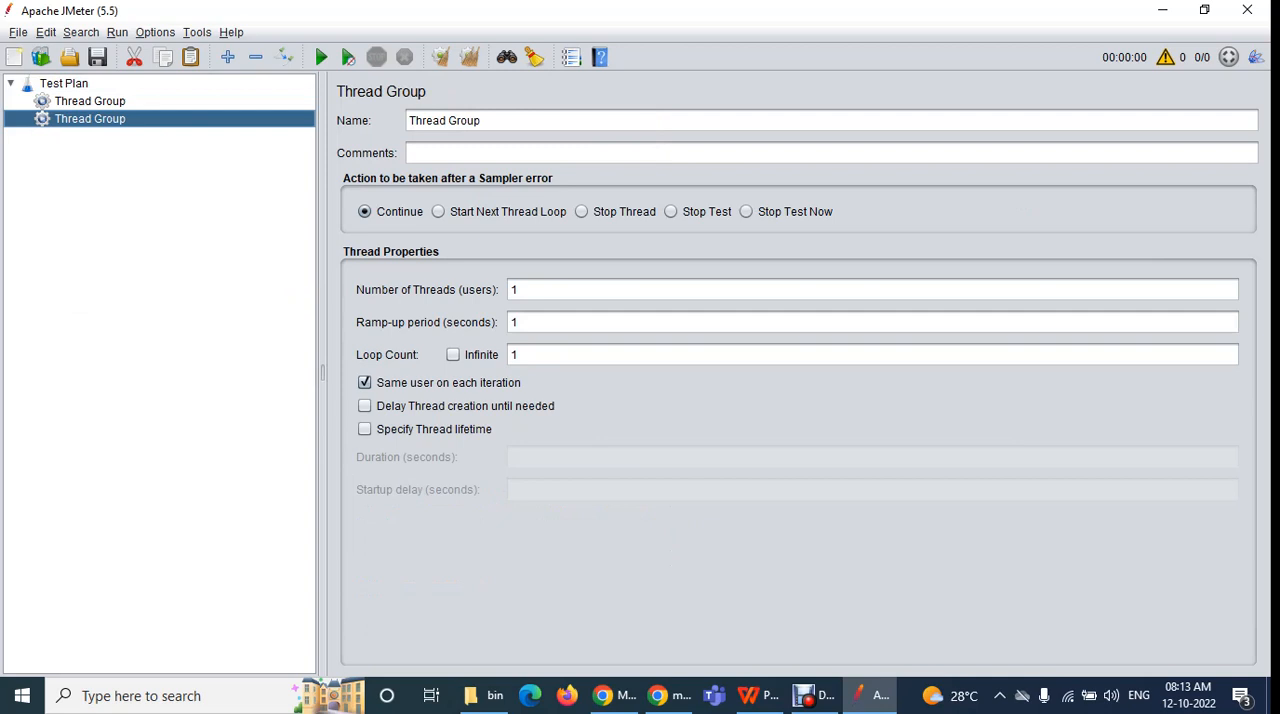
Compare the settings of the two Thread Groups and examine the element categories that can be added to the second one
{"action": "left_click", "coordinate": [90, 101]}
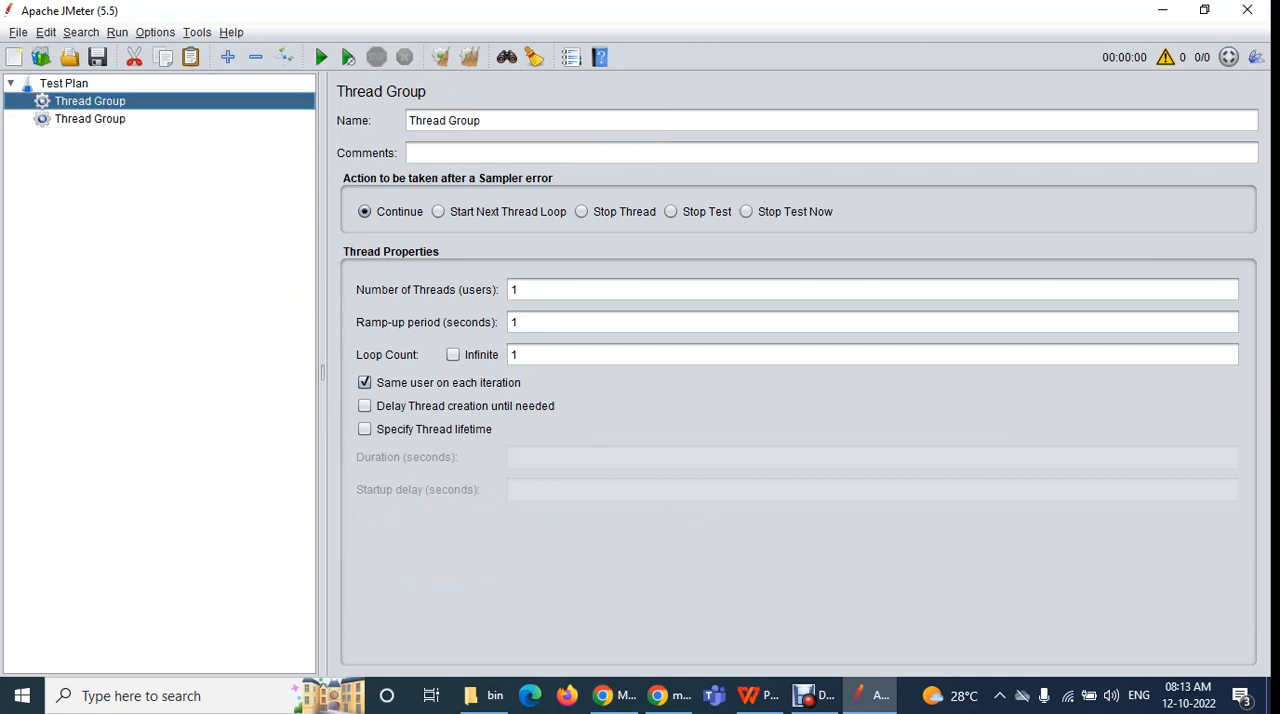
{"action": "left_click", "coordinate": [90, 119]}
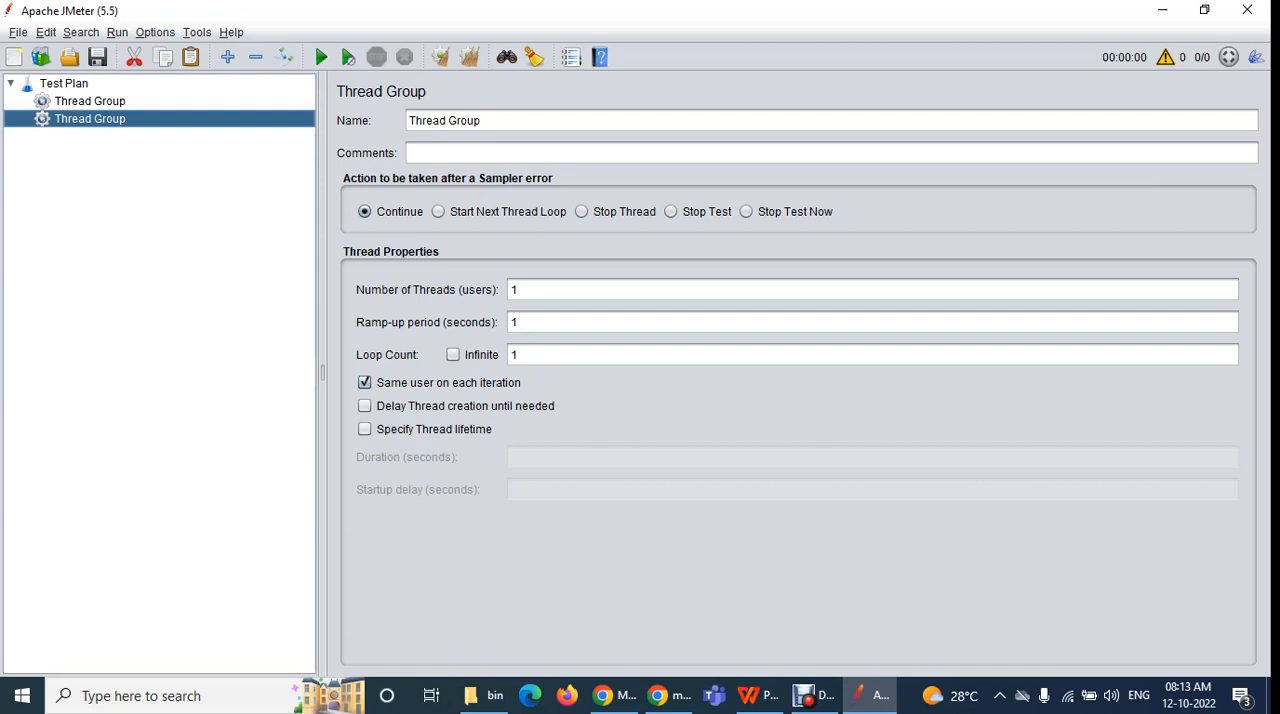
{"action": "left_click", "coordinate": [90, 101]}
{"action": "left_click", "coordinate": [90, 119]}
{"action": "right_click", "coordinate": [91, 119]}
{"action": "mouse_move", "coordinate": [114, 128]}
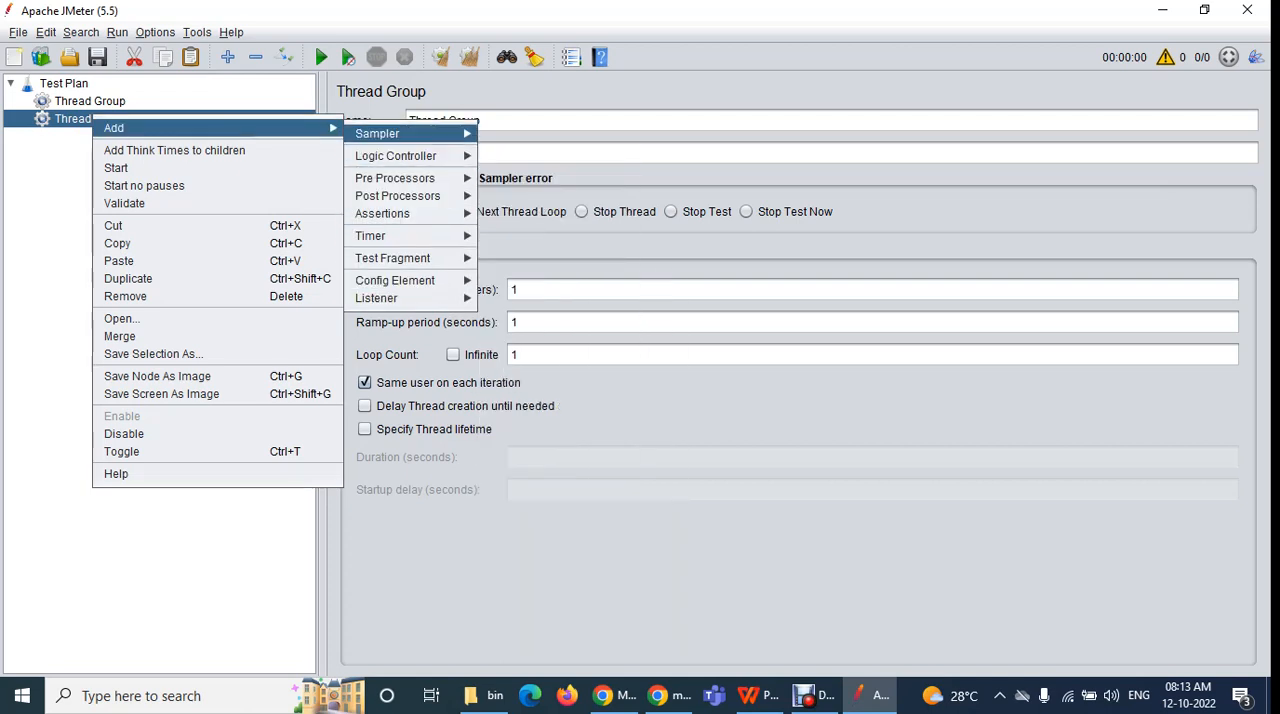
{"action": "key", "text": "Escape"}
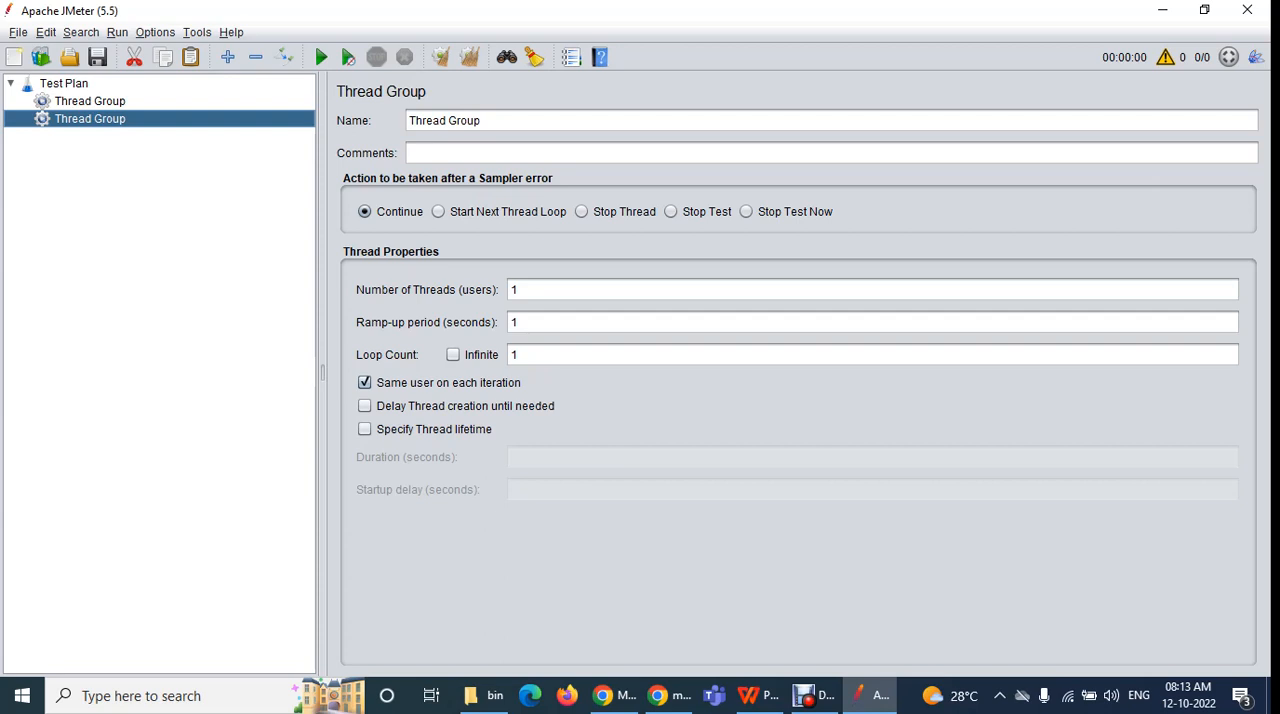
Add a third Thread Group under the Test Plan
{"action": "right_click", "coordinate": [66, 83]}
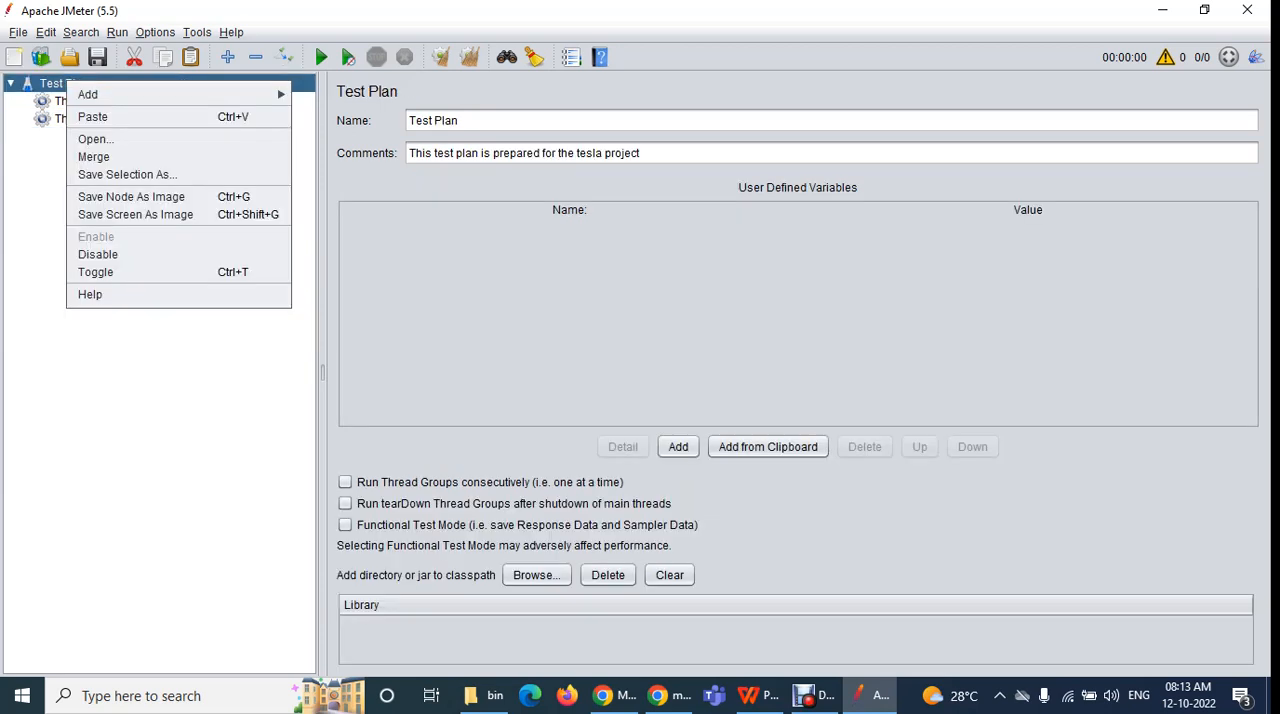
{"action": "left_click", "coordinate": [50, 83]}
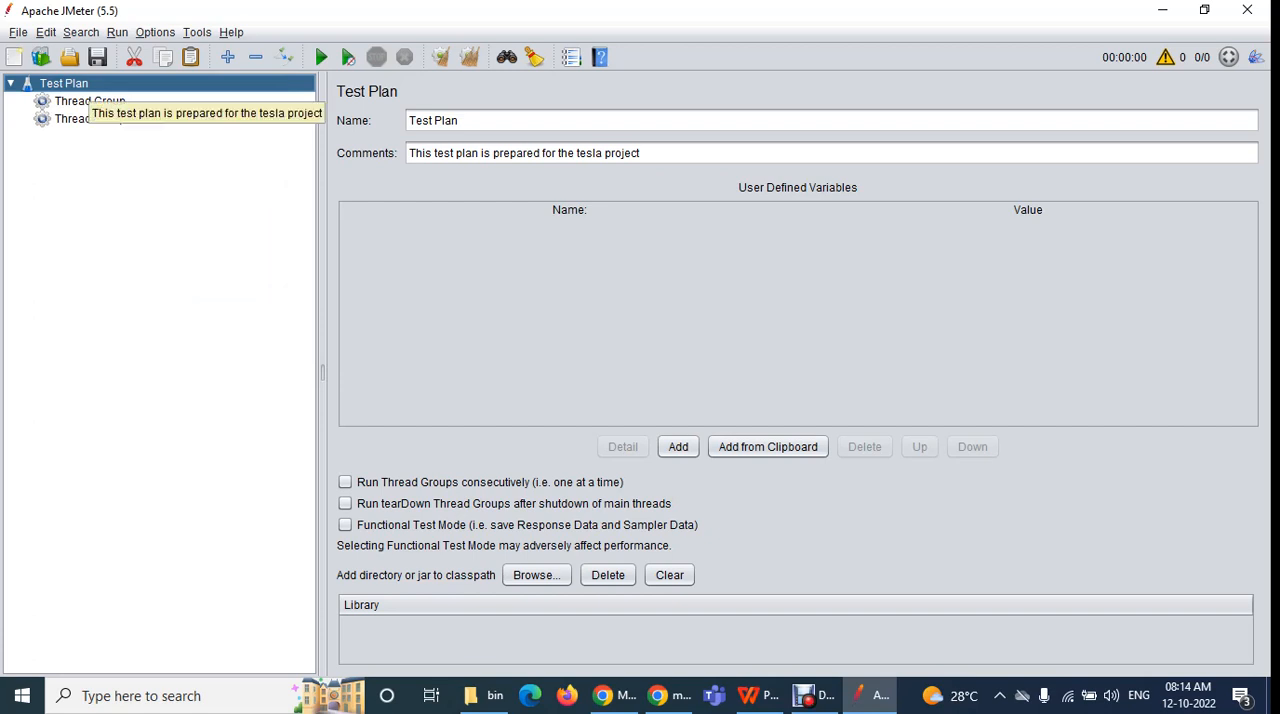
{"action": "right_click", "coordinate": [72, 84]}
{"action": "mouse_move", "coordinate": [120, 97]}
{"action": "mouse_move", "coordinate": [360, 103]}
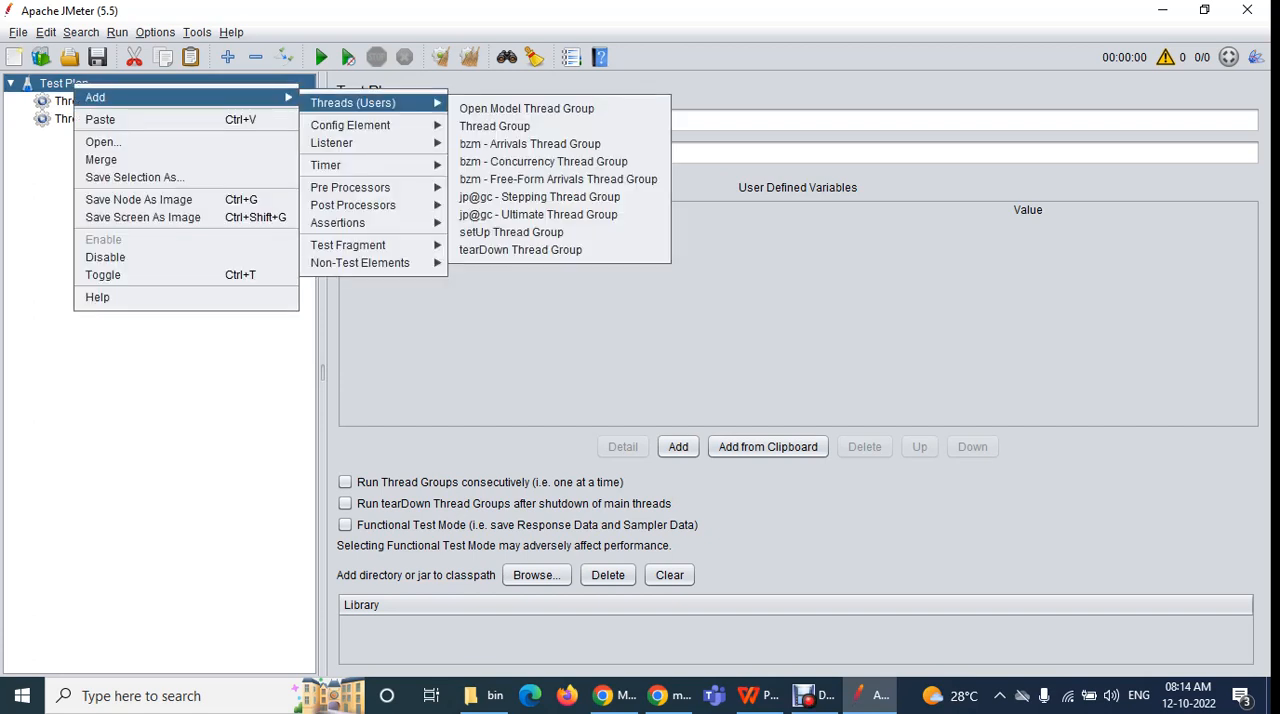
{"action": "left_click", "coordinate": [494, 126]}
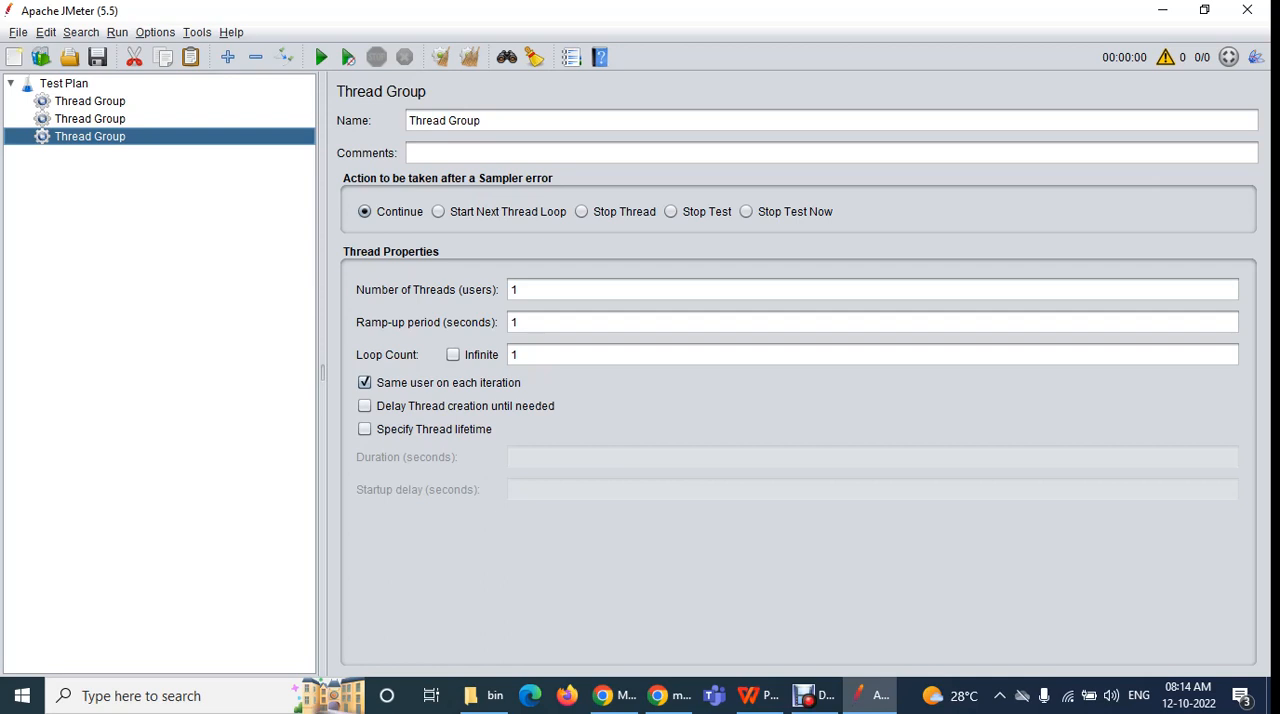
{"action": "left_click", "coordinate": [69, 87]}
{"action": "right_click", "coordinate": [70, 89]}
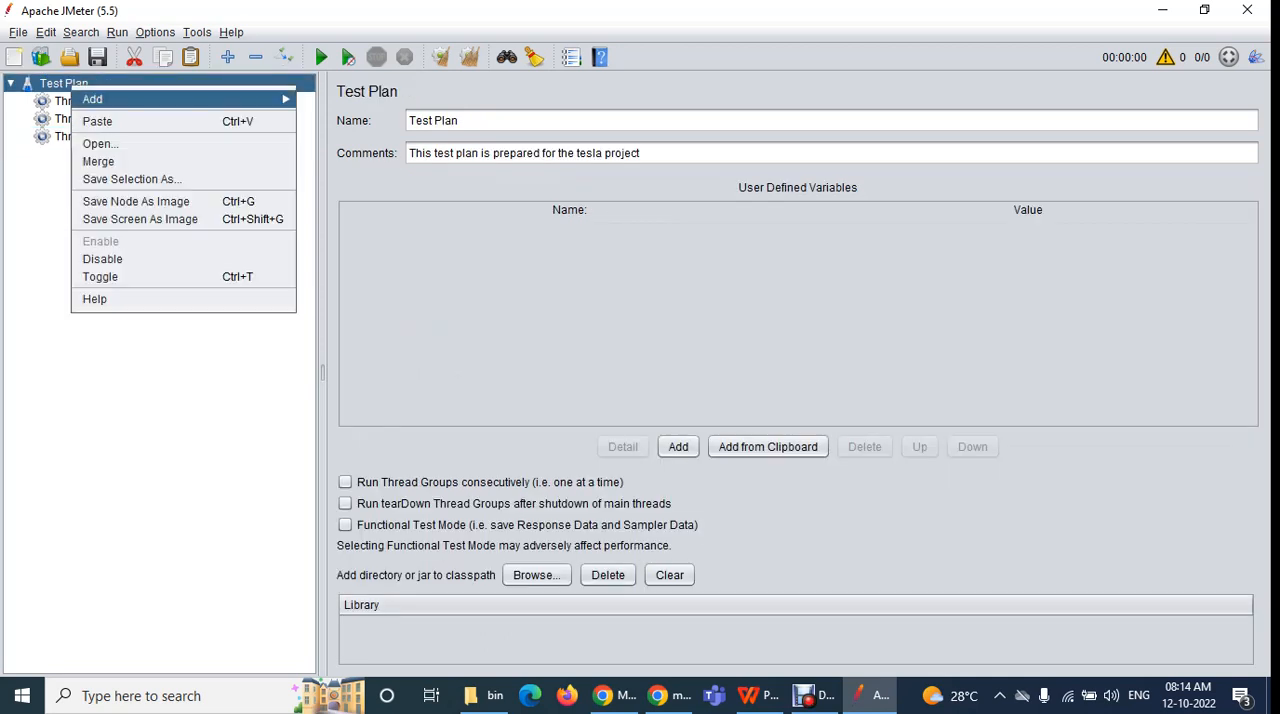
{"action": "mouse_move", "coordinate": [100, 99]}
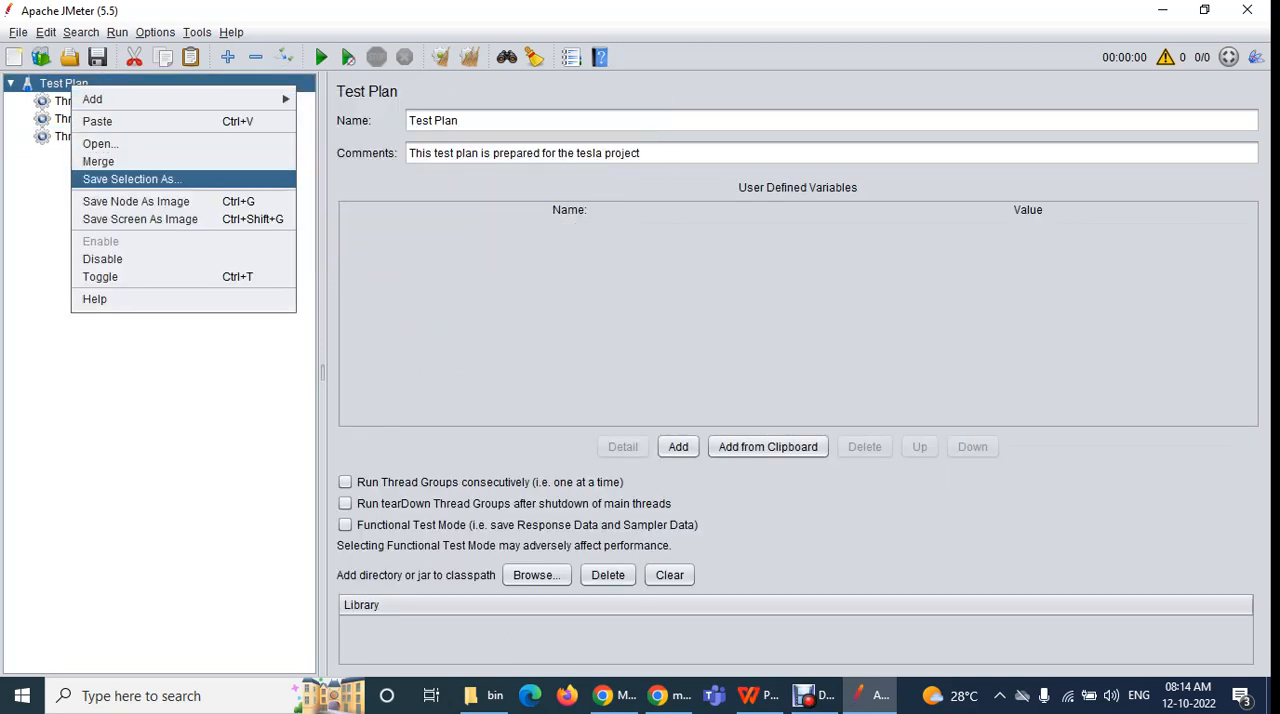
{"action": "left_click", "coordinate": [190, 380]}
Delete the second and third Thread Groups from the Test Plan, keeping the first one
{"action": "left_click", "coordinate": [90, 101]}
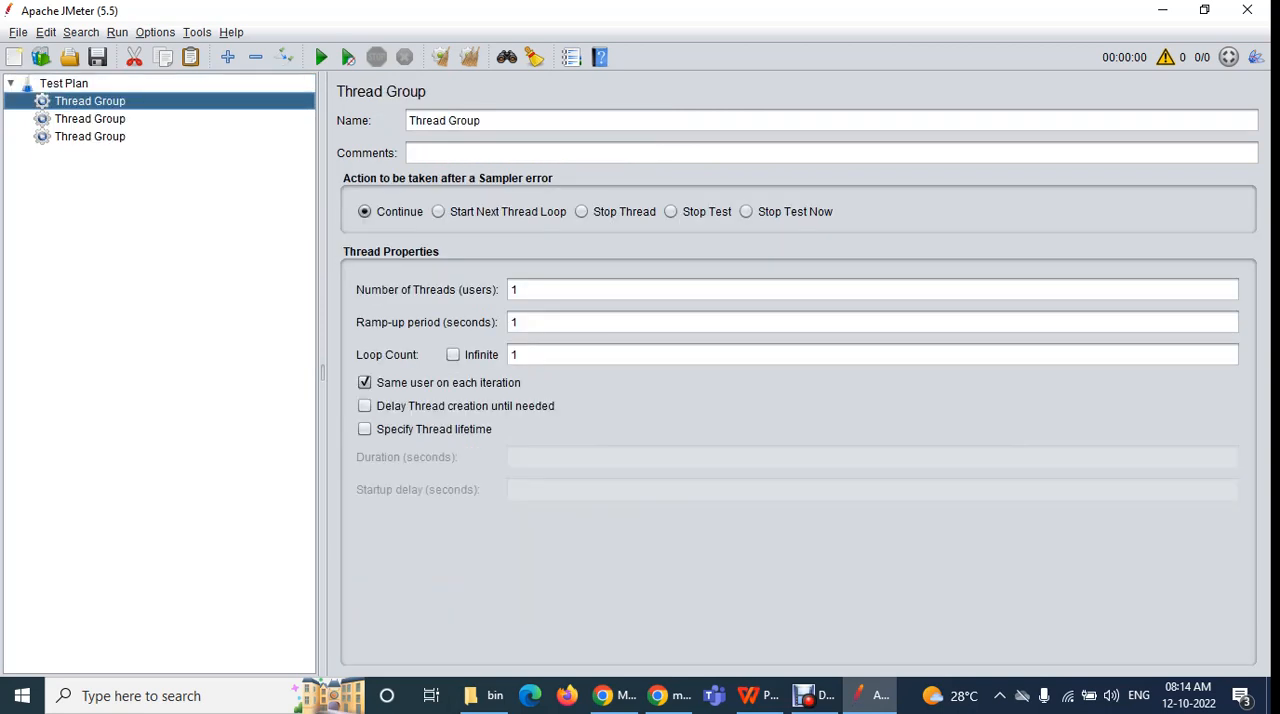
{"action": "left_click", "coordinate": [90, 119]}
{"action": "left_click", "coordinate": [90, 137], "text": "ctrl"}
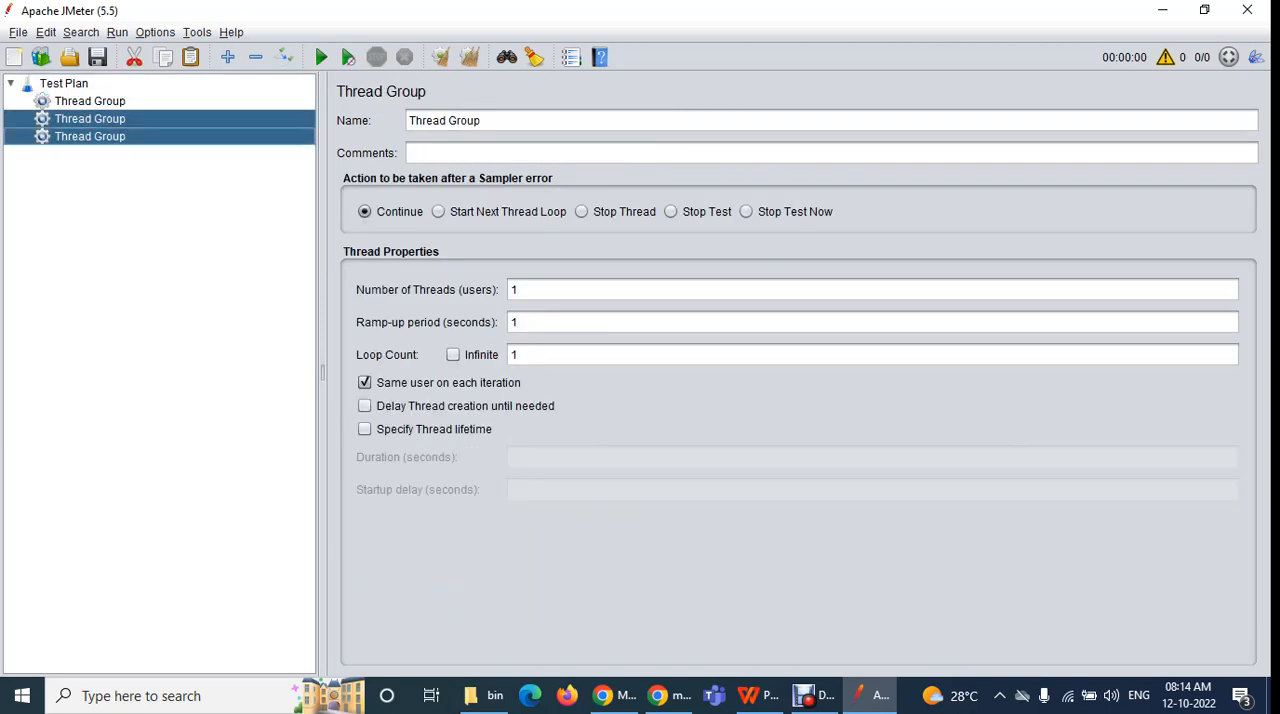
{"action": "key", "text": "Delete"}
{"action": "key", "text": "Return"}
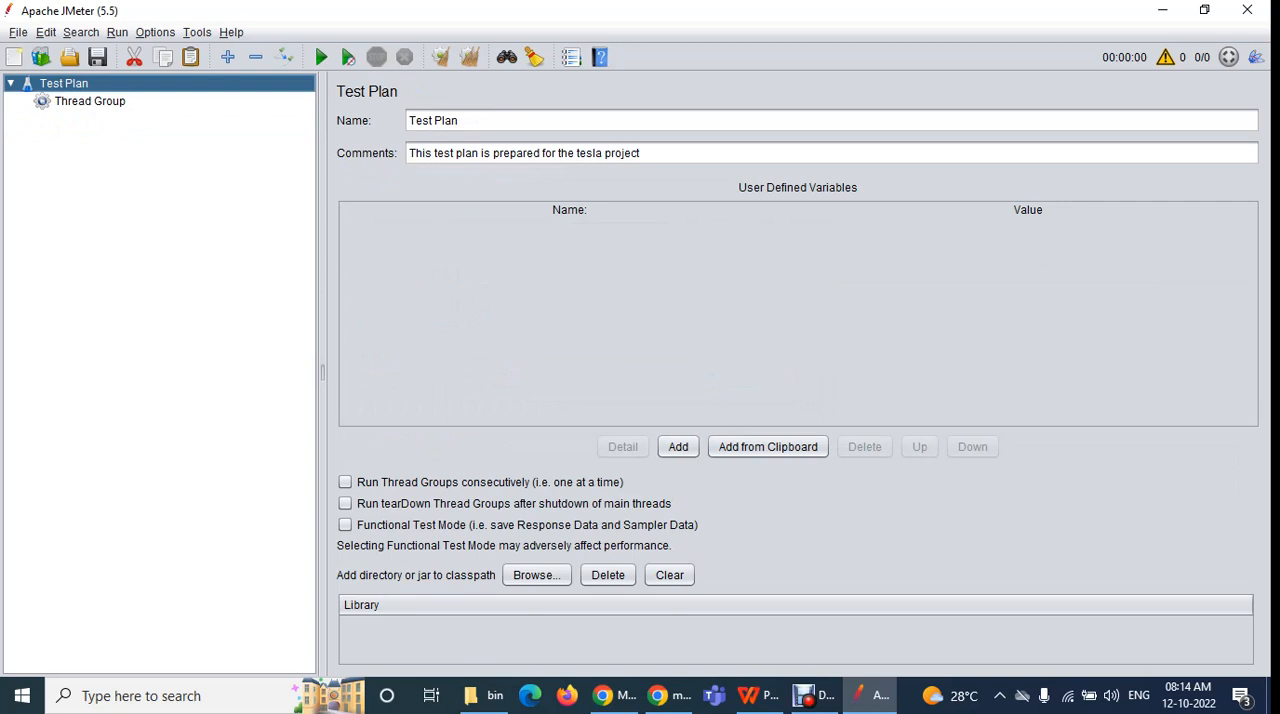
Open the remaining Thread Group's settings and put its name into editing
{"action": "left_click", "coordinate": [90, 101]}
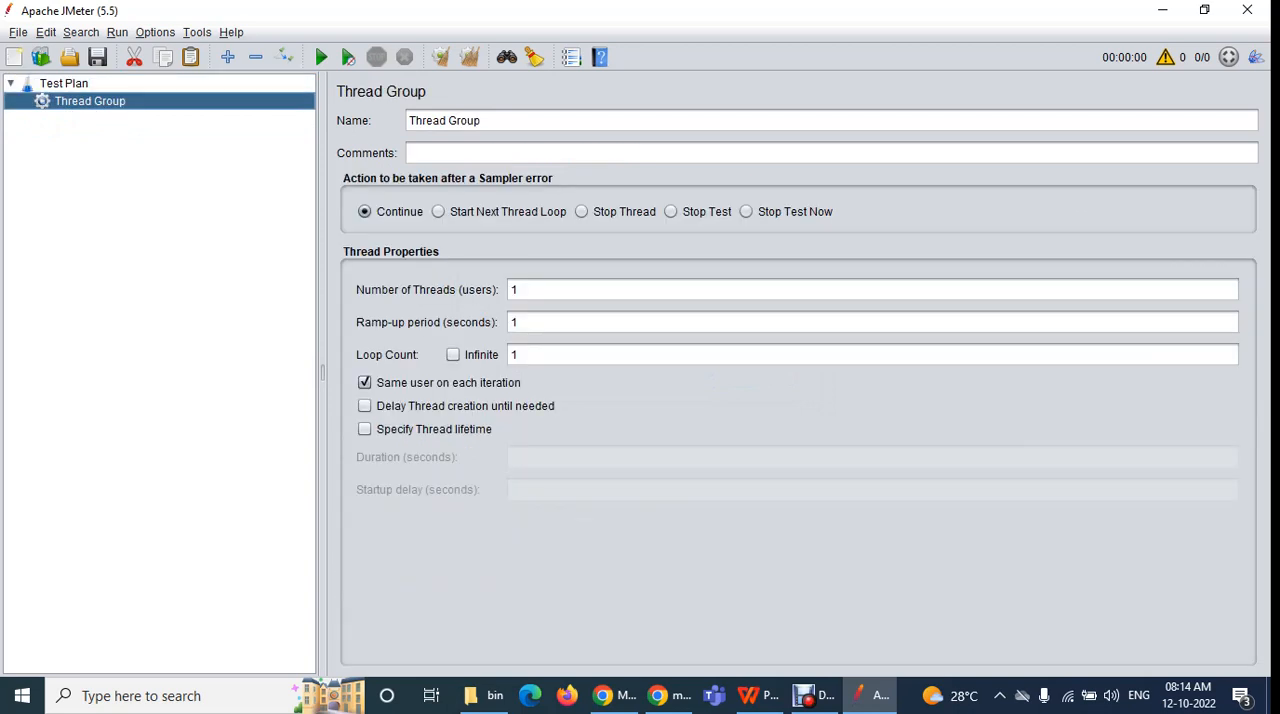
{"action": "left_click_drag", "start_coordinate": [492, 121], "coordinate": [408, 121]}
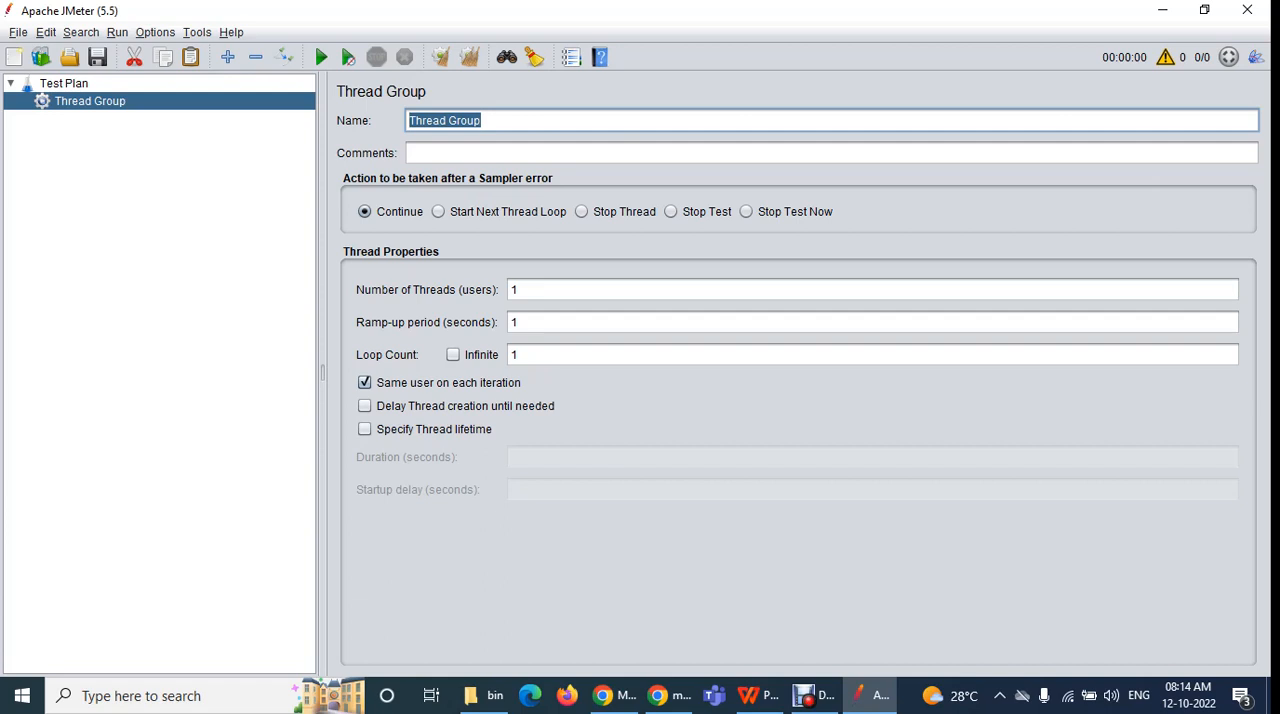
{"action": "left_click_drag", "start_coordinate": [490, 121], "coordinate": [408, 121]}
{"action": "left_click", "coordinate": [484, 121]}
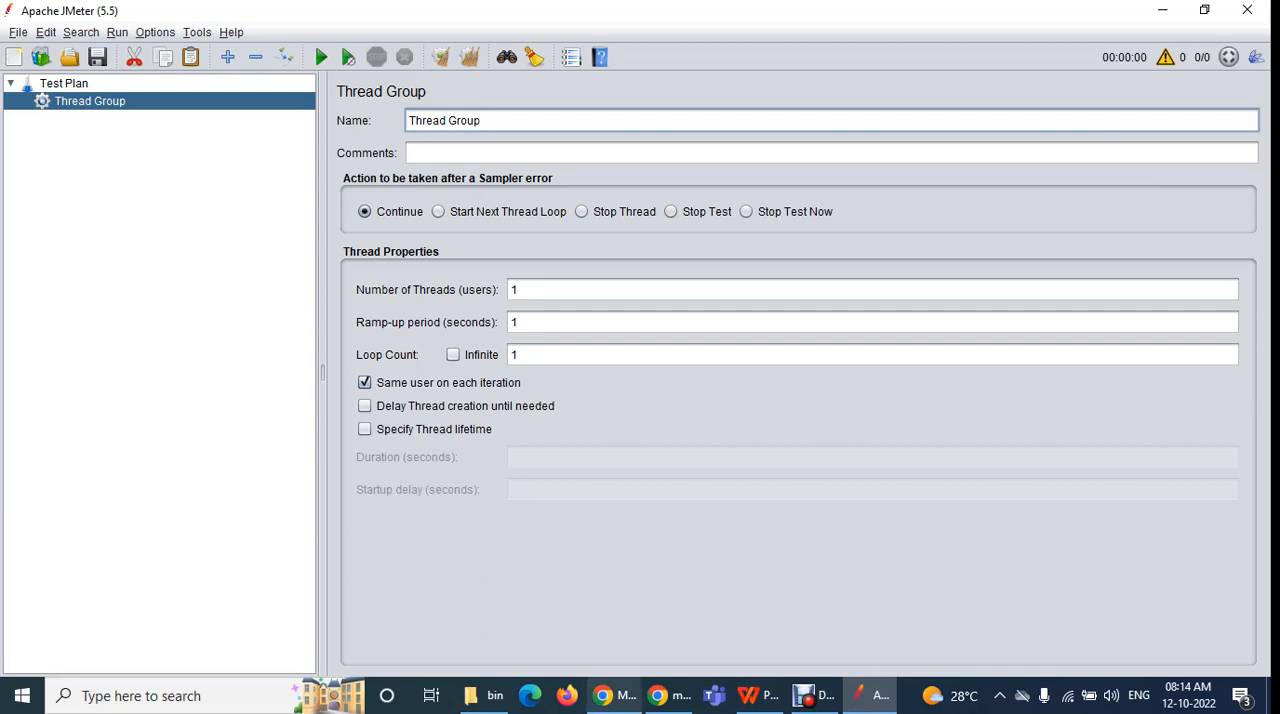
Switch to Chrome and open flipkart.com in a new tab to view its product categories
{"action": "left_click", "coordinate": [612, 695]}
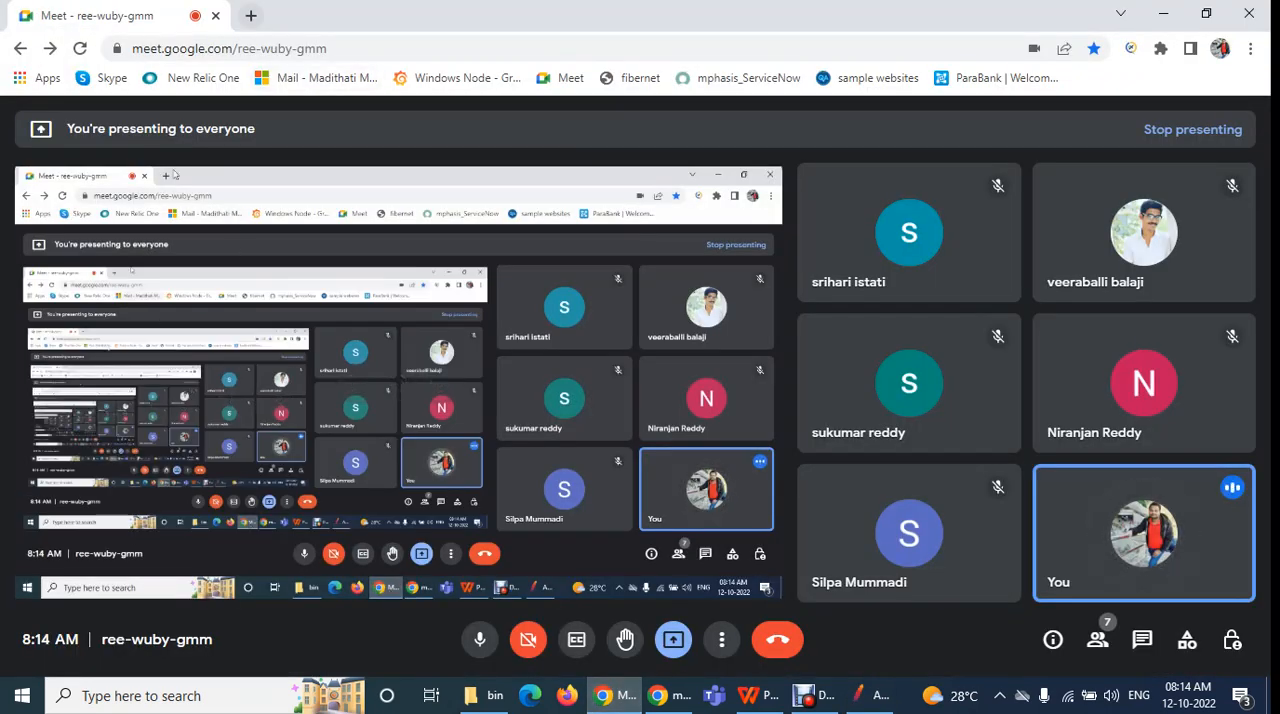
{"action": "left_click", "coordinate": [251, 15]}
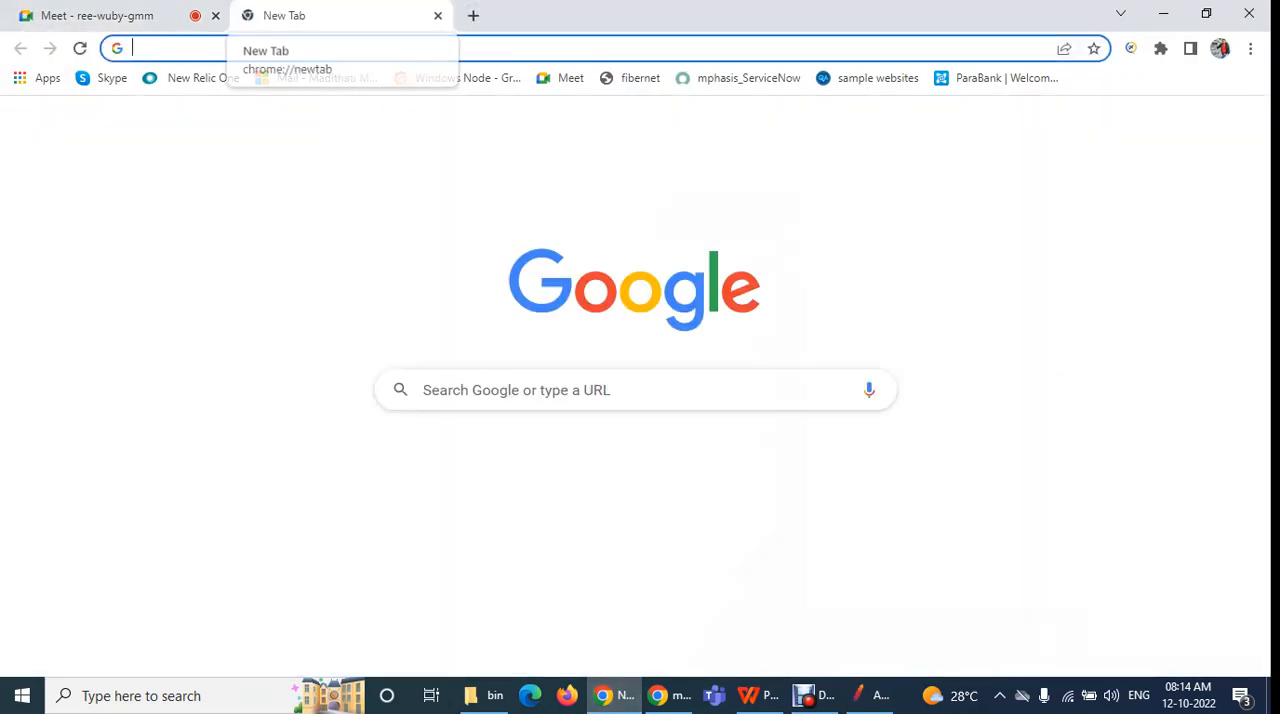
{"action": "type", "text": "flip"}
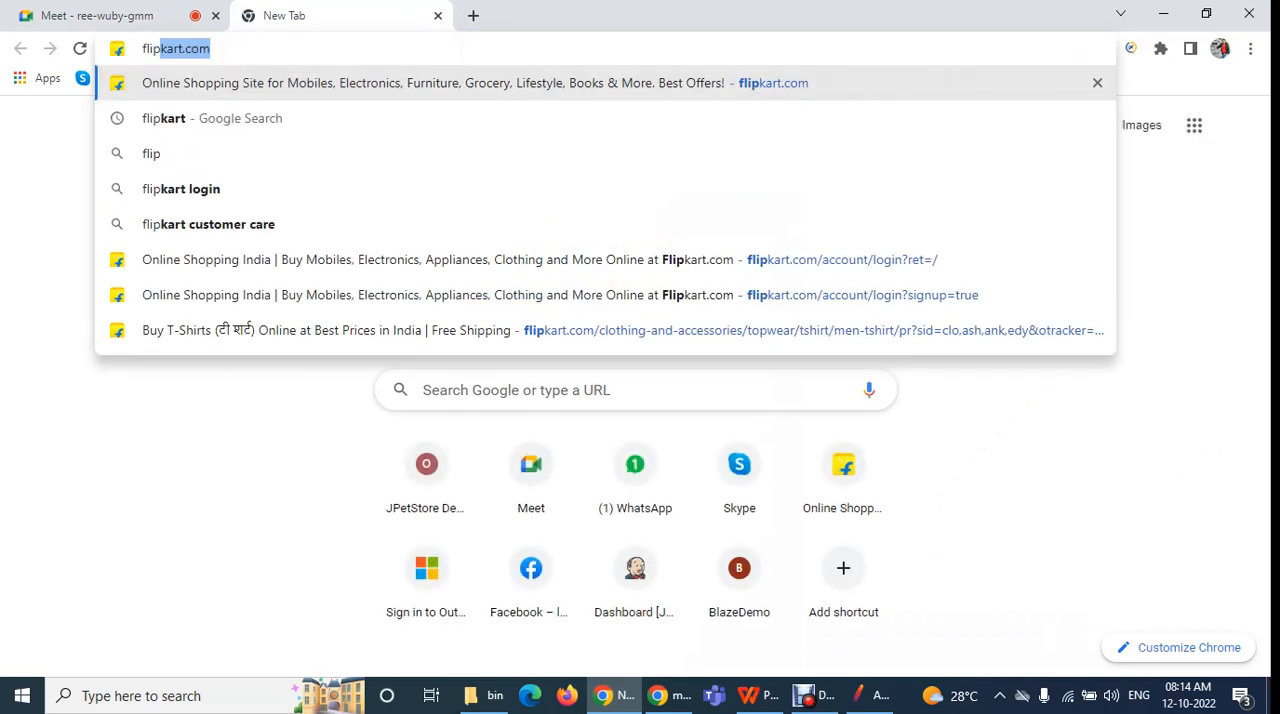
{"action": "key", "text": "Return"}
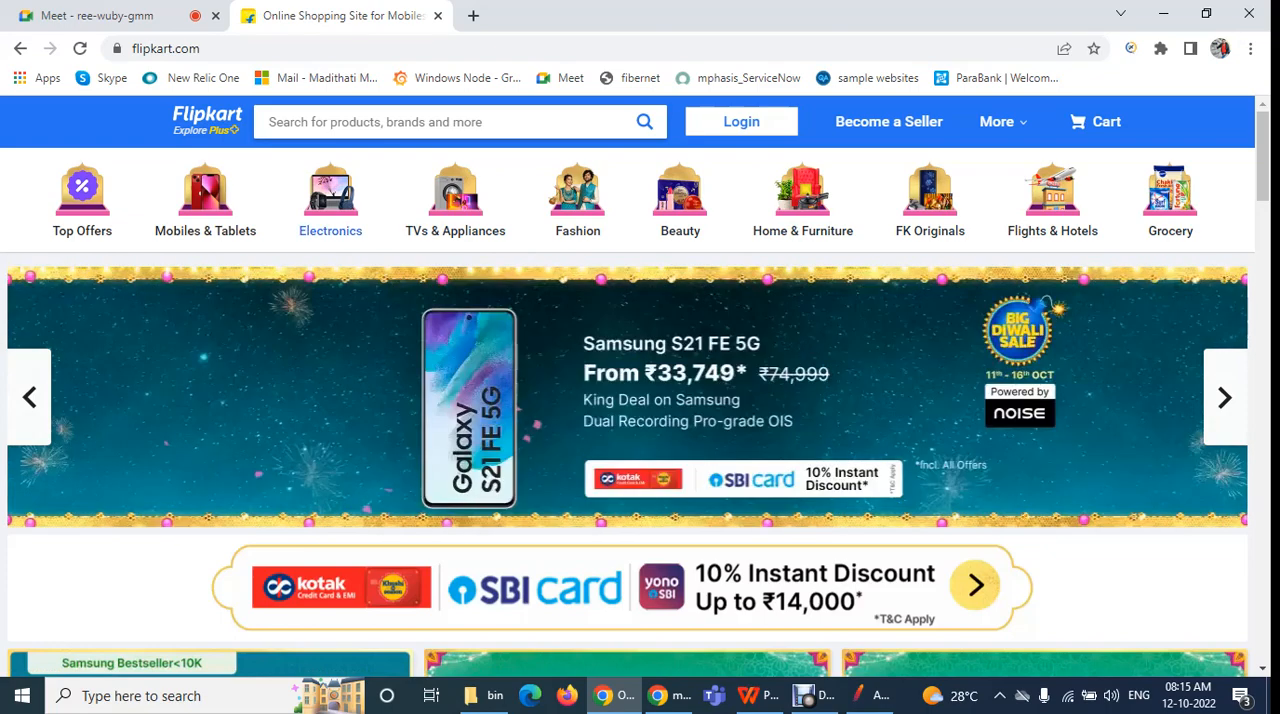
Switch back to JMeter and rename the Thread Group as Thread Group_Electronics
{"action": "left_click", "coordinate": [98, 16]}
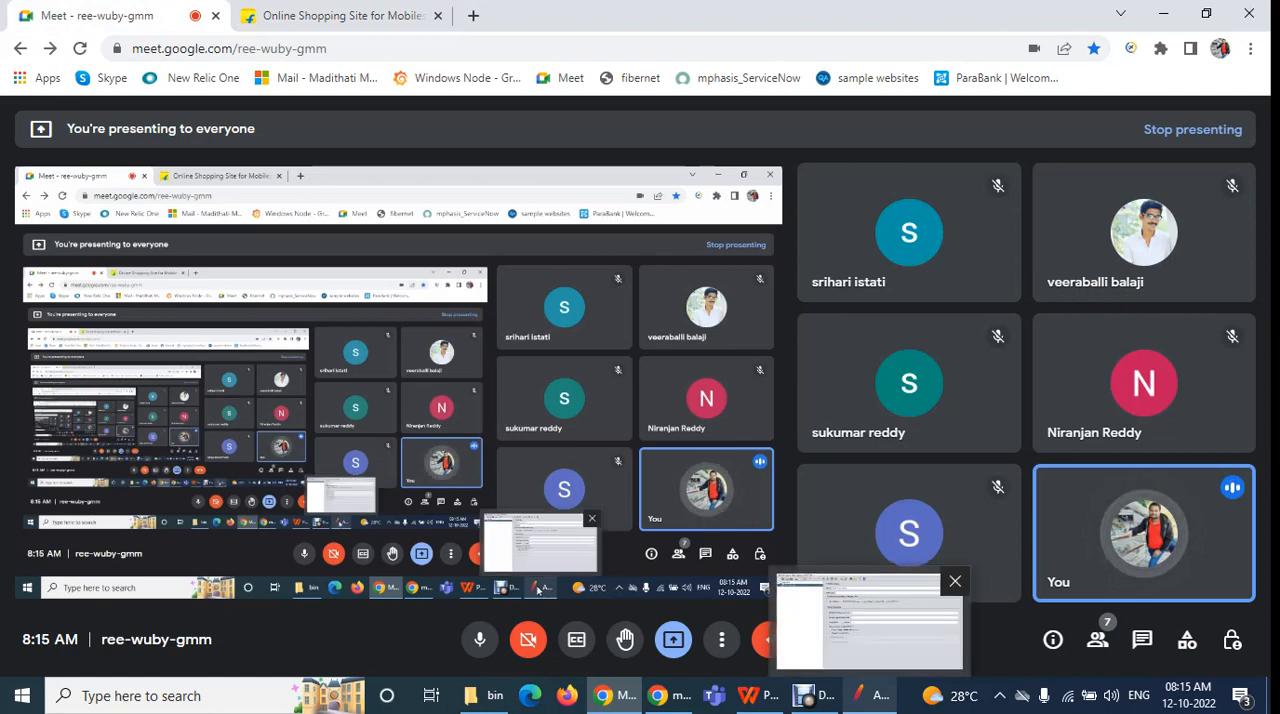
{"action": "left_click", "coordinate": [868, 695]}
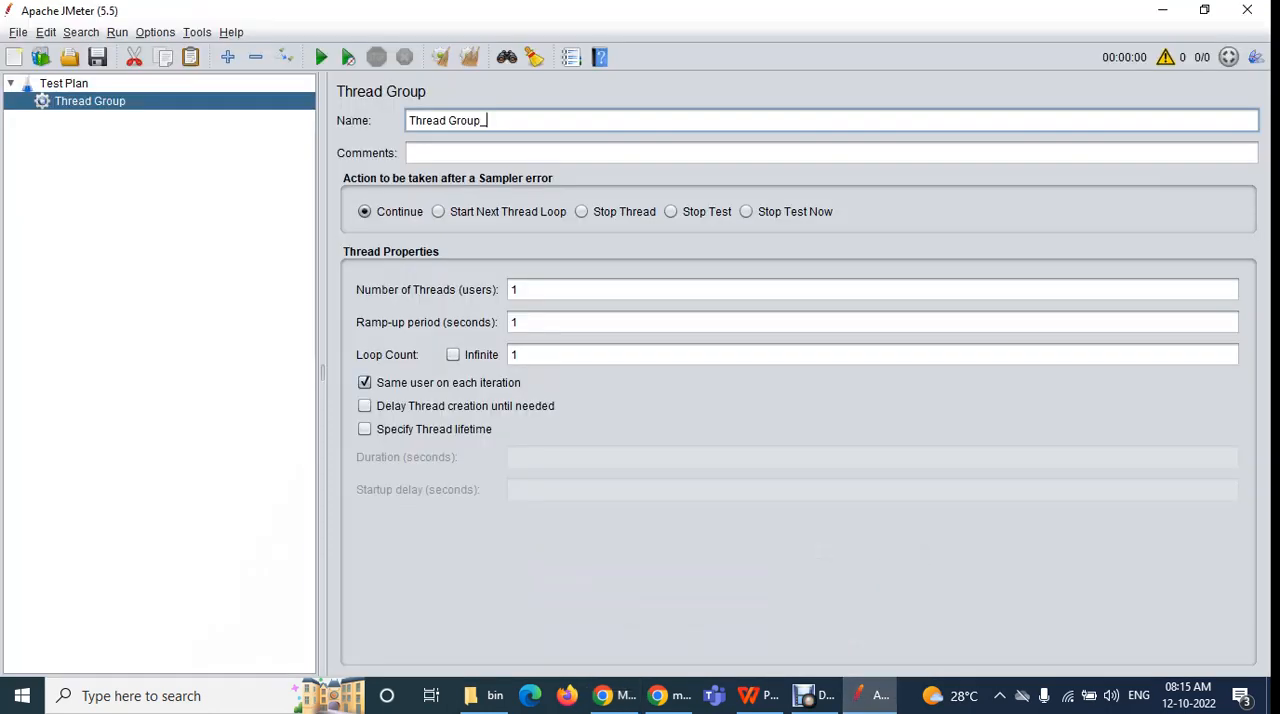
{"action": "type", "text": "Electronics"}
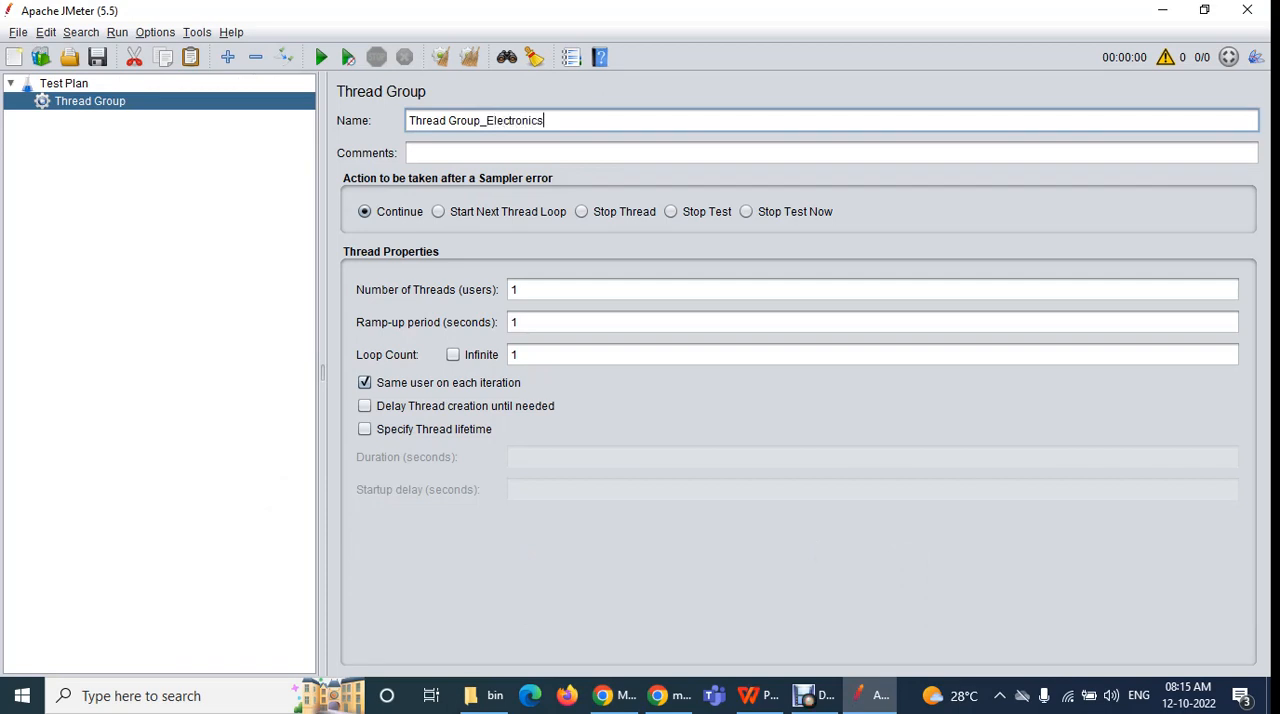
{"action": "left_click", "coordinate": [410, 153]}
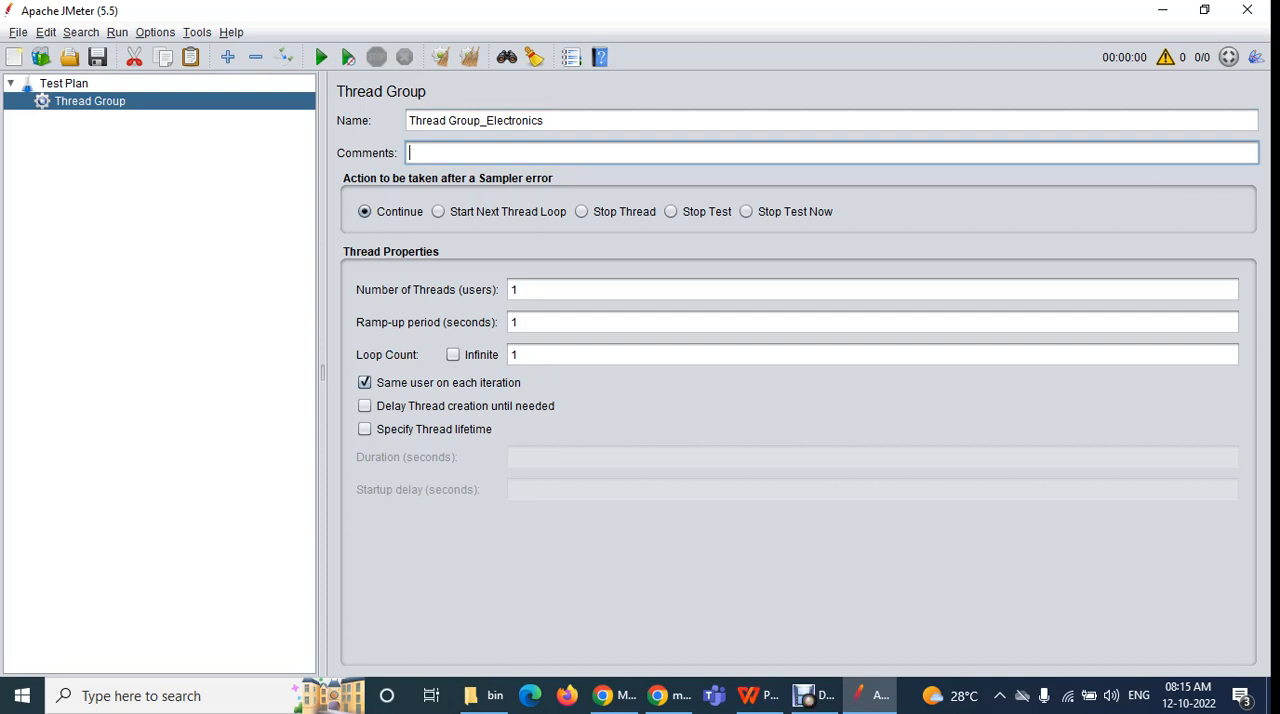
{"action": "left_click_drag", "start_coordinate": [546, 121], "coordinate": [408, 121]}
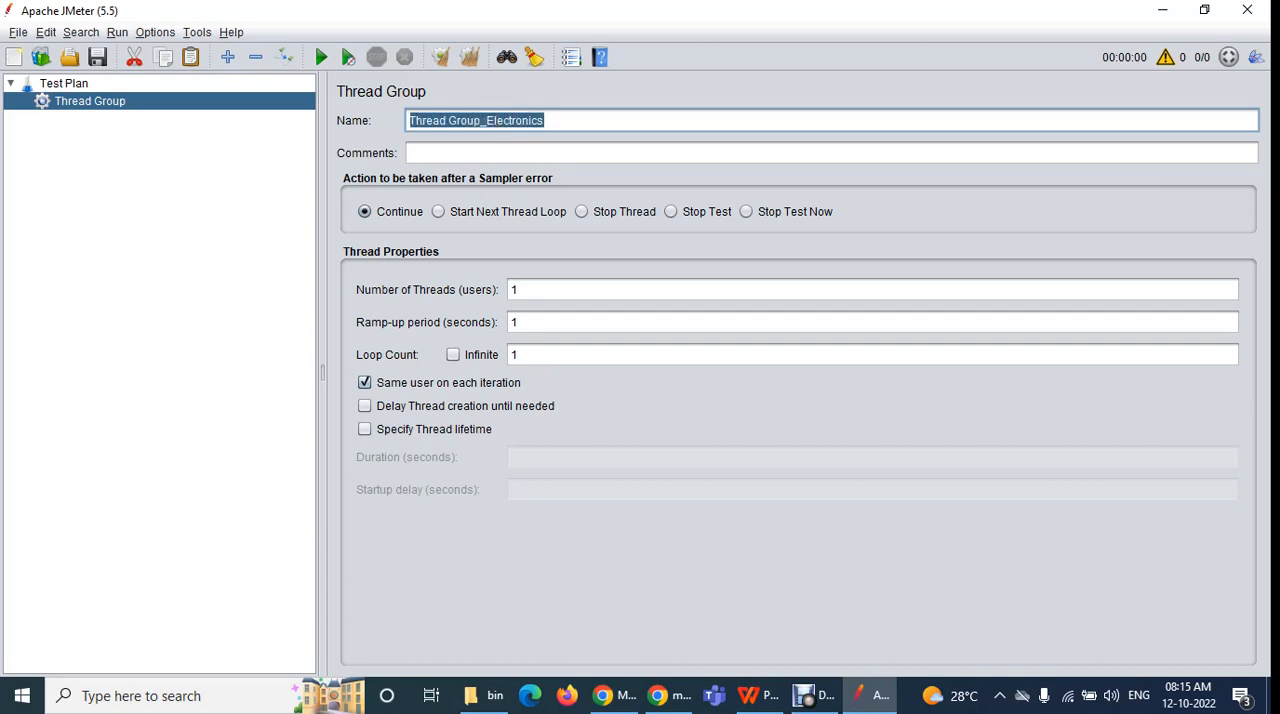
{"action": "key", "text": "Tab"}
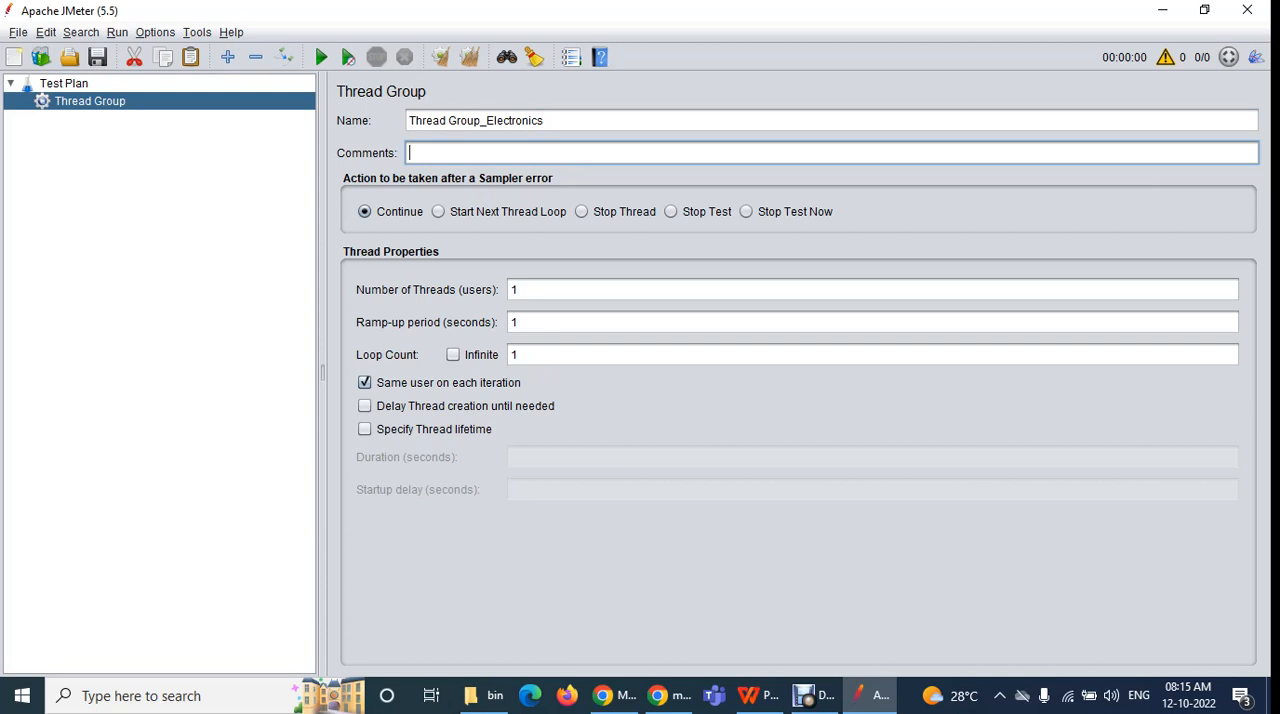
{"action": "left_click", "coordinate": [612, 695]}
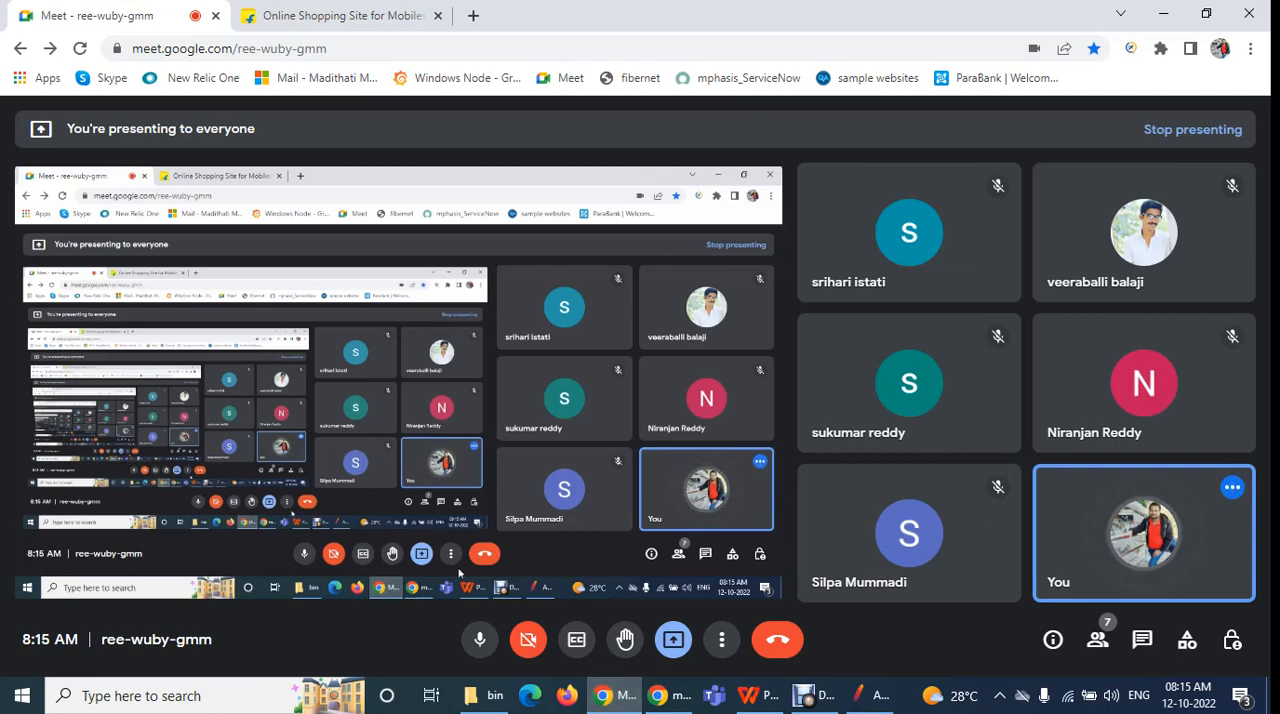
{"action": "left_click", "coordinate": [870, 695]}
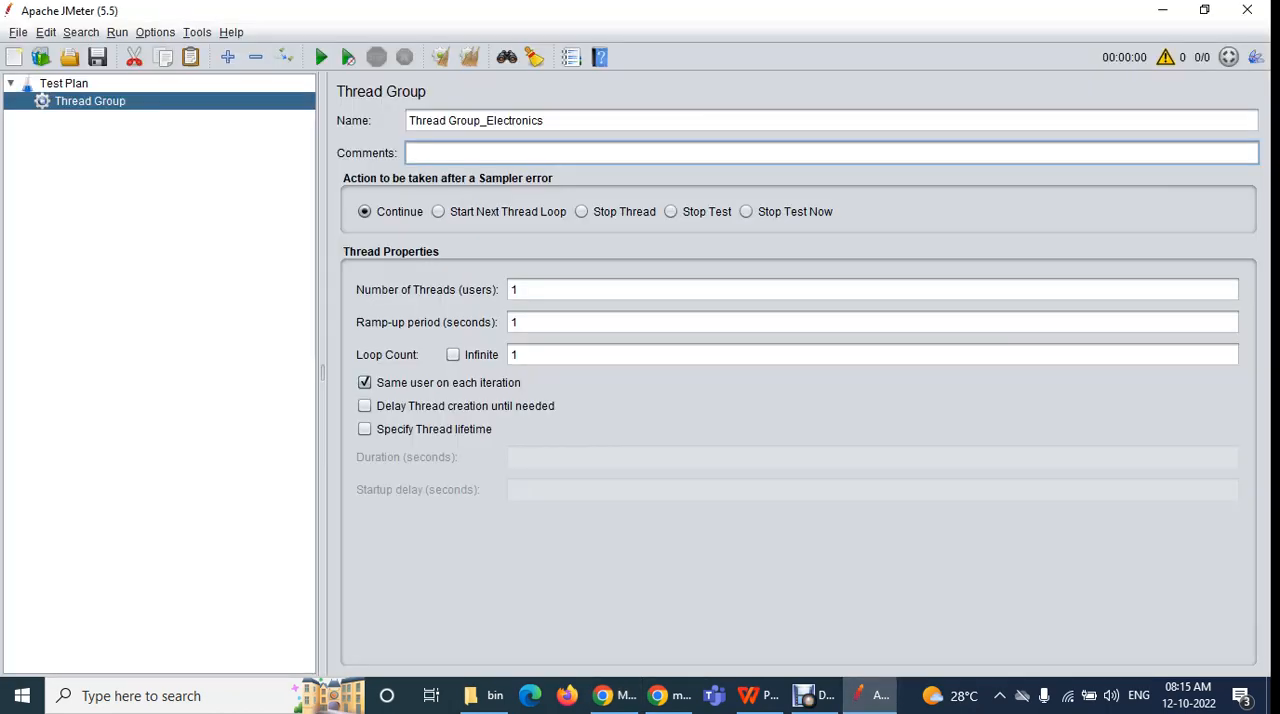
{"action": "key", "text": "shift+Tab"}
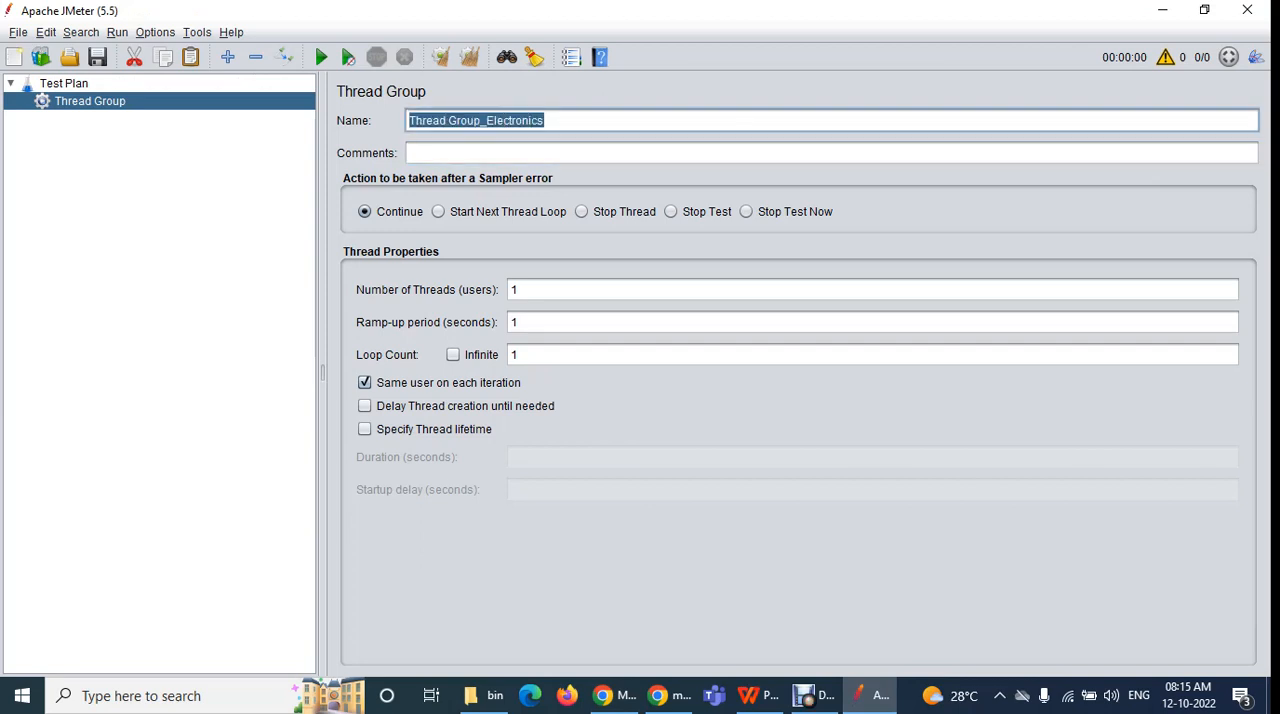
{"action": "left_click", "coordinate": [612, 695]}
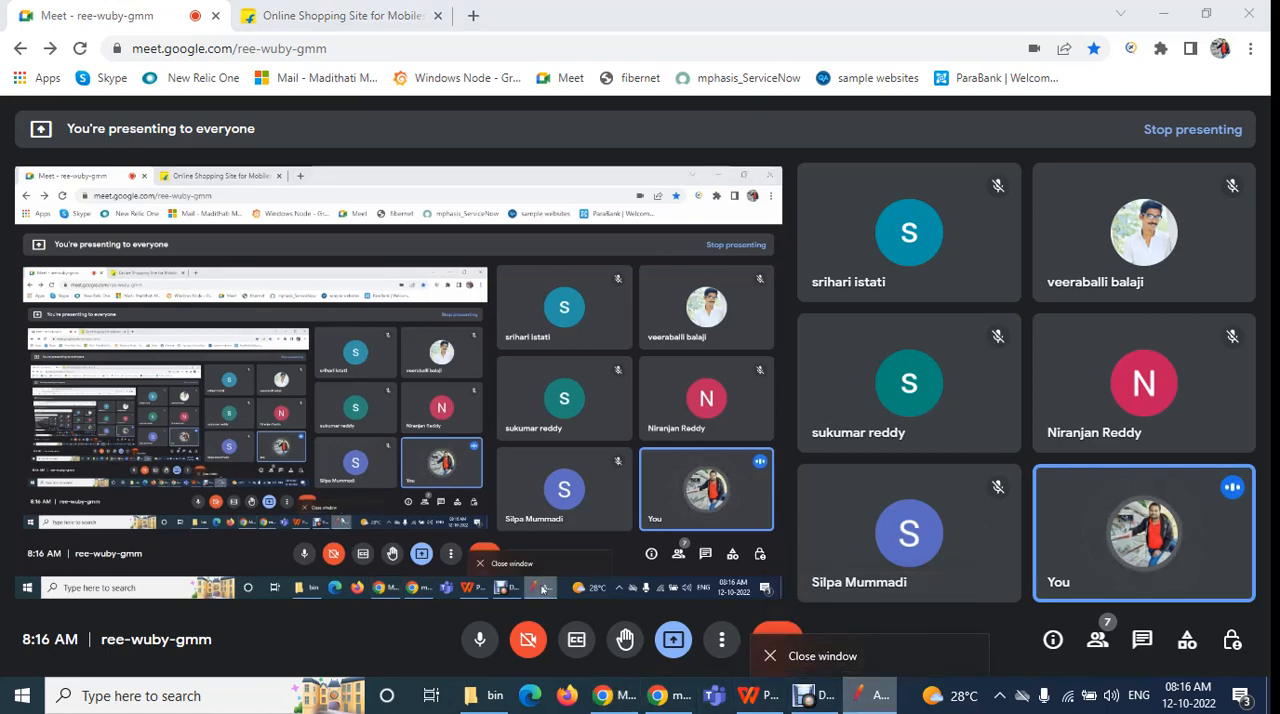
{"action": "left_click", "coordinate": [872, 696]}
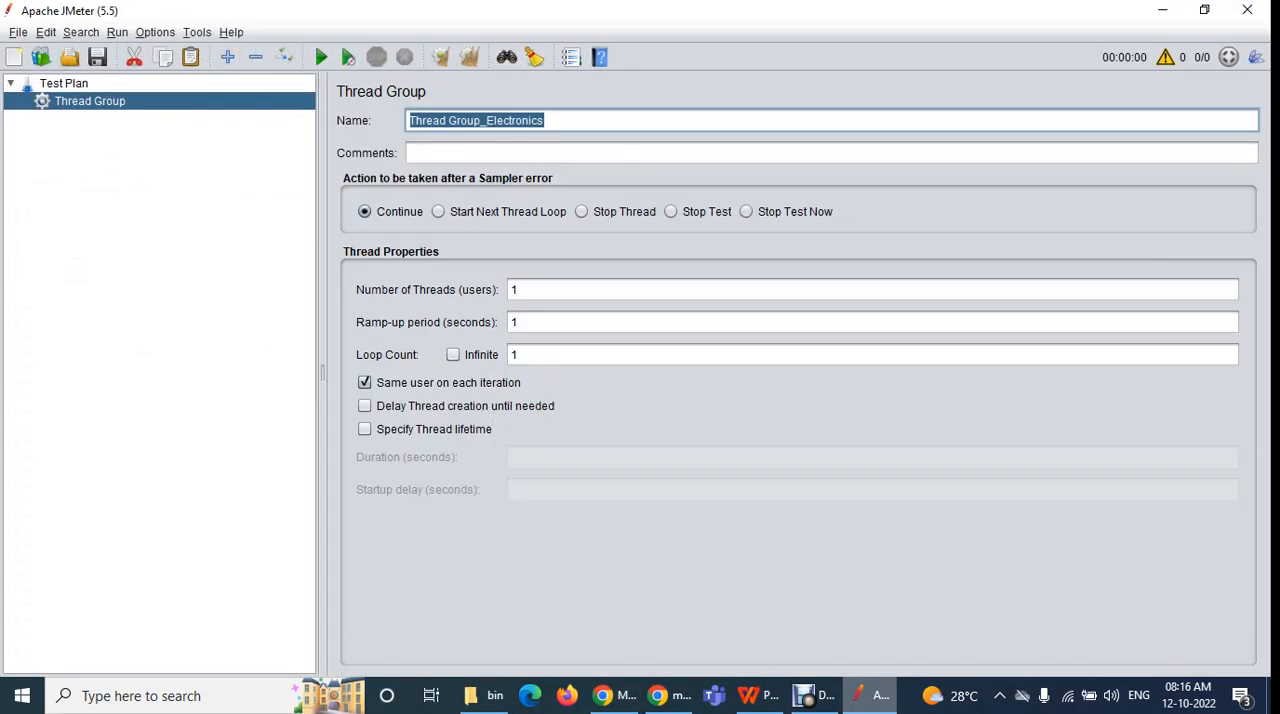
{"action": "left_click", "coordinate": [614, 696]}
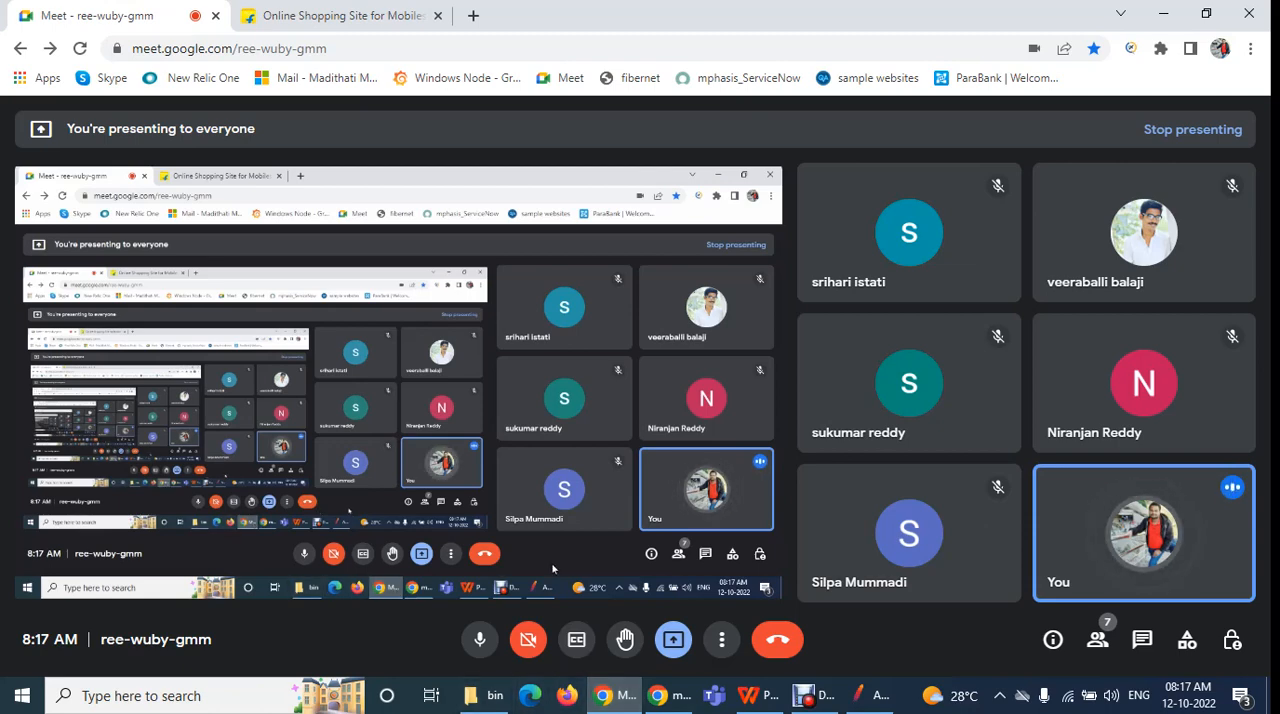
{"action": "left_click", "coordinate": [868, 695]}
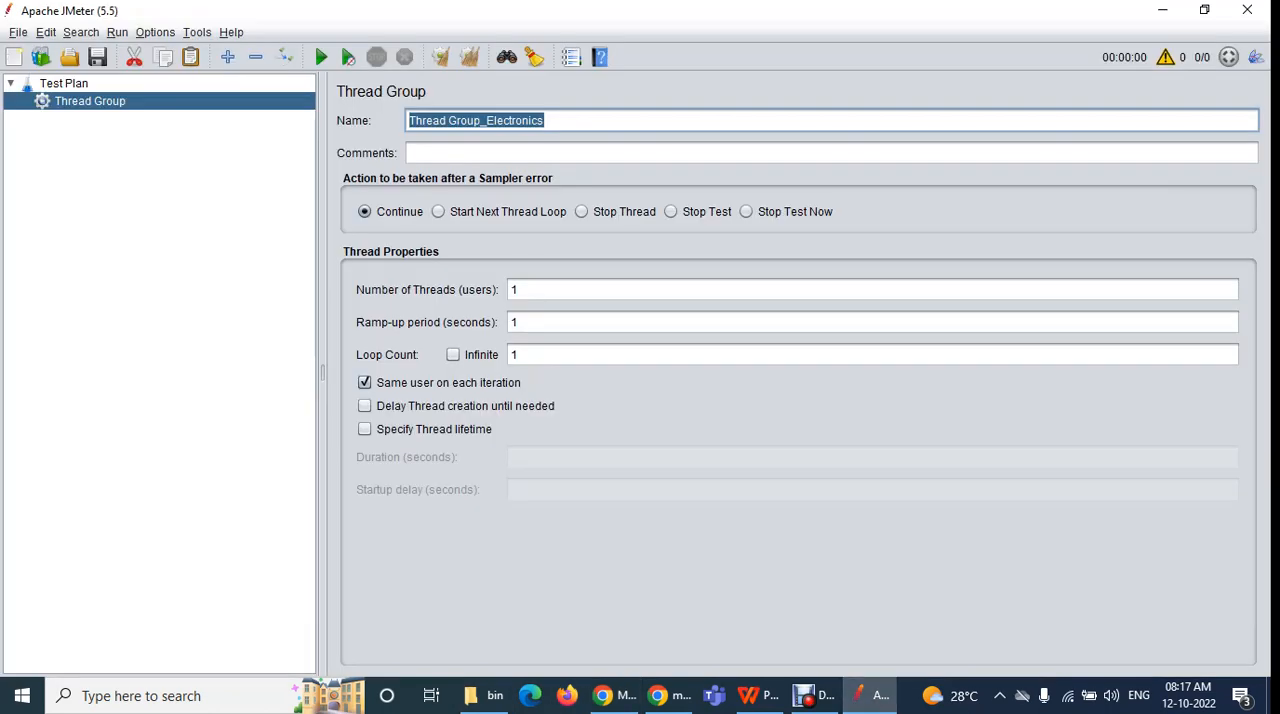
{"action": "left_click", "coordinate": [546, 120]}
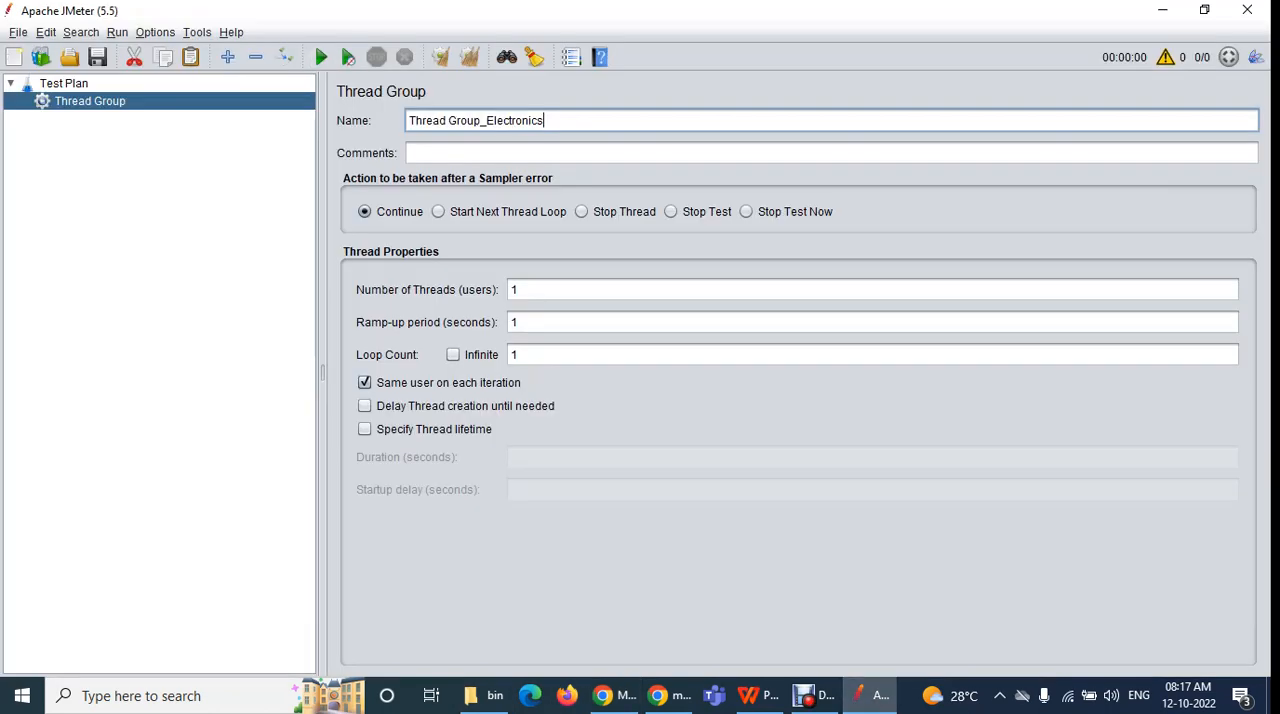
{"action": "left_click_drag", "start_coordinate": [546, 120], "coordinate": [407, 120]}
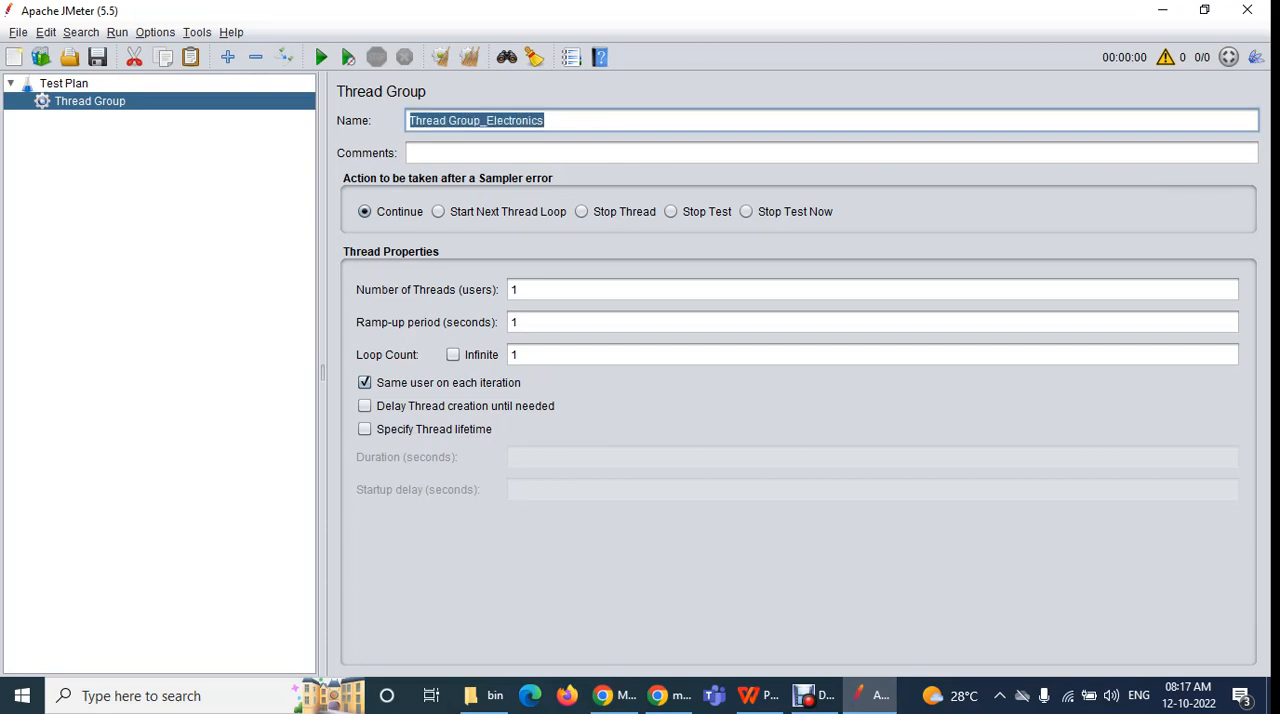
{"action": "left_click", "coordinate": [486, 120]}
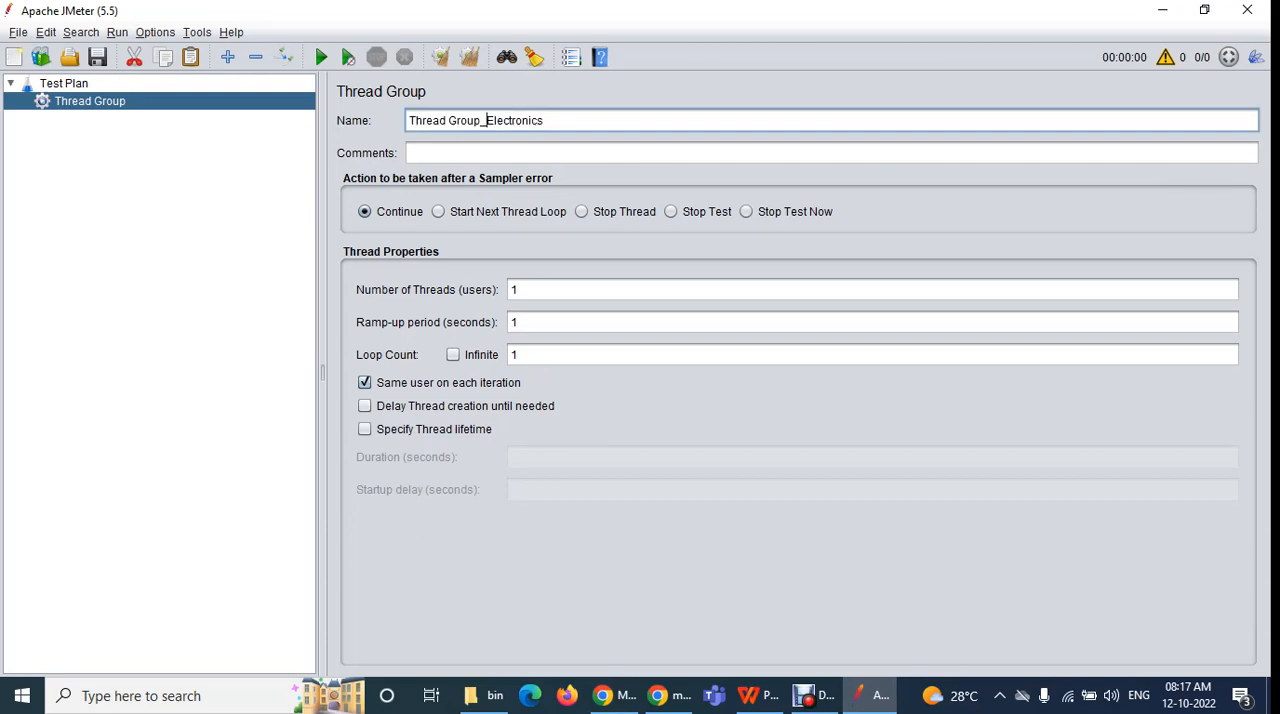
View the product categories on the Flipkart page in Chrome again, and return to the Thread Group's name in JMeter
{"action": "left_click", "coordinate": [612, 695]}
{"action": "left_click", "coordinate": [330, 15]}
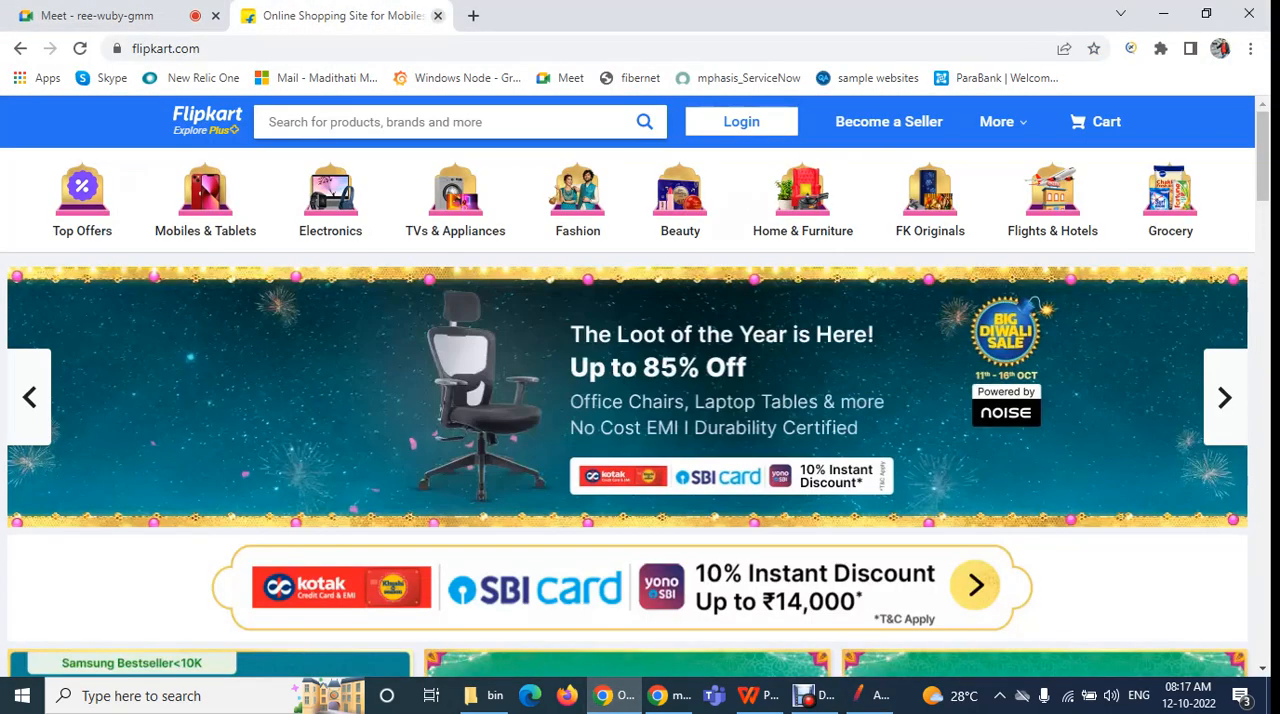
{"action": "left_click", "coordinate": [98, 15]}
{"action": "left_click", "coordinate": [869, 695]}
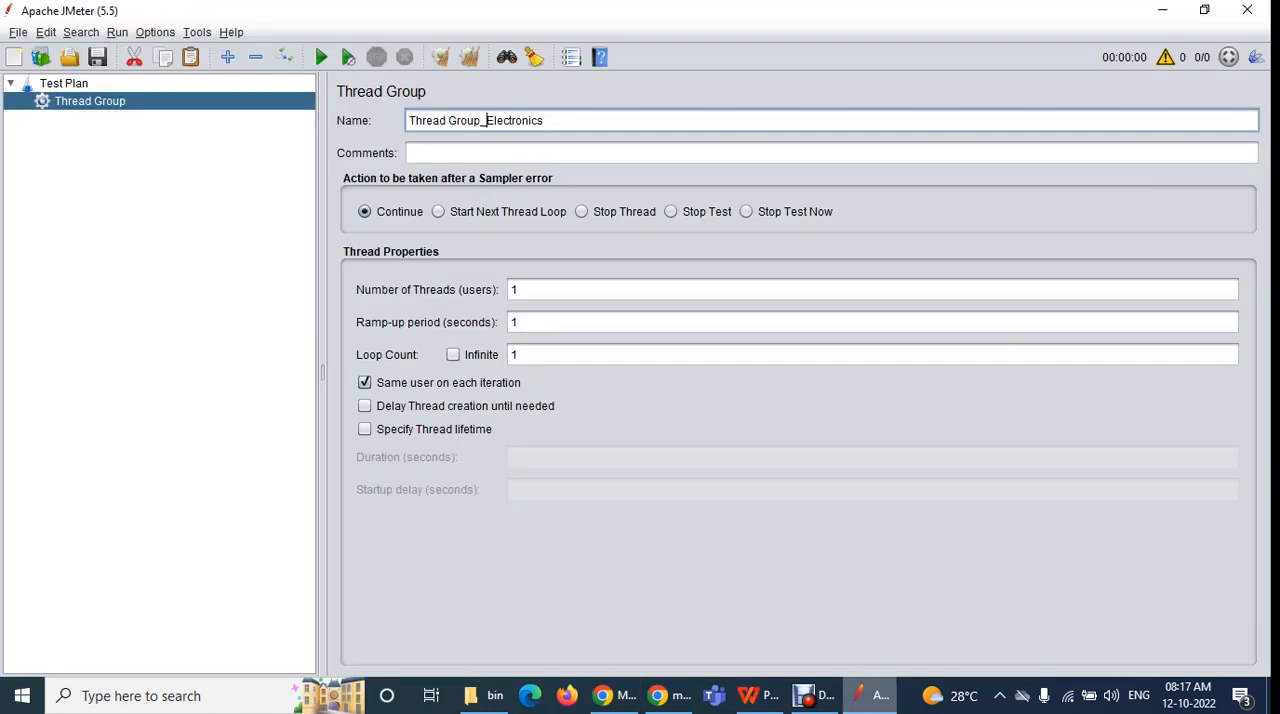
{"action": "key", "text": "shift+End"}
{"action": "key", "text": "ctrl+a"}
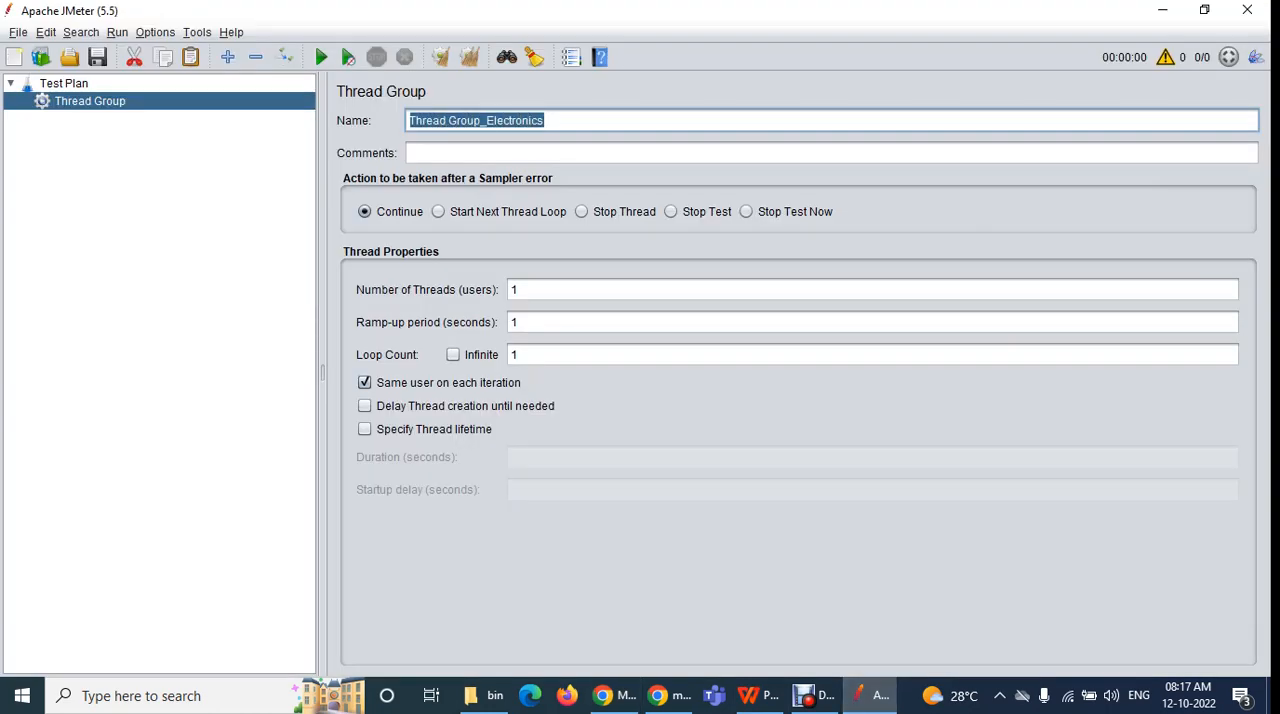
Apply the Thread Group's new name in the test tree, view the Test Plan's settings and reopen Thread Group_Electronics
{"action": "left_click", "coordinate": [545, 120]}
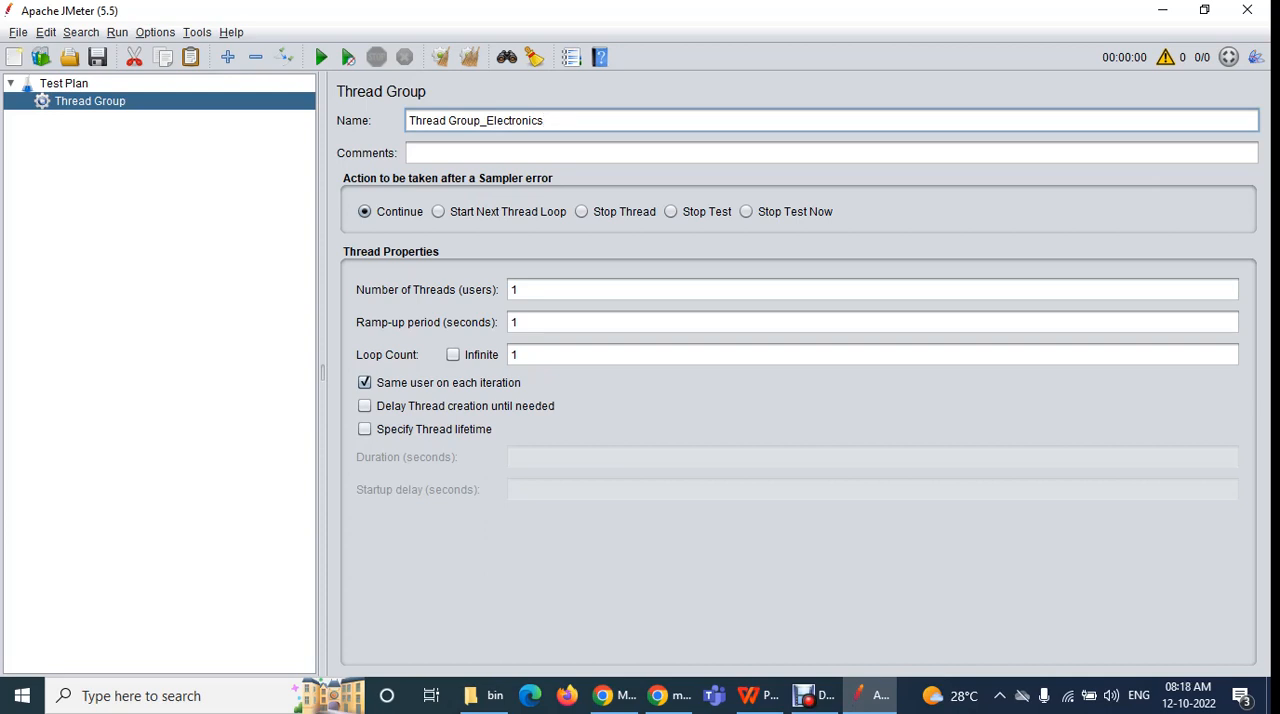
{"action": "right_click", "coordinate": [238, 101]}
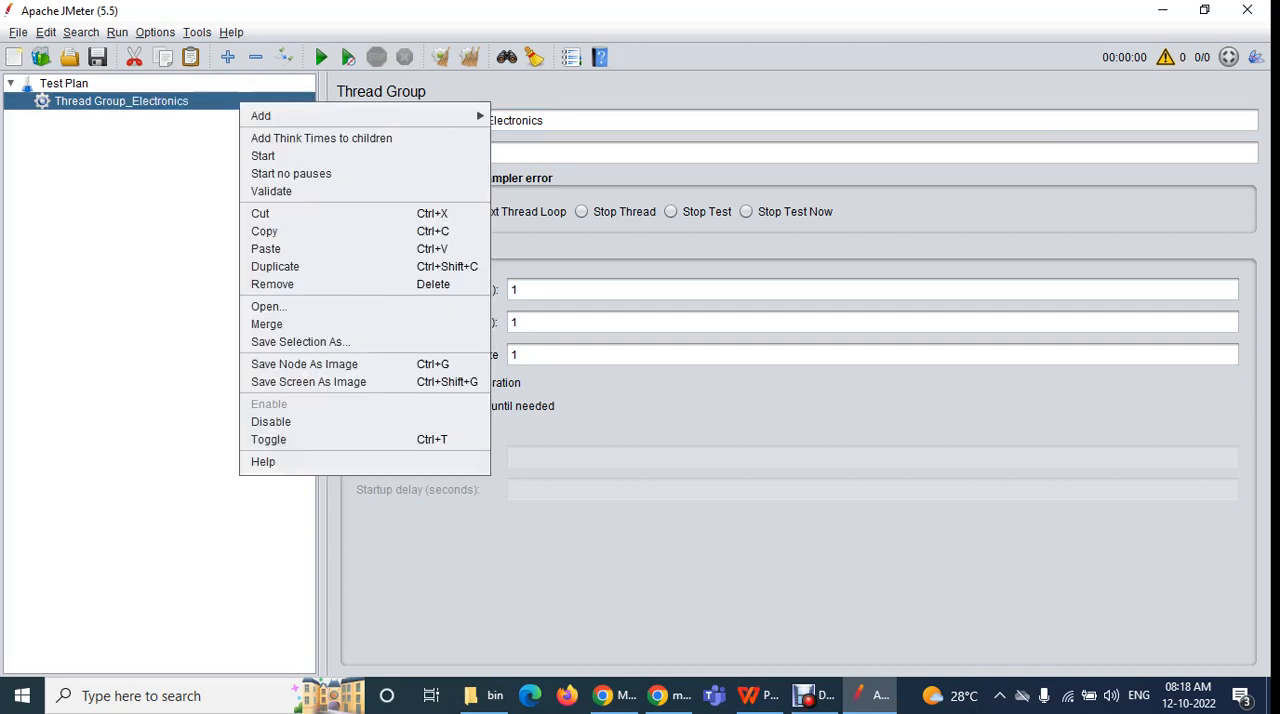
{"action": "left_click", "coordinate": [236, 101]}
{"action": "left_click", "coordinate": [64, 84]}
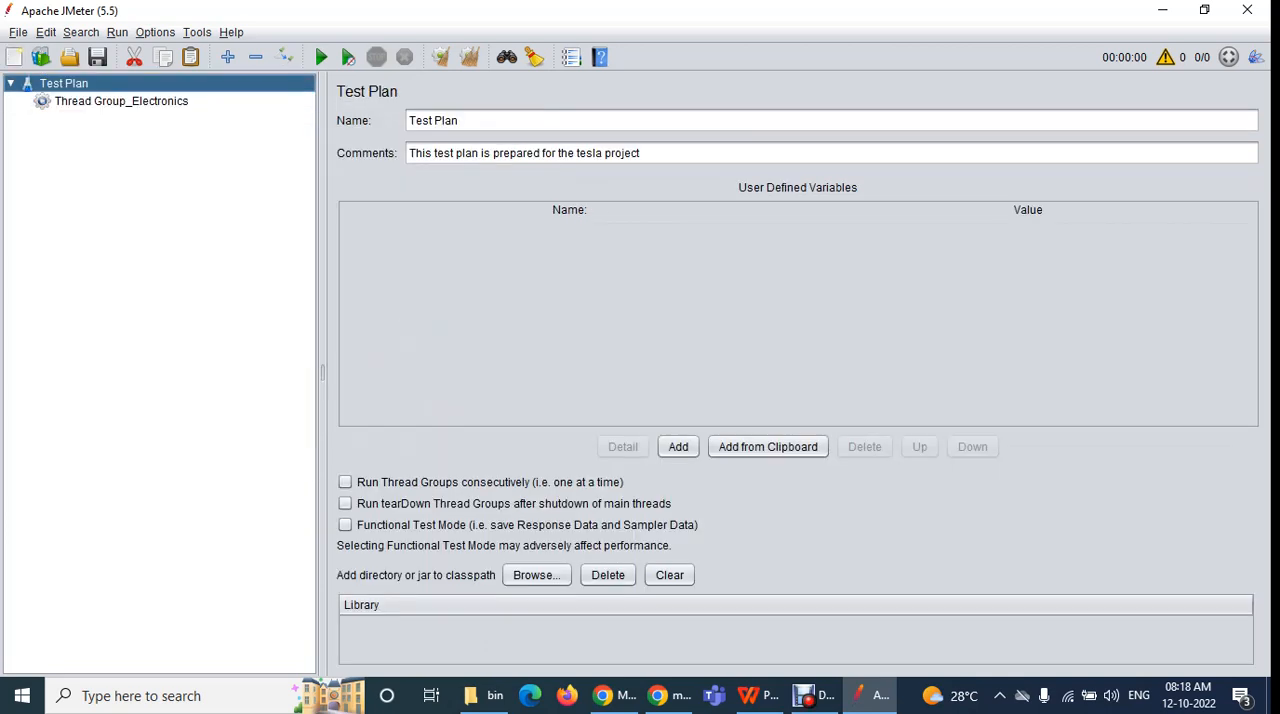
{"action": "left_click", "coordinate": [121, 101]}
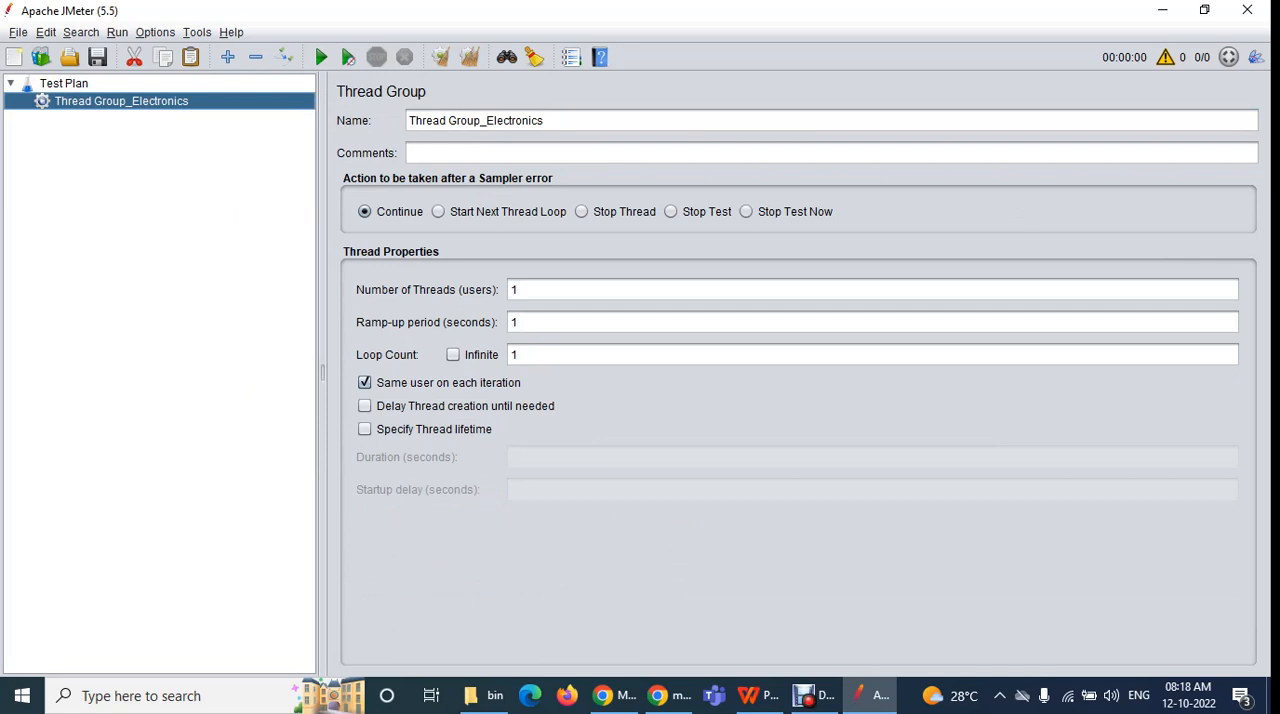
Examine the name and Comments field of Thread Group_Electronics against the Test Plan's comment, ending in the Thread Group's Comments field
{"action": "left_click_drag", "start_coordinate": [548, 121], "coordinate": [407, 121]}
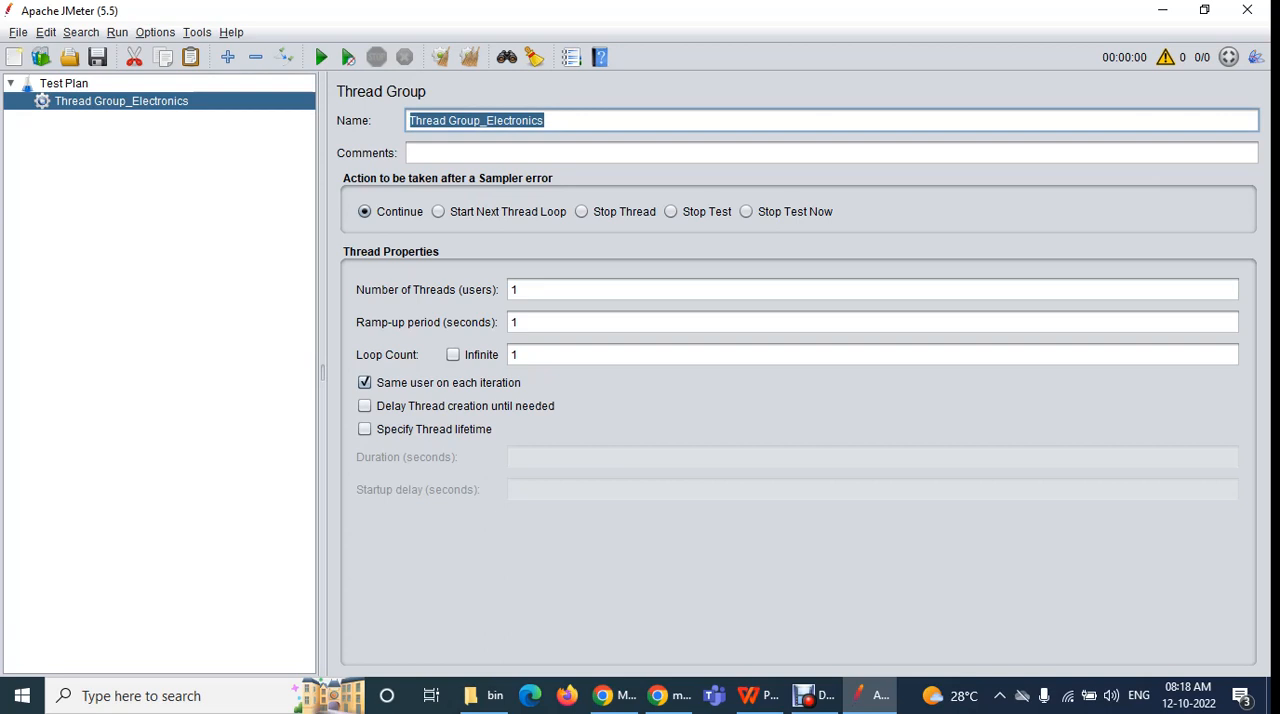
{"action": "left_click", "coordinate": [430, 153]}
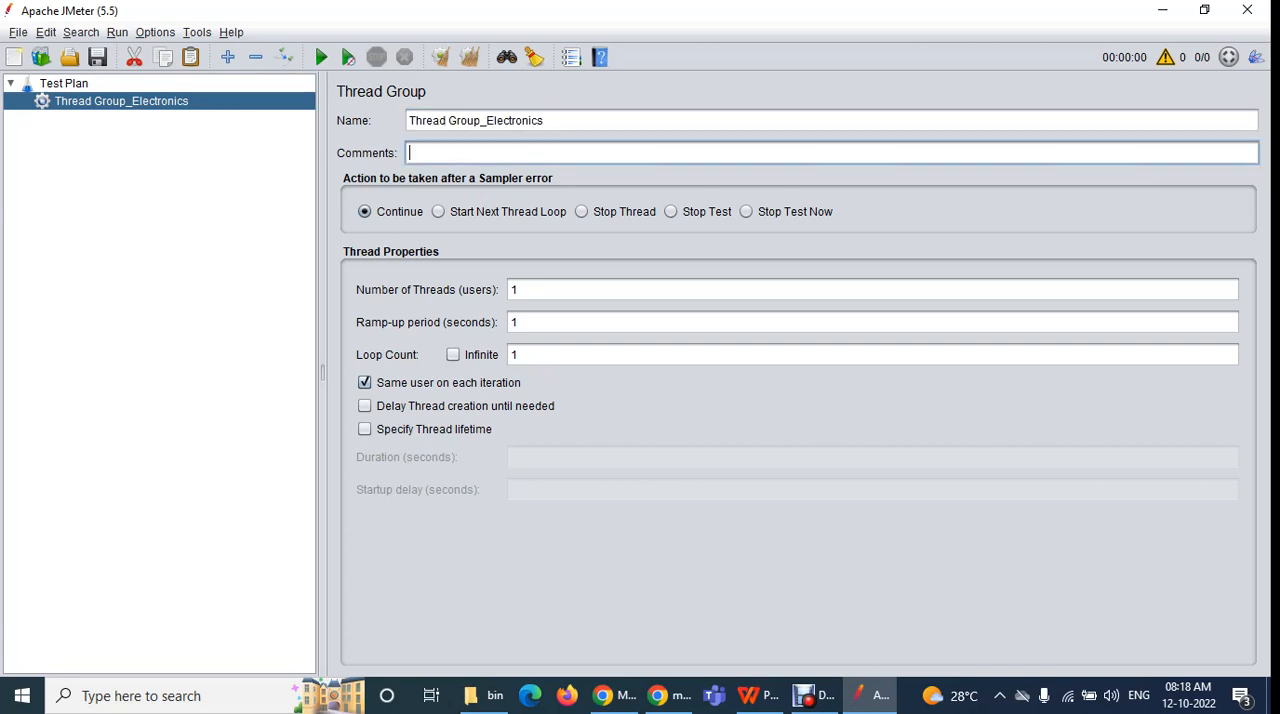
{"action": "left_click", "coordinate": [64, 84]}
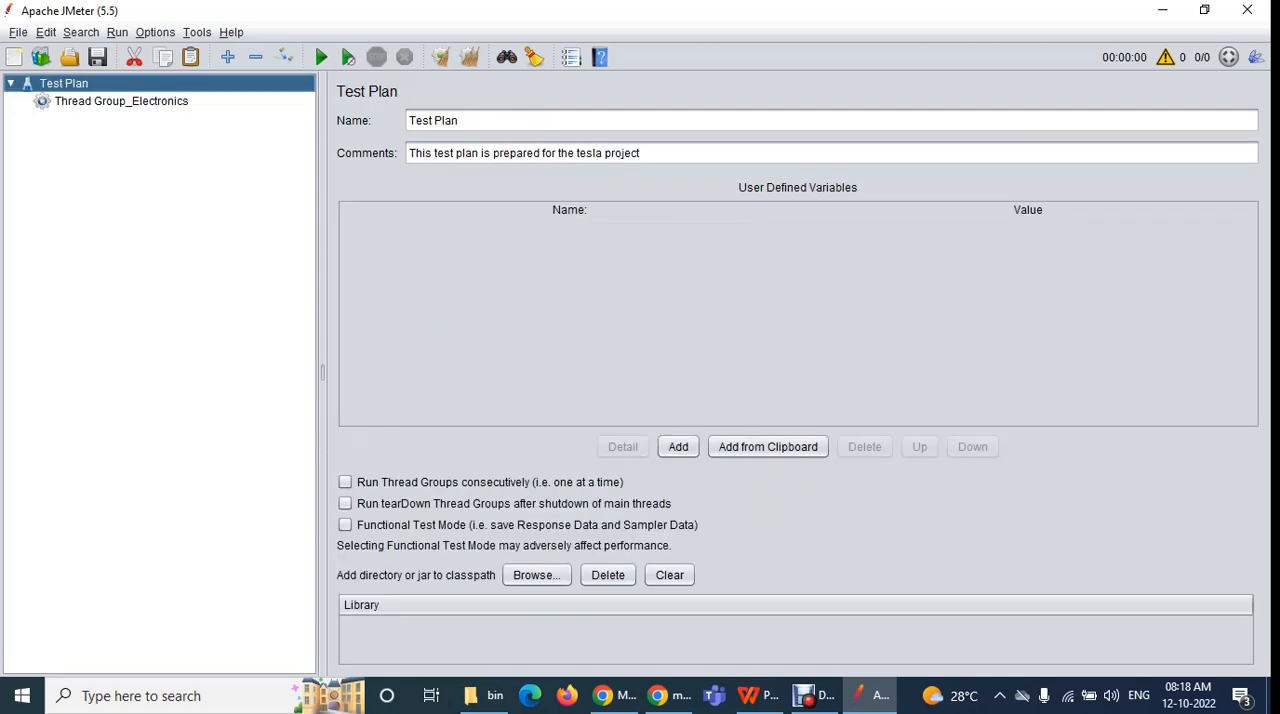
{"action": "left_click_drag", "start_coordinate": [647, 153], "coordinate": [409, 153]}
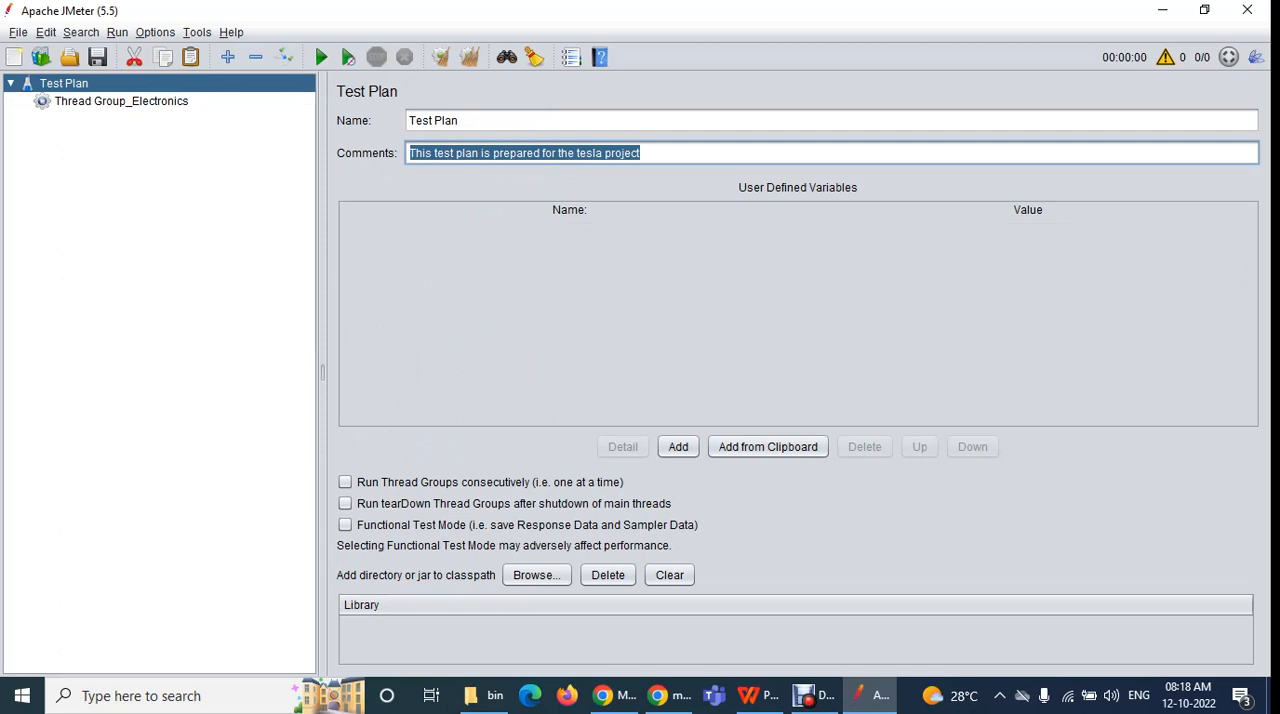
{"action": "left_click", "coordinate": [121, 101]}
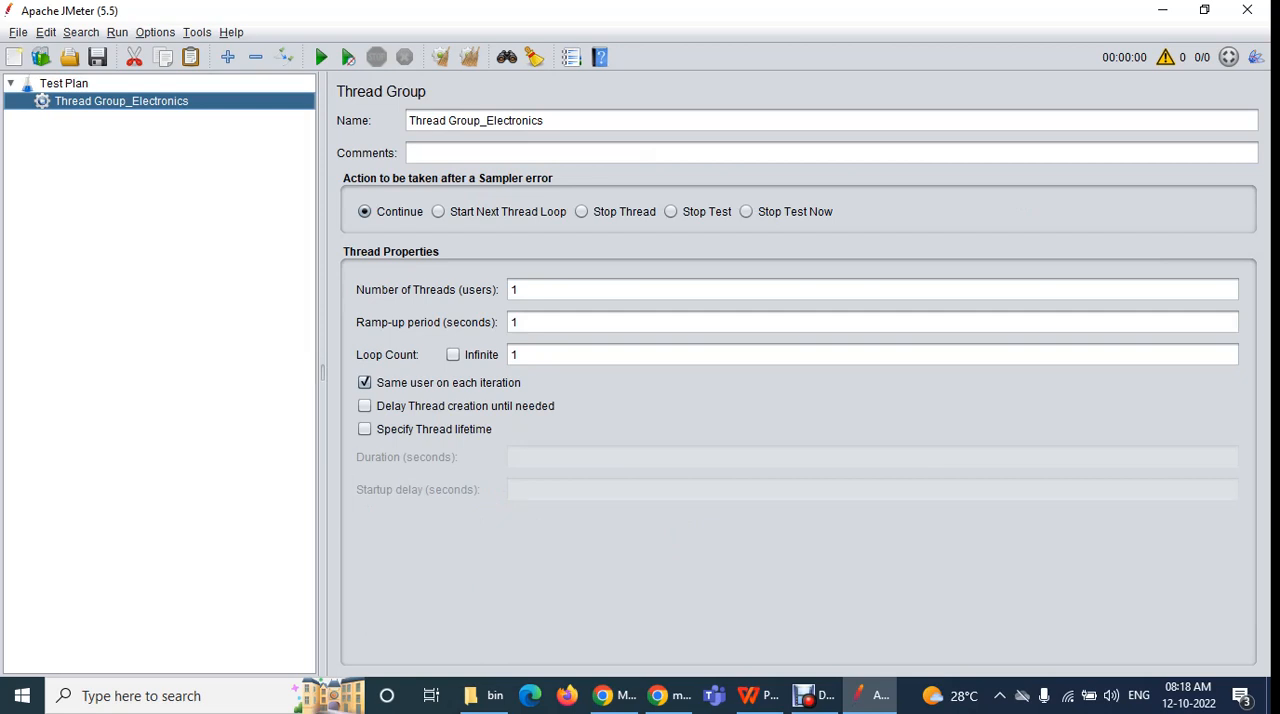
{"action": "left_click", "coordinate": [412, 153]}
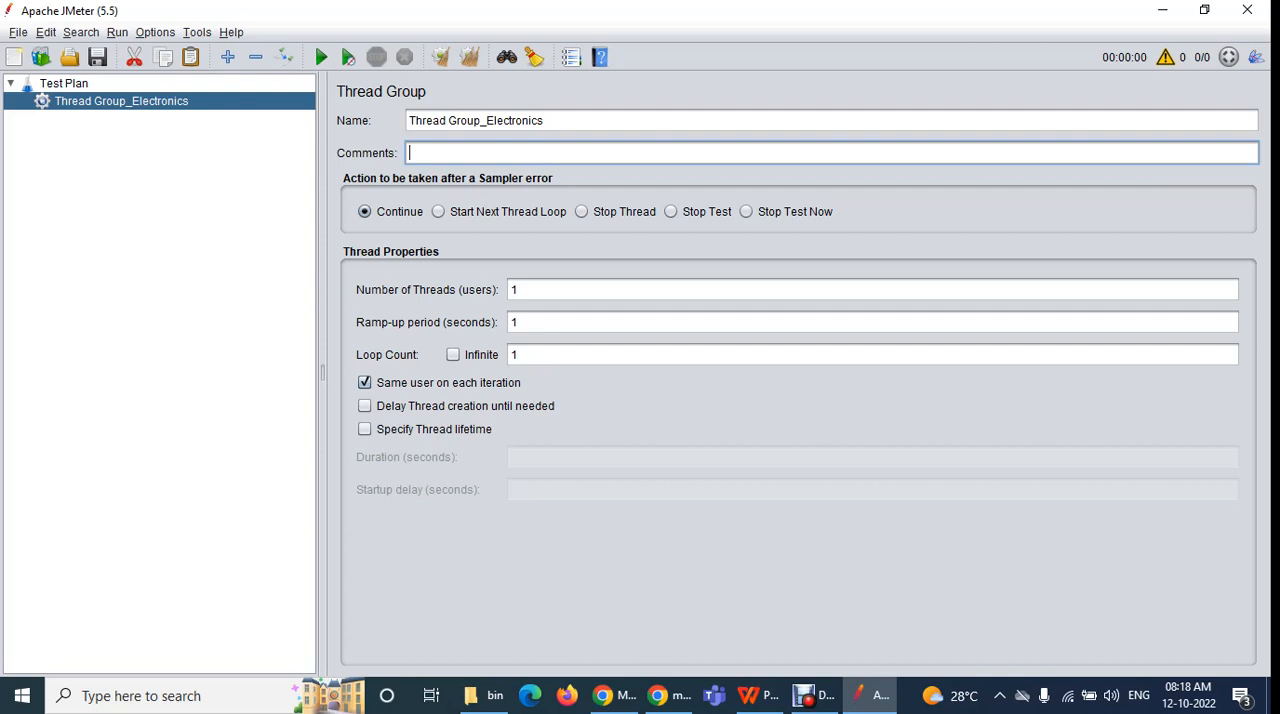
Set the number of threads (users) of Thread Group_Electronics to 5
{"action": "double_click", "coordinate": [516, 290]}
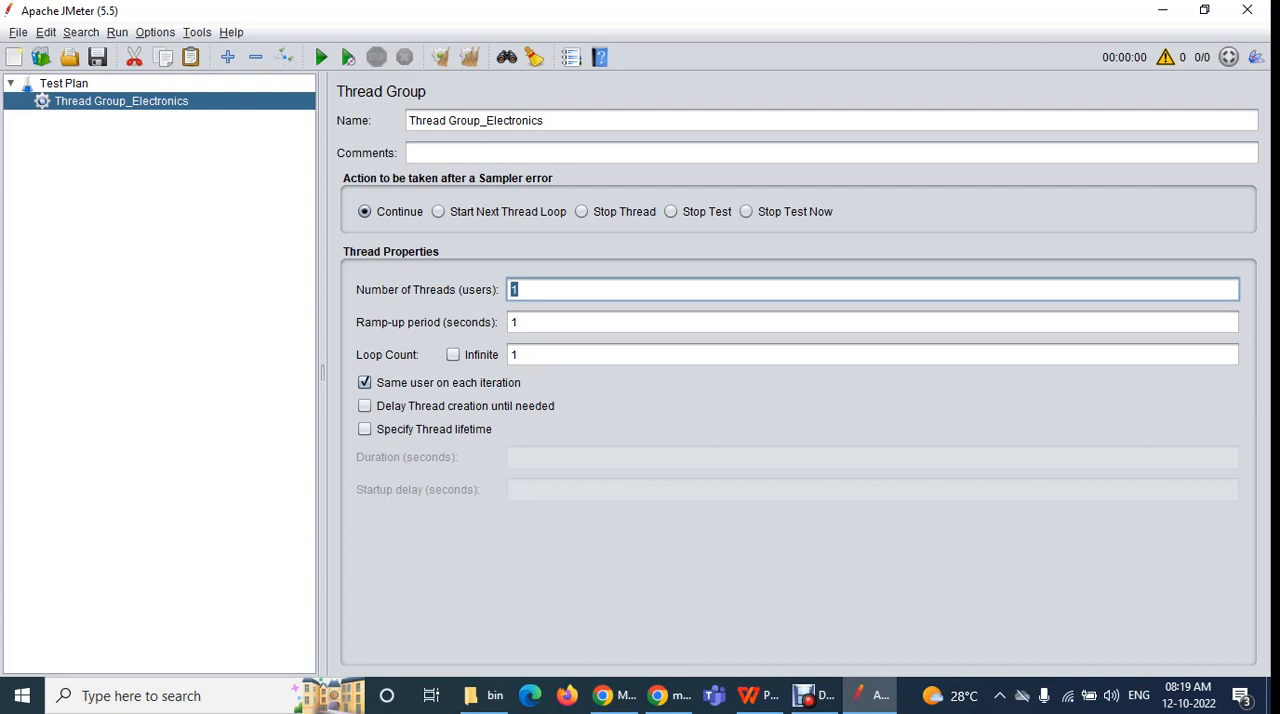
{"action": "type", "text": "100"}
{"action": "key", "text": "BackSpace"}
{"action": "key", "text": "BackSpace"}
{"action": "key", "text": "BackSpace"}
{"action": "key", "text": "BackSpace"}
{"action": "type", "text": "5"}
{"action": "left_click", "coordinate": [518, 322]}
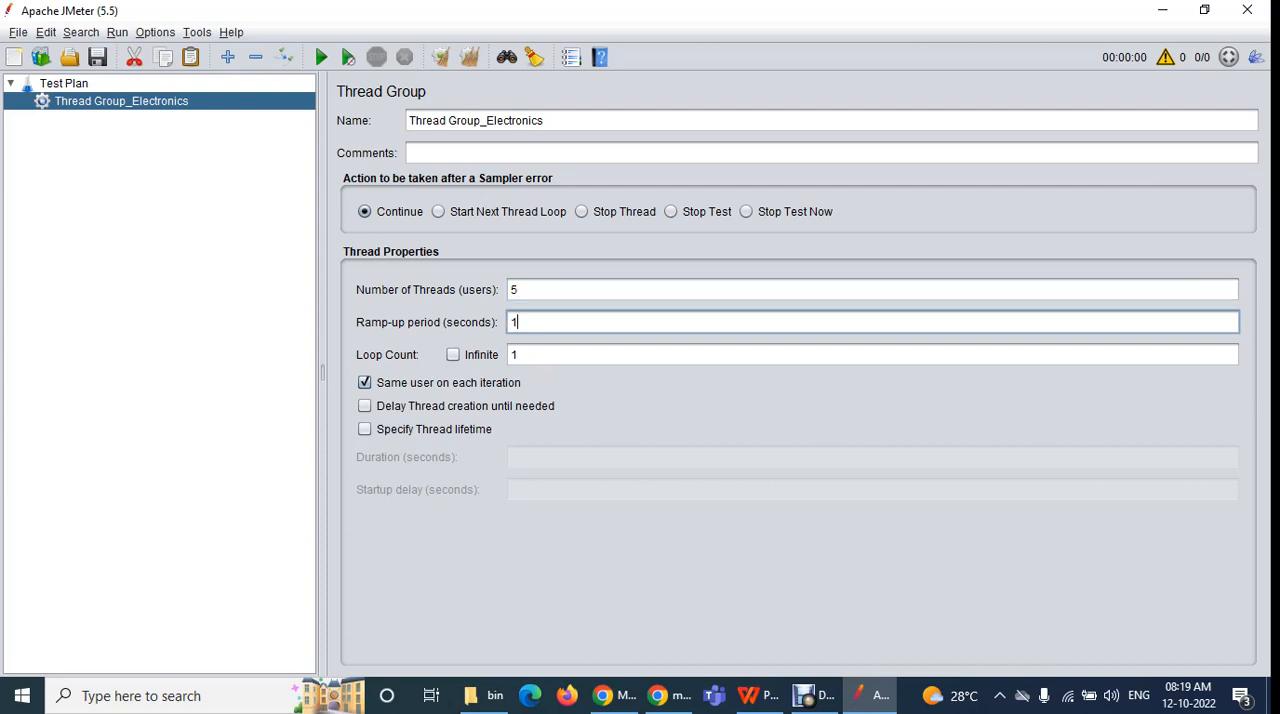
Examine the number of threads and ramp-up period, check the Google Meet call in Chrome, and return to JMeter
{"action": "key", "text": "shift+Tab"}
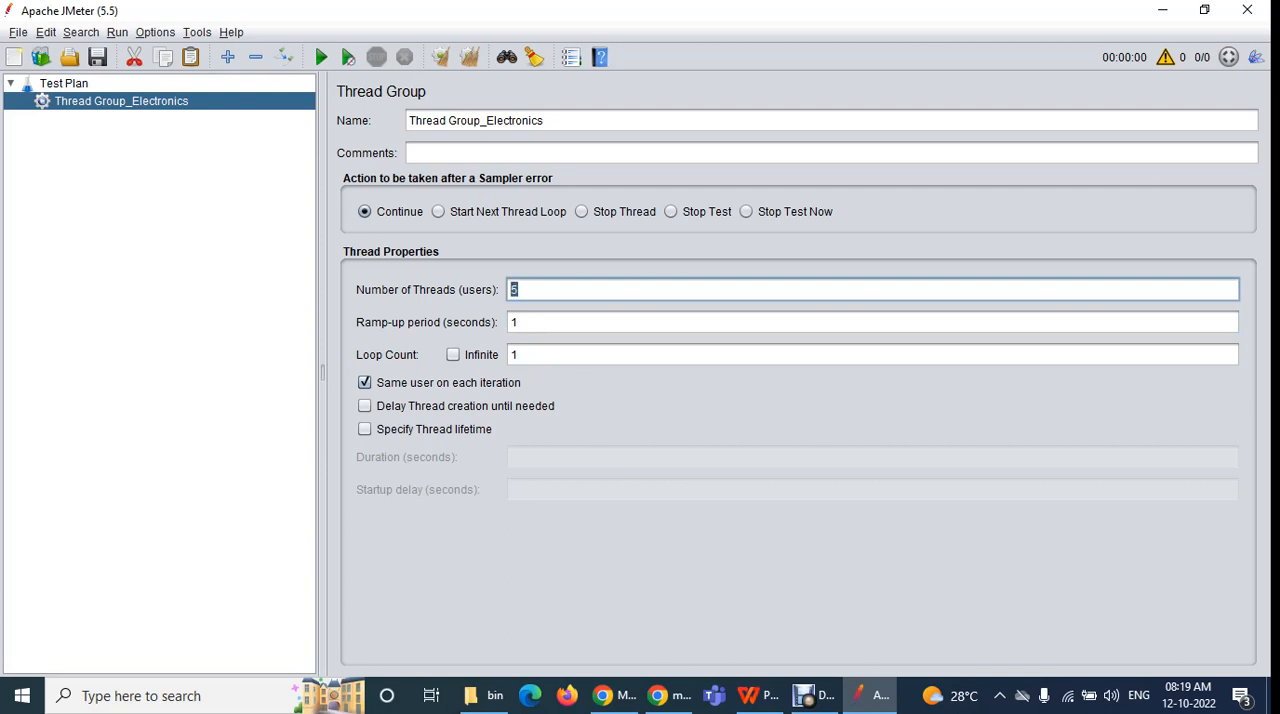
{"action": "key", "text": "Right"}
{"action": "key", "text": "ctrl+a"}
{"action": "left_click", "coordinate": [518, 322]}
{"action": "double_click", "coordinate": [516, 290]}
{"action": "left_click", "coordinate": [612, 695]}
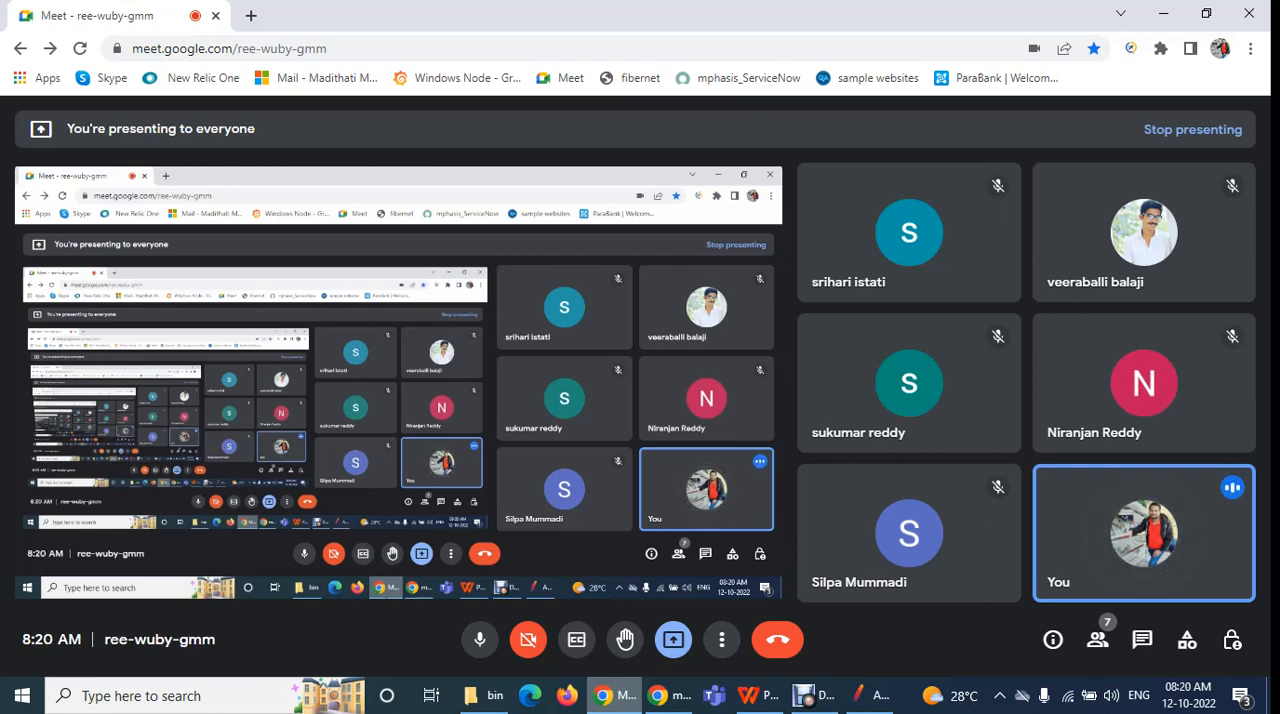
{"action": "left_click", "coordinate": [869, 695]}
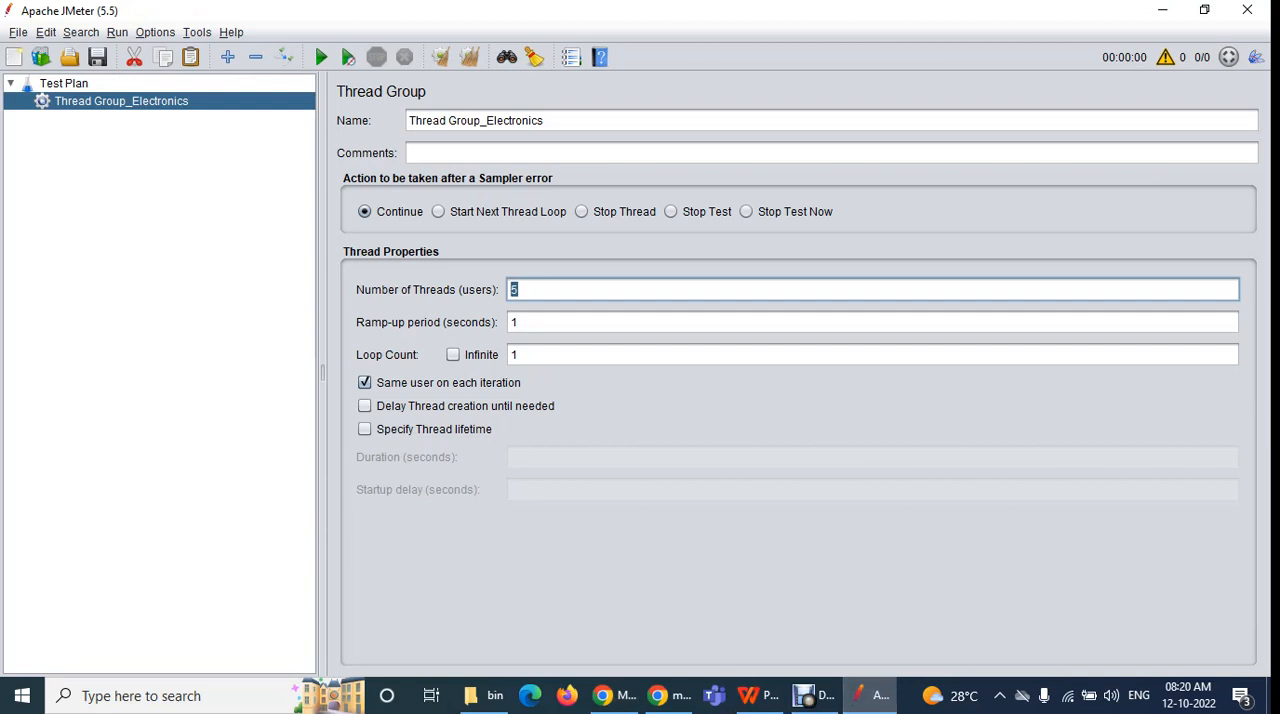
Change the number of threads (users) of Thread Group_Electronics to 100
{"action": "type", "text": "100"}
{"action": "key", "text": "Tab"}
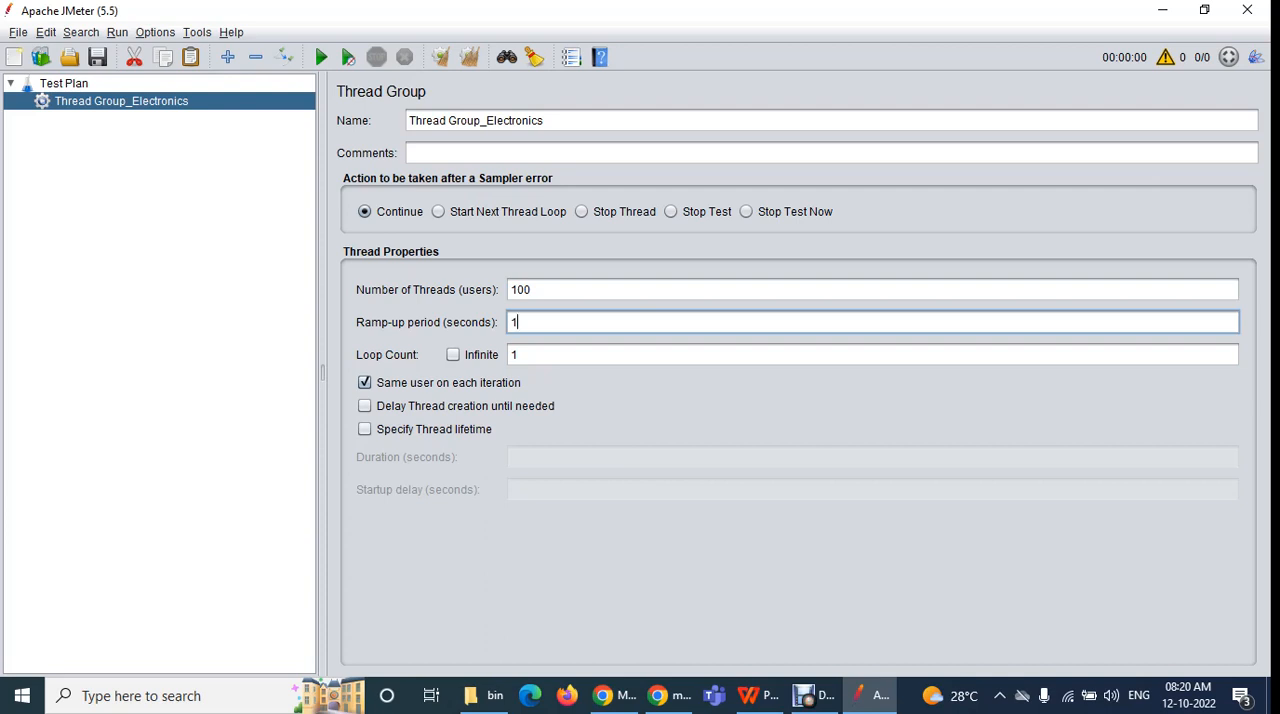
Raise the number of threads (users) to 700, check the Google Meet call in Chrome and return to JMeter
{"action": "double_click", "coordinate": [528, 290]}
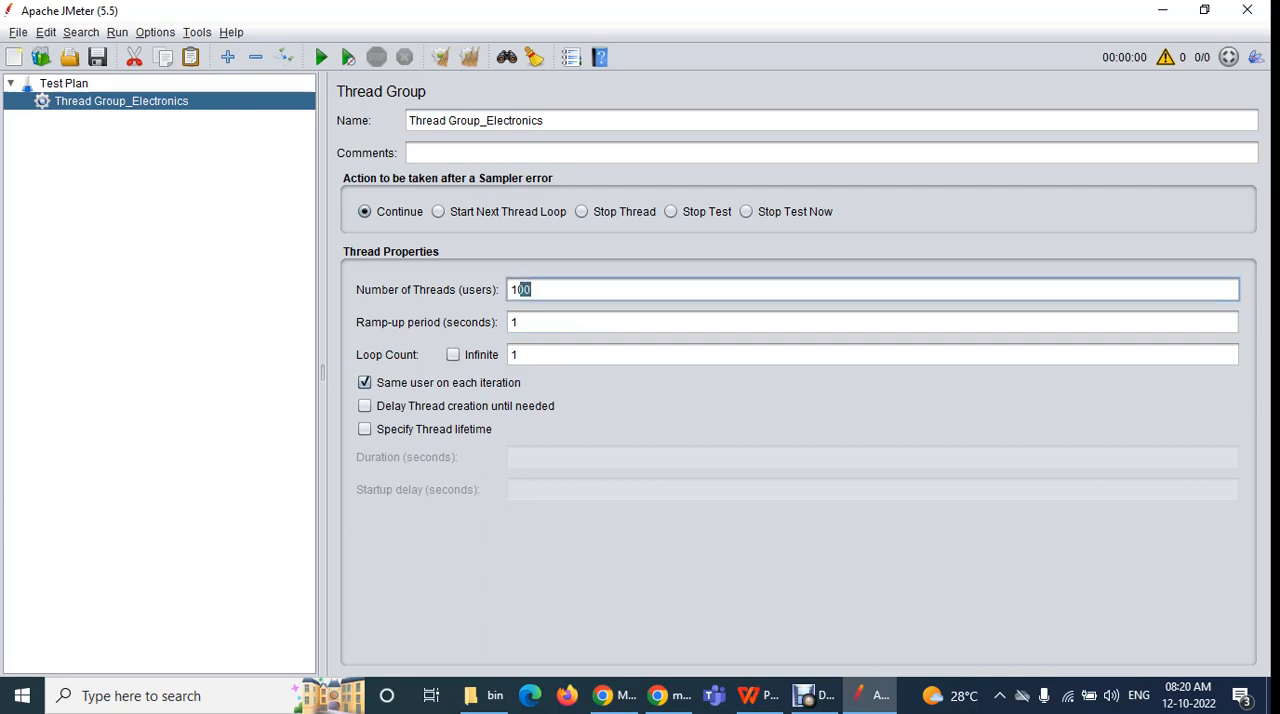
{"action": "type", "text": "700"}
{"action": "left_click", "coordinate": [614, 695]}
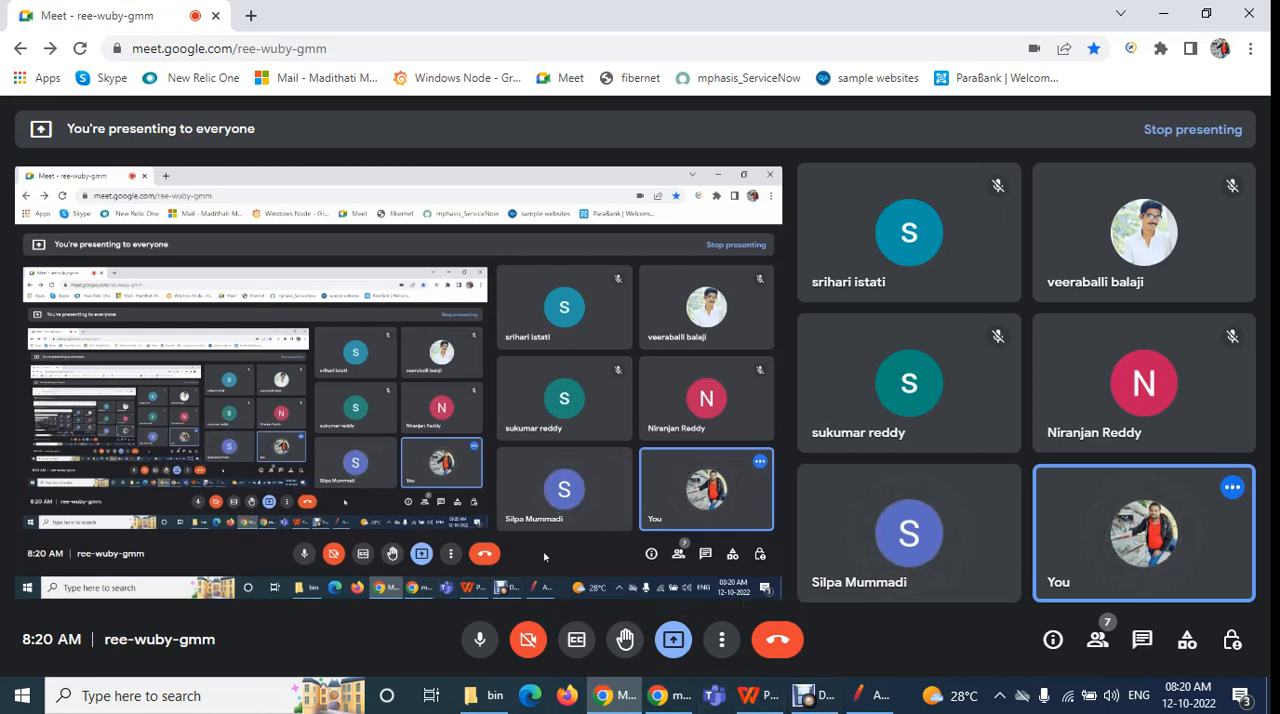
{"action": "left_click", "coordinate": [870, 696]}
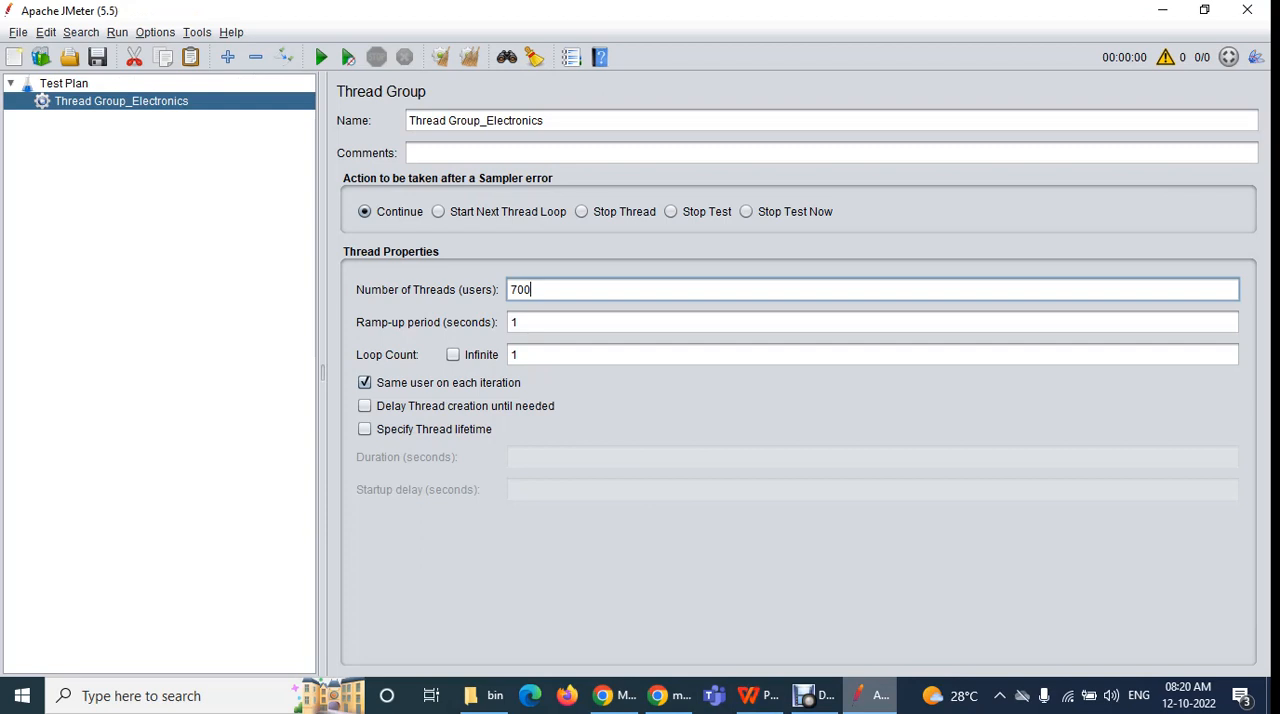
Examine the number of threads together with the ramp-up period in the Thread Properties
{"action": "key", "text": "ctrl+a"}
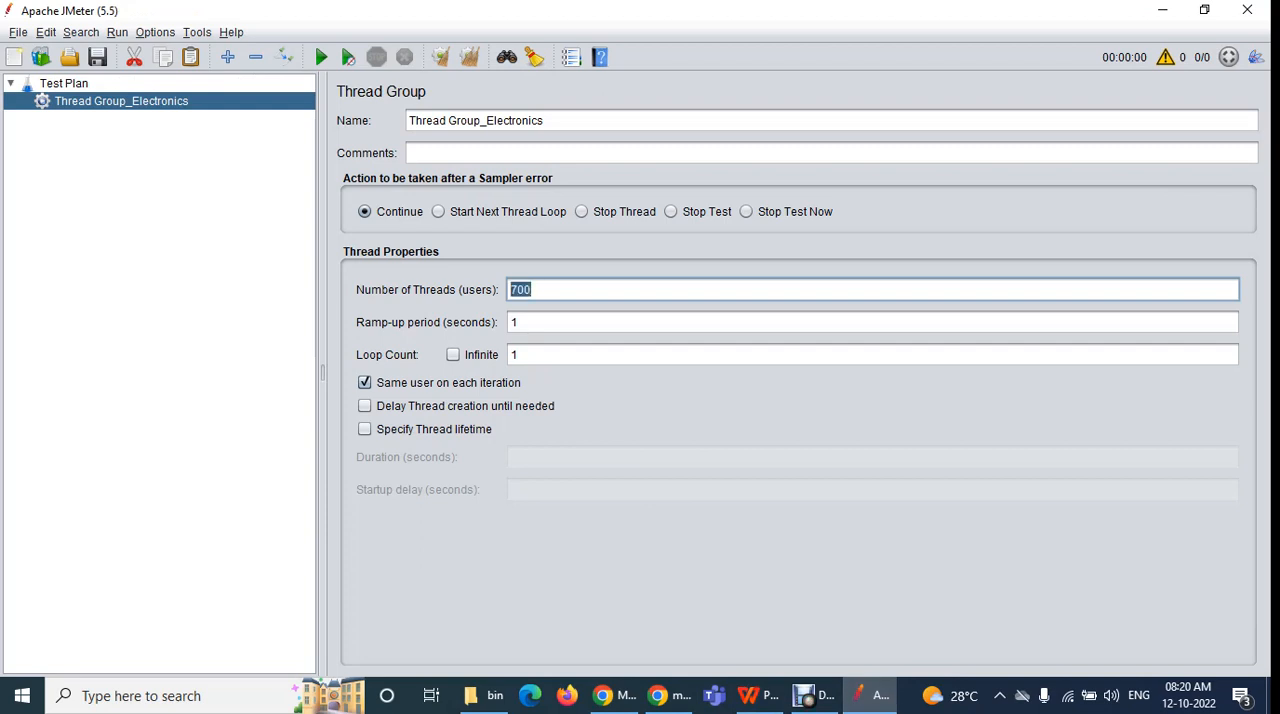
{"action": "left_click_drag", "start_coordinate": [535, 290], "coordinate": [509, 290]}
{"action": "left_click", "coordinate": [518, 322]}
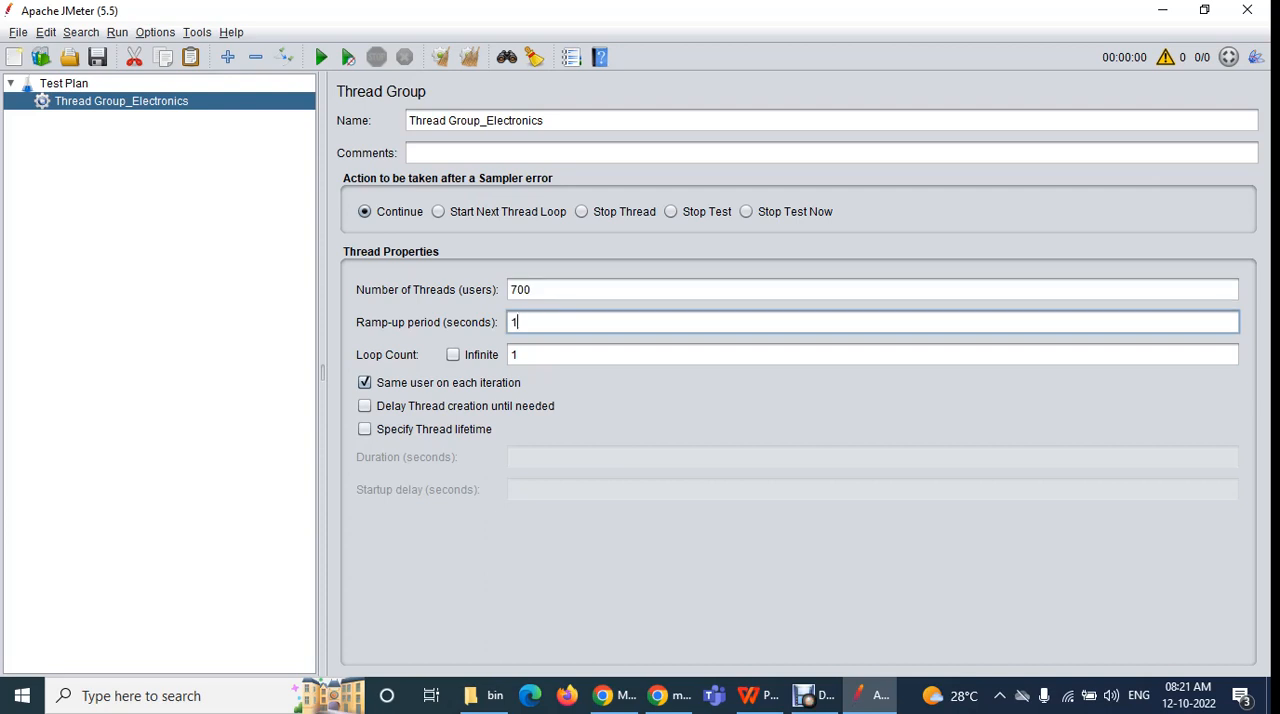
{"action": "left_click_drag", "start_coordinate": [536, 290], "coordinate": [509, 290]}
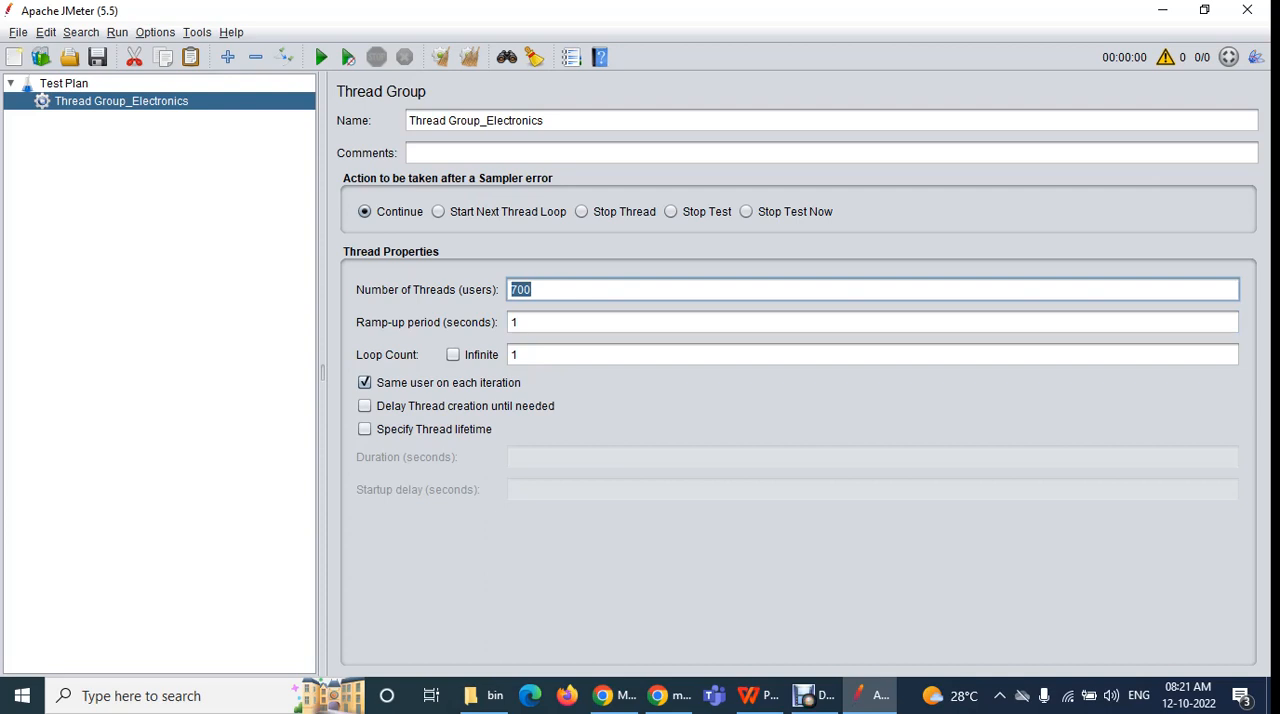
{"action": "key", "text": "Tab"}
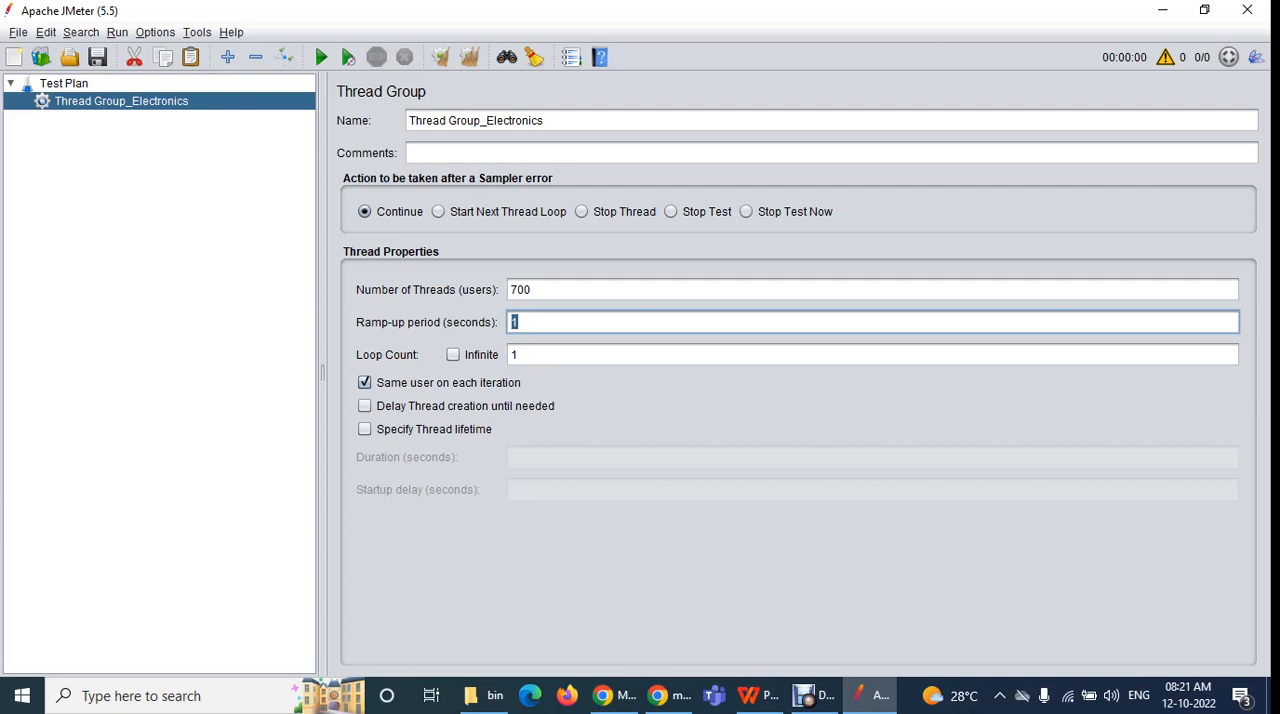
Open Paint and draw a stick figure near the middle of the canvas with the Pencil tool
{"action": "left_click", "coordinate": [168, 696]}
{"action": "type", "text": "paint"}
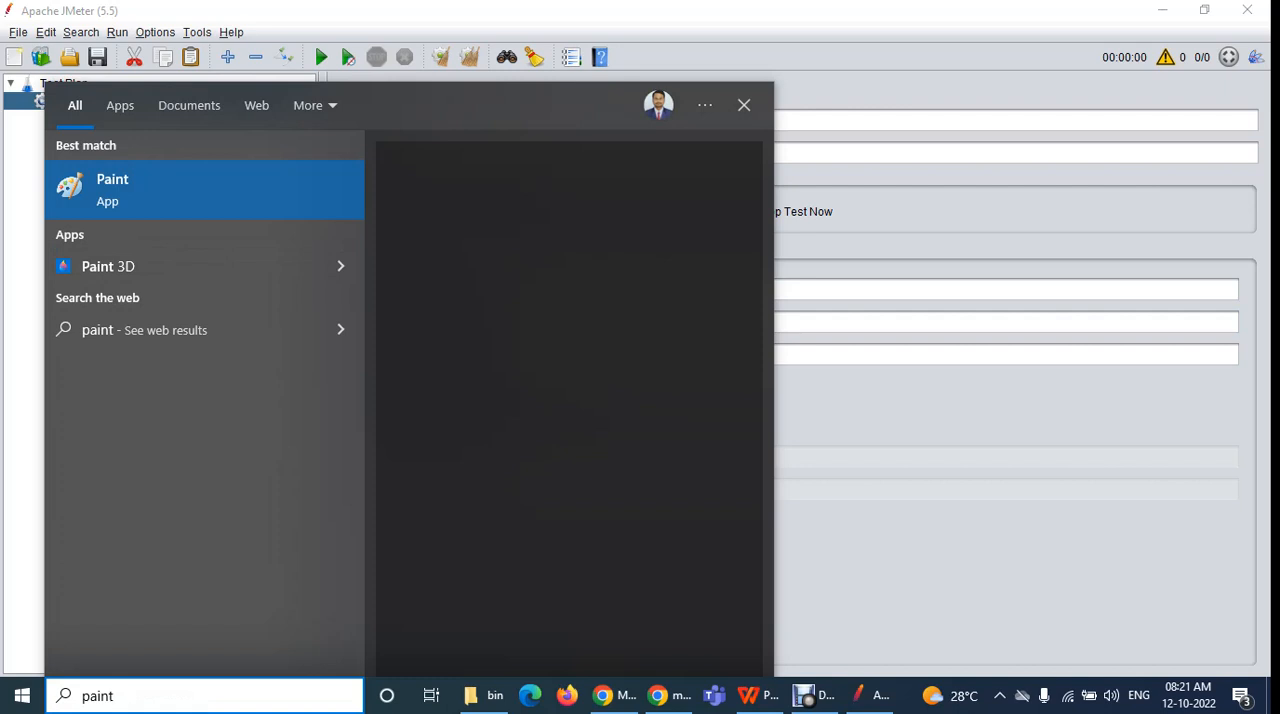
{"action": "left_click", "coordinate": [170, 190]}
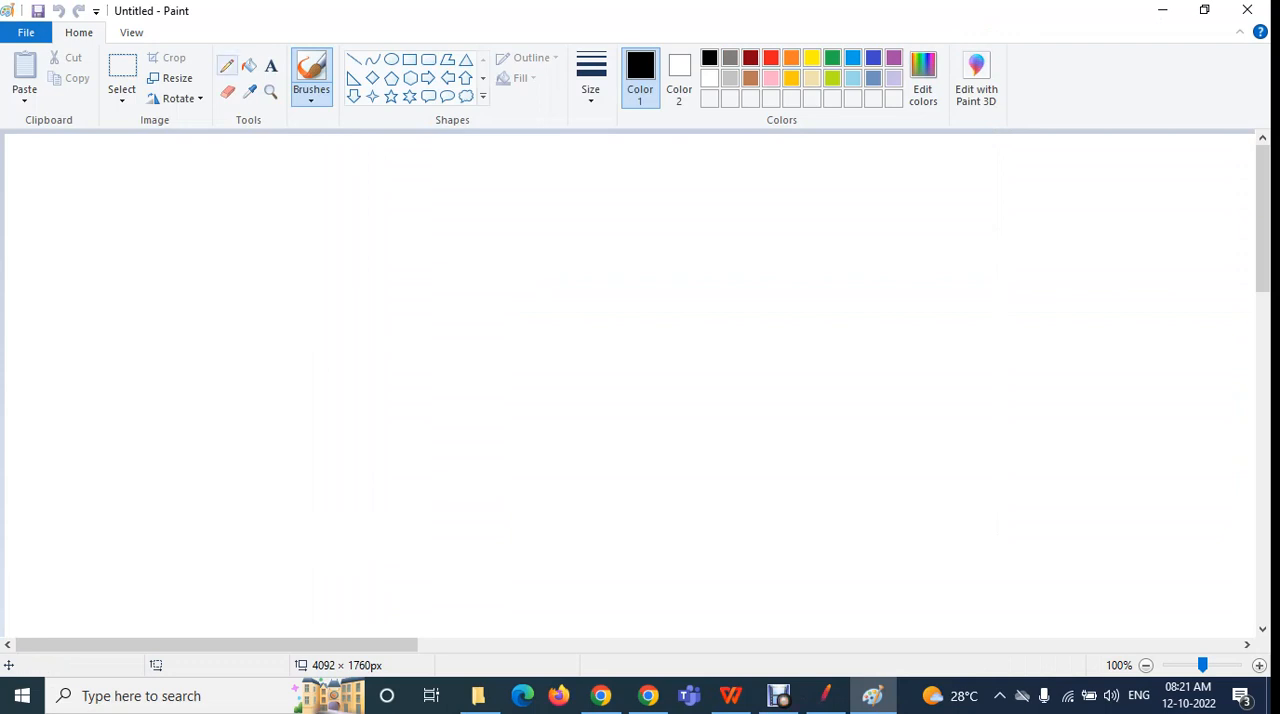
{"action": "left_click", "coordinate": [227, 66]}
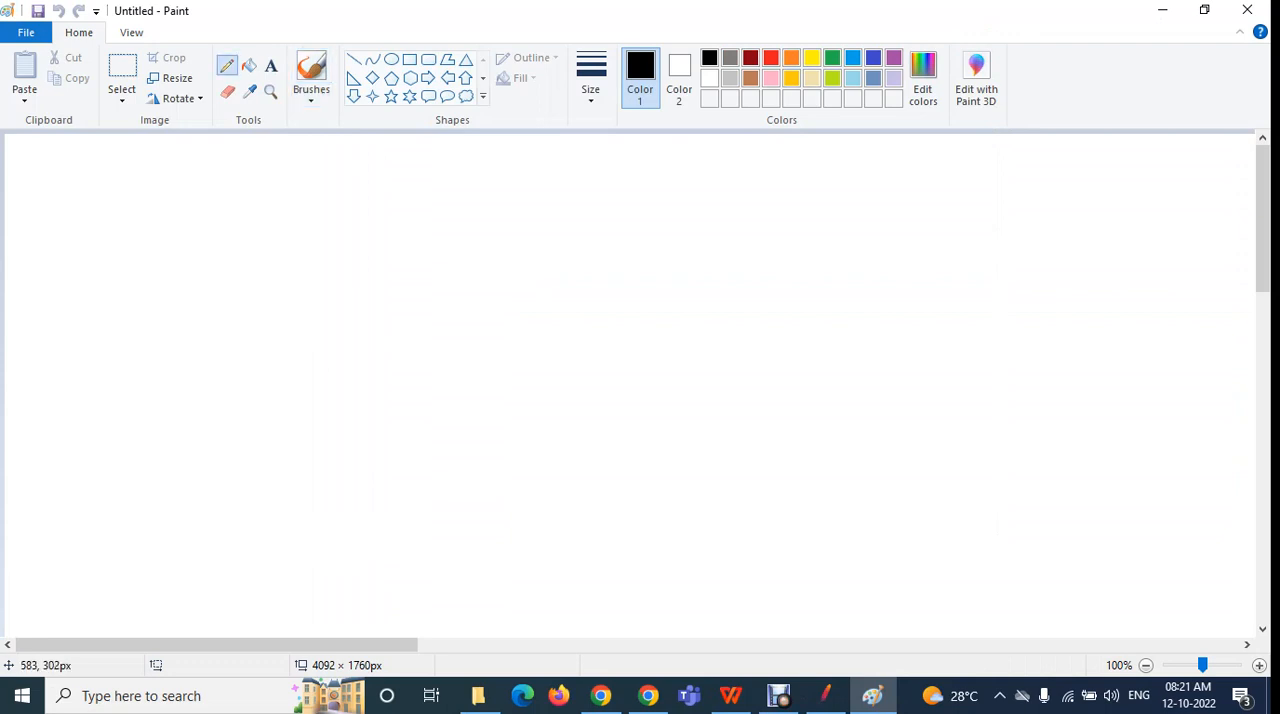
{"action": "mouse_move", "coordinate": [586, 302]}
{"action": "left_mouse_down"}
{"action": "mouse_move", "coordinate": [543, 322]}
{"action": "mouse_move", "coordinate": [588, 349]}
{"action": "mouse_move", "coordinate": [585, 301]}
{"action": "left_mouse_up"}
{"action": "left_click_drag", "start_coordinate": [571, 348], "coordinate": [560, 533]}
{"action": "mouse_move", "coordinate": [553, 470]}
{"action": "left_mouse_down"}
{"action": "mouse_move", "coordinate": [540, 482]}
{"action": "mouse_move", "coordinate": [674, 516]}
{"action": "mouse_move", "coordinate": [604, 500]}
{"action": "left_mouse_up"}
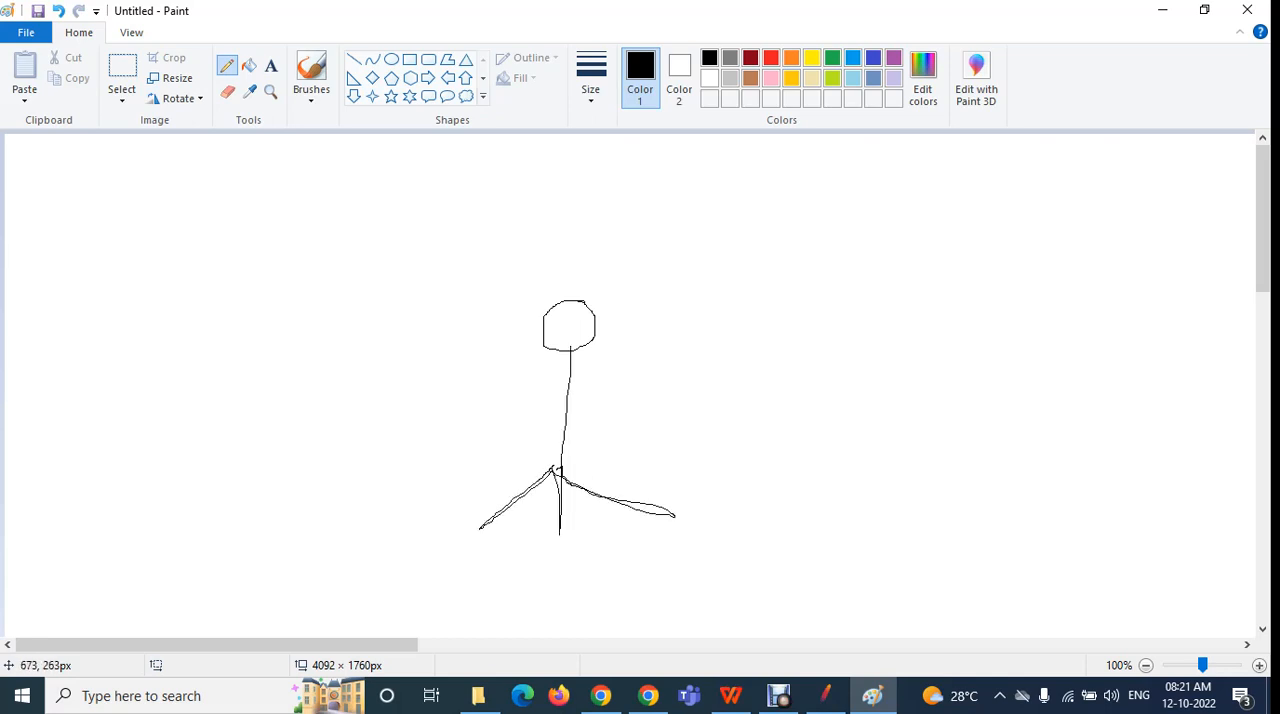
{"action": "mouse_move", "coordinate": [574, 372]}
{"action": "left_mouse_down"}
{"action": "mouse_move", "coordinate": [485, 410]}
{"action": "mouse_move", "coordinate": [590, 368]}
{"action": "mouse_move", "coordinate": [667, 422]}
{"action": "left_mouse_up"}
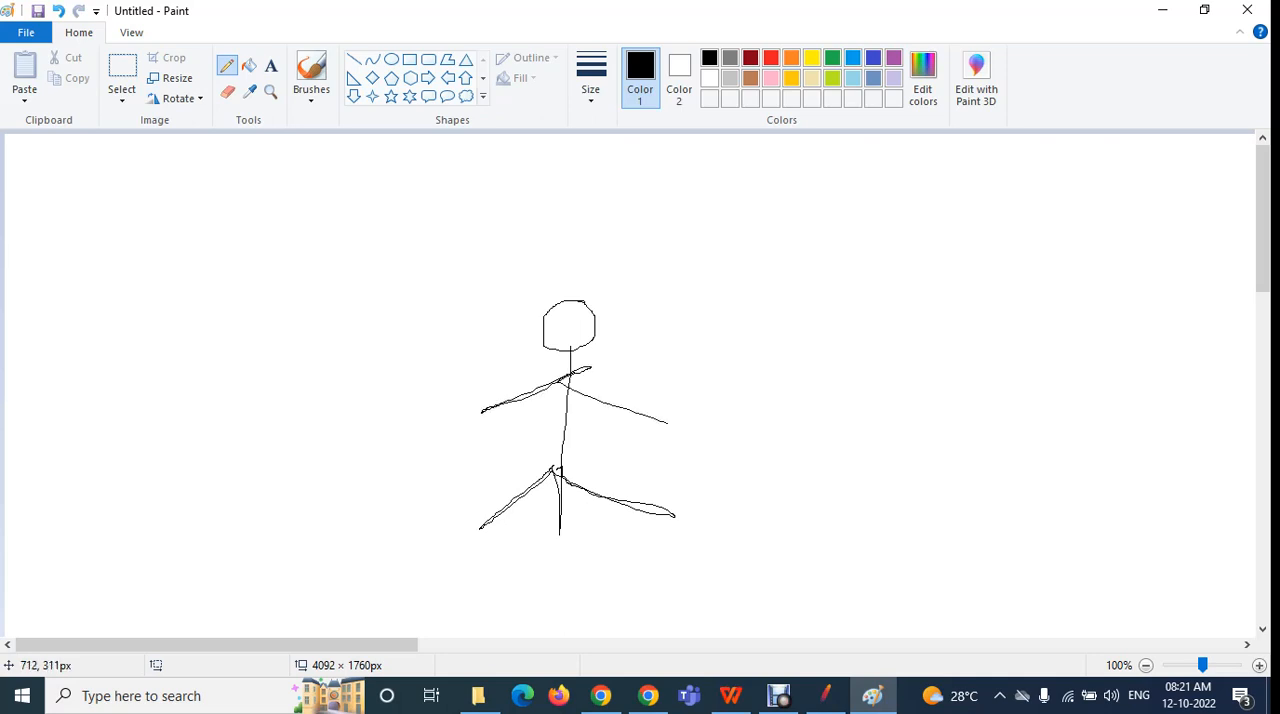
Draw a large circle to the right of the stick figure and write 700 inside it
{"action": "mouse_move", "coordinate": [1057, 323]}
{"action": "left_mouse_down"}
{"action": "mouse_move", "coordinate": [888, 556]}
{"action": "mouse_move", "coordinate": [1080, 360]}
{"action": "mouse_move", "coordinate": [998, 307]}
{"action": "left_mouse_up"}
{"action": "mouse_move", "coordinate": [881, 405]}
{"action": "left_mouse_down"}
{"action": "mouse_move", "coordinate": [922, 420]}
{"action": "mouse_move", "coordinate": [912, 493]}
{"action": "left_mouse_up"}
{"action": "mouse_move", "coordinate": [960, 432]}
{"action": "left_mouse_down"}
{"action": "mouse_move", "coordinate": [968, 449]}
{"action": "mouse_move", "coordinate": [956, 430]}
{"action": "mouse_move", "coordinate": [909, 483]}
{"action": "mouse_move", "coordinate": [912, 421]}
{"action": "mouse_move", "coordinate": [912, 453]}
{"action": "left_mouse_up"}
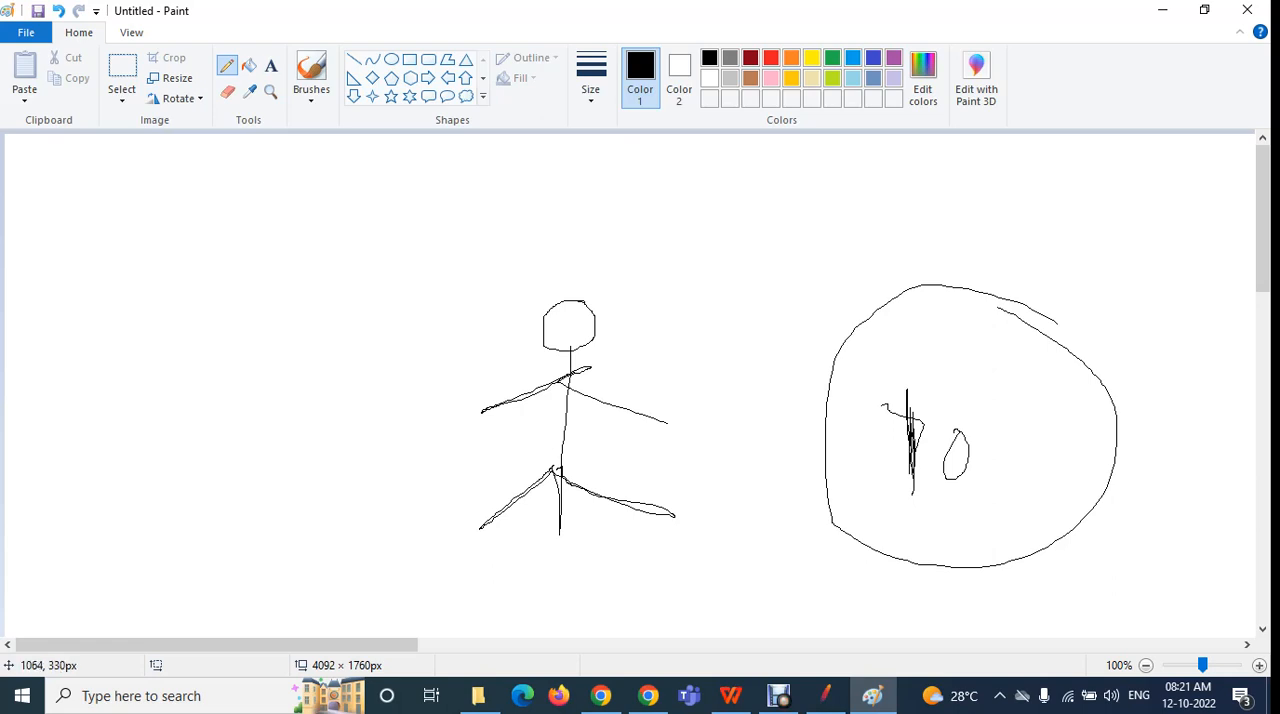
{"action": "mouse_move", "coordinate": [995, 433]}
{"action": "left_mouse_down"}
{"action": "mouse_move", "coordinate": [1000, 484]}
{"action": "mouse_move", "coordinate": [1006, 436]}
{"action": "left_mouse_up"}
Draw a curved arrow from the circle to the figure's head, and divide the circle with three slanted lines
{"action": "mouse_move", "coordinate": [973, 336]}
{"action": "left_mouse_down"}
{"action": "mouse_move", "coordinate": [762, 206]}
{"action": "mouse_move", "coordinate": [590, 270]}
{"action": "mouse_move", "coordinate": [583, 248]}
{"action": "mouse_move", "coordinate": [632, 277]}
{"action": "left_mouse_up"}
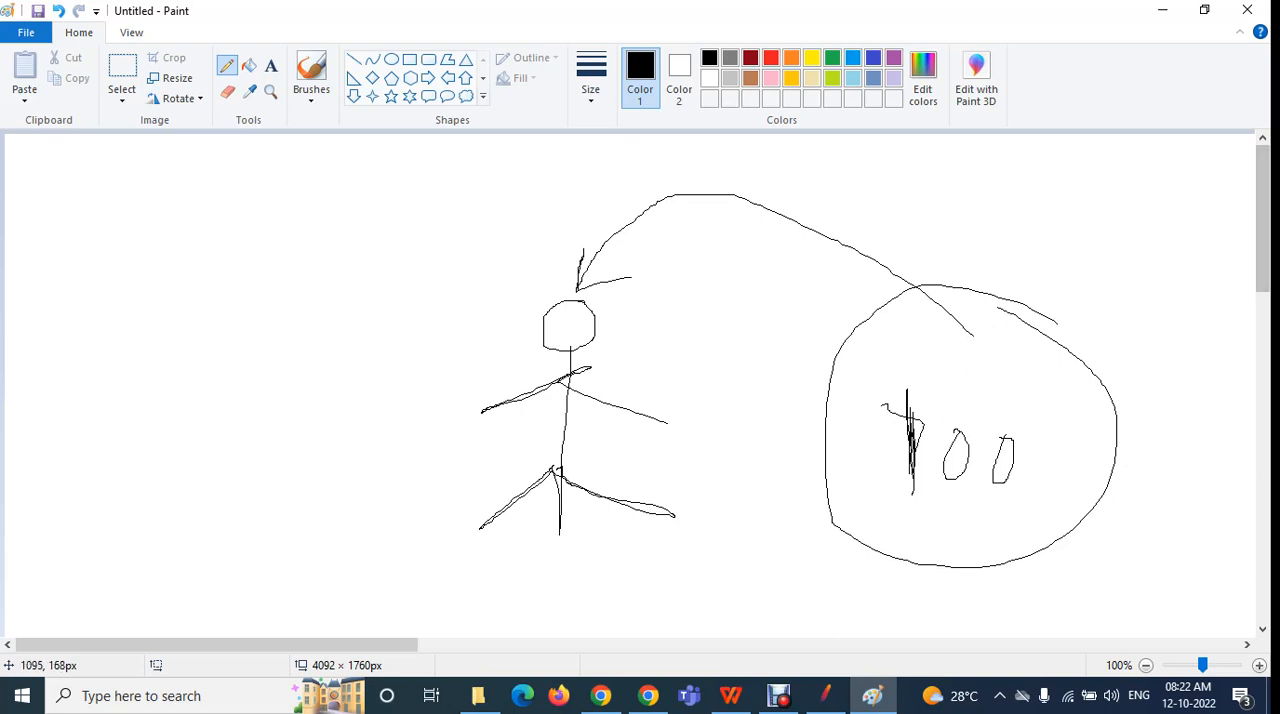
{"action": "left_click_drag", "start_coordinate": [830, 386], "coordinate": [1160, 332]}
{"action": "left_click_drag", "start_coordinate": [824, 444], "coordinate": [1150, 380]}
{"action": "left_click_drag", "start_coordinate": [826, 510], "coordinate": [1115, 459]}
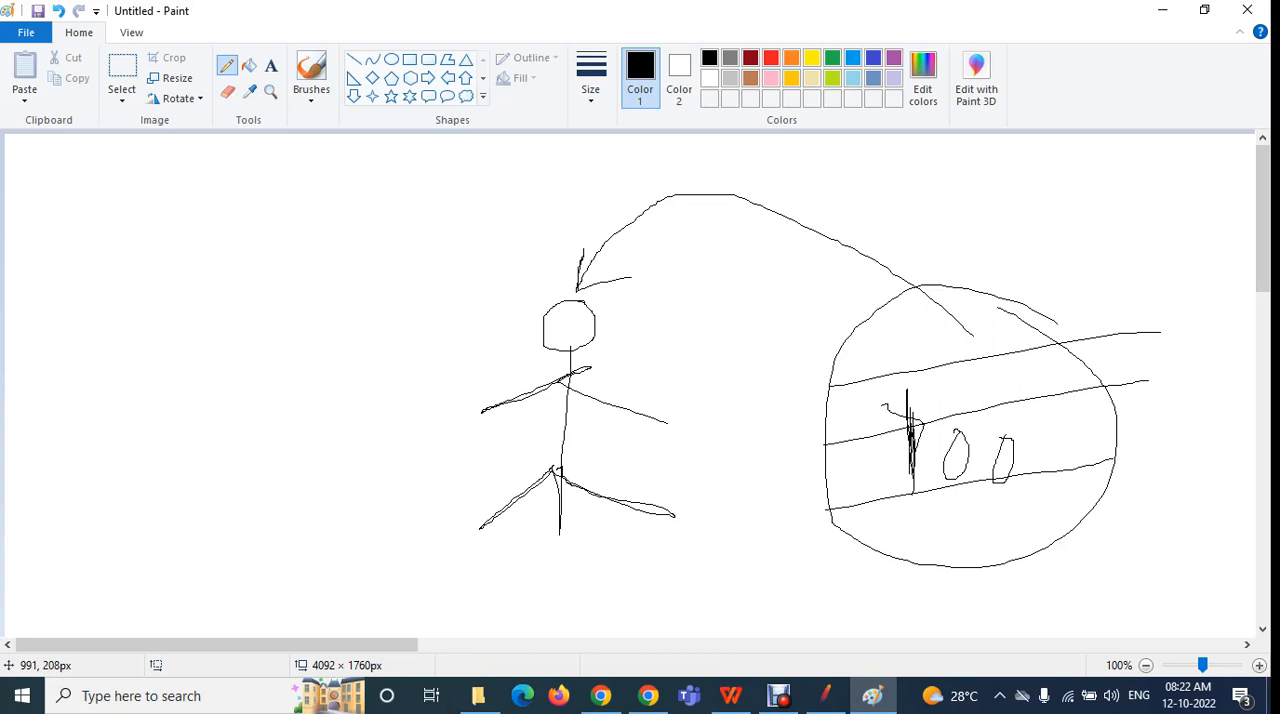
Draw four more curved lines, one from each band of the divided circle to the stick figure's head
{"action": "mouse_move", "coordinate": [928, 332]}
{"action": "left_mouse_down"}
{"action": "mouse_move", "coordinate": [760, 258]}
{"action": "mouse_move", "coordinate": [580, 296]}
{"action": "mouse_move", "coordinate": [580, 264]}
{"action": "mouse_move", "coordinate": [612, 286]}
{"action": "left_mouse_up"}
{"action": "mouse_move", "coordinate": [945, 393]}
{"action": "left_mouse_down"}
{"action": "mouse_move", "coordinate": [634, 242]}
{"action": "mouse_move", "coordinate": [574, 236]}
{"action": "mouse_move", "coordinate": [577, 248]}
{"action": "left_mouse_up"}
{"action": "left_click_drag", "start_coordinate": [588, 292], "coordinate": [636, 292]}
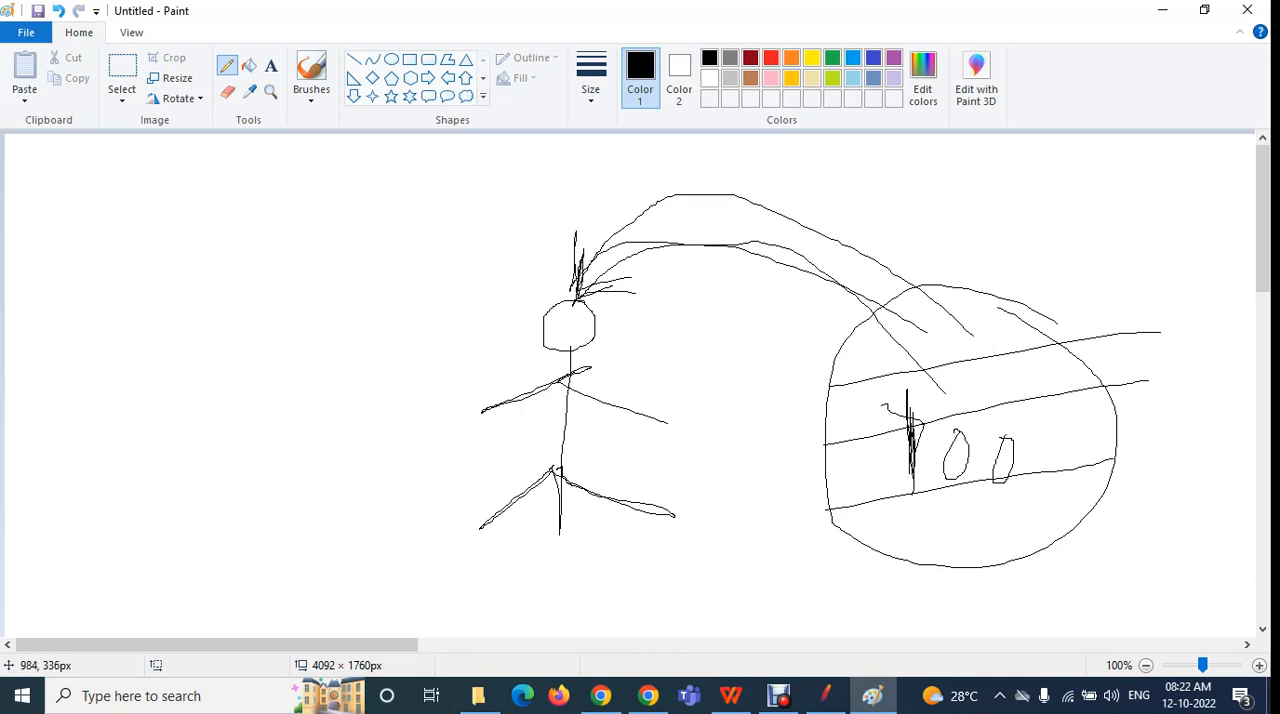
{"action": "left_click_drag", "start_coordinate": [930, 456], "coordinate": [816, 311]}
{"action": "mouse_move", "coordinate": [973, 530]}
{"action": "left_mouse_down"}
{"action": "mouse_move", "coordinate": [909, 369]}
{"action": "mouse_move", "coordinate": [636, 232]}
{"action": "mouse_move", "coordinate": [600, 262]}
{"action": "left_mouse_up"}
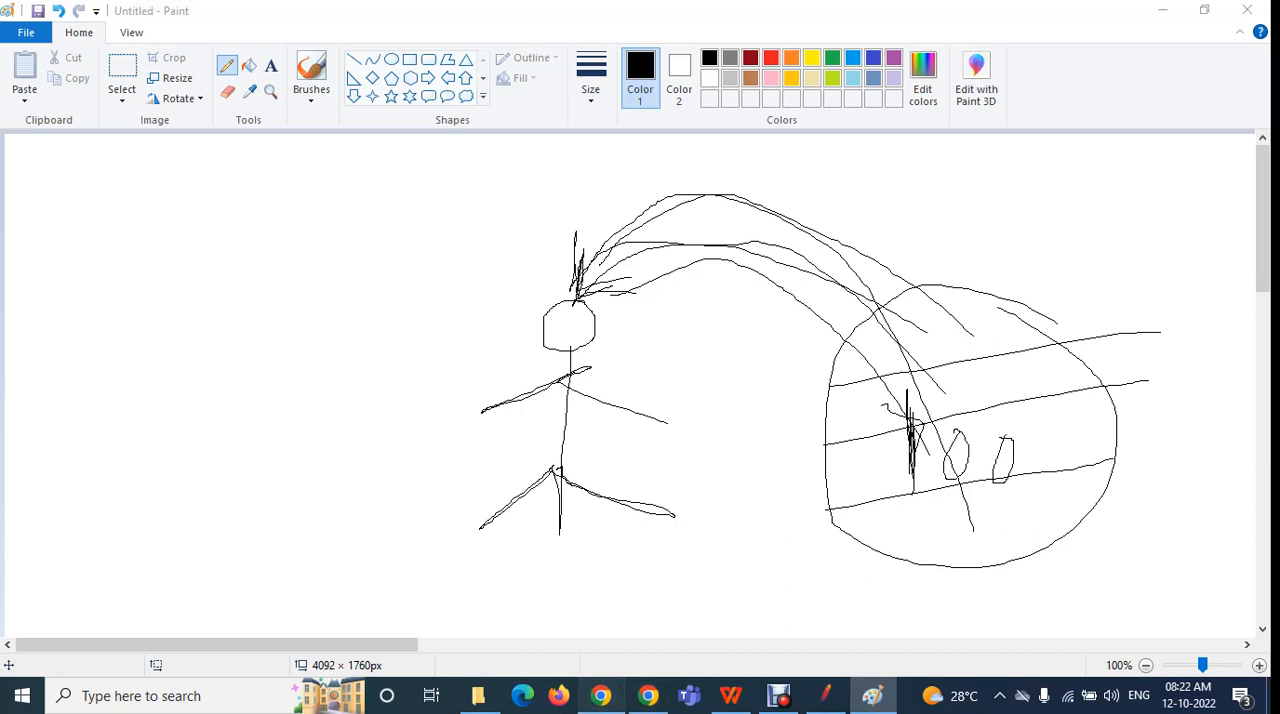
Check the Google Meet call in Chrome, then switch back to JMeter and select the number of threads value
{"action": "left_click", "coordinate": [601, 695]}
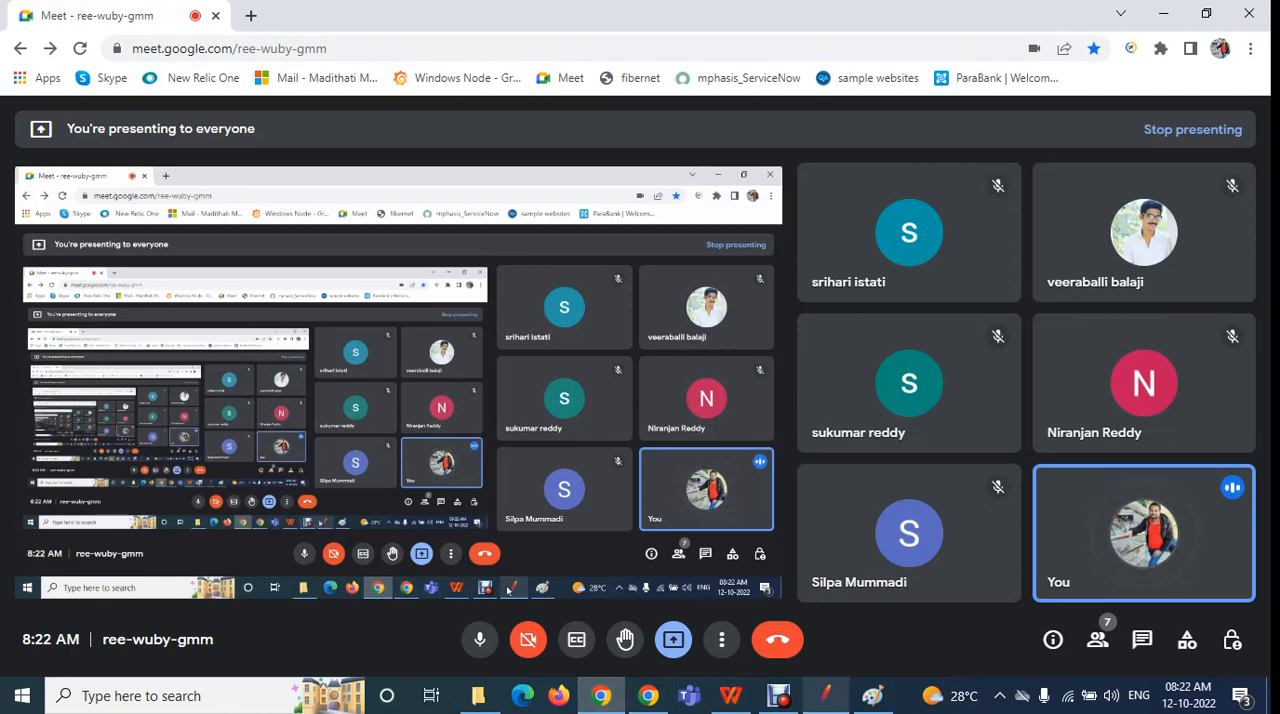
{"action": "left_click", "coordinate": [826, 695]}
{"action": "left_click", "coordinate": [560, 290]}
{"action": "key", "text": "ctrl+a"}
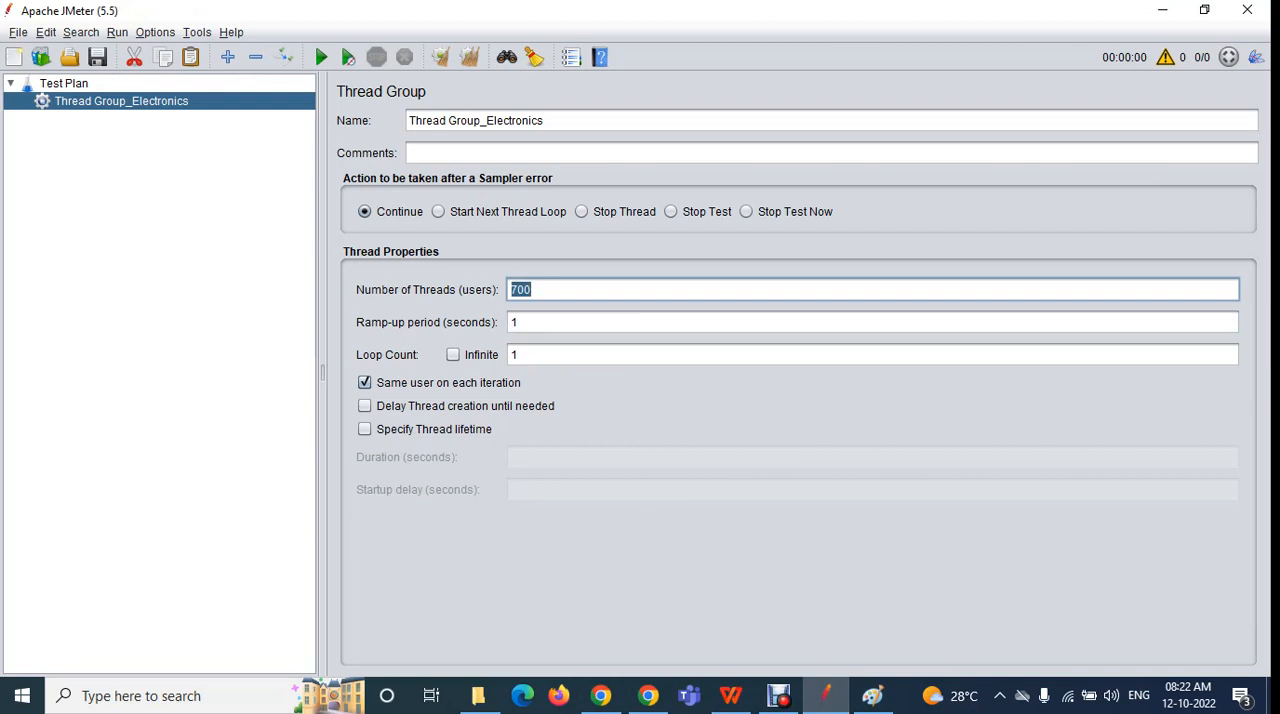
Highlight the thread group's ramp-up period and number of threads values for review
{"action": "double_click", "coordinate": [514, 322]}
{"action": "type", "text": "1"}
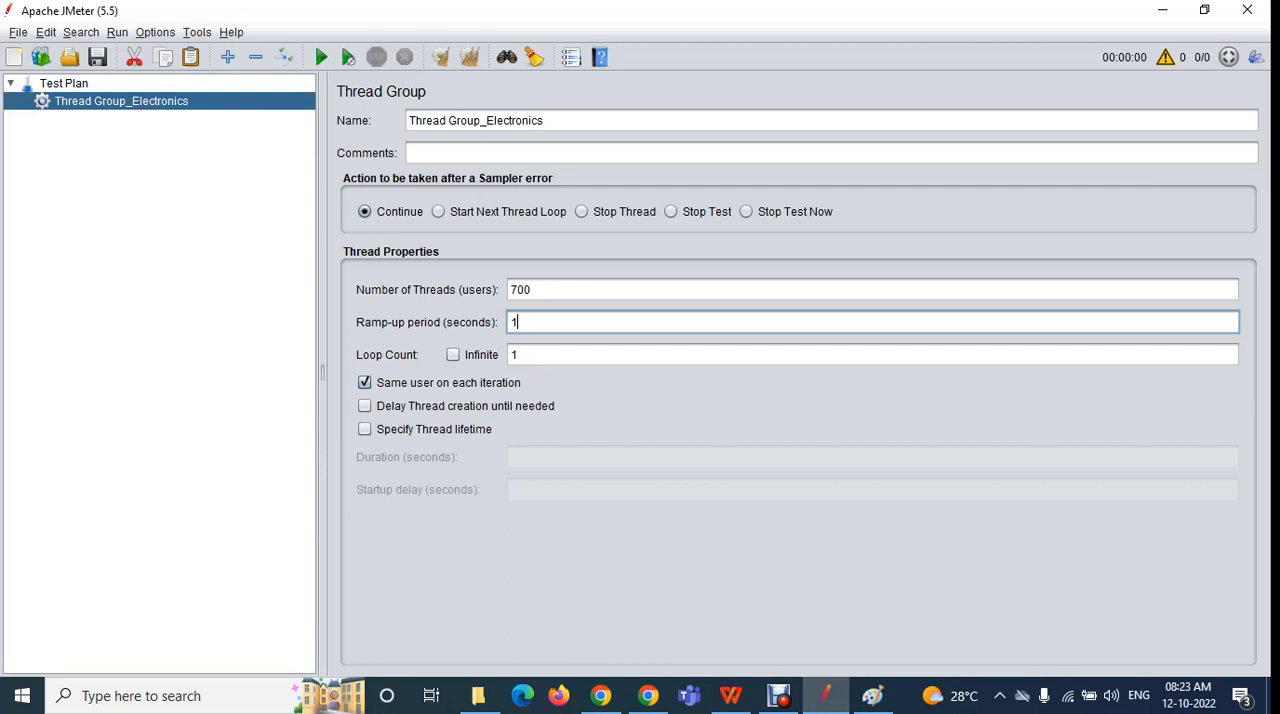
{"action": "double_click", "coordinate": [514, 322]}
{"action": "left_click_drag", "start_coordinate": [533, 290], "coordinate": [509, 290]}
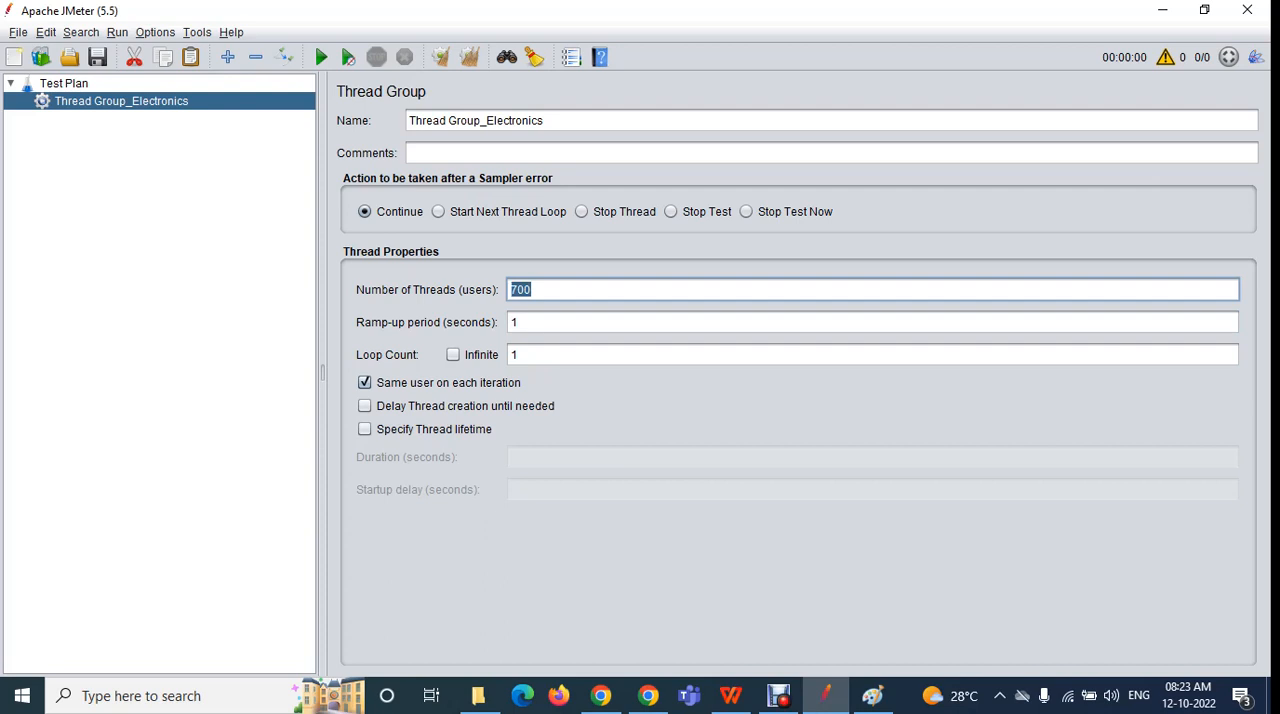
Switch to Paint, draw more curved lines from the 700 circle to the figure's head, and draw a large circle around the stick figure
{"action": "left_click", "coordinate": [873, 695]}
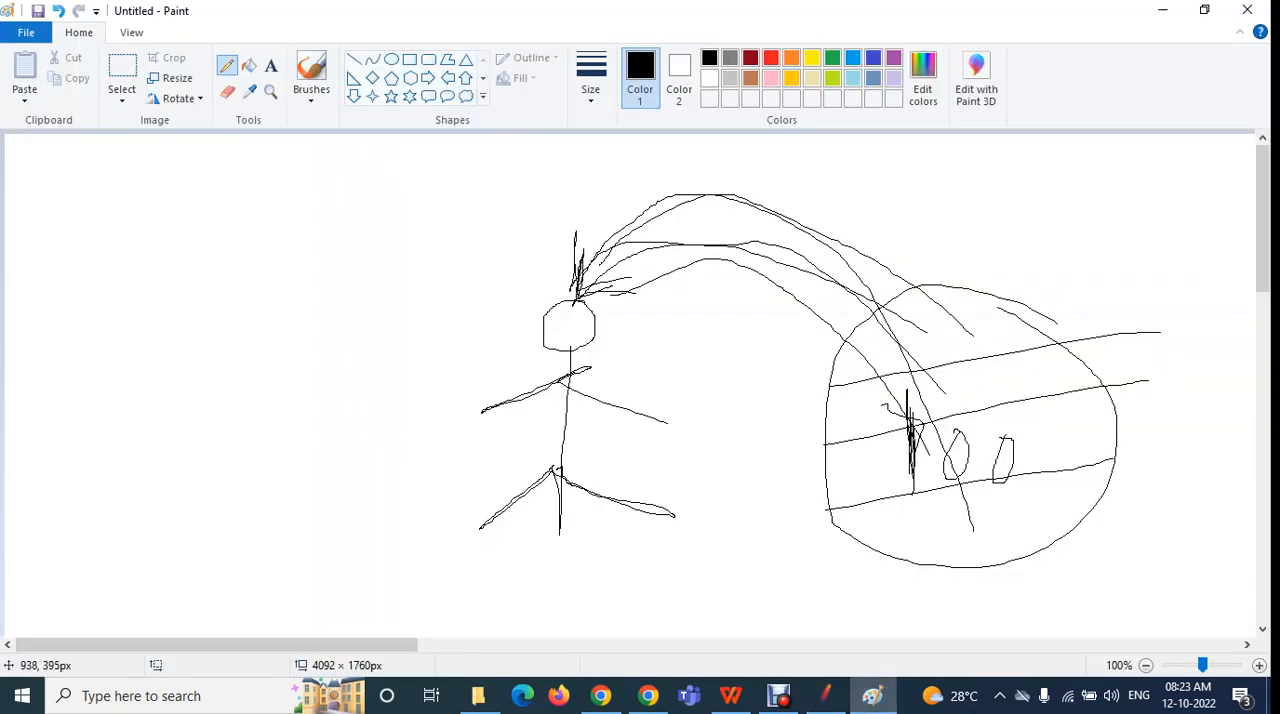
{"action": "mouse_move", "coordinate": [928, 478]}
{"action": "left_mouse_down"}
{"action": "mouse_move", "coordinate": [665, 248]}
{"action": "mouse_move", "coordinate": [592, 283]}
{"action": "left_mouse_up"}
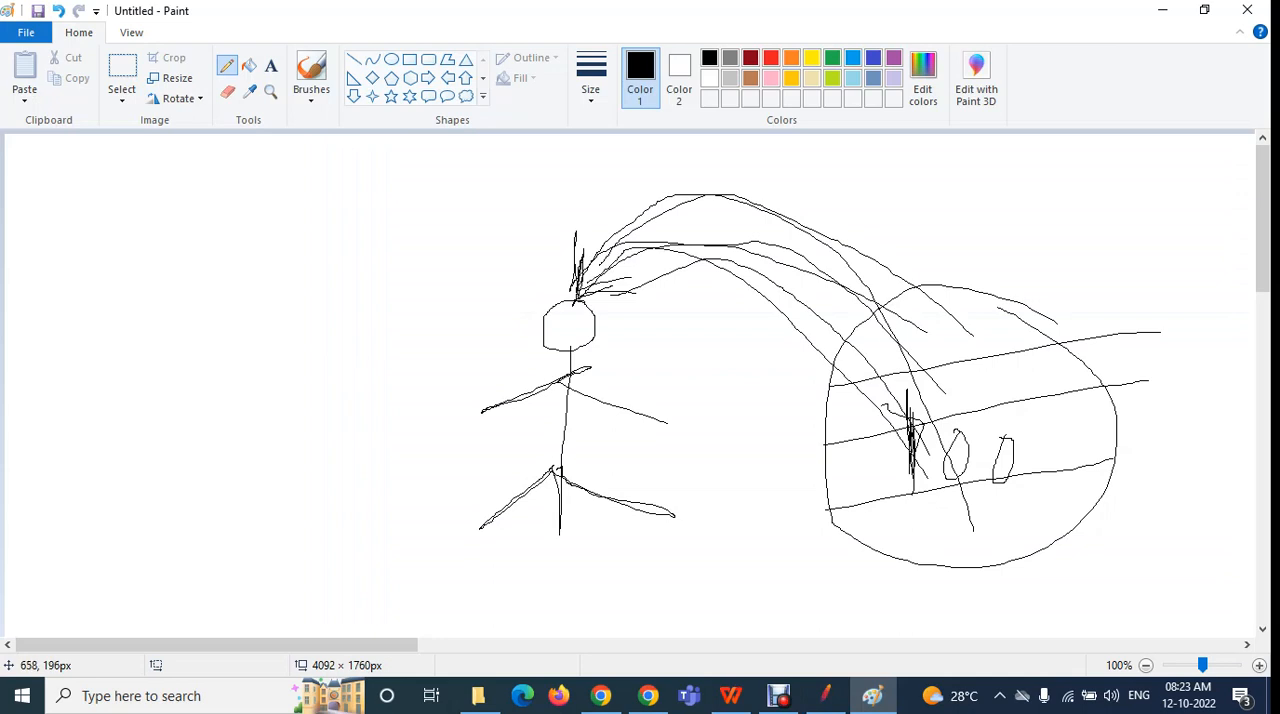
{"action": "mouse_move", "coordinate": [741, 349]}
{"action": "left_mouse_down"}
{"action": "mouse_move", "coordinate": [616, 296]}
{"action": "mouse_move", "coordinate": [406, 402]}
{"action": "mouse_move", "coordinate": [608, 566]}
{"action": "mouse_move", "coordinate": [686, 318]}
{"action": "left_mouse_up"}
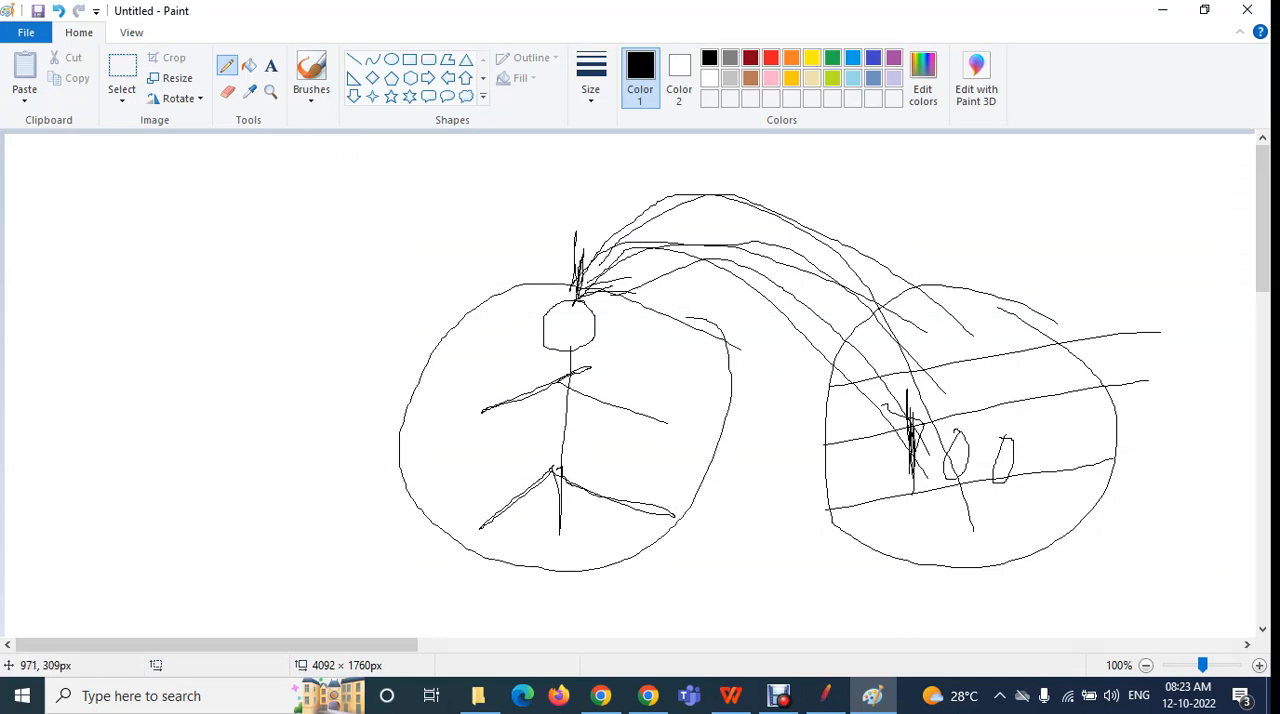
{"action": "mouse_move", "coordinate": [950, 347]}
{"action": "left_mouse_down"}
{"action": "mouse_move", "coordinate": [719, 224]}
{"action": "mouse_move", "coordinate": [588, 285]}
{"action": "mouse_move", "coordinate": [588, 255]}
{"action": "mouse_move", "coordinate": [593, 288]}
{"action": "mouse_move", "coordinate": [696, 297]}
{"action": "mouse_move", "coordinate": [586, 296]}
{"action": "mouse_move", "coordinate": [582, 226]}
{"action": "mouse_move", "coordinate": [583, 290]}
{"action": "left_mouse_up"}
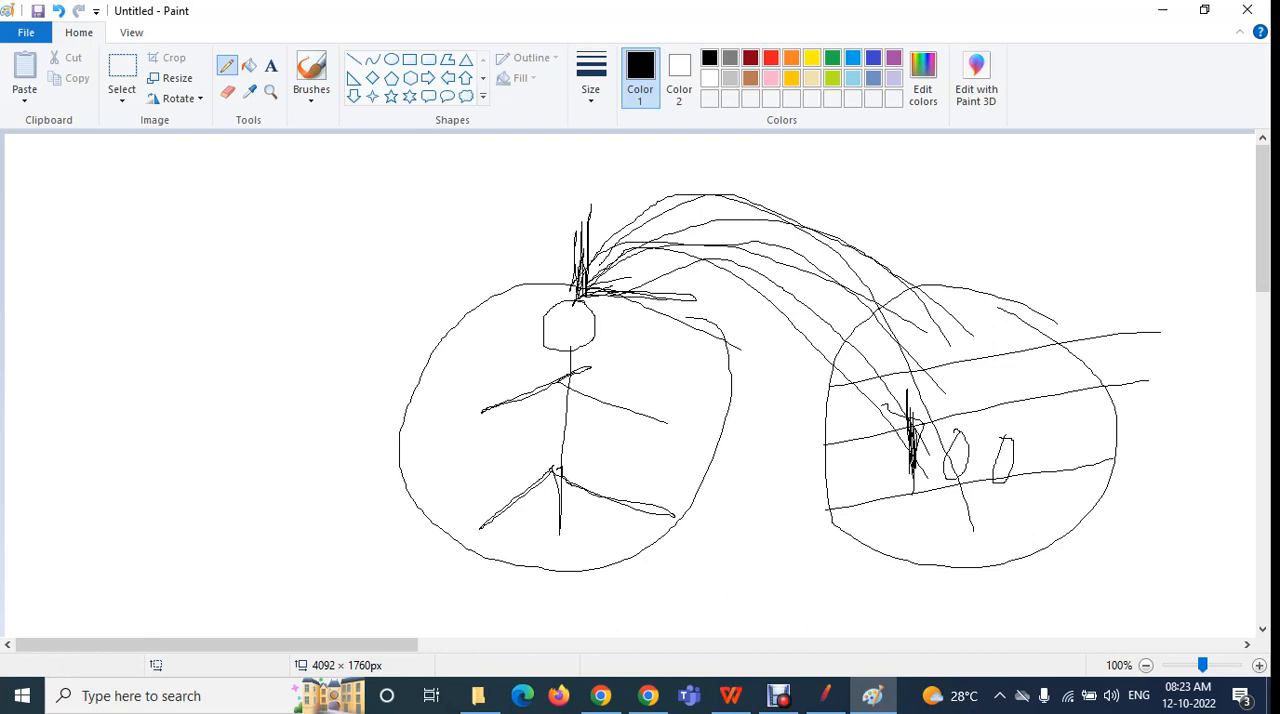
Check the Google Meet call in Chrome, then return to Paint and draw another curved arrow from the 700 circle toward the figure's head
{"action": "left_click", "coordinate": [601, 696]}
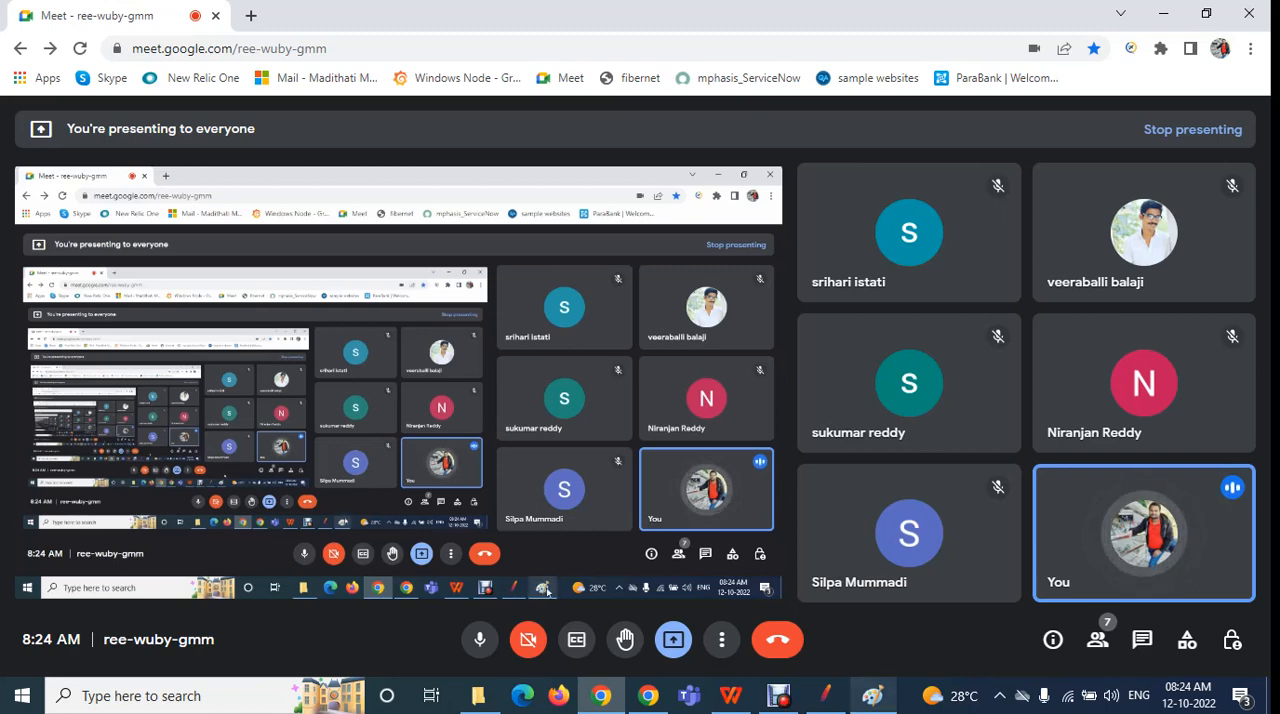
{"action": "left_click", "coordinate": [873, 695]}
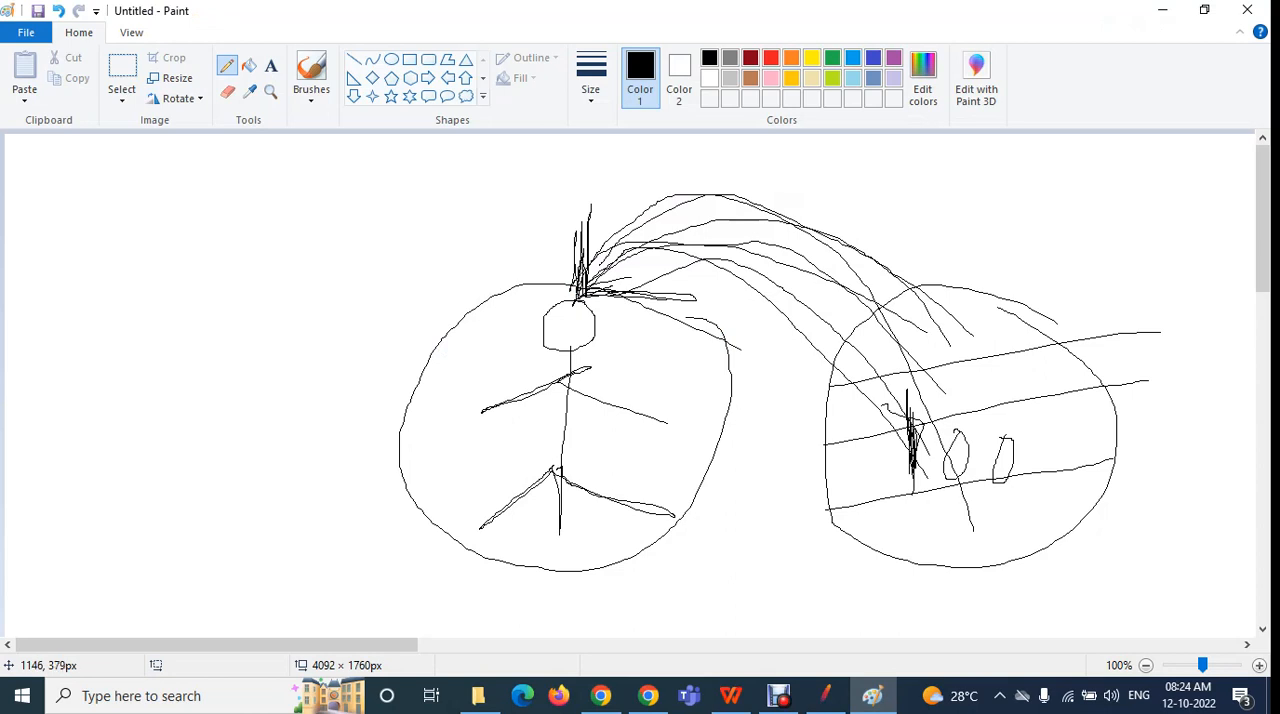
{"action": "mouse_move", "coordinate": [1073, 428]}
{"action": "left_mouse_down"}
{"action": "mouse_move", "coordinate": [910, 243]}
{"action": "mouse_move", "coordinate": [679, 290]}
{"action": "mouse_move", "coordinate": [680, 275]}
{"action": "mouse_move", "coordinate": [725, 292]}
{"action": "mouse_move", "coordinate": [663, 319]}
{"action": "mouse_move", "coordinate": [652, 305]}
{"action": "mouse_move", "coordinate": [696, 291]}
{"action": "left_mouse_up"}
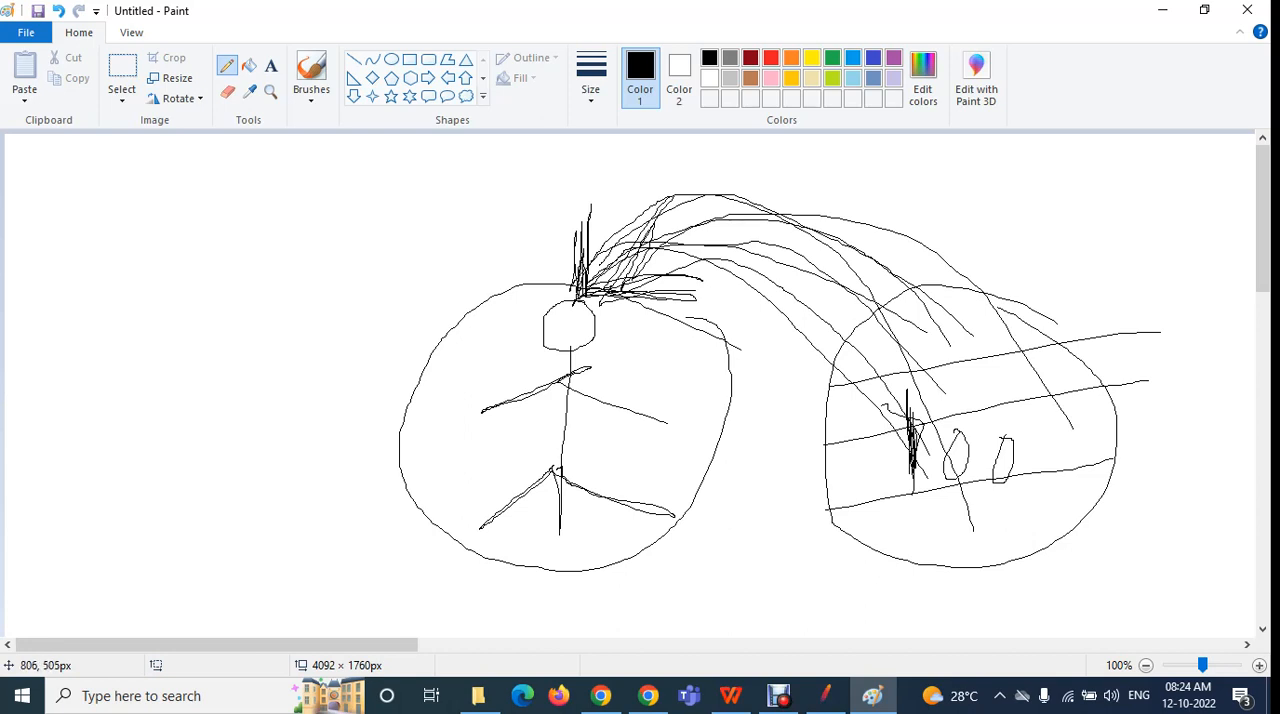
Select the ramp-up period value in JMeter, then return to Paint and undo the latest curves, the figure's circle and the lowest dividing line
{"action": "left_click", "coordinate": [826, 695]}
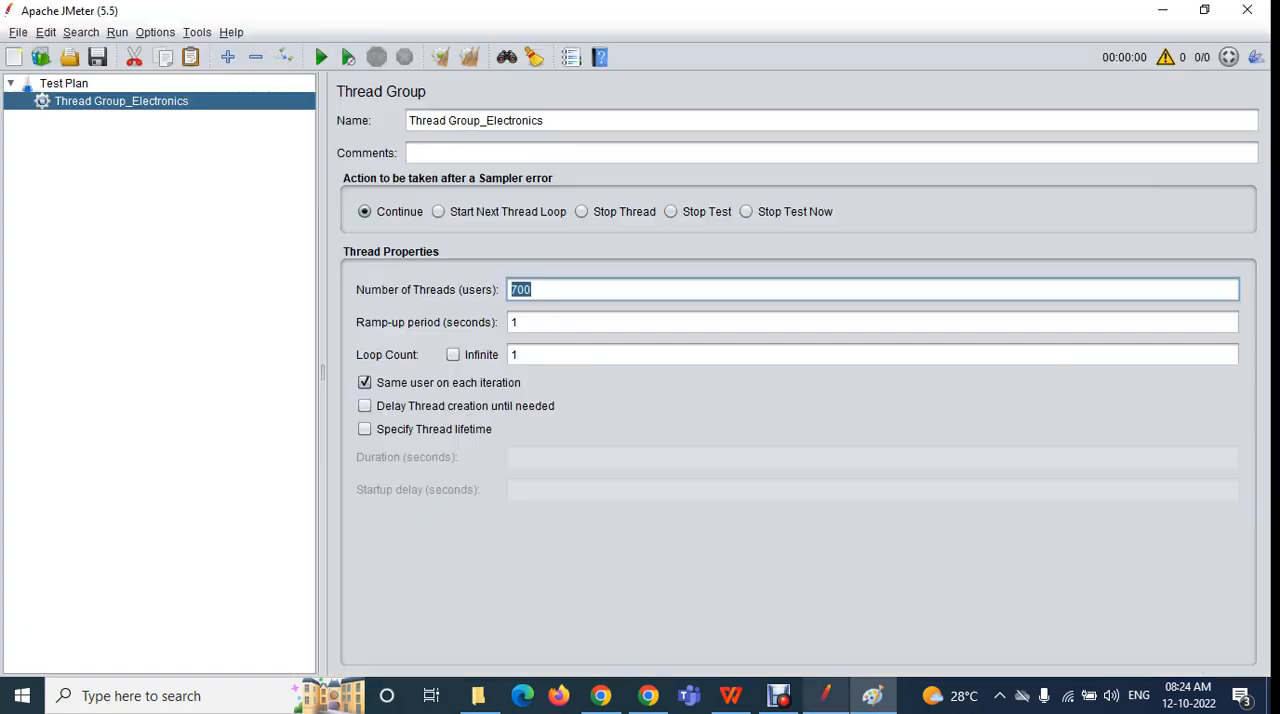
{"action": "double_click", "coordinate": [517, 322]}
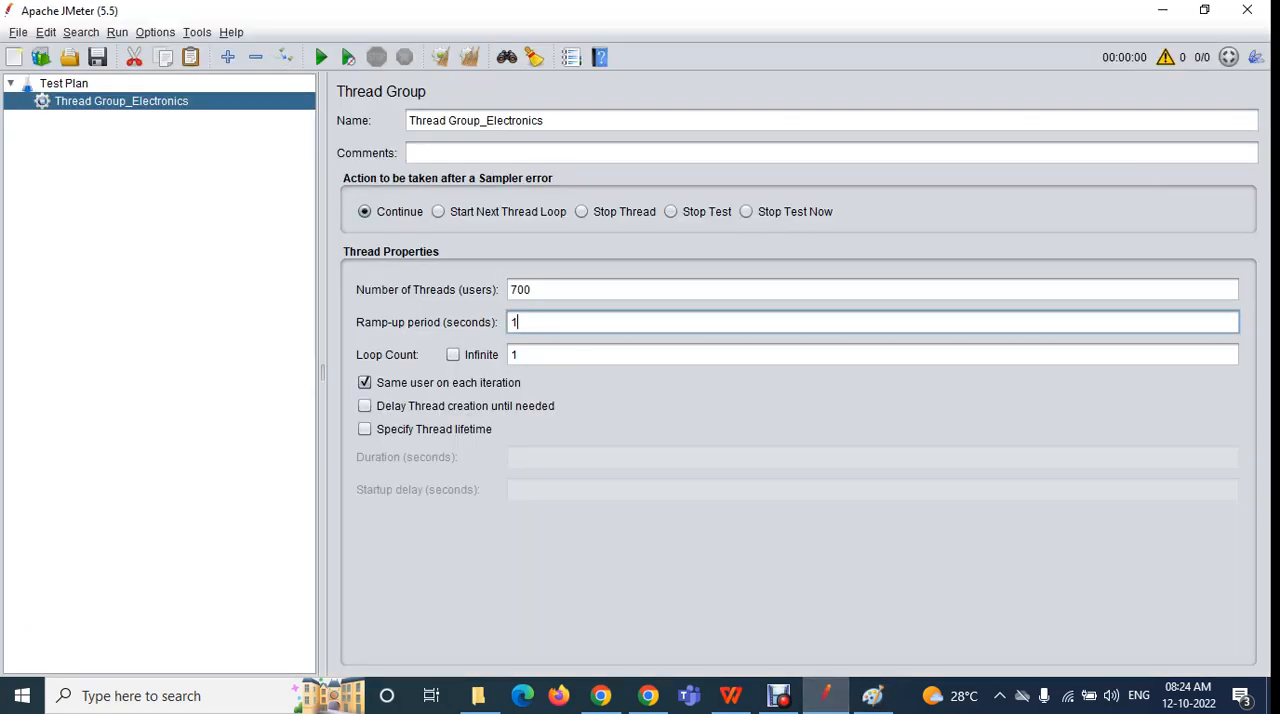
{"action": "left_click", "coordinate": [873, 695]}
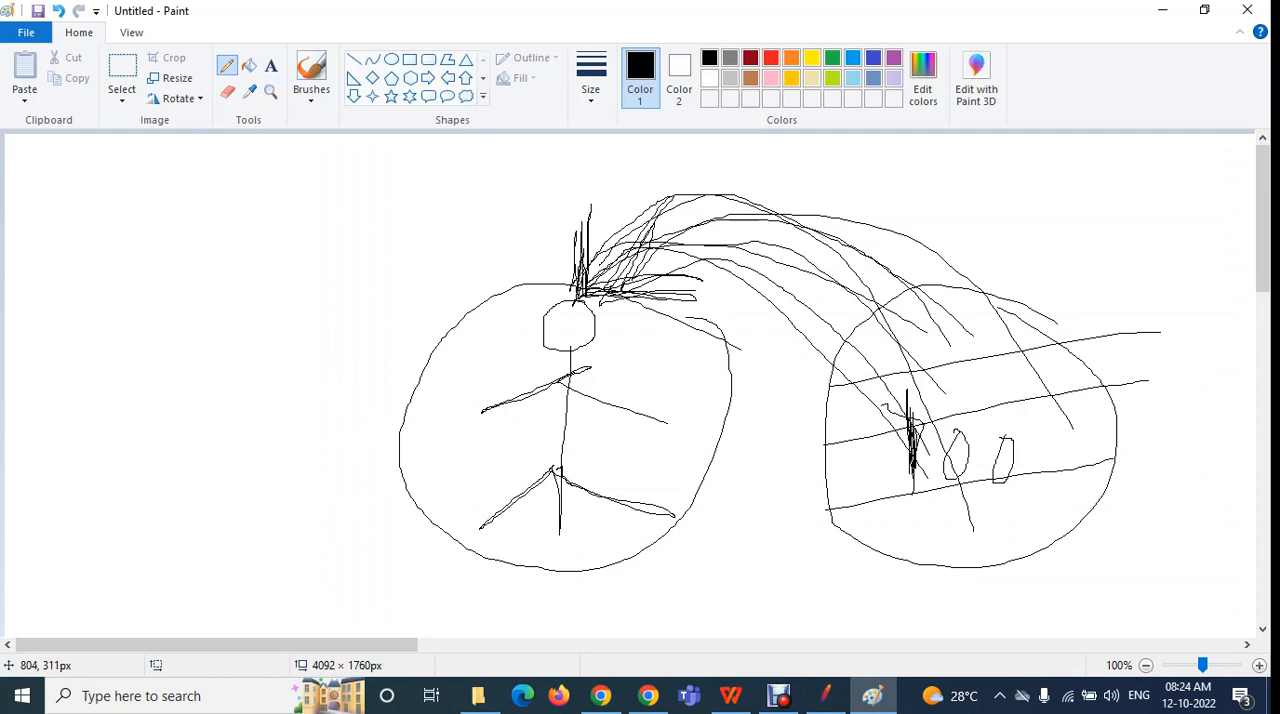
{"action": "key", "text": "ctrl+z"}
{"action": "key", "text": "ctrl+z"}
{"action": "key", "text": "ctrl+z"}
{"action": "key", "text": "ctrl+z"}
{"action": "key", "text": "ctrl+z"}
{"action": "key", "text": "ctrl+z"}
{"action": "key", "text": "ctrl+z"}
{"action": "key", "text": "ctrl+z"}
{"action": "key", "text": "ctrl+z"}
{"action": "key", "text": "ctrl+z"}
{"action": "key", "text": "ctrl+z"}
Draw three new curved lines from inside the 700 circle toward the stick figure's head
{"action": "key", "text": "ctrl+y"}
{"action": "key", "text": "ctrl+y"}
{"action": "key", "text": "ctrl+y"}
{"action": "key", "text": "ctrl+y"}
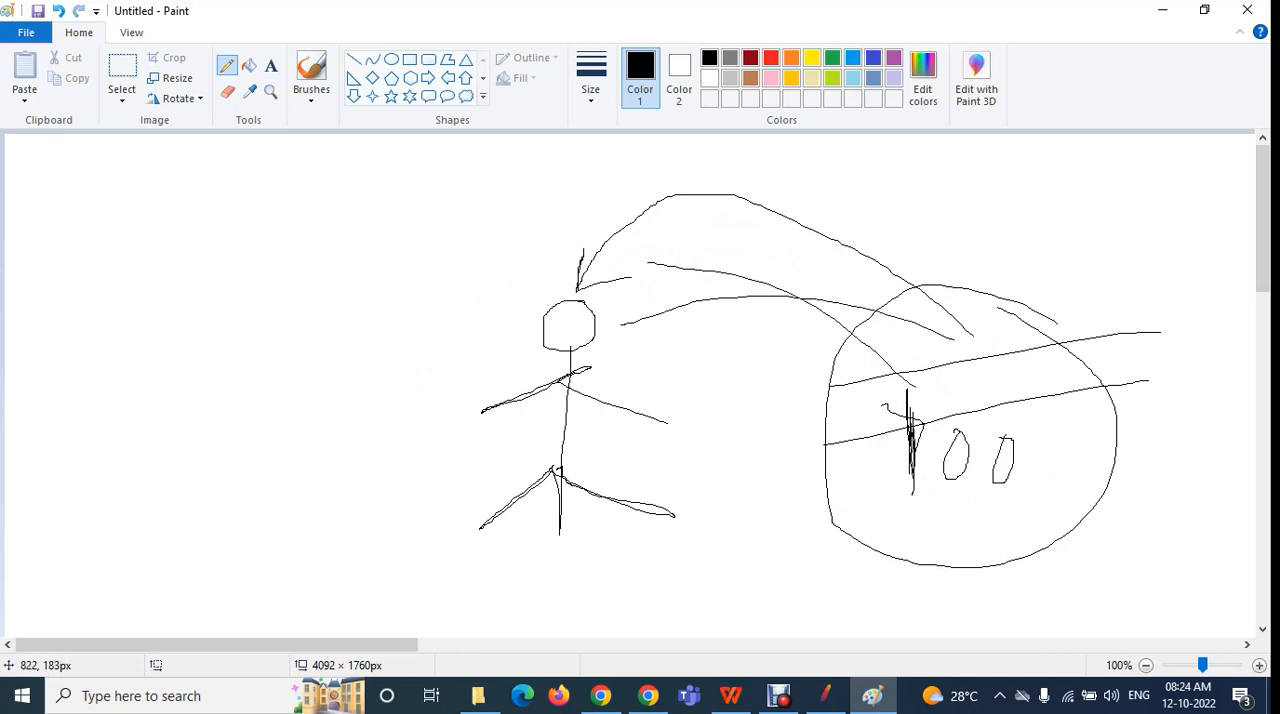
{"action": "key", "text": "ctrl+y"}
{"action": "key", "text": "ctrl+y"}
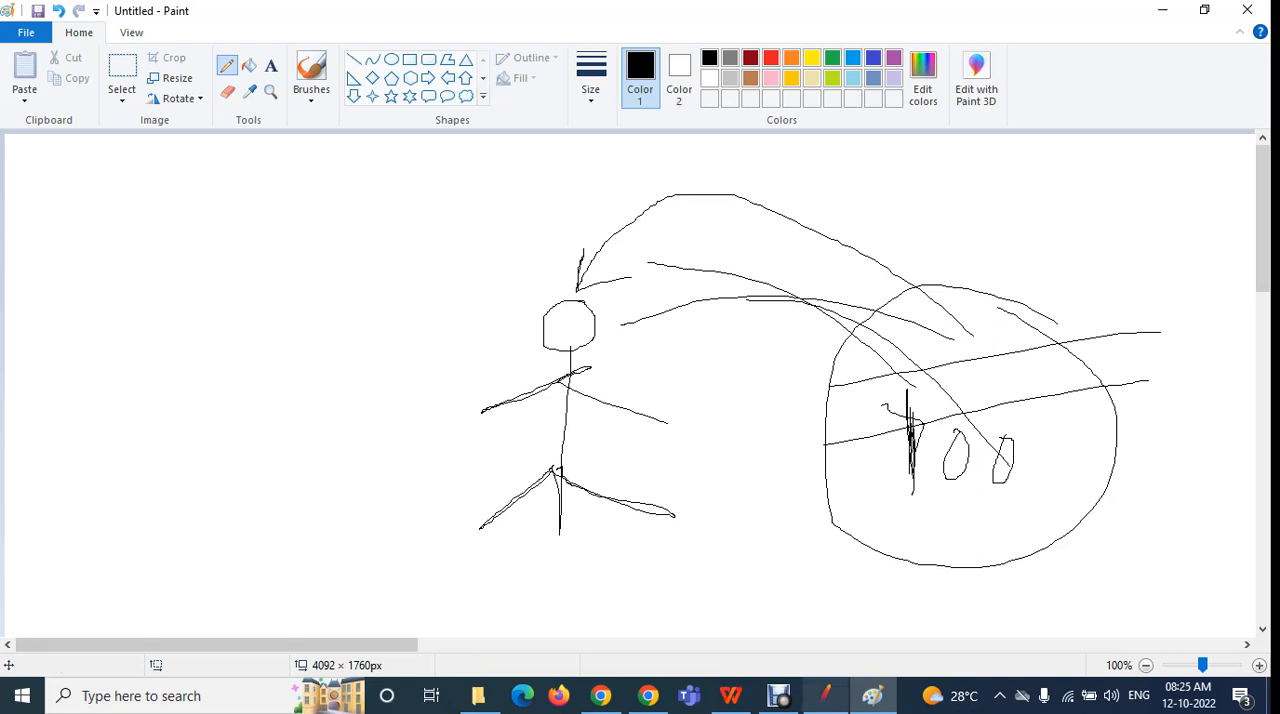
Check the ramp-up period in JMeter, then return to Paint, draw three more curves toward the figure and redraw the circle's lowest slanted line
{"action": "left_click", "coordinate": [825, 696]}
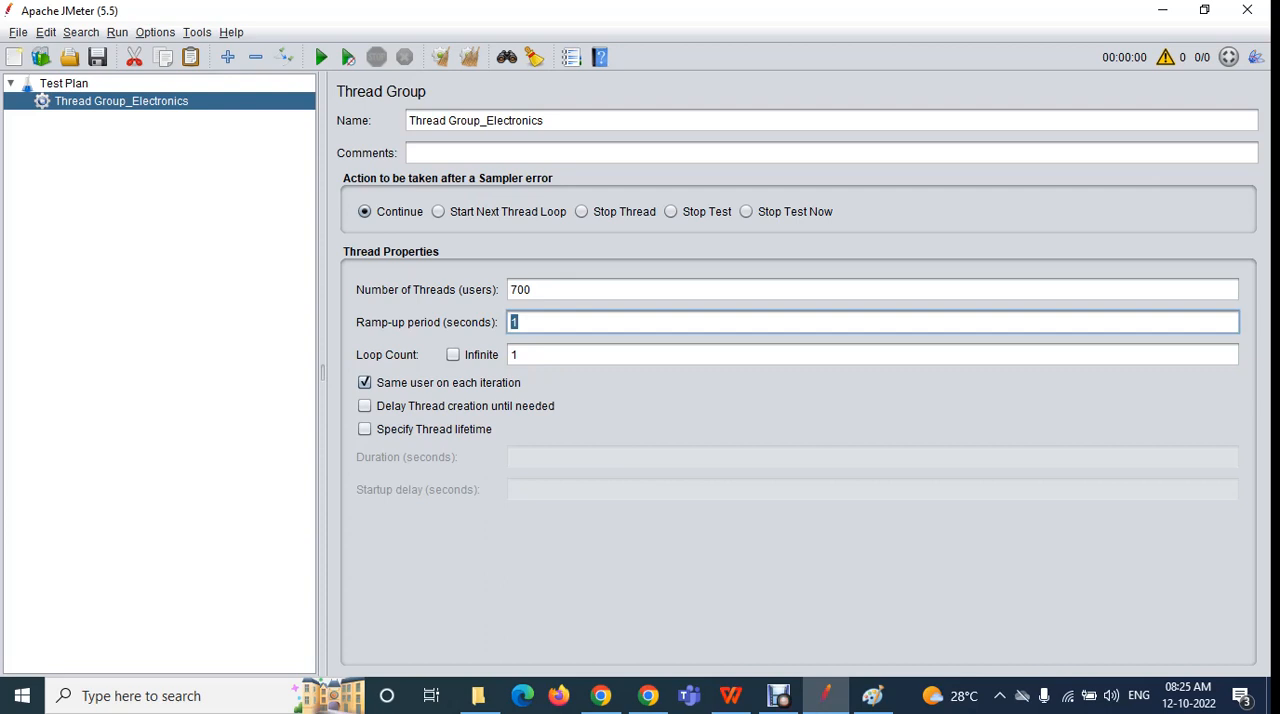
{"action": "left_click", "coordinate": [873, 696]}
{"action": "left_click_drag", "start_coordinate": [880, 362], "coordinate": [622, 321]}
{"action": "left_click_drag", "start_coordinate": [912, 384], "coordinate": [724, 281]}
{"action": "left_click_drag", "start_coordinate": [950, 510], "coordinate": [672, 237]}
{"action": "left_click_drag", "start_coordinate": [822, 509], "coordinate": [1150, 459]}
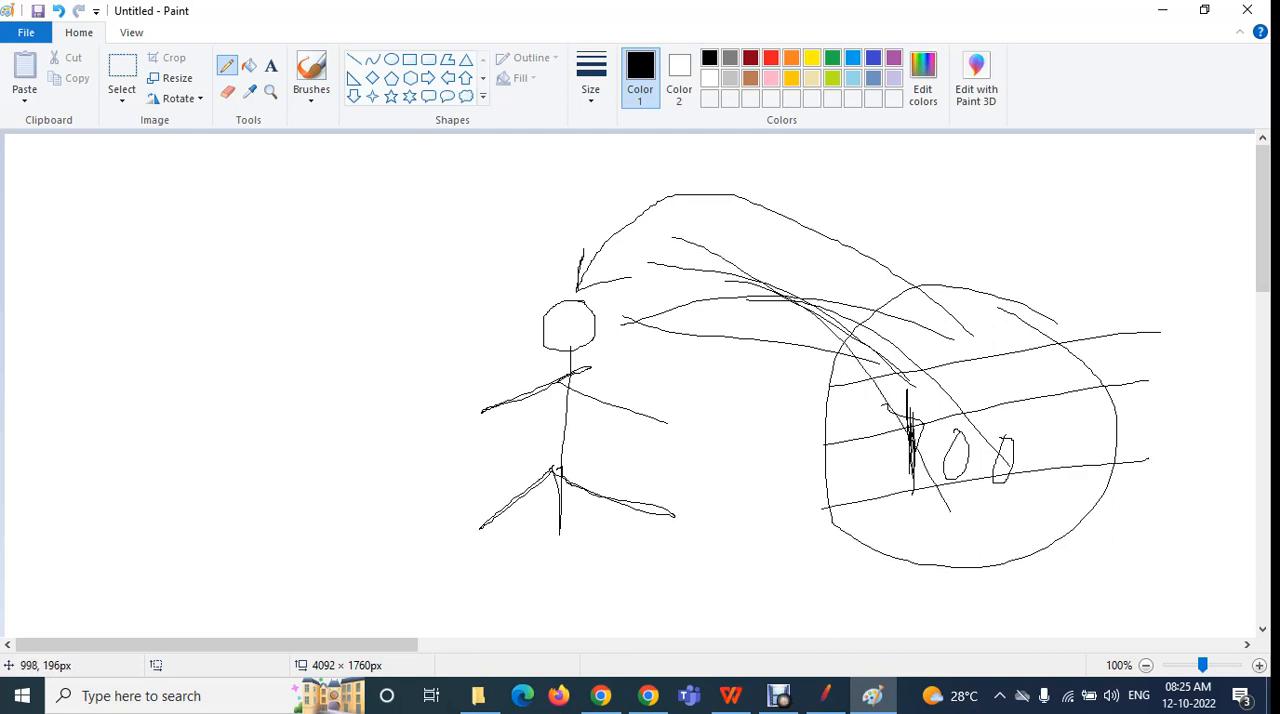
Draw four additional curved lines from the upper and middle bands of the 700 circle to the stick figure's head
{"action": "mouse_move", "coordinate": [928, 325]}
{"action": "left_mouse_down"}
{"action": "mouse_move", "coordinate": [678, 246]}
{"action": "mouse_move", "coordinate": [590, 282]}
{"action": "left_mouse_up"}
{"action": "mouse_move", "coordinate": [913, 414]}
{"action": "left_mouse_down"}
{"action": "mouse_move", "coordinate": [703, 258]}
{"action": "mouse_move", "coordinate": [614, 250]}
{"action": "left_mouse_up"}
{"action": "mouse_move", "coordinate": [956, 452]}
{"action": "left_mouse_down"}
{"action": "mouse_move", "coordinate": [650, 306]}
{"action": "mouse_move", "coordinate": [584, 302]}
{"action": "left_mouse_up"}
{"action": "mouse_move", "coordinate": [958, 448]}
{"action": "left_mouse_down"}
{"action": "mouse_move", "coordinate": [675, 274]}
{"action": "mouse_move", "coordinate": [609, 272]}
{"action": "left_mouse_up"}
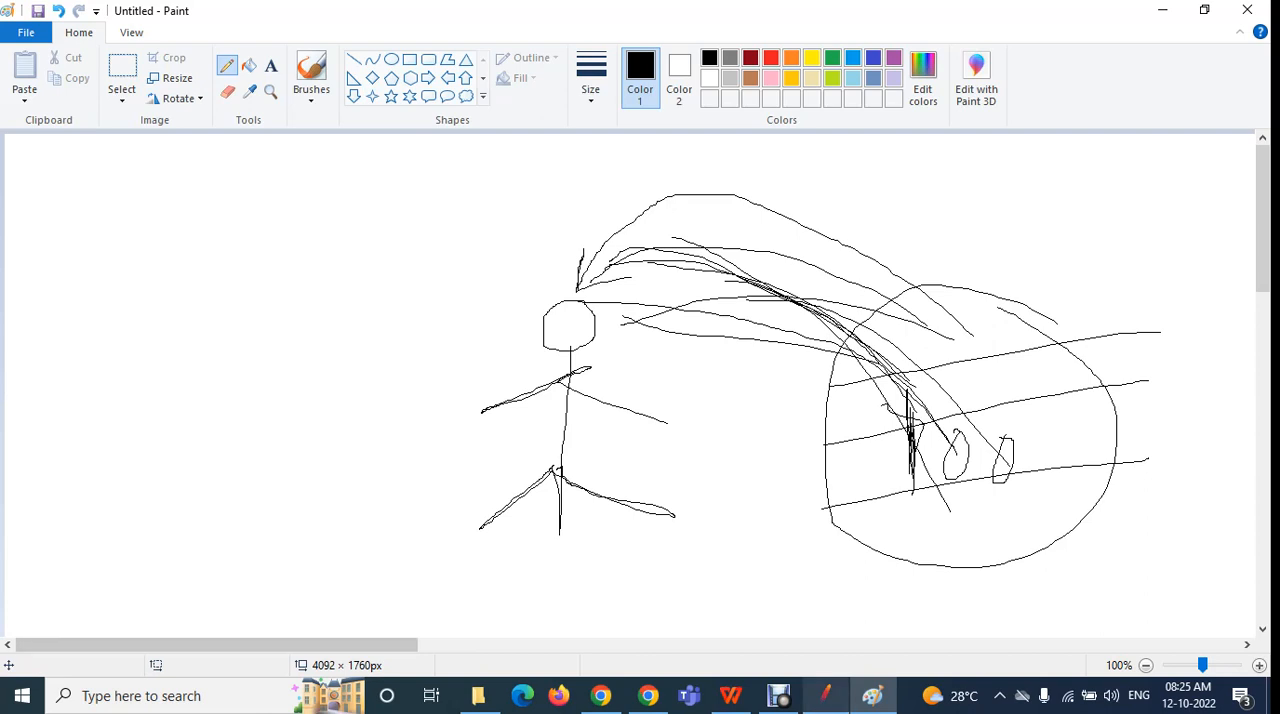
Switch to JMeter and highlight the number of threads value, followed by the ramp-up period value
{"action": "left_click", "coordinate": [826, 695]}
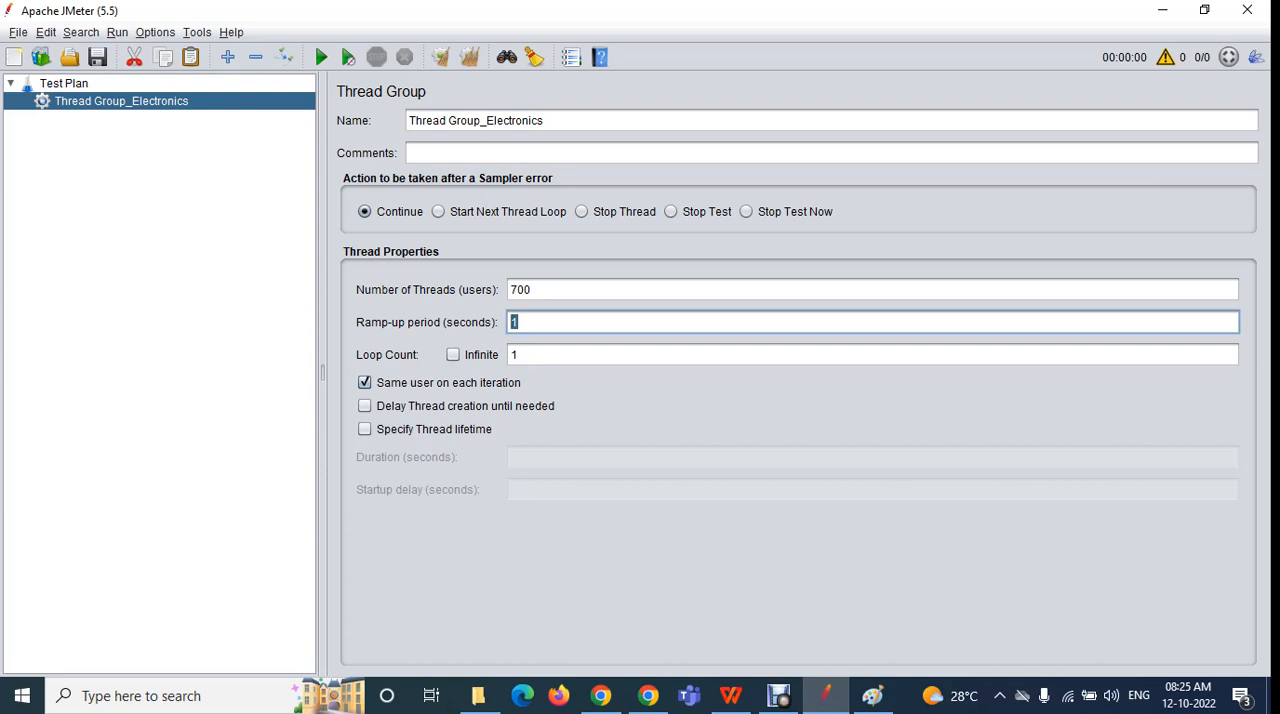
{"action": "left_click_drag", "start_coordinate": [534, 290], "coordinate": [509, 290]}
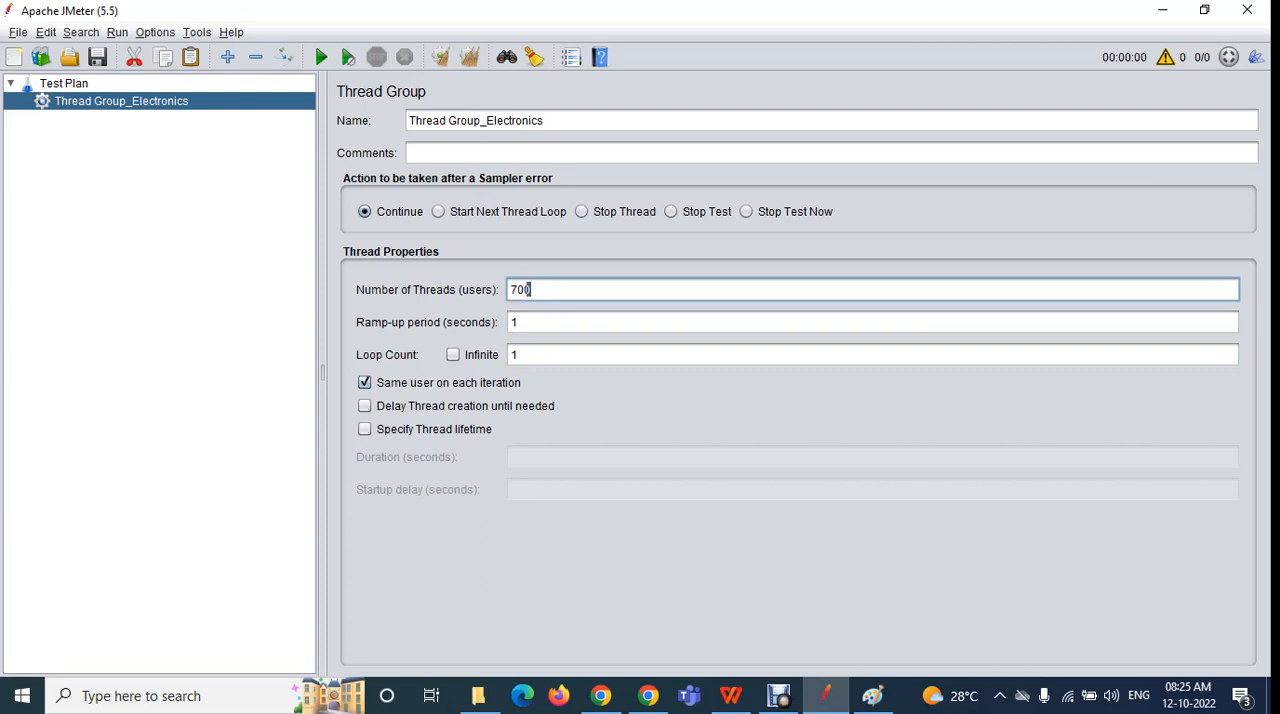
{"action": "left_click_drag", "start_coordinate": [520, 322], "coordinate": [510, 322]}
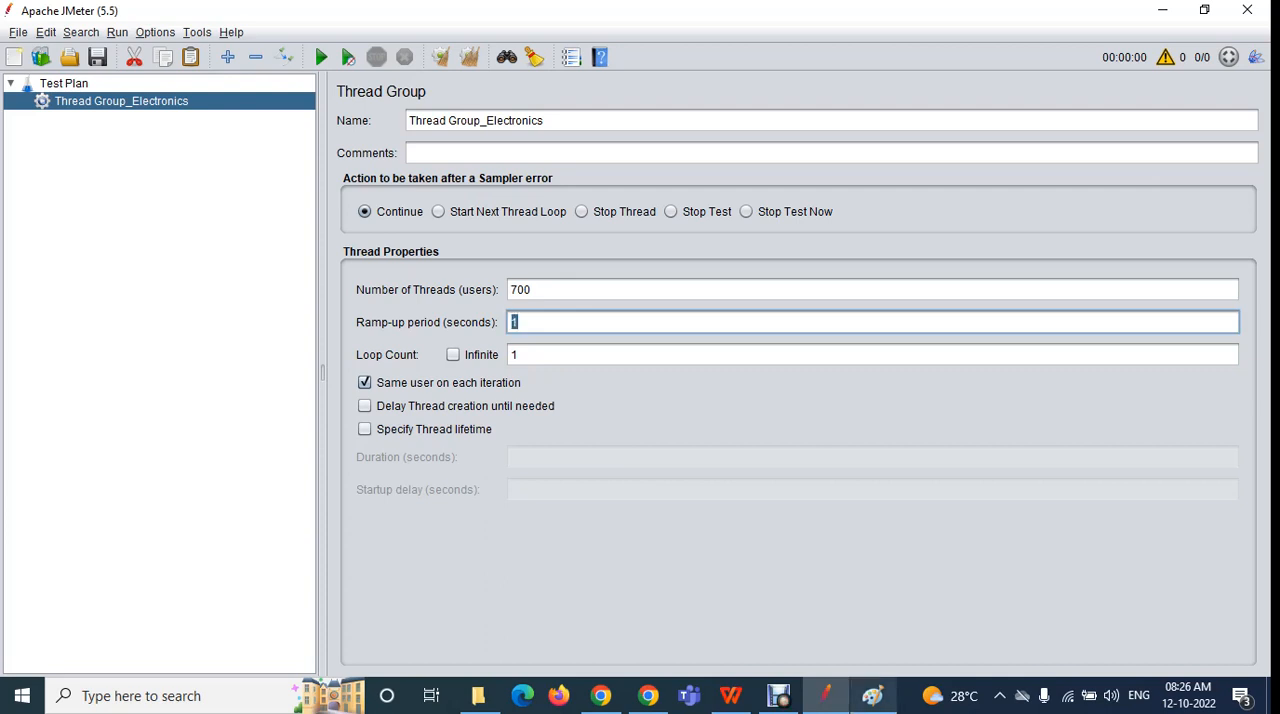
In Paint, create a text box of about 1013 × 326 px on a blank canvas area reading "Rampup time = 30% of the total users"
{"action": "left_click", "coordinate": [873, 695]}
{"action": "scroll", "coordinate": [489, 497], "scroll_direction": "down", "scroll_amount": 7}
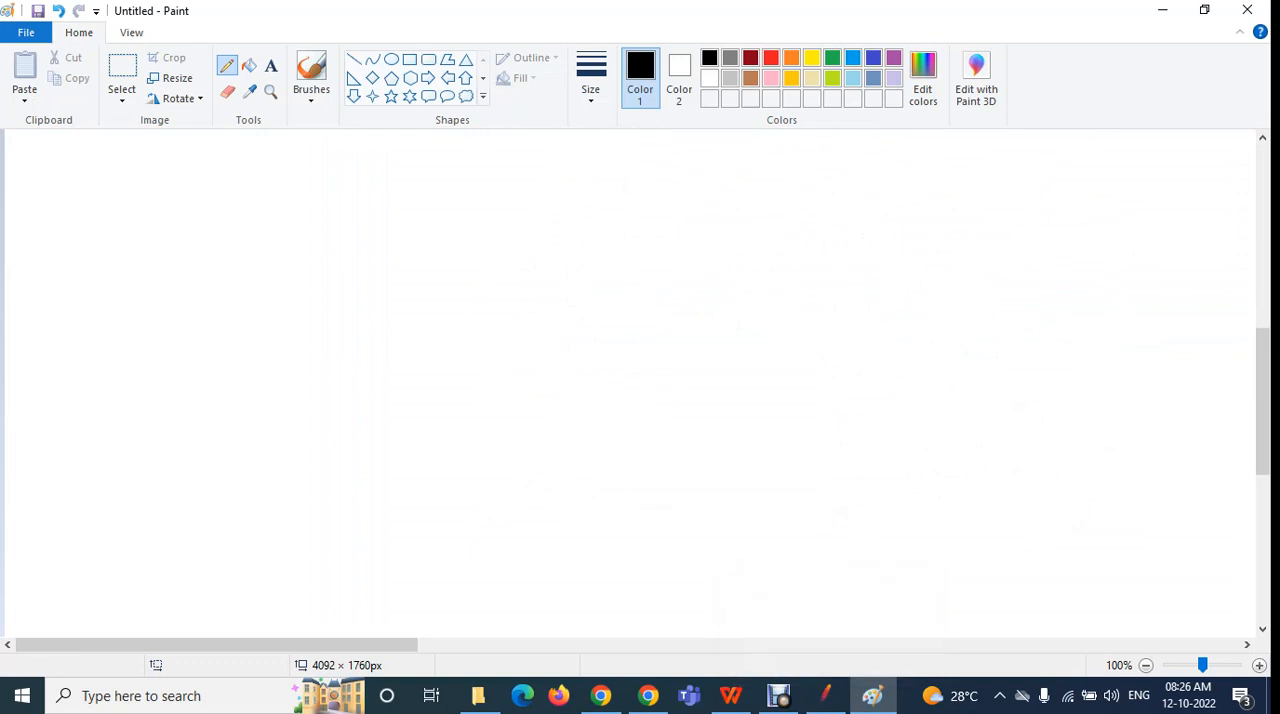
{"action": "left_click", "coordinate": [271, 65]}
{"action": "left_click_drag", "start_coordinate": [142, 228], "coordinate": [1088, 535]}
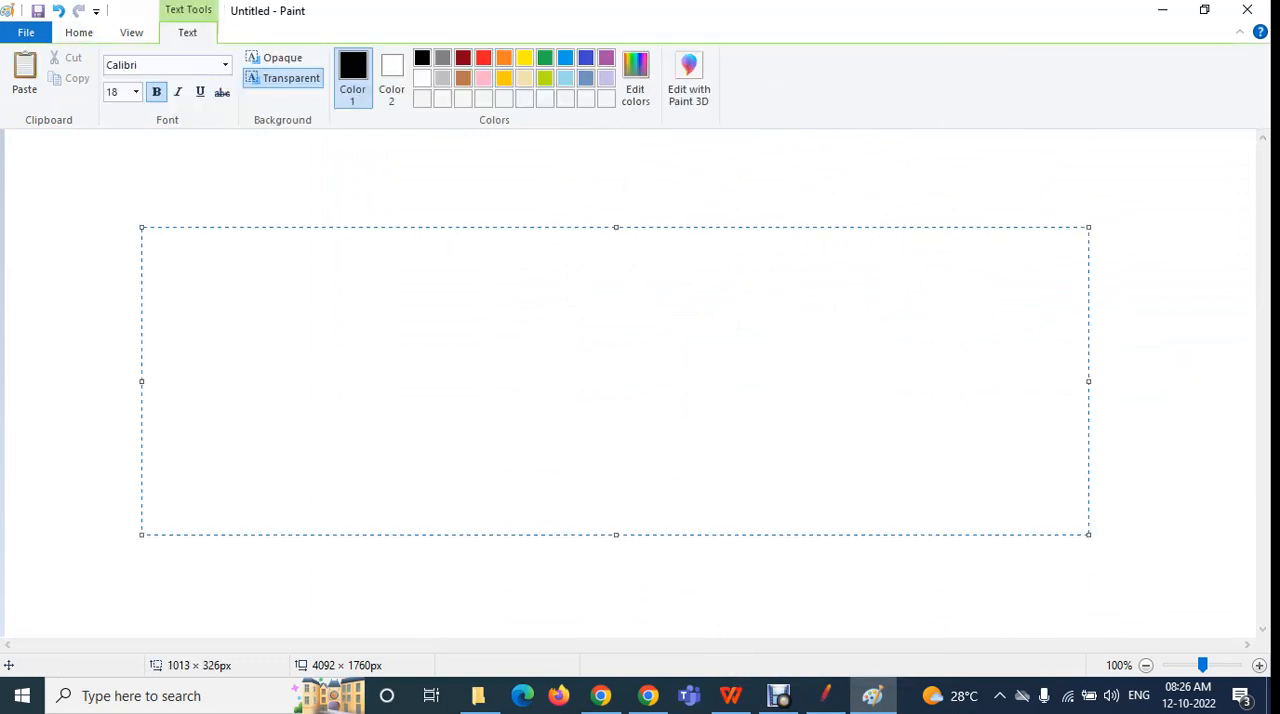
{"action": "type", "text": "Ramup"}
{"action": "key", "text": "BackSpace"}
{"action": "key", "text": "BackSpace"}
{"action": "key", "text": "BackSpace"}
{"action": "type", "text": "pup time = 30% of the total users"}
{"action": "key", "text": "Return"}
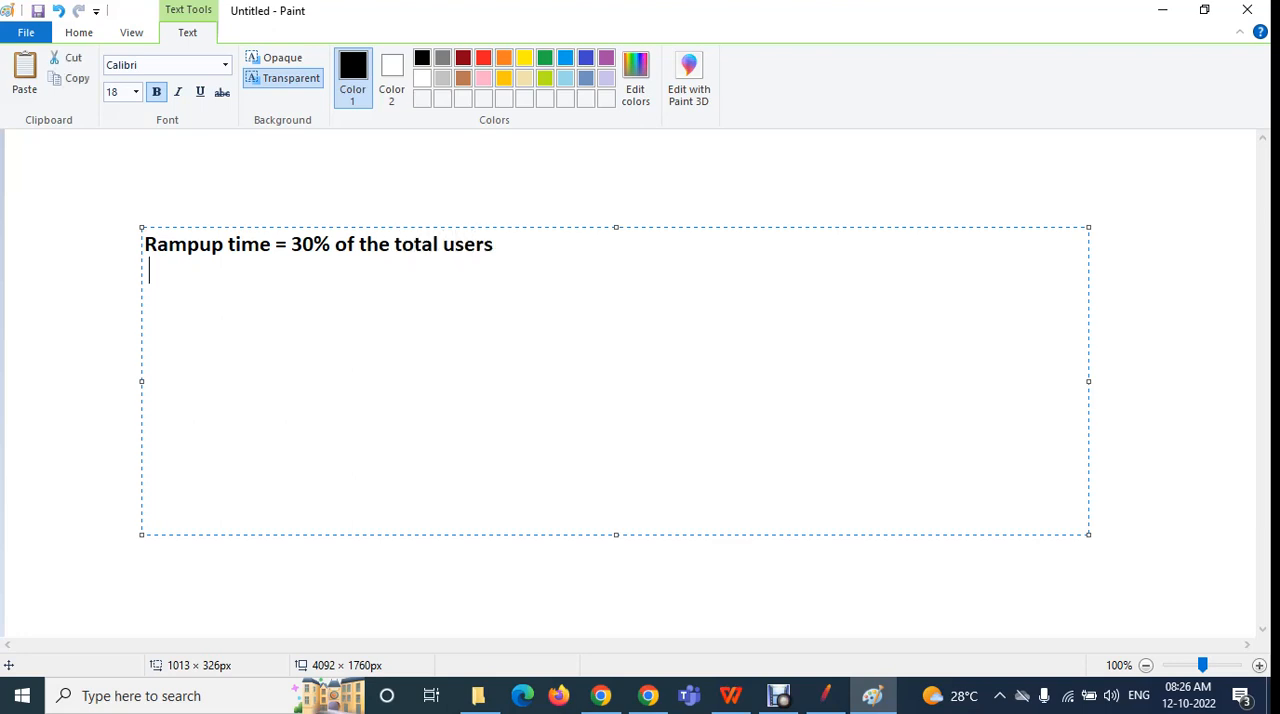
Add the line "= 0.3 X total users" beneath the ramp-up time formula, followed by a blank line
{"action": "type", "text": "= 0.3 X tot"}
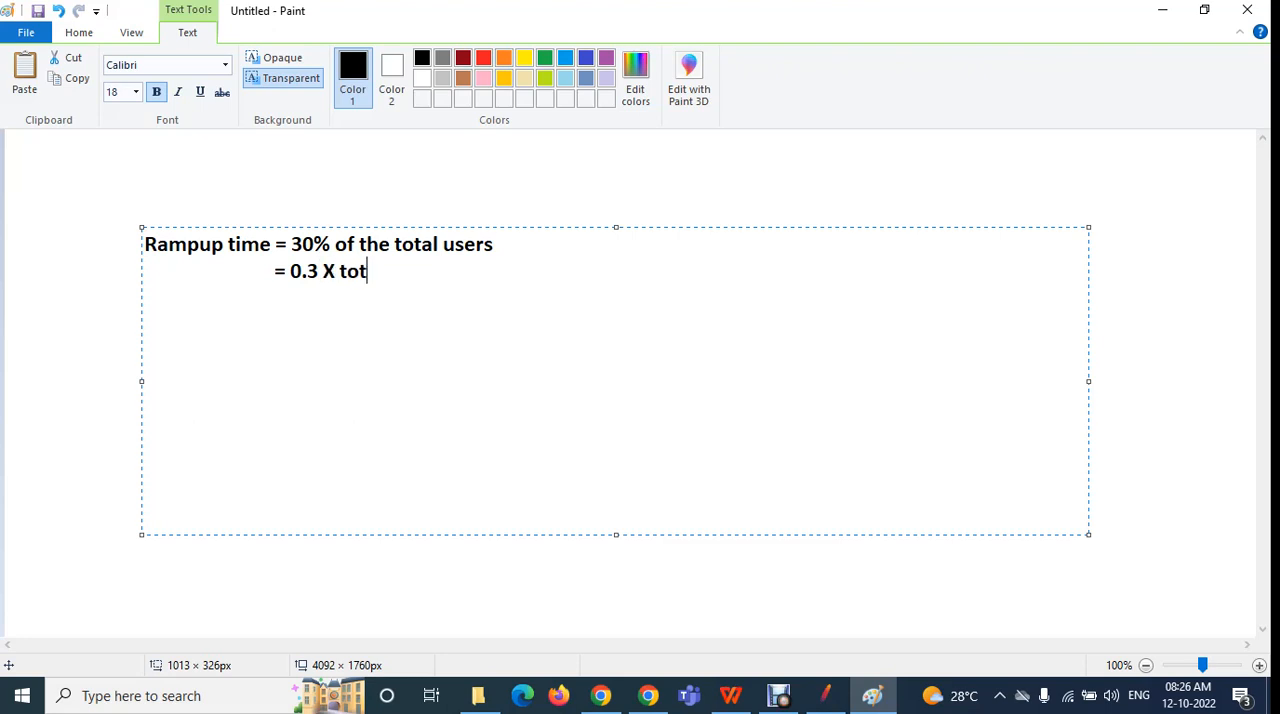
{"action": "type", "text": "al user s"}
{"action": "key", "text": "BackSpace"}
{"action": "key", "text": "BackSpace"}
{"action": "type", "text": "s"}
{"action": "key", "text": "Return"}
{"action": "key", "text": "Return"}
Add the line "total users = 700" to the text box
{"action": "type", "text": "total users "}
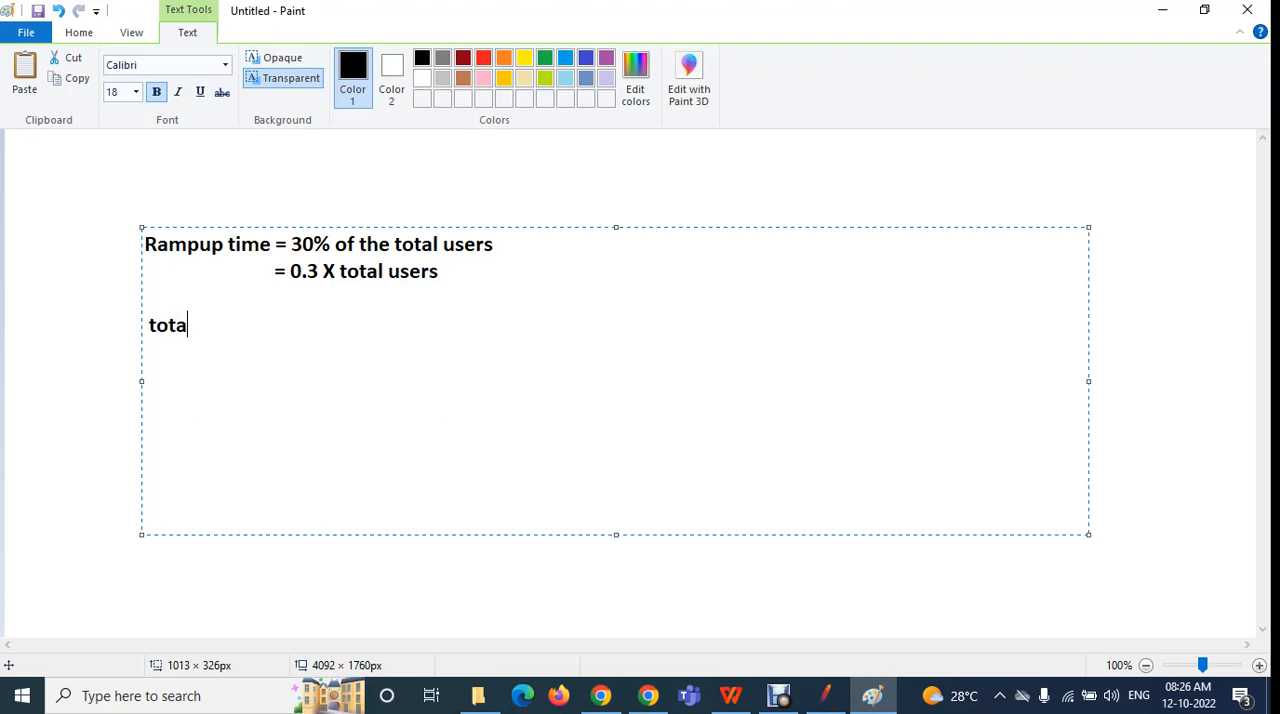
{"action": "type", "text": "= 700  "}
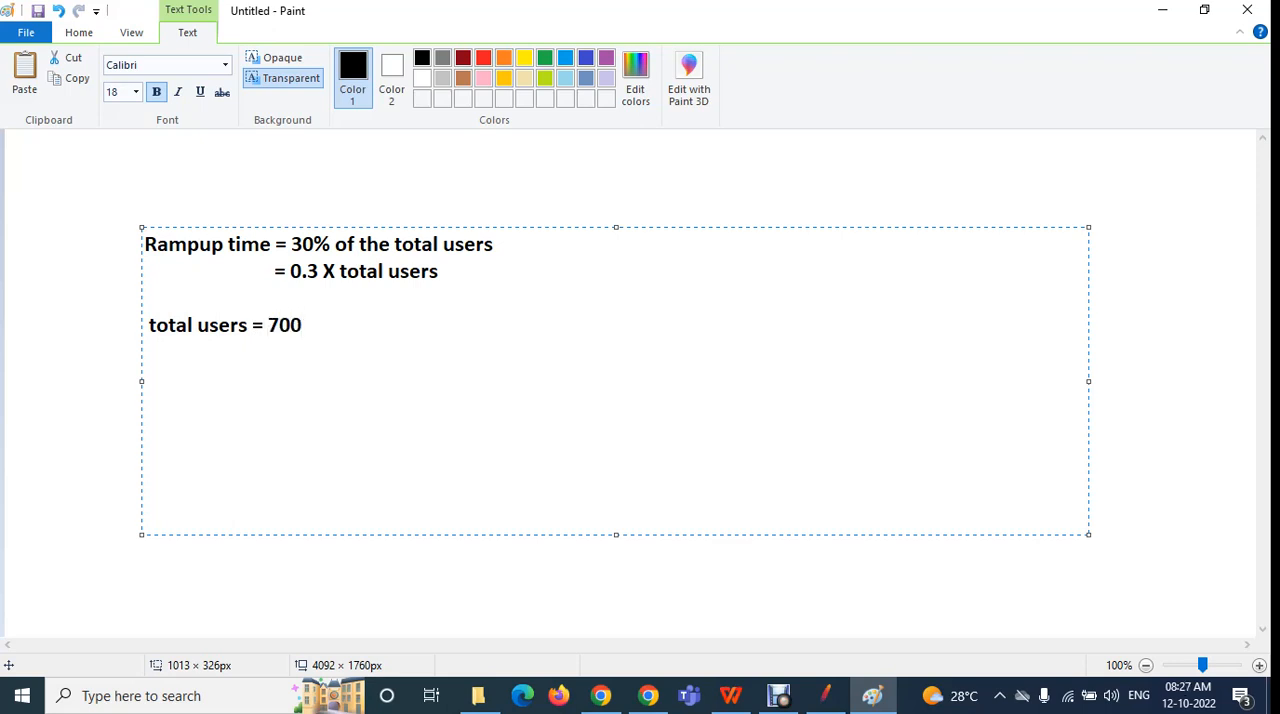
{"action": "type", "text": "ramup "}
{"action": "type", "text": "t"}
Add the line "rampup time = 0.3 X 700 = 210 sec" below the total users line
{"action": "key", "text": "BackSpace"}
{"action": "key", "text": "BackSpace"}
{"action": "key", "text": "BackSpace"}
{"action": "key", "text": "BackSpace"}
{"action": "type", "text": "pup time = "}
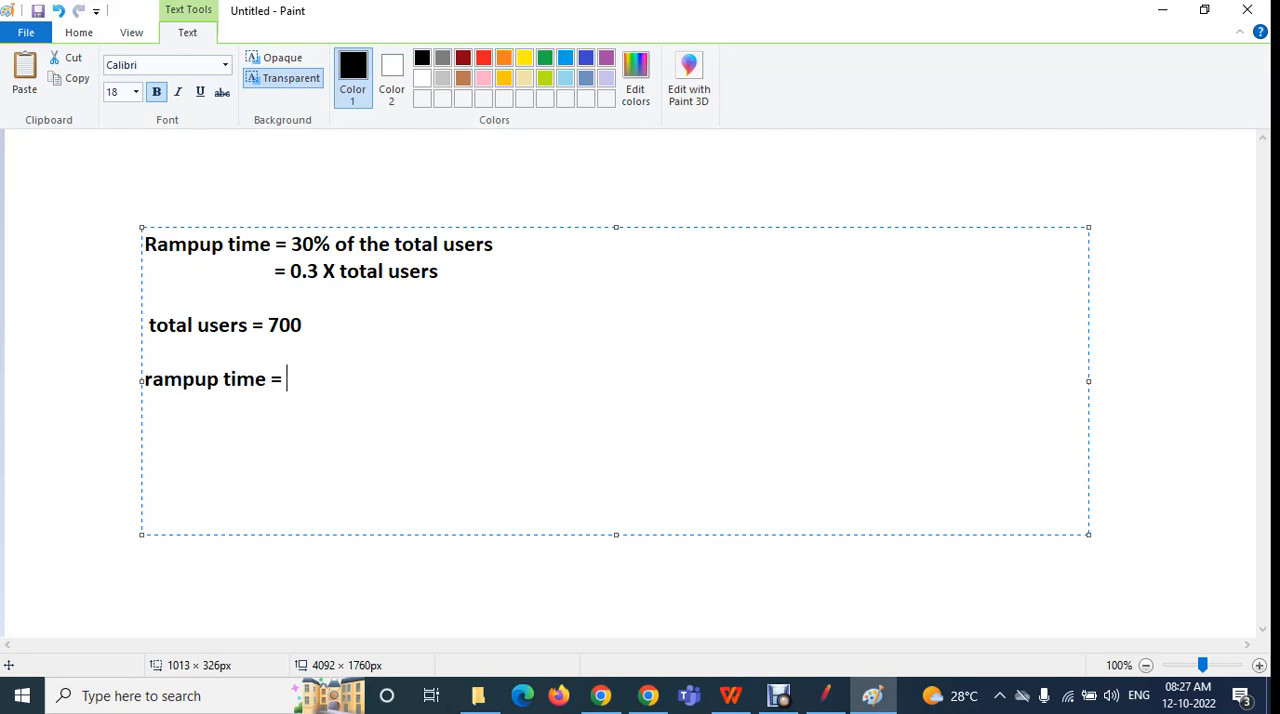
{"action": "type", "text": "0.3 X 700 = 2"}
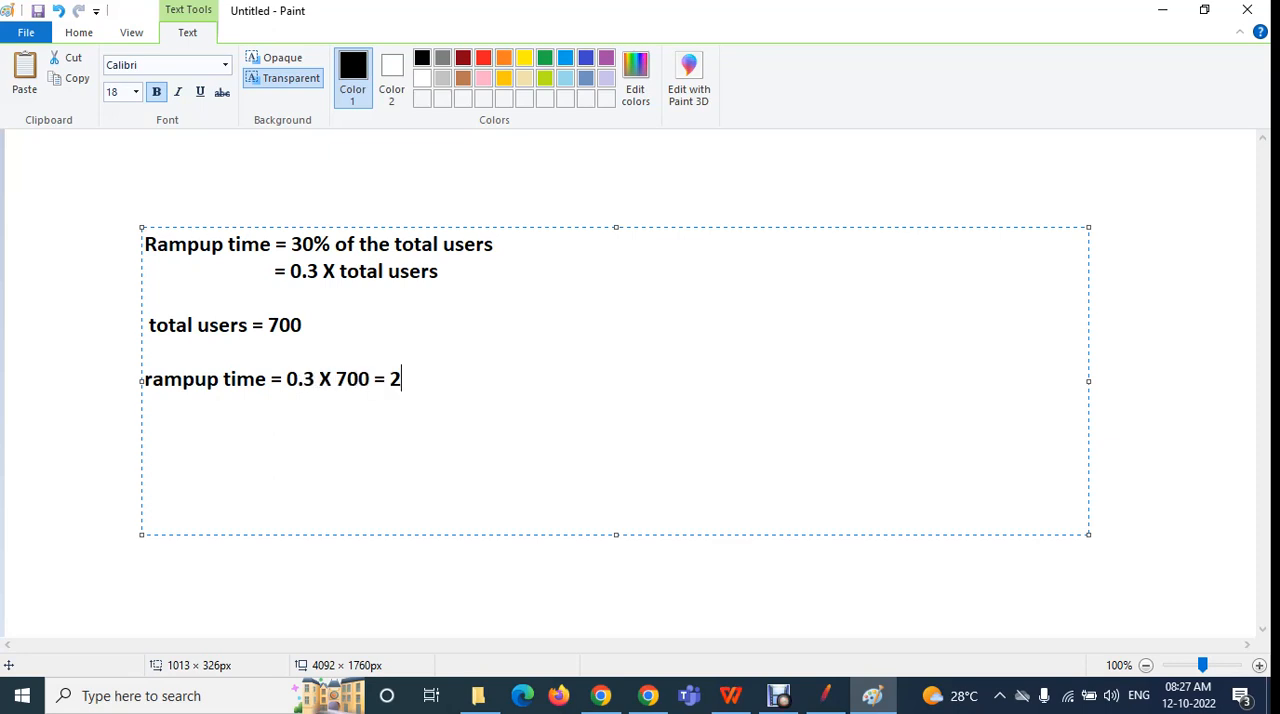
{"action": "type", "text": "10 se c"}
Highlight the "= 210 sec" part of the ramp-up time calculation
{"action": "key", "text": "ctrl+Left"}
{"action": "key", "text": "ctrl+shift+Left"}
{"action": "key", "text": "End"}
{"action": "key", "text": "shift+Left"}
{"action": "key", "text": "shift+Left"}
{"action": "key", "text": "shift+Left"}
{"action": "key", "text": "shift+Left"}
{"action": "key", "text": "shift+Left"}
{"action": "key", "text": "shift+Left"}
{"action": "key", "text": "shift+Left"}
{"action": "key", "text": "shift+Left"}
{"action": "key", "text": "shift+Left"}
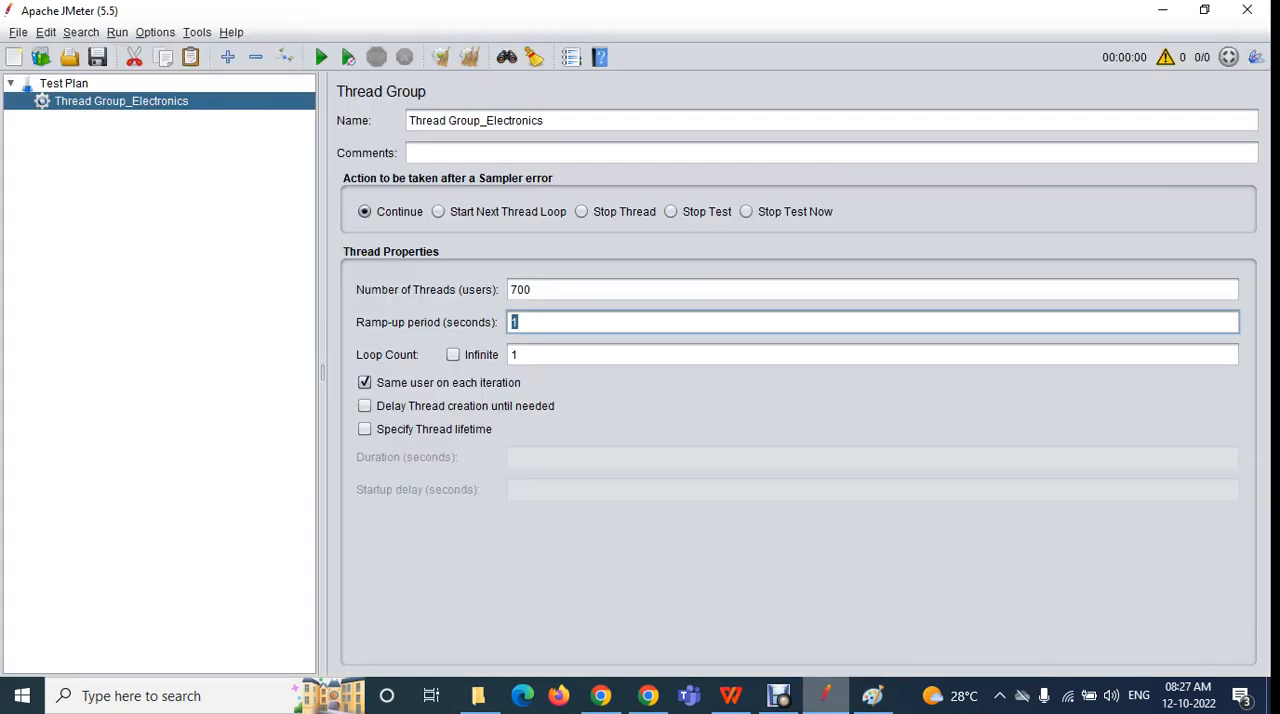
Switch to JMeter, set the thread group's ramp-up period to 210 seconds and select the entered value
{"action": "left_click", "coordinate": [826, 695]}
{"action": "type", "text": "210"}
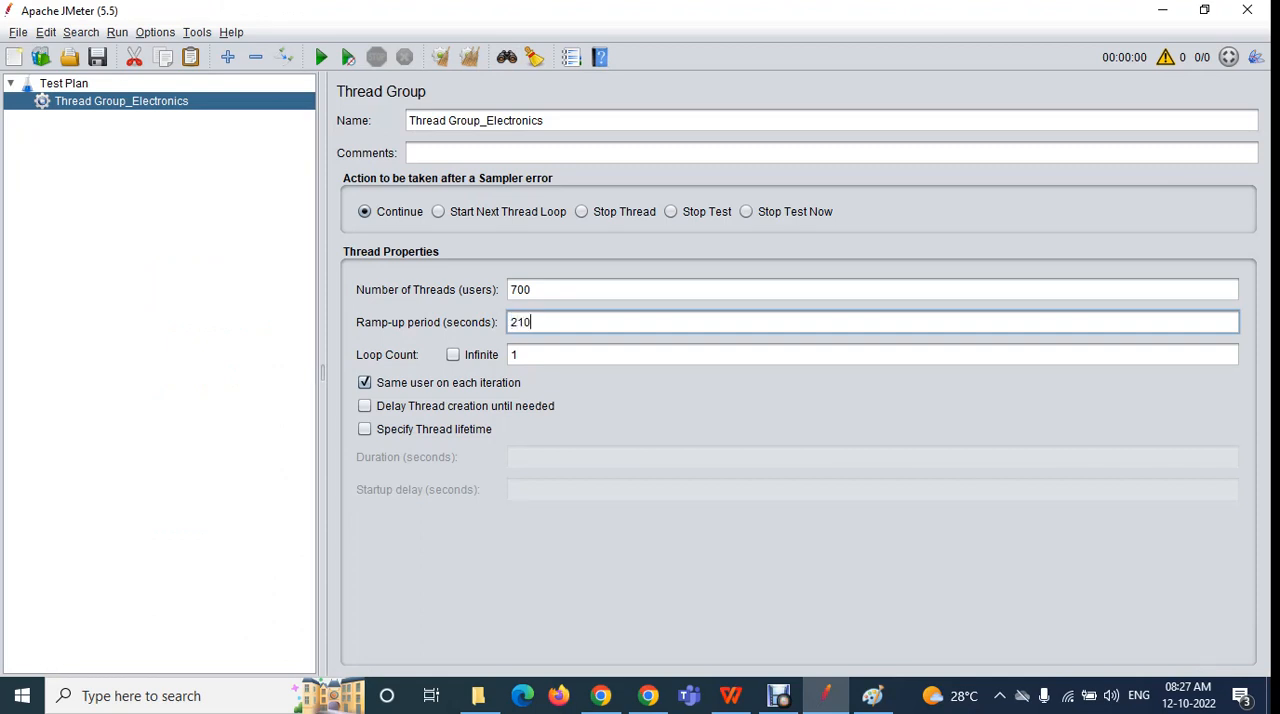
{"action": "type", "text": "sec"}
{"action": "key", "text": "BackSpace"}
{"action": "key", "text": "BackSpace"}
{"action": "key", "text": "BackSpace"}
{"action": "key", "text": "shift+Left"}
{"action": "key", "text": "shift+Left"}
{"action": "key", "text": "shift+Left"}
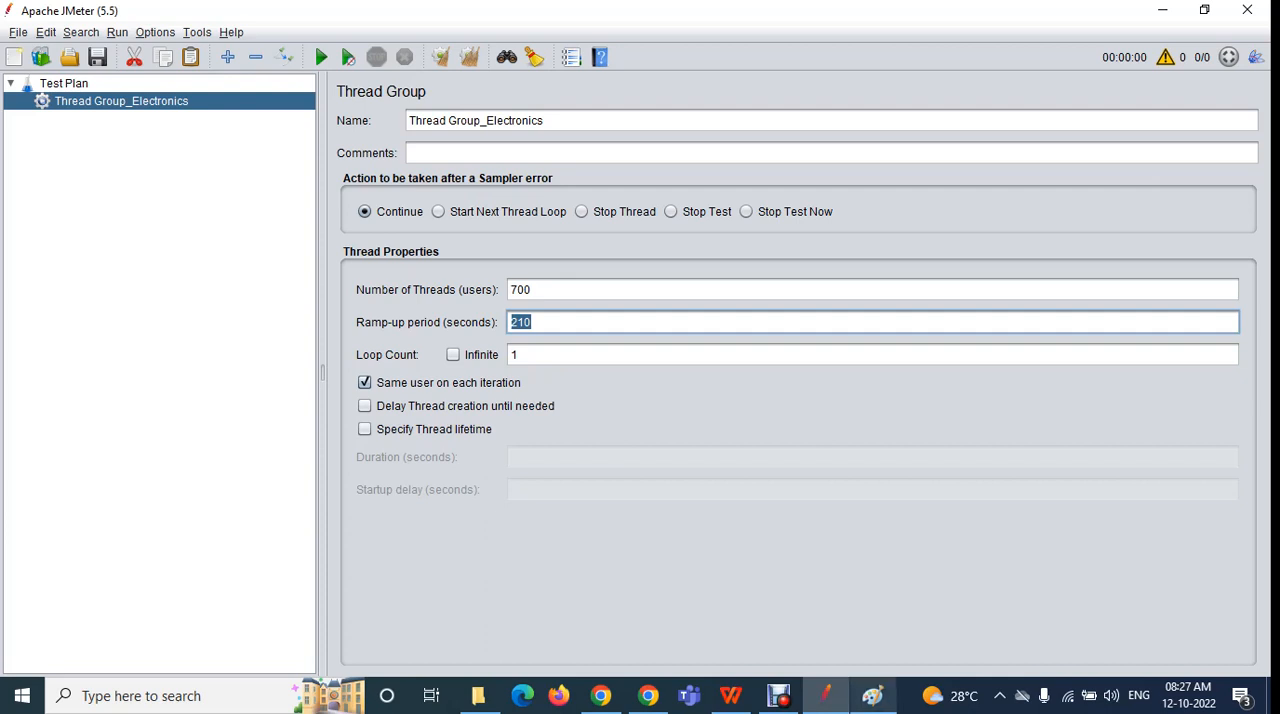
Review the ramp-up calculation in Paint, then return to JMeter and reselect the ramp-up period value
{"action": "left_click", "coordinate": [872, 695]}
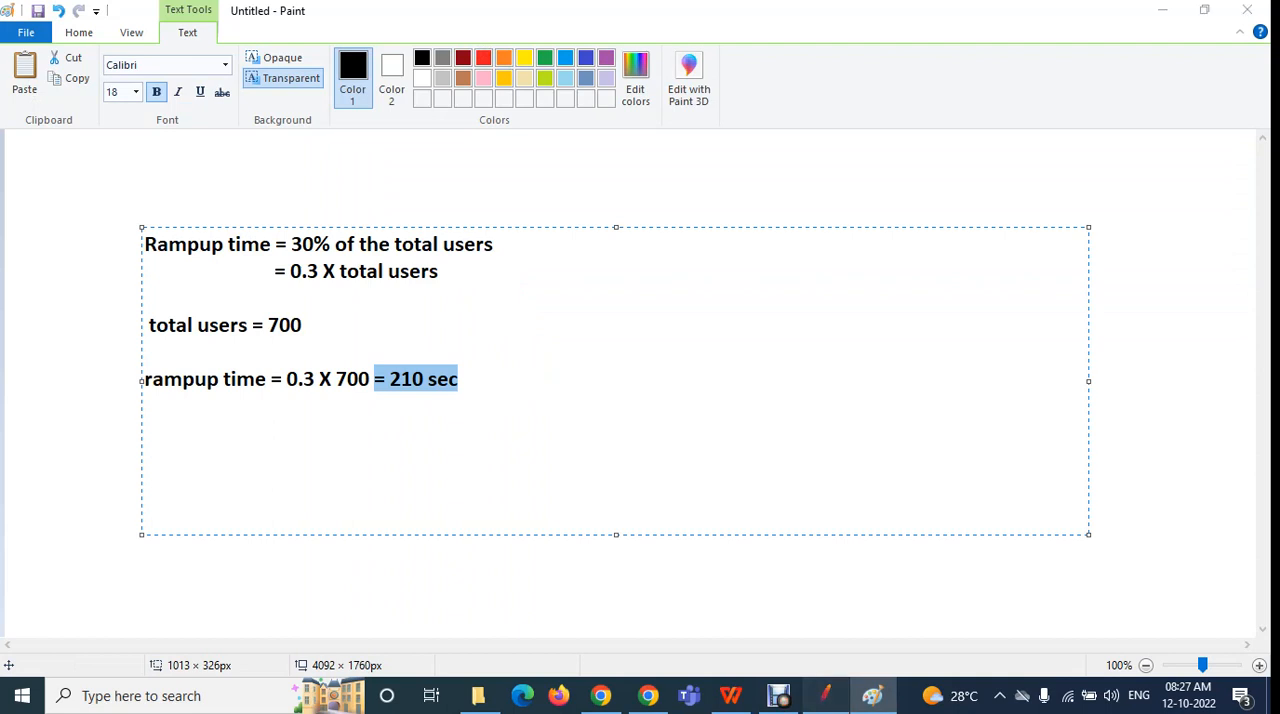
{"action": "left_click", "coordinate": [825, 695]}
{"action": "left_click", "coordinate": [532, 322]}
{"action": "double_click", "coordinate": [531, 322]}
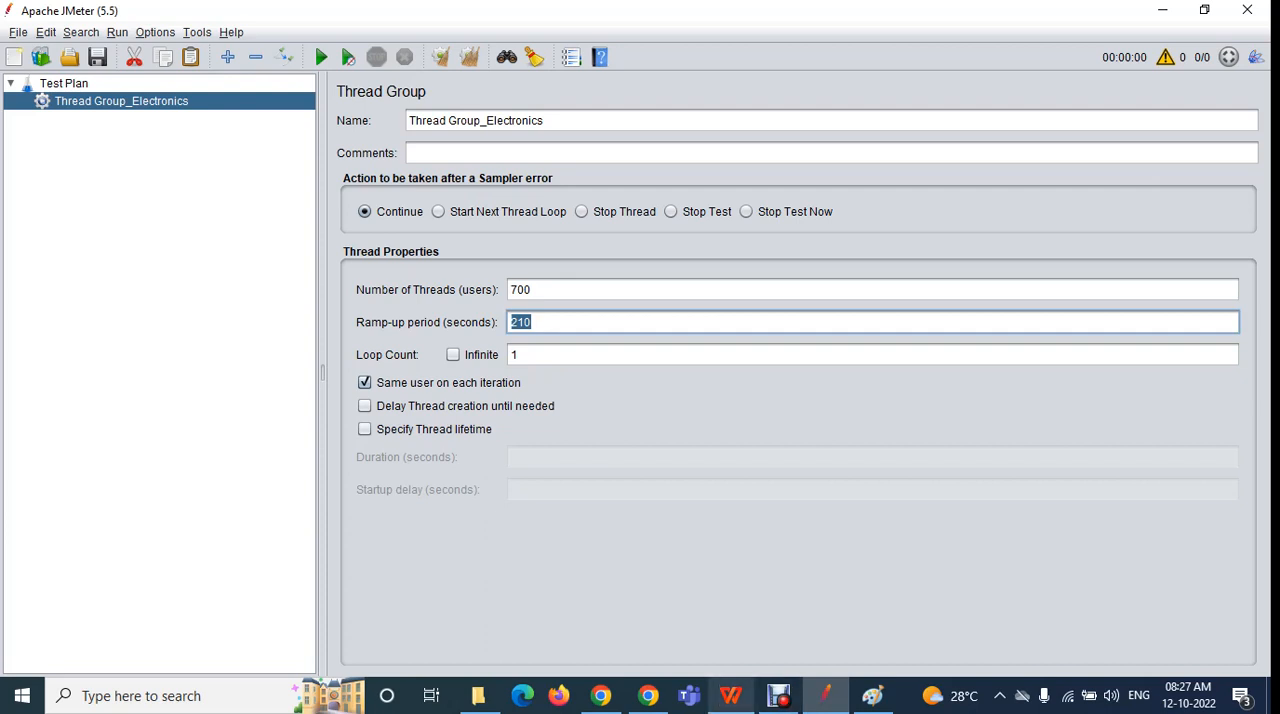
Switch to Paint and use the Pencil to draw a black circle with a short horizontal line across its edge, below the ramp-up calculation
{"action": "left_click", "coordinate": [873, 695]}
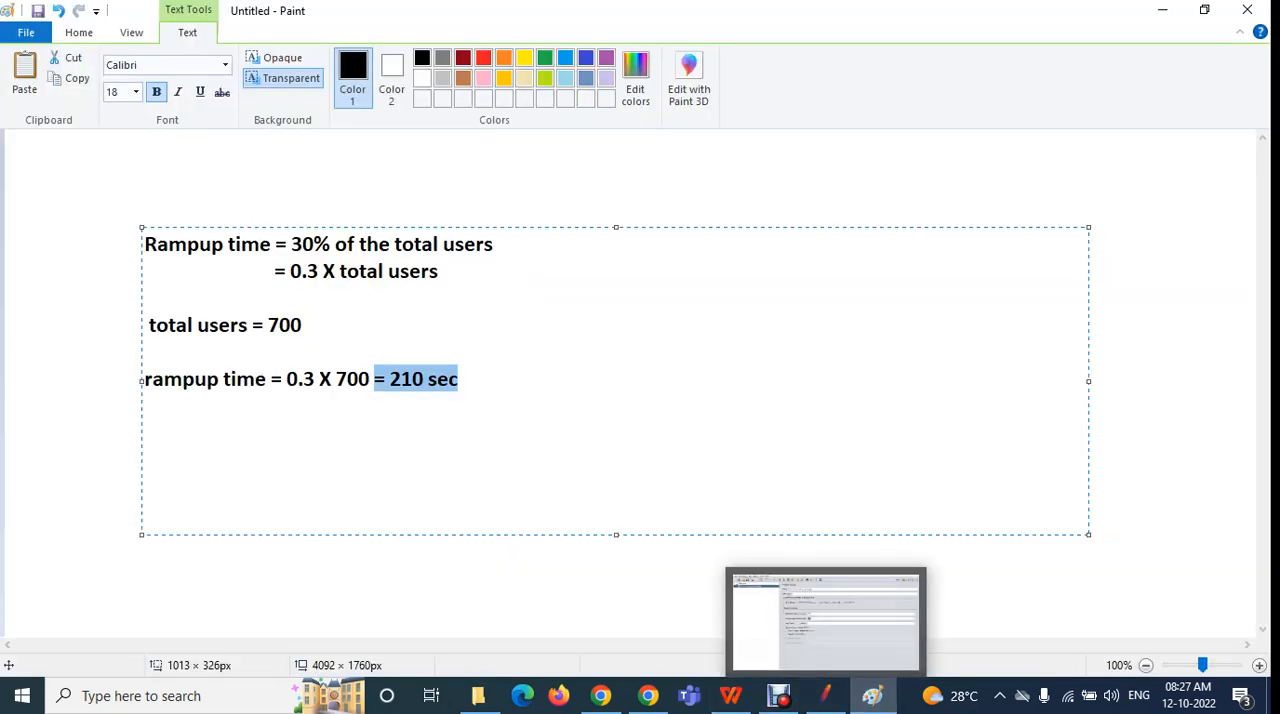
{"action": "left_click", "coordinate": [491, 562]}
{"action": "scroll", "coordinate": [491, 562], "scroll_direction": "down", "scroll_amount": 3}
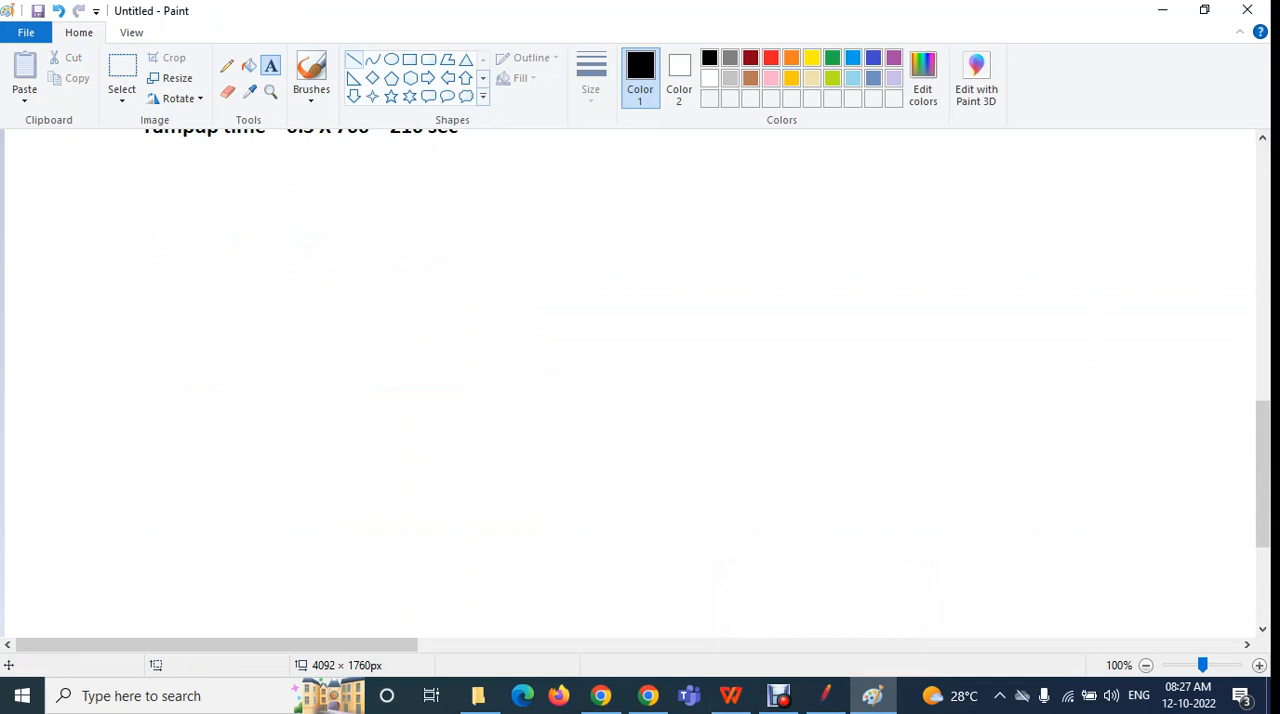
{"action": "left_click", "coordinate": [227, 65]}
{"action": "mouse_move", "coordinate": [666, 306]}
{"action": "left_mouse_down"}
{"action": "mouse_move", "coordinate": [478, 364]}
{"action": "mouse_move", "coordinate": [530, 510]}
{"action": "mouse_move", "coordinate": [697, 458]}
{"action": "mouse_move", "coordinate": [687, 323]}
{"action": "mouse_move", "coordinate": [665, 303]}
{"action": "left_mouse_up"}
{"action": "mouse_move", "coordinate": [711, 413]}
{"action": "left_mouse_down"}
{"action": "mouse_move", "coordinate": [744, 414]}
{"action": "mouse_move", "coordinate": [672, 420]}
{"action": "mouse_move", "coordinate": [790, 414]}
{"action": "left_mouse_up"}
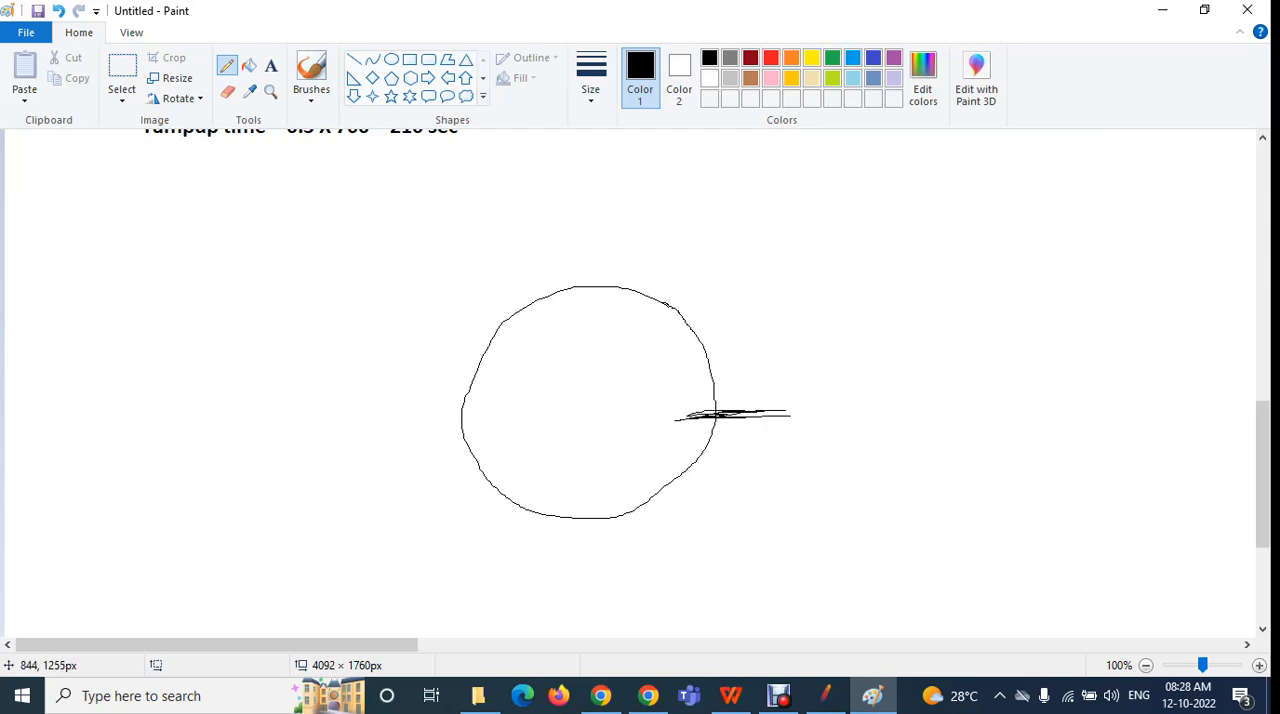
In red, write the letter B beside the horizontal line and draw a larger loop around the black circle starting at that line
{"action": "left_click", "coordinate": [770, 57]}
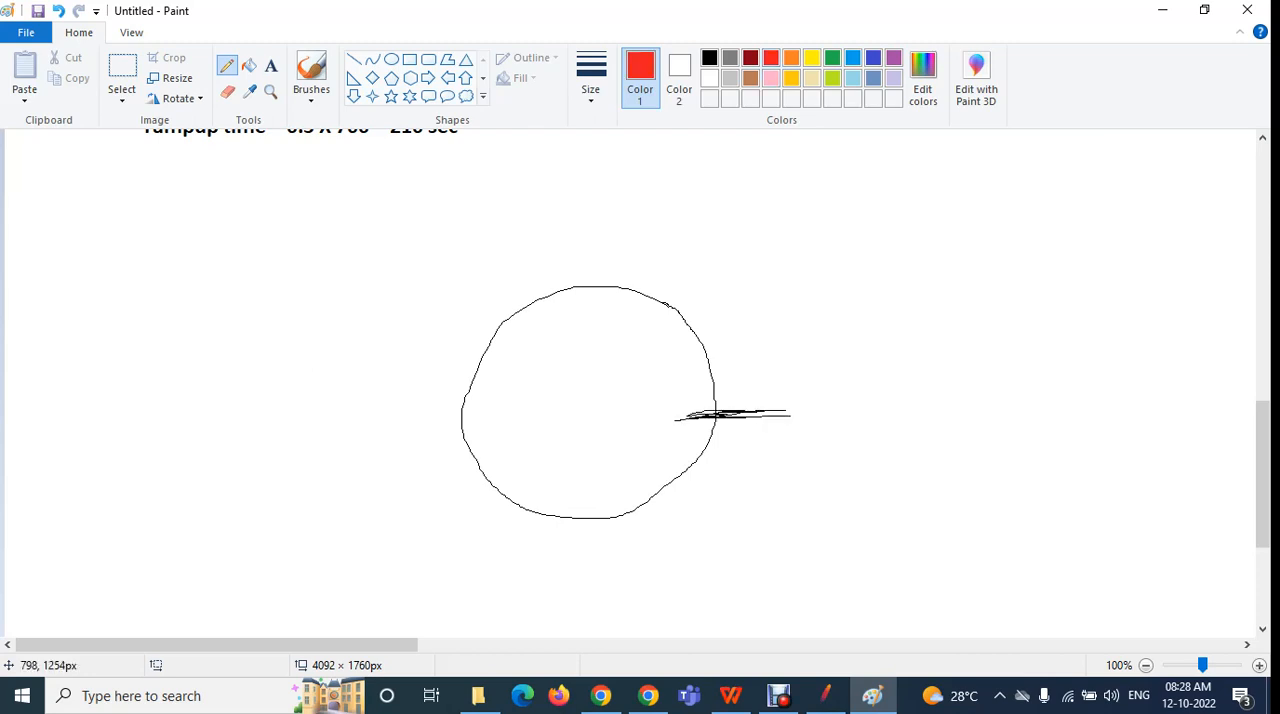
{"action": "mouse_move", "coordinate": [818, 408]}
{"action": "left_mouse_down"}
{"action": "mouse_move", "coordinate": [816, 396]}
{"action": "mouse_move", "coordinate": [842, 414]}
{"action": "left_mouse_up"}
{"action": "mouse_move", "coordinate": [748, 408]}
{"action": "left_mouse_down"}
{"action": "mouse_move", "coordinate": [726, 320]}
{"action": "mouse_move", "coordinate": [544, 240]}
{"action": "mouse_move", "coordinate": [423, 398]}
{"action": "mouse_move", "coordinate": [462, 508]}
{"action": "mouse_move", "coordinate": [576, 561]}
{"action": "mouse_move", "coordinate": [706, 512]}
{"action": "mouse_move", "coordinate": [754, 414]}
{"action": "left_mouse_up"}
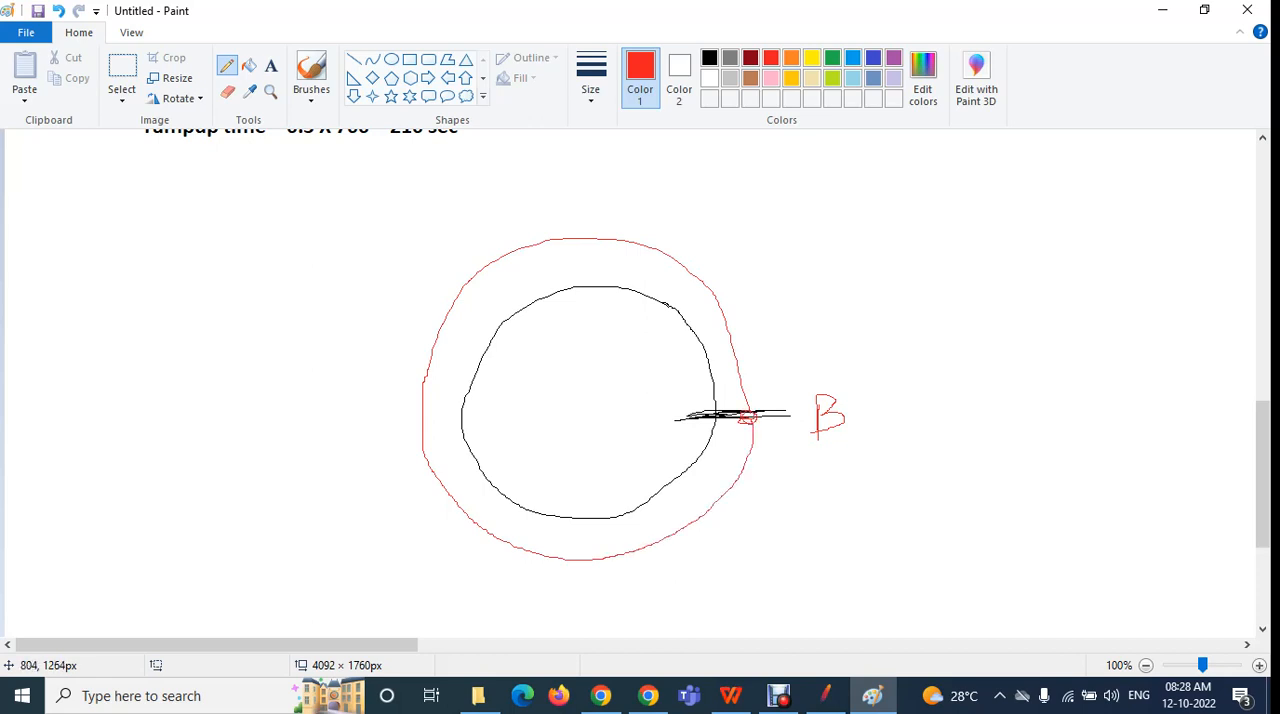
Add red scribbles and a diagonal line at the starting point near B, plus a second, wider red loop around the circles
{"action": "left_click_drag", "start_coordinate": [754, 412], "coordinate": [760, 424]}
{"action": "left_click_drag", "start_coordinate": [757, 415], "coordinate": [791, 381]}
{"action": "left_click_drag", "start_coordinate": [751, 422], "coordinate": [723, 447]}
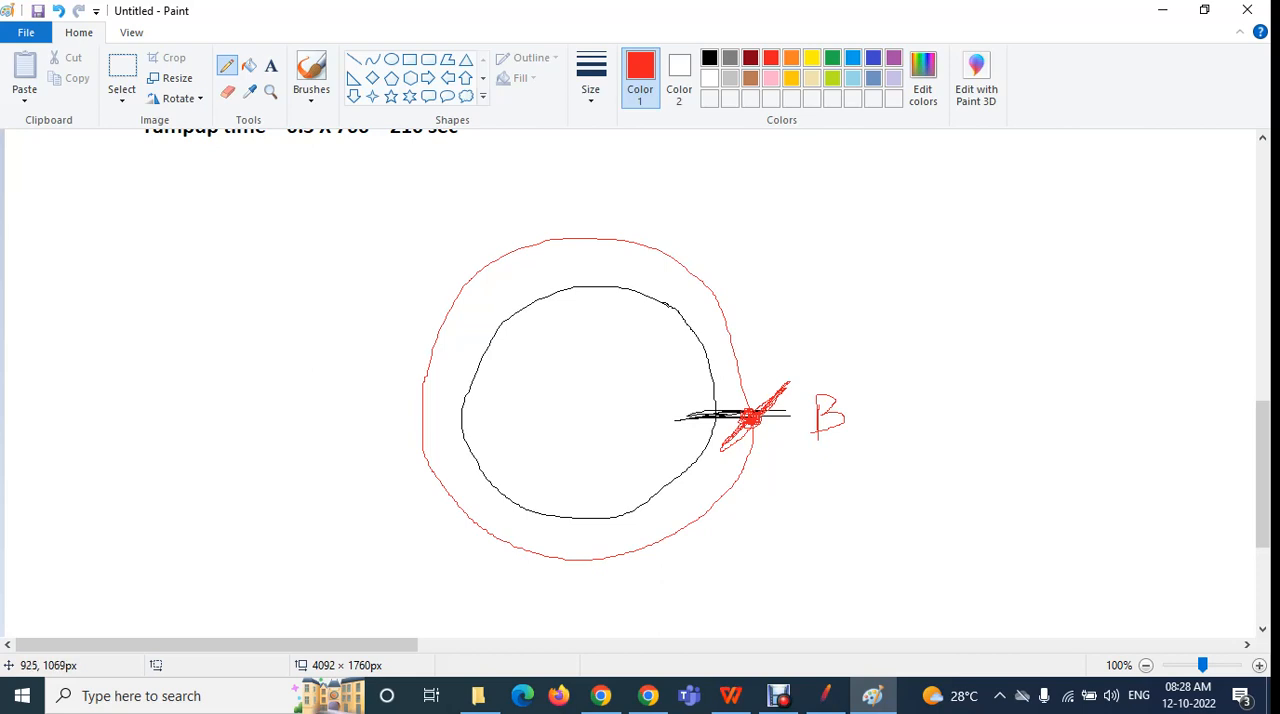
{"action": "mouse_move", "coordinate": [758, 410]}
{"action": "left_mouse_down"}
{"action": "mouse_move", "coordinate": [758, 382]}
{"action": "mouse_move", "coordinate": [688, 232]}
{"action": "mouse_move", "coordinate": [466, 237]}
{"action": "mouse_move", "coordinate": [389, 355]}
{"action": "mouse_move", "coordinate": [442, 577]}
{"action": "mouse_move", "coordinate": [630, 607]}
{"action": "mouse_move", "coordinate": [753, 466]}
{"action": "mouse_move", "coordinate": [758, 412]}
{"action": "mouse_move", "coordinate": [740, 404]}
{"action": "mouse_move", "coordinate": [760, 402]}
{"action": "mouse_move", "coordinate": [720, 412]}
{"action": "mouse_move", "coordinate": [873, 287]}
{"action": "mouse_move", "coordinate": [765, 405]}
{"action": "left_mouse_up"}
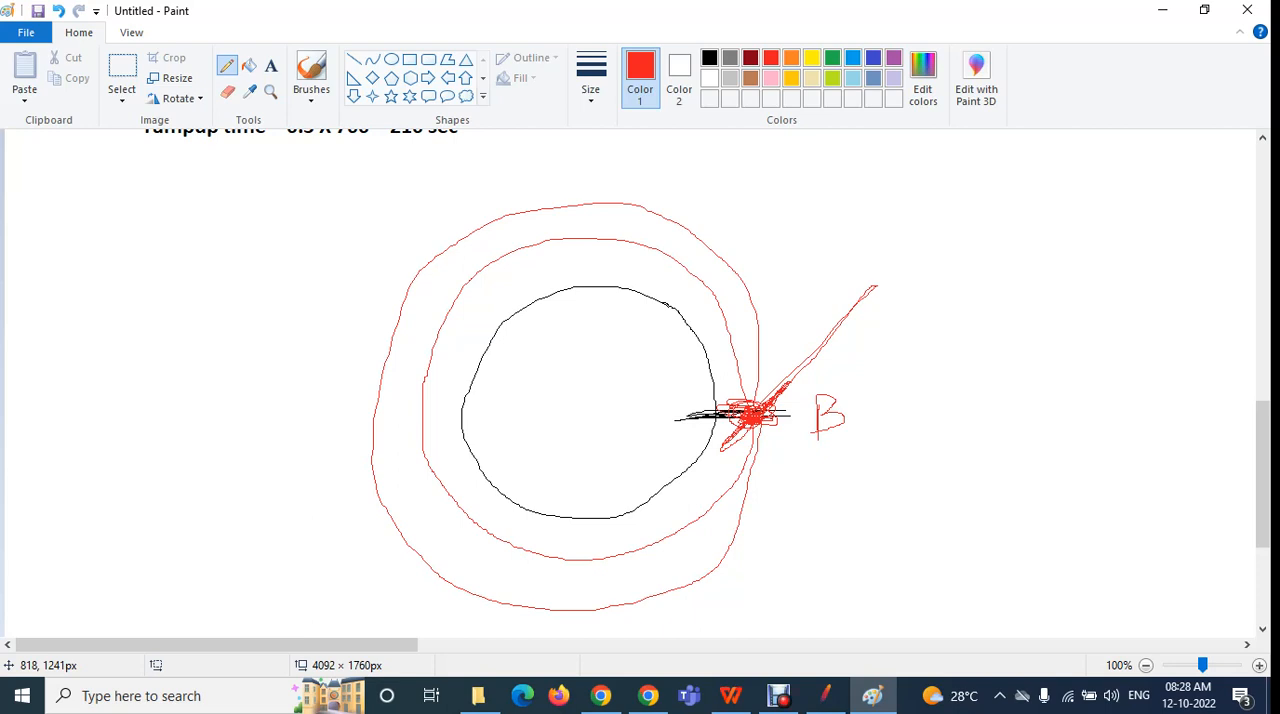
Switch to JMeter and set the thread group's number of threads to 1 and its ramp-up period to 1 second
{"action": "left_click", "coordinate": [826, 695]}
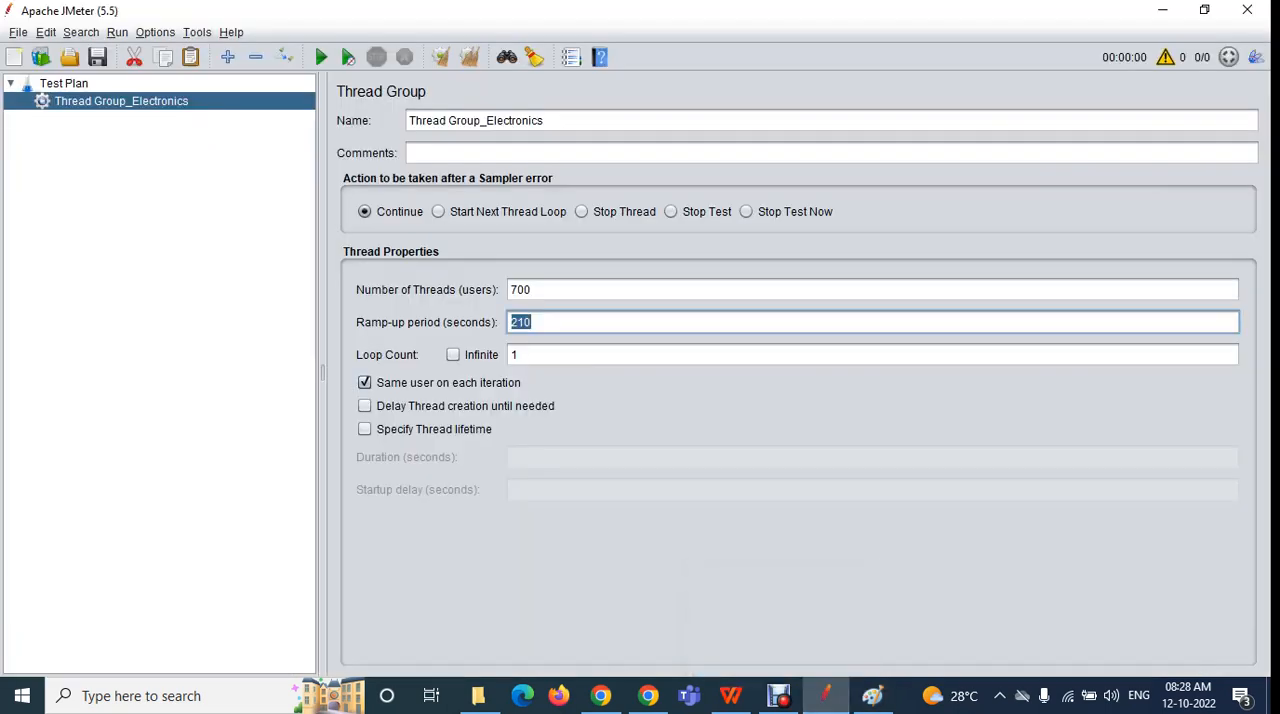
{"action": "key", "text": "Tab"}
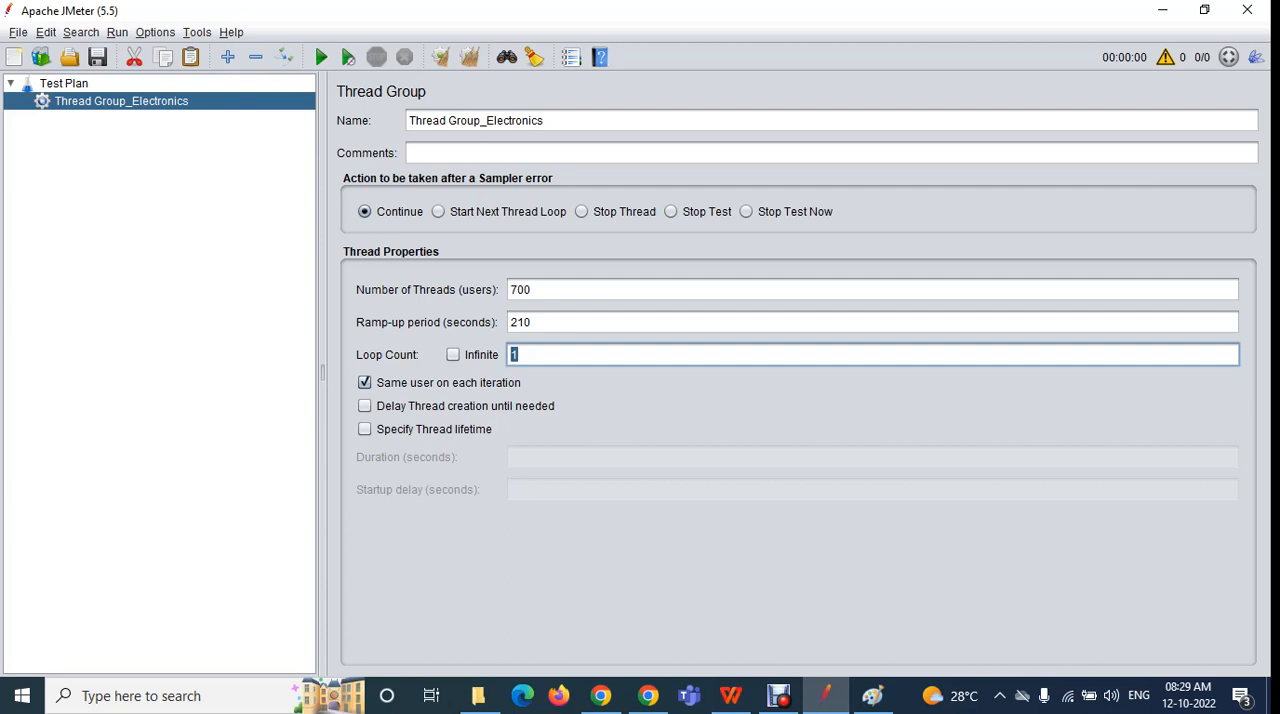
{"action": "double_click", "coordinate": [521, 290]}
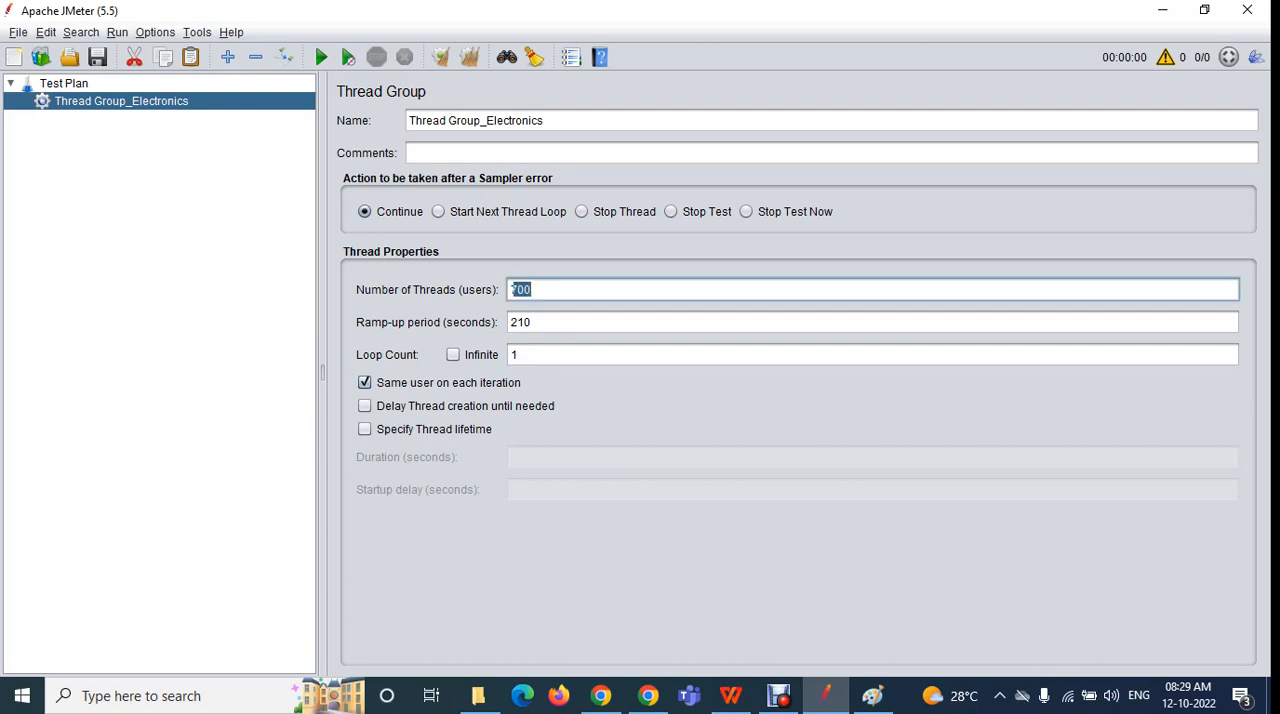
{"action": "key", "text": "BackSpace"}
{"action": "type", "text": "1"}
{"action": "double_click", "coordinate": [521, 322]}
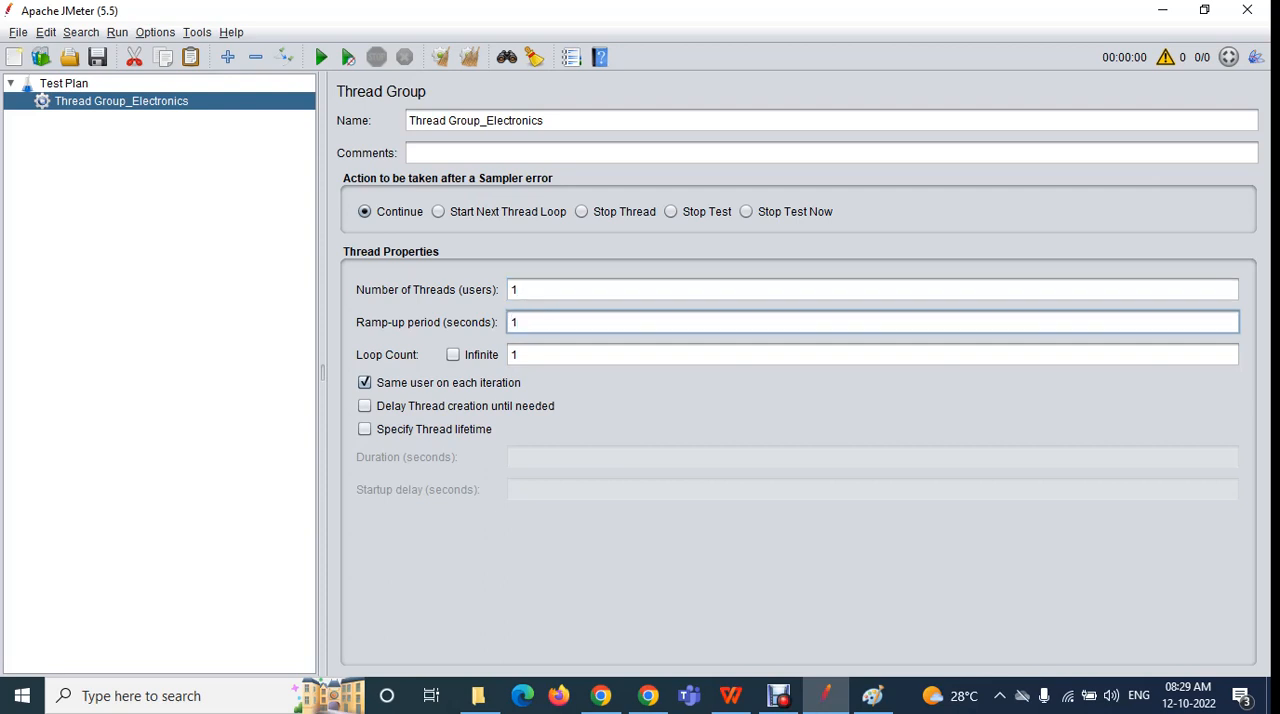
Add an HTTP Request sampler to Thread Group_Electronics and paste three copies of it into the group
{"action": "right_click", "coordinate": [56, 103]}
{"action": "mouse_move", "coordinate": [78, 117]}
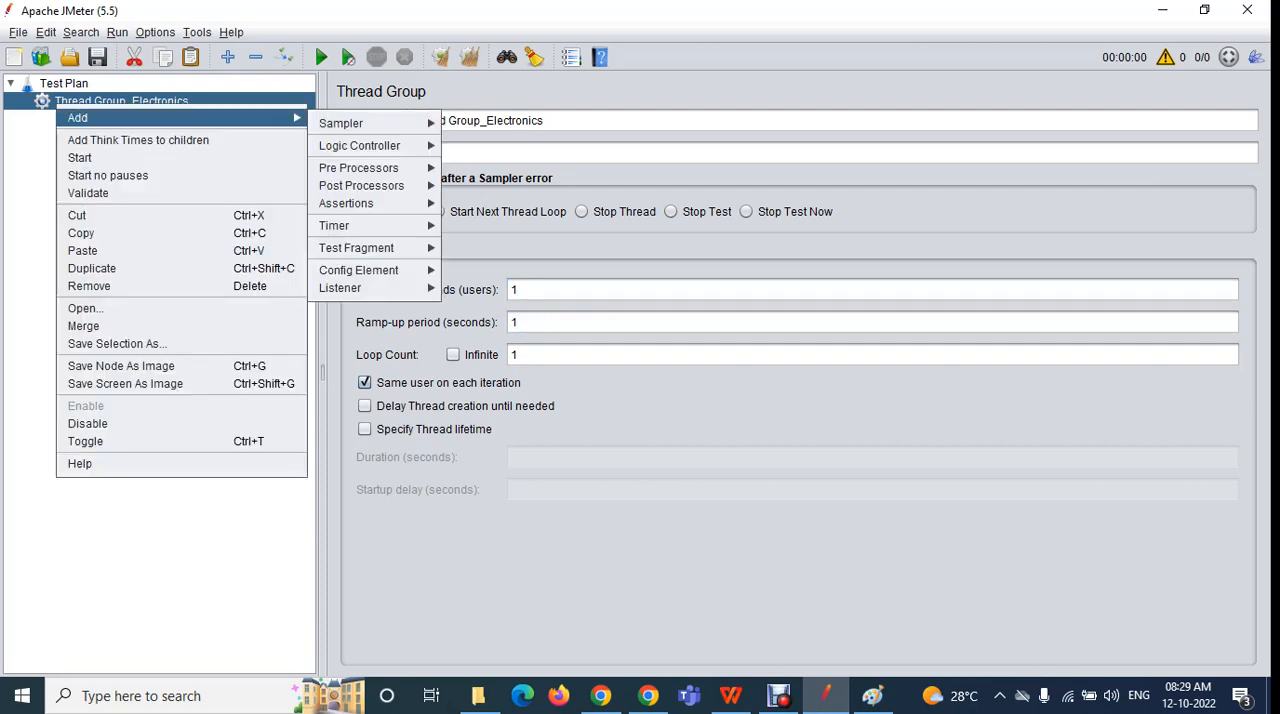
{"action": "mouse_move", "coordinate": [365, 120]}
{"action": "left_click", "coordinate": [500, 143]}
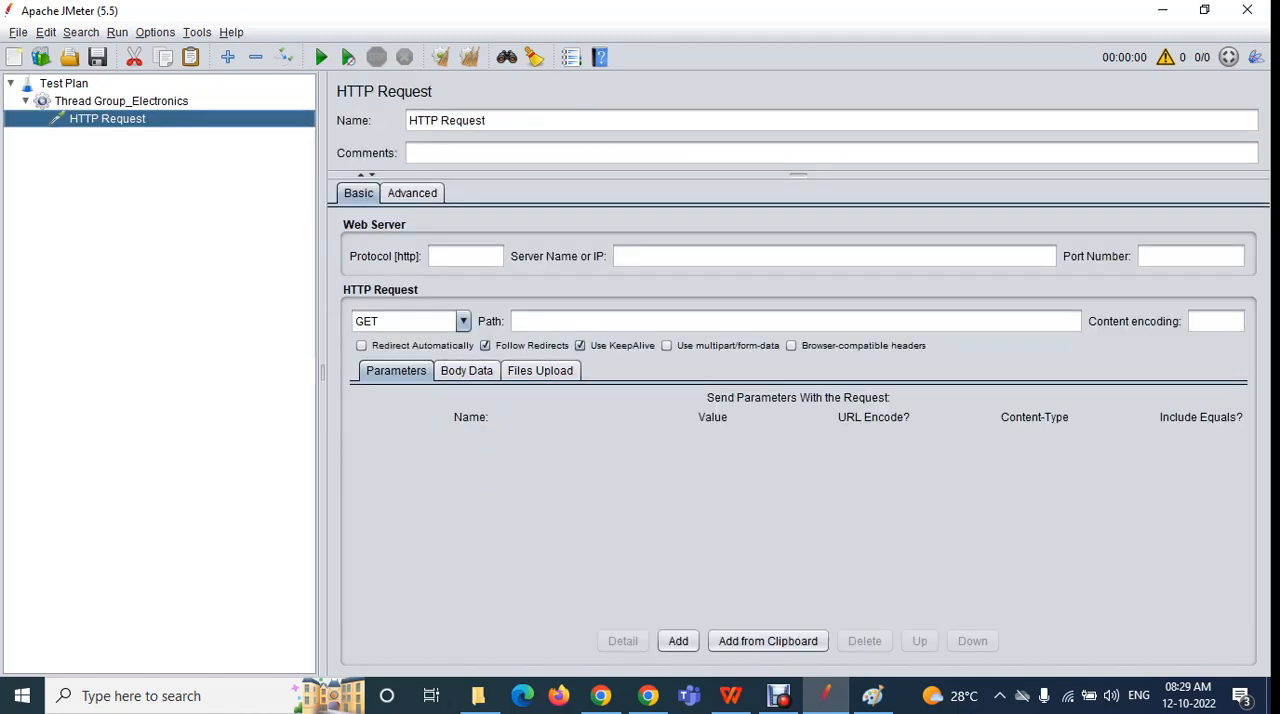
{"action": "left_click", "coordinate": [121, 101]}
{"action": "key", "text": "ctrl+v"}
{"action": "key", "text": "ctrl+v"}
{"action": "key", "text": "ctrl+v"}
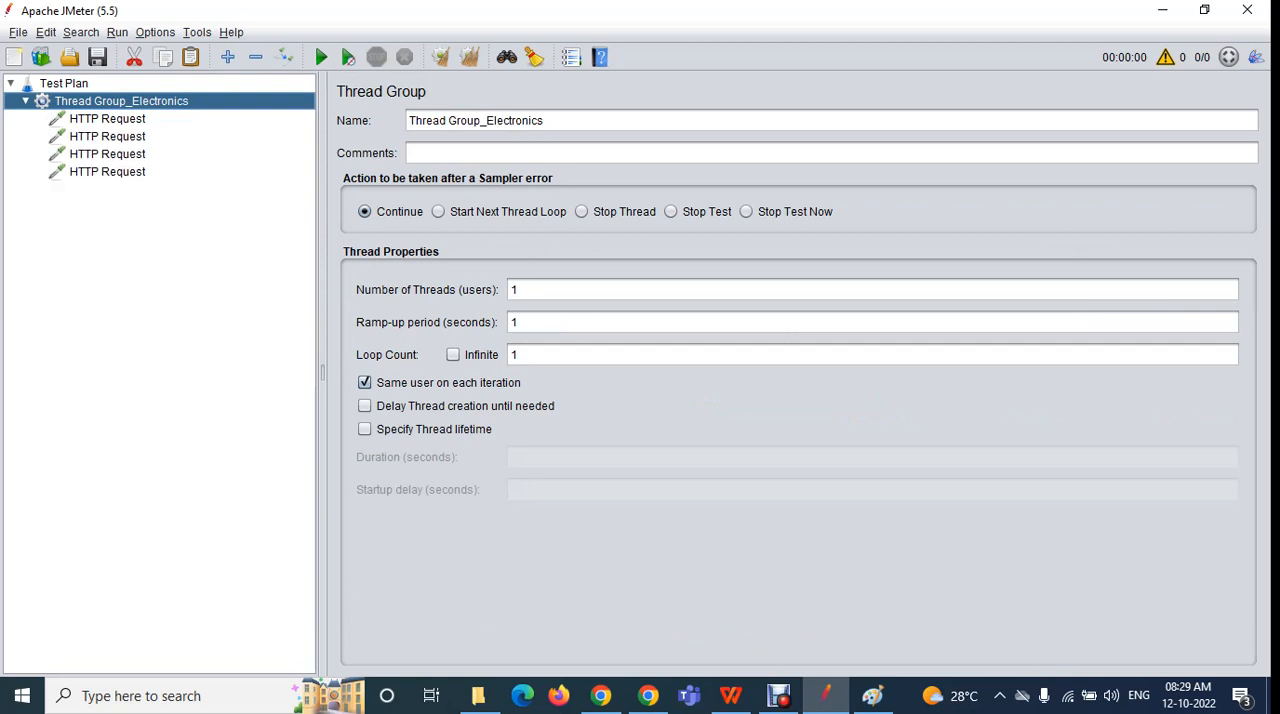
Rename the first two samplers HTTP Request-1 and HTTP Request-2
{"action": "left_click", "coordinate": [107, 119]}
{"action": "left_click", "coordinate": [487, 120]}
{"action": "type", "text": "-1"}
{"action": "left_click", "coordinate": [107, 137]}
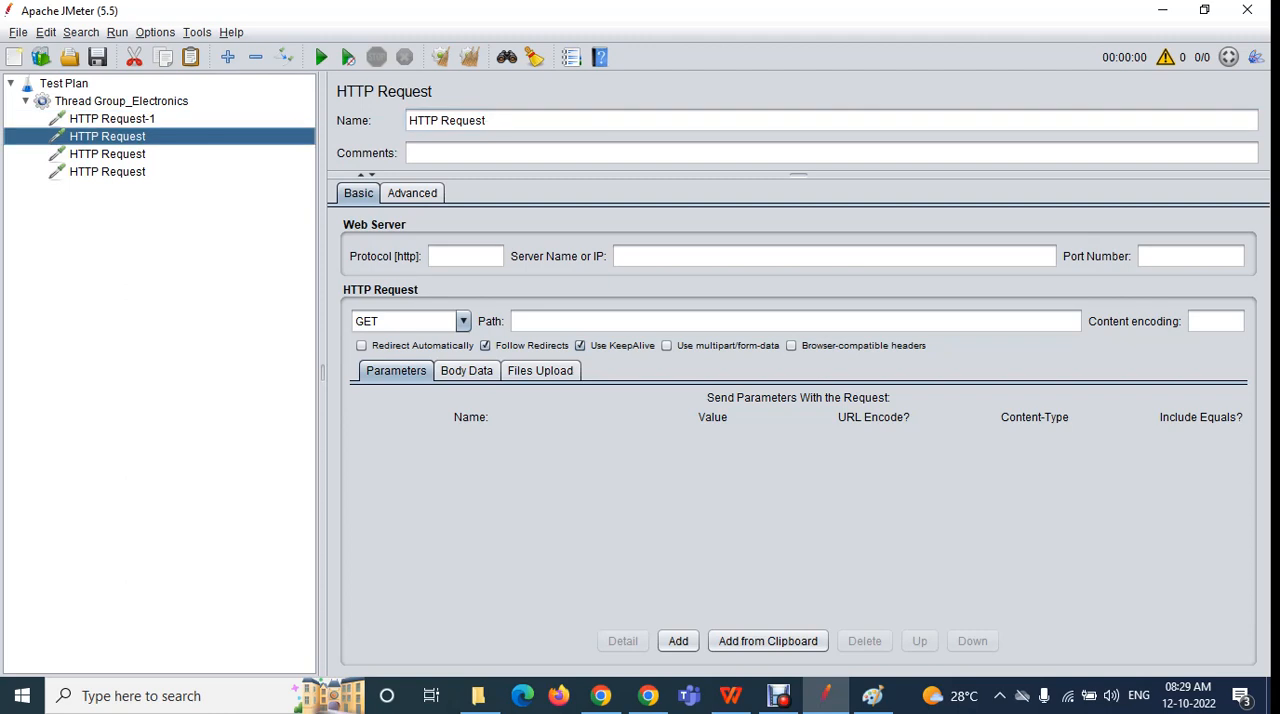
{"action": "left_click", "coordinate": [487, 120]}
{"action": "type", "text": "-2"}
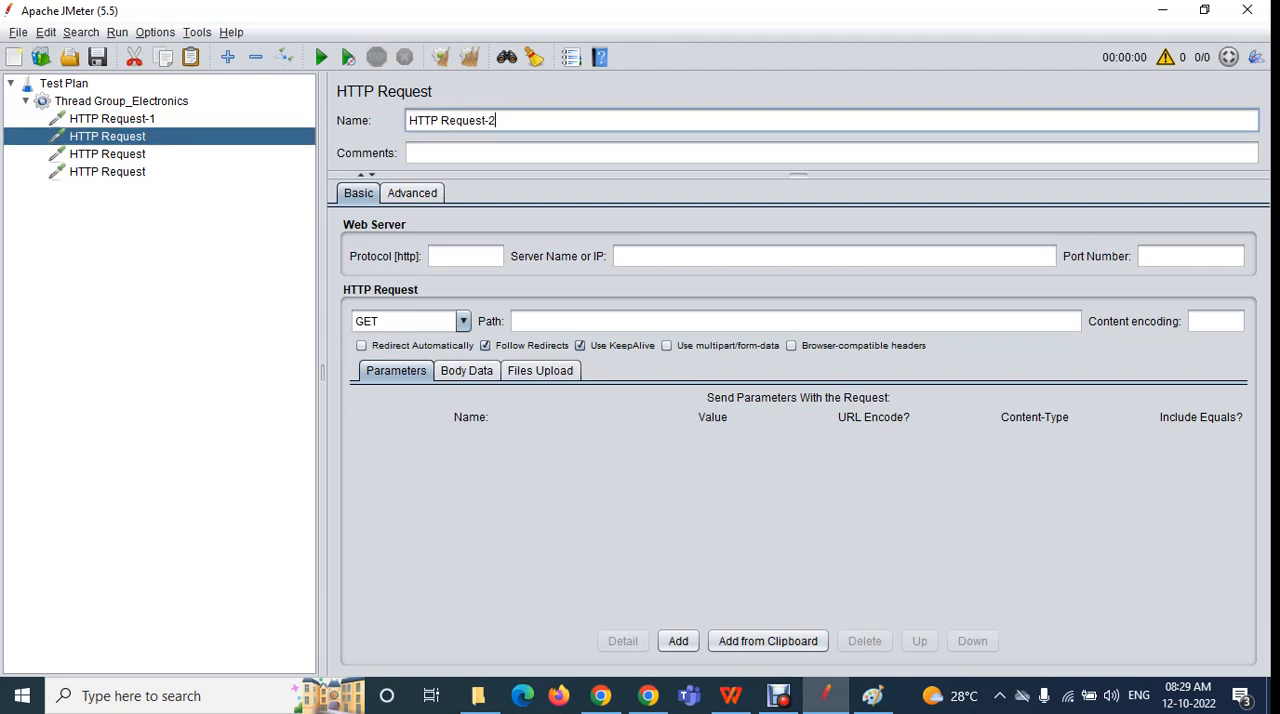
Rename the third and fourth samplers HTTP Request-3 and HTTP Request-4
{"action": "left_click", "coordinate": [107, 154]}
{"action": "left_click", "coordinate": [487, 120]}
{"action": "type", "text": "-3"}
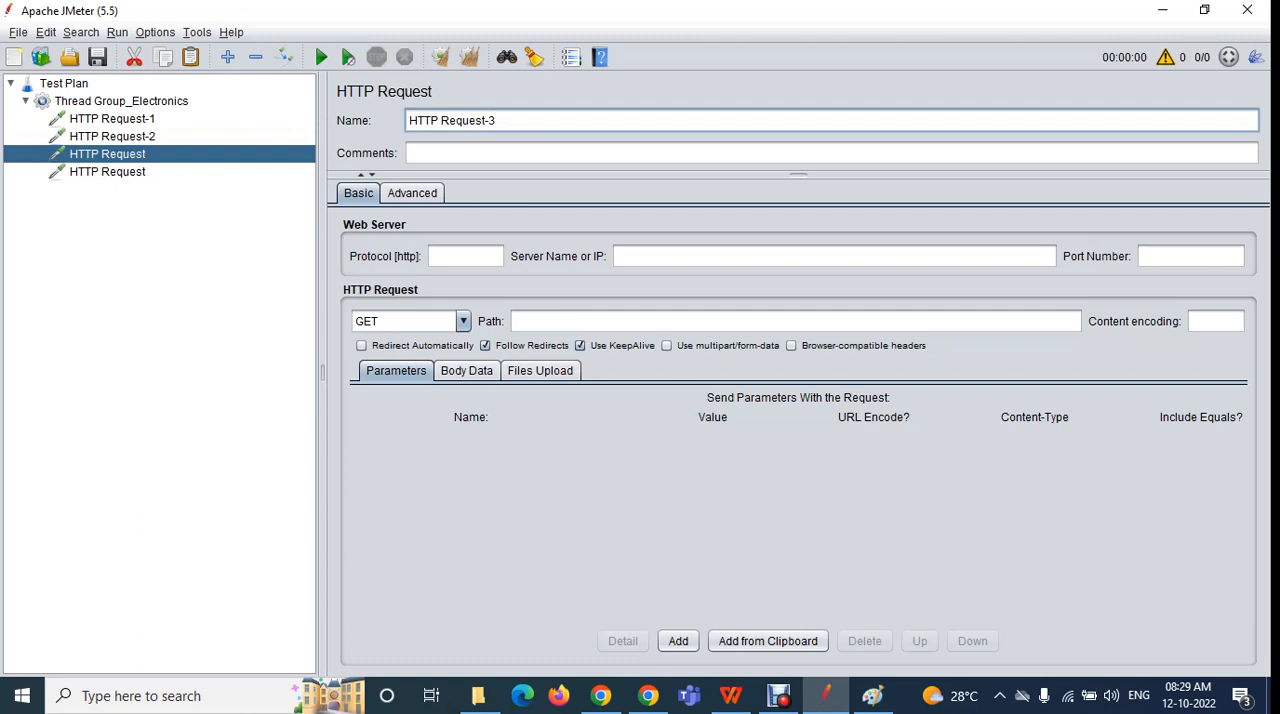
{"action": "left_click", "coordinate": [107, 172]}
{"action": "left_click", "coordinate": [487, 120]}
{"action": "type", "text": "-4"}
Go through the four HTTP requests in the thread group to examine the order in which they run
{"action": "left_click", "coordinate": [121, 101]}
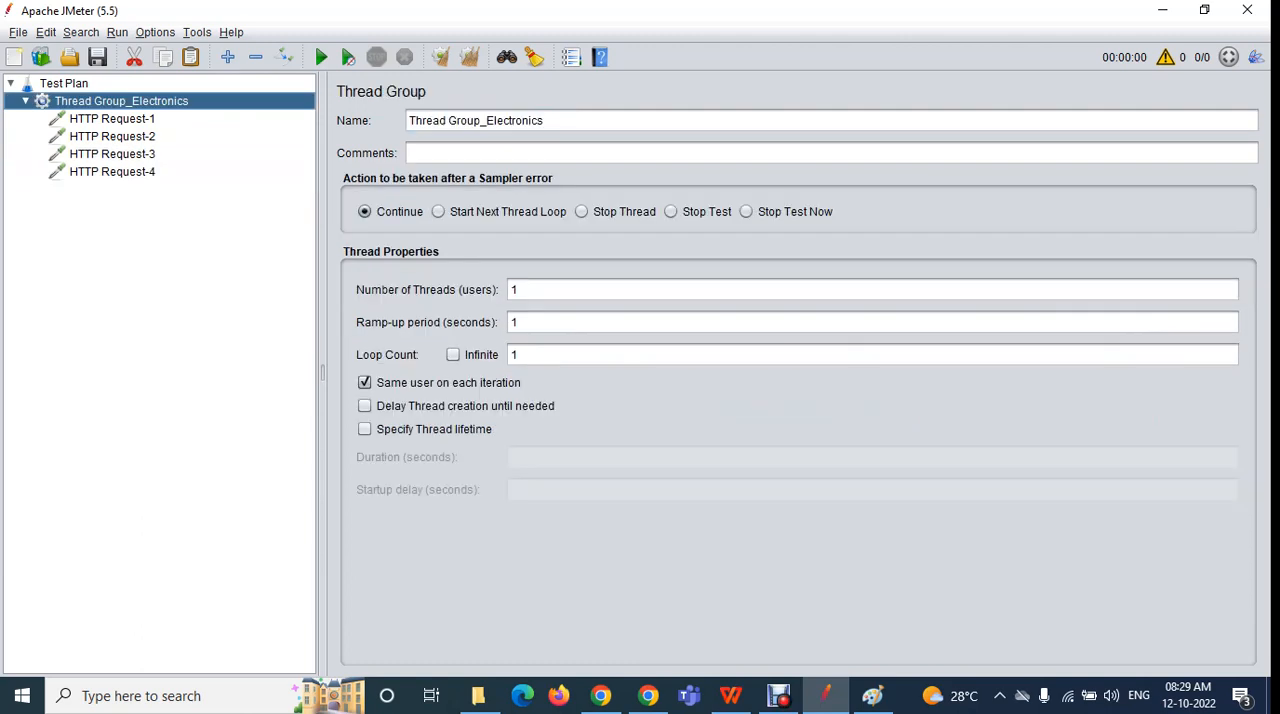
{"action": "left_click", "coordinate": [112, 119]}
{"action": "left_click", "coordinate": [112, 137]}
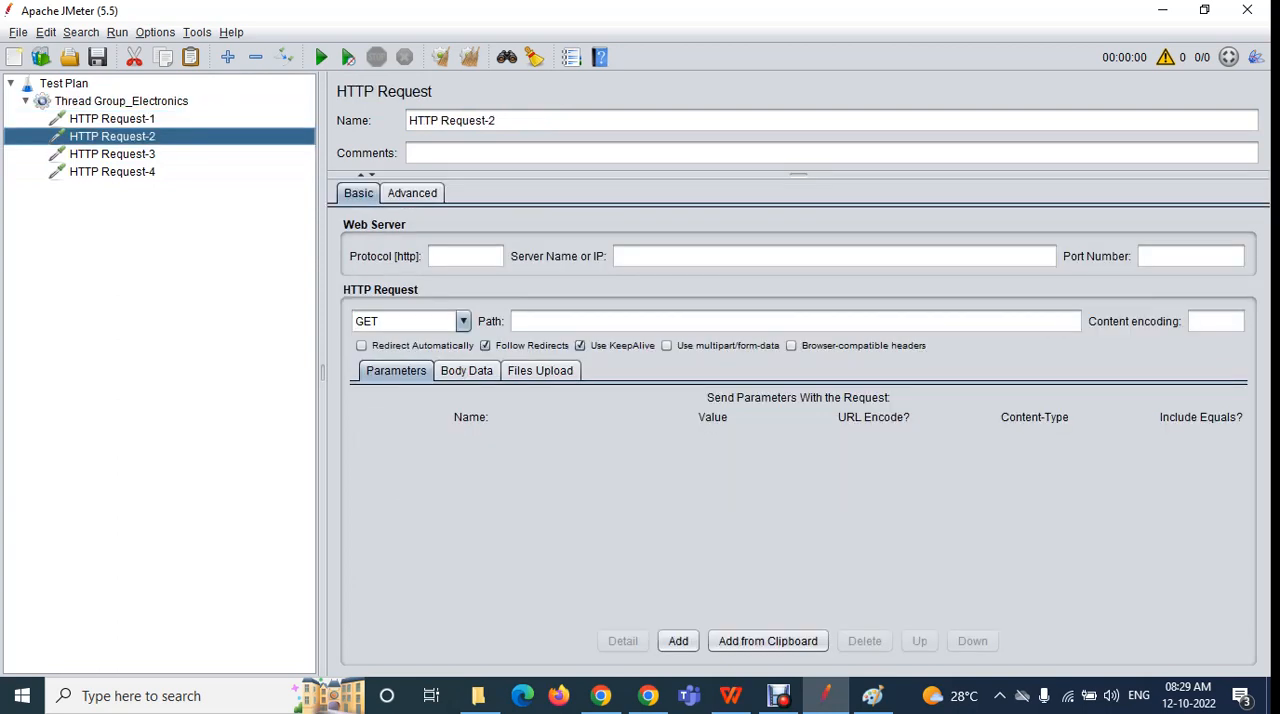
{"action": "left_click", "coordinate": [112, 154]}
{"action": "left_click", "coordinate": [112, 119]}
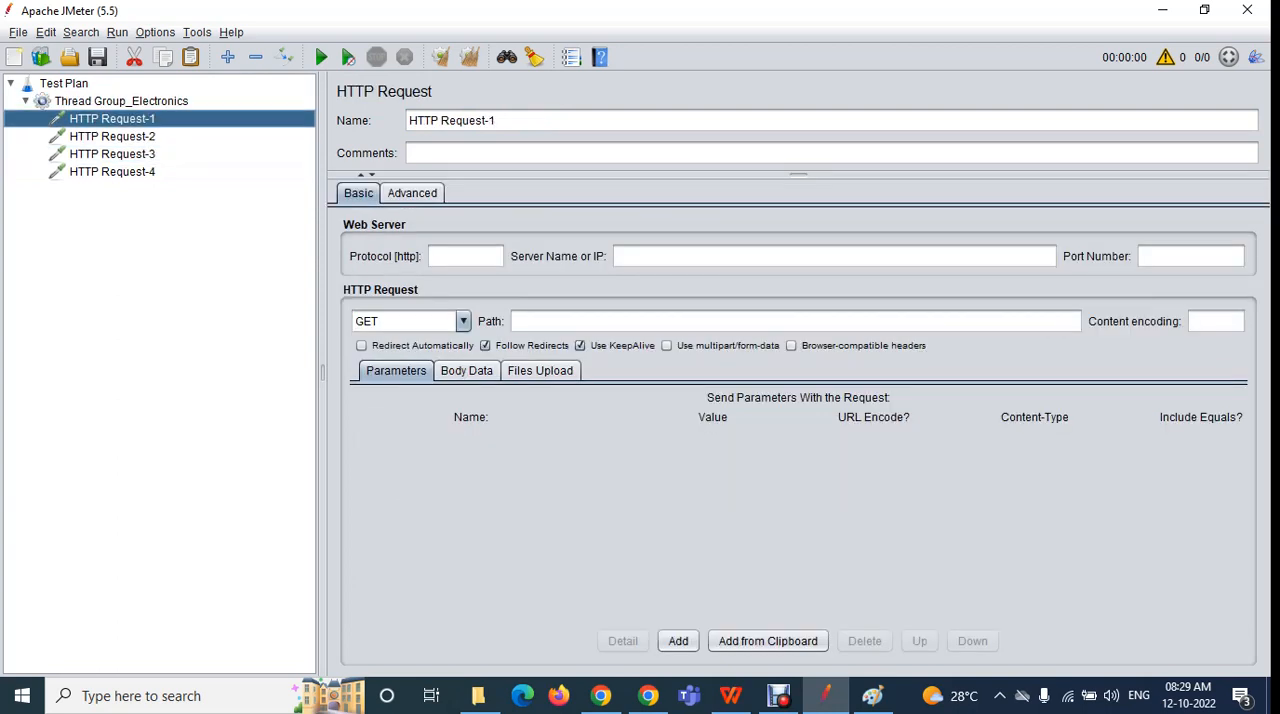
{"action": "left_click", "coordinate": [112, 172]}
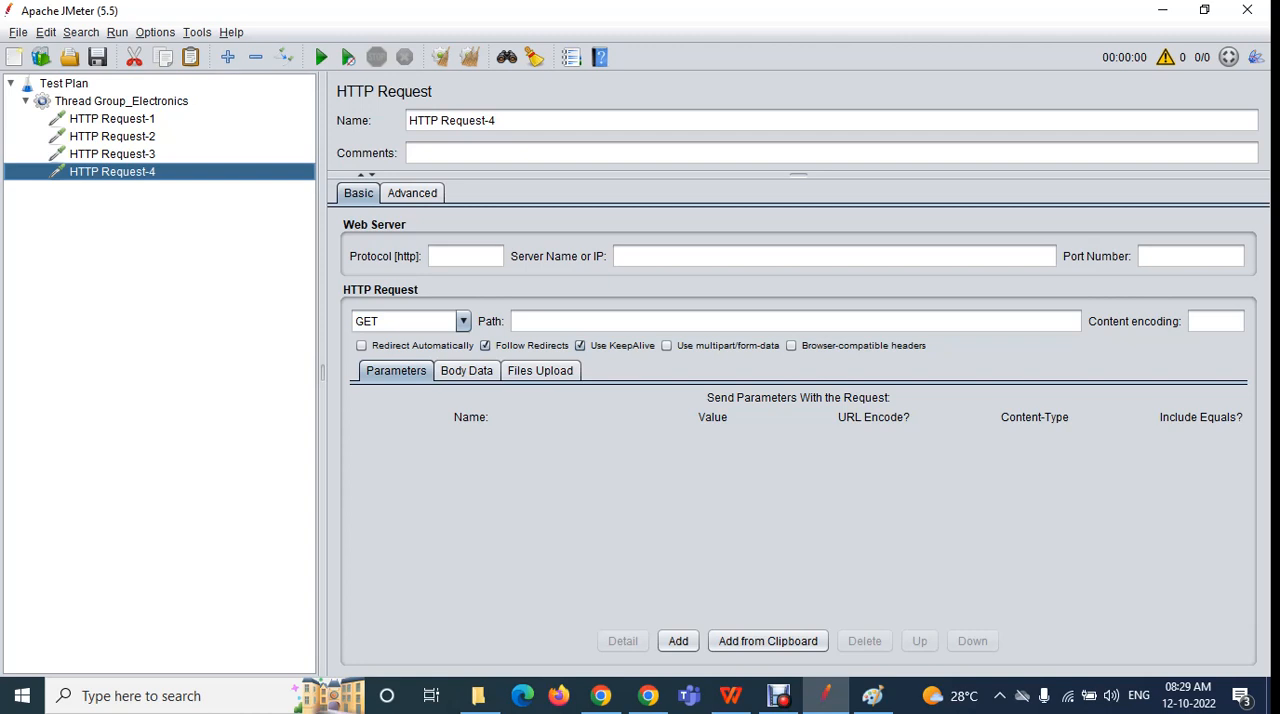
{"action": "left_click", "coordinate": [112, 119]}
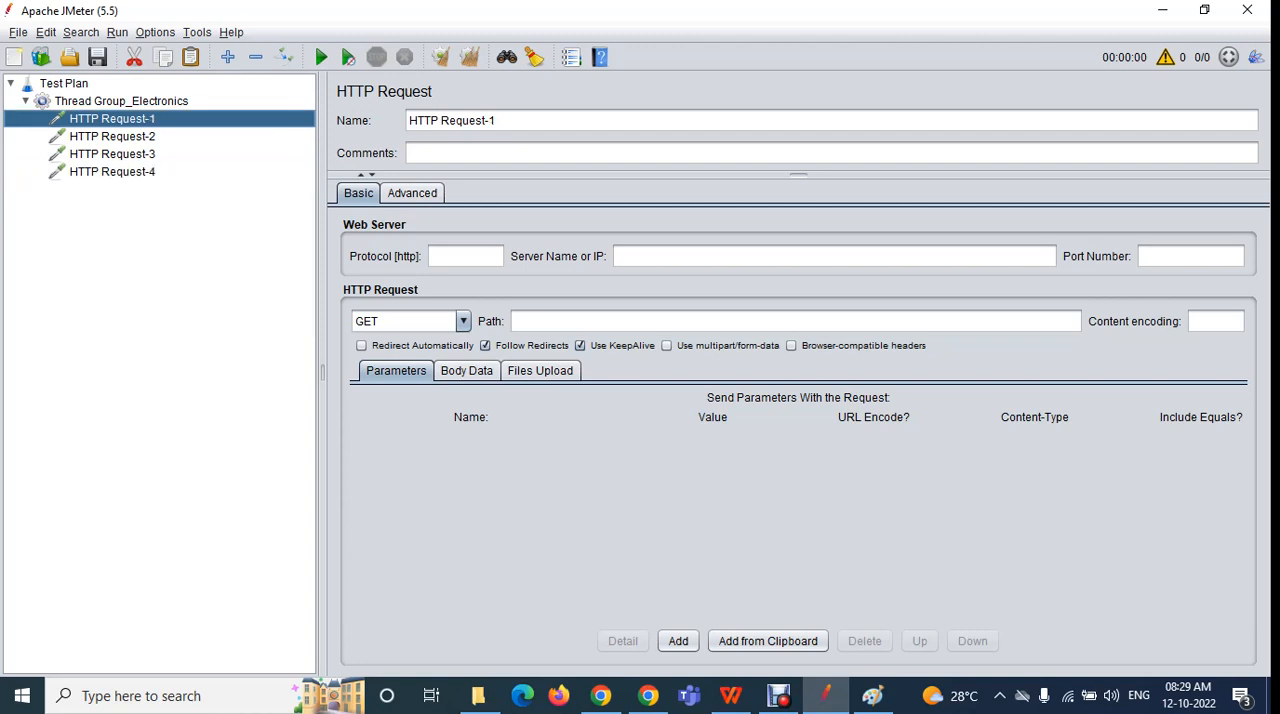
{"action": "key", "text": "Down"}
{"action": "key", "text": "Down"}
{"action": "key", "text": "Down"}
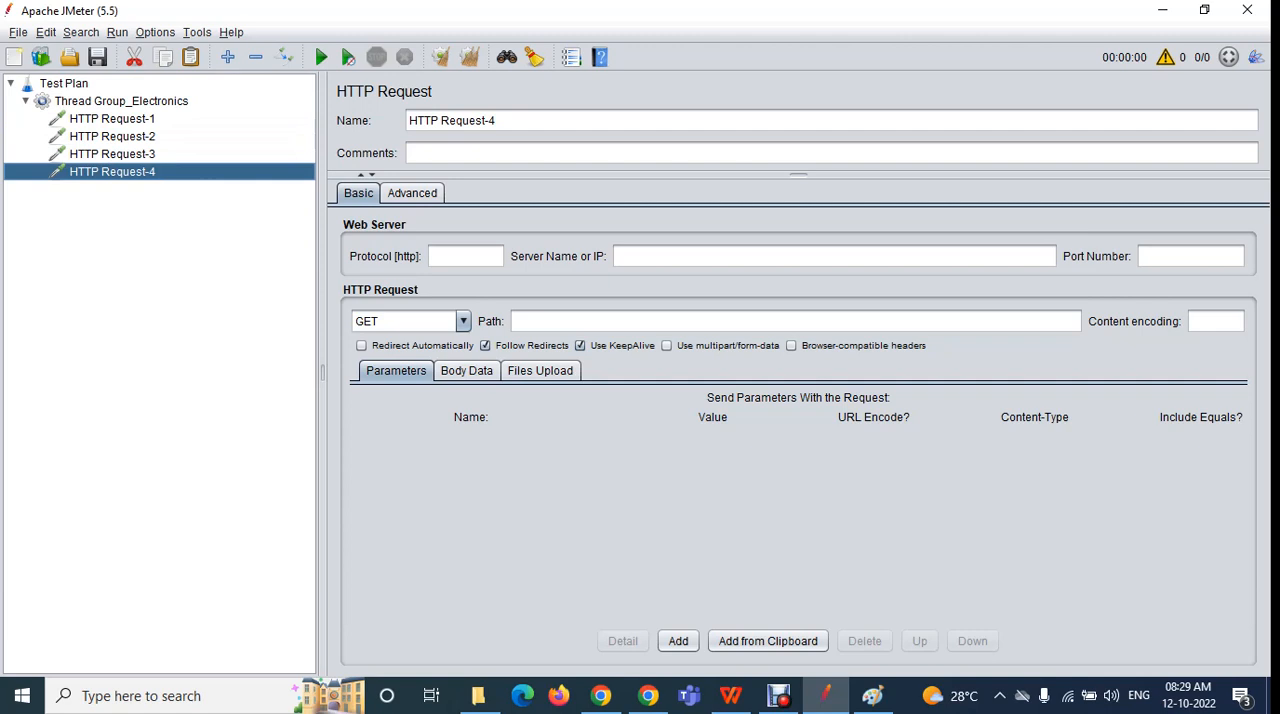
{"action": "left_click", "coordinate": [112, 119]}
Add a View Results Tree listener to Thread Group_Electronics and widen its result list area
{"action": "left_click", "coordinate": [121, 101]}
{"action": "right_click", "coordinate": [158, 104]}
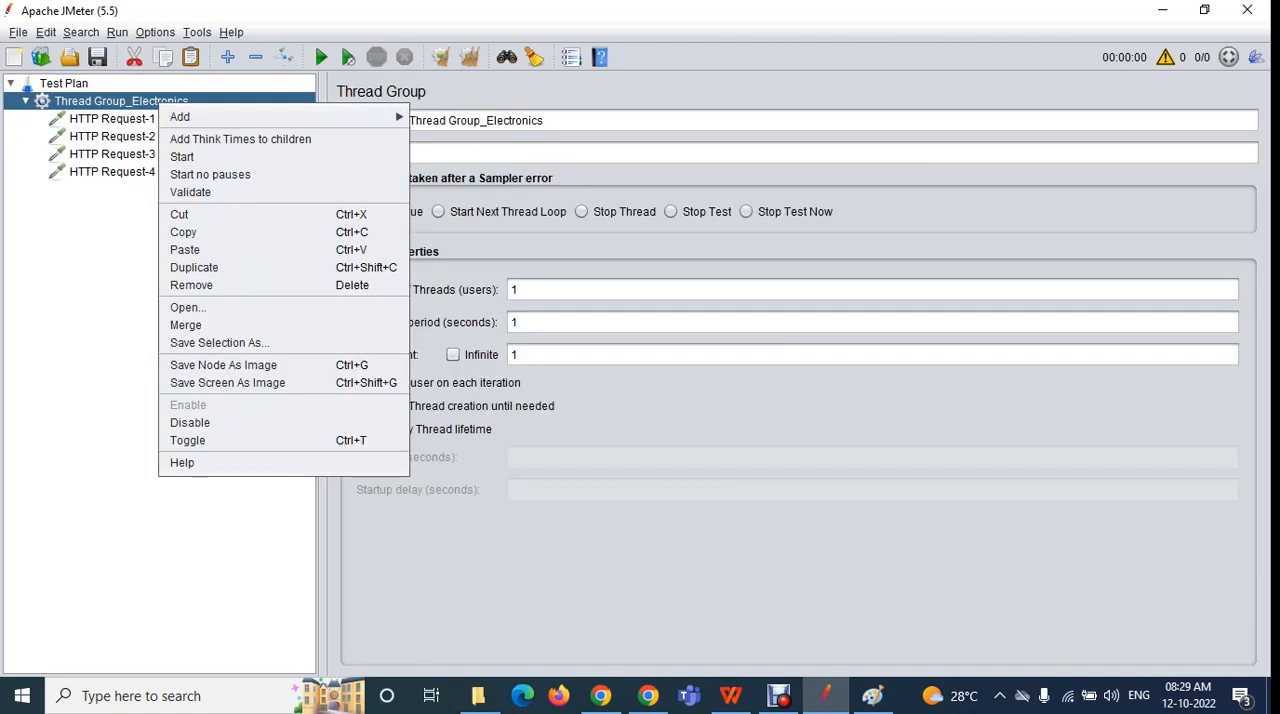
{"action": "mouse_move", "coordinate": [181, 117]}
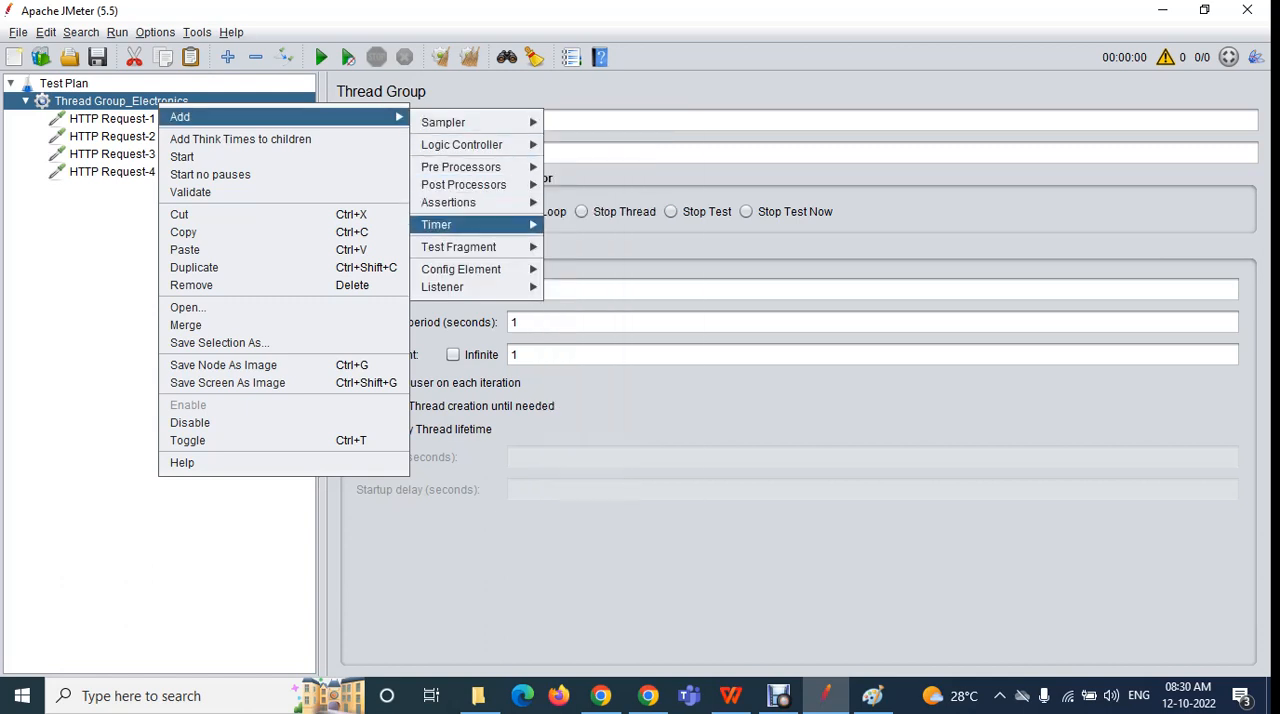
{"action": "mouse_move", "coordinate": [450, 224]}
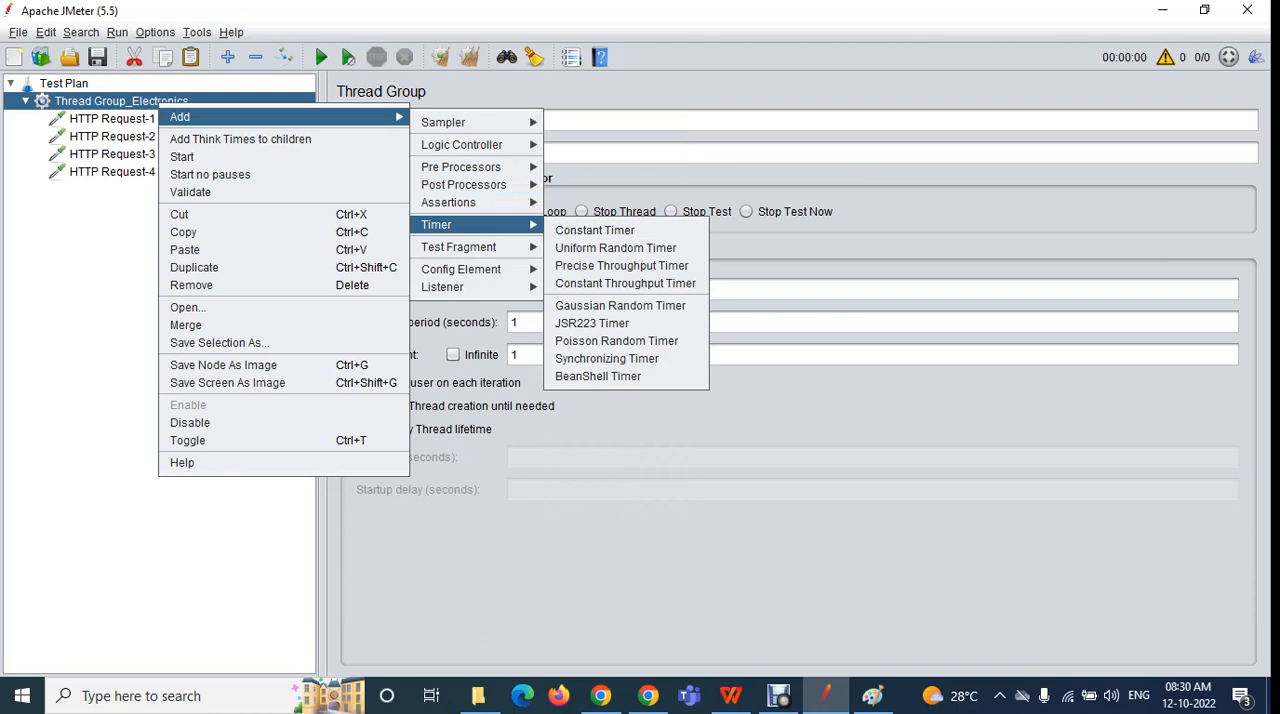
{"action": "mouse_move", "coordinate": [442, 287]}
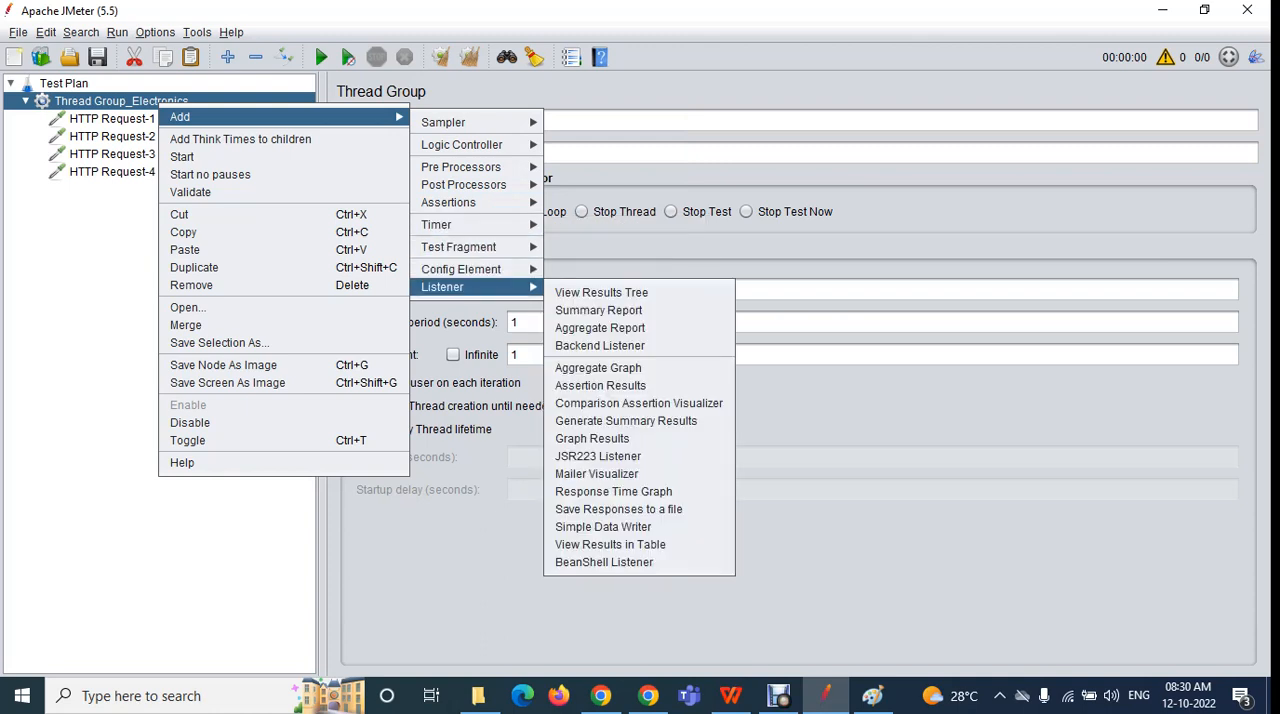
{"action": "left_click", "coordinate": [601, 293]}
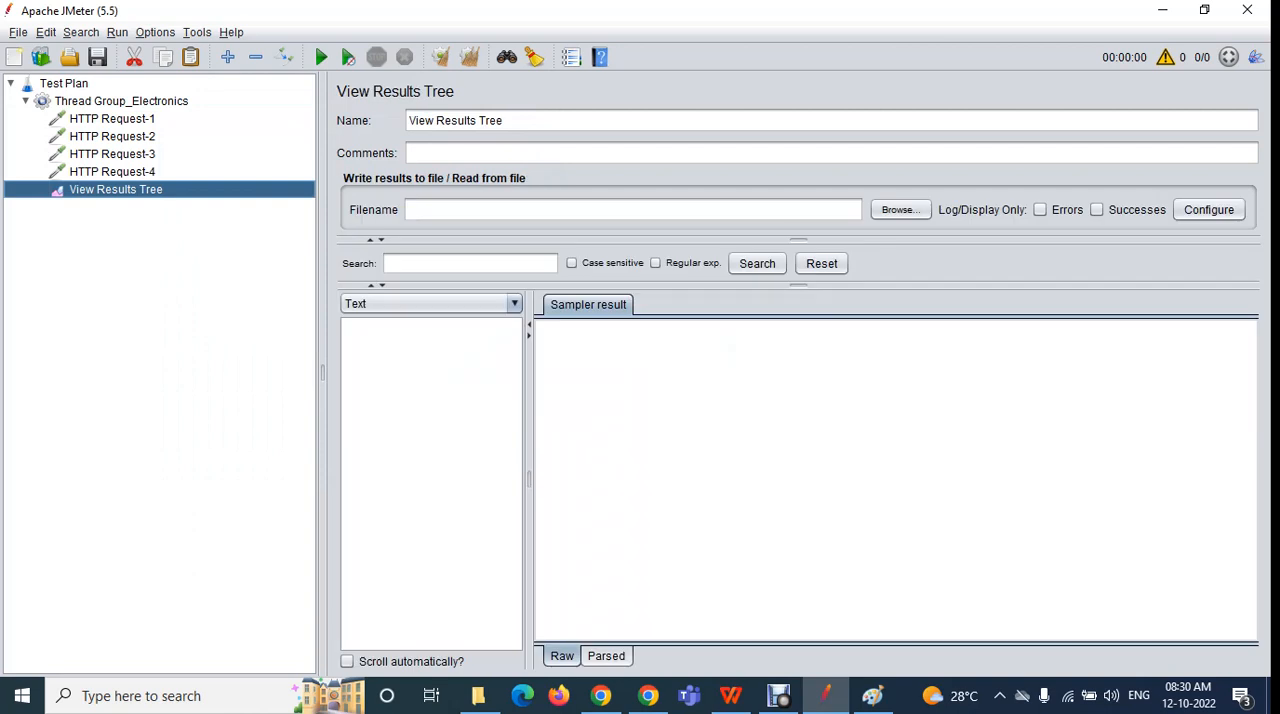
{"action": "left_click_drag", "start_coordinate": [529, 450], "coordinate": [569, 450]}
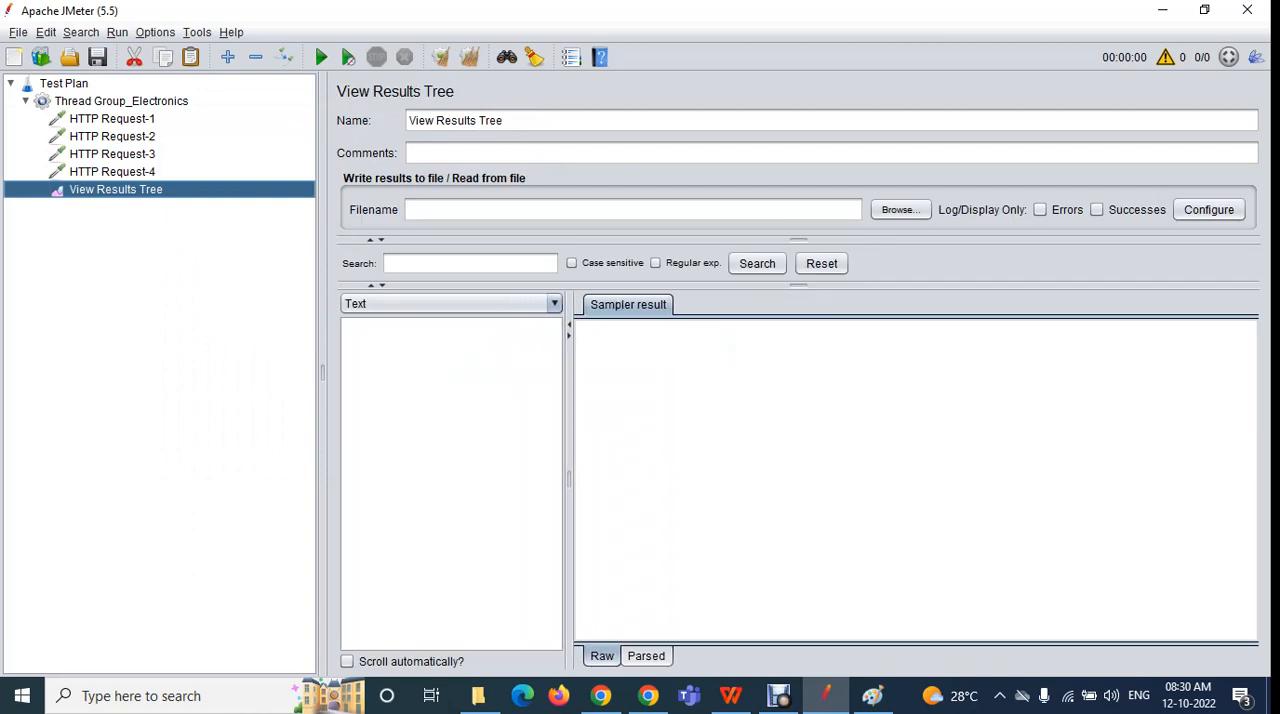
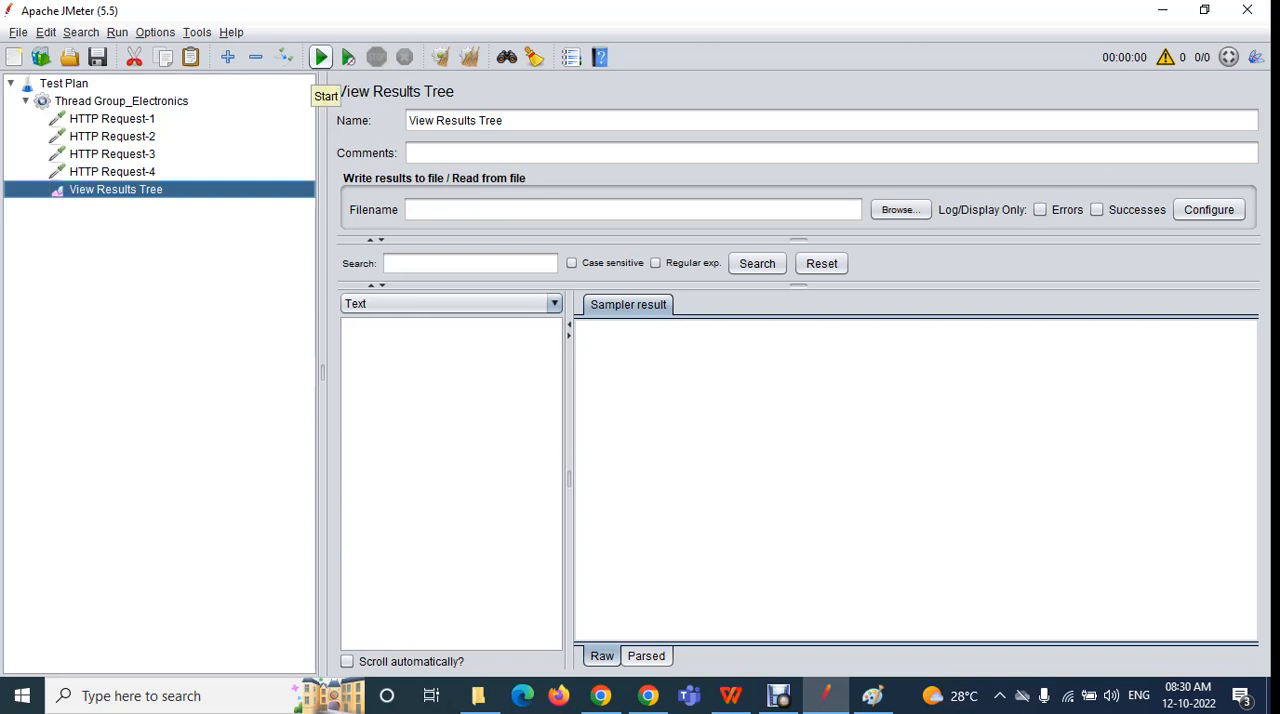
Run the test plan without saving it, with the View Results Tree listener open
{"action": "left_click", "coordinate": [112, 119]}
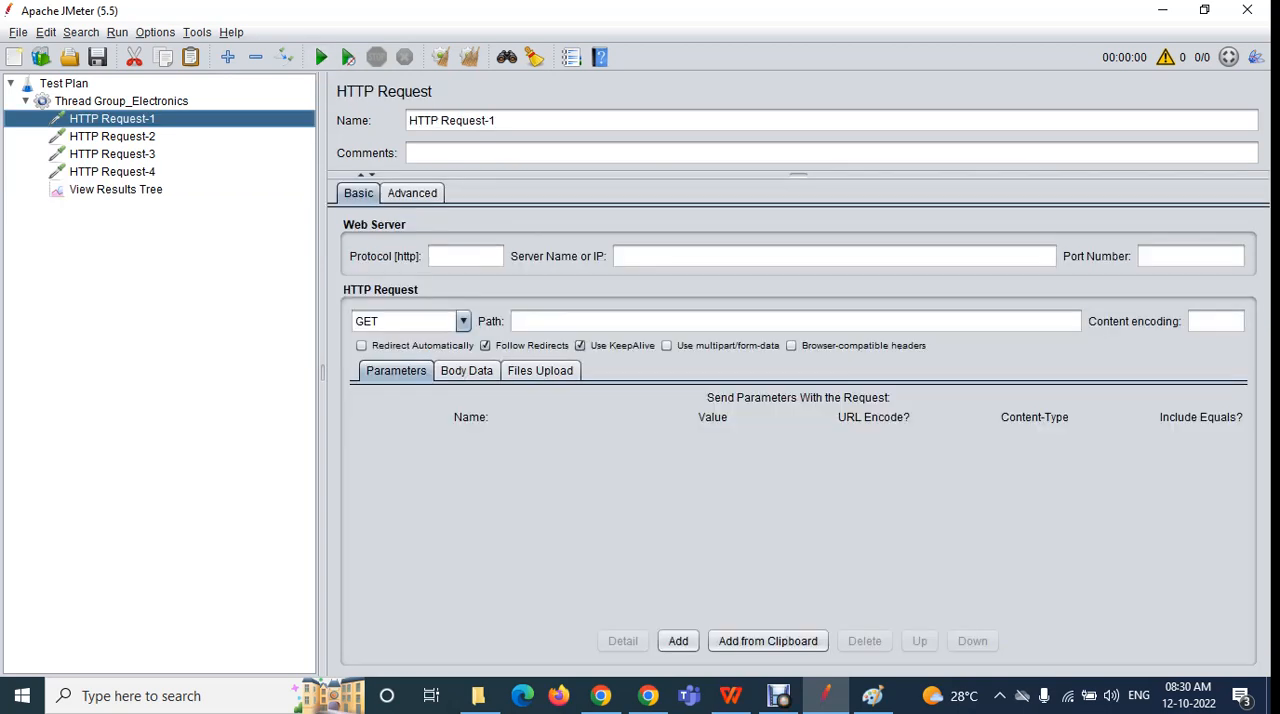
{"action": "key", "text": "Down"}
{"action": "key", "text": "Down"}
{"action": "key", "text": "Down"}
{"action": "key", "text": "Down"}
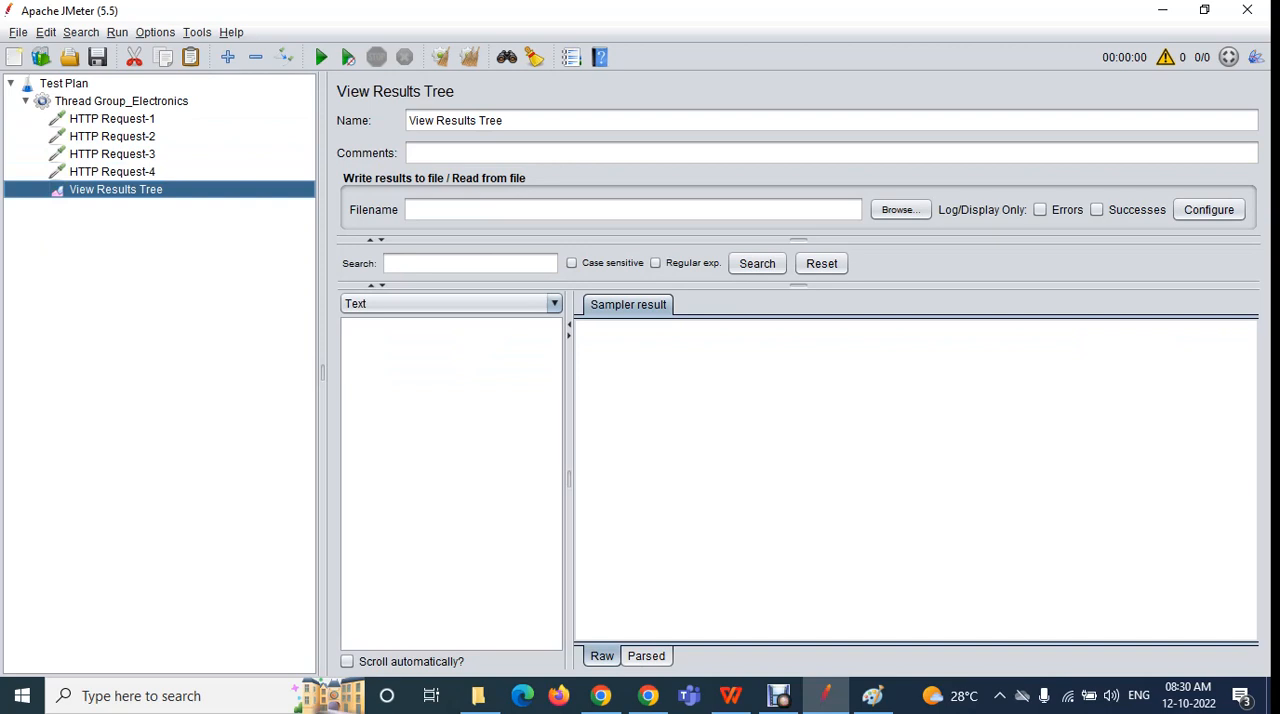
{"action": "left_click", "coordinate": [321, 57]}
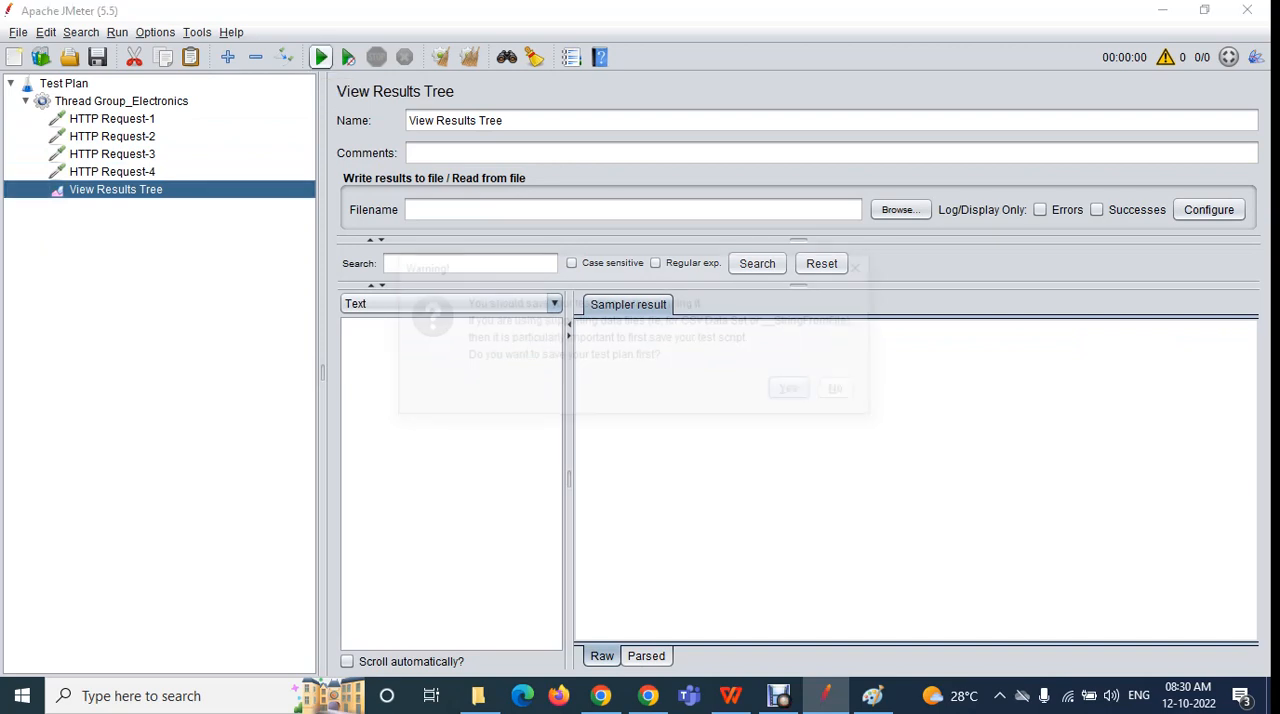
{"action": "left_click", "coordinate": [845, 391]}
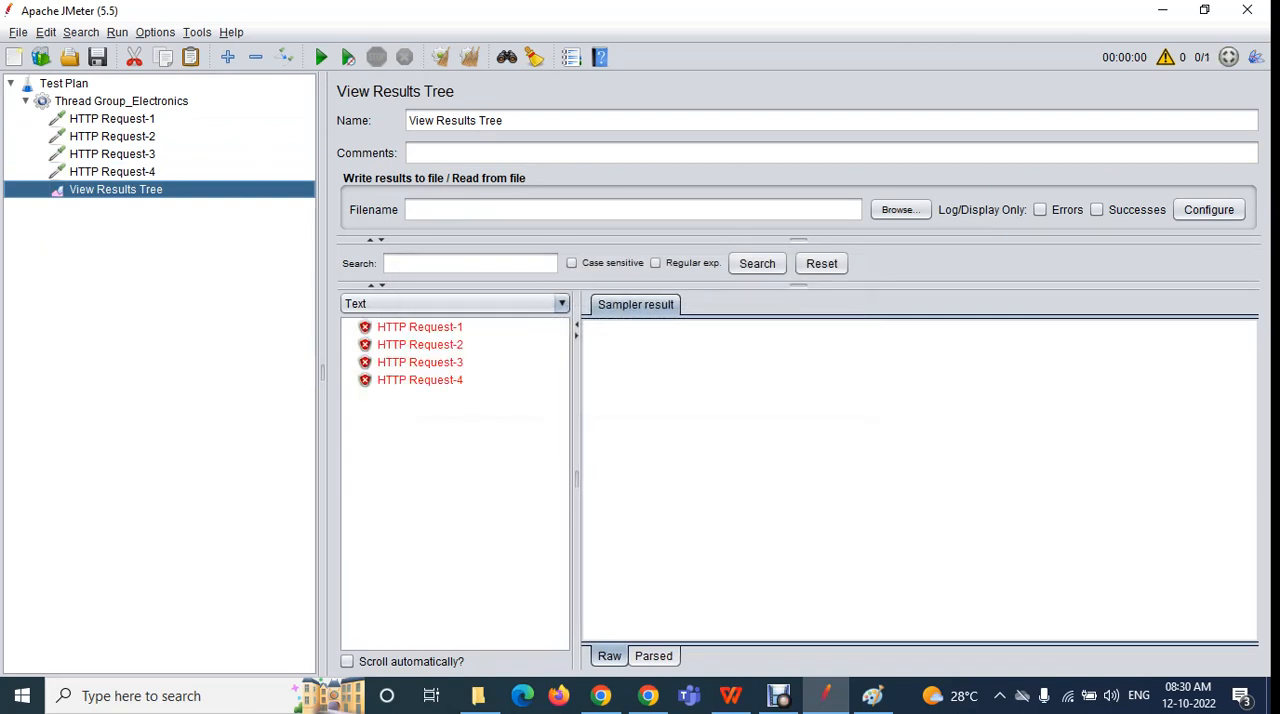
Go through the sampler results of the executed HTTP requests in View Results Tree
{"action": "left_click", "coordinate": [420, 327]}
{"action": "left_click", "coordinate": [420, 362]}
{"action": "left_click", "coordinate": [420, 380]}
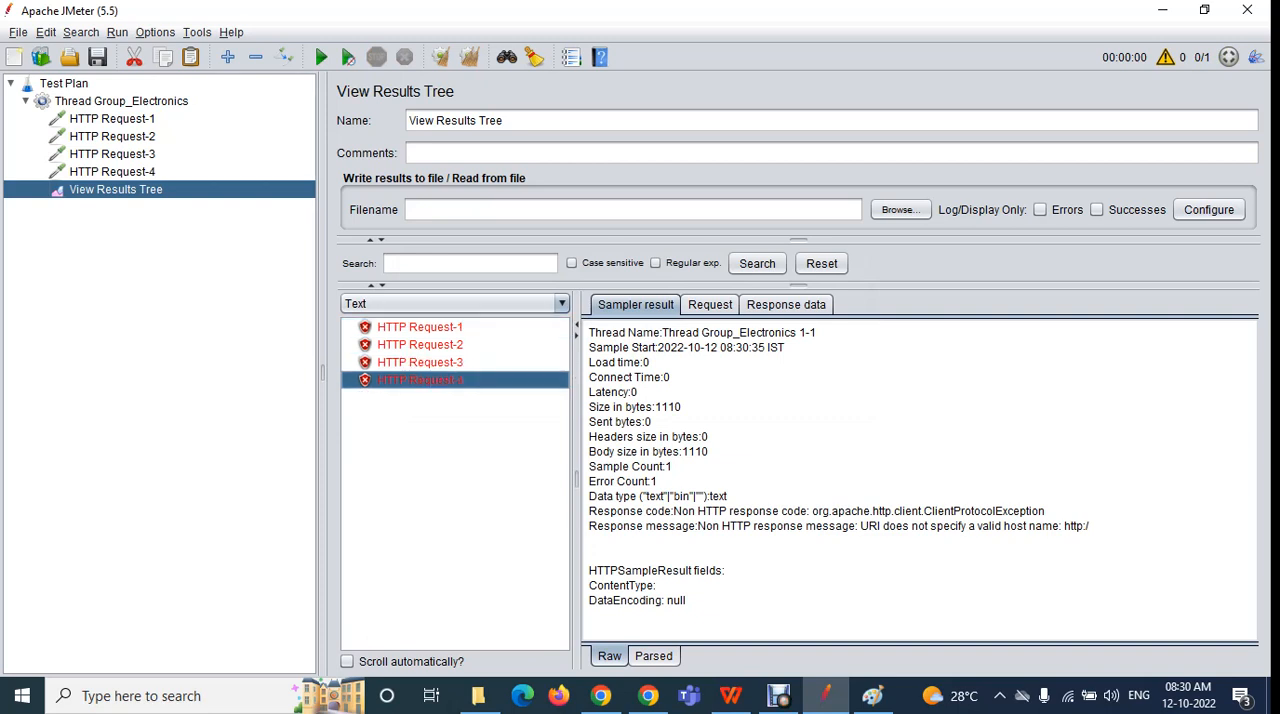
{"action": "left_click", "coordinate": [420, 327]}
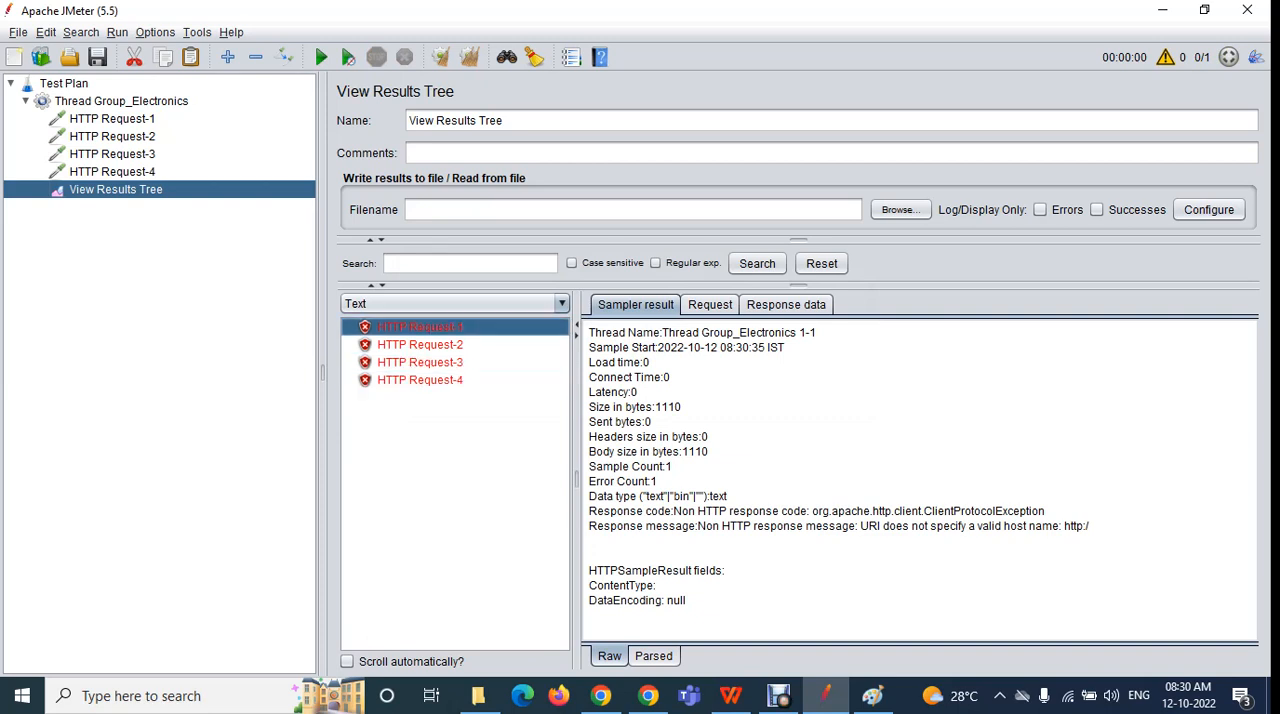
{"action": "left_click", "coordinate": [420, 345]}
{"action": "left_click", "coordinate": [420, 362]}
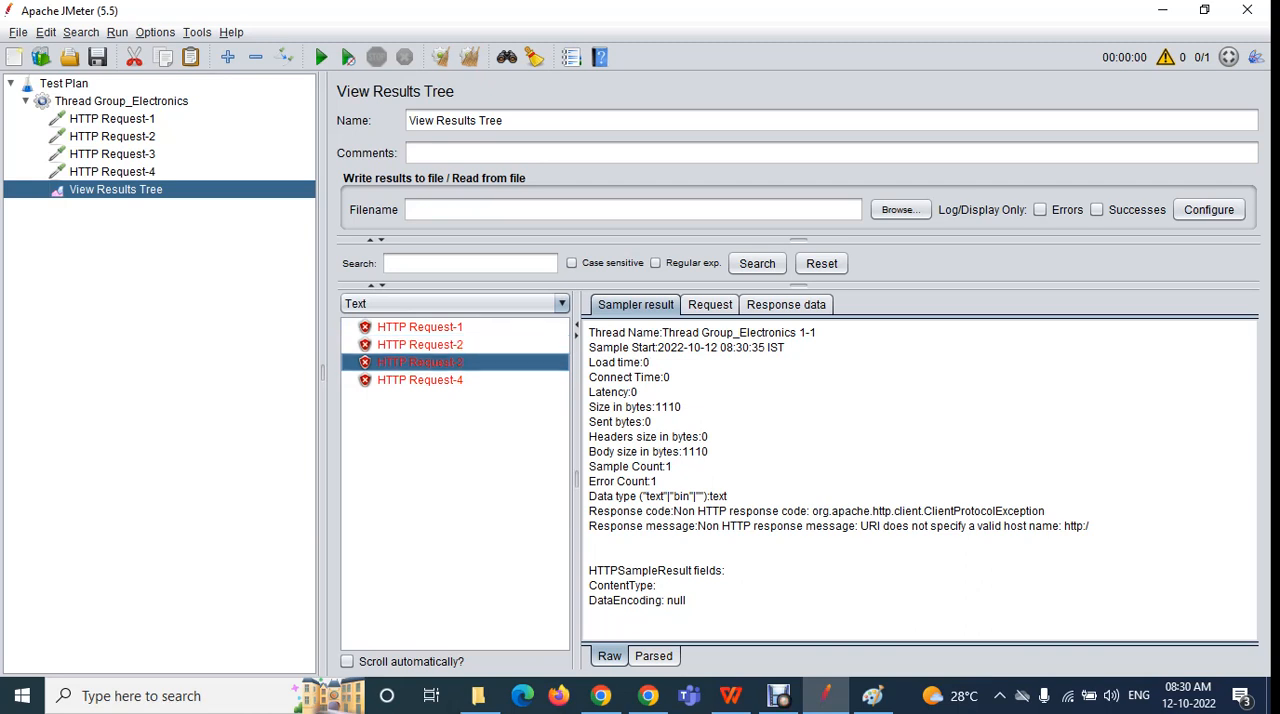
Examine the thread and loop counts of Thread Group_Electronics together with the four HTTP requests they apply to
{"action": "left_click", "coordinate": [121, 101]}
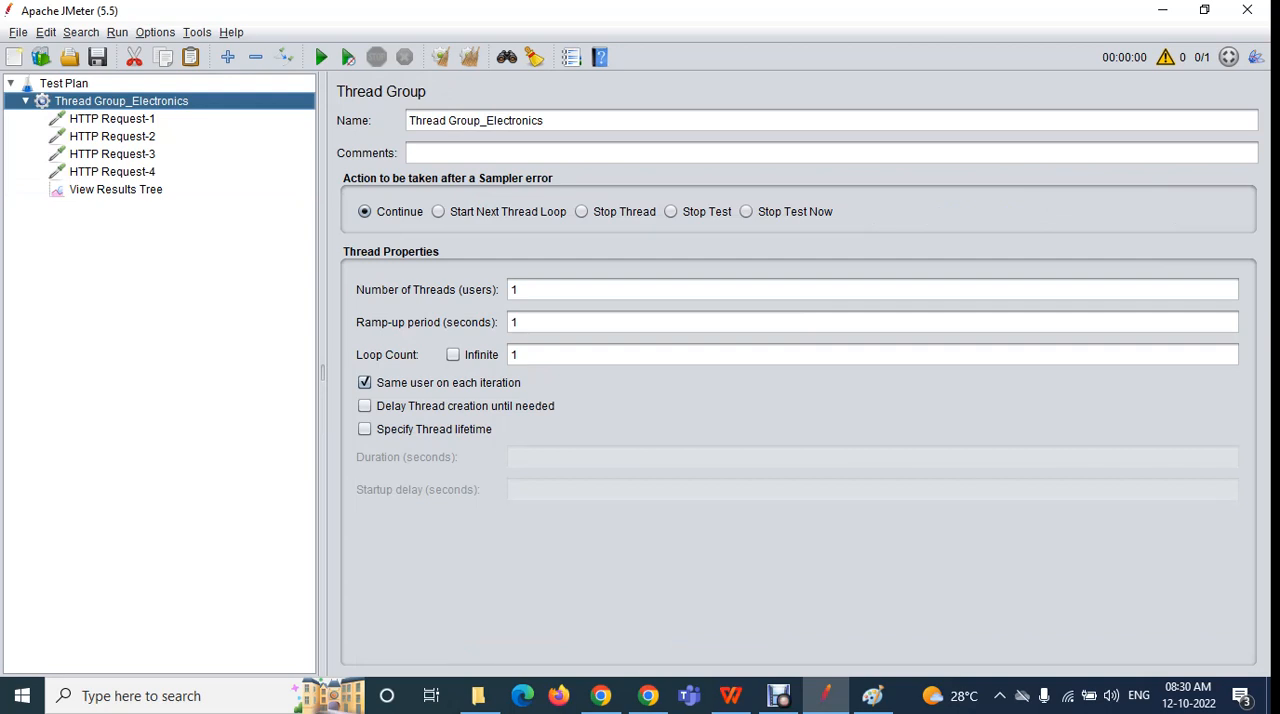
{"action": "double_click", "coordinate": [514, 290]}
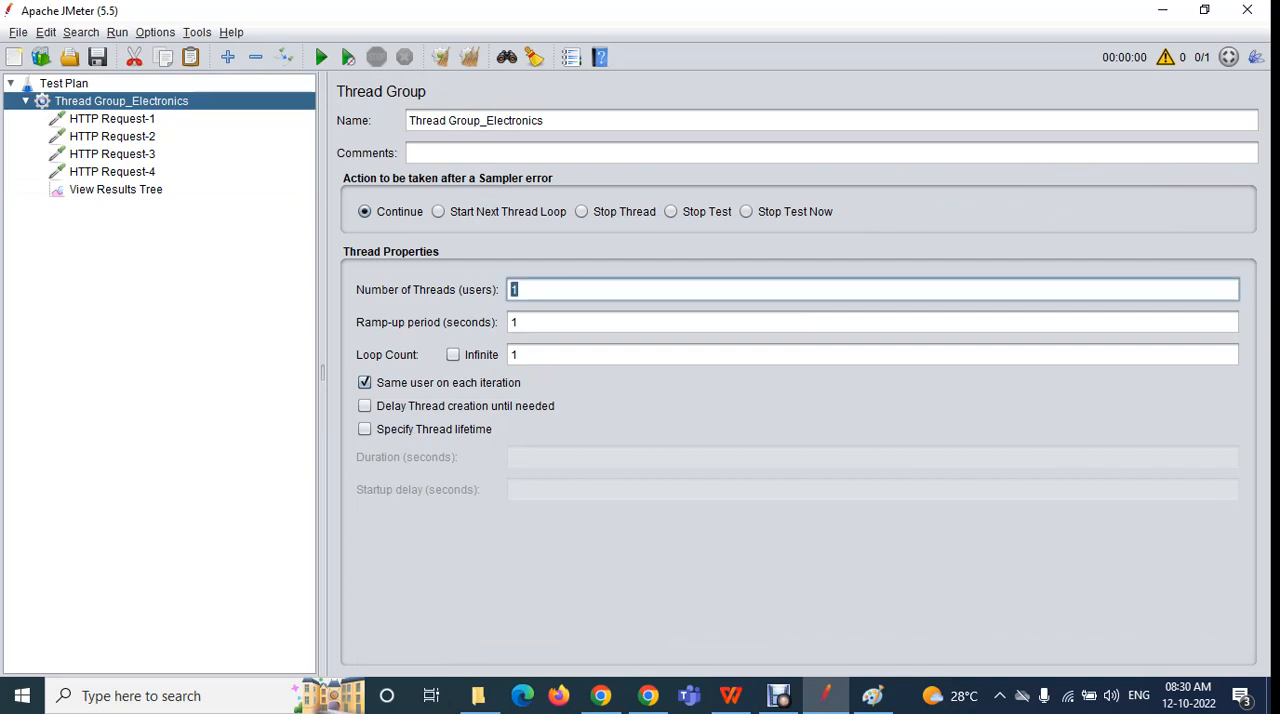
{"action": "left_click", "coordinate": [514, 355]}
{"action": "double_click", "coordinate": [514, 355]}
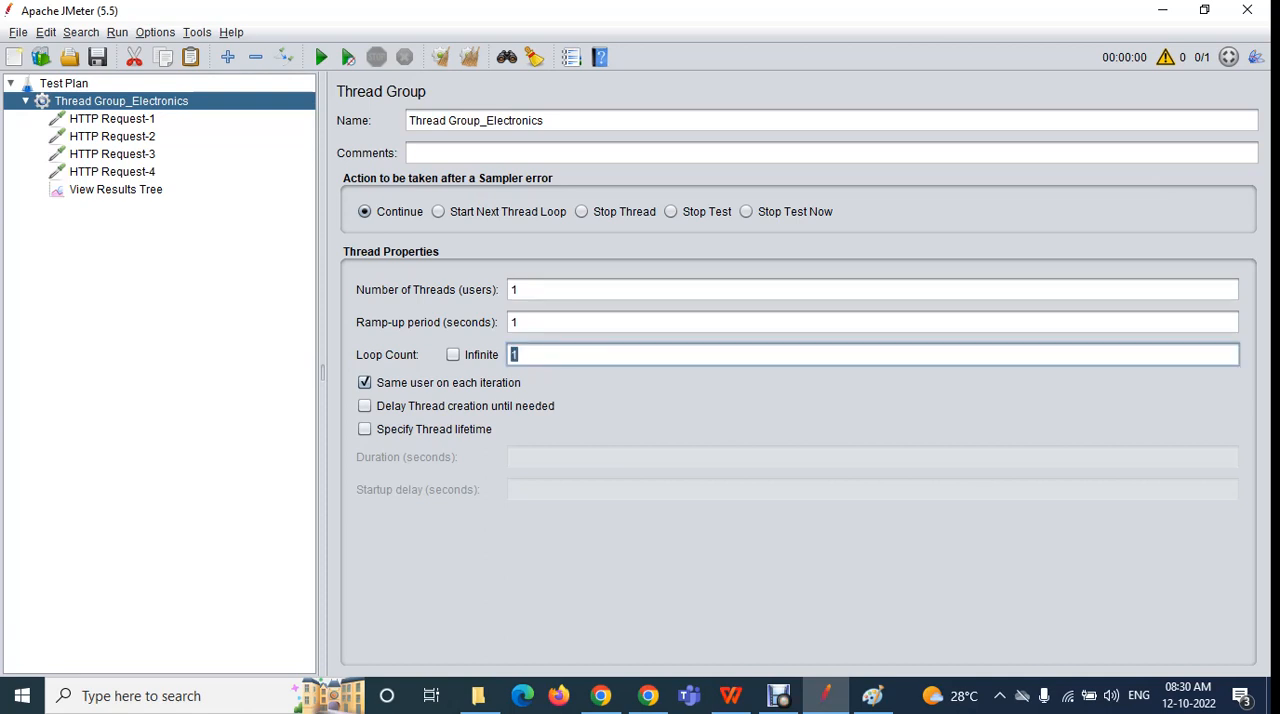
{"action": "type", "text": "1"}
{"action": "left_click", "coordinate": [112, 119]}
{"action": "left_click", "coordinate": [112, 137]}
{"action": "left_click", "coordinate": [112, 154]}
{"action": "left_click", "coordinate": [112, 172]}
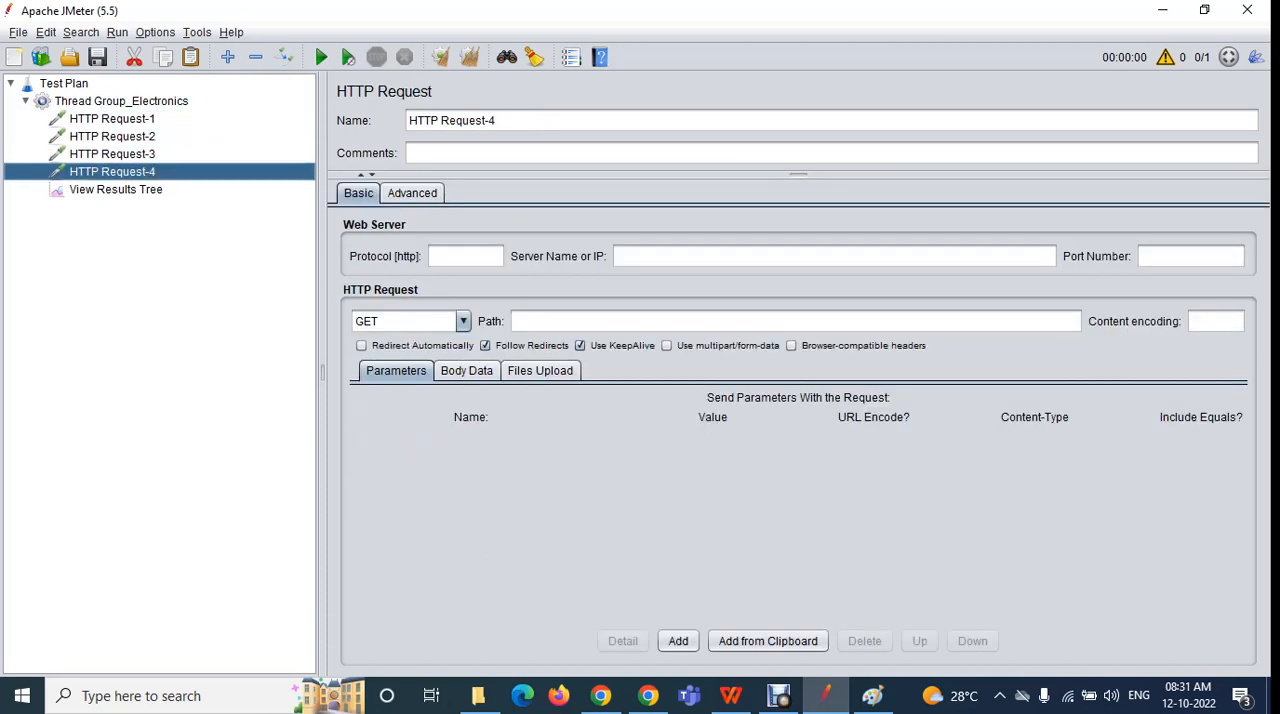
{"action": "left_click", "coordinate": [121, 101]}
{"action": "left_click", "coordinate": [520, 355]}
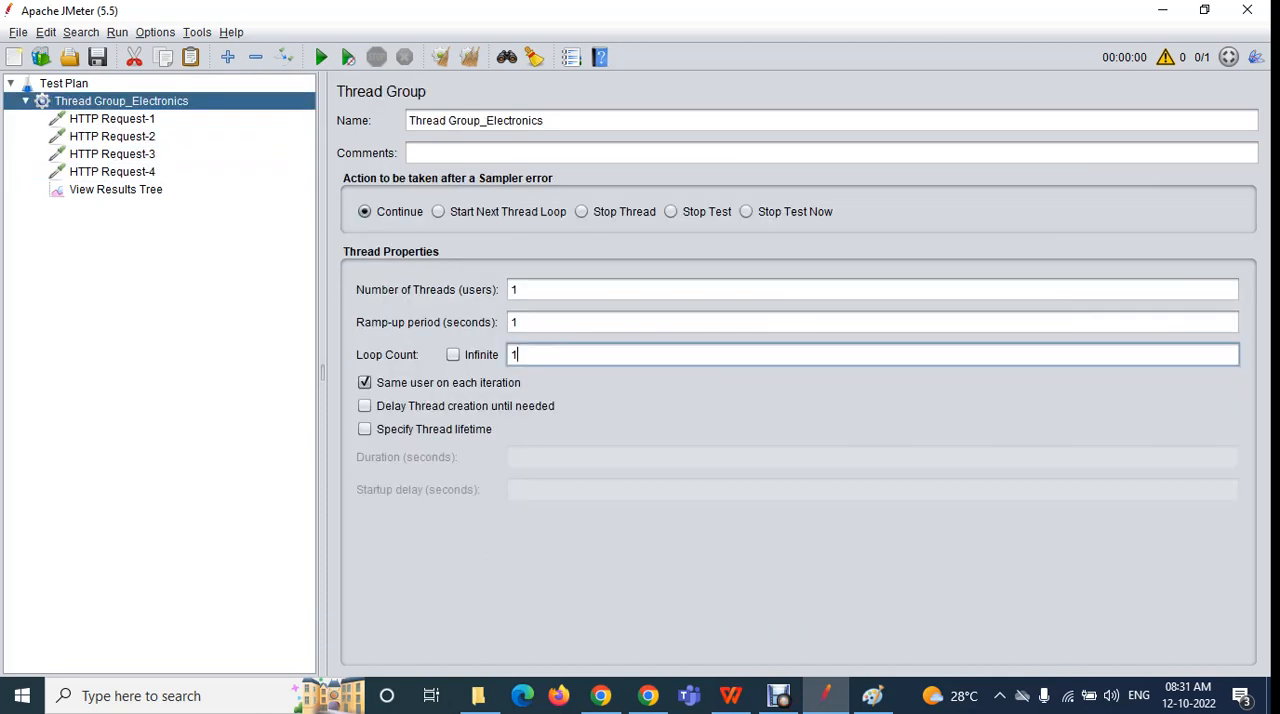
Review the result of each HTTP request in View Results Tree against the thread group's loop count
{"action": "left_click", "coordinate": [116, 190]}
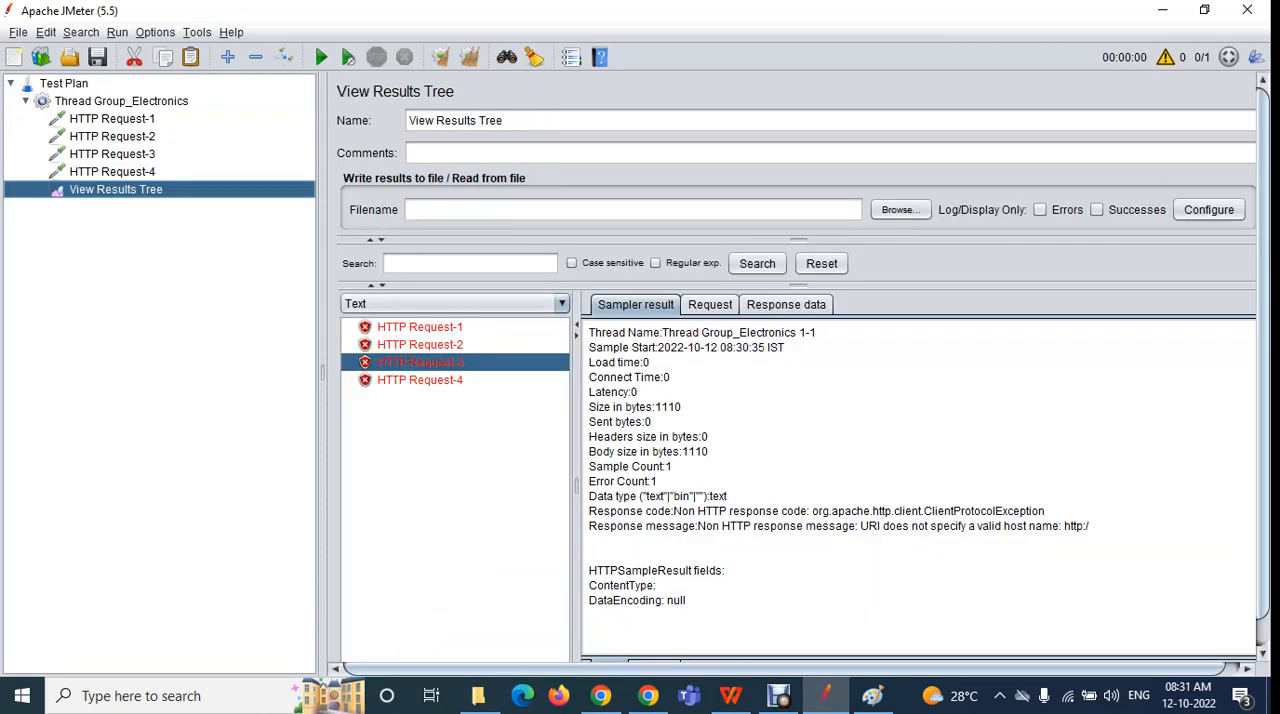
{"action": "left_click", "coordinate": [420, 327]}
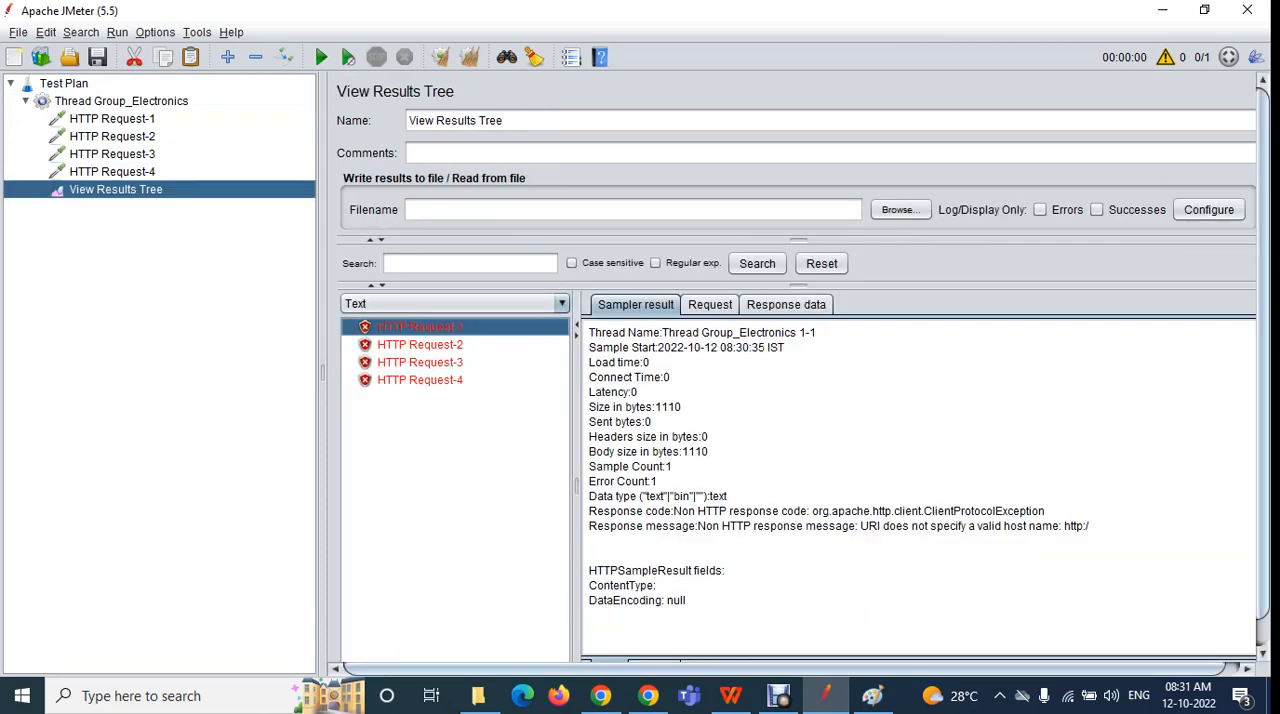
{"action": "left_click", "coordinate": [420, 345]}
{"action": "left_click", "coordinate": [420, 362]}
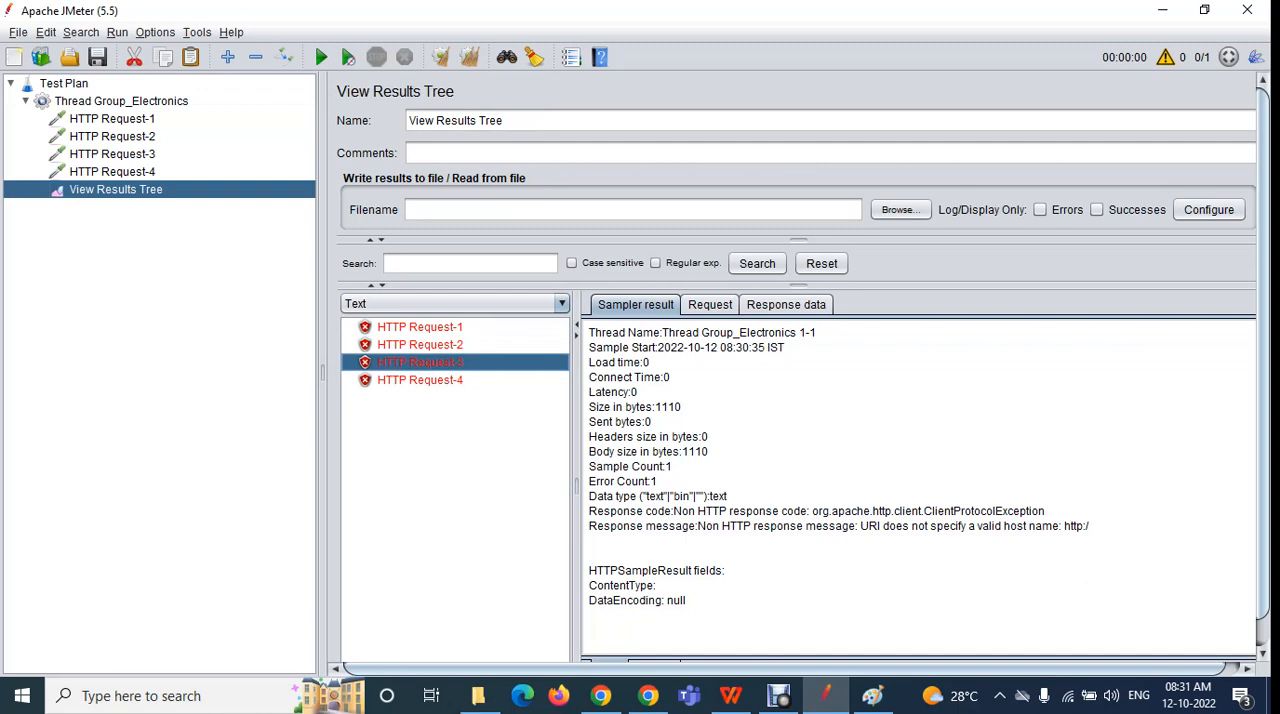
{"action": "left_click", "coordinate": [420, 380]}
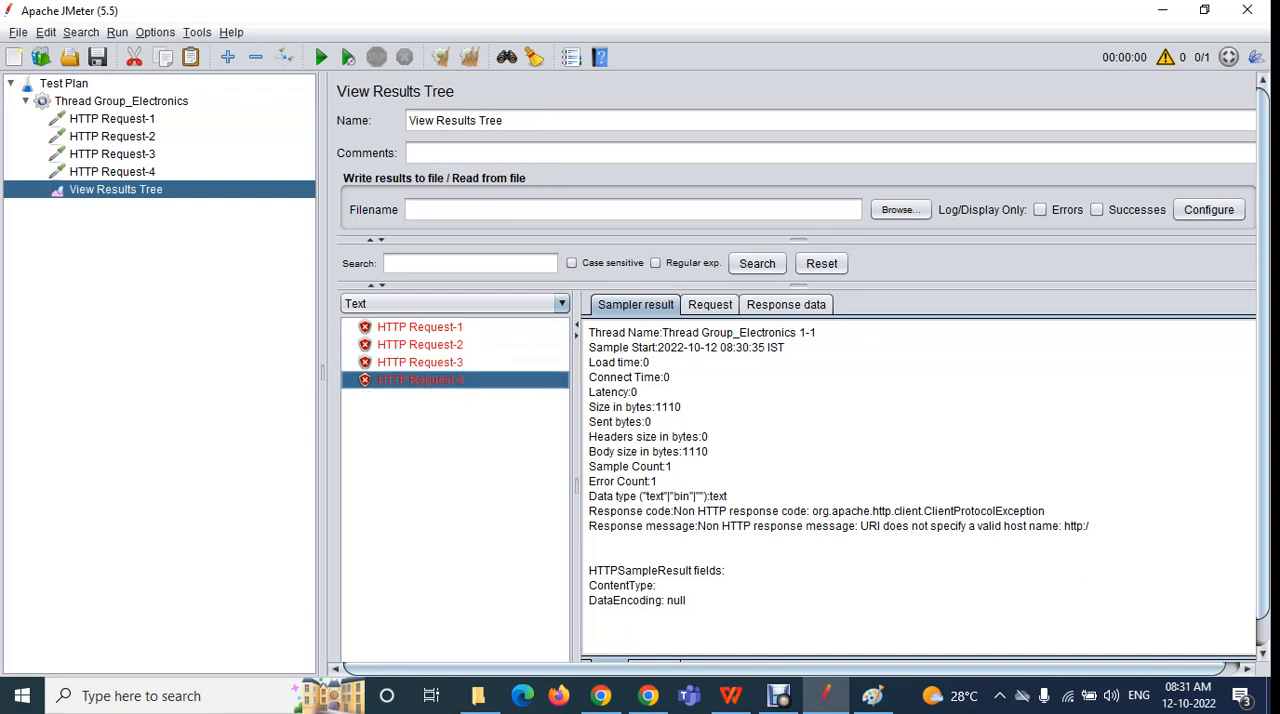
Set the loop count of Thread Group_Electronics to 3
{"action": "left_click", "coordinate": [121, 101]}
{"action": "double_click", "coordinate": [516, 355]}
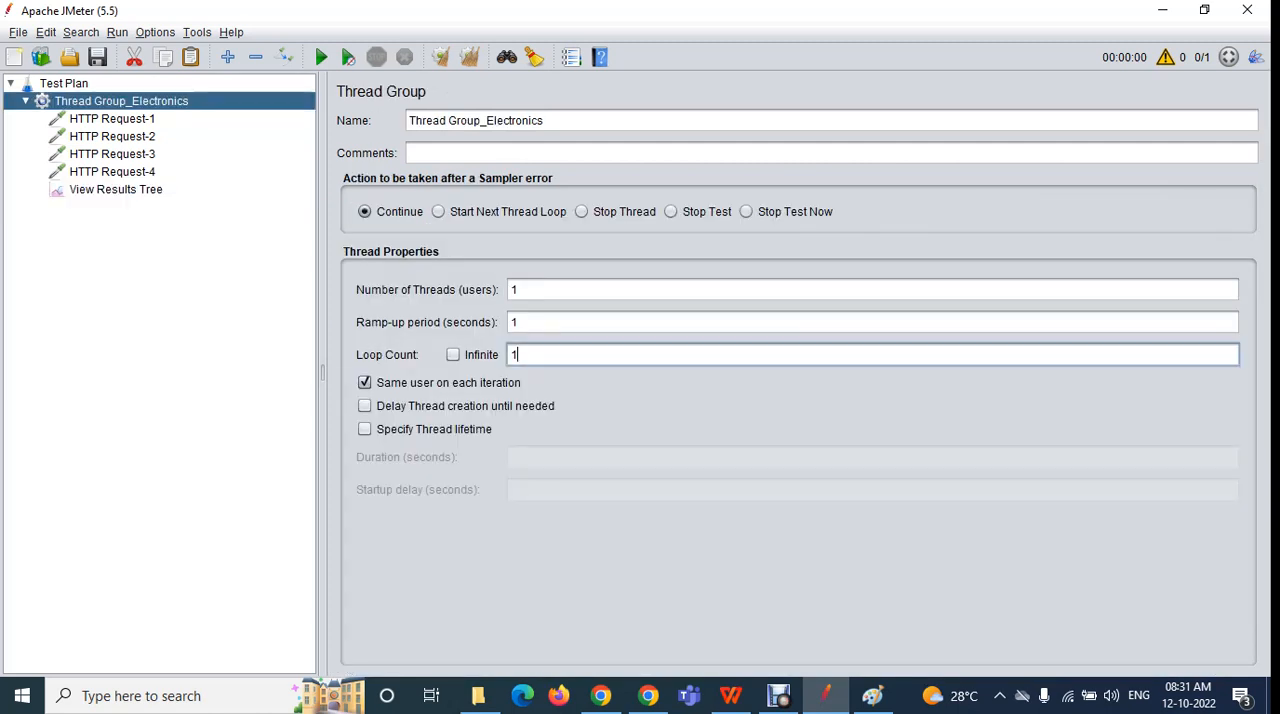
{"action": "type", "text": "3"}
Clear the previous results from View Results Tree and rerun the test plan without saving it
{"action": "left_click", "coordinate": [116, 190]}
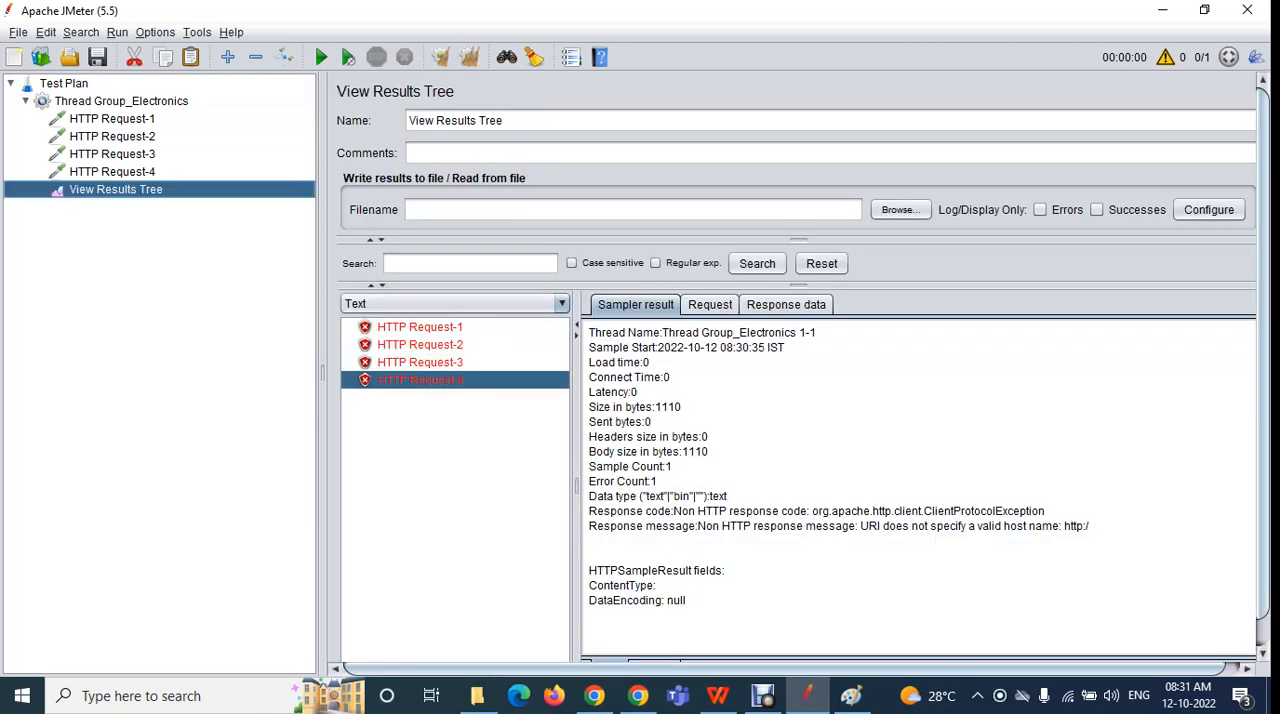
{"action": "left_click", "coordinate": [420, 327]}
{"action": "left_click", "coordinate": [420, 345]}
{"action": "left_click", "coordinate": [420, 362]}
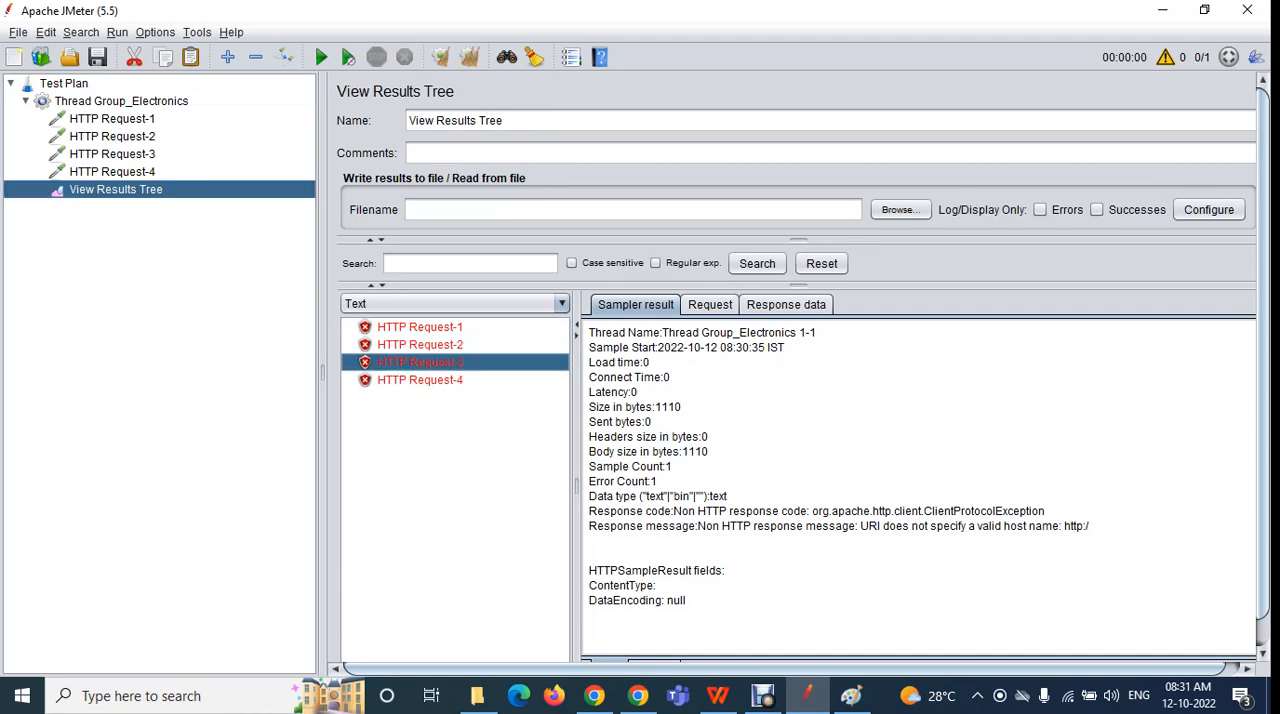
{"action": "left_click", "coordinate": [420, 327]}
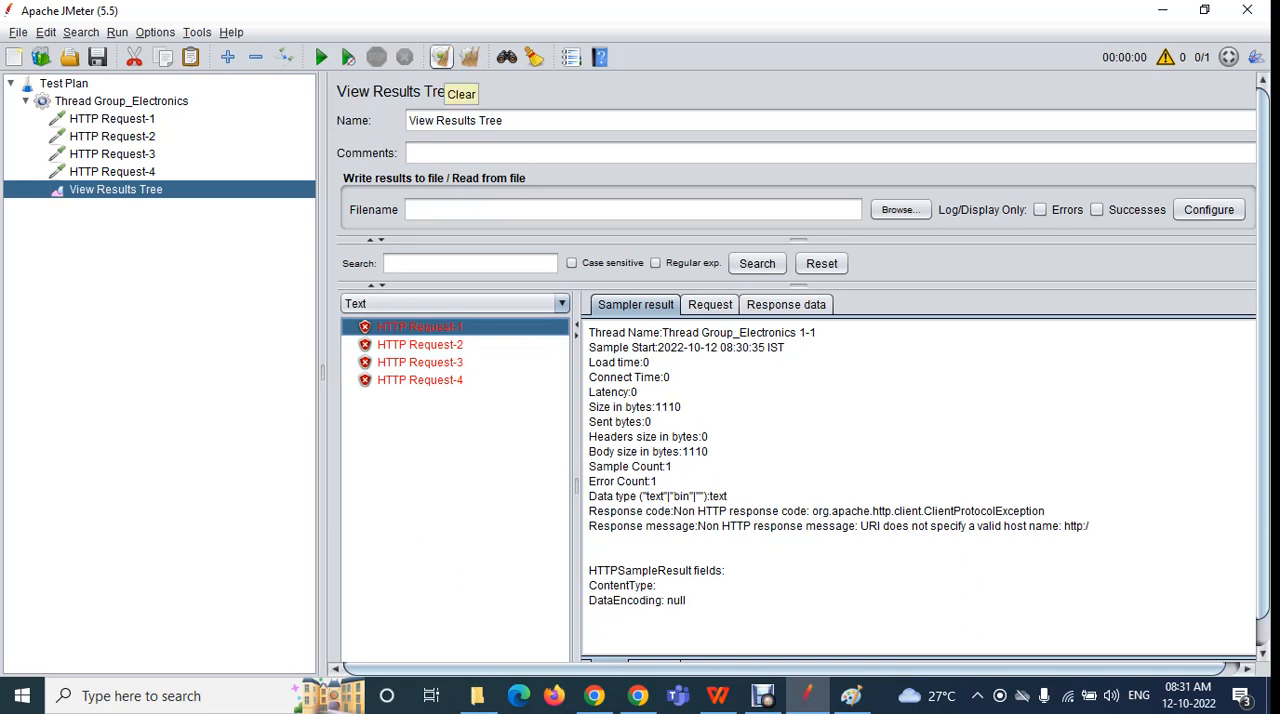
{"action": "left_click", "coordinate": [441, 57]}
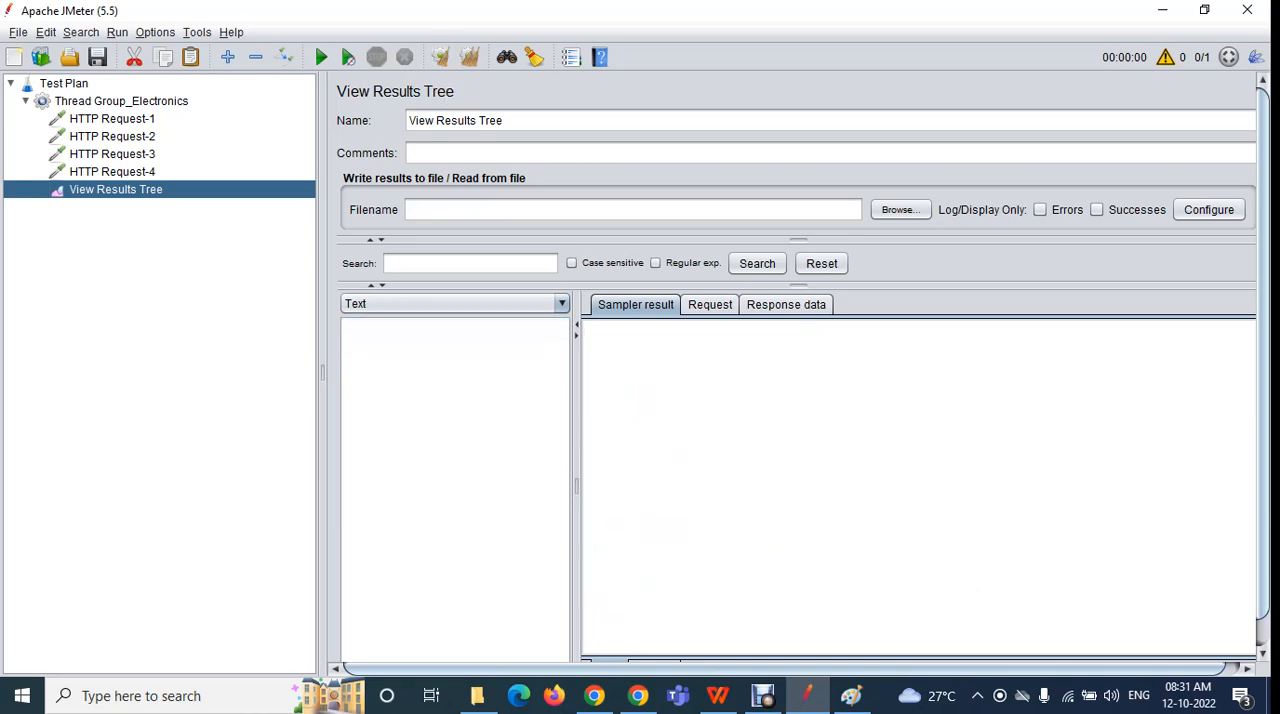
{"action": "left_click", "coordinate": [321, 57]}
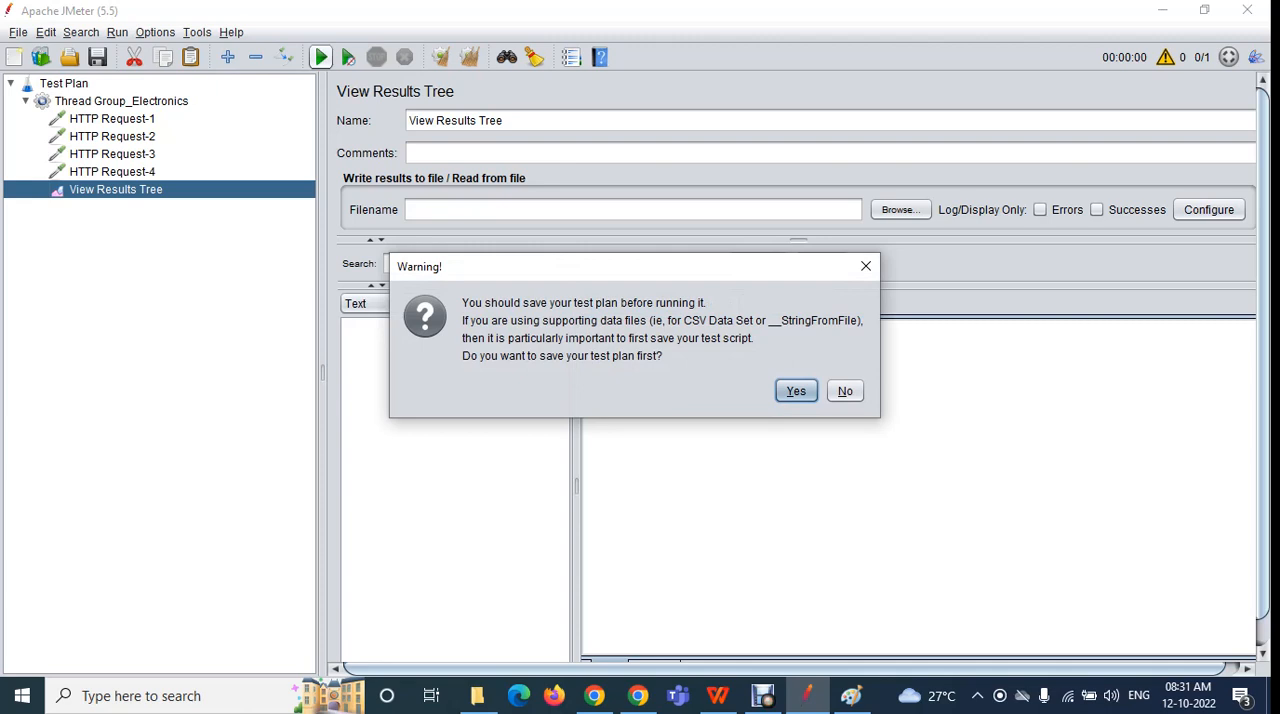
{"action": "left_click", "coordinate": [845, 391]}
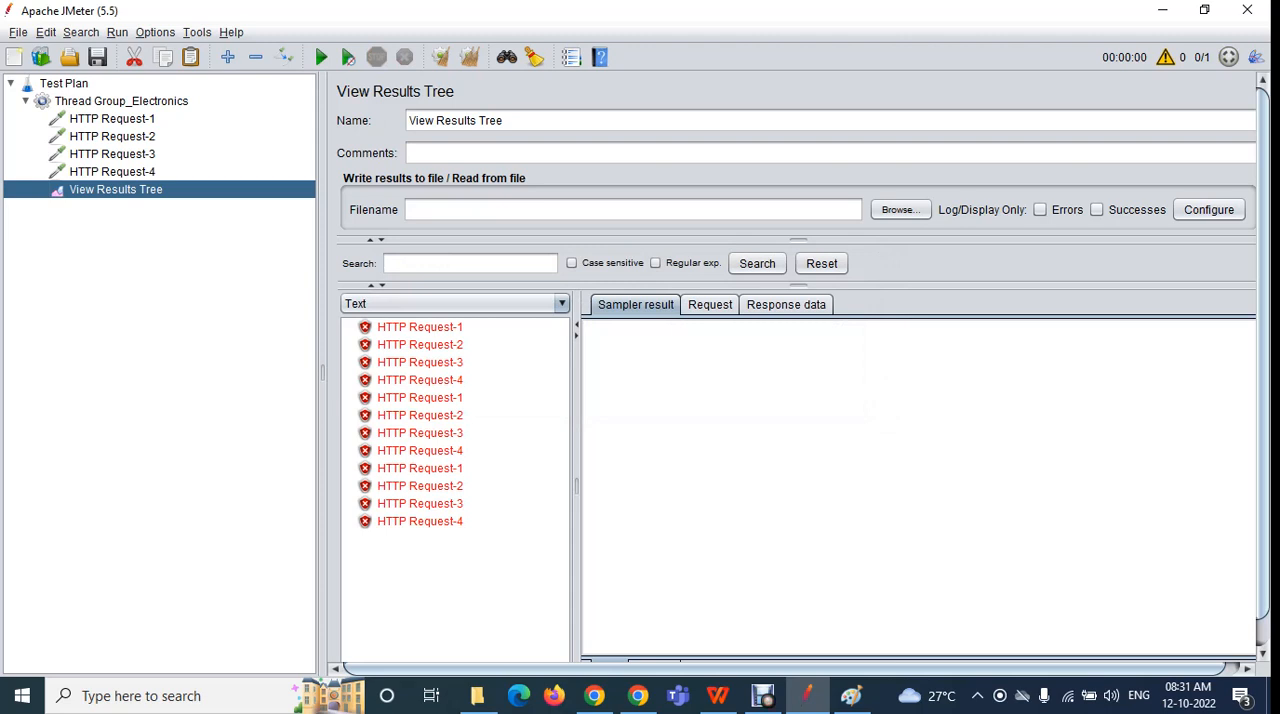
Compare the repeated results of HTTP Request-1, HTTP Request-2 and HTTP Request-4 across the loop iterations
{"action": "left_click", "coordinate": [420, 327]}
{"action": "left_click", "coordinate": [420, 398]}
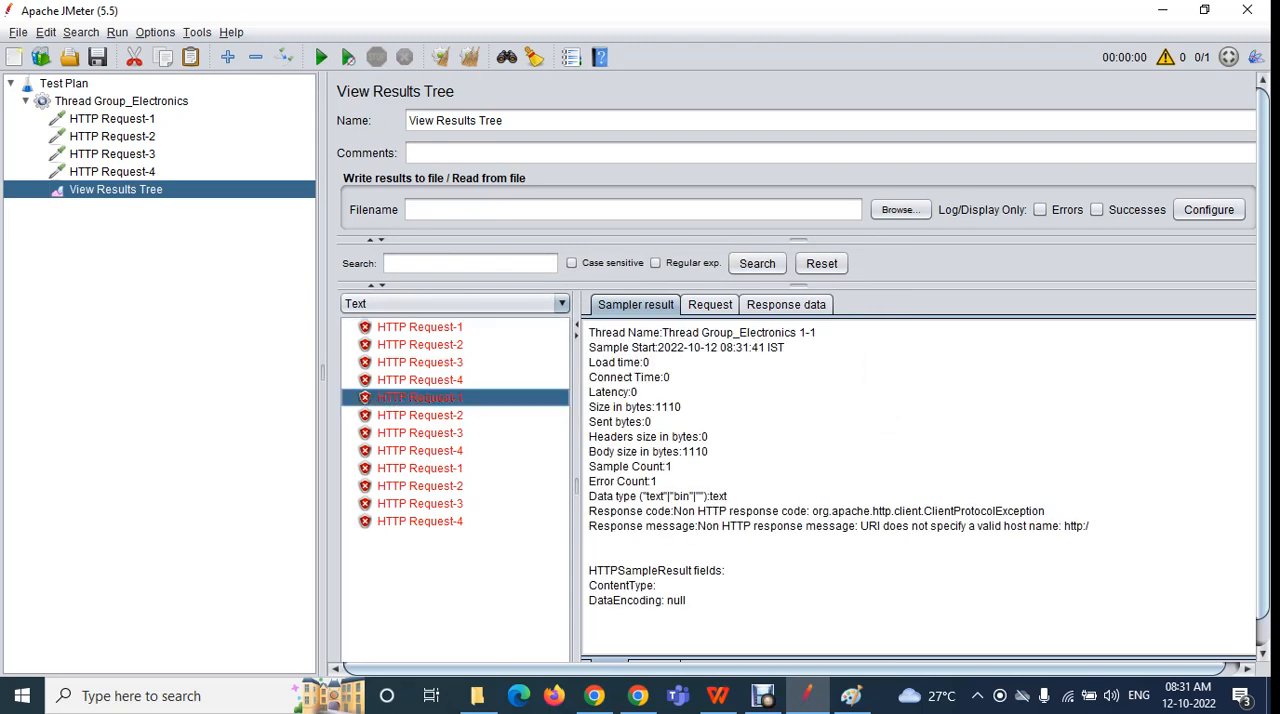
{"action": "left_click", "coordinate": [420, 468]}
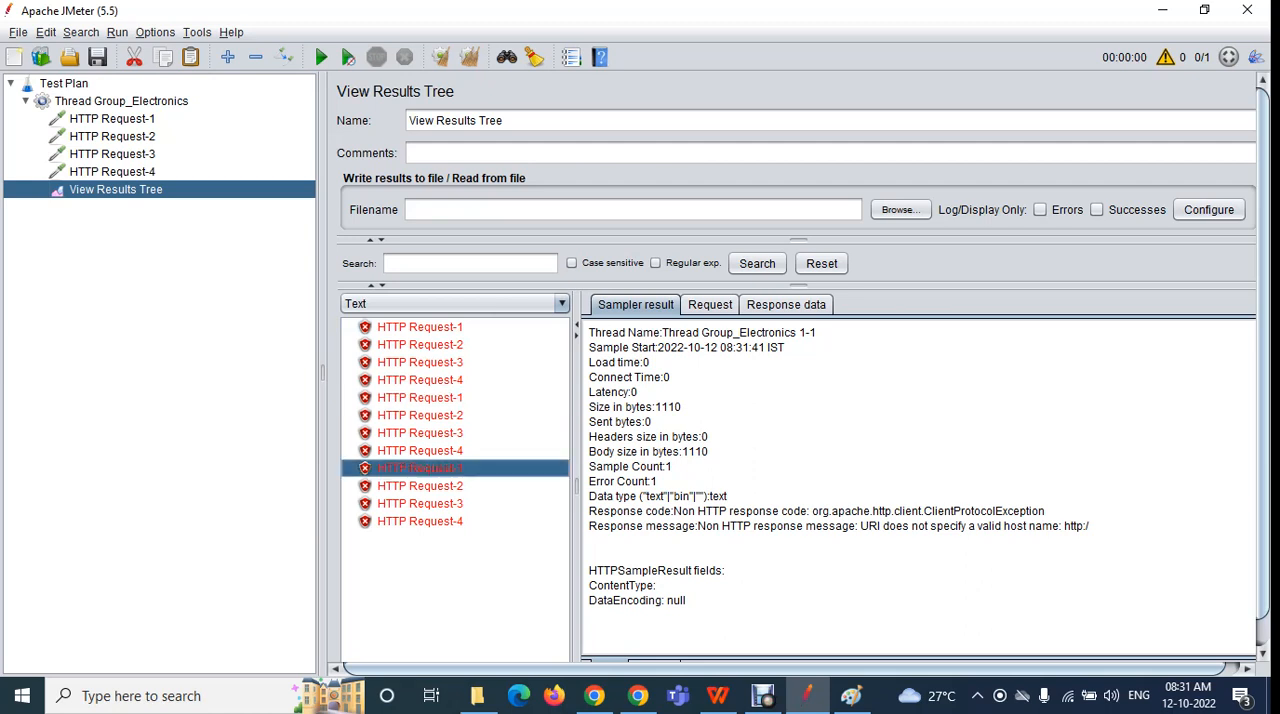
{"action": "left_click", "coordinate": [420, 345]}
{"action": "left_click", "coordinate": [420, 415]}
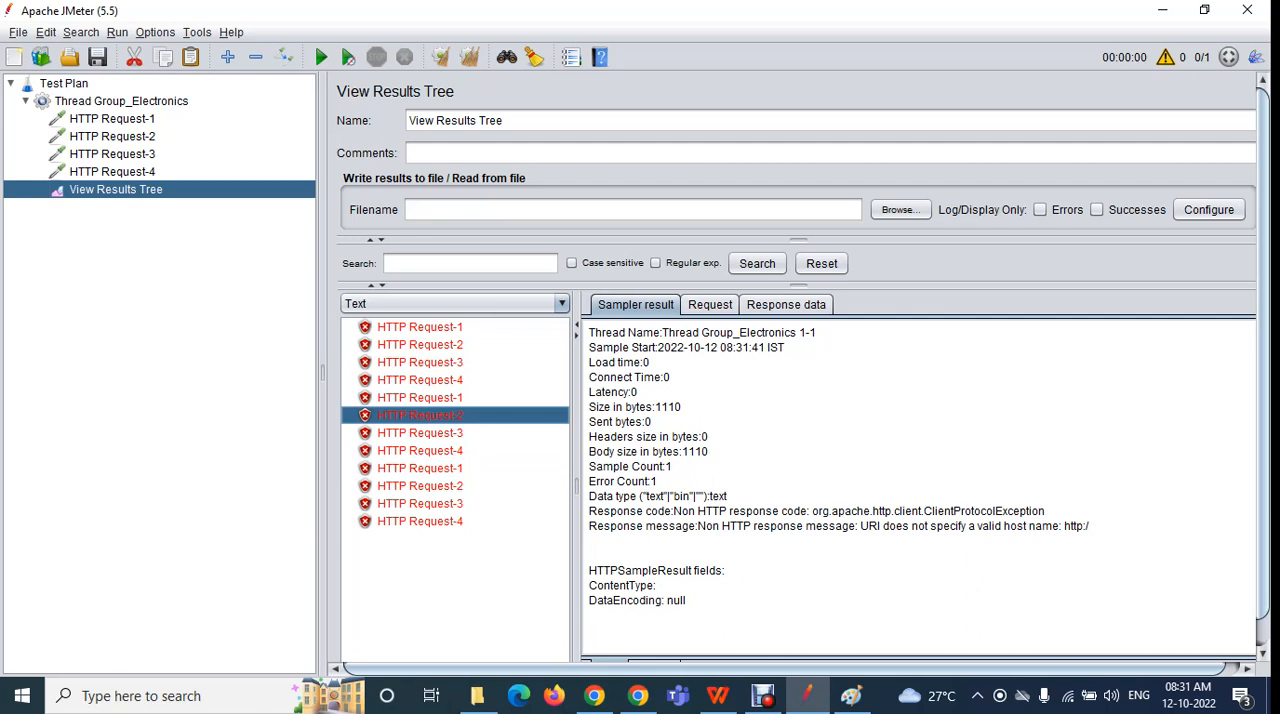
{"action": "left_click", "coordinate": [420, 486]}
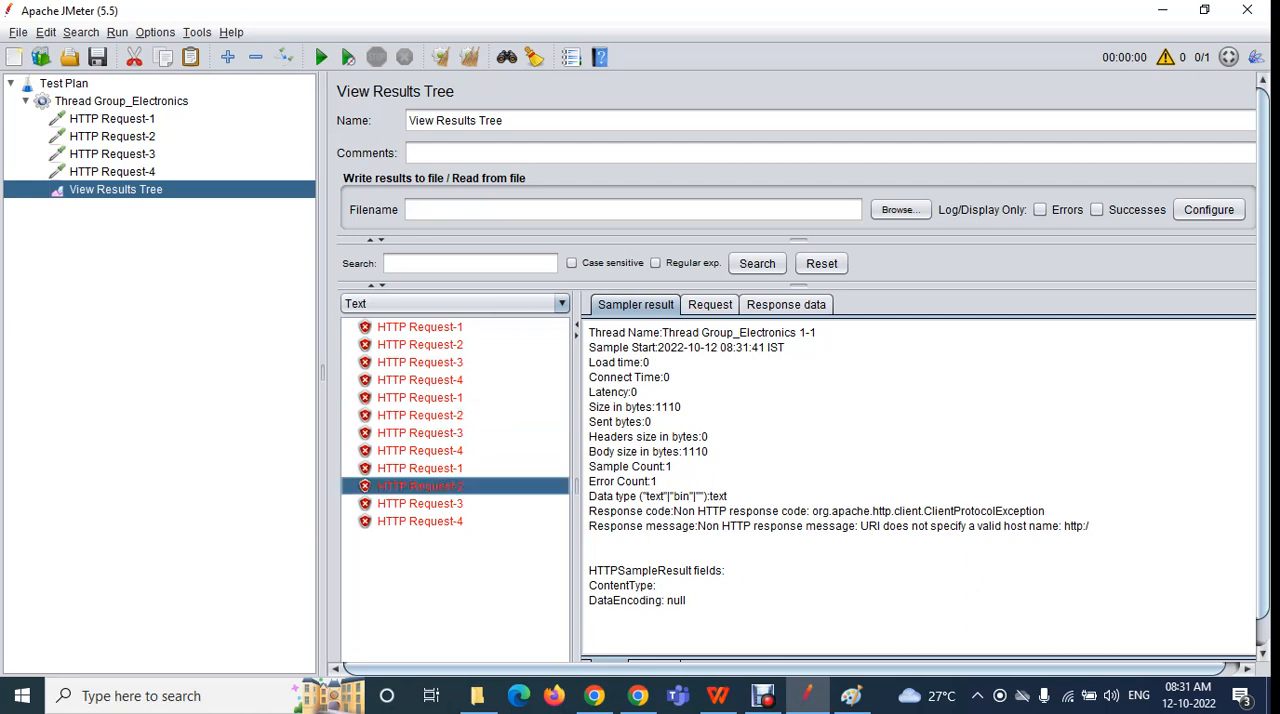
{"action": "left_click", "coordinate": [420, 380]}
{"action": "left_click", "coordinate": [420, 451]}
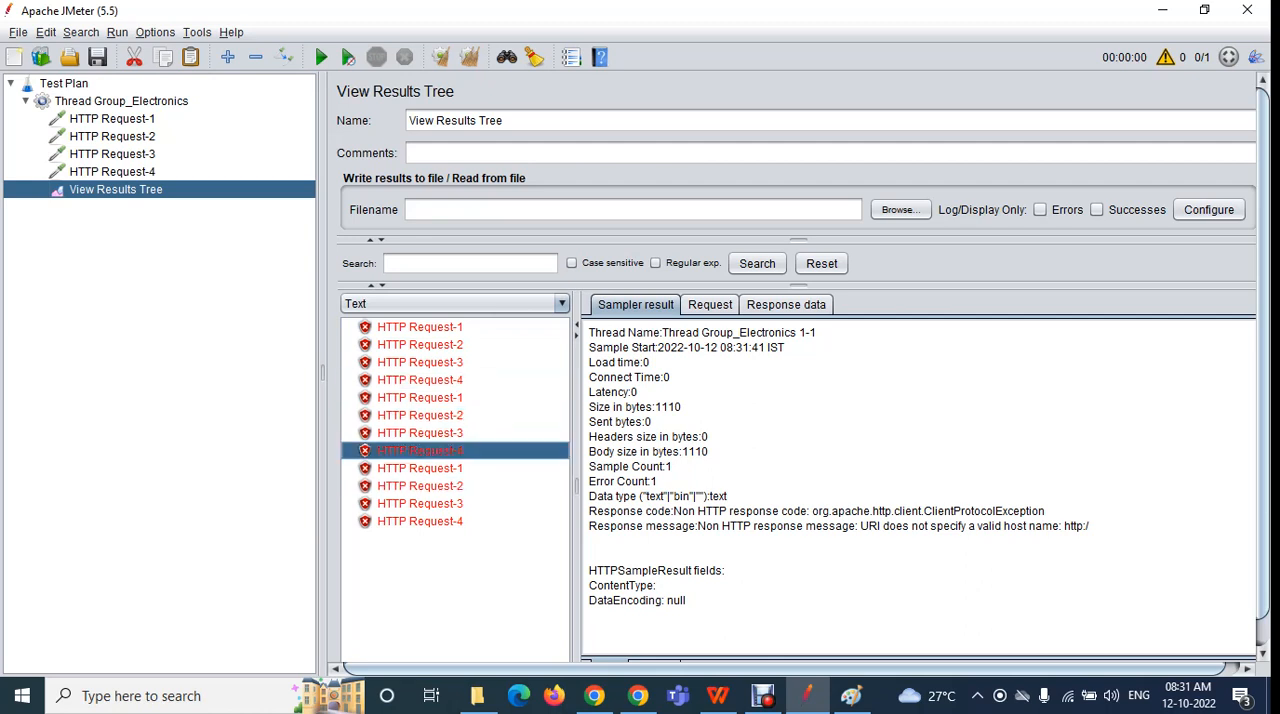
{"action": "left_click", "coordinate": [420, 521]}
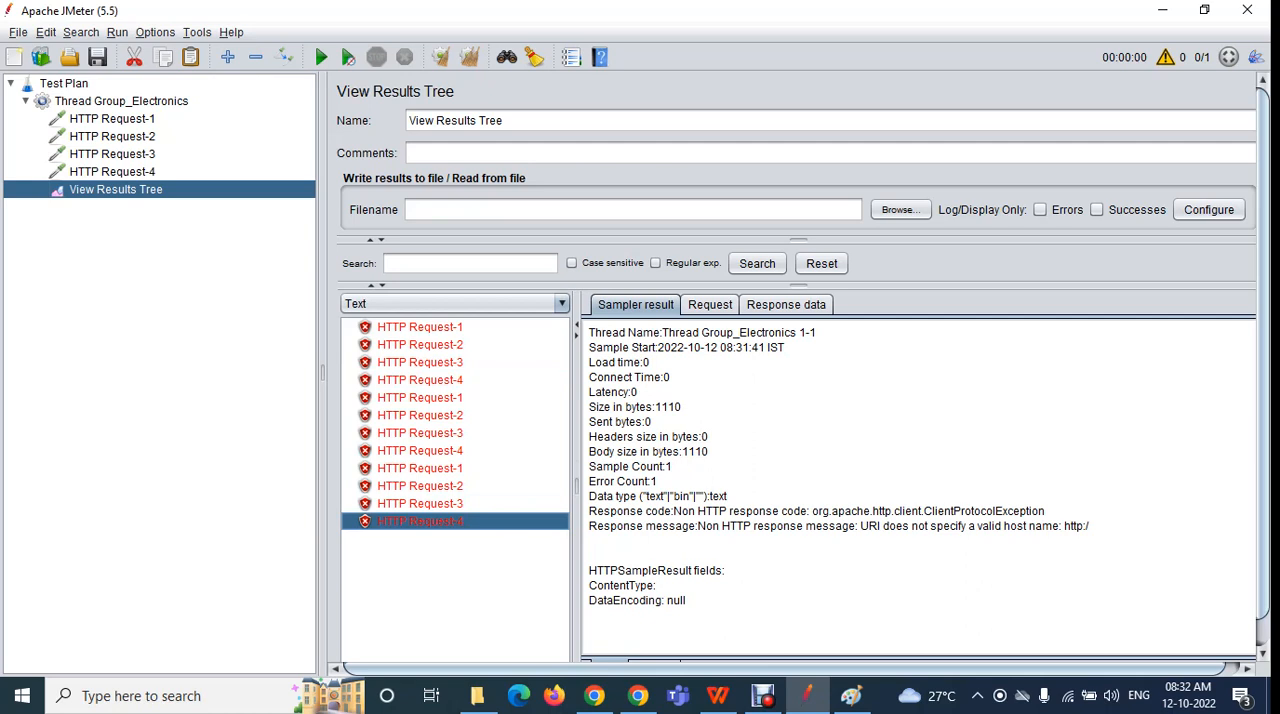
Review the loop count of Thread Group_Electronics and the sequence of HTTP requests that it repeats
{"action": "left_click", "coordinate": [121, 101]}
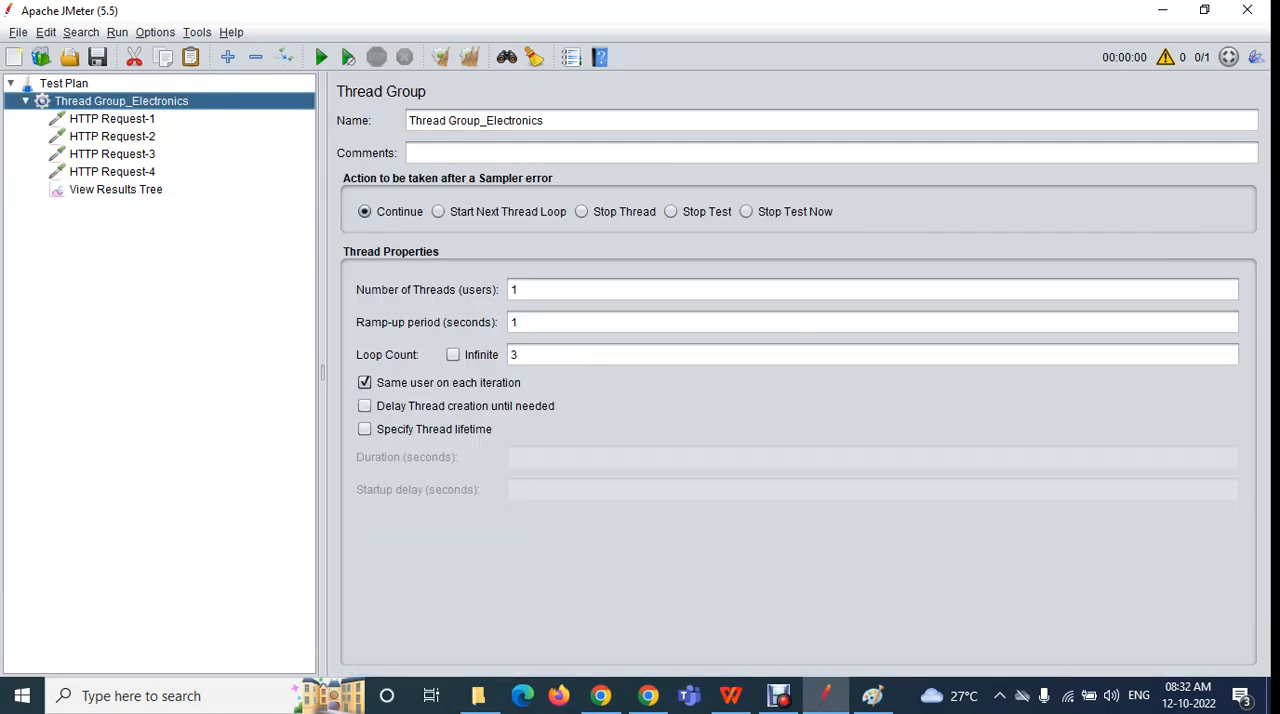
{"action": "left_click", "coordinate": [540, 355]}
{"action": "double_click", "coordinate": [515, 355]}
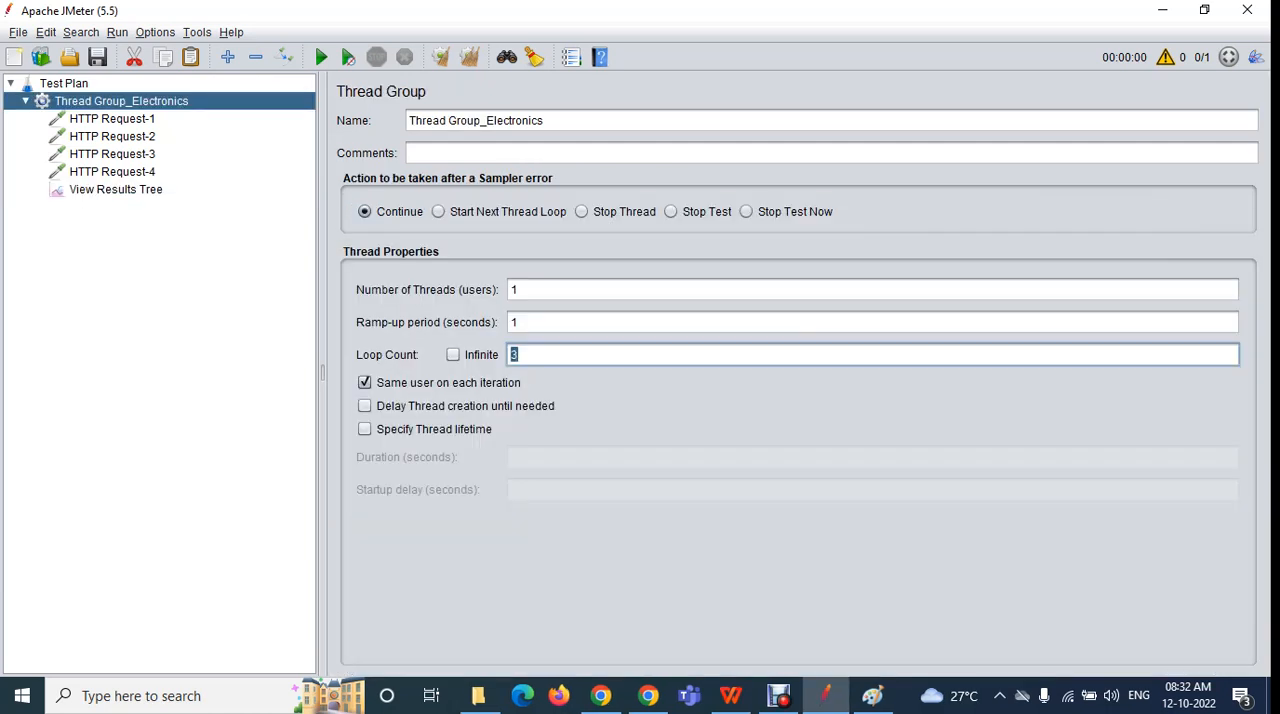
{"action": "left_click", "coordinate": [112, 119]}
{"action": "left_click", "coordinate": [112, 137]}
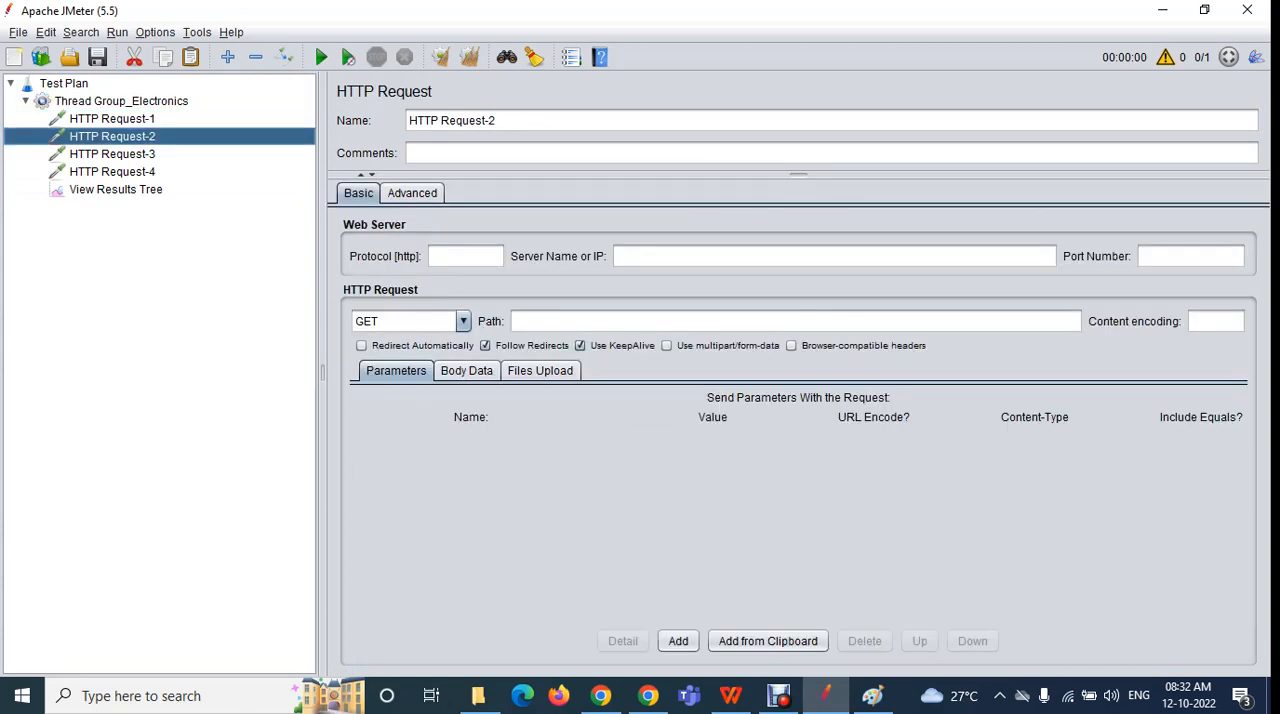
{"action": "left_click", "coordinate": [112, 154]}
{"action": "left_click", "coordinate": [112, 172]}
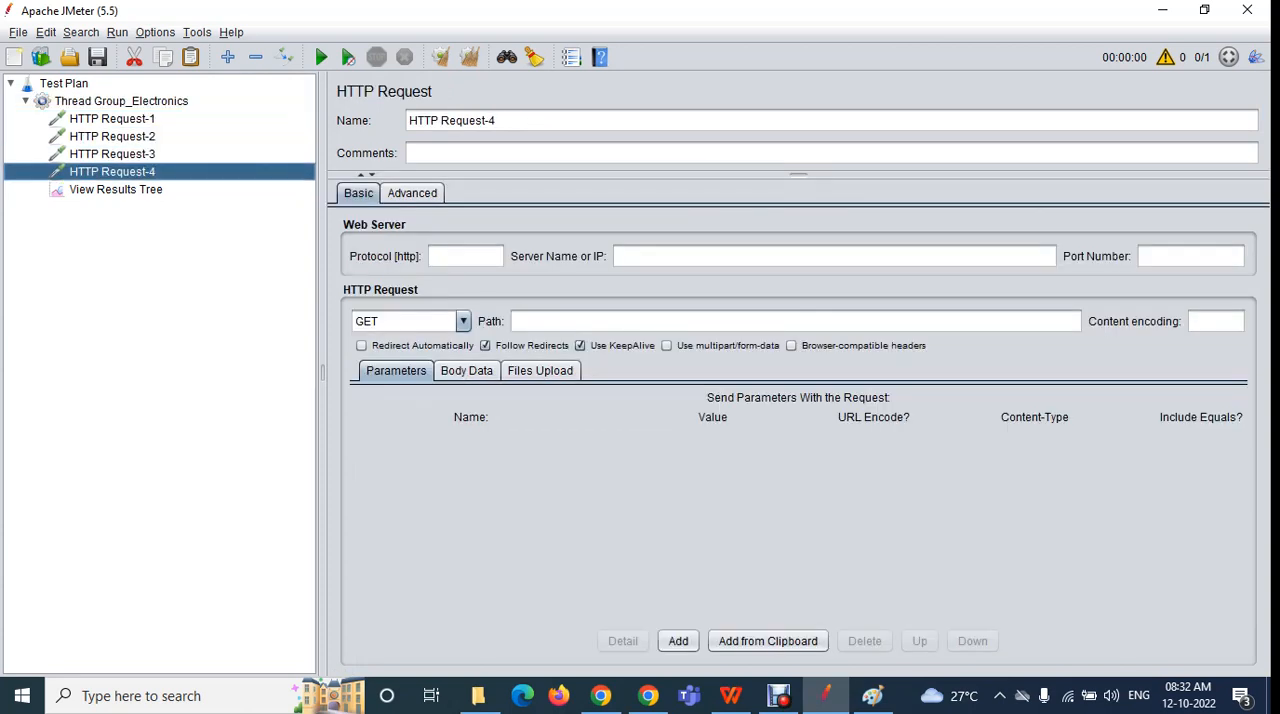
Set the number of threads of Thread Group_Electronics to 2 and its loop count to 1
{"action": "left_click", "coordinate": [121, 101]}
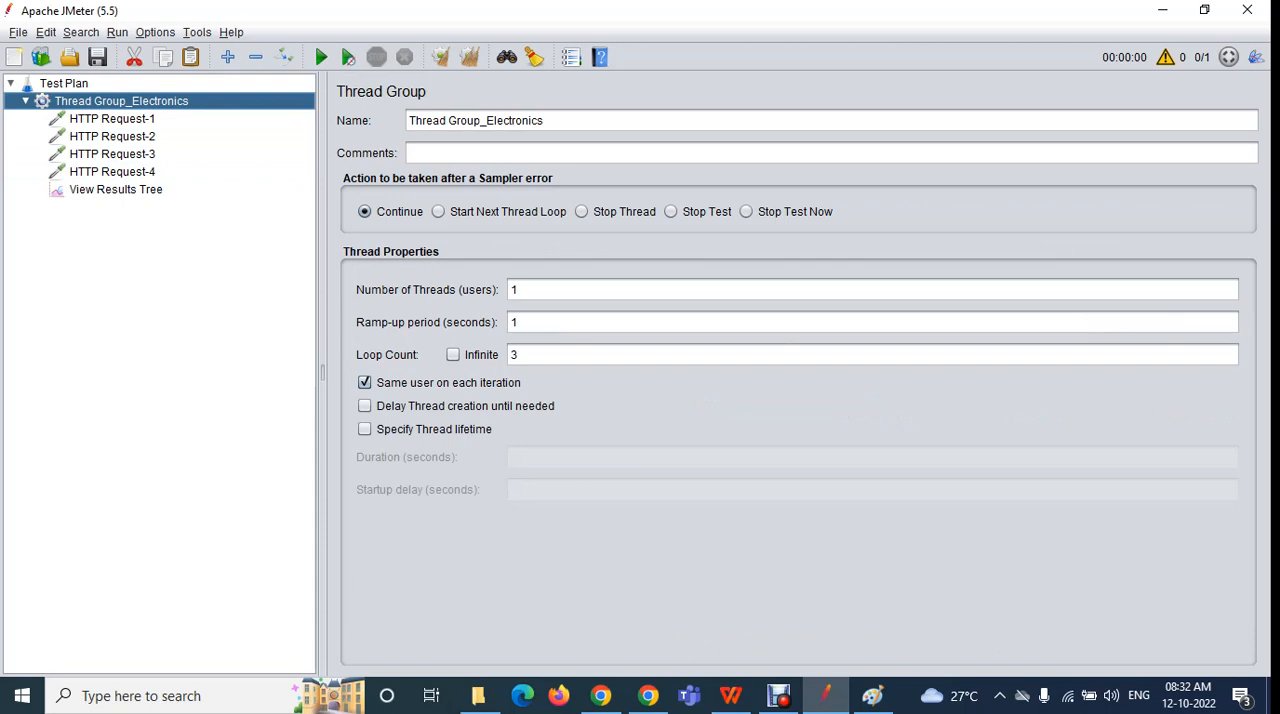
{"action": "double_click", "coordinate": [514, 290]}
{"action": "key", "text": "BackSpace"}
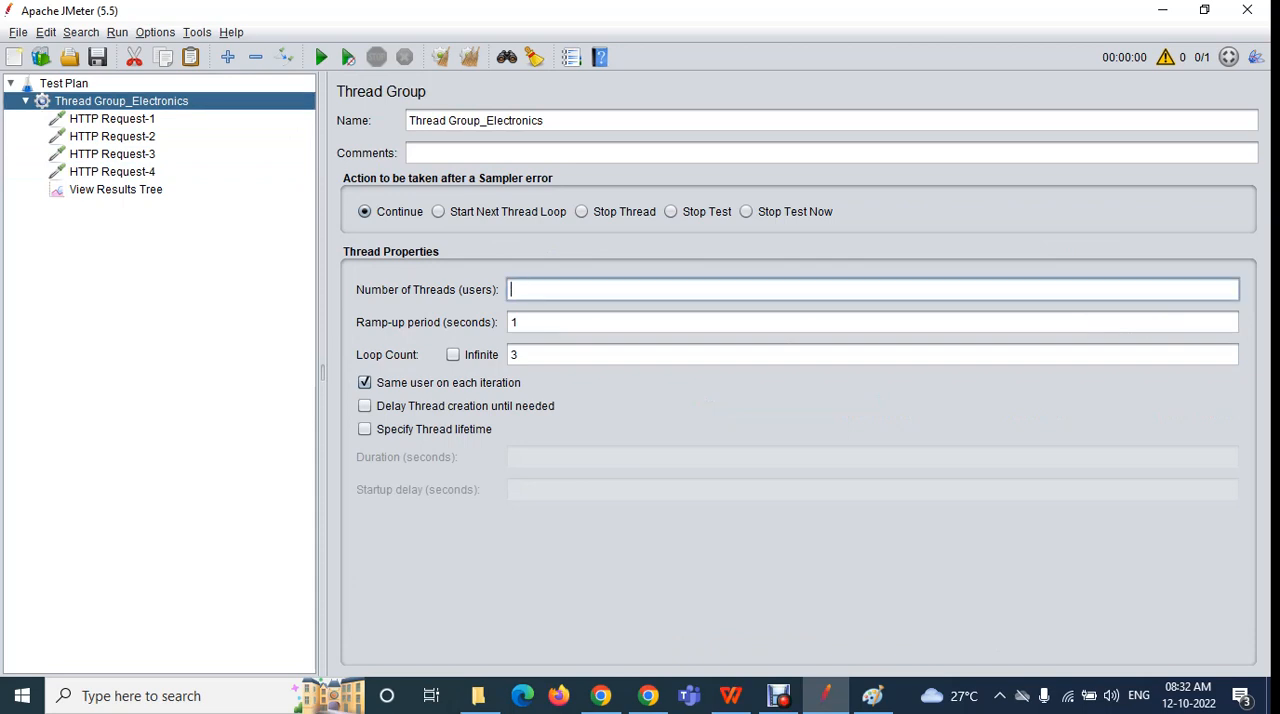
{"action": "left_click", "coordinate": [519, 355]}
{"action": "key", "text": "BackSpace"}
{"action": "type", "text": "1"}
{"action": "left_click", "coordinate": [516, 290]}
{"action": "type", "text": "2"}
{"action": "left_click_drag", "start_coordinate": [522, 355], "coordinate": [509, 355]}
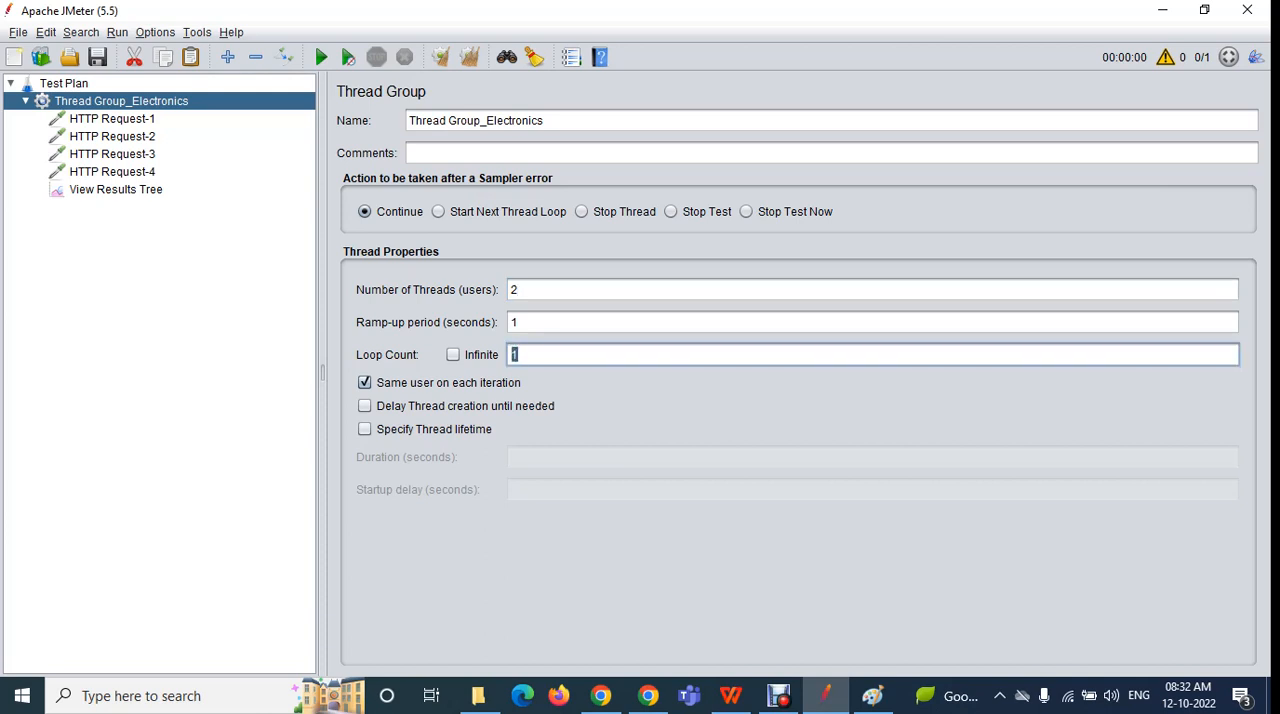
Clear the earlier results in View Results Tree and run the test plan with two threads, without saving it
{"action": "left_click", "coordinate": [115, 189]}
{"action": "left_click", "coordinate": [441, 57]}
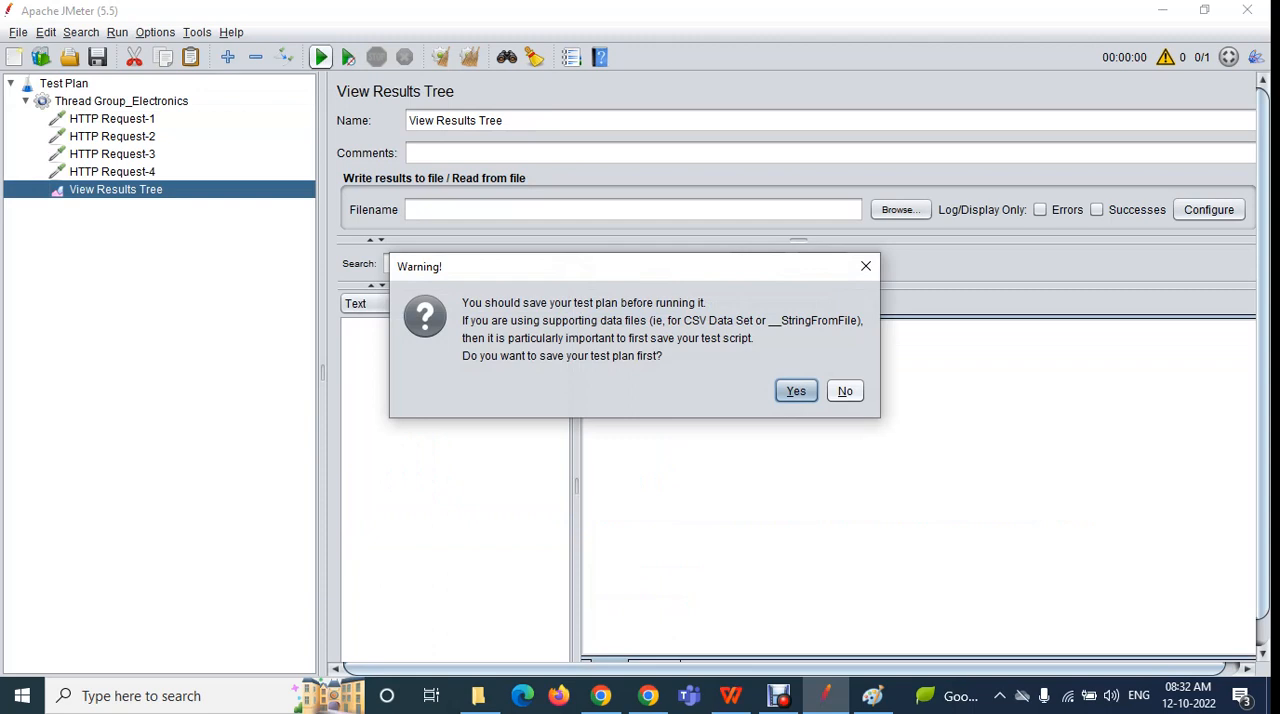
{"action": "left_click", "coordinate": [845, 391]}
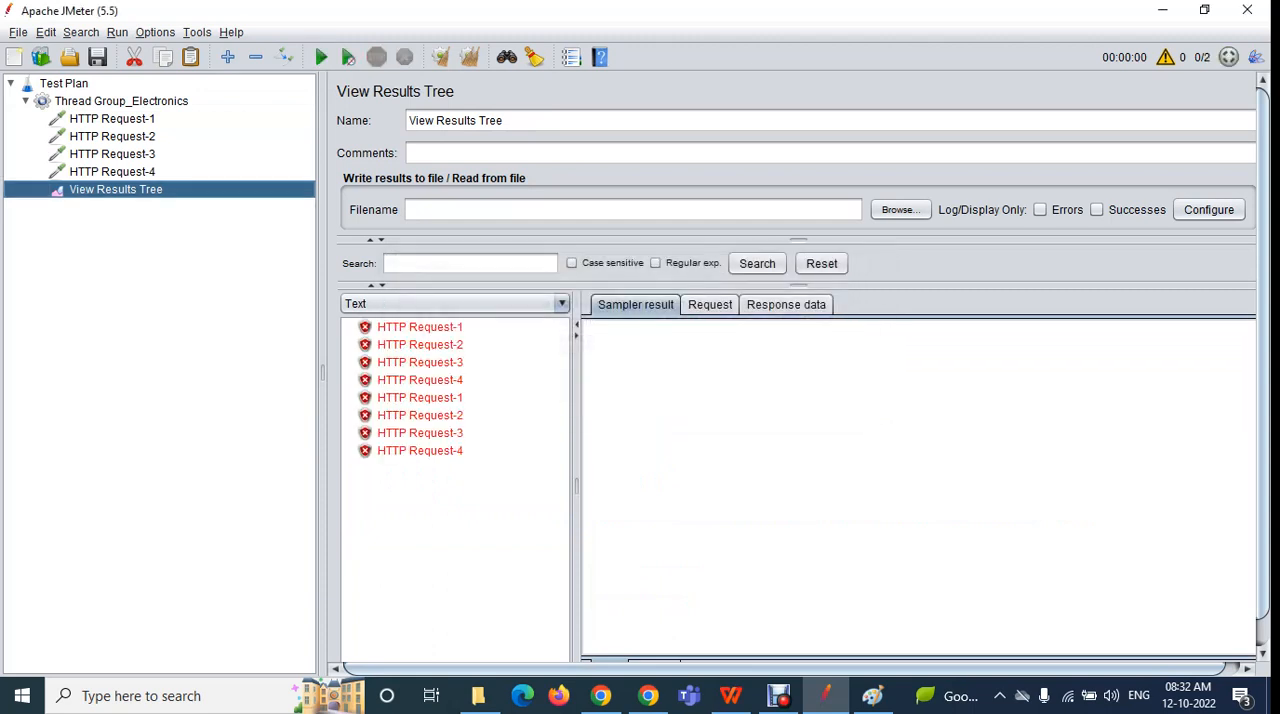
Inspect the sampler results of the HTTP requests to see which thread ran each one
{"action": "left_click", "coordinate": [420, 327]}
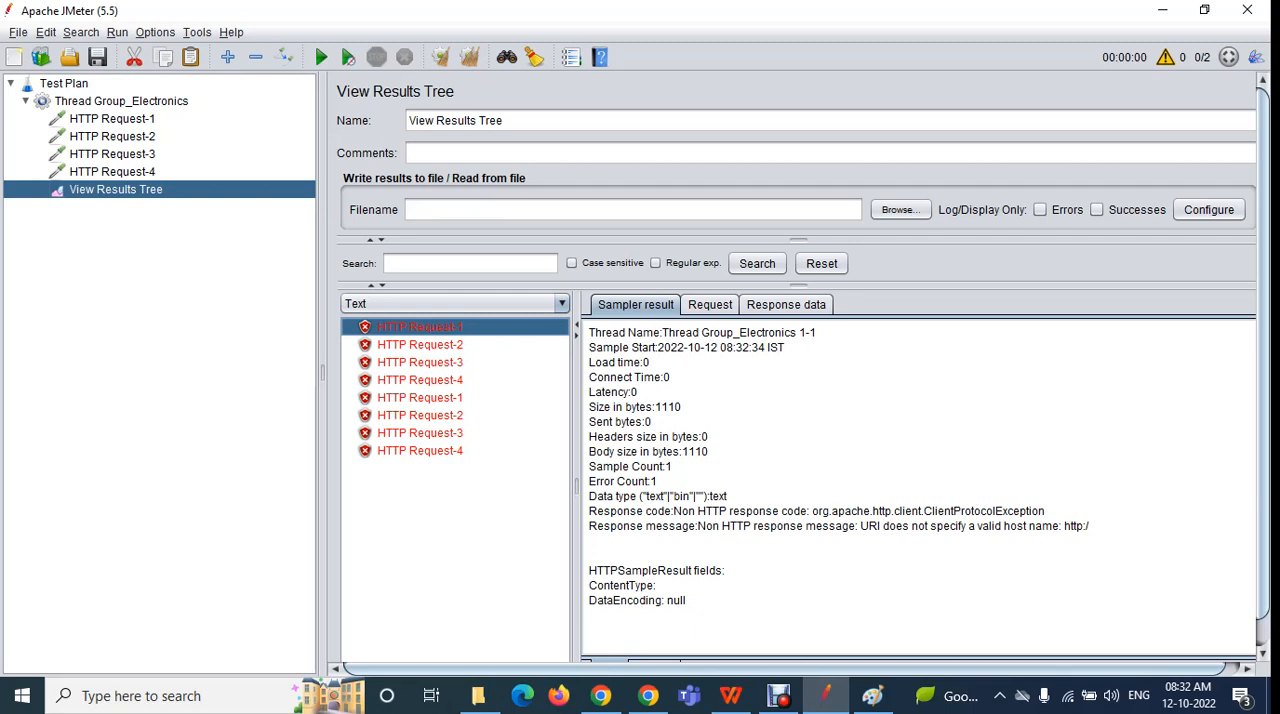
{"action": "left_click", "coordinate": [420, 398]}
{"action": "left_click", "coordinate": [420, 345]}
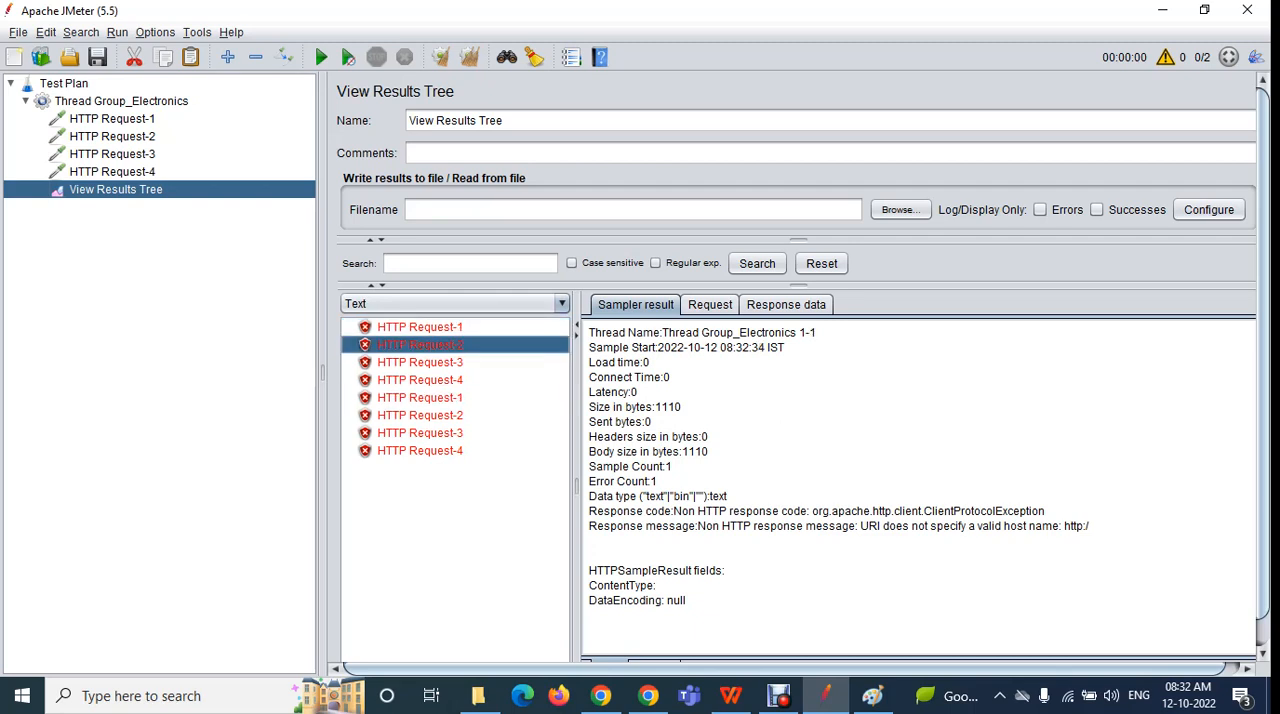
{"action": "left_click", "coordinate": [420, 433]}
{"action": "left_click", "coordinate": [420, 363]}
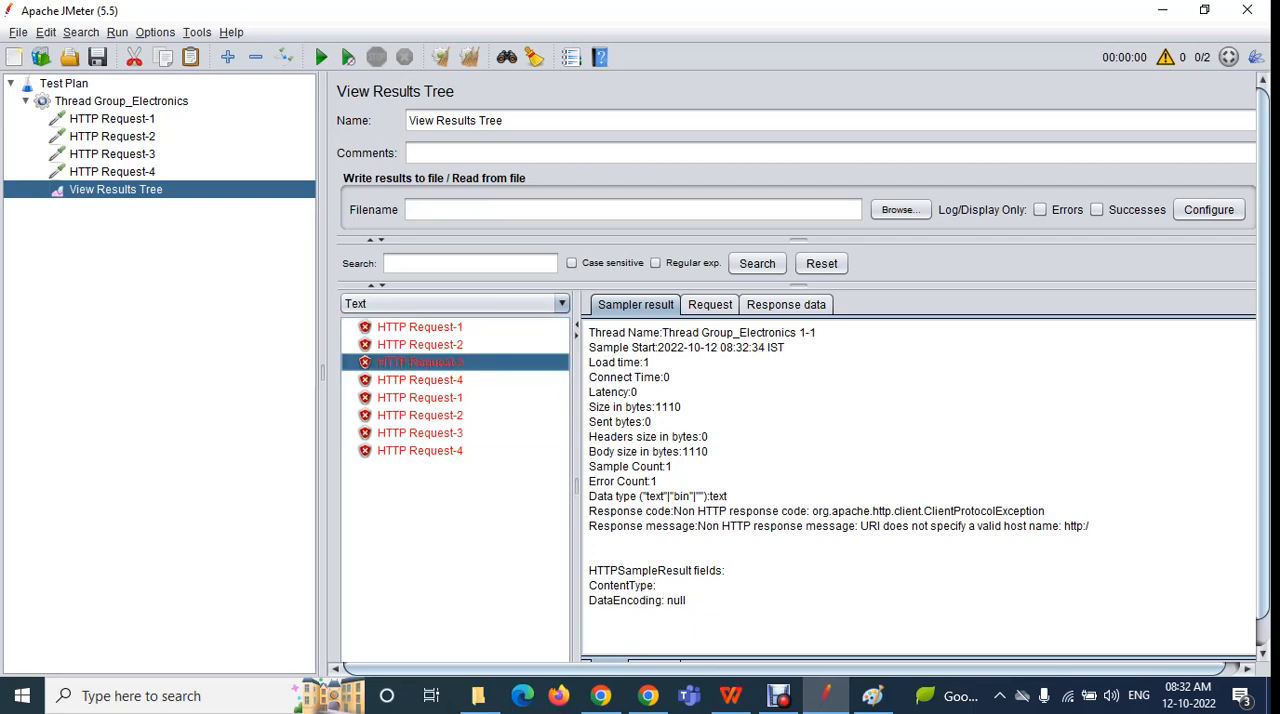
{"action": "left_click", "coordinate": [420, 433]}
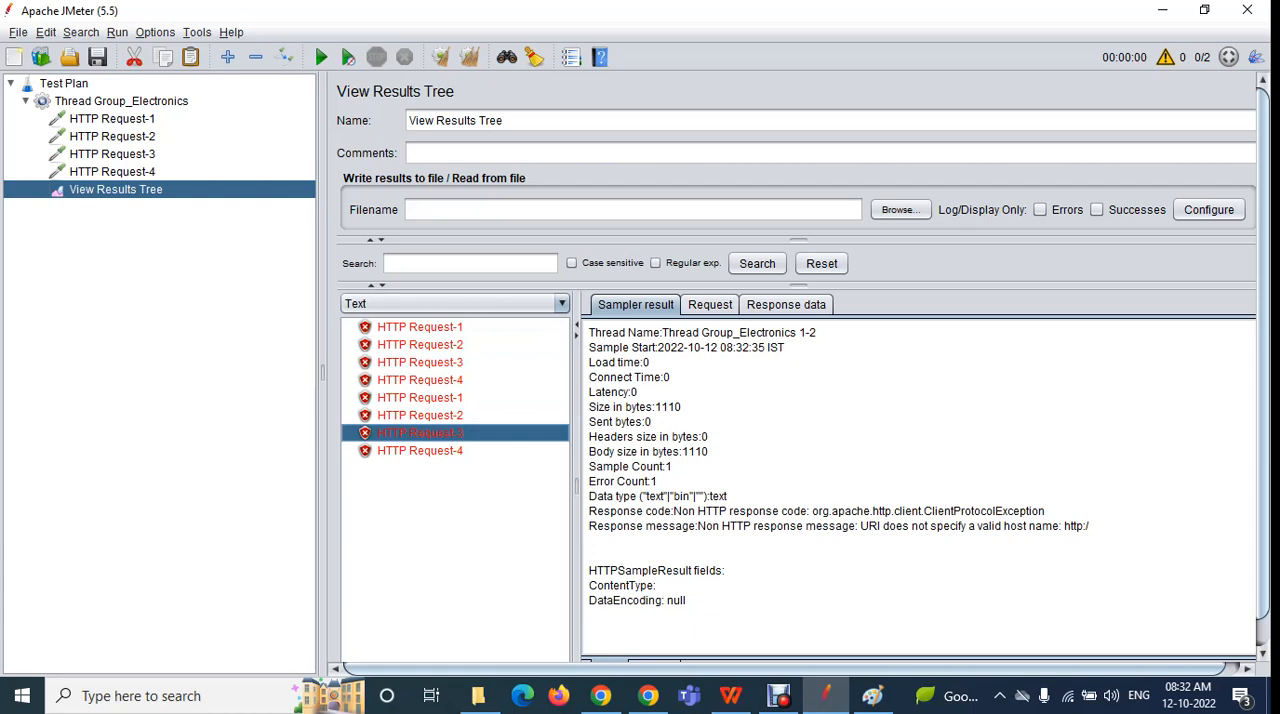
{"action": "left_click", "coordinate": [420, 451]}
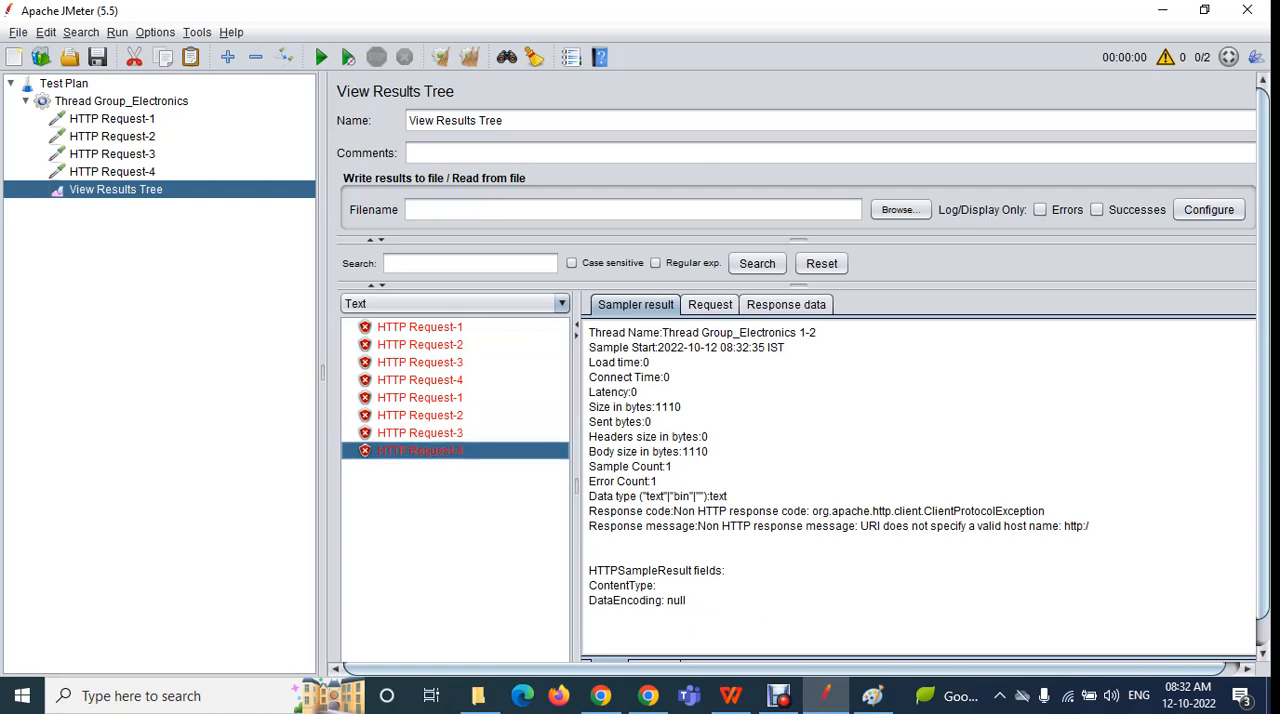
Review the thread and loop counts of Thread Group_Electronics, and go through HTTP Request-1 to HTTP Request-4 in order
{"action": "left_click", "coordinate": [121, 101]}
{"action": "left_click", "coordinate": [520, 355]}
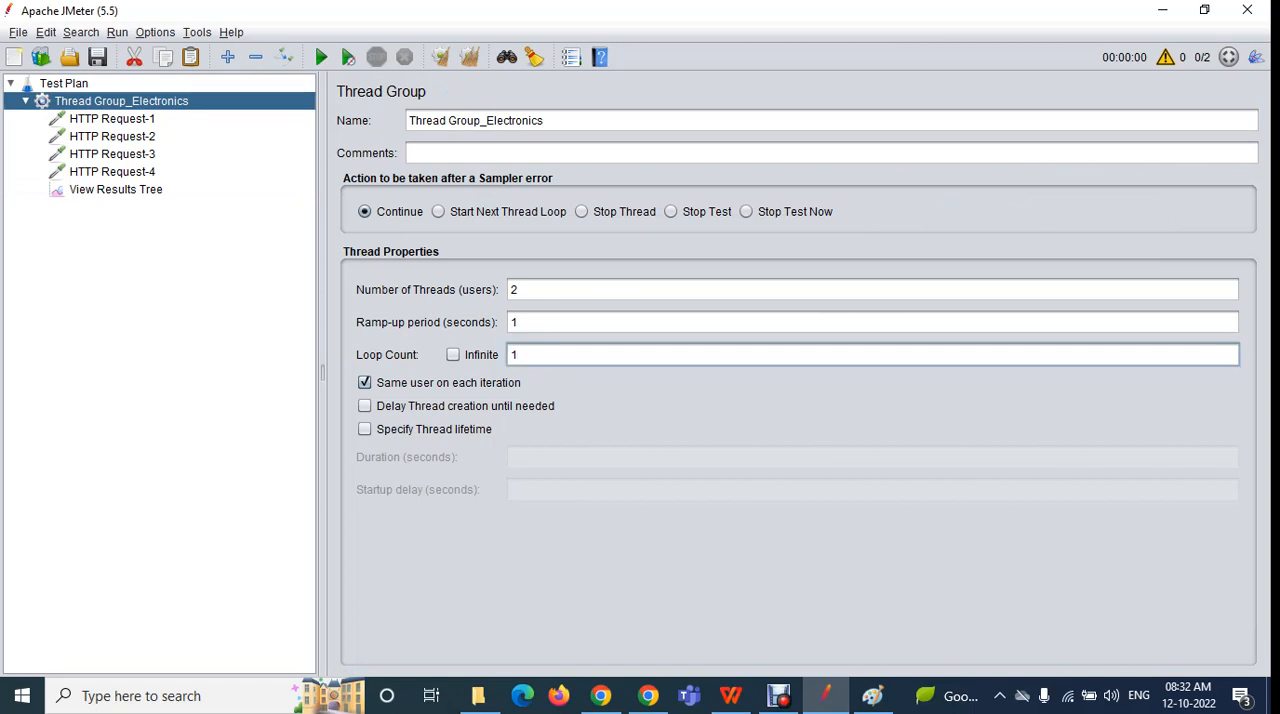
{"action": "double_click", "coordinate": [514, 355]}
{"action": "left_click", "coordinate": [518, 290]}
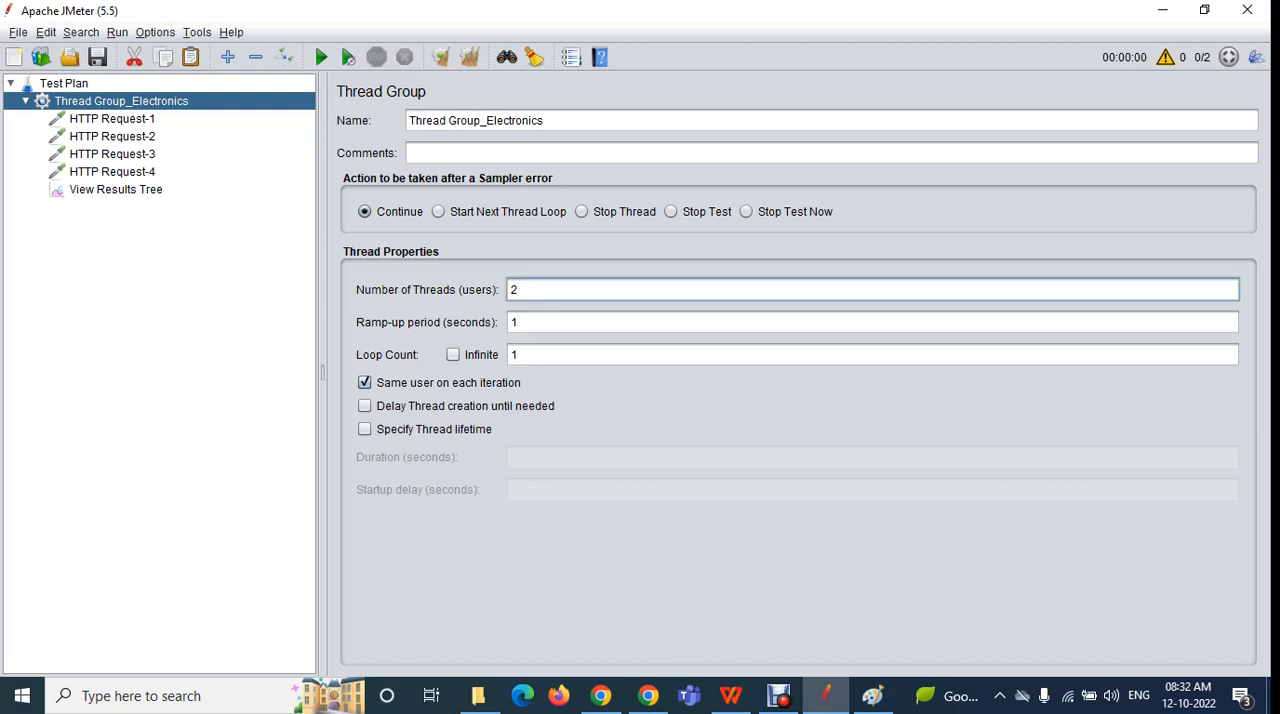
{"action": "left_click", "coordinate": [112, 119]}
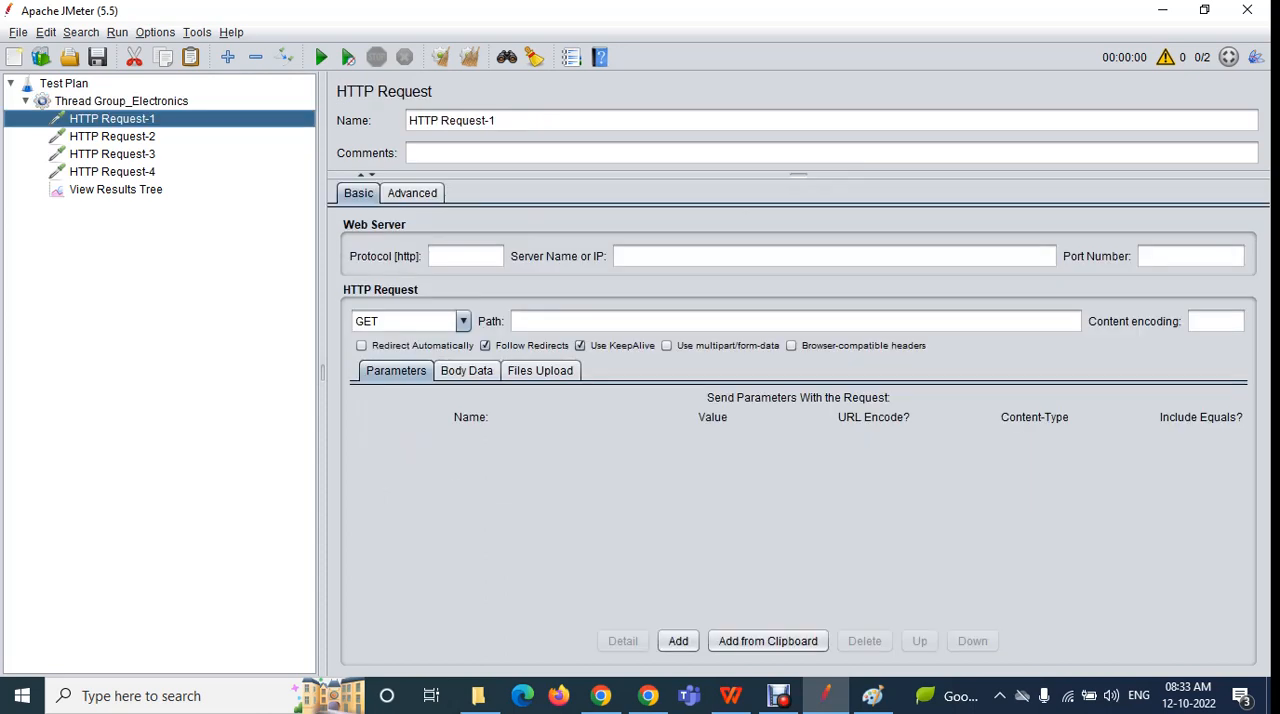
{"action": "key", "text": "Down"}
{"action": "key", "text": "Down"}
{"action": "key", "text": "Down"}
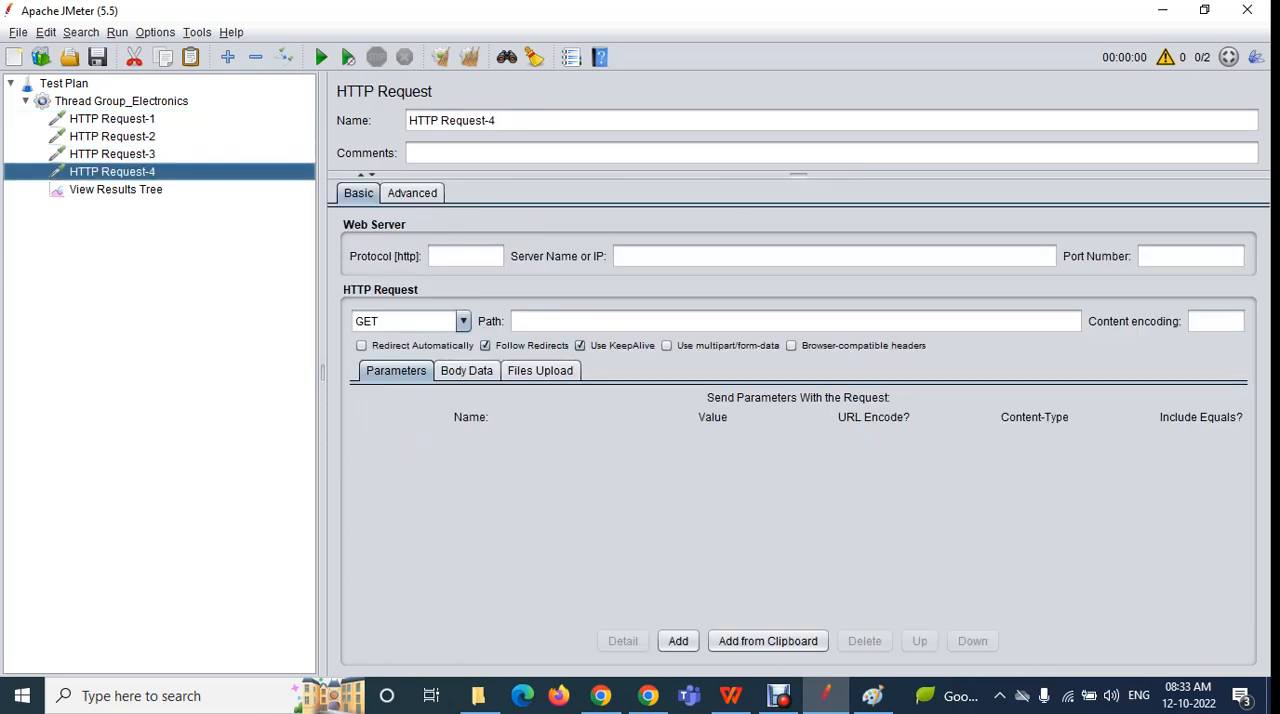
{"action": "key", "text": "Down"}
{"action": "left_click", "coordinate": [112, 119]}
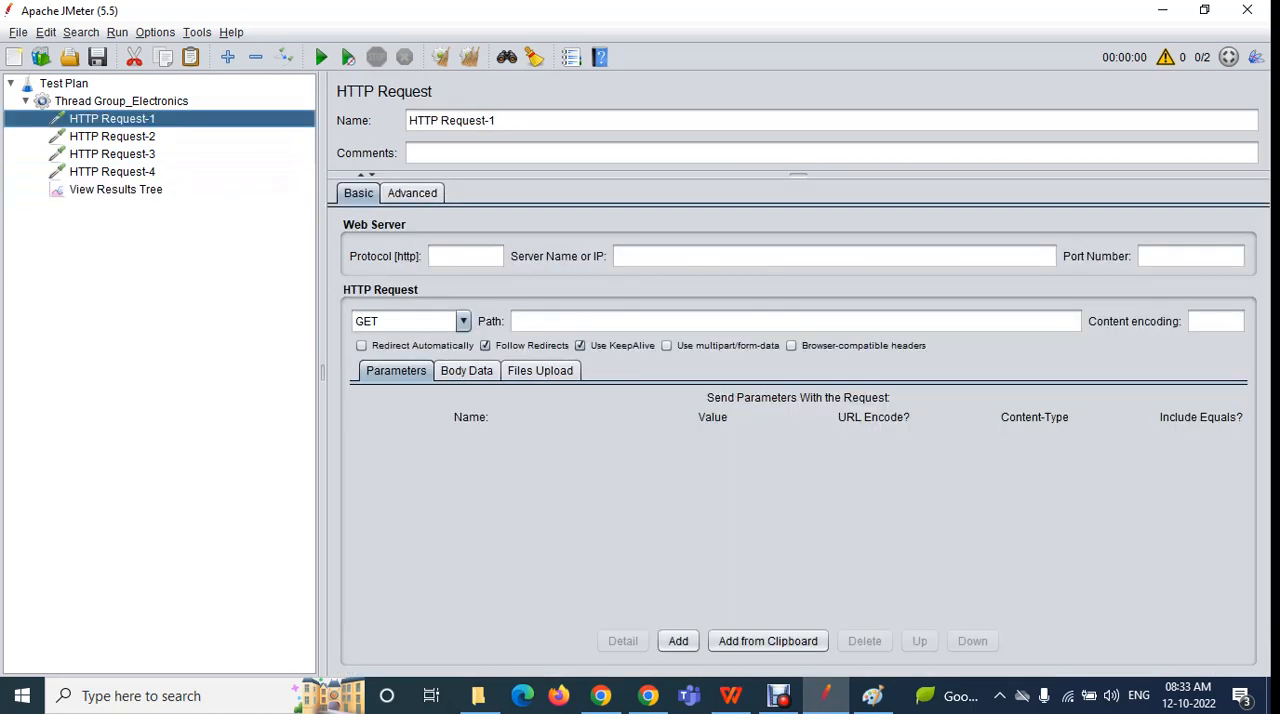
{"action": "left_click", "coordinate": [112, 136]}
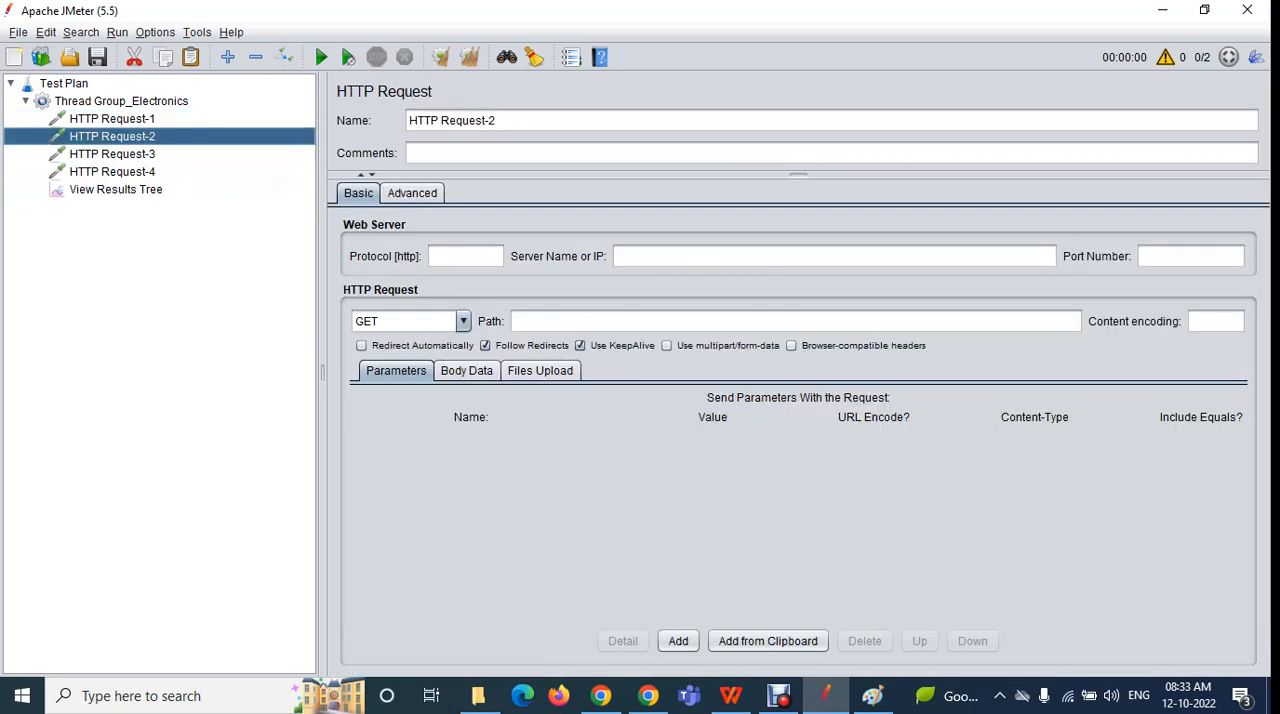
{"action": "left_click", "coordinate": [112, 154]}
{"action": "left_click", "coordinate": [112, 172]}
Compare the thread names and start times of both results for HTTP Request-1, HTTP Request-2 and HTTP Request-3
{"action": "left_click", "coordinate": [115, 190]}
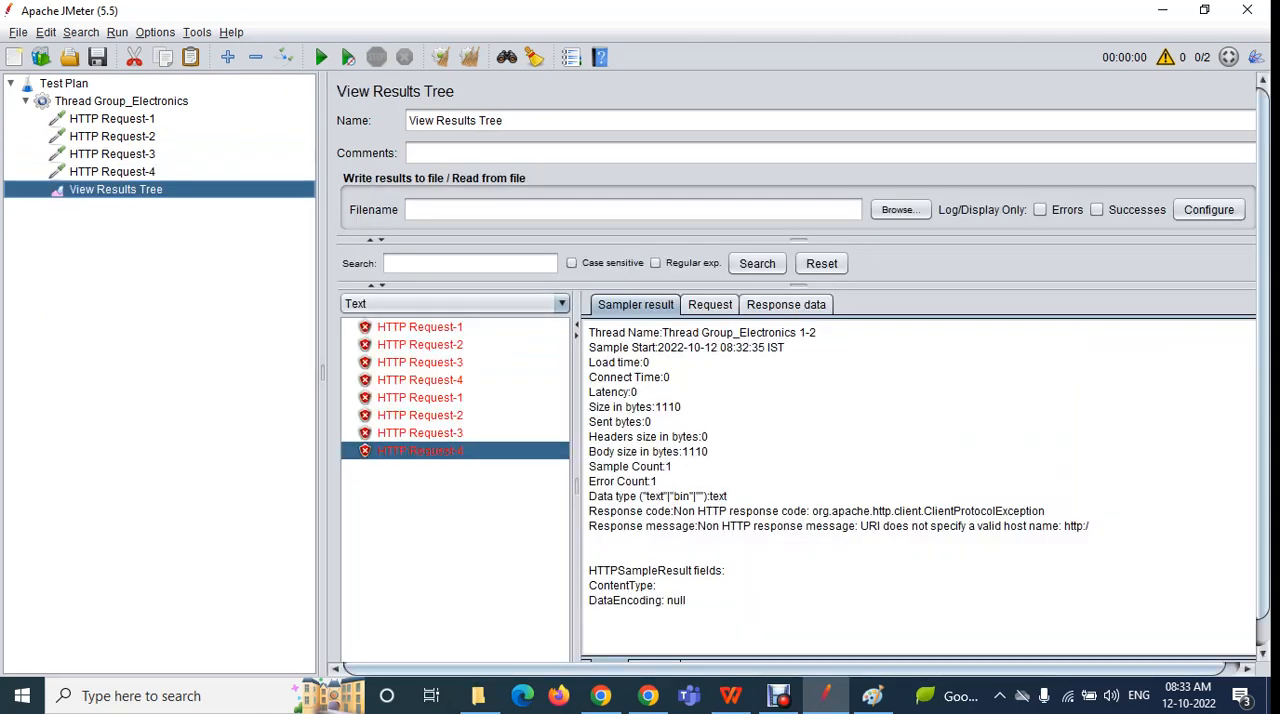
{"action": "left_click", "coordinate": [420, 327]}
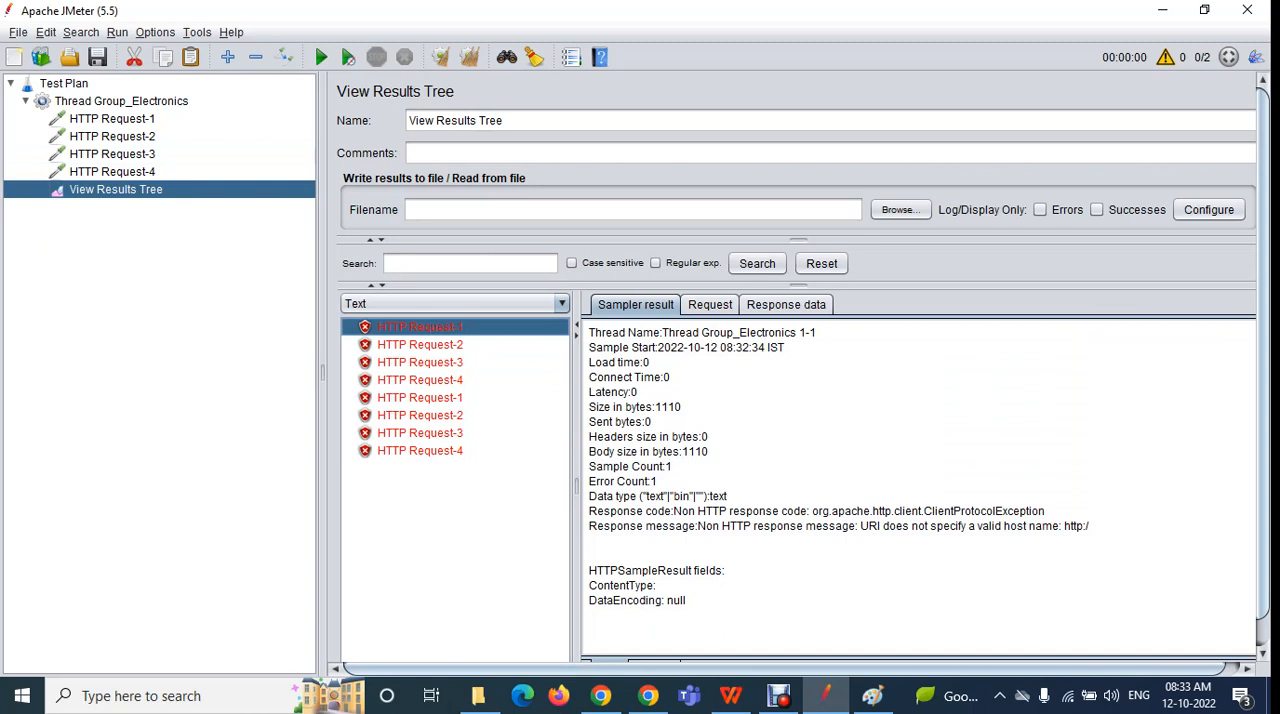
{"action": "left_click", "coordinate": [420, 398]}
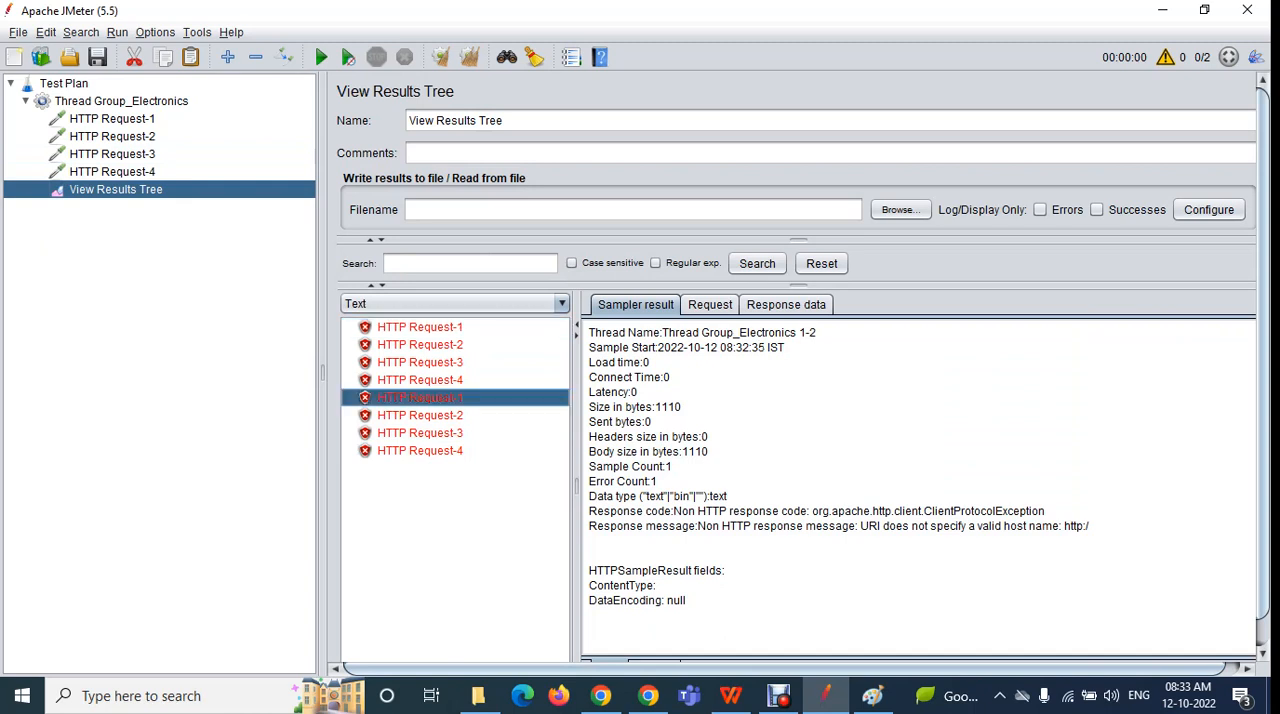
{"action": "left_click", "coordinate": [420, 345]}
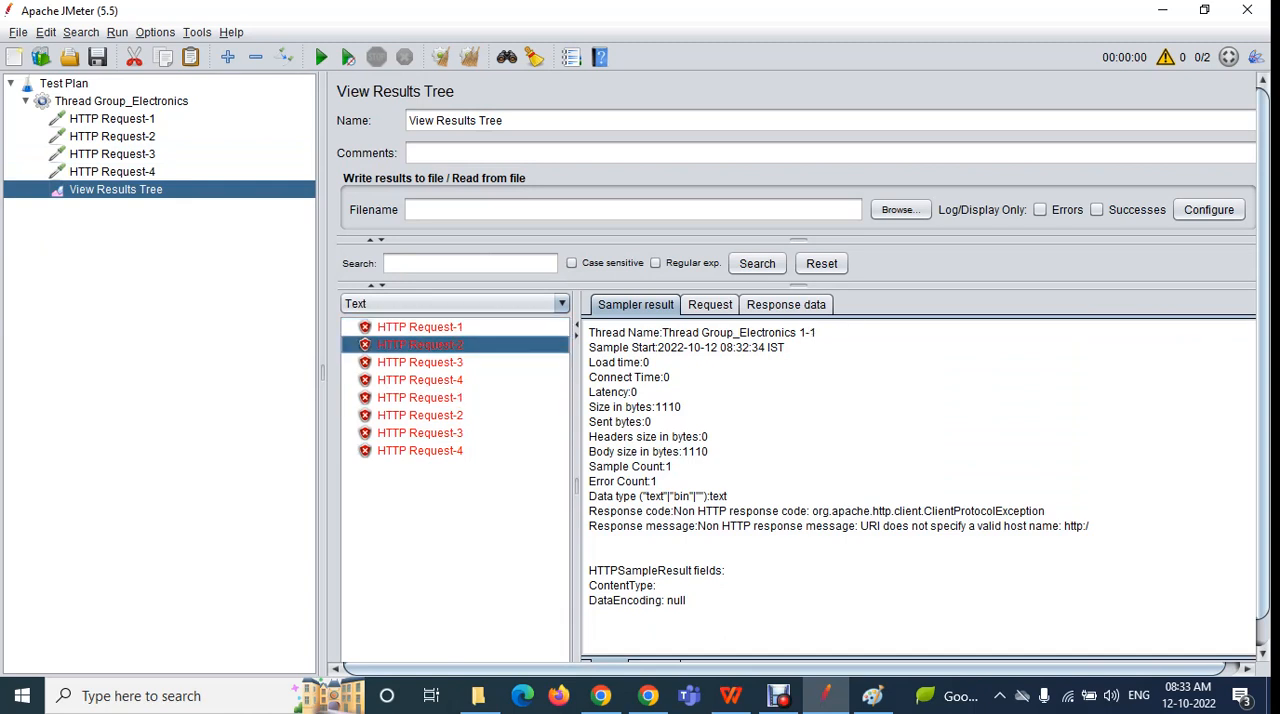
{"action": "left_click", "coordinate": [420, 415]}
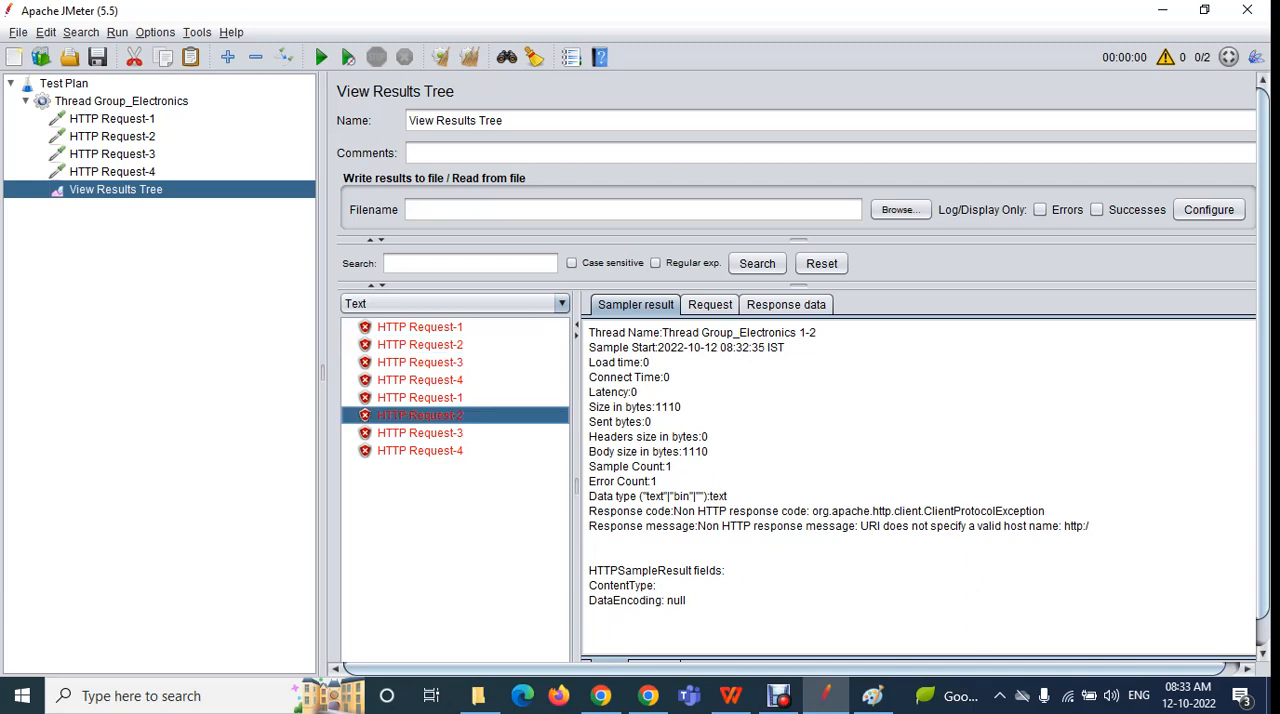
{"action": "left_click", "coordinate": [420, 362]}
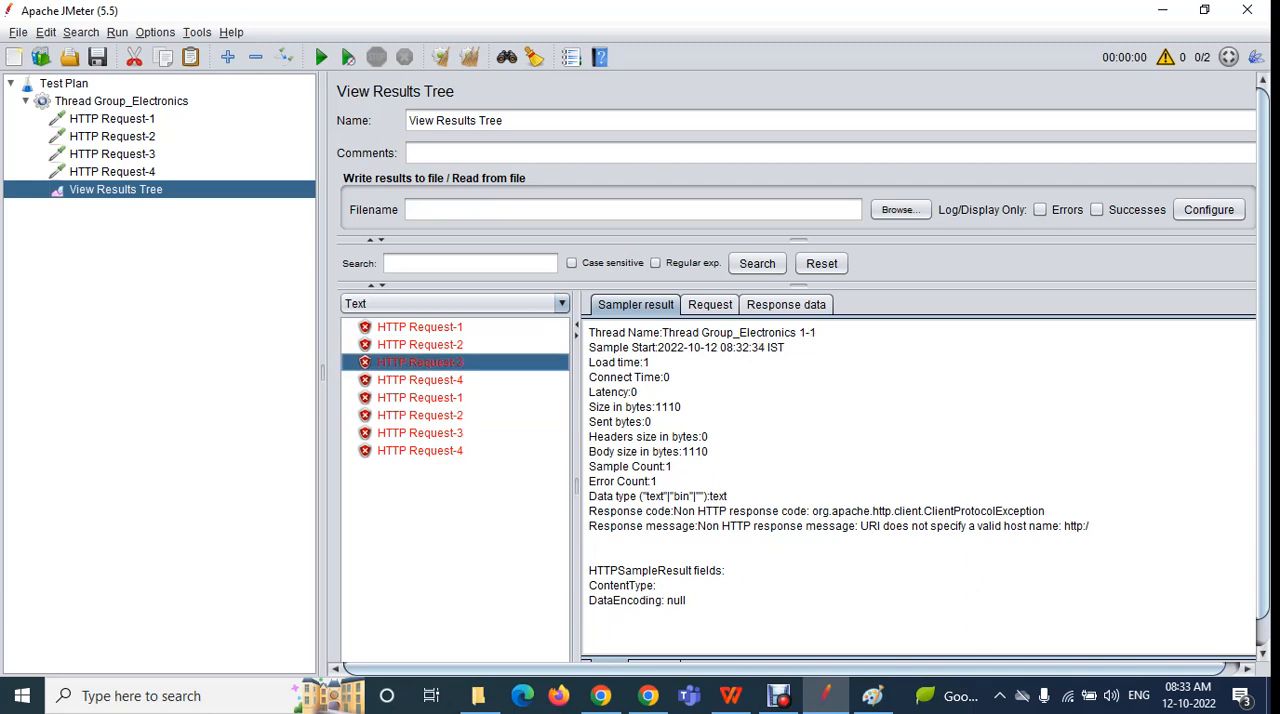
{"action": "left_click", "coordinate": [420, 433]}
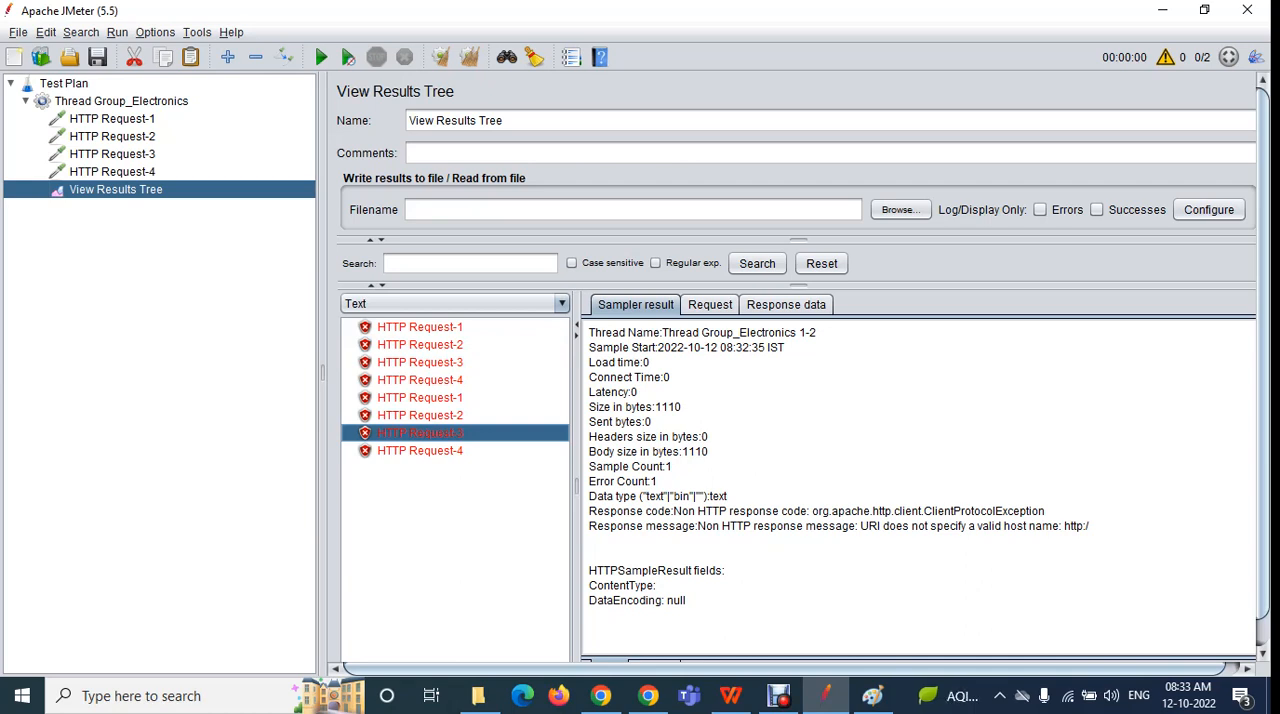
{"action": "left_click", "coordinate": [121, 101]}
{"action": "left_click", "coordinate": [600, 355]}
{"action": "key", "text": "BackSpace"}
{"action": "type", "text": "2"}
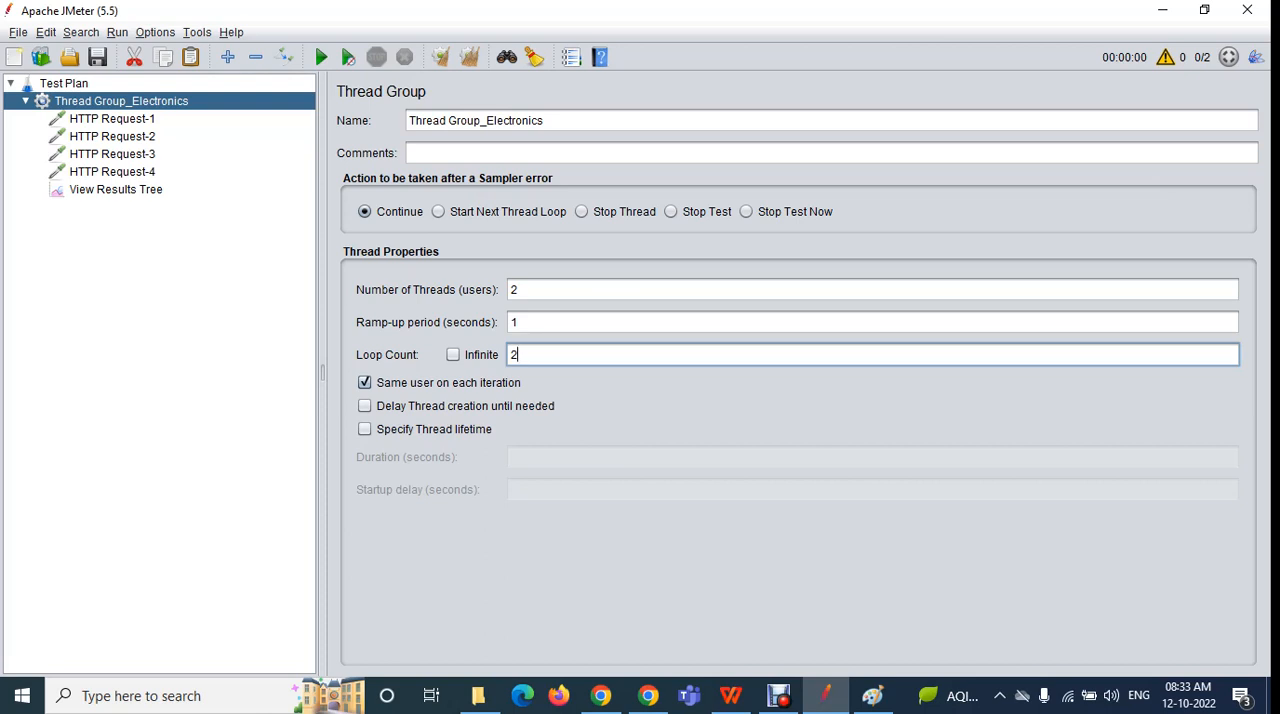
{"action": "key", "text": "BackSpace"}
{"action": "type", "text": "1"}
Recheck the thread and loop counts, and compare the first three HTTP requests' results between the two threads
{"action": "left_click", "coordinate": [519, 290]}
{"action": "left_click", "coordinate": [519, 355]}
{"action": "left_click", "coordinate": [112, 119]}
{"action": "left_click", "coordinate": [112, 137]}
{"action": "left_click", "coordinate": [115, 190]}
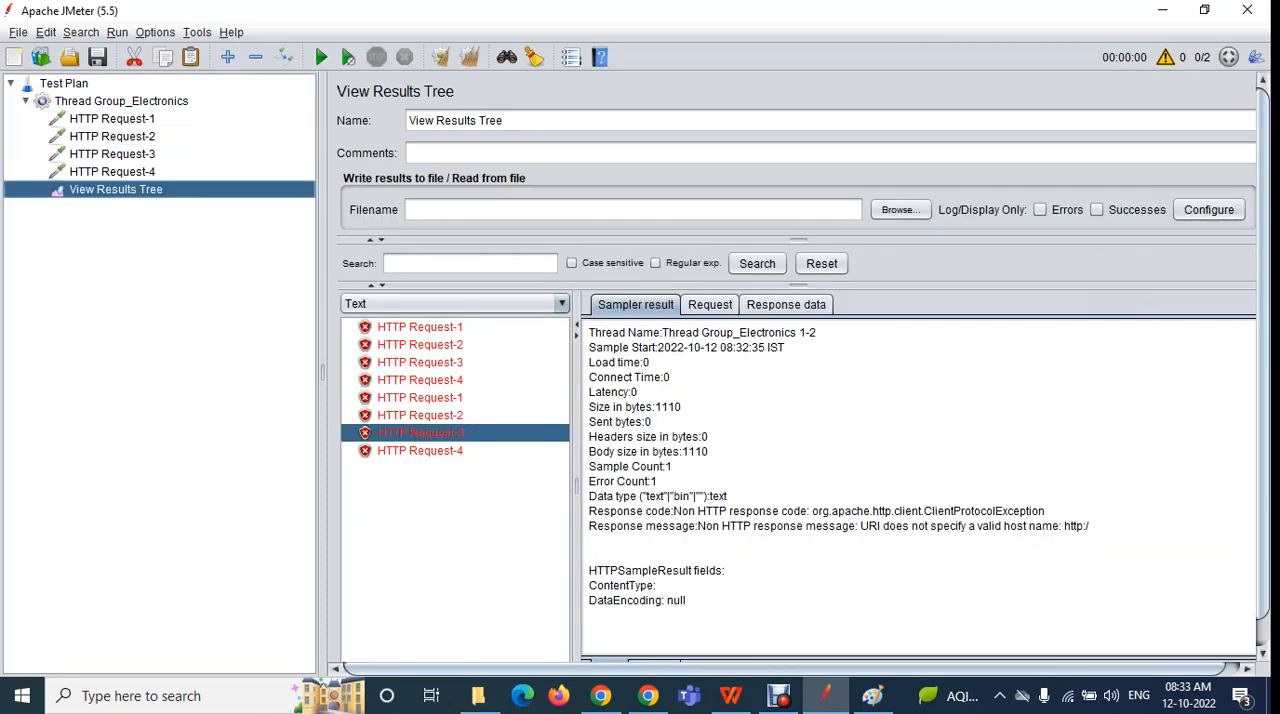
{"action": "left_click", "coordinate": [420, 327]}
{"action": "left_click", "coordinate": [420, 398]}
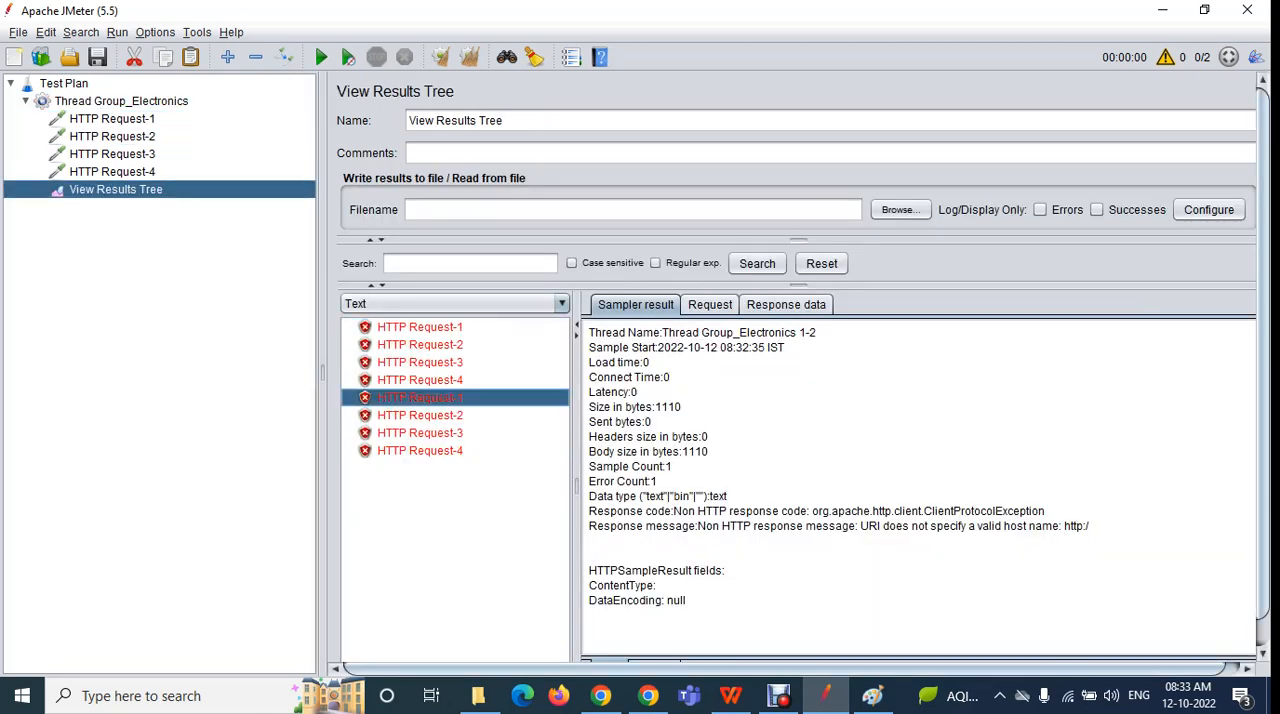
{"action": "left_click", "coordinate": [420, 345]}
{"action": "left_click", "coordinate": [420, 415]}
{"action": "left_click", "coordinate": [420, 362]}
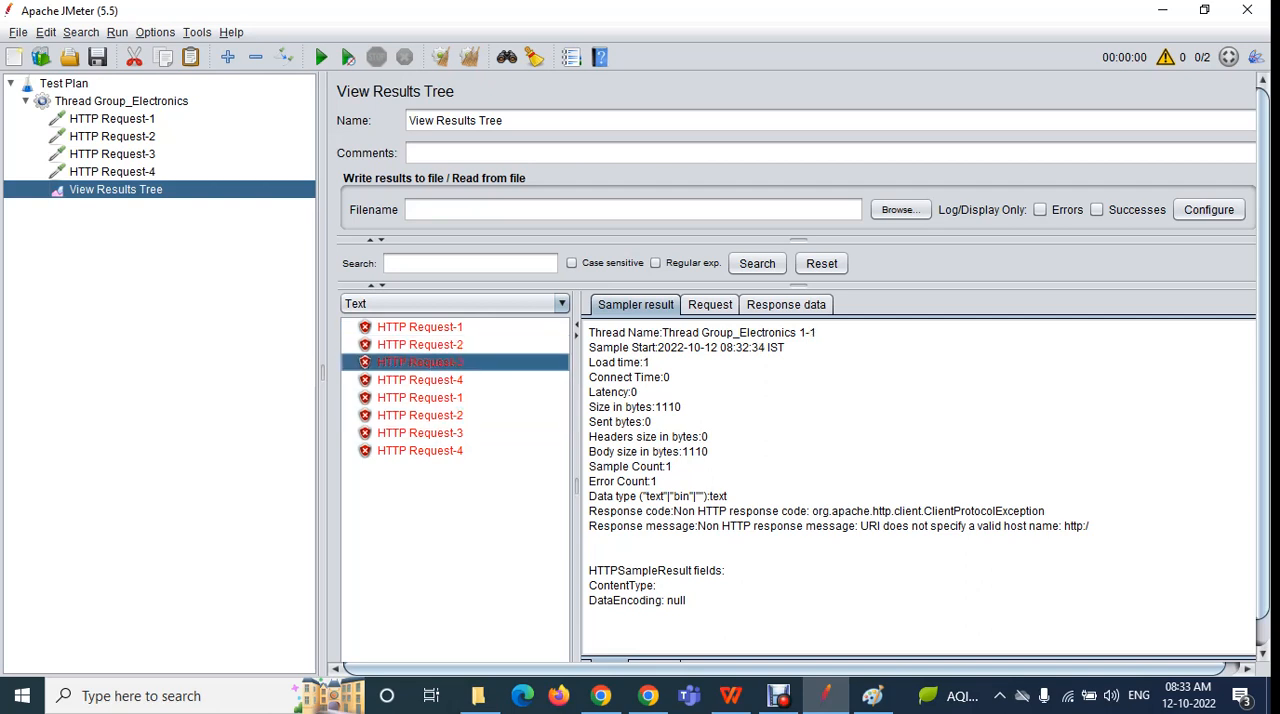
{"action": "left_click", "coordinate": [420, 433]}
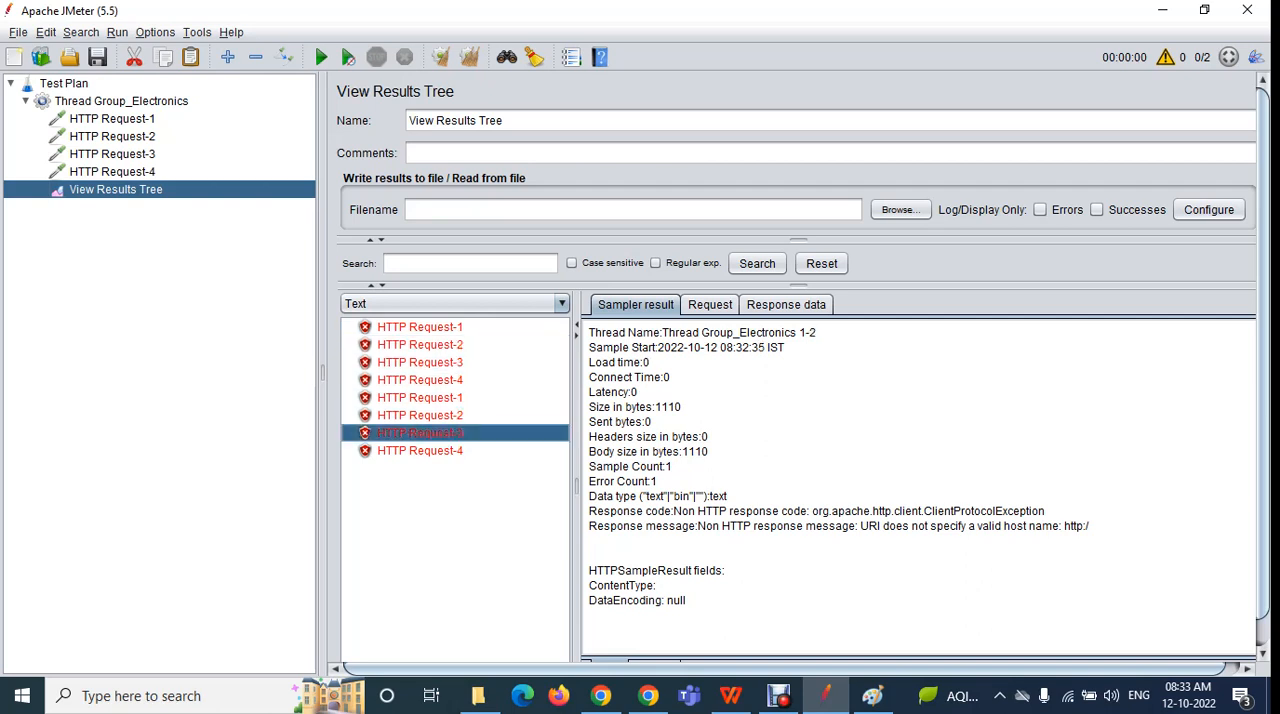
Set the loop count of Thread Group_Electronics to 2, and review the thread count and the first two HTTP requests
{"action": "left_click", "coordinate": [121, 101]}
{"action": "left_click", "coordinate": [520, 355]}
{"action": "key", "text": "BackSpace"}
{"action": "type", "text": "2"}
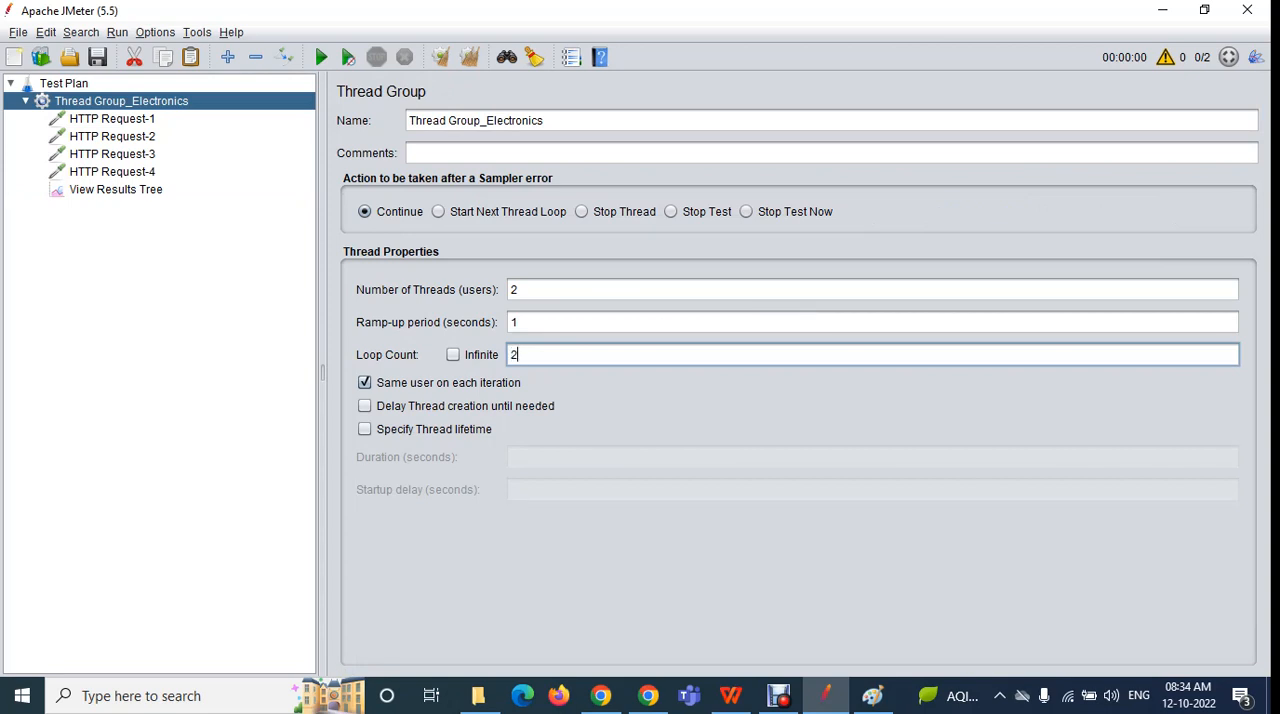
{"action": "double_click", "coordinate": [514, 355]}
{"action": "double_click", "coordinate": [514, 289]}
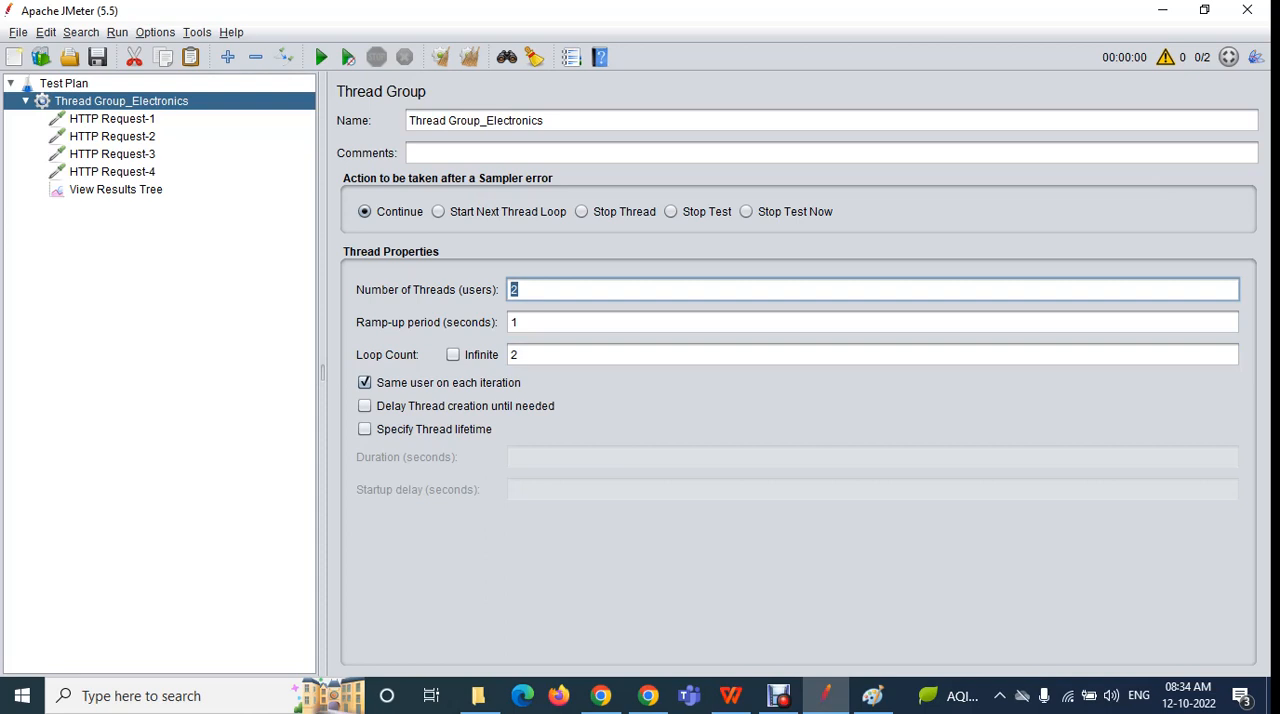
{"action": "left_click", "coordinate": [112, 119]}
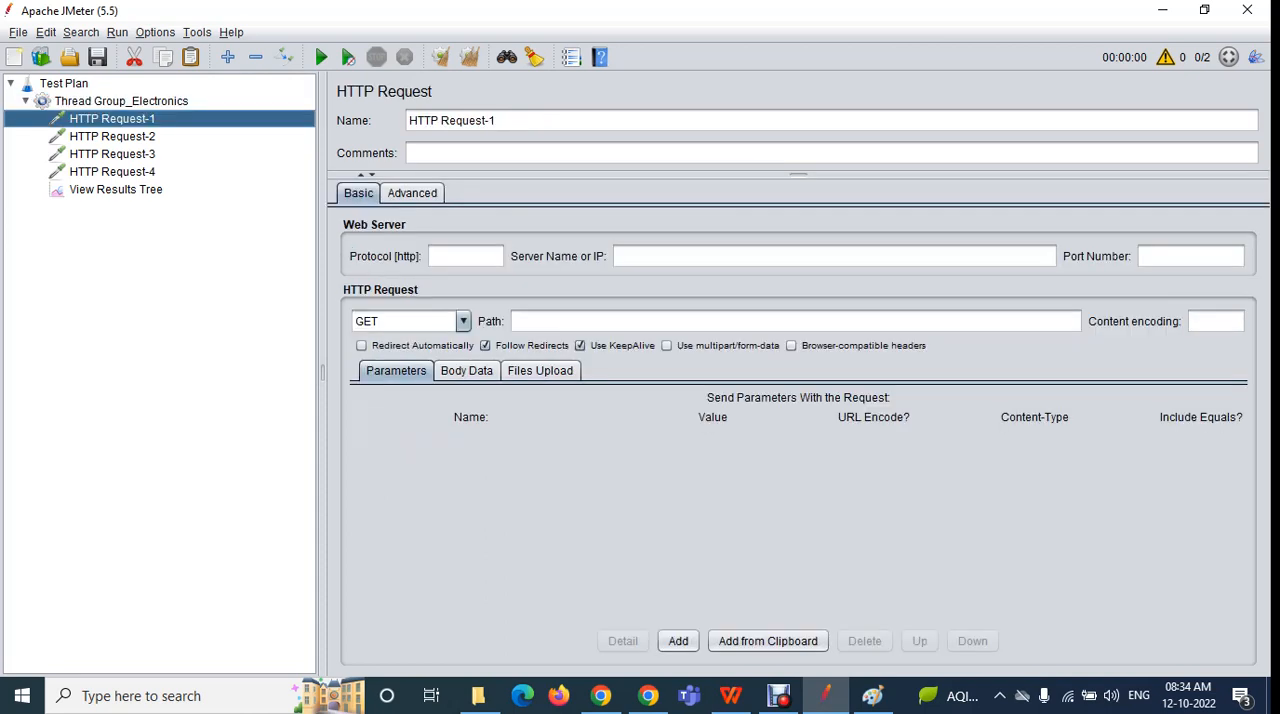
{"action": "left_click", "coordinate": [112, 137]}
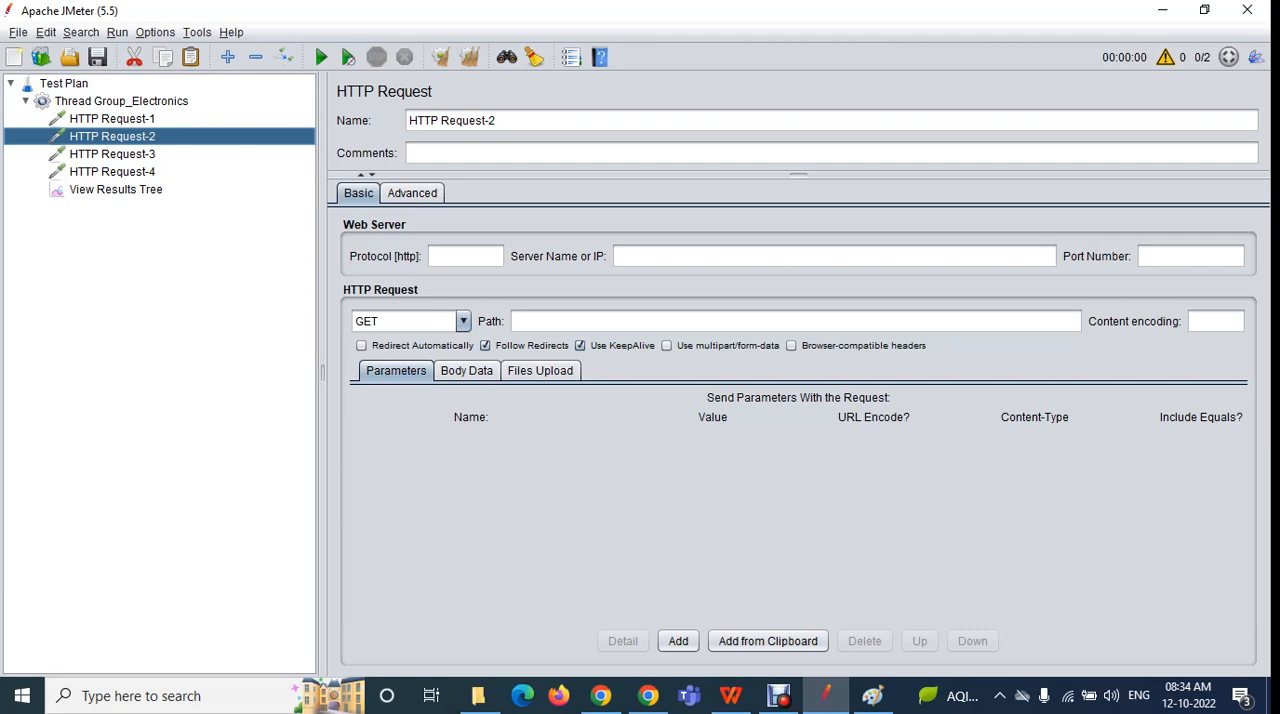
Clear all results from View Results Tree and reopen the Thread Group_Electronics settings
{"action": "left_click", "coordinate": [115, 190]}
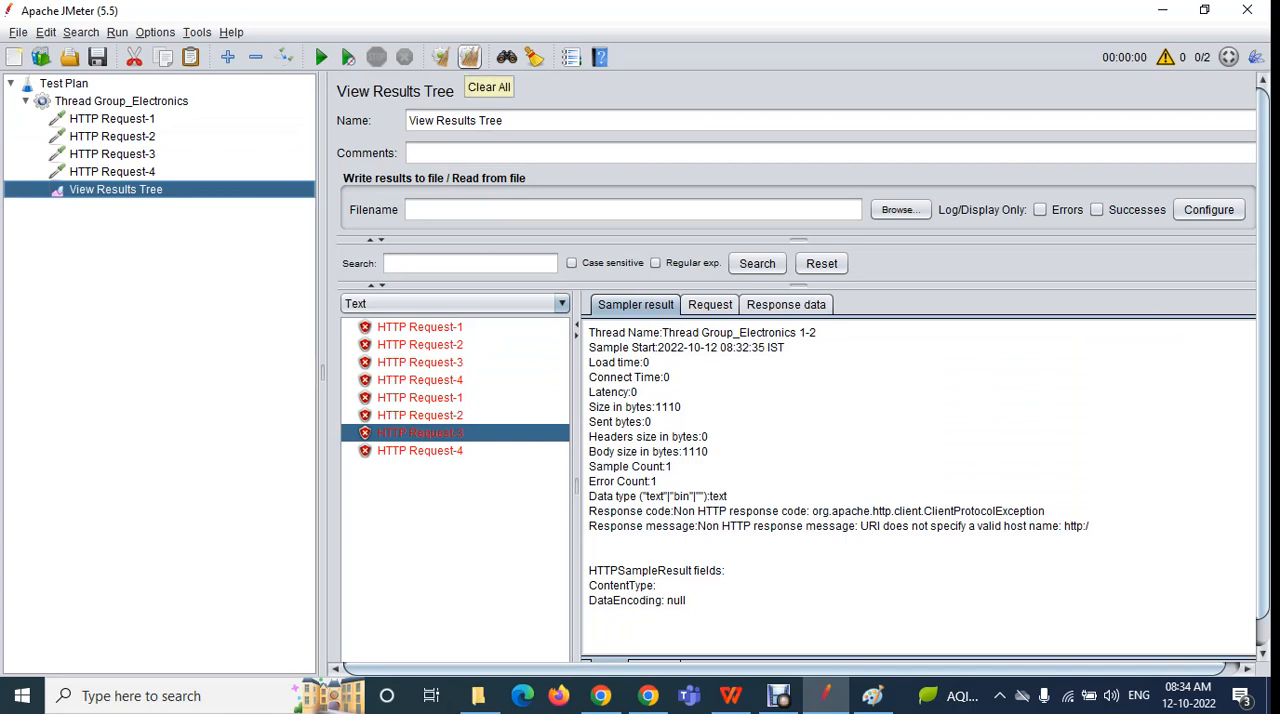
{"action": "left_click", "coordinate": [469, 57]}
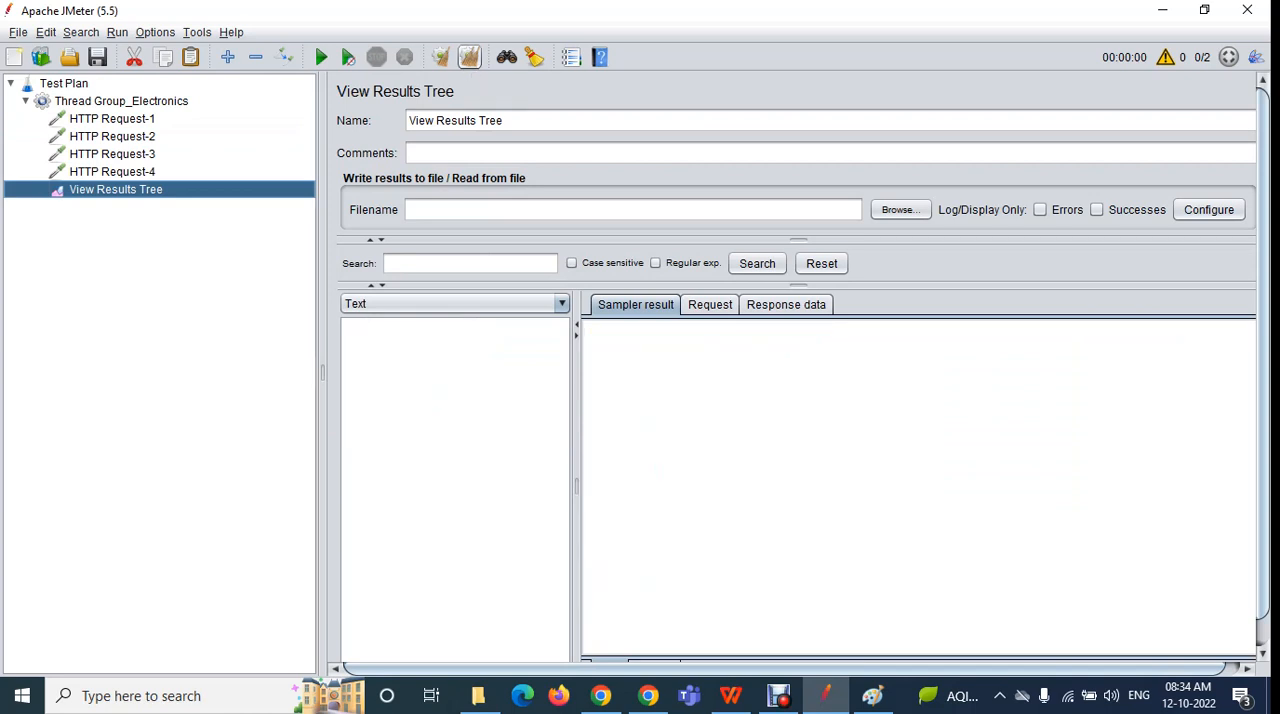
{"action": "left_click", "coordinate": [121, 101]}
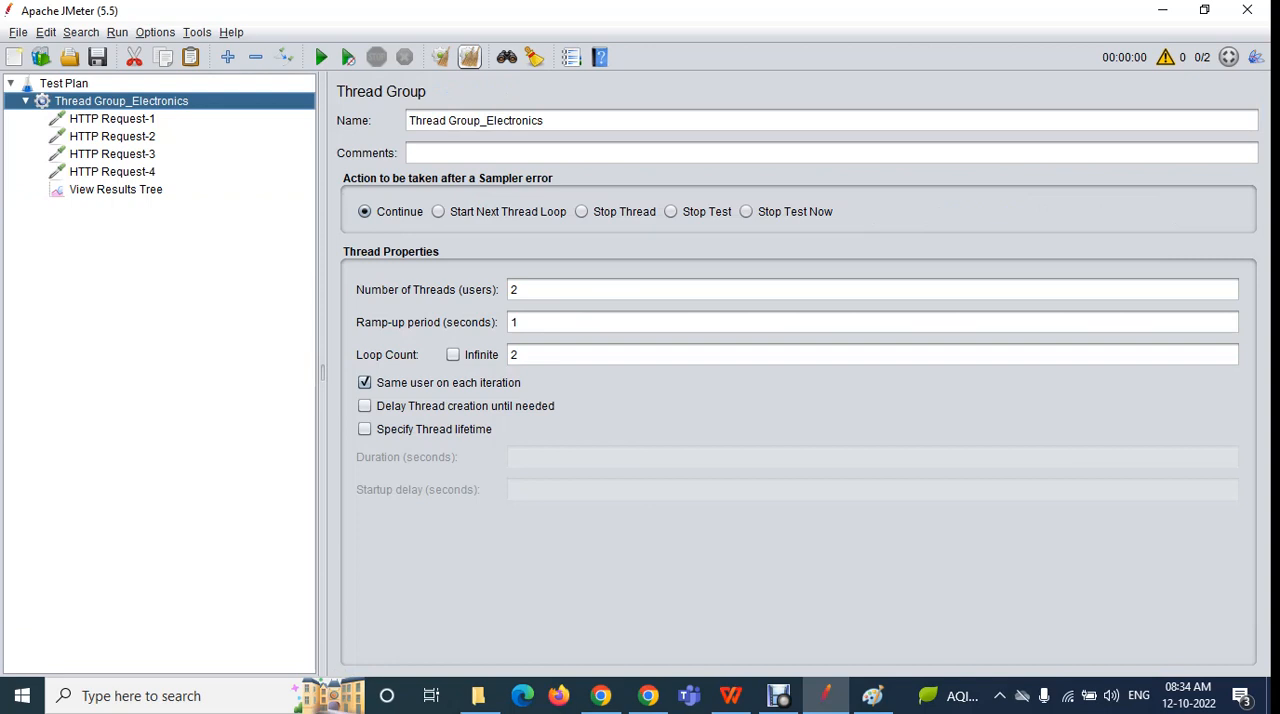
Run the test plan without saving it, dismiss the save dialog, and open View Results Tree
{"action": "left_click", "coordinate": [545, 121]}
{"action": "left_click", "coordinate": [540, 153]}
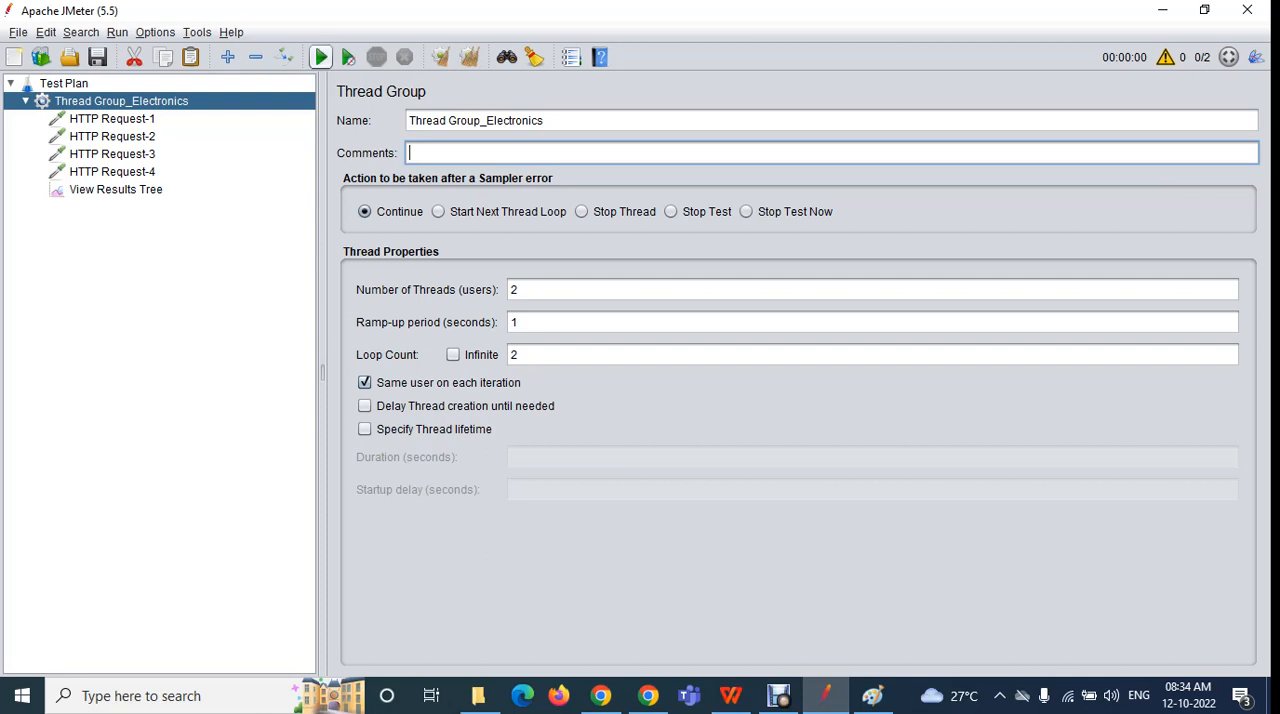
{"action": "left_click", "coordinate": [320, 57]}
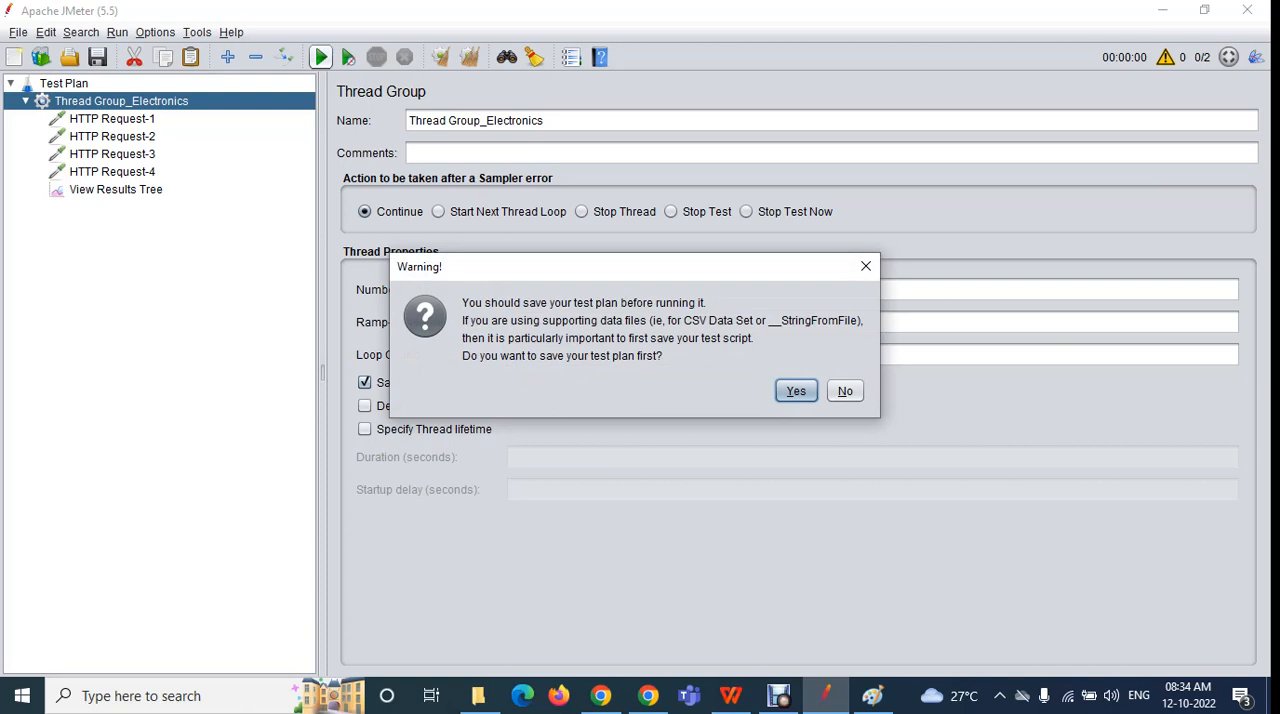
{"action": "key", "text": "Tab"}
{"action": "key", "text": "Return"}
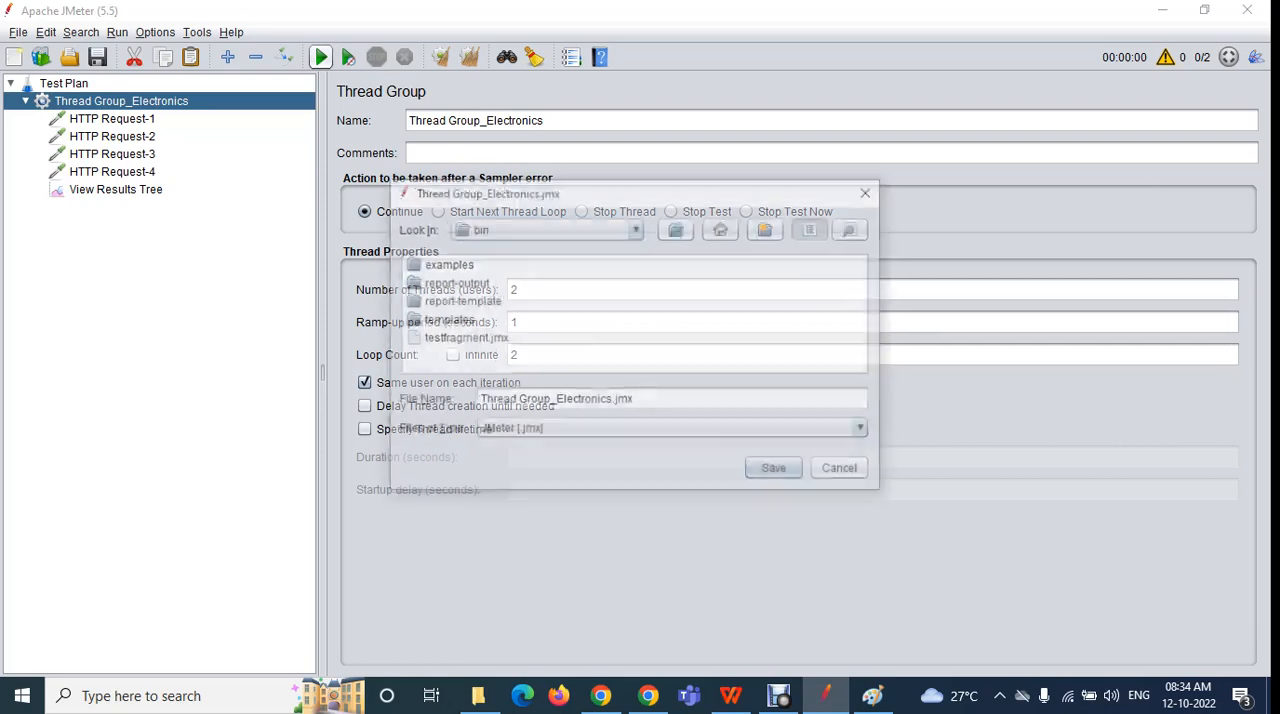
{"action": "key", "text": "Return"}
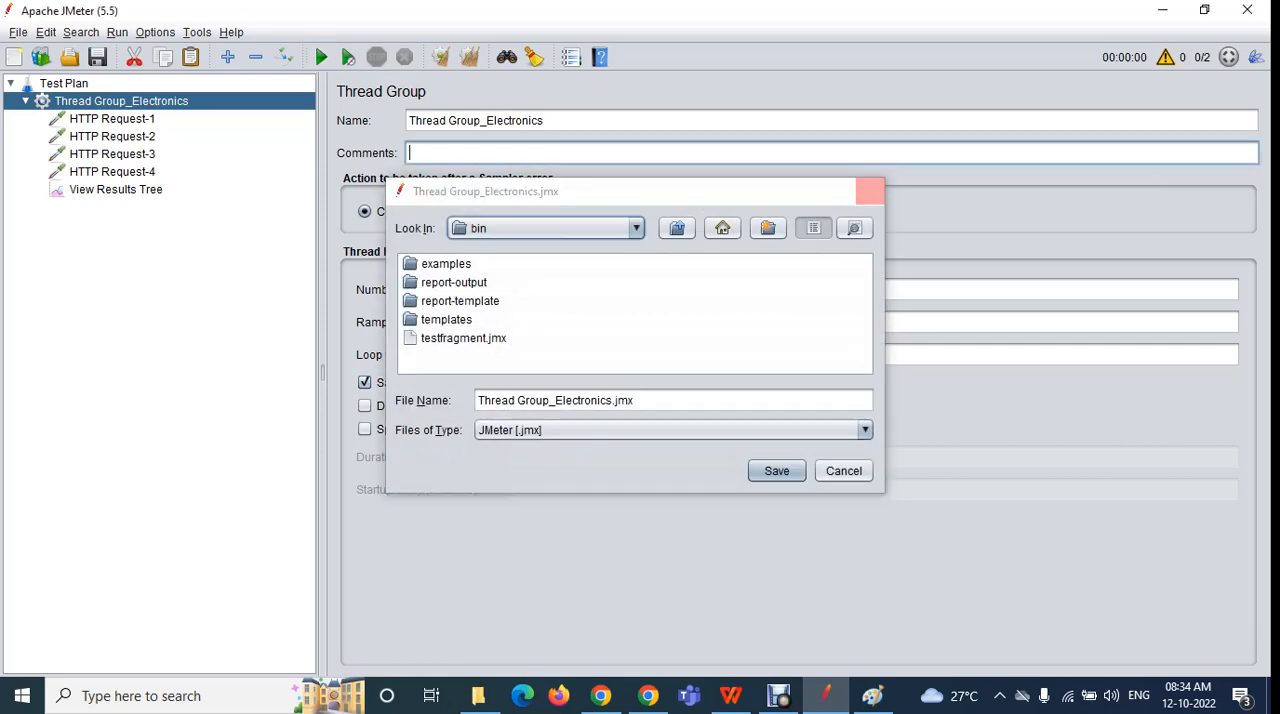
{"action": "left_click", "coordinate": [112, 172]}
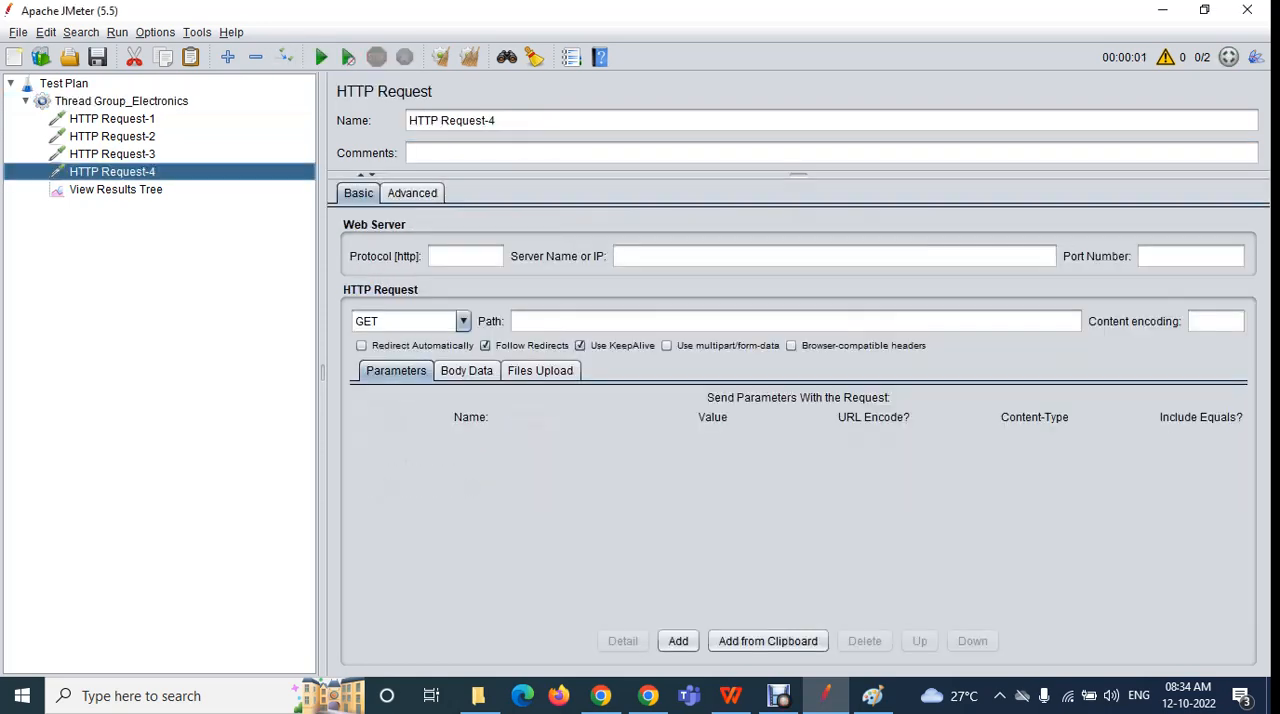
{"action": "left_click", "coordinate": [116, 189]}
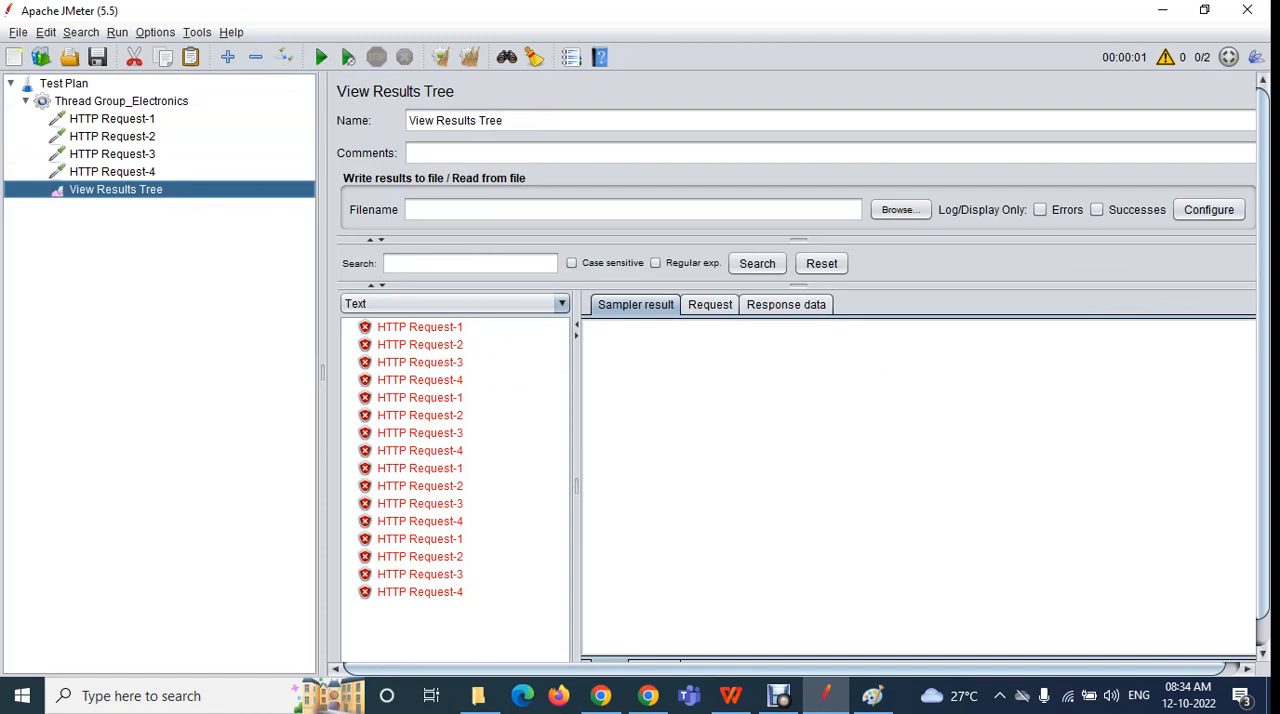
Compare the thread names and start times of the repeated HTTP Request-1 and HTTP Request-4 results
{"action": "left_click", "coordinate": [420, 327]}
{"action": "left_click", "coordinate": [420, 398]}
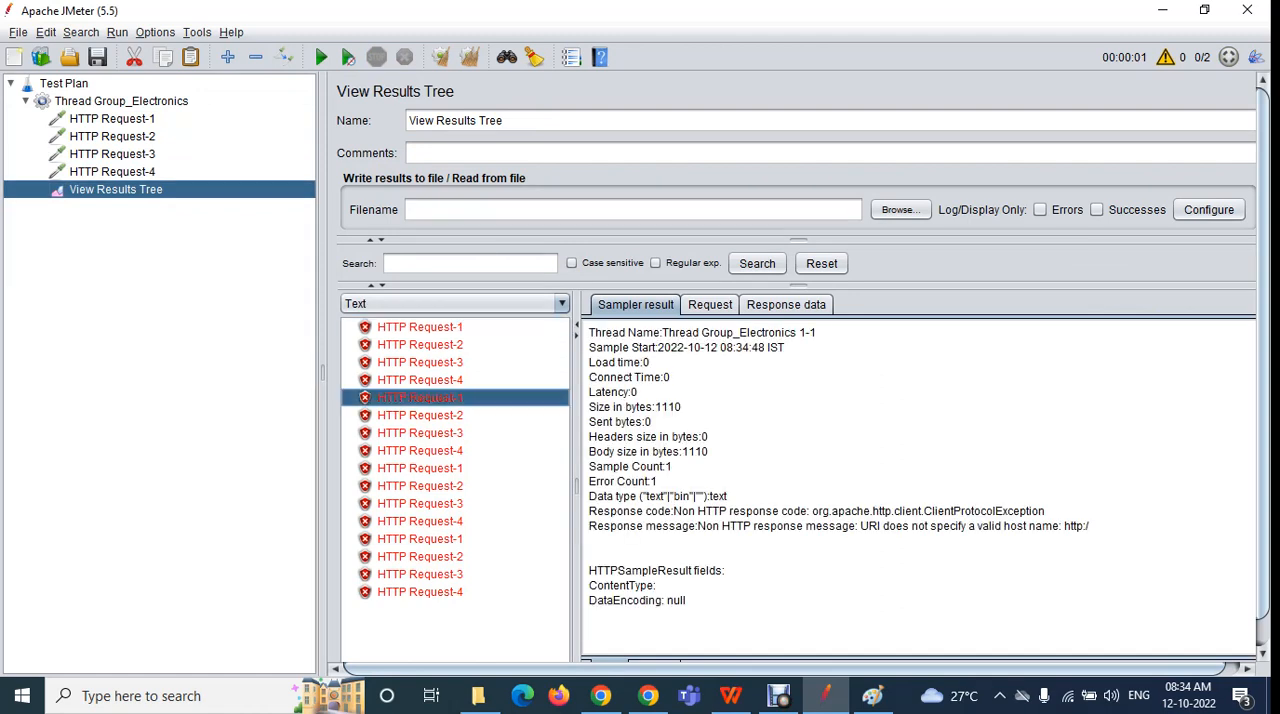
{"action": "left_click", "coordinate": [420, 468]}
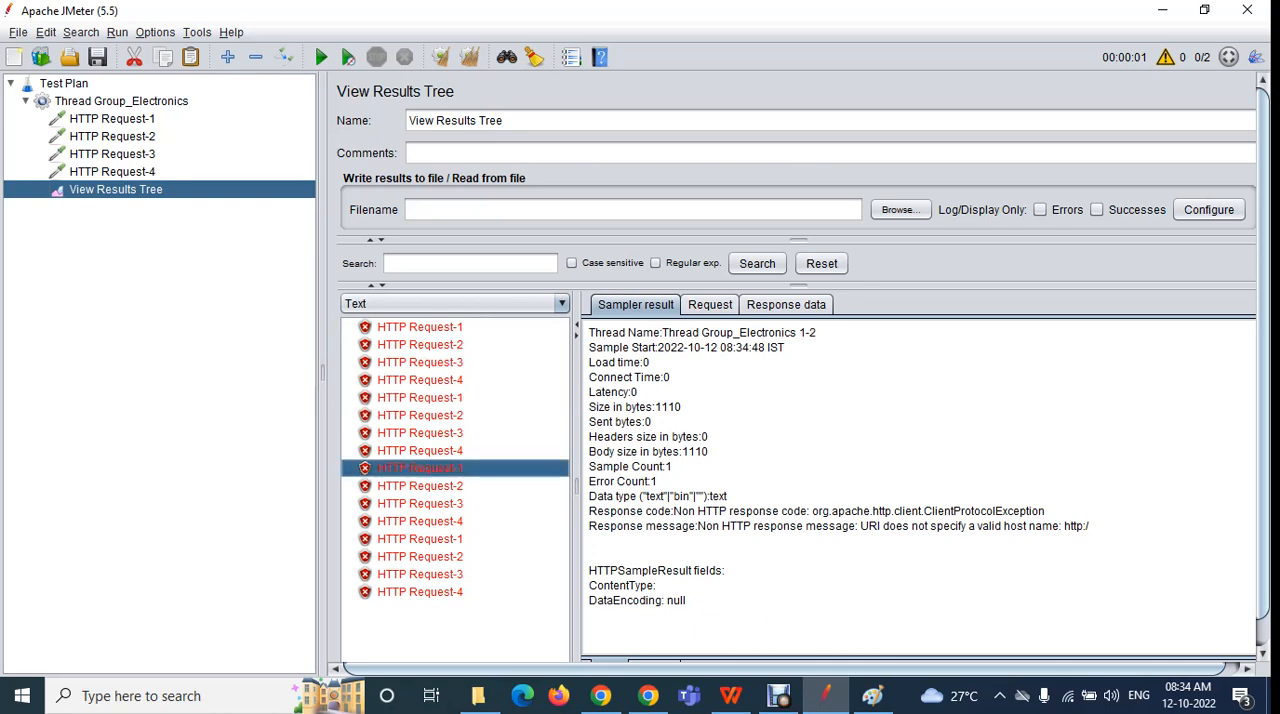
{"action": "left_click", "coordinate": [420, 539]}
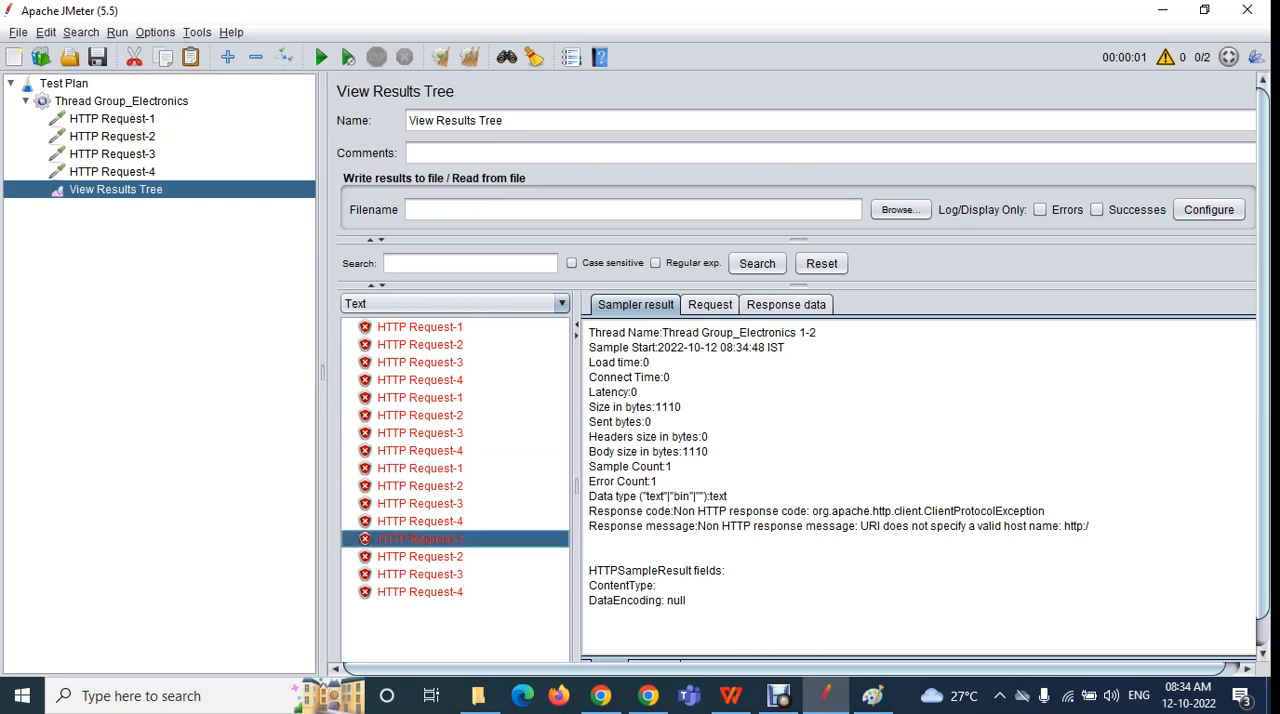
{"action": "left_click", "coordinate": [420, 592]}
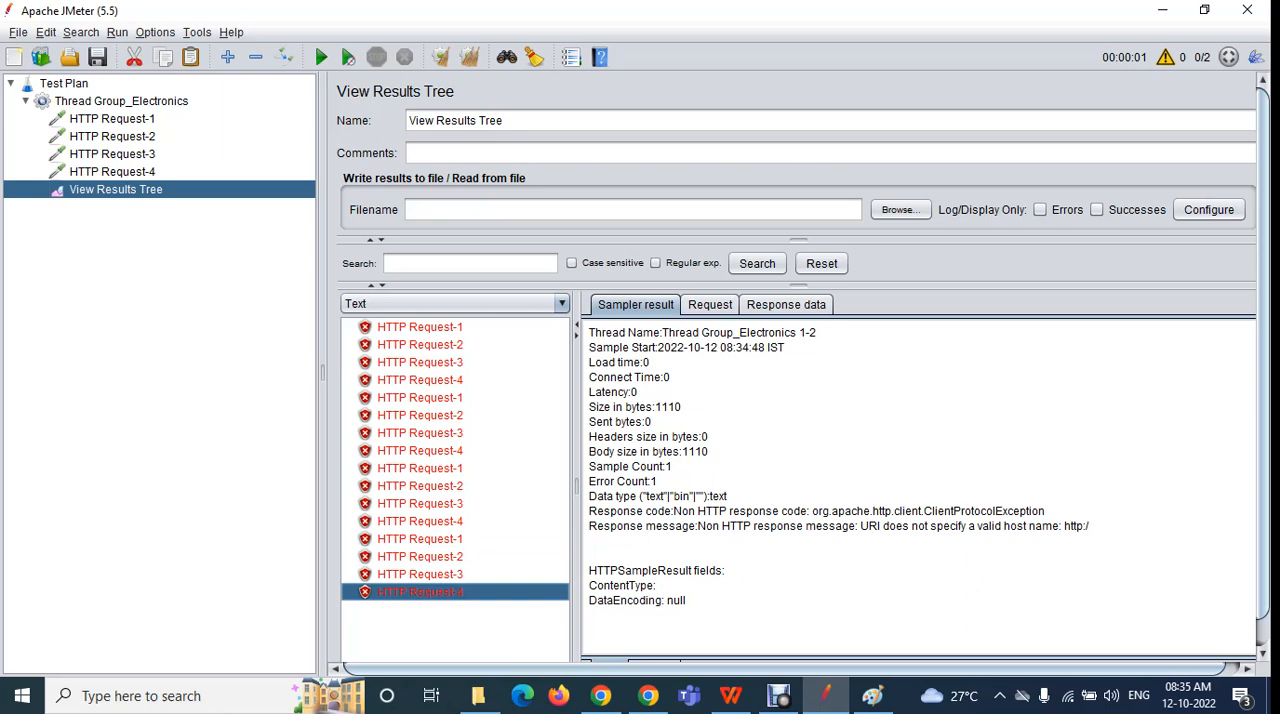
{"action": "left_click", "coordinate": [420, 521]}
{"action": "left_click", "coordinate": [420, 451]}
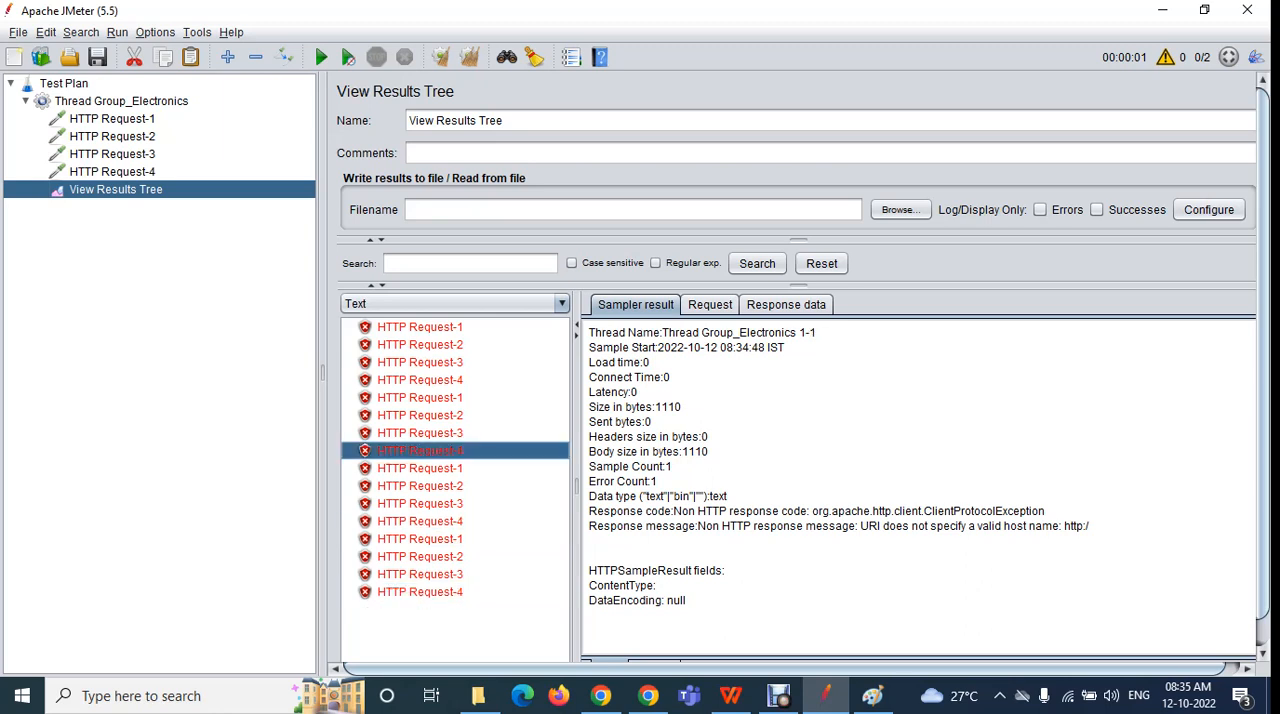
{"action": "left_click", "coordinate": [420, 380]}
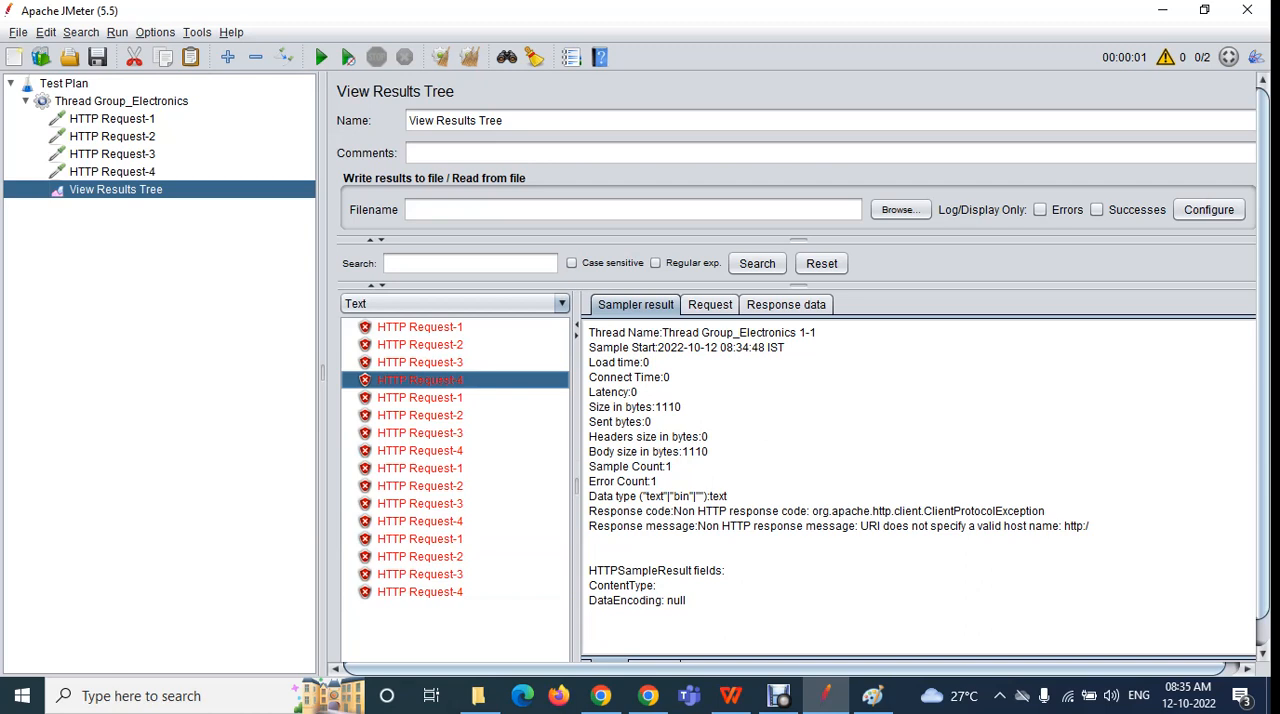
Recheck the thread and loop counts of Thread Group_Electronics and HTTP Request-4, and return to View Results Tree
{"action": "left_click", "coordinate": [121, 101]}
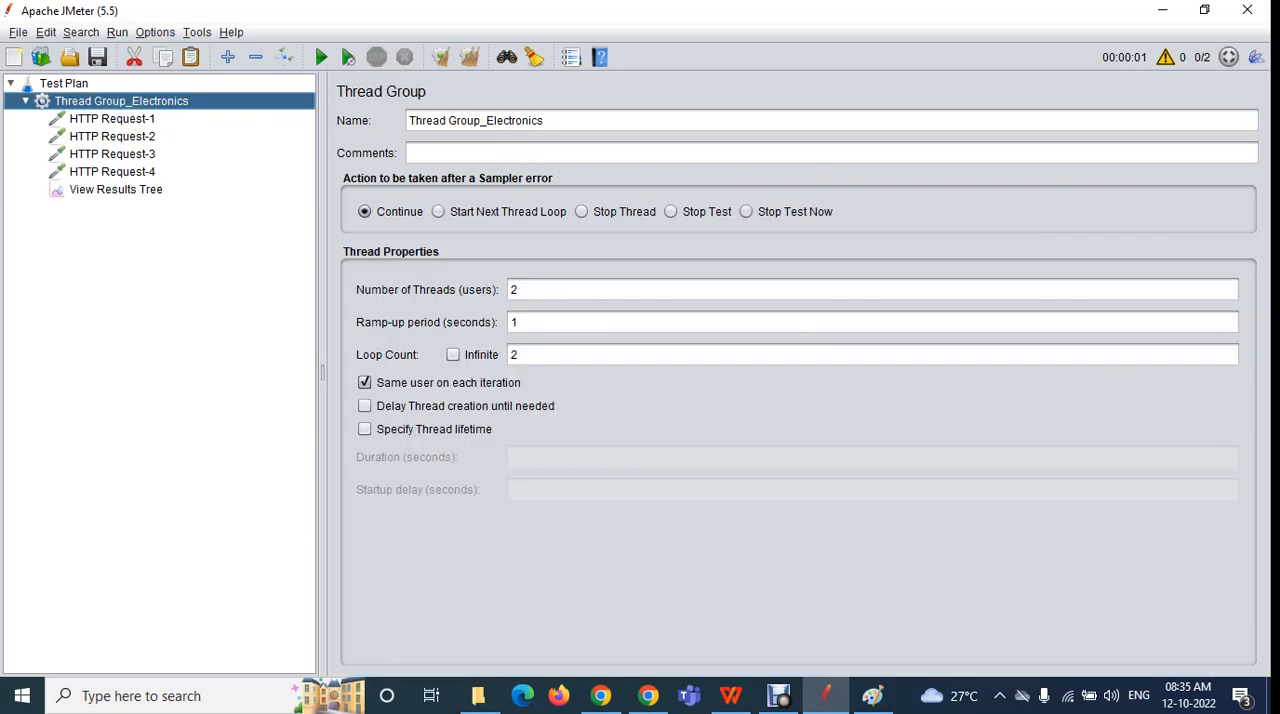
{"action": "left_click", "coordinate": [520, 290]}
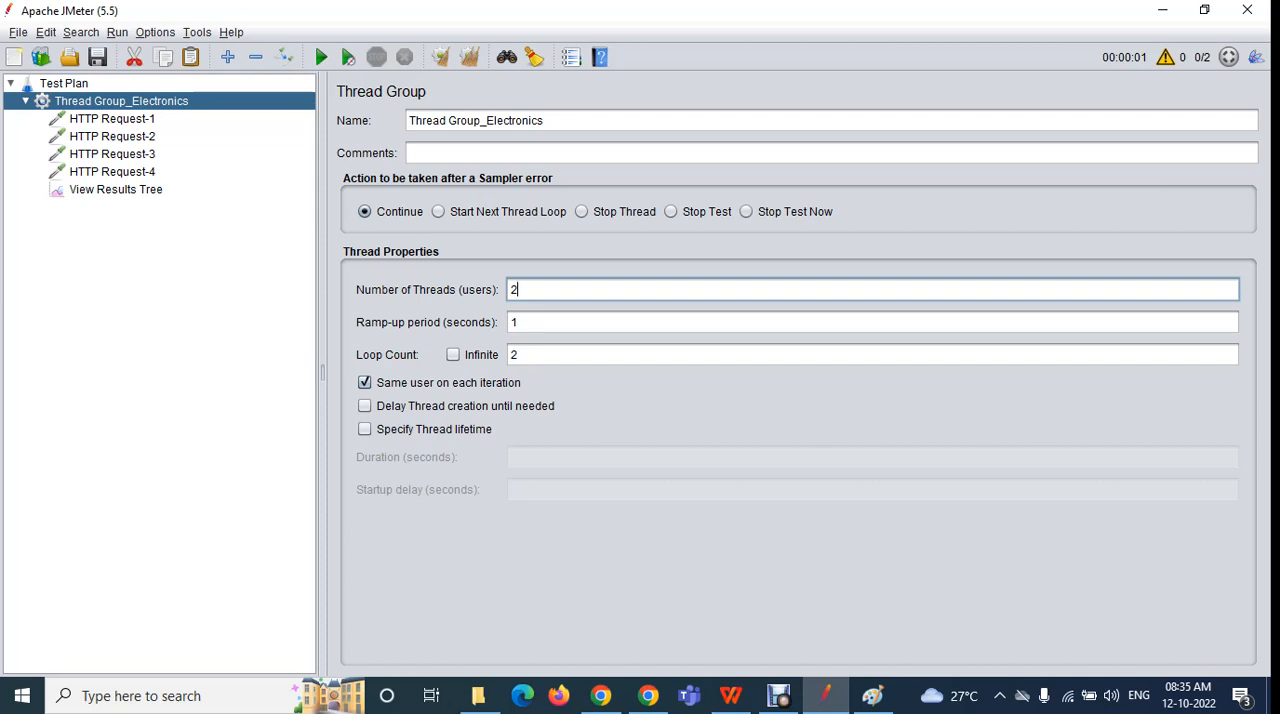
{"action": "double_click", "coordinate": [514, 290]}
{"action": "double_click", "coordinate": [514, 355]}
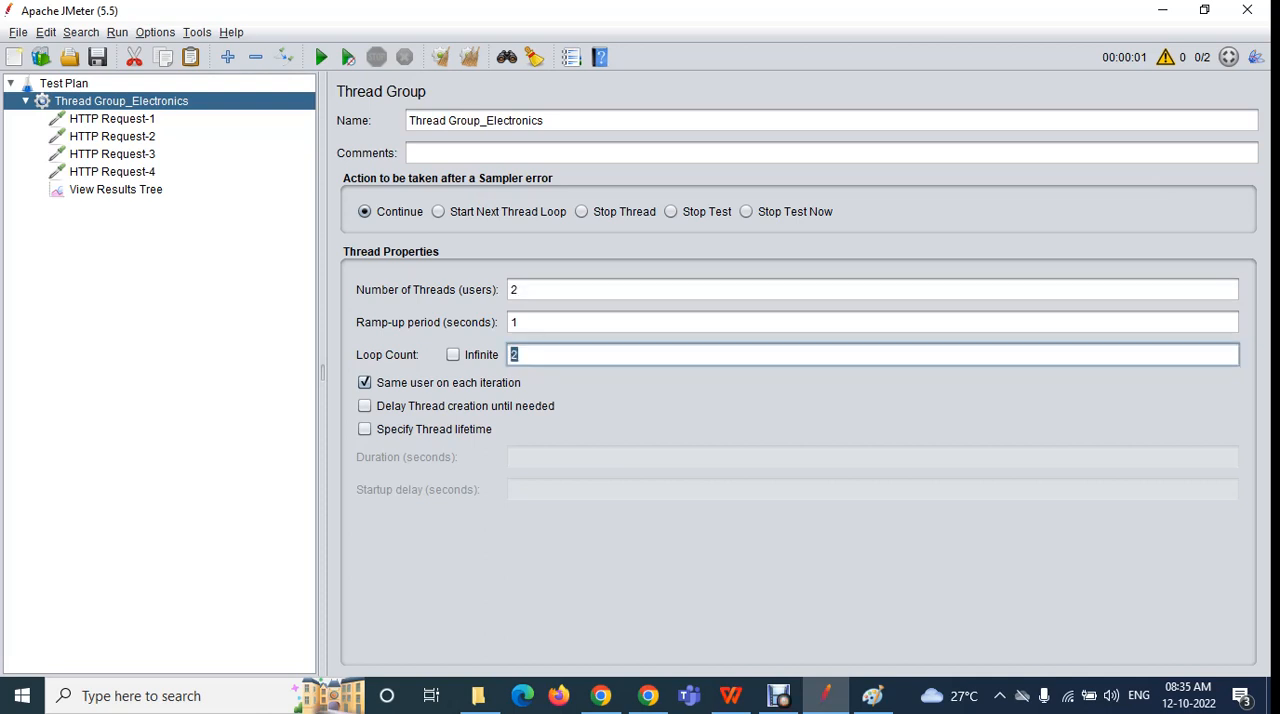
{"action": "left_click", "coordinate": [112, 172]}
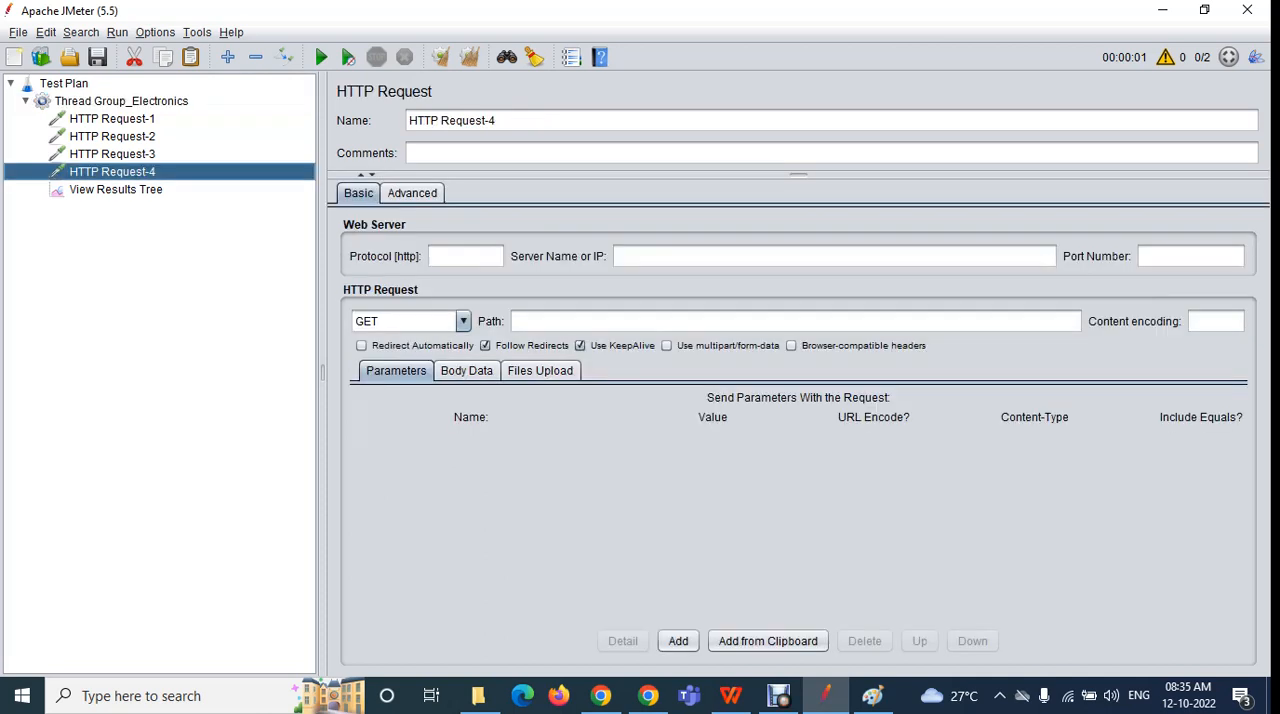
{"action": "left_click", "coordinate": [115, 190]}
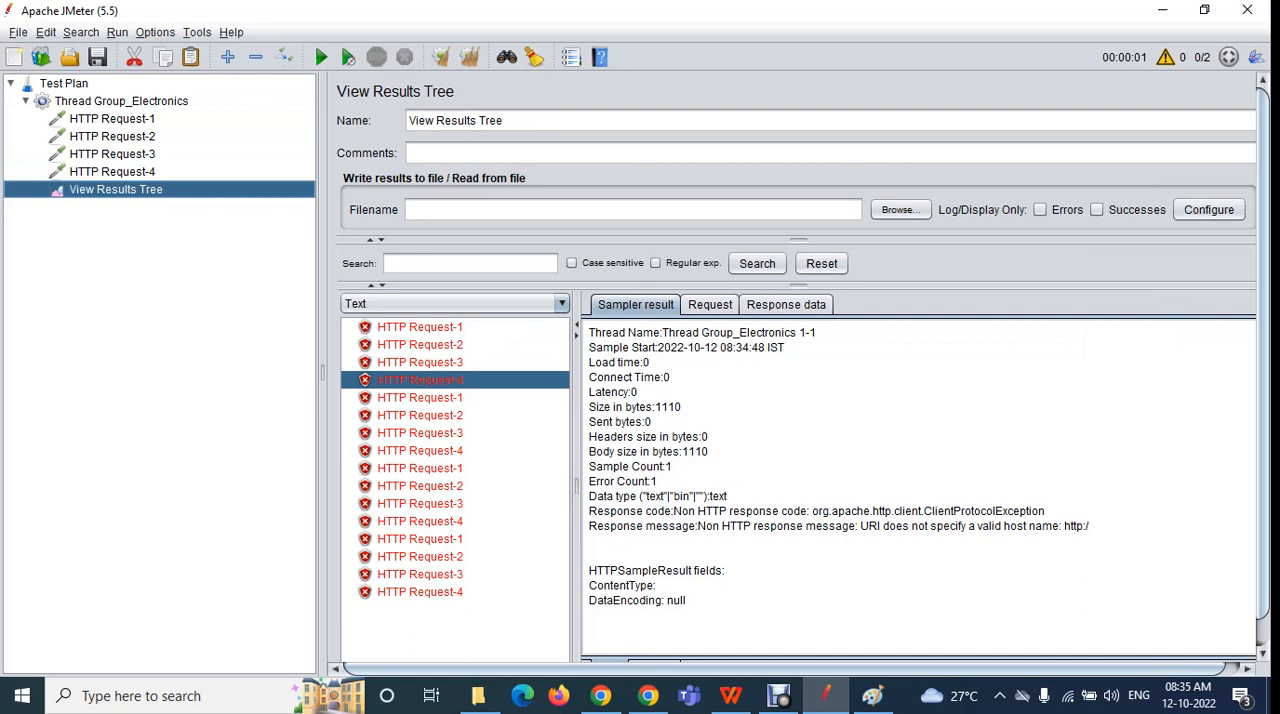
Set the loop count of Thread Group_Electronics to Infinite, and clear all results from View Results Tree
{"action": "left_click", "coordinate": [121, 101]}
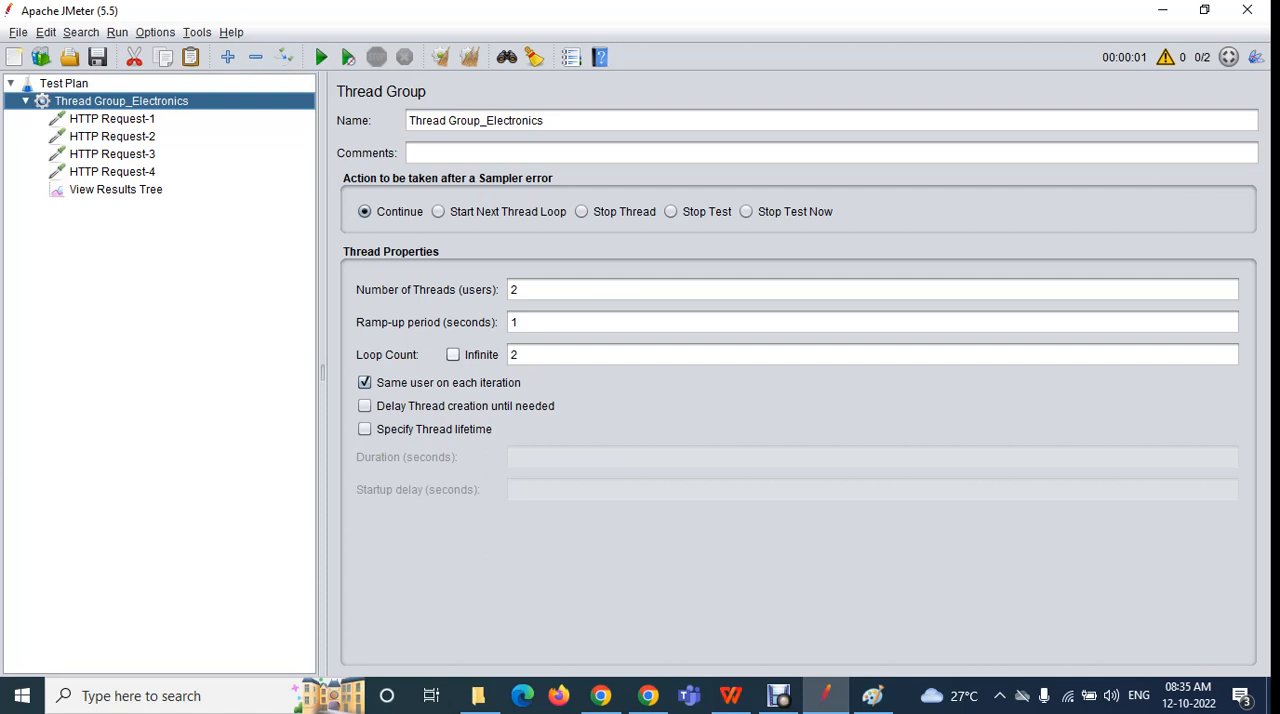
{"action": "left_click", "coordinate": [453, 354]}
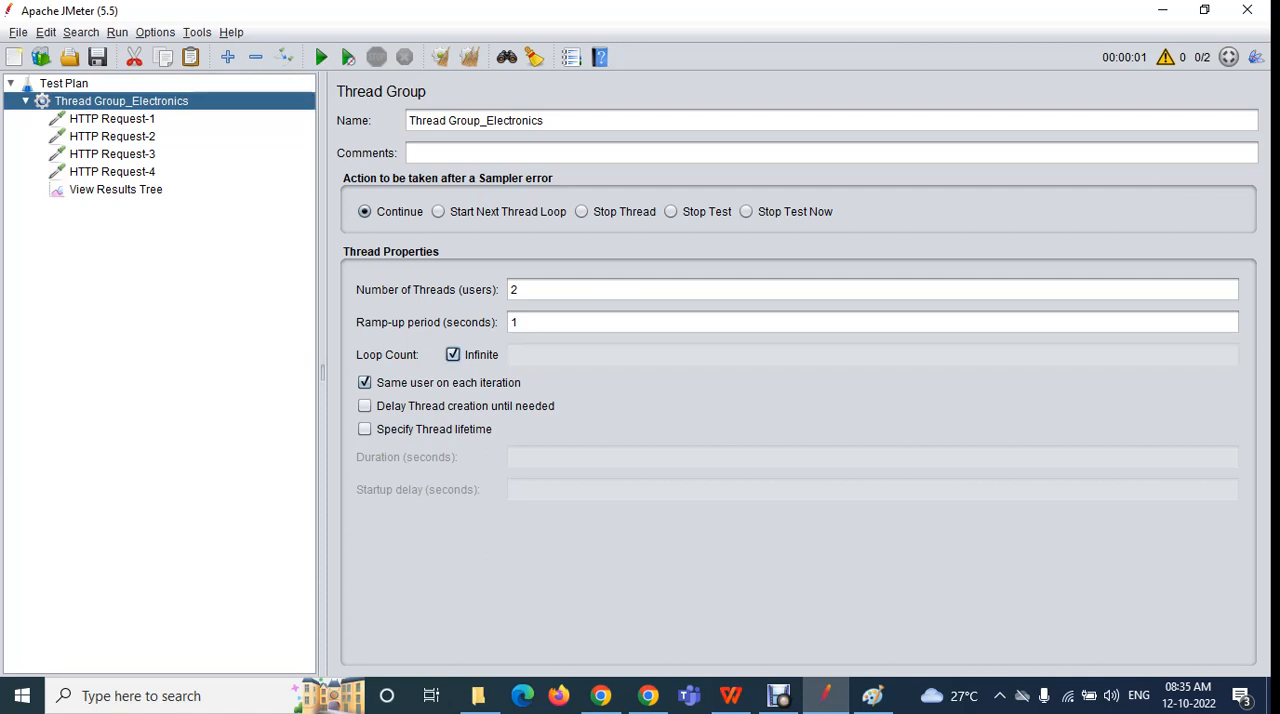
{"action": "left_click", "coordinate": [115, 189]}
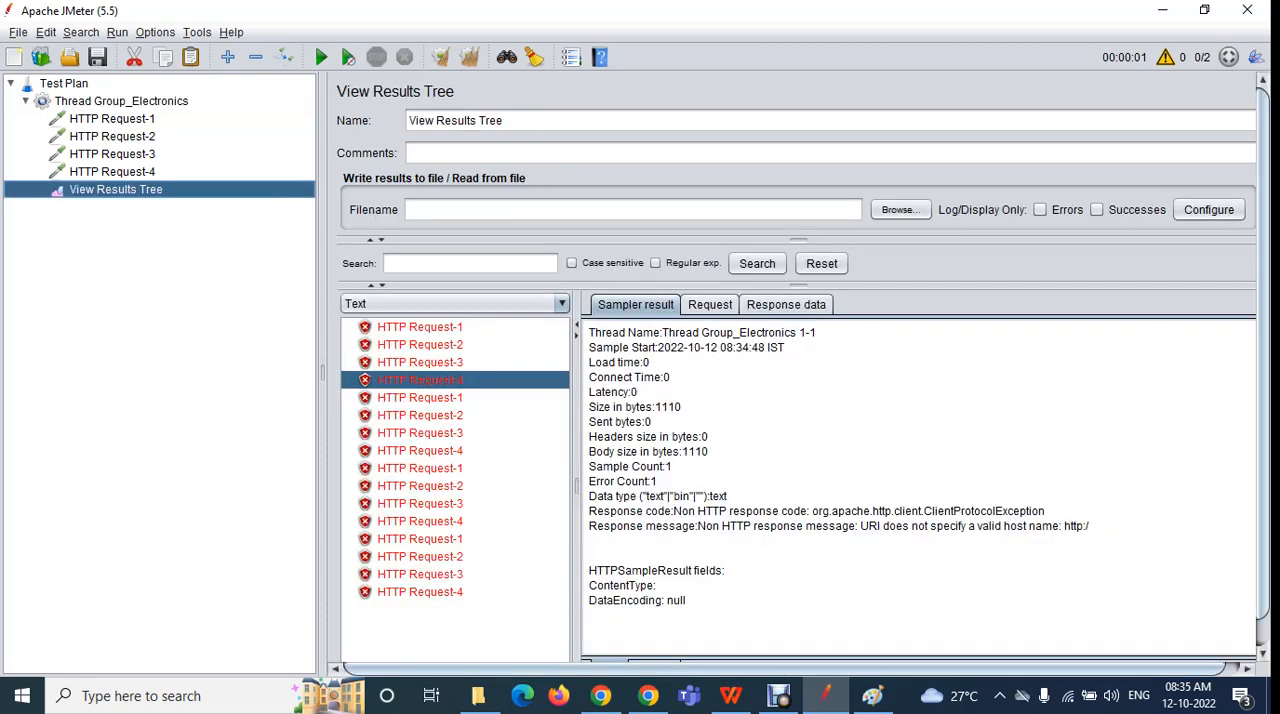
{"action": "left_click", "coordinate": [440, 57]}
Run the test plan without saving it, and stop the run after about 36 seconds
{"action": "left_click", "coordinate": [321, 57]}
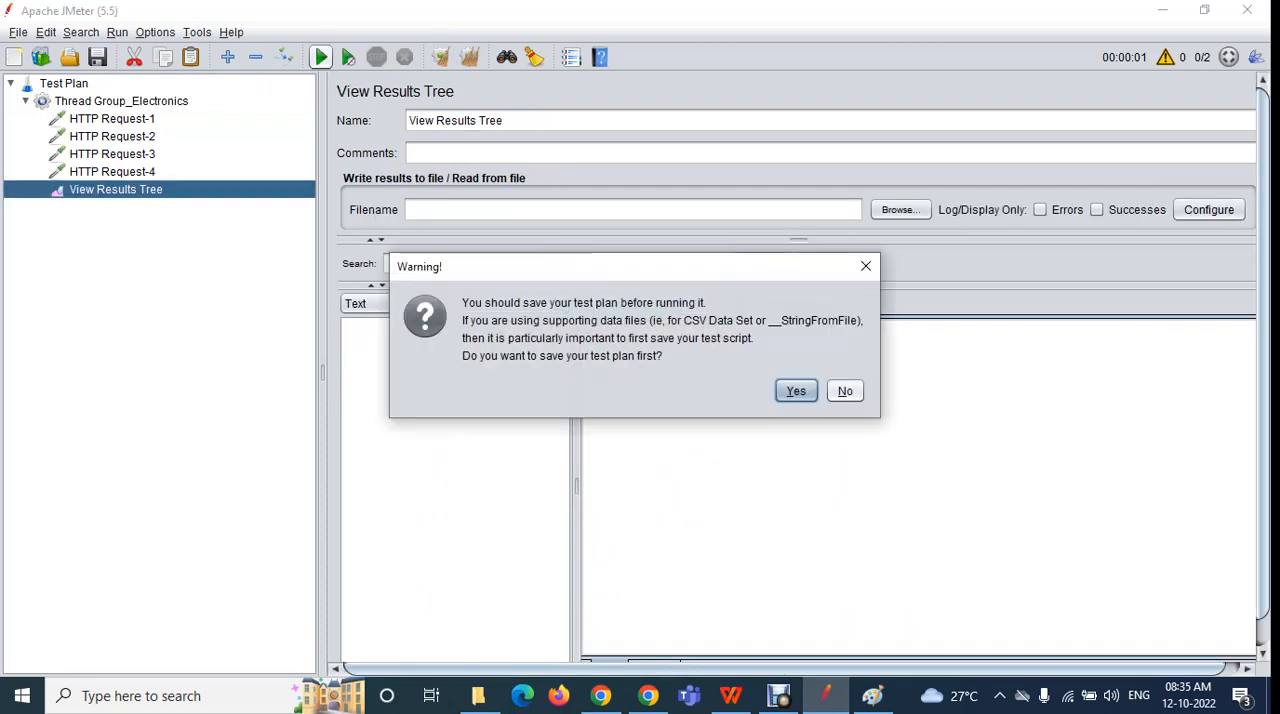
{"action": "left_click", "coordinate": [845, 391]}
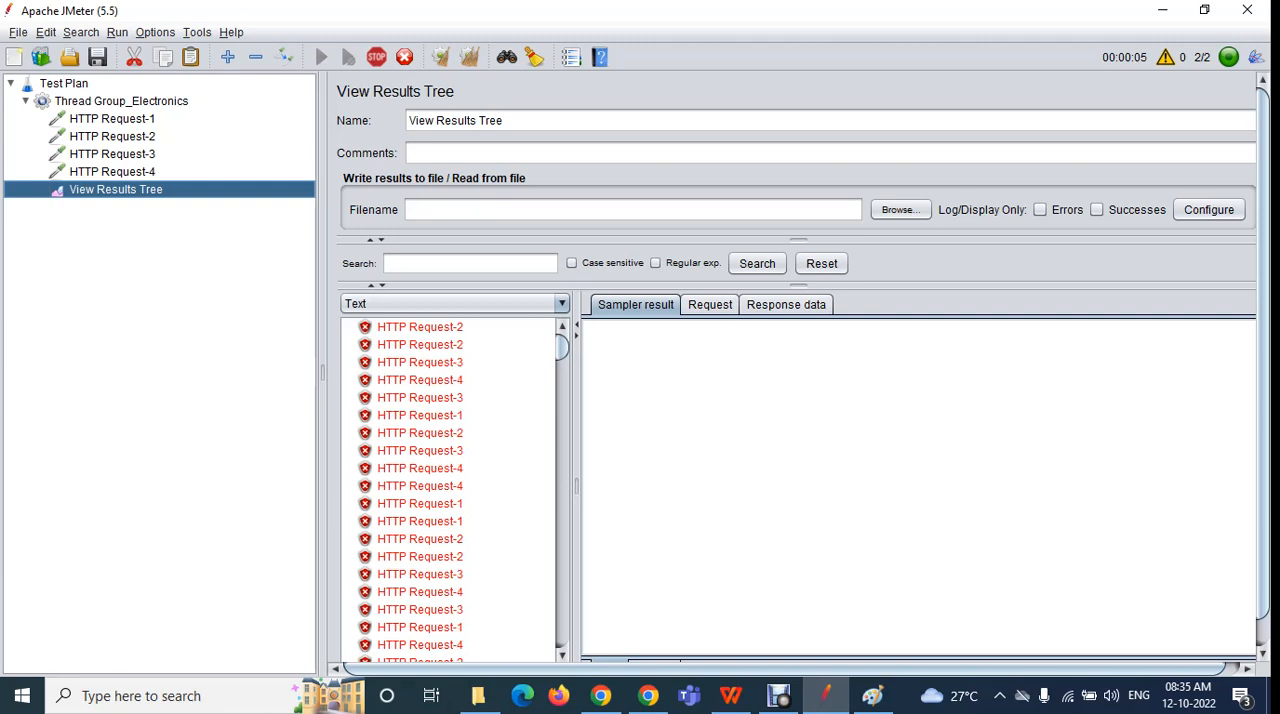
{"action": "left_click_drag", "start_coordinate": [1263, 350], "coordinate": [1263, 380]}
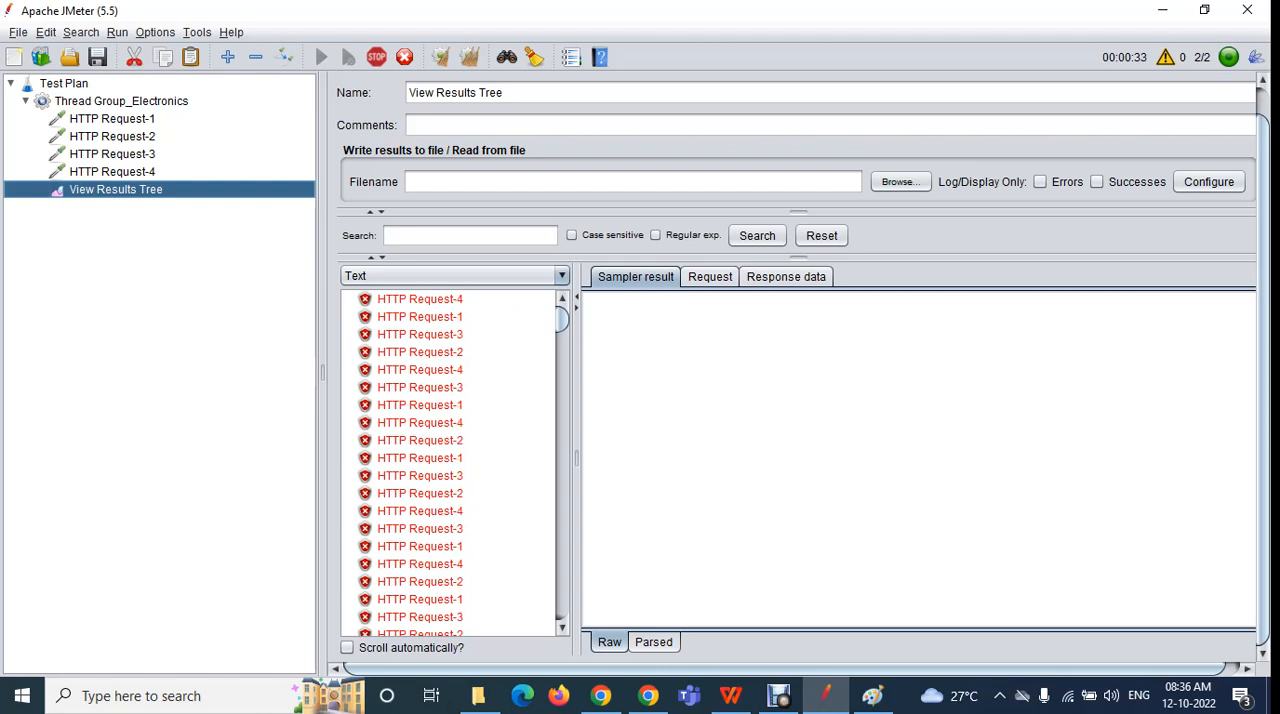
{"action": "left_click", "coordinate": [376, 57]}
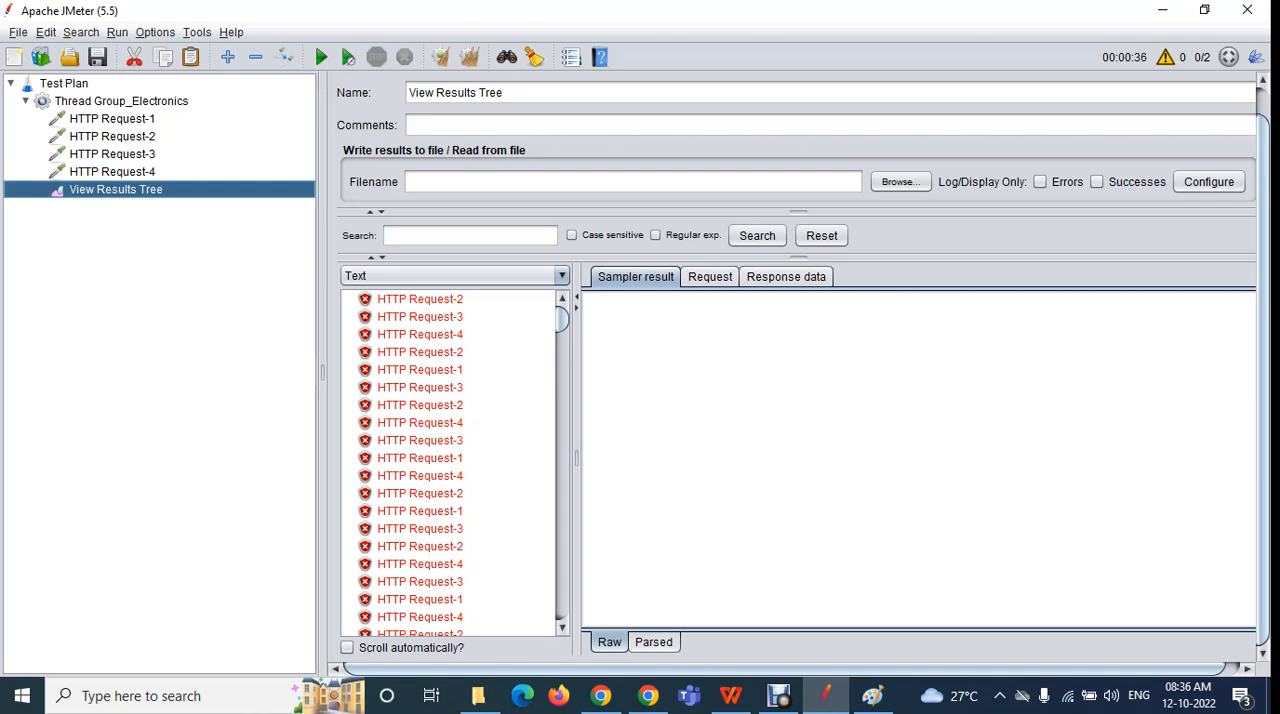
{"action": "scroll", "coordinate": [448, 463], "scroll_direction": "down", "scroll_amount": 5}
{"action": "scroll", "coordinate": [448, 463], "scroll_direction": "up", "scroll_amount": 5}
In Thread Group_Electronics, toggle the same-user and delayed thread creation options and restore them, and enable Specify Thread lifetime
{"action": "left_click", "coordinate": [121, 101]}
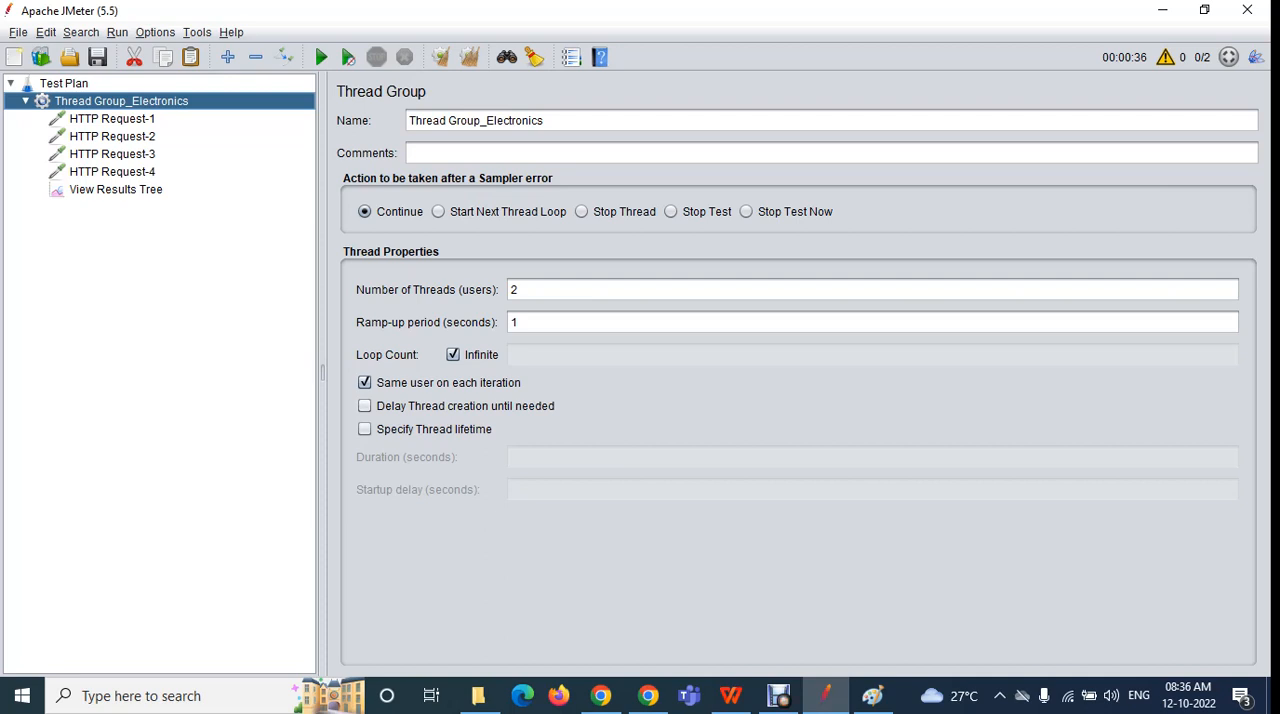
{"action": "left_click", "coordinate": [365, 406]}
{"action": "left_click", "coordinate": [365, 406]}
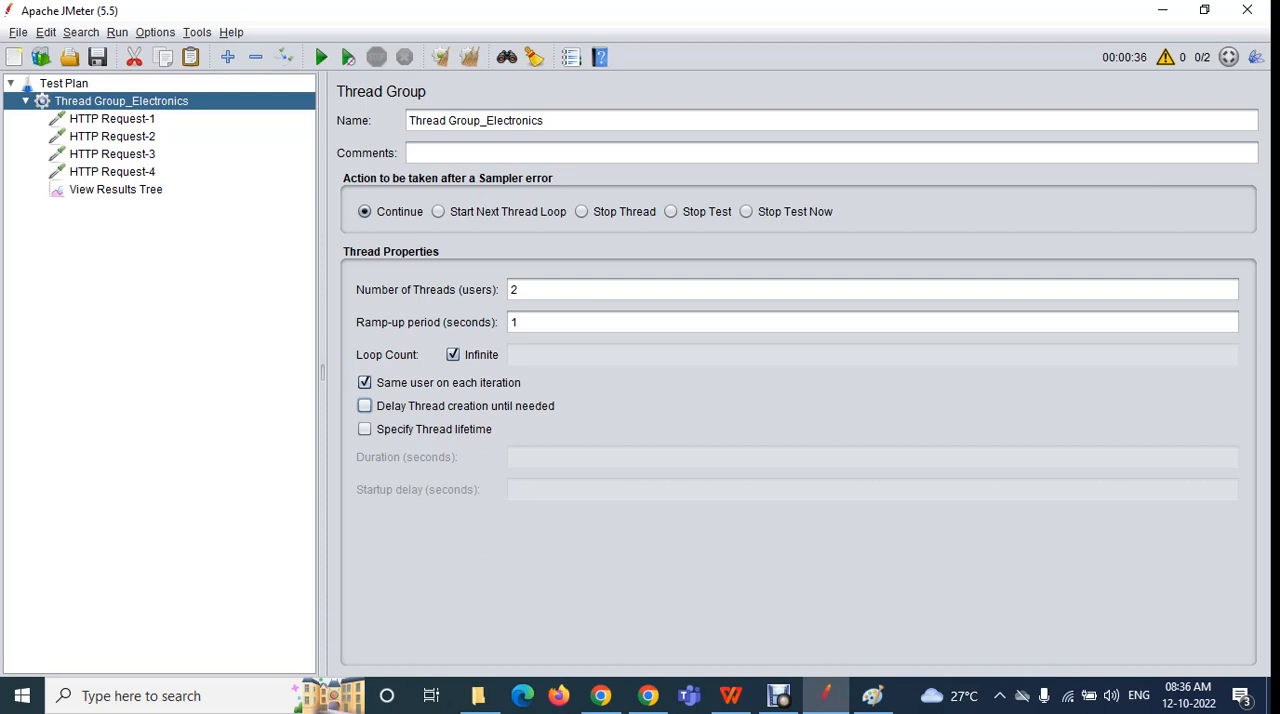
{"action": "left_click", "coordinate": [364, 382]}
{"action": "left_click", "coordinate": [364, 382]}
{"action": "left_click", "coordinate": [364, 405]}
{"action": "left_click", "coordinate": [364, 405]}
{"action": "left_click", "coordinate": [364, 428]}
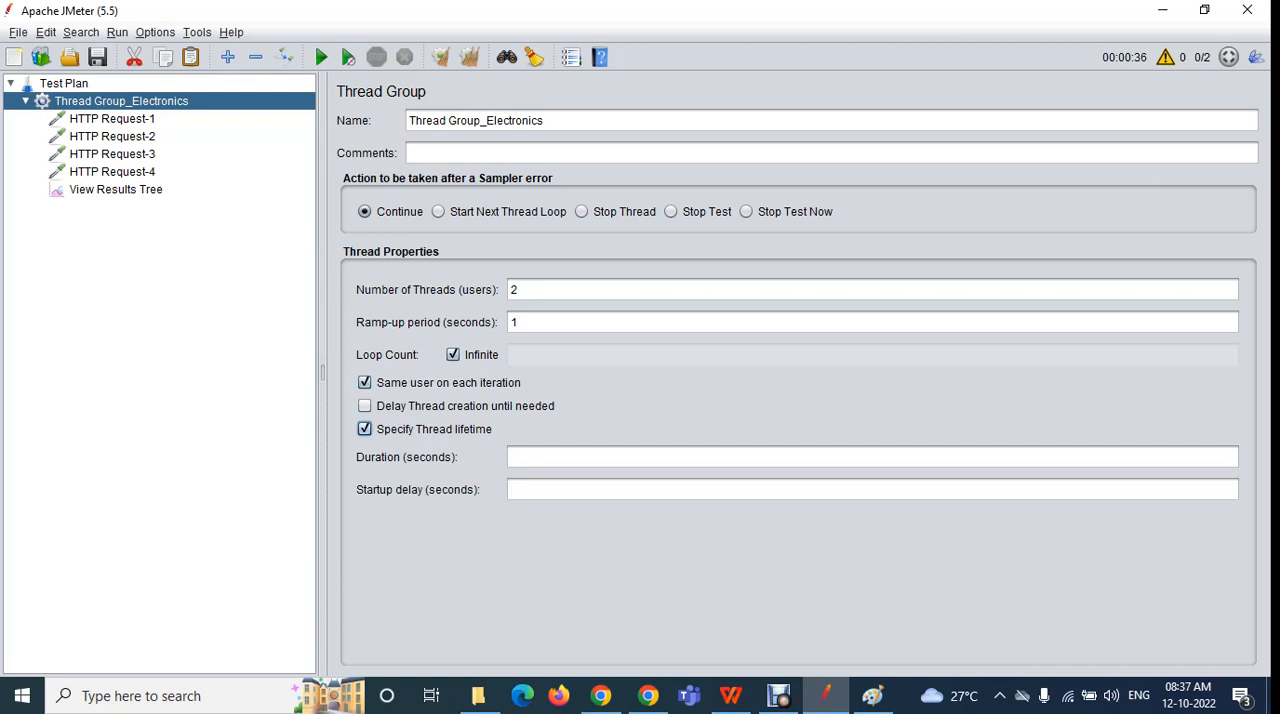
Switch to Paint, draw red curved lines between the large circle and the stick figure's head, and return to JMeter
{"action": "left_click", "coordinate": [600, 695]}
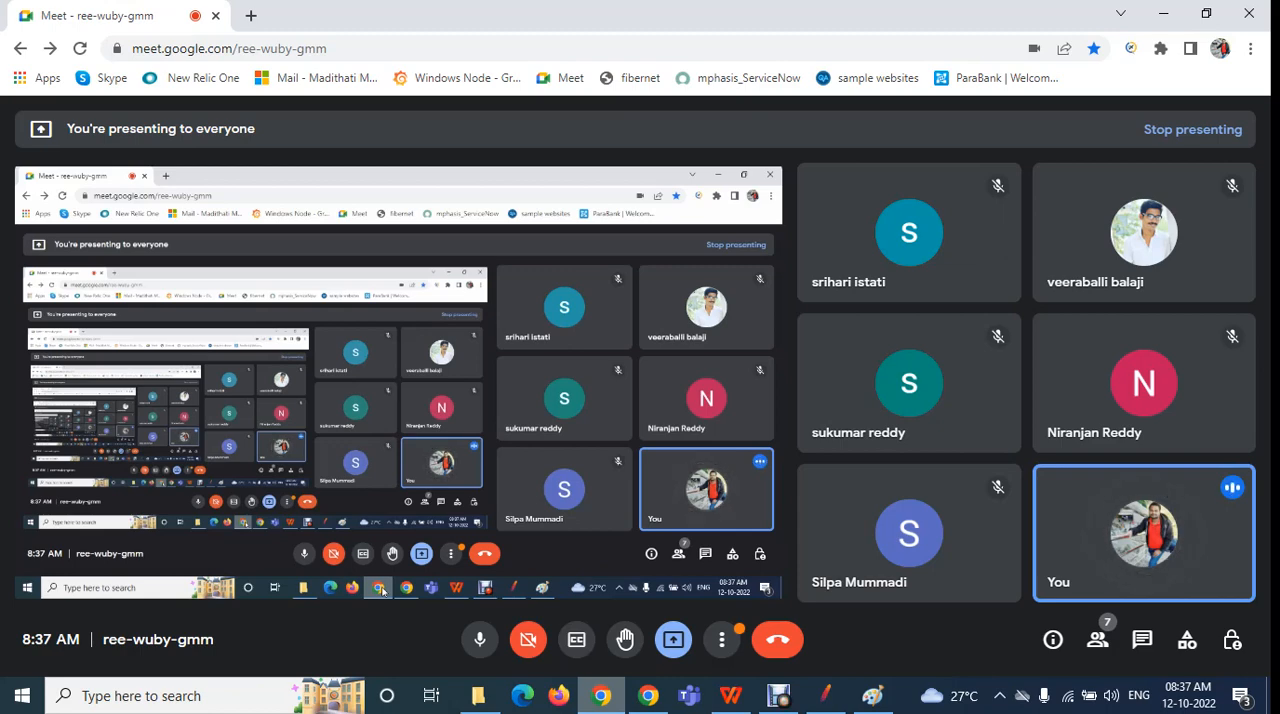
{"action": "left_click", "coordinate": [872, 695]}
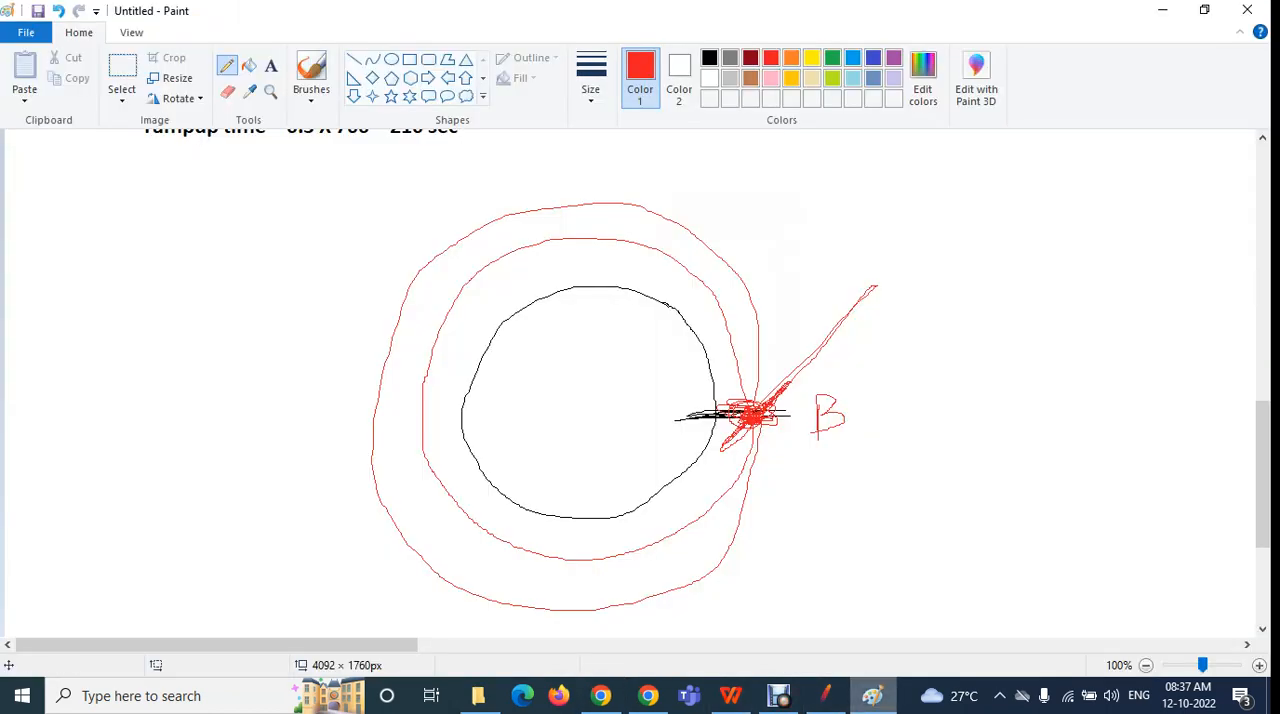
{"action": "left_click_drag", "start_coordinate": [905, 410], "coordinate": [607, 318]}
{"action": "left_click_drag", "start_coordinate": [945, 395], "coordinate": [572, 295]}
{"action": "mouse_move", "coordinate": [970, 383]}
{"action": "left_mouse_down"}
{"action": "mouse_move", "coordinate": [768, 277]}
{"action": "mouse_move", "coordinate": [598, 276]}
{"action": "left_mouse_up"}
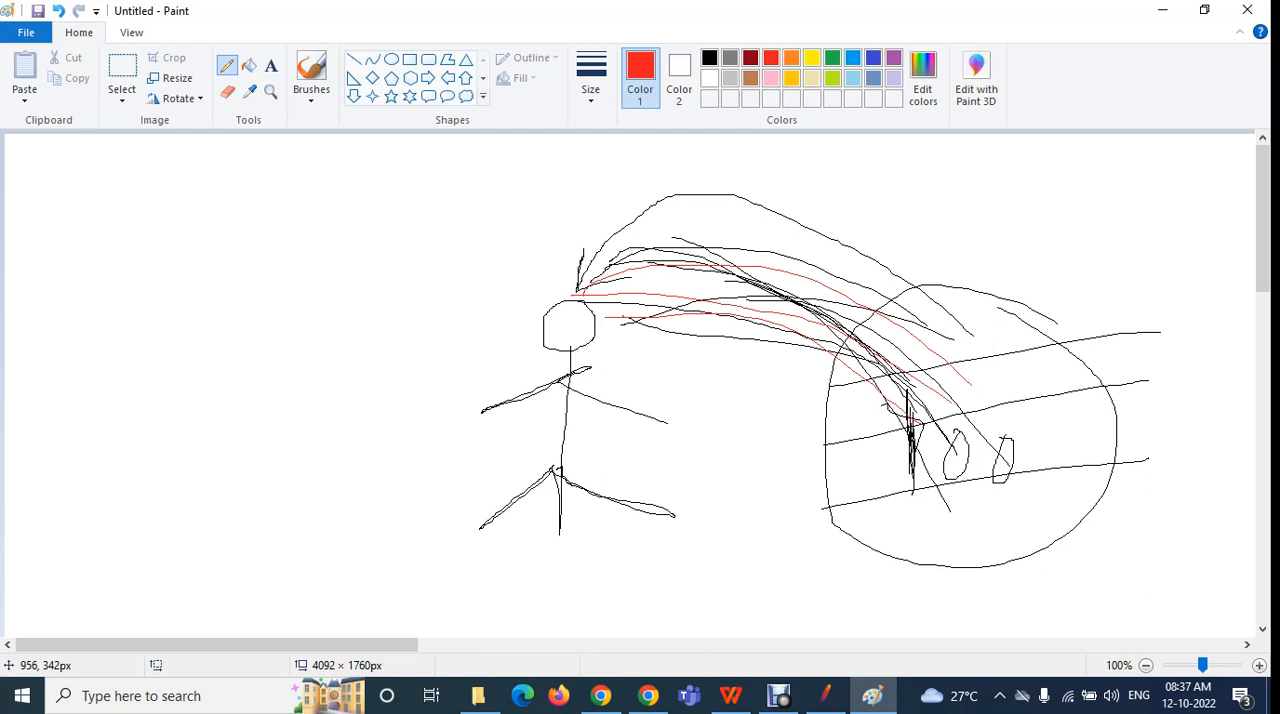
{"action": "mouse_move", "coordinate": [890, 460]}
{"action": "left_mouse_down"}
{"action": "mouse_move", "coordinate": [602, 289]}
{"action": "mouse_move", "coordinate": [578, 288]}
{"action": "left_mouse_up"}
{"action": "left_click", "coordinate": [601, 695]}
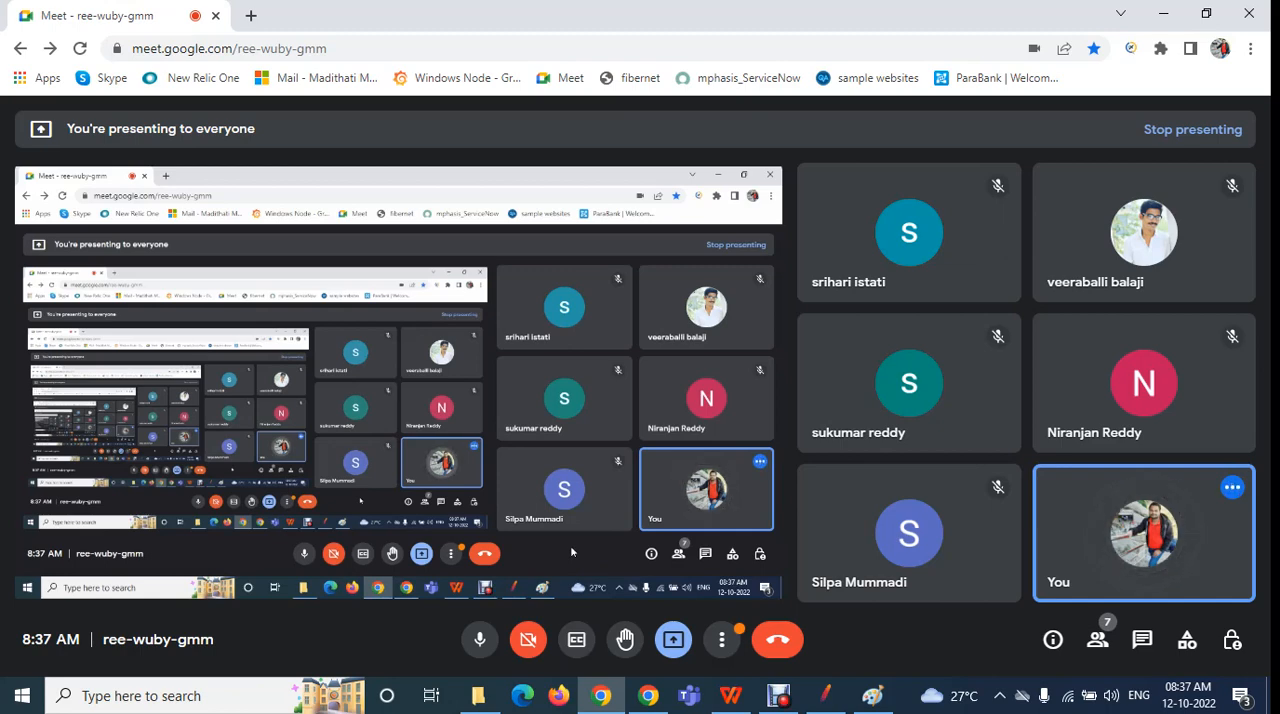
{"action": "left_click", "coordinate": [825, 695]}
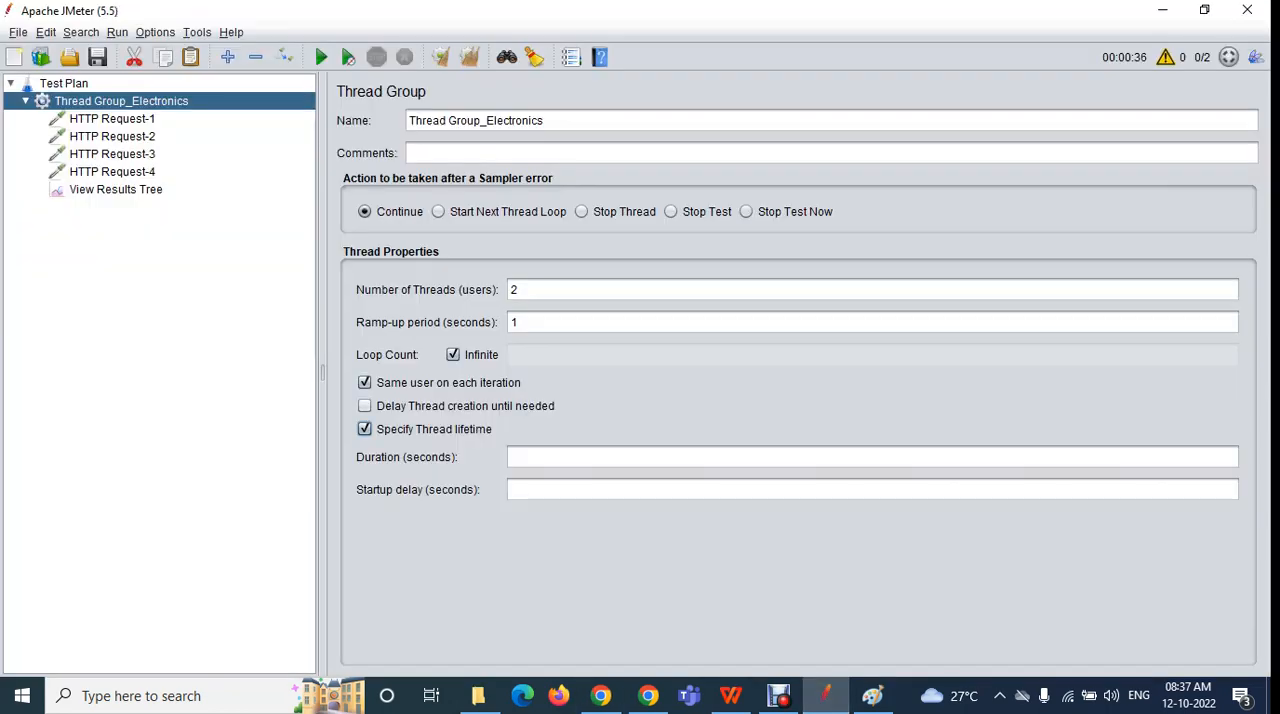
Set the number of threads to 100 and the ramp-up period to 30 seconds
{"action": "left_click", "coordinate": [572, 457]}
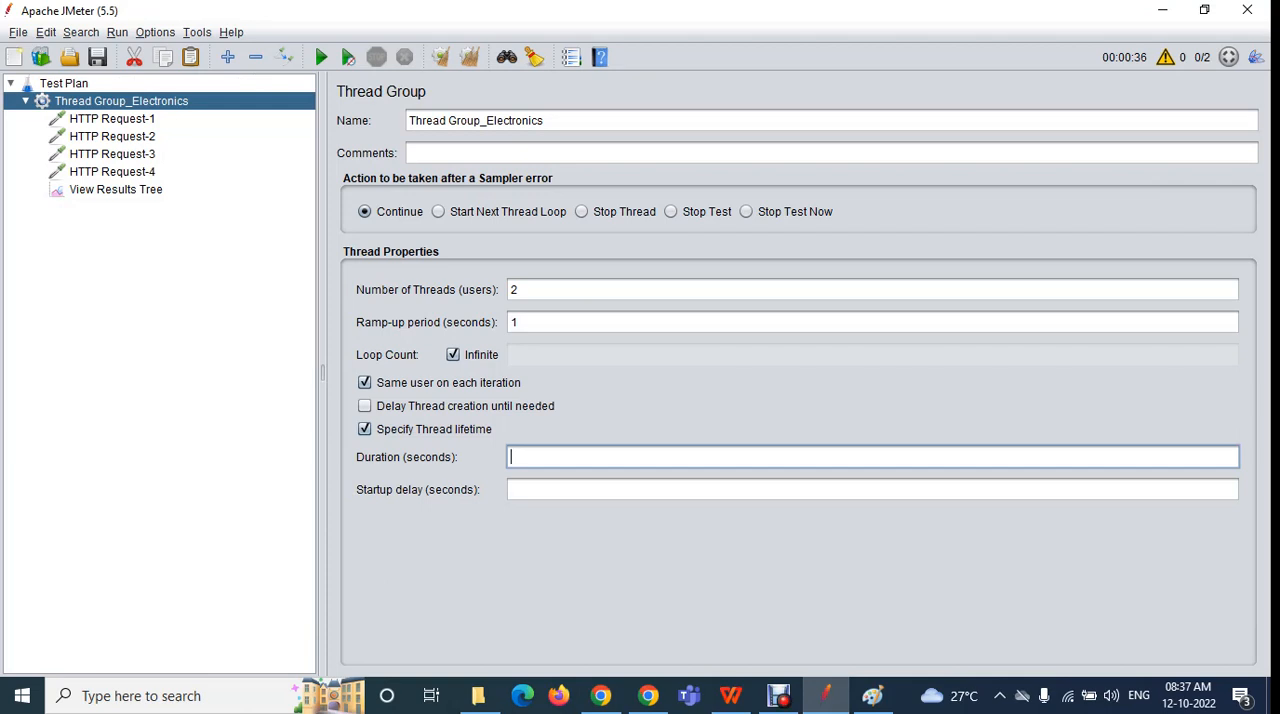
{"action": "left_click_drag", "start_coordinate": [540, 290], "coordinate": [509, 290]}
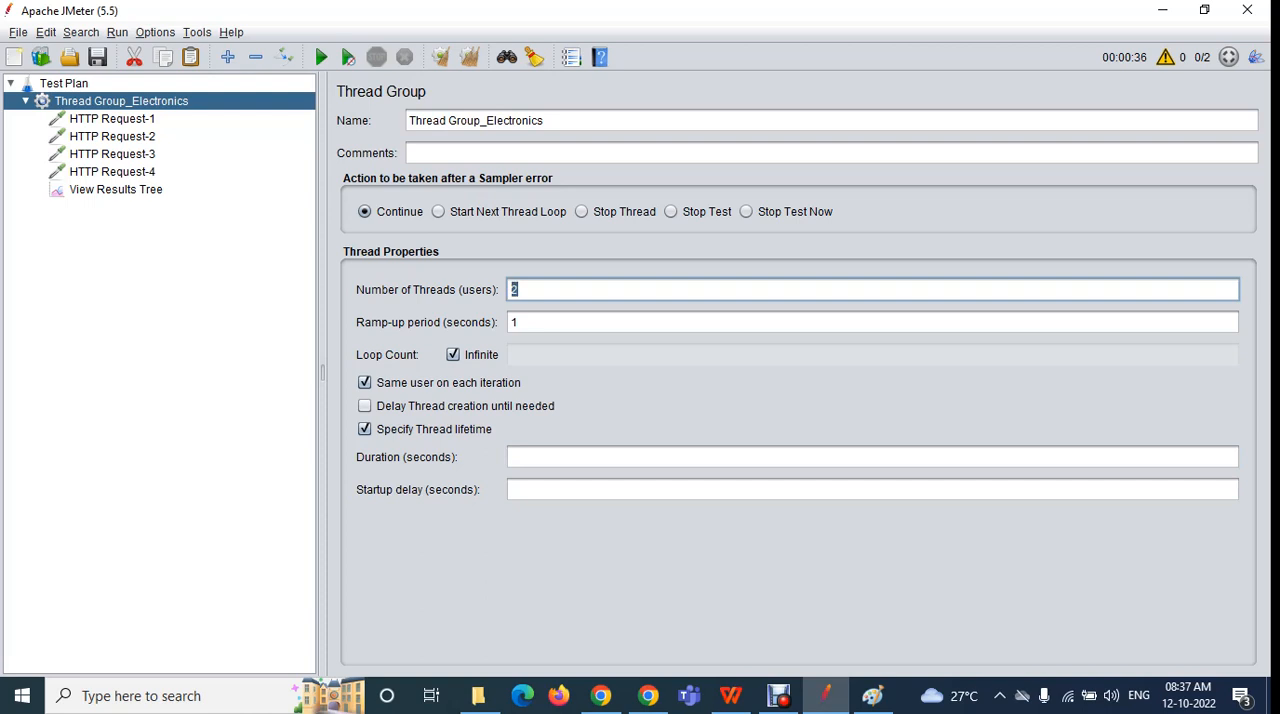
{"action": "type", "text": "100"}
{"action": "key", "text": "Tab"}
{"action": "type", "text": "30"}
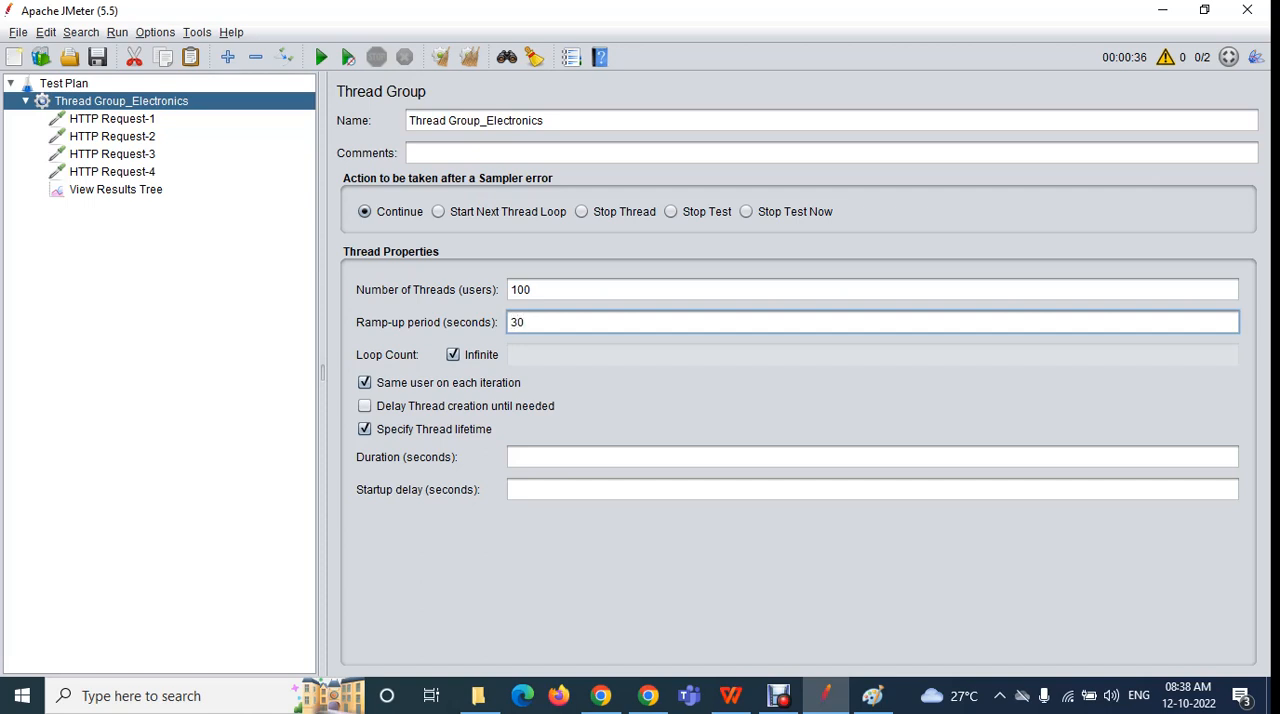
Set the thread lifetime duration of Thread Group_Electronics to 120 seconds
{"action": "left_click", "coordinate": [530, 457]}
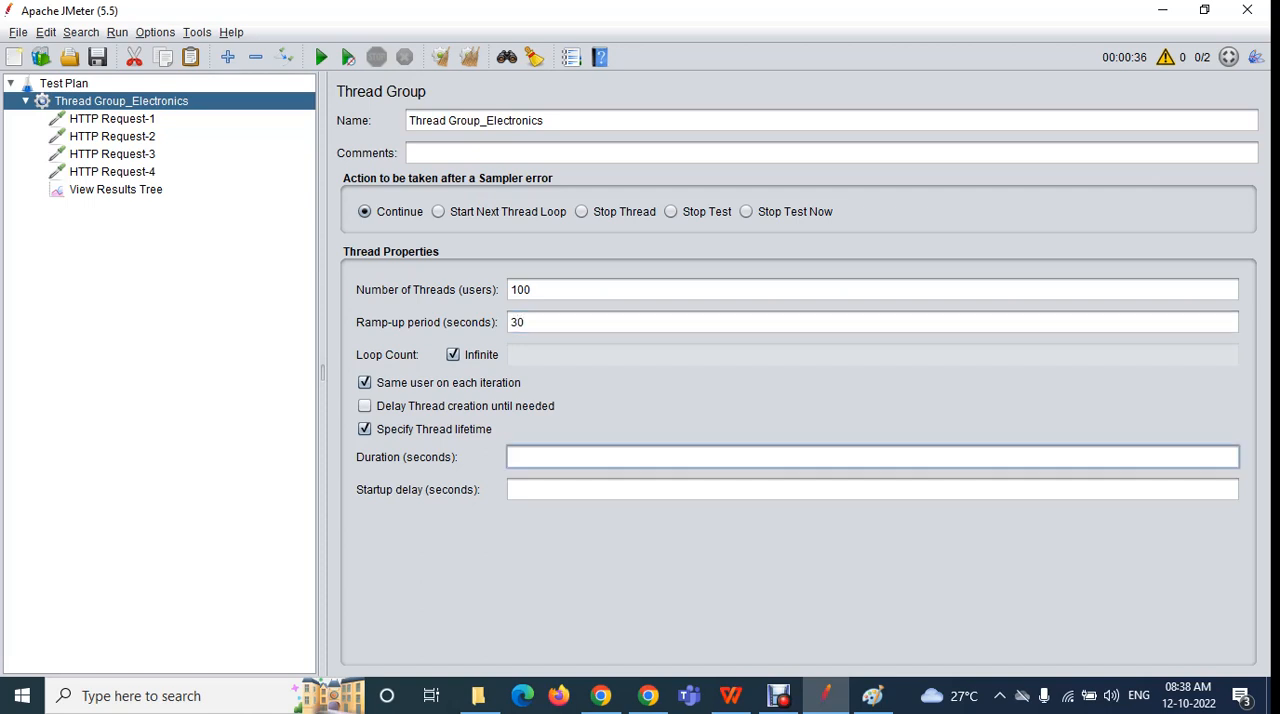
{"action": "type", "text": "120"}
{"action": "key", "text": "ctrl+a"}
{"action": "left_click", "coordinate": [532, 457]}
{"action": "key", "text": "ctrl+a"}
{"action": "left_click_drag", "start_coordinate": [533, 457], "coordinate": [510, 457]}
{"action": "left_click", "coordinate": [511, 457]}
Clear all results in View Results Tree and run the test plan without saving it
{"action": "left_click", "coordinate": [116, 190]}
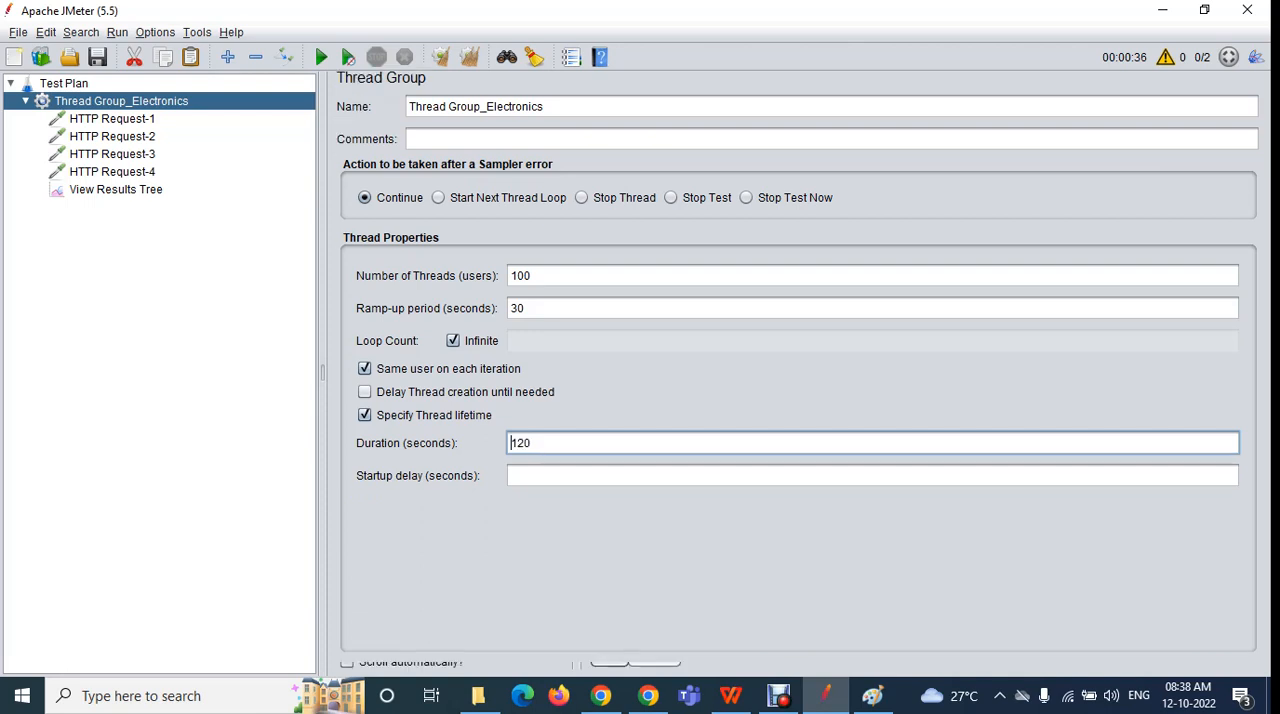
{"action": "left_click", "coordinate": [470, 57]}
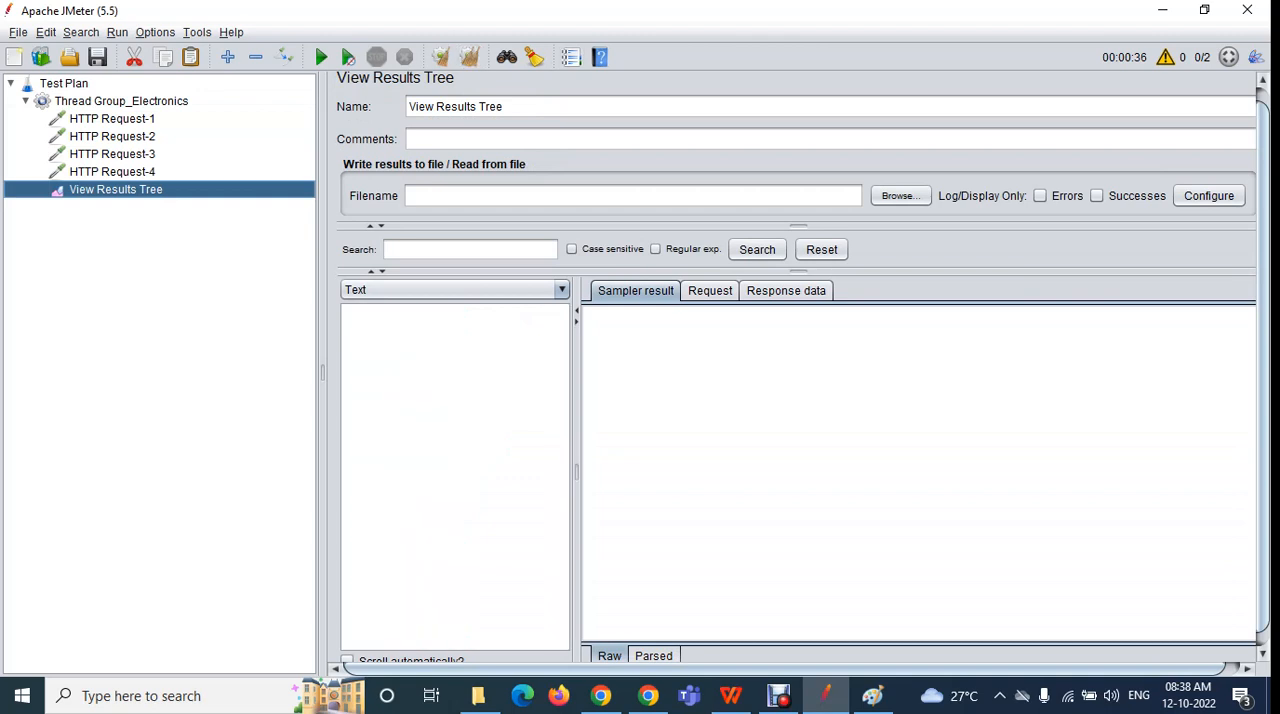
{"action": "left_click", "coordinate": [320, 57]}
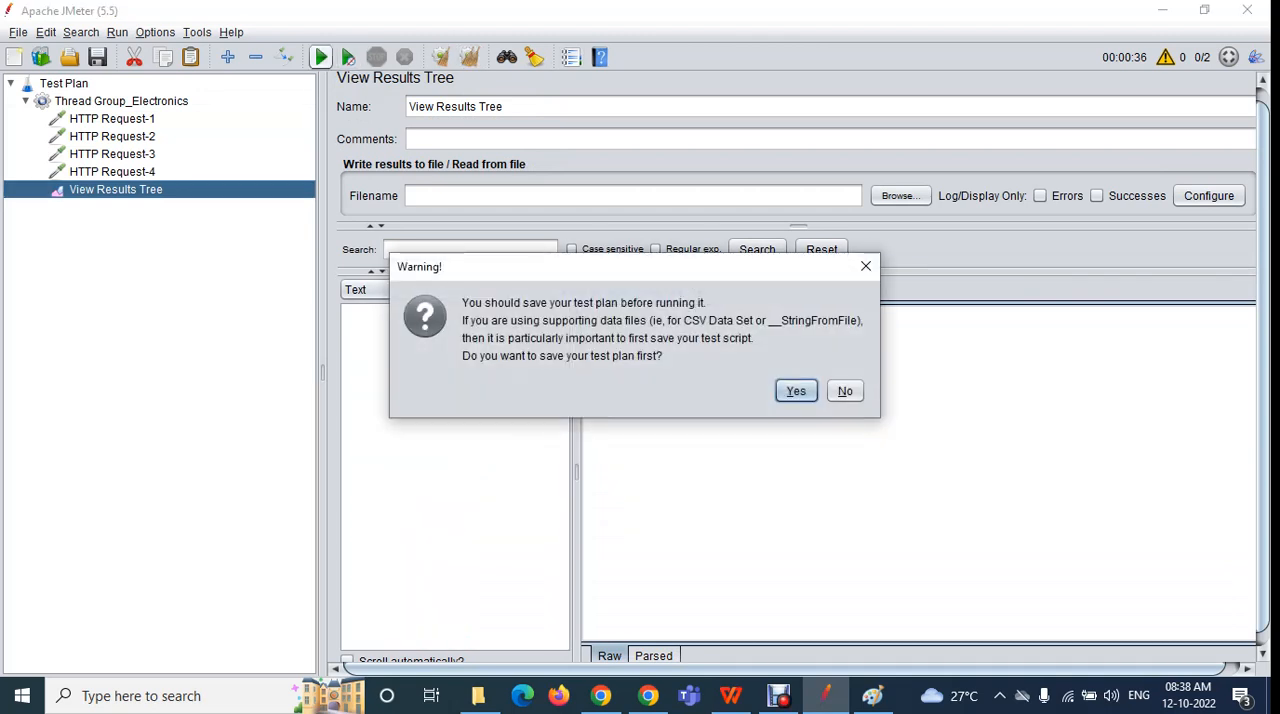
{"action": "left_click", "coordinate": [845, 391]}
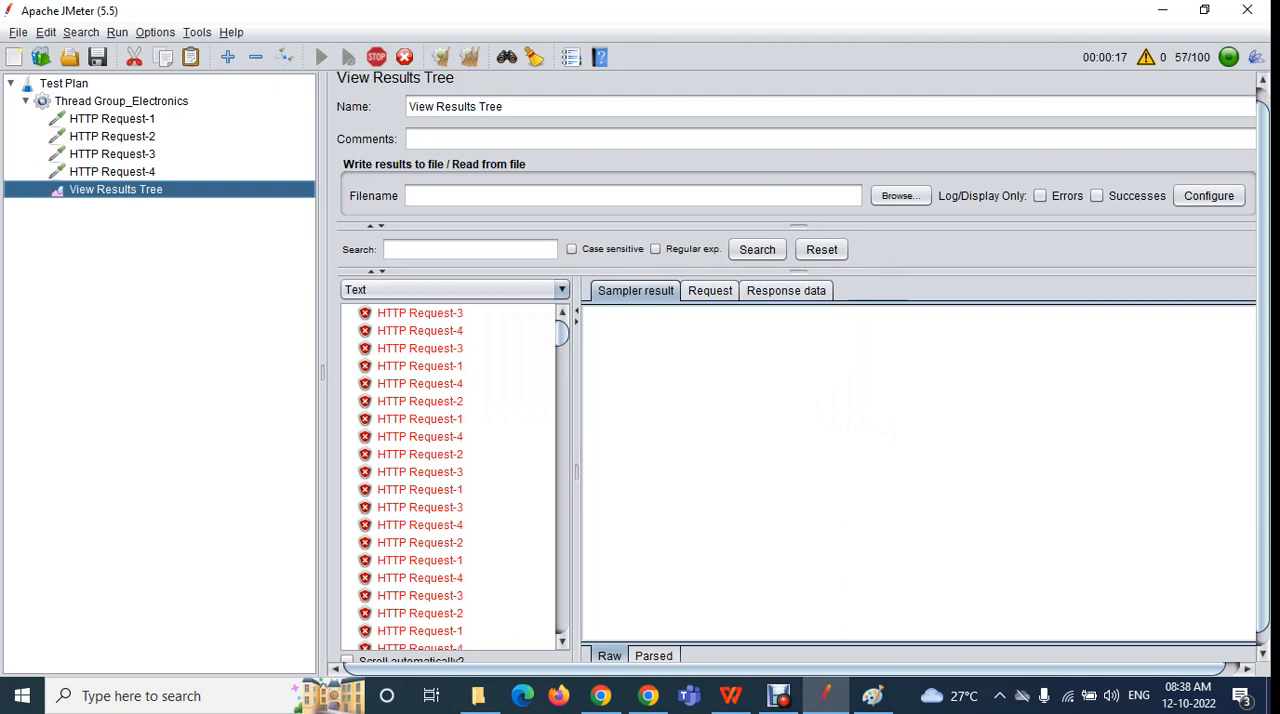
While the test runs, review the ramp-up period and duration in Thread Group_Electronics and check the samples in View Results Tree
{"action": "left_click", "coordinate": [121, 101]}
{"action": "left_click", "coordinate": [532, 322]}
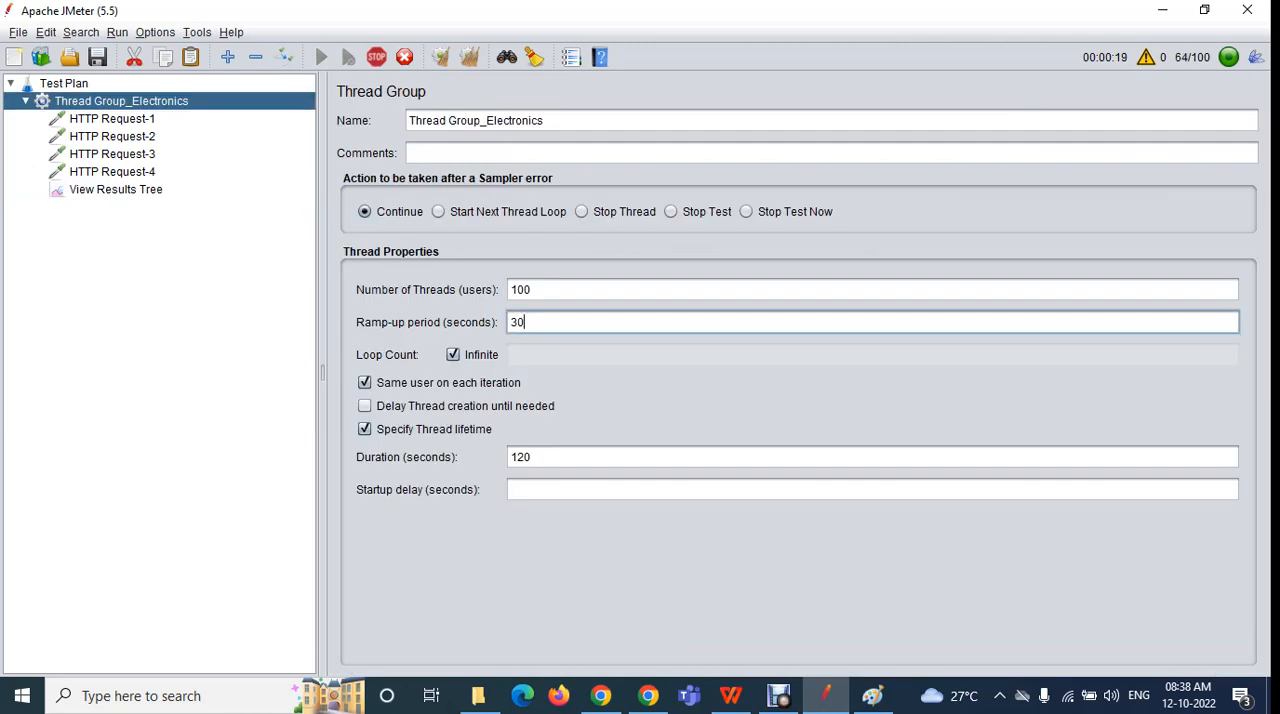
{"action": "double_click", "coordinate": [519, 322]}
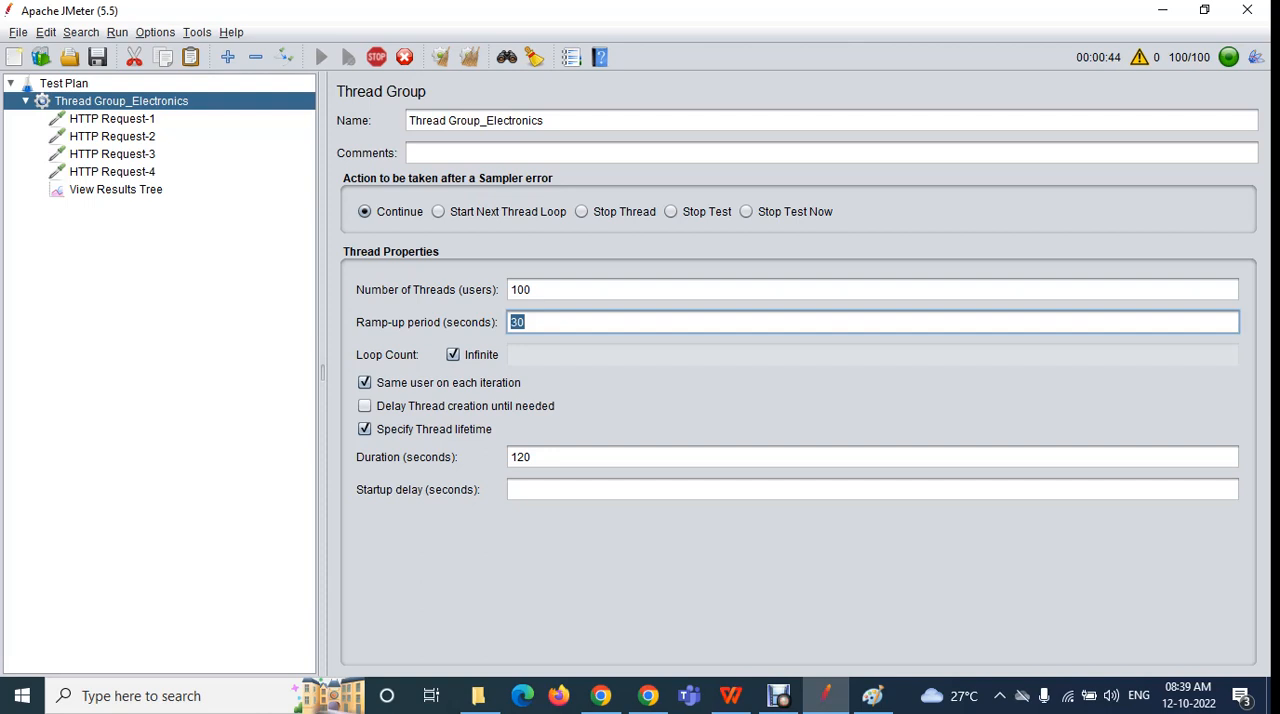
{"action": "left_click", "coordinate": [116, 190]}
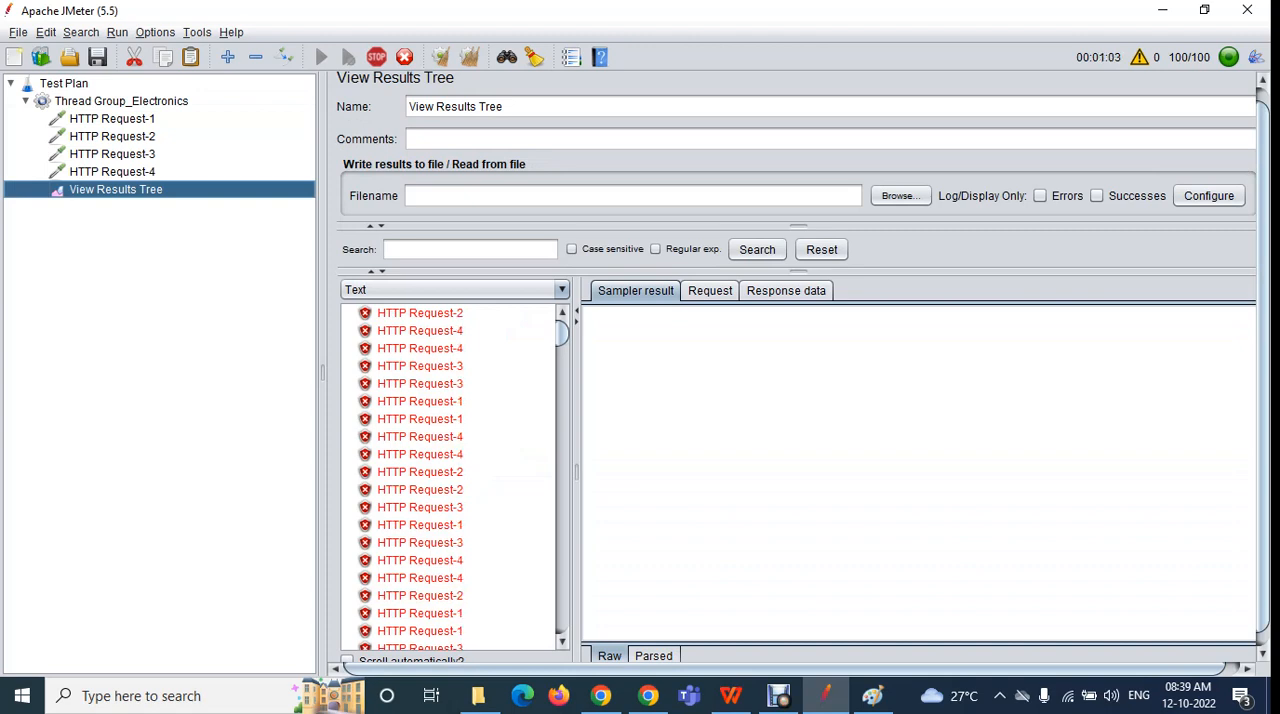
{"action": "left_click", "coordinate": [121, 101]}
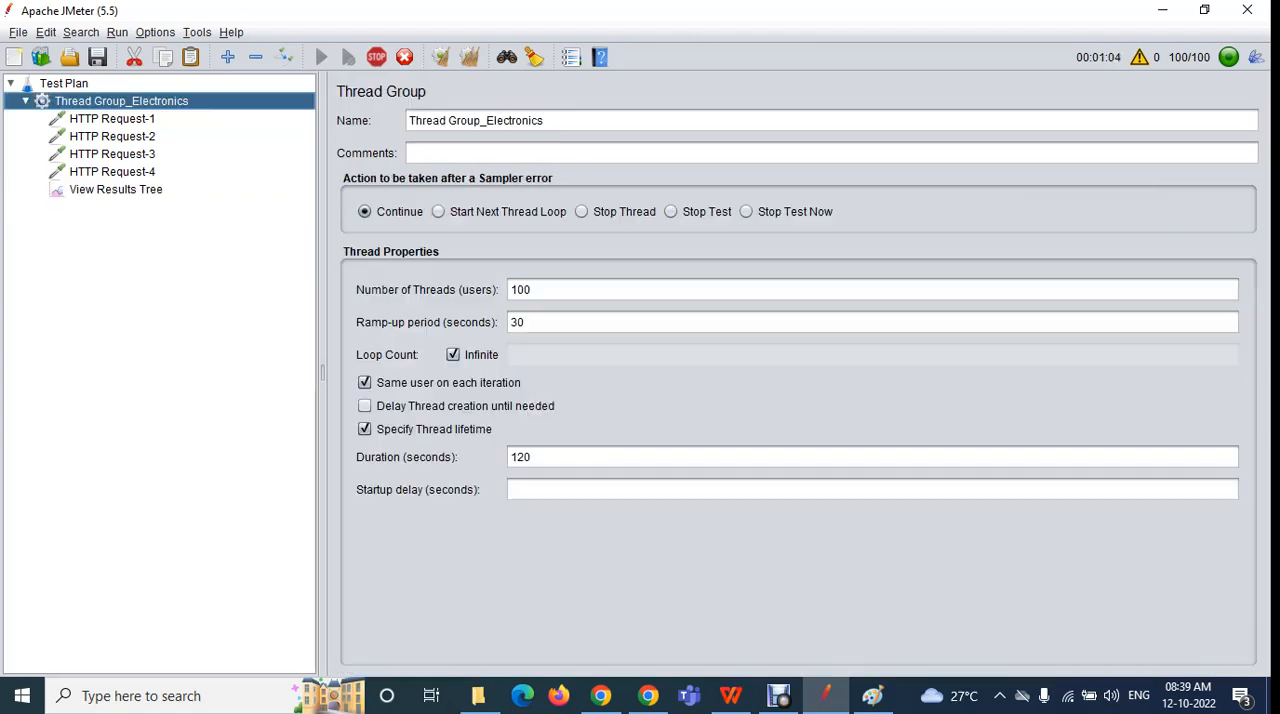
{"action": "left_click_drag", "start_coordinate": [536, 457], "coordinate": [509, 457]}
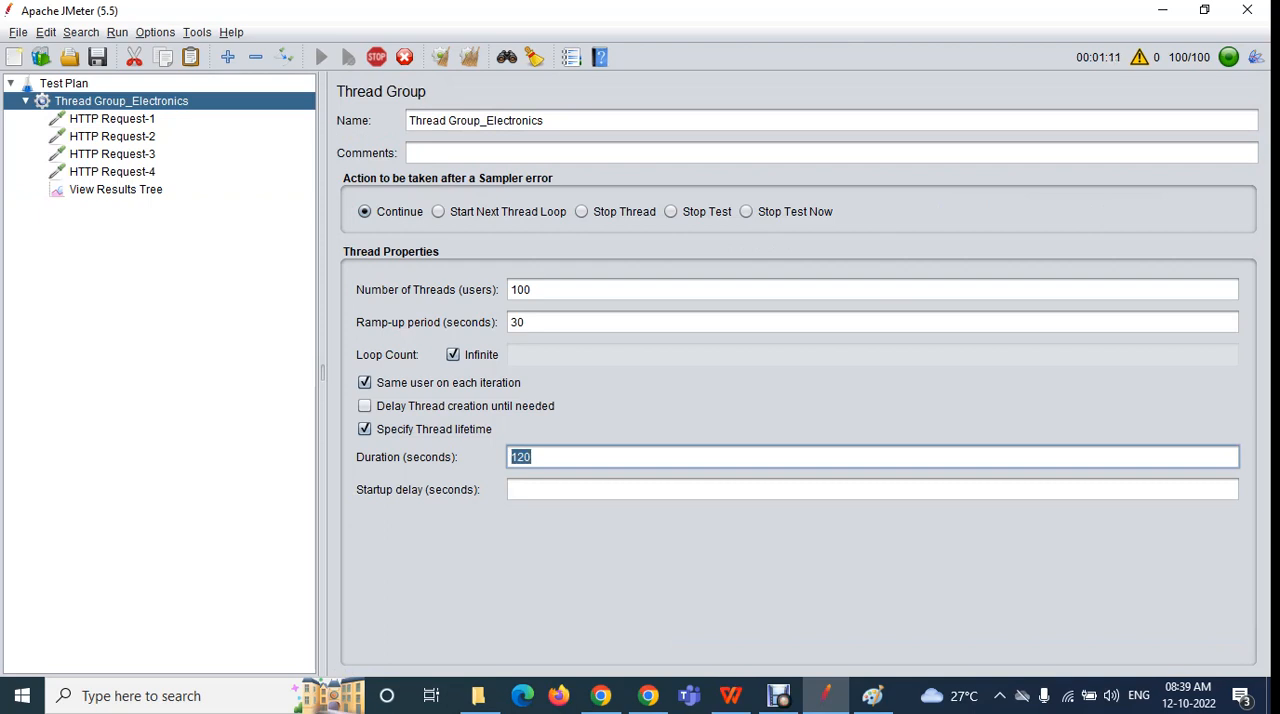
{"action": "left_click", "coordinate": [116, 190]}
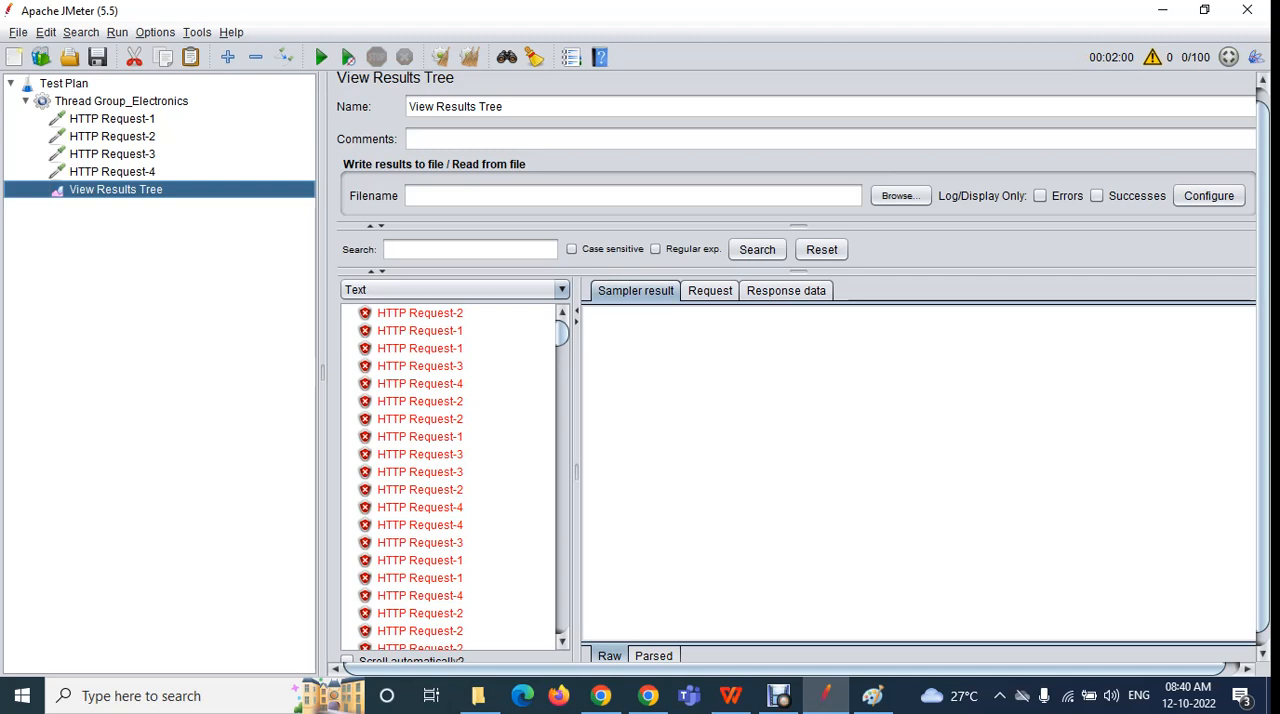
Set the duration of Thread Group_Electronics to 3600 seconds
{"action": "left_click", "coordinate": [121, 101]}
{"action": "left_click_drag", "start_coordinate": [543, 457], "coordinate": [509, 457]}
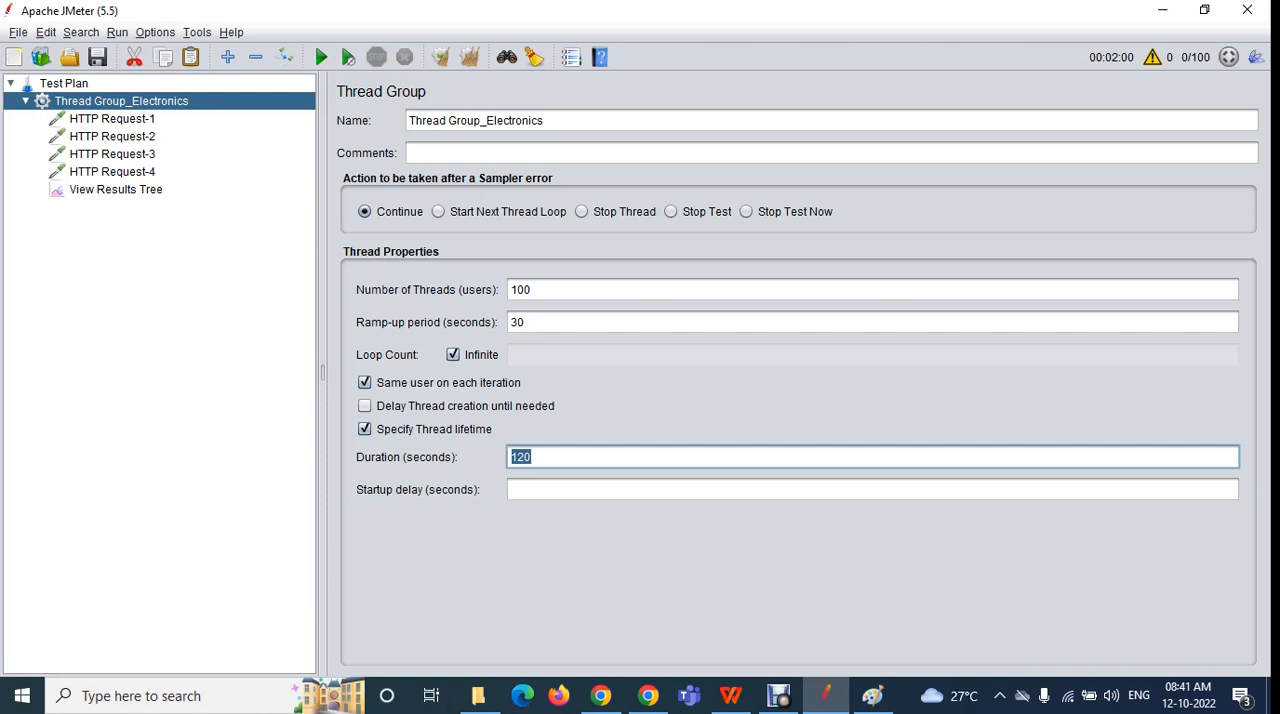
{"action": "type", "text": "3600"}
{"action": "key", "text": "ctrl+a"}
Turn off infinite looping and set the loop count to 1
{"action": "left_click", "coordinate": [453, 355]}
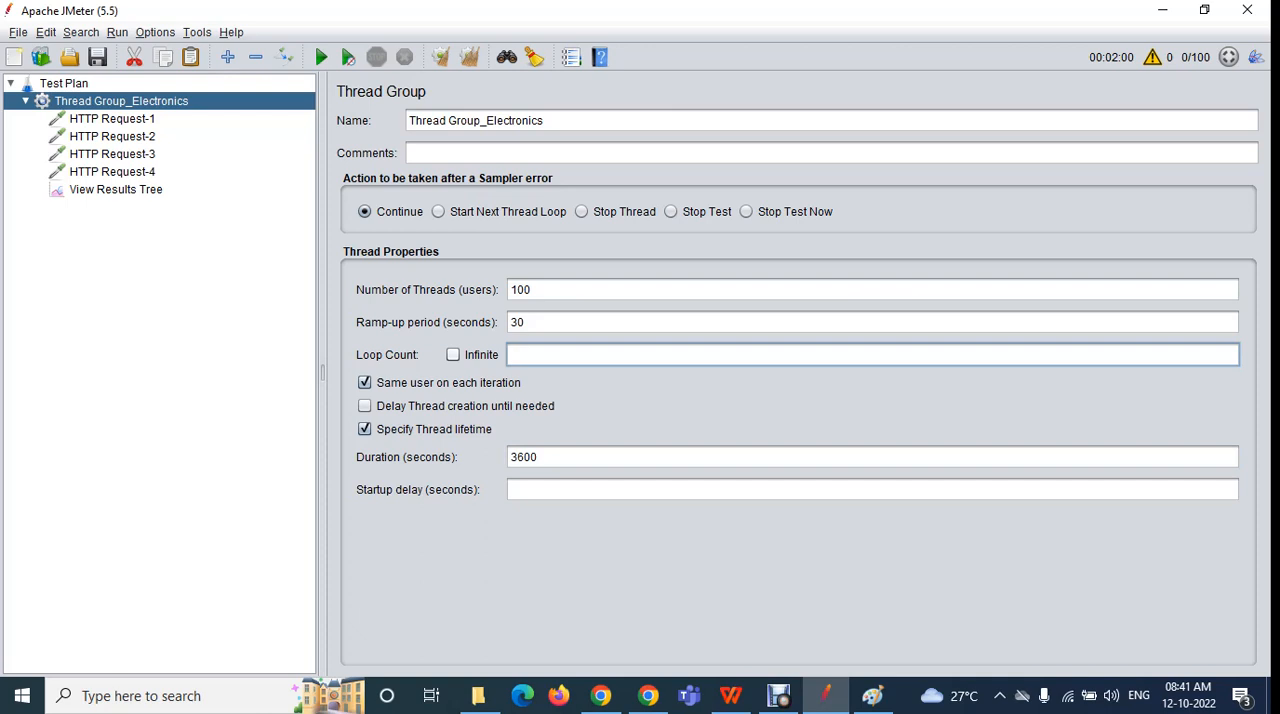
{"action": "left_click", "coordinate": [453, 355]}
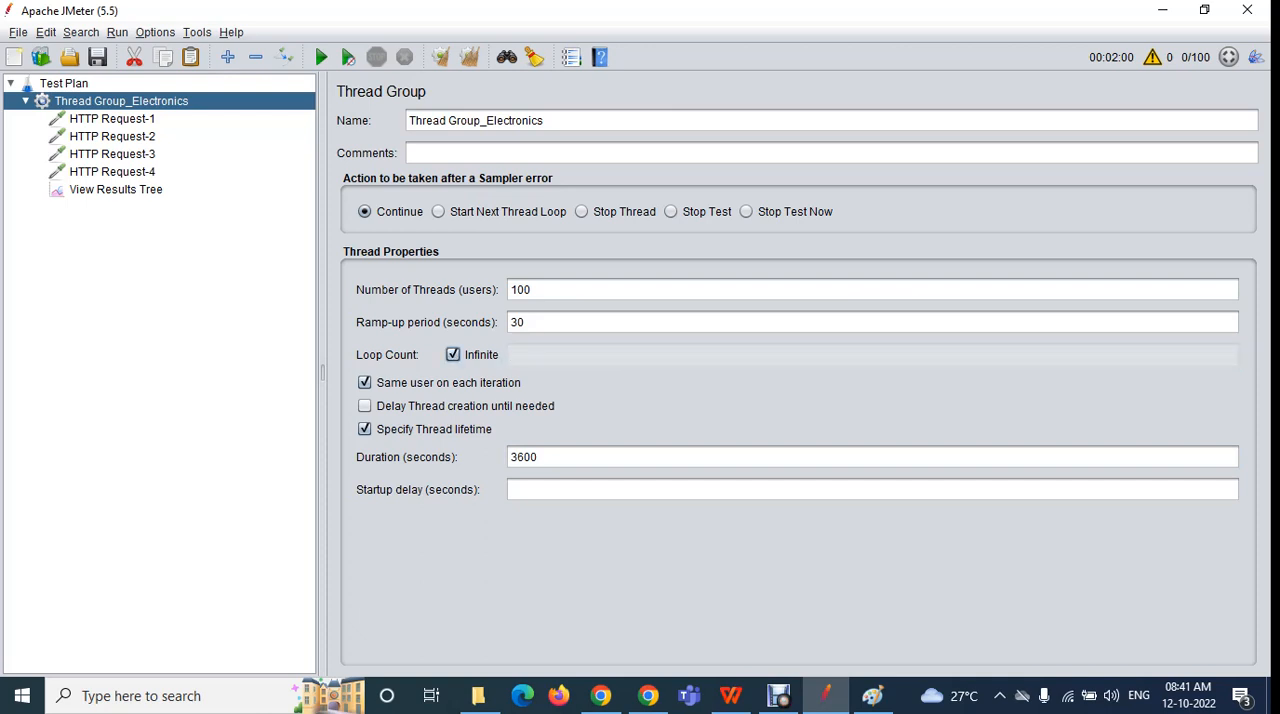
{"action": "key", "text": "space"}
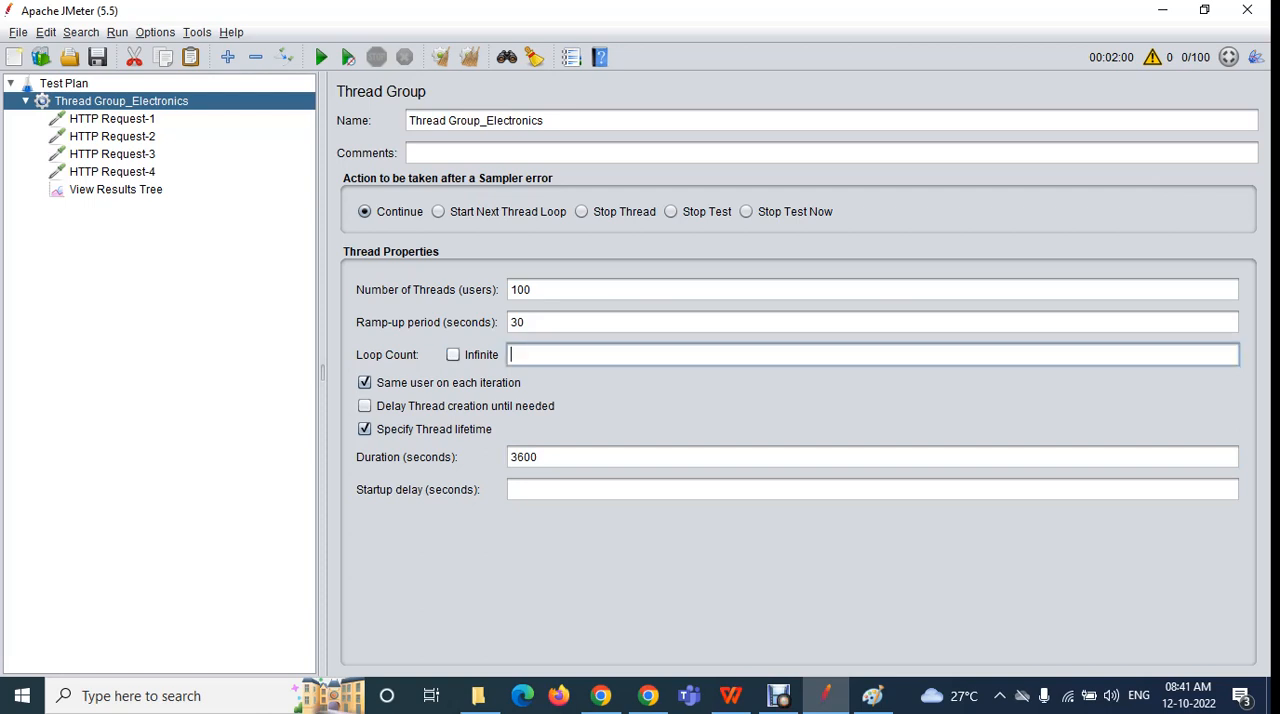
{"action": "type", "text": "1"}
Clear the previous run's results from View Results Tree and start the test with loop count 1, without saving the plan
{"action": "left_click", "coordinate": [116, 190]}
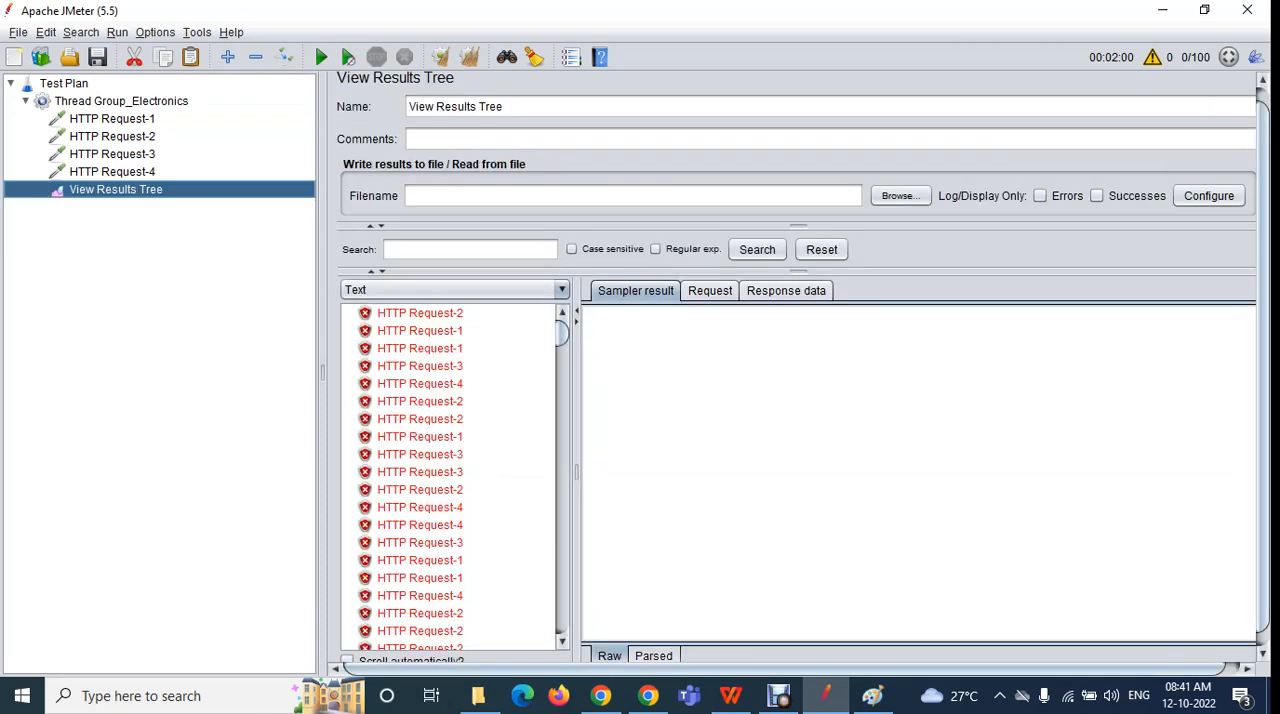
{"action": "left_click", "coordinate": [469, 57]}
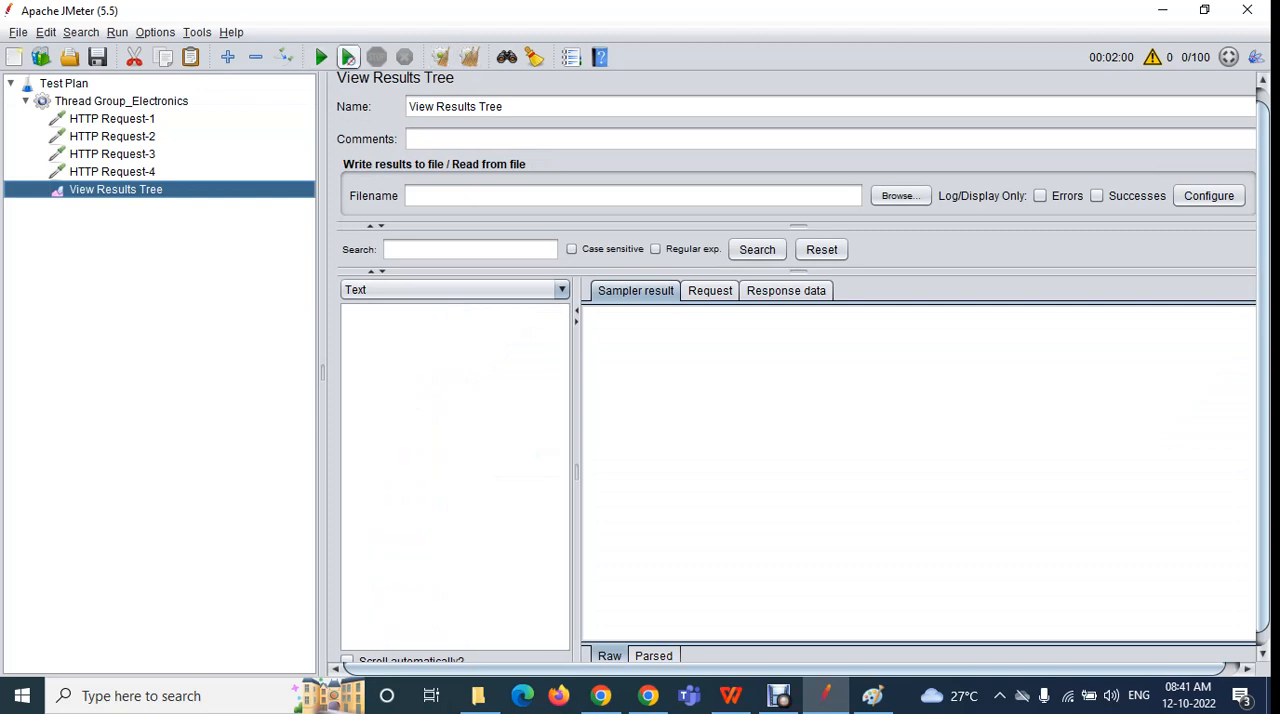
{"action": "left_click", "coordinate": [320, 57]}
{"action": "left_click", "coordinate": [843, 390]}
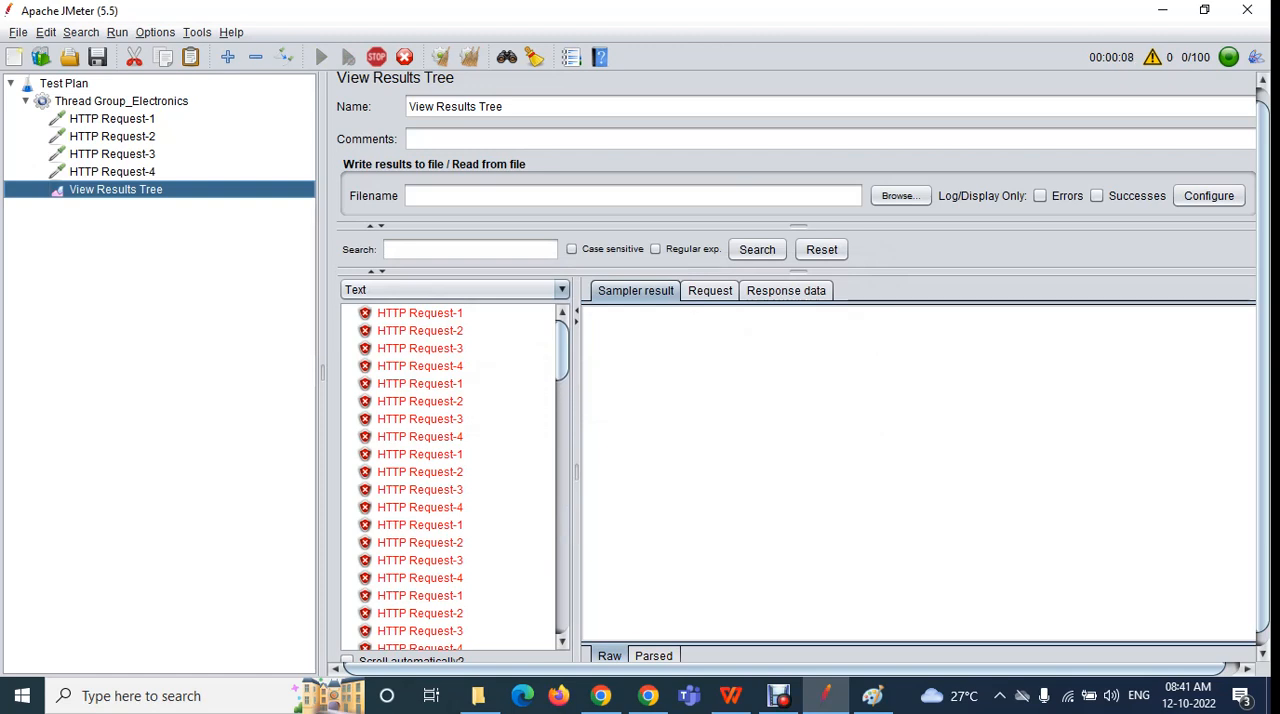
Review the duration and loop count settings of Thread Group_Electronics against the current run
{"action": "left_click", "coordinate": [121, 101]}
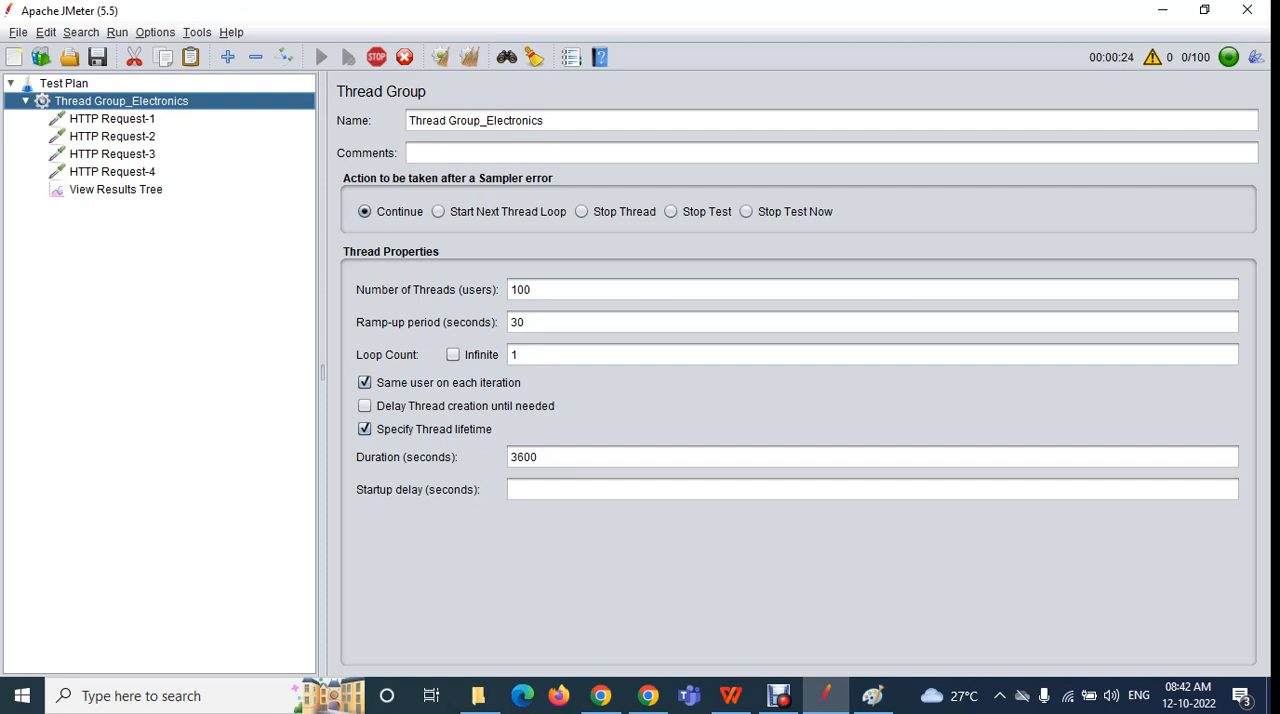
{"action": "left_click_drag", "start_coordinate": [539, 457], "coordinate": [509, 457]}
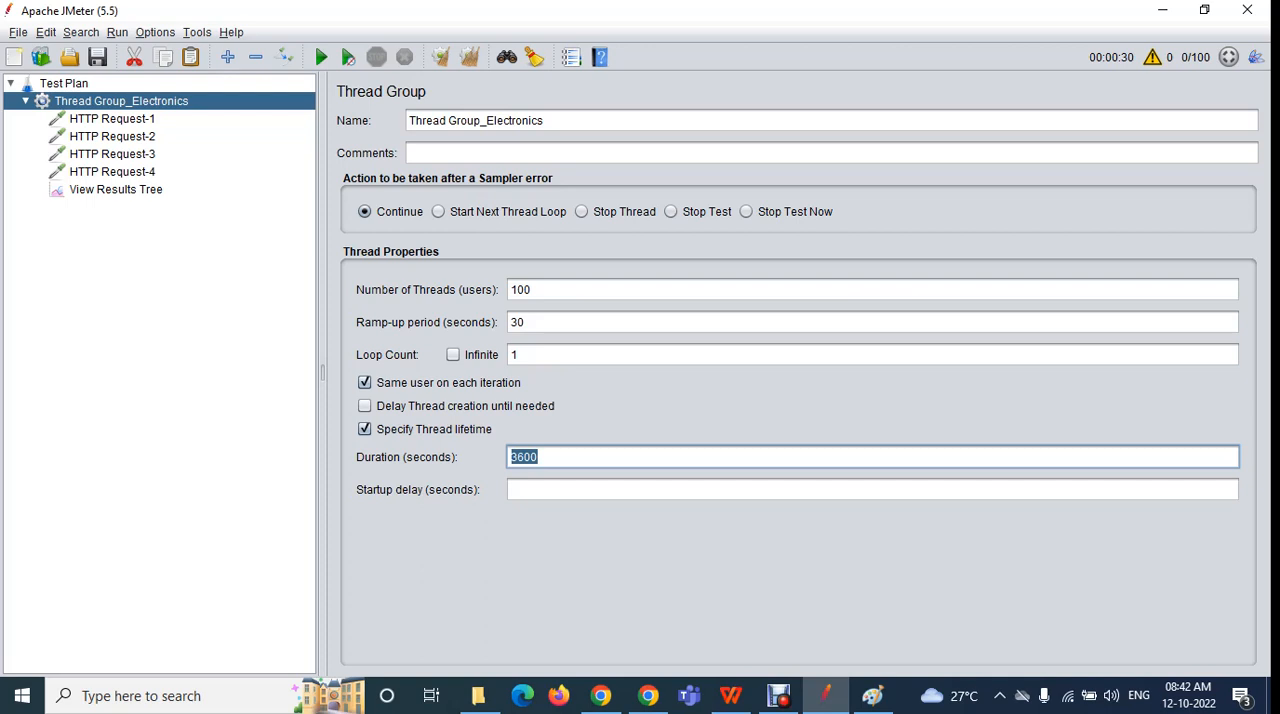
{"action": "left_click", "coordinate": [518, 355]}
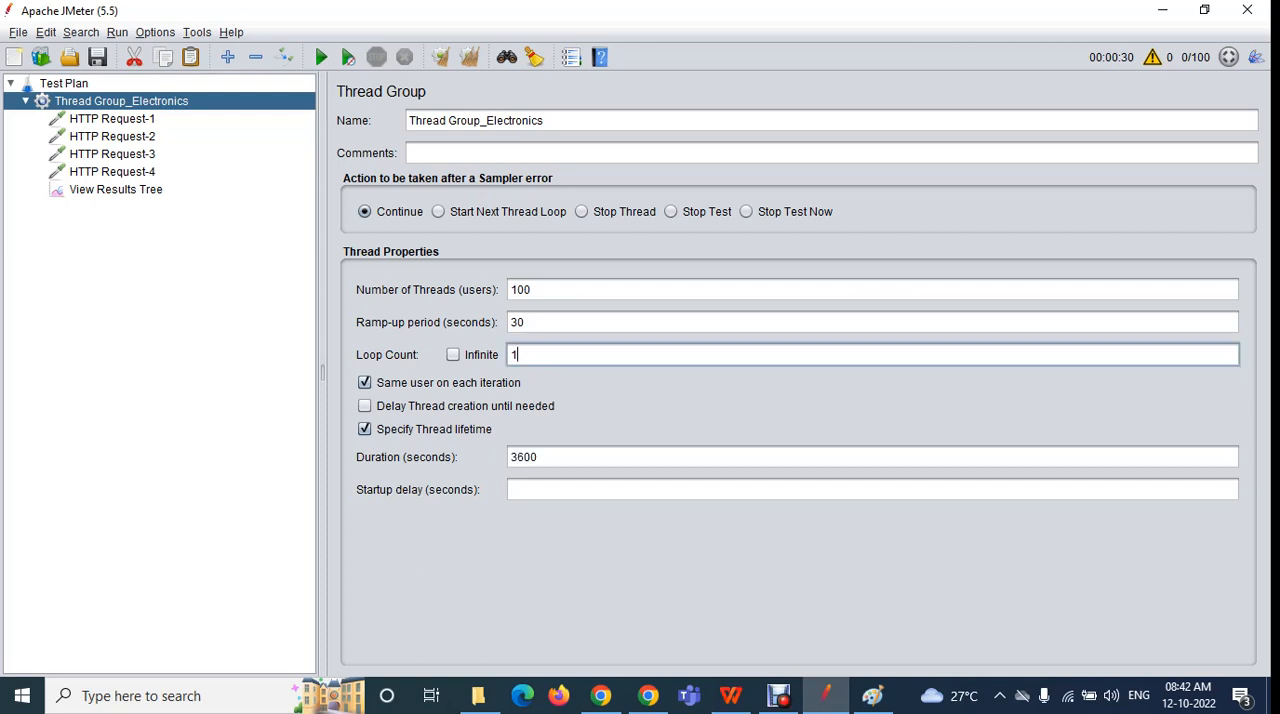
{"action": "double_click", "coordinate": [515, 355]}
{"action": "left_click_drag", "start_coordinate": [548, 457], "coordinate": [508, 457]}
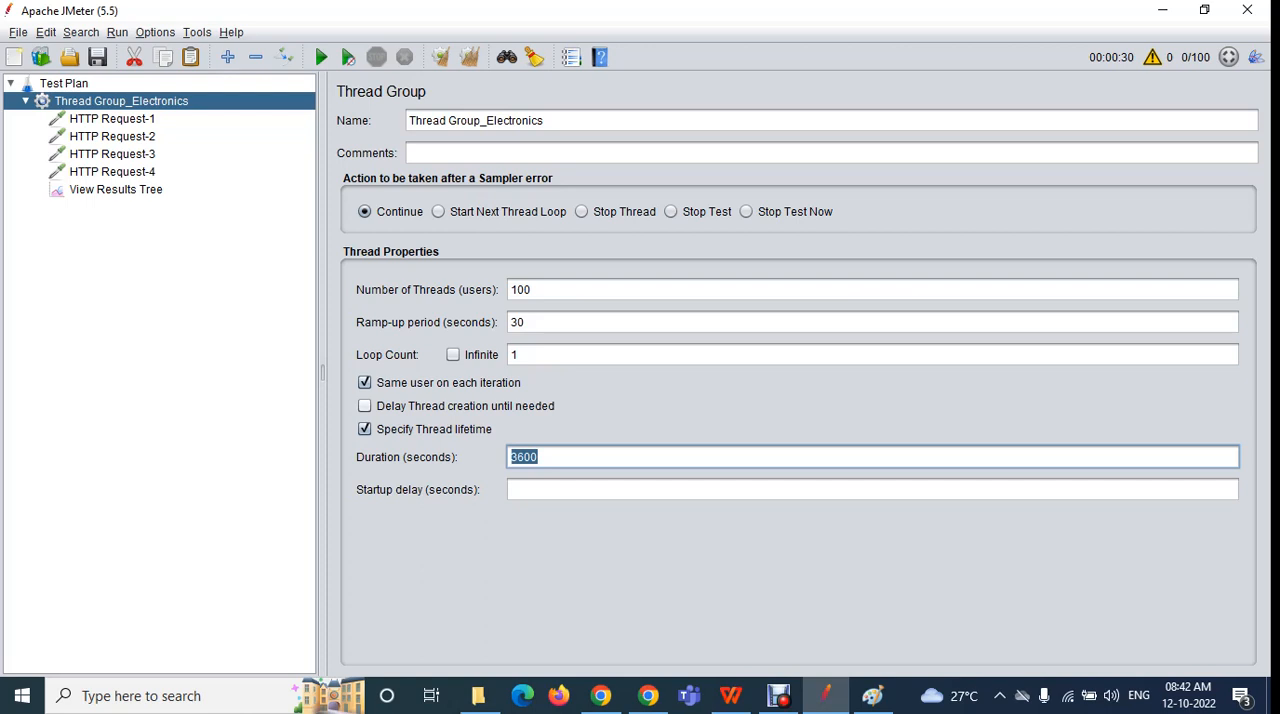
{"action": "left_click", "coordinate": [519, 355]}
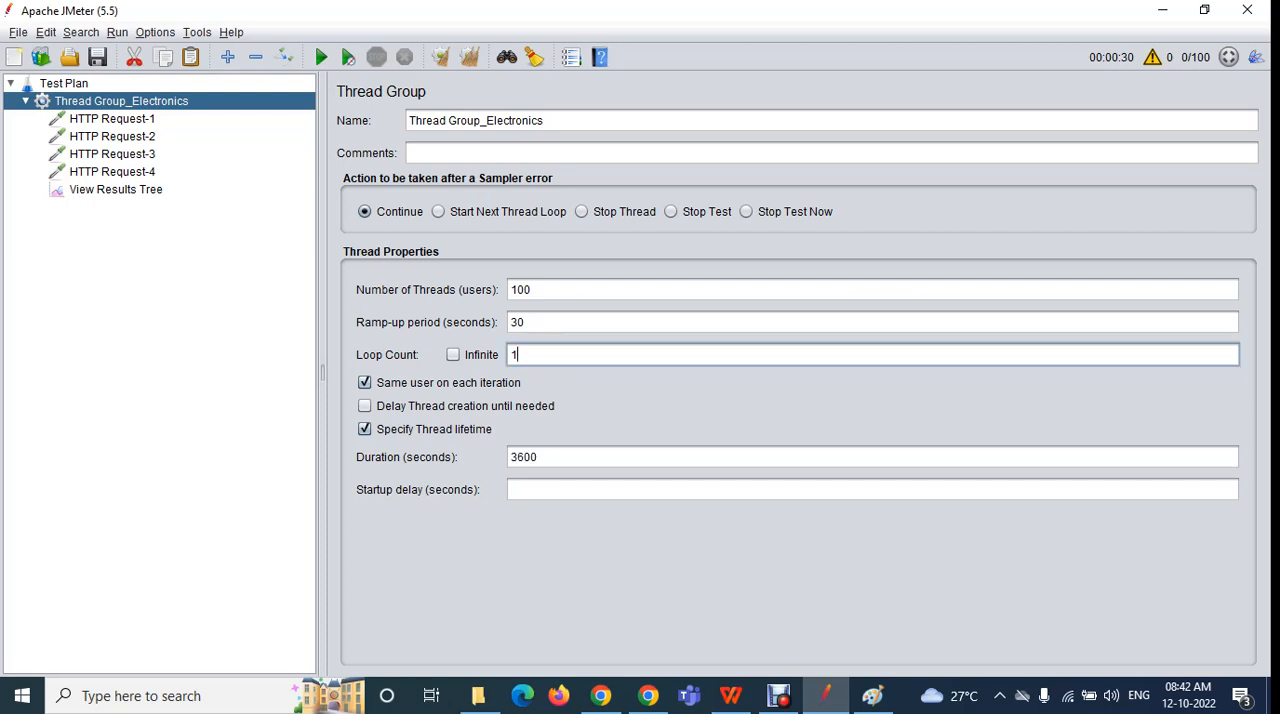
{"action": "double_click", "coordinate": [514, 355]}
Set the number of threads to 1 and the ramp-up period to 1 second
{"action": "left_click_drag", "start_coordinate": [533, 290], "coordinate": [509, 290]}
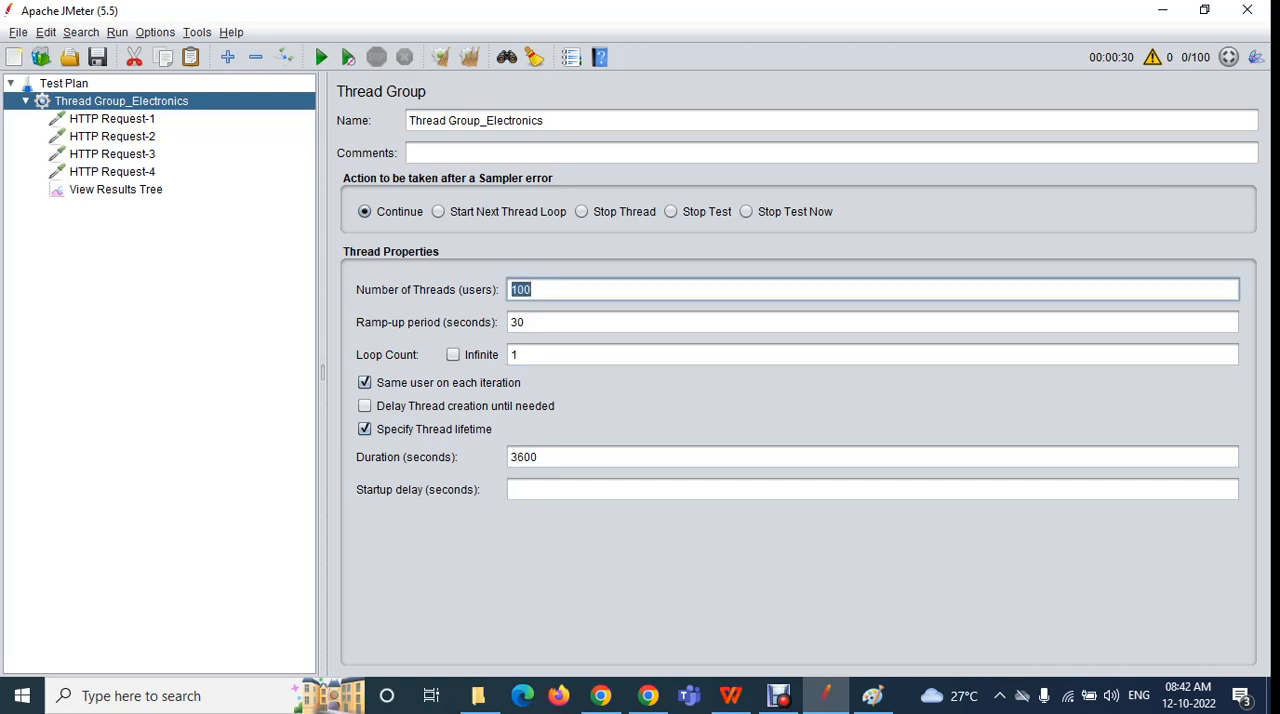
{"action": "key", "text": "BackSpace"}
{"action": "type", "text": "1"}
{"action": "double_click", "coordinate": [522, 322]}
{"action": "type", "text": "1"}
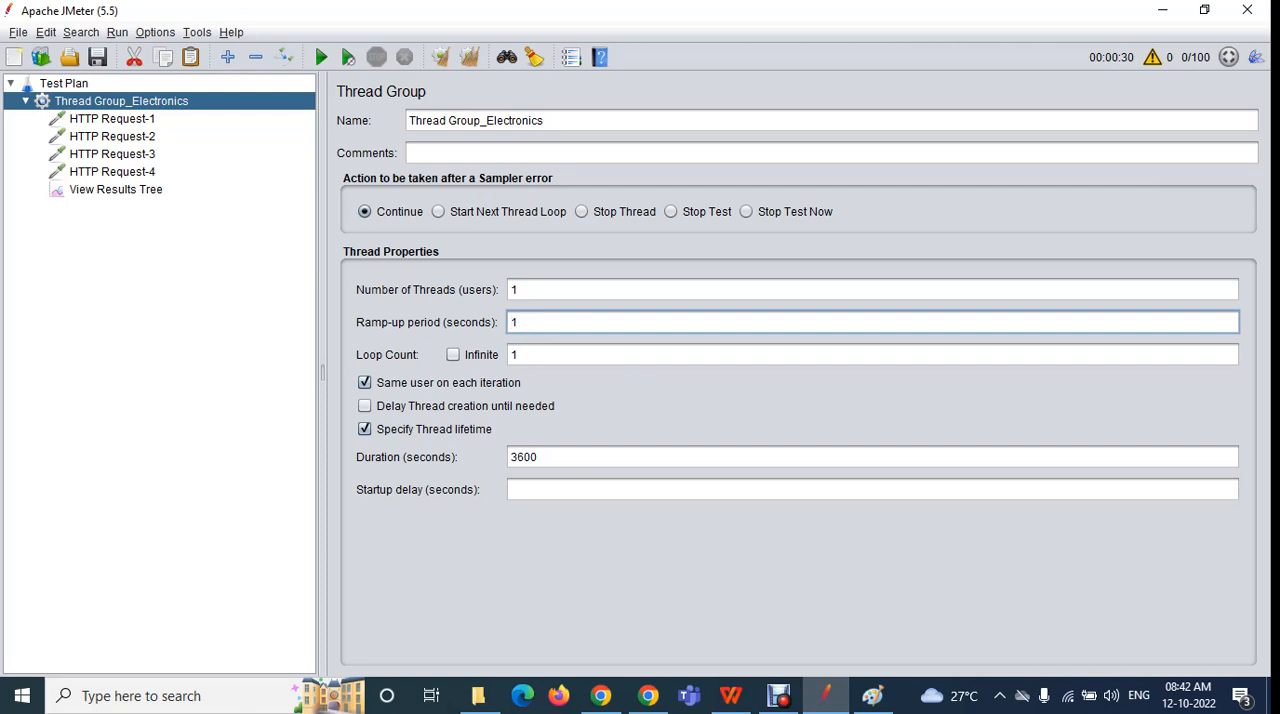
Clear the old results in View Results Tree and run the single-thread test without saving the plan
{"action": "left_click", "coordinate": [116, 190]}
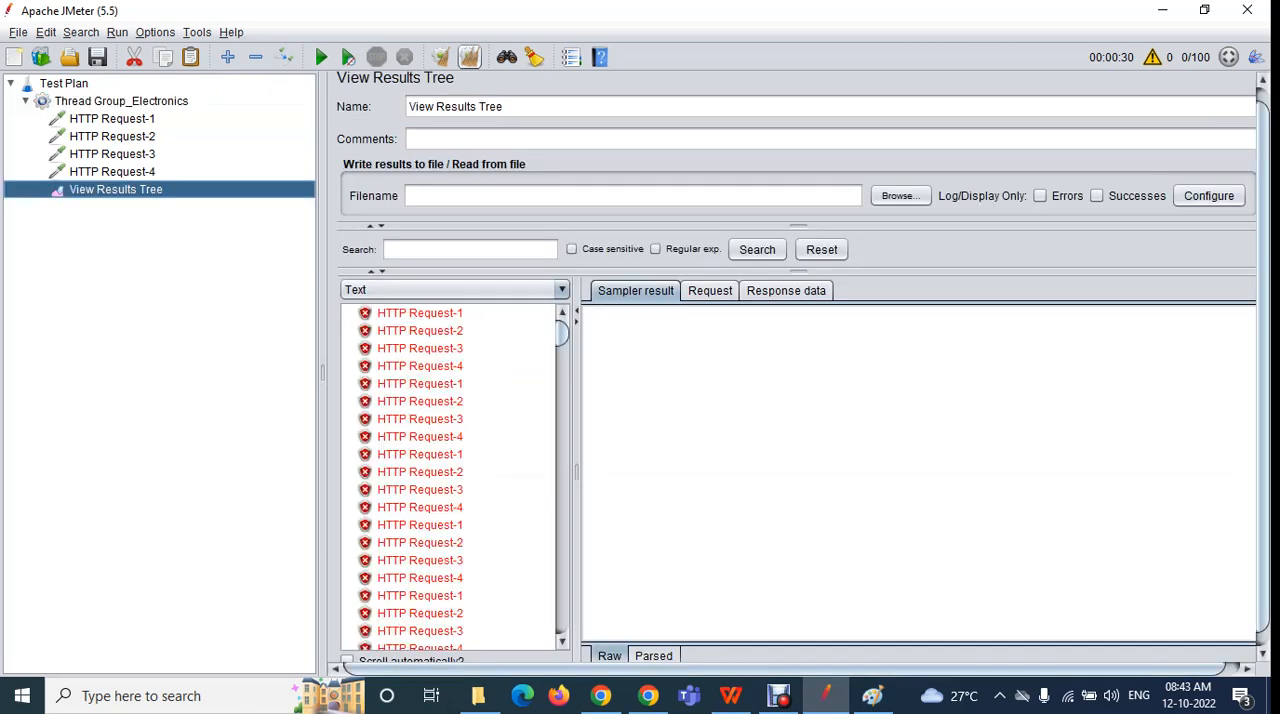
{"action": "left_click", "coordinate": [470, 57]}
{"action": "left_click", "coordinate": [321, 57]}
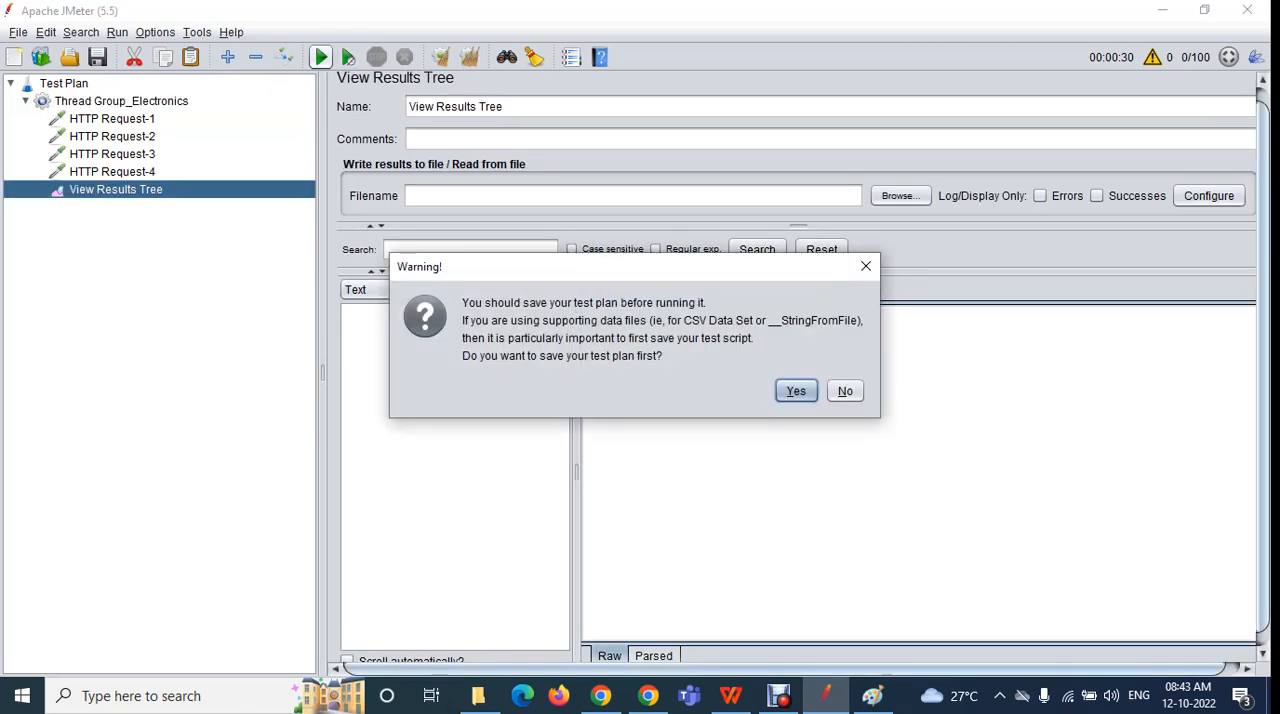
{"action": "left_click", "coordinate": [845, 391]}
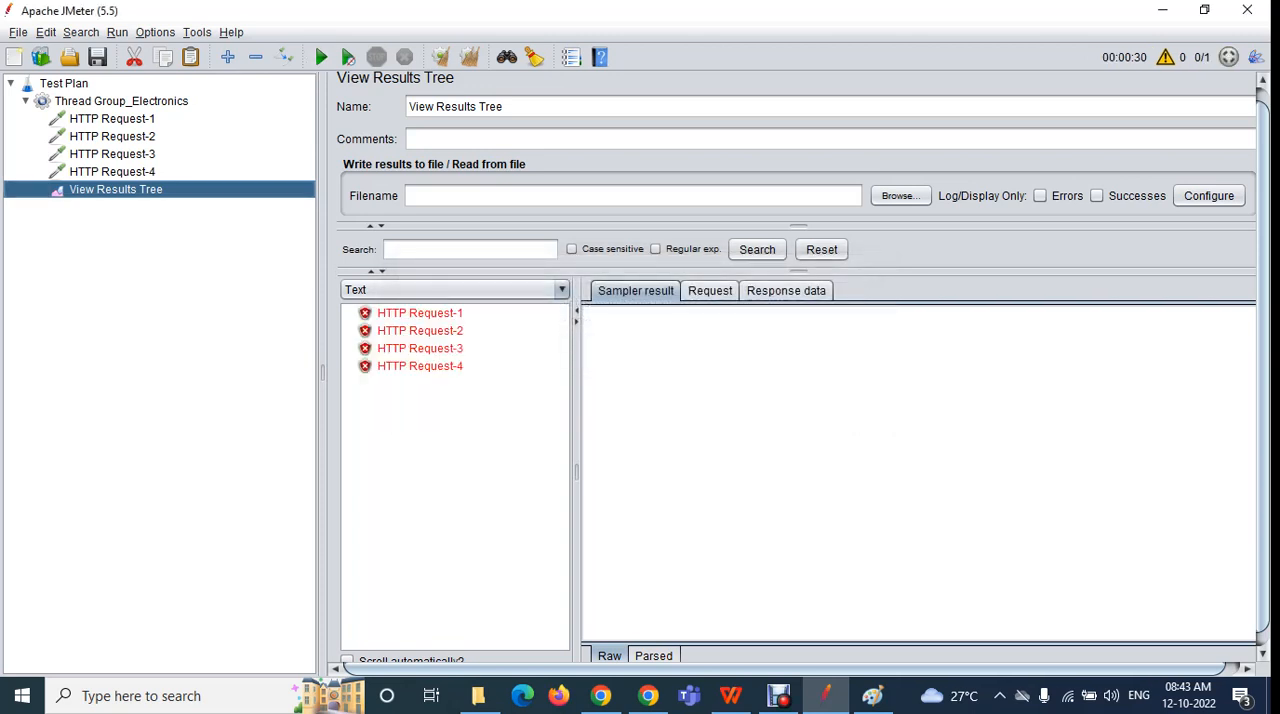
Compare the thread and loop counts with View Results Tree, and examine the sampler results of HTTP Request-1 through HTTP Request-4
{"action": "left_click", "coordinate": [121, 101]}
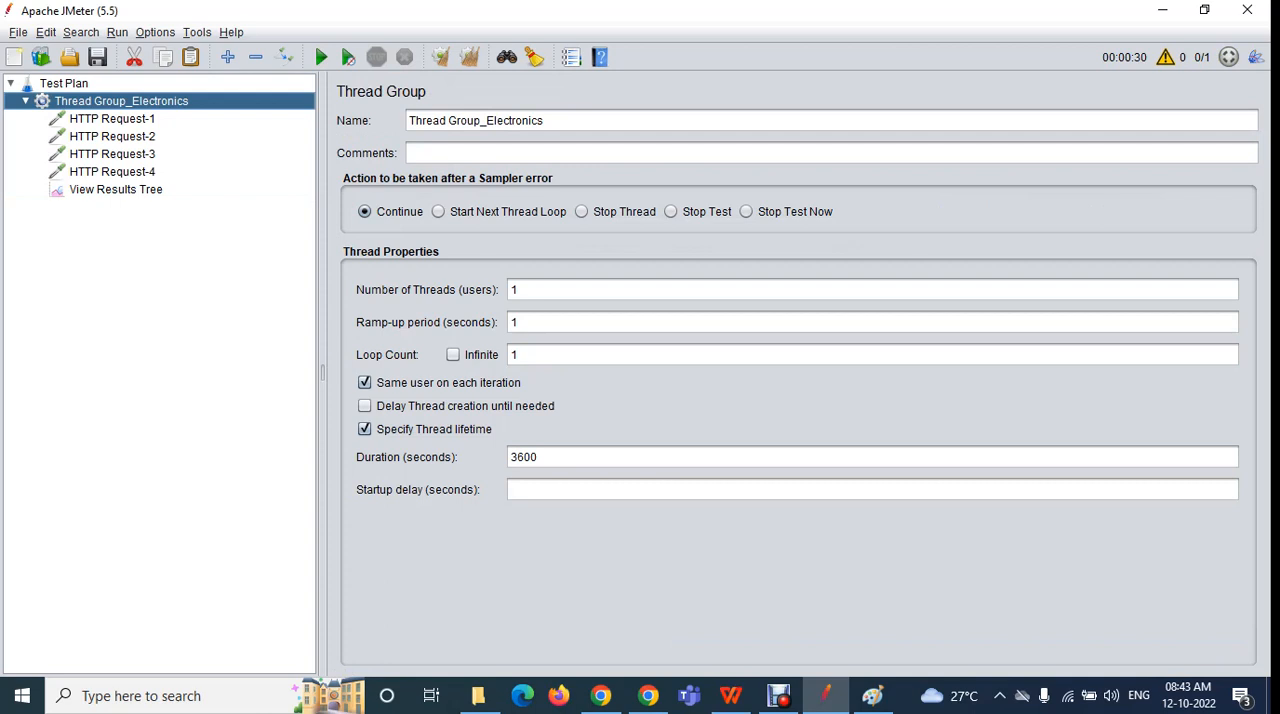
{"action": "double_click", "coordinate": [515, 290]}
{"action": "double_click", "coordinate": [515, 355]}
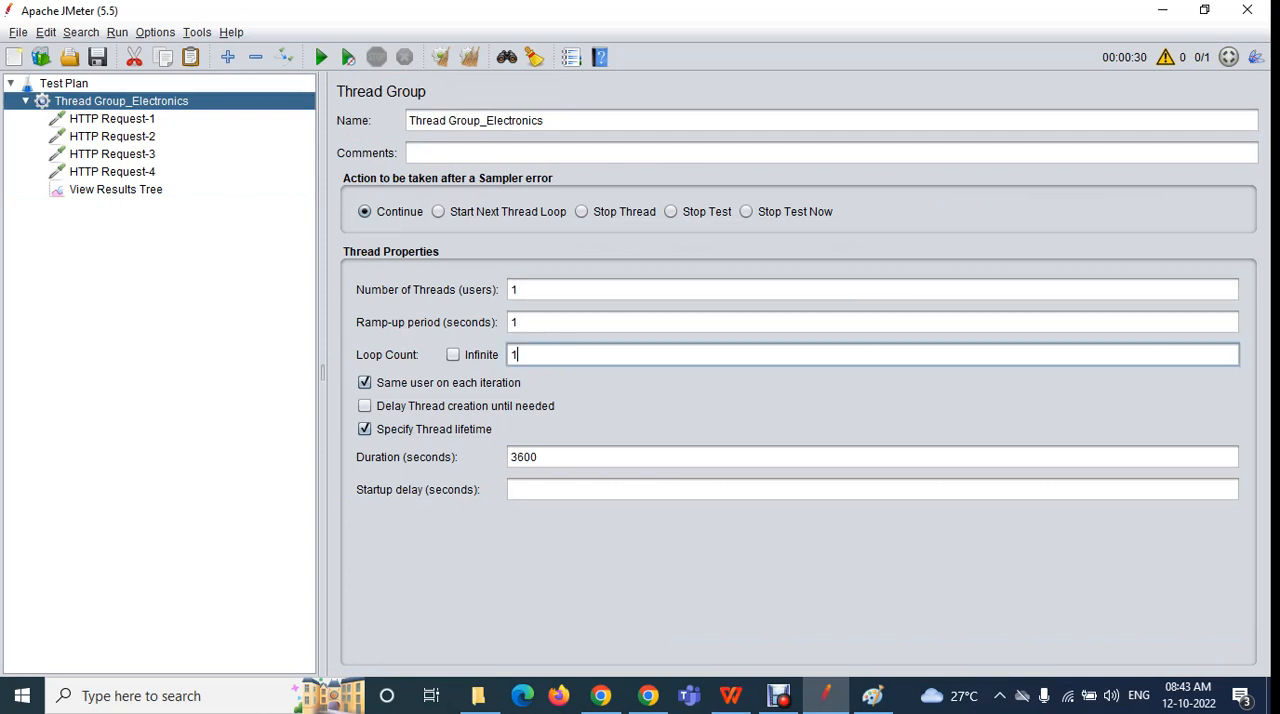
{"action": "left_click", "coordinate": [116, 190]}
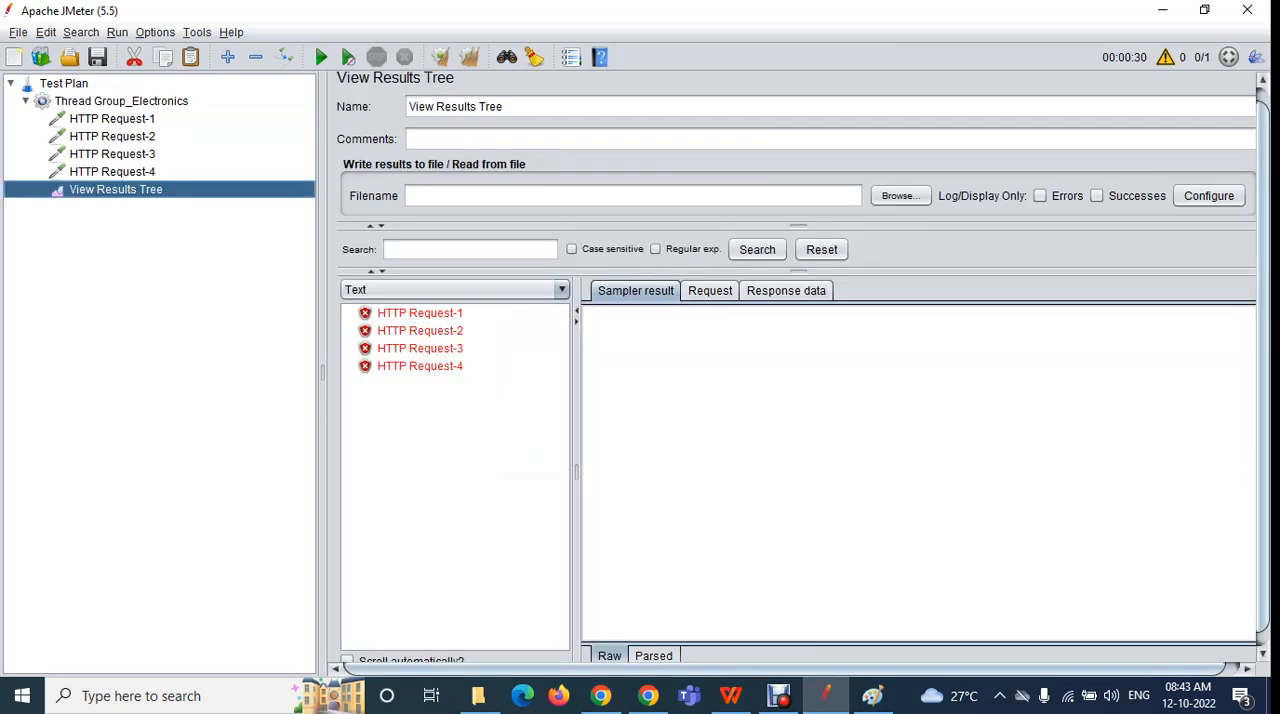
{"action": "left_click", "coordinate": [112, 119]}
{"action": "left_click", "coordinate": [112, 137]}
{"action": "left_click", "coordinate": [116, 190]}
{"action": "left_click", "coordinate": [420, 313]}
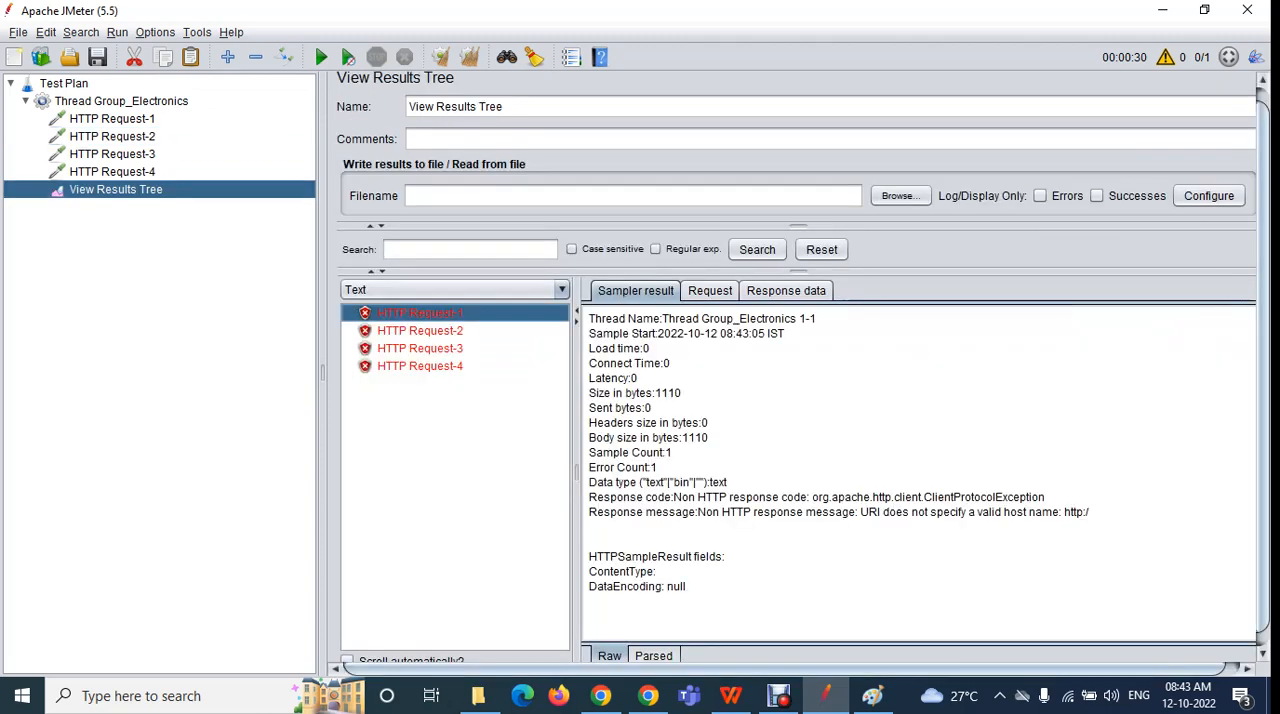
{"action": "key", "text": "Down"}
{"action": "key", "text": "Down"}
{"action": "key", "text": "Down"}
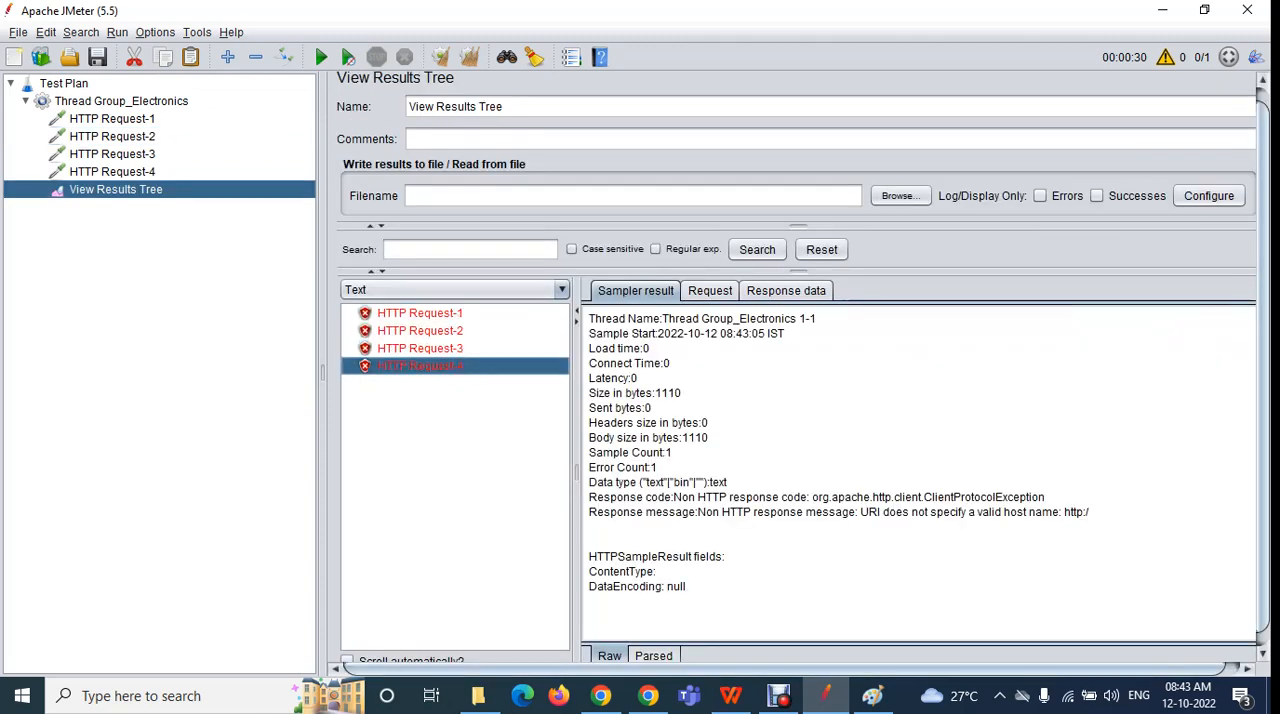
Review the duration of Thread Group_Electronics, try infinite looping, and return to a loop count of 1
{"action": "left_click", "coordinate": [121, 101]}
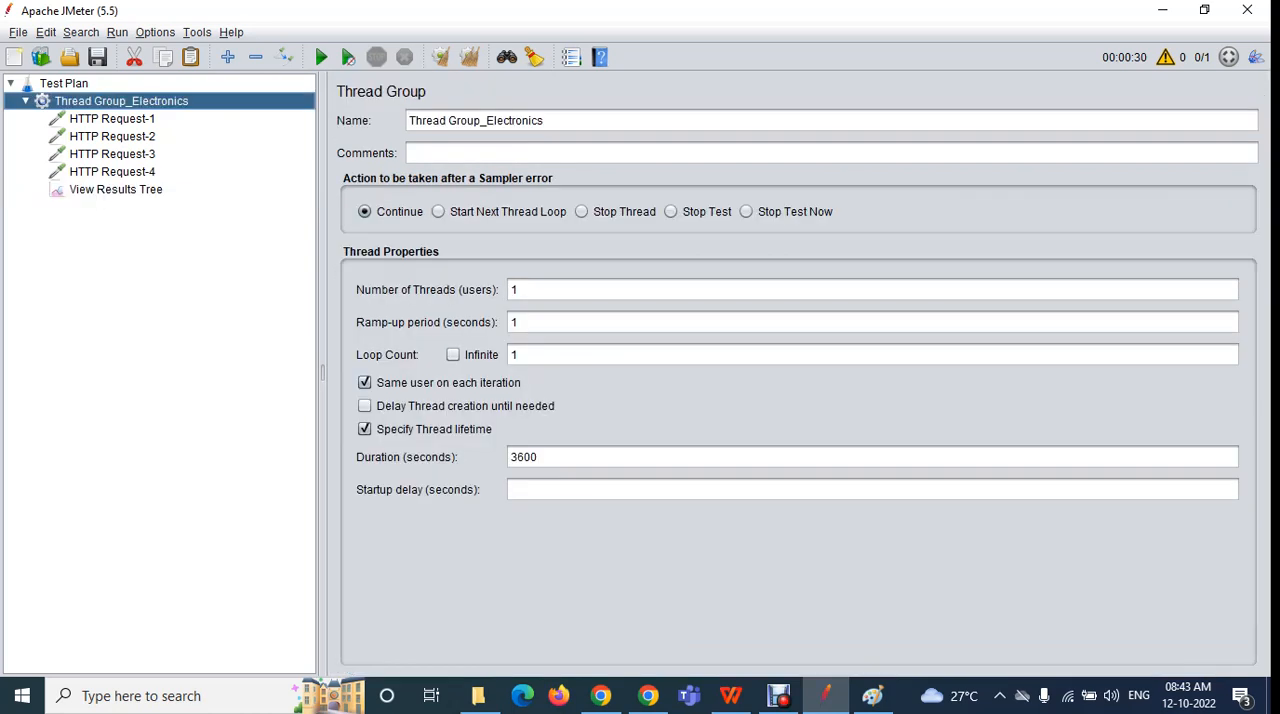
{"action": "double_click", "coordinate": [524, 457]}
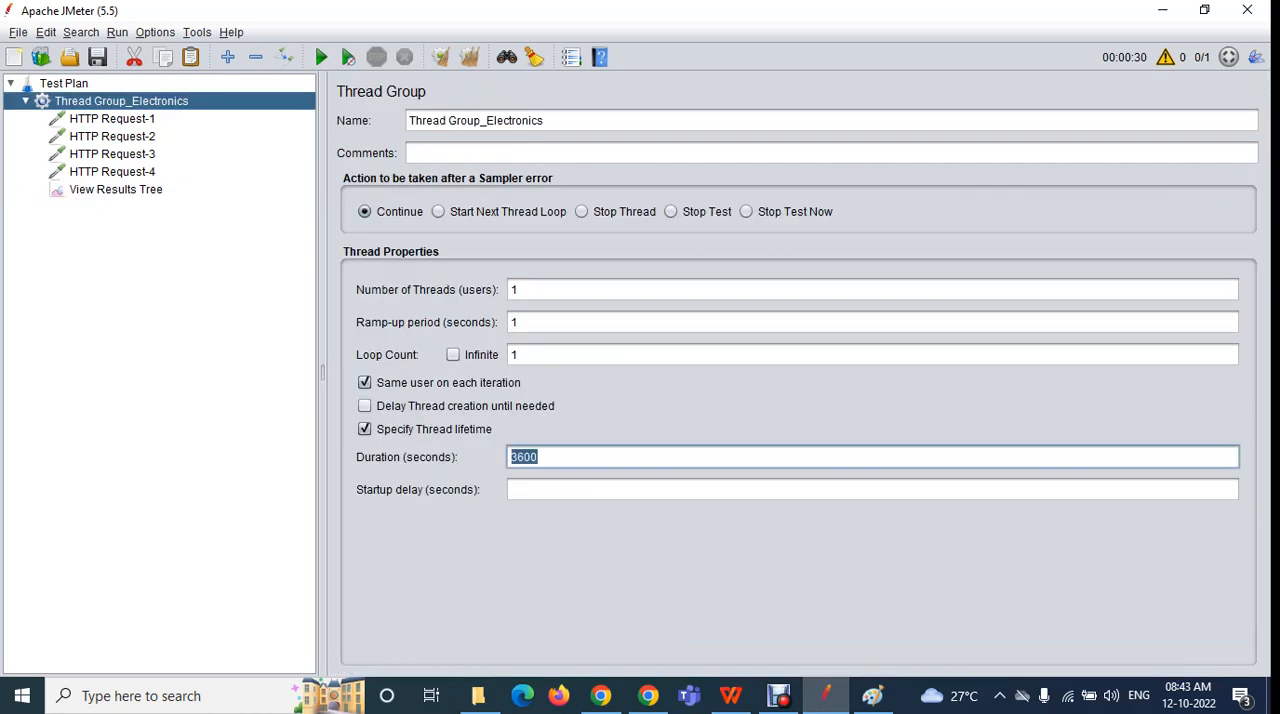
{"action": "left_click", "coordinate": [539, 457]}
{"action": "left_click", "coordinate": [453, 355]}
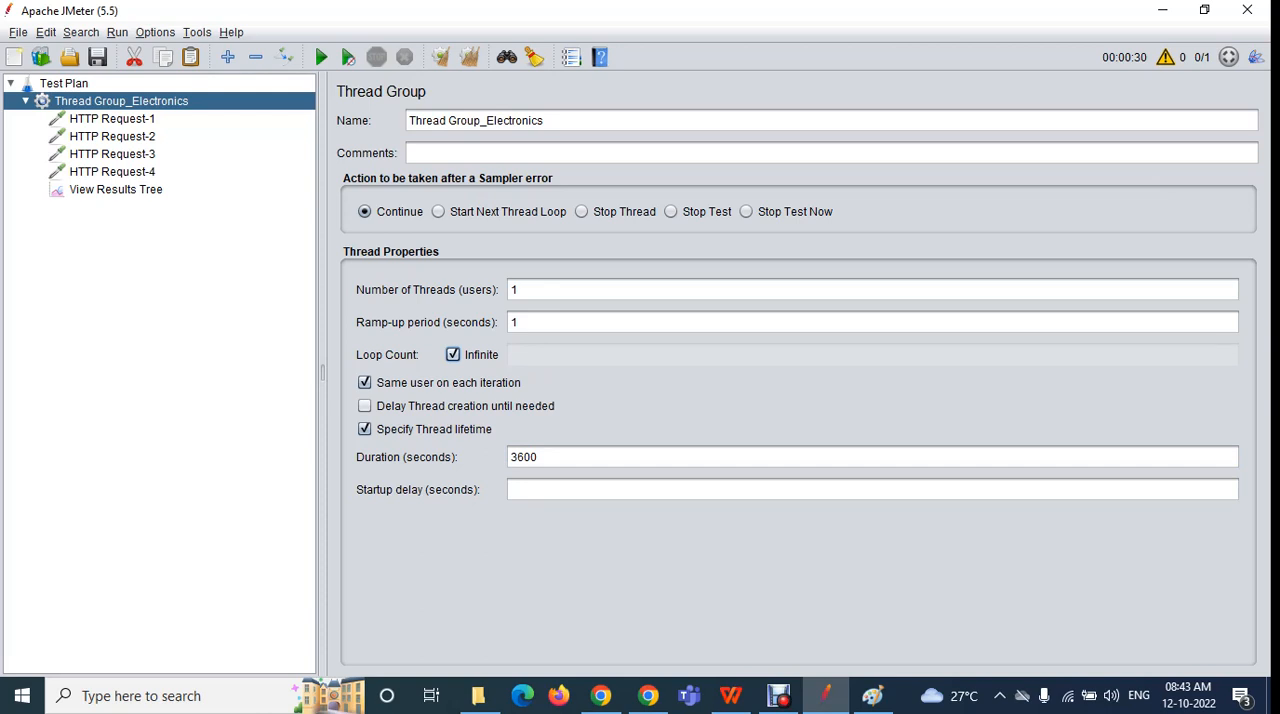
{"action": "left_click", "coordinate": [453, 355]}
{"action": "type", "text": "1"}
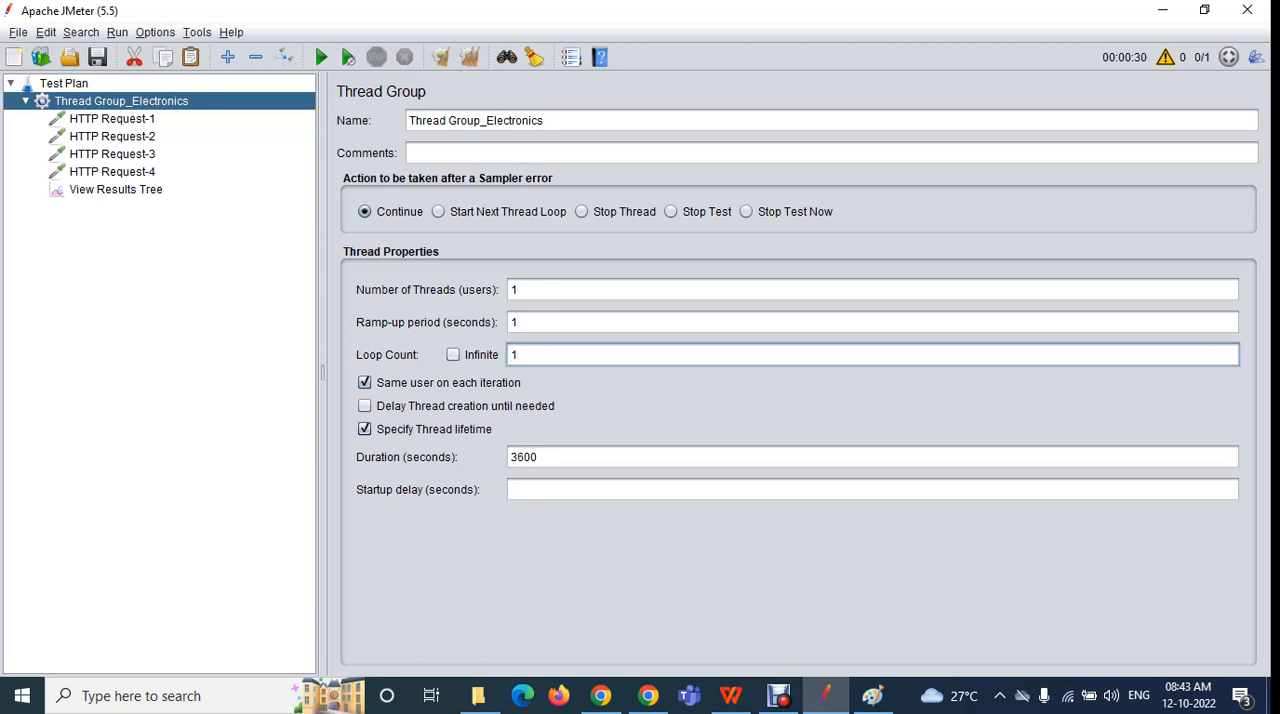
Toggle the thread lifetime option off and on, review the duration and loop count, and enable infinite looping
{"action": "left_click", "coordinate": [365, 429]}
{"action": "left_click", "coordinate": [365, 429]}
{"action": "left_click", "coordinate": [540, 457]}
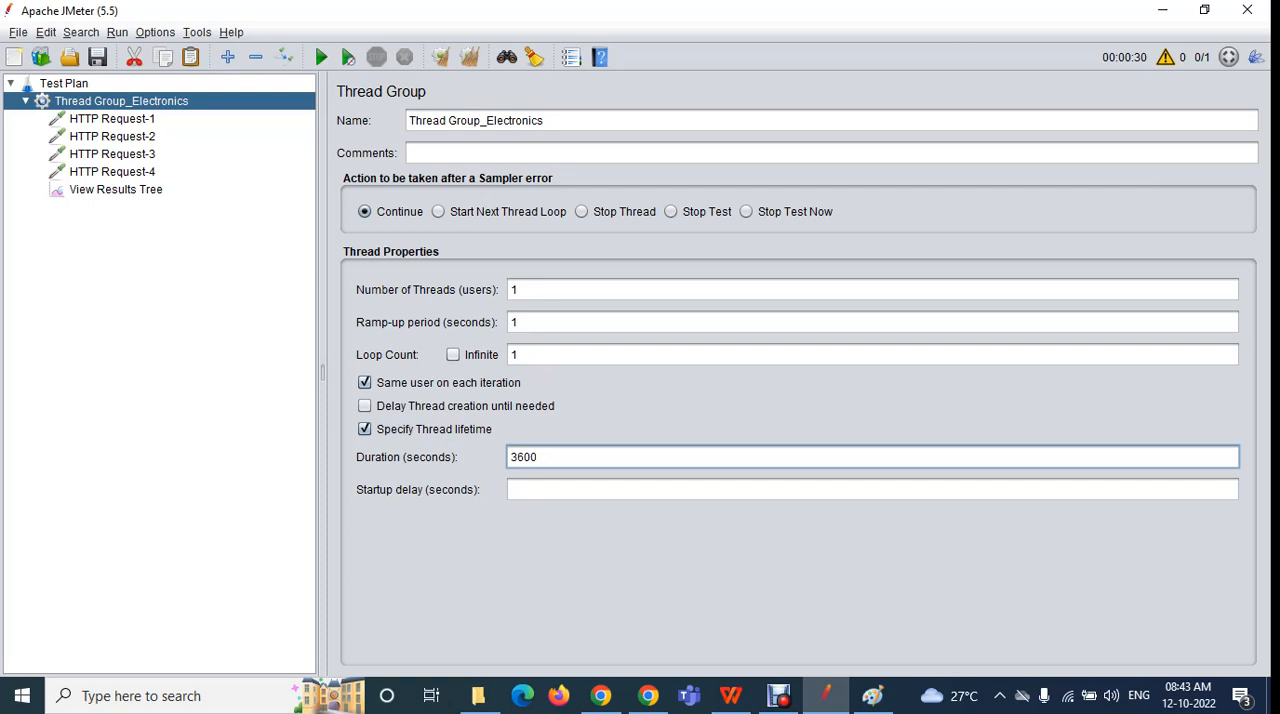
{"action": "key", "text": "shift+Left"}
{"action": "key", "text": "shift+Left"}
{"action": "key", "text": "shift+Left"}
{"action": "key", "text": "shift+Left"}
{"action": "left_click_drag", "start_coordinate": [522, 355], "coordinate": [510, 355]}
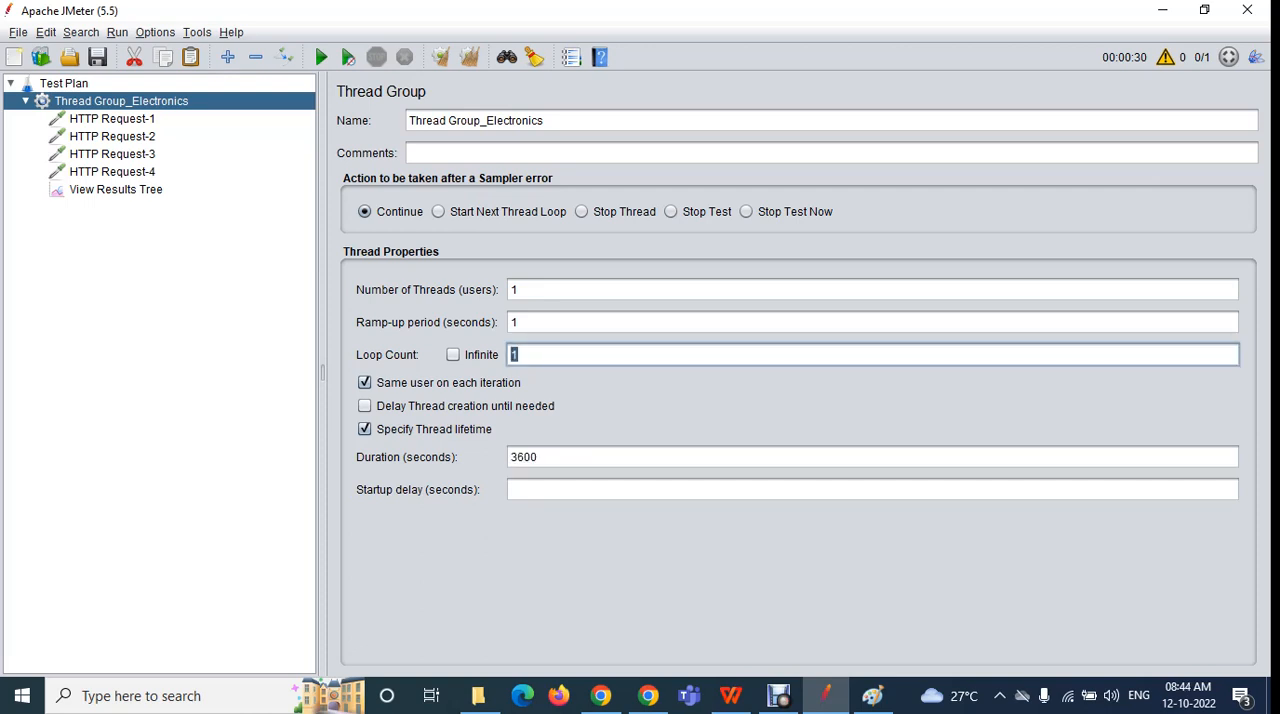
{"action": "left_click", "coordinate": [452, 354]}
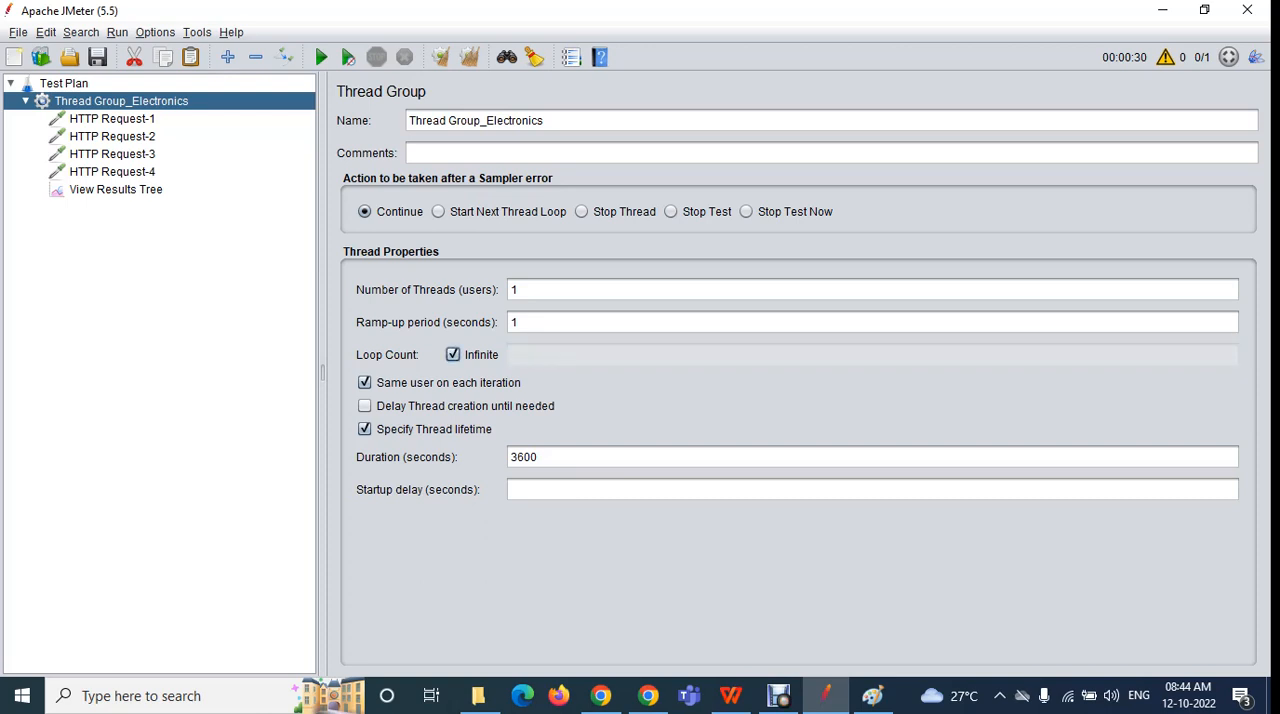
Clear the old results in View Results Tree and run the infinite-loop test without saving the plan
{"action": "left_click", "coordinate": [115, 189]}
{"action": "left_click", "coordinate": [469, 57]}
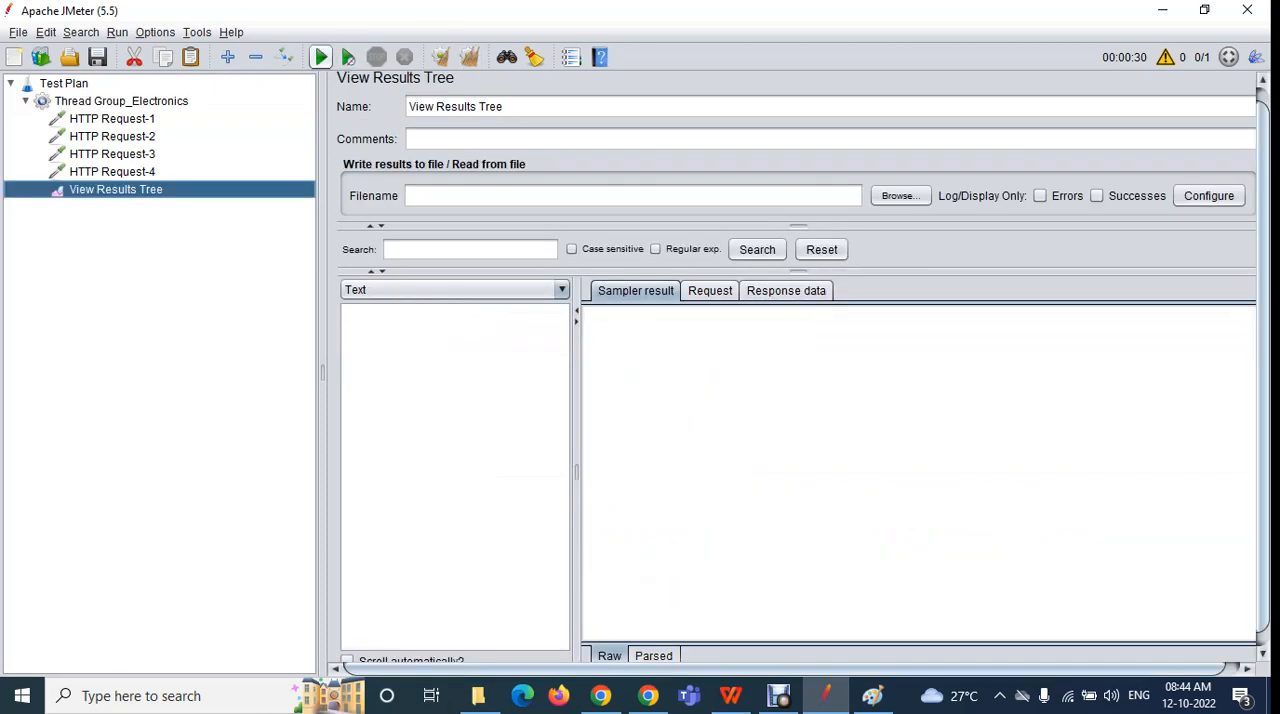
{"action": "left_click", "coordinate": [348, 57]}
{"action": "left_click", "coordinate": [846, 391]}
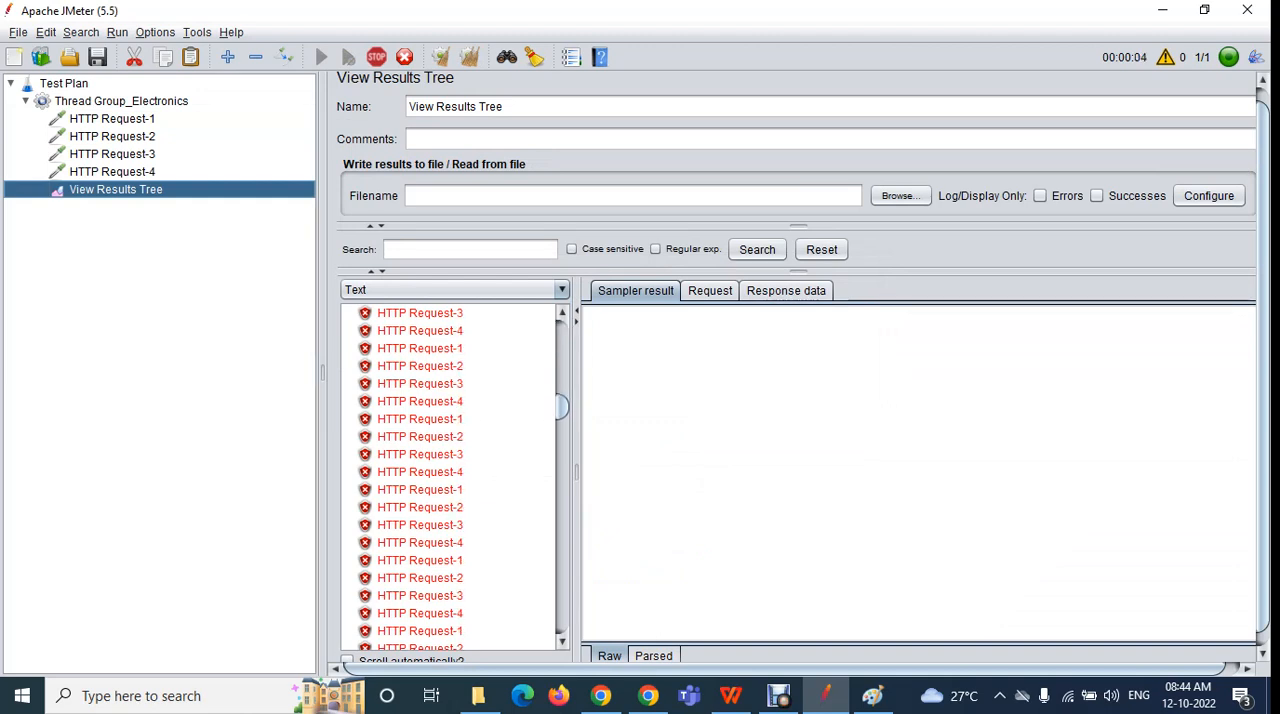
Review the duration setting of Thread Group_Electronics during the run and stop the test
{"action": "left_click", "coordinate": [121, 101]}
{"action": "left_click_drag", "start_coordinate": [540, 457], "coordinate": [508, 457]}
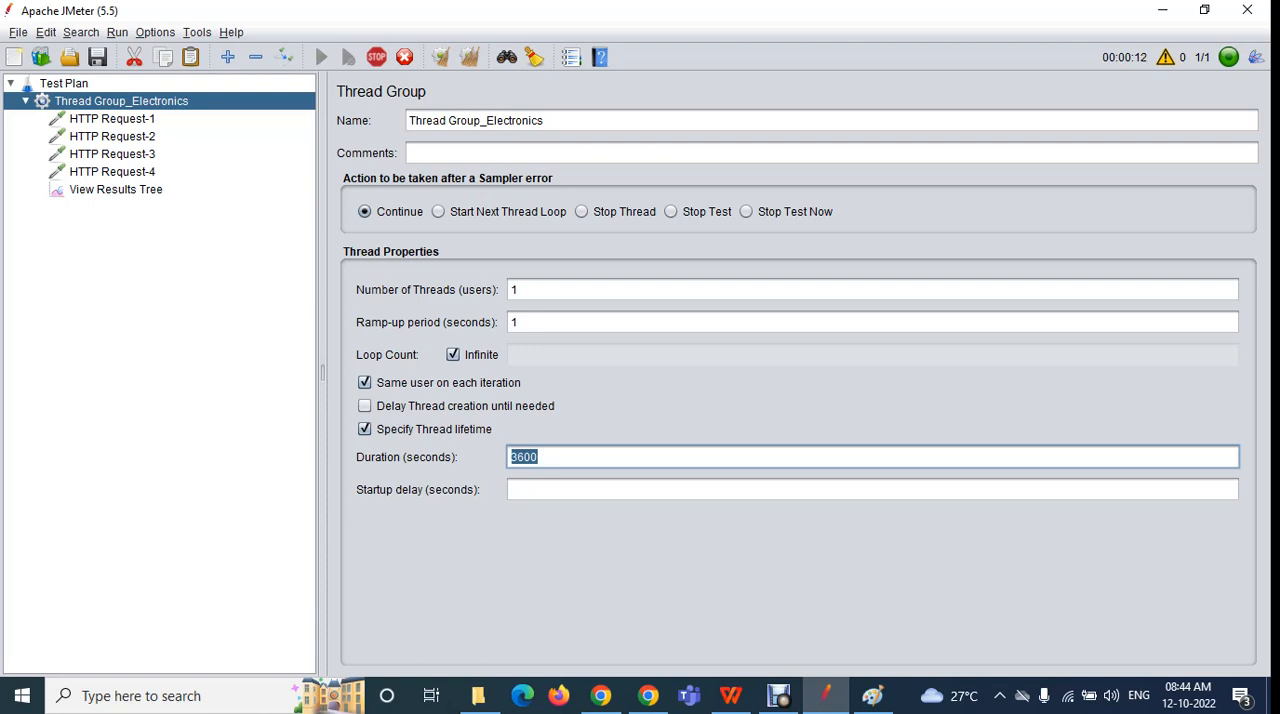
{"action": "left_click", "coordinate": [376, 57]}
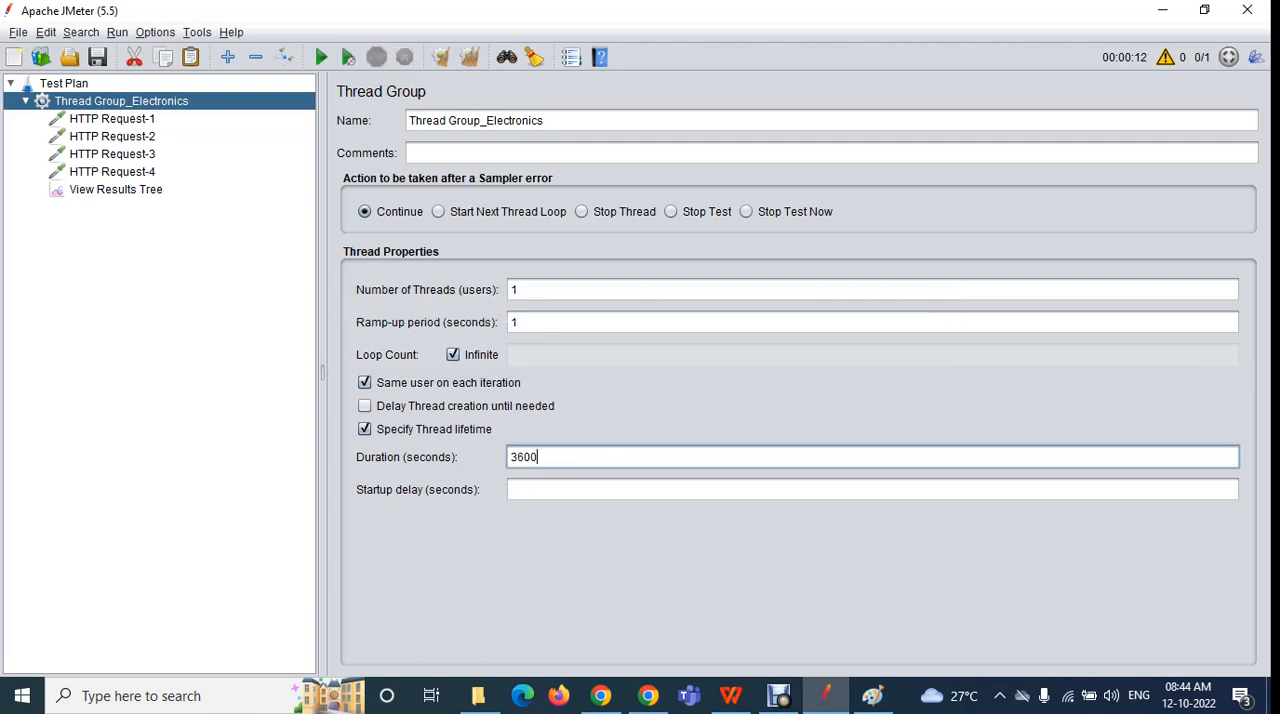
Set the thread lifetime duration of Thread Group_Electronics to 120 seconds
{"action": "key", "text": "ctrl+a"}
{"action": "left_click", "coordinate": [514, 489]}
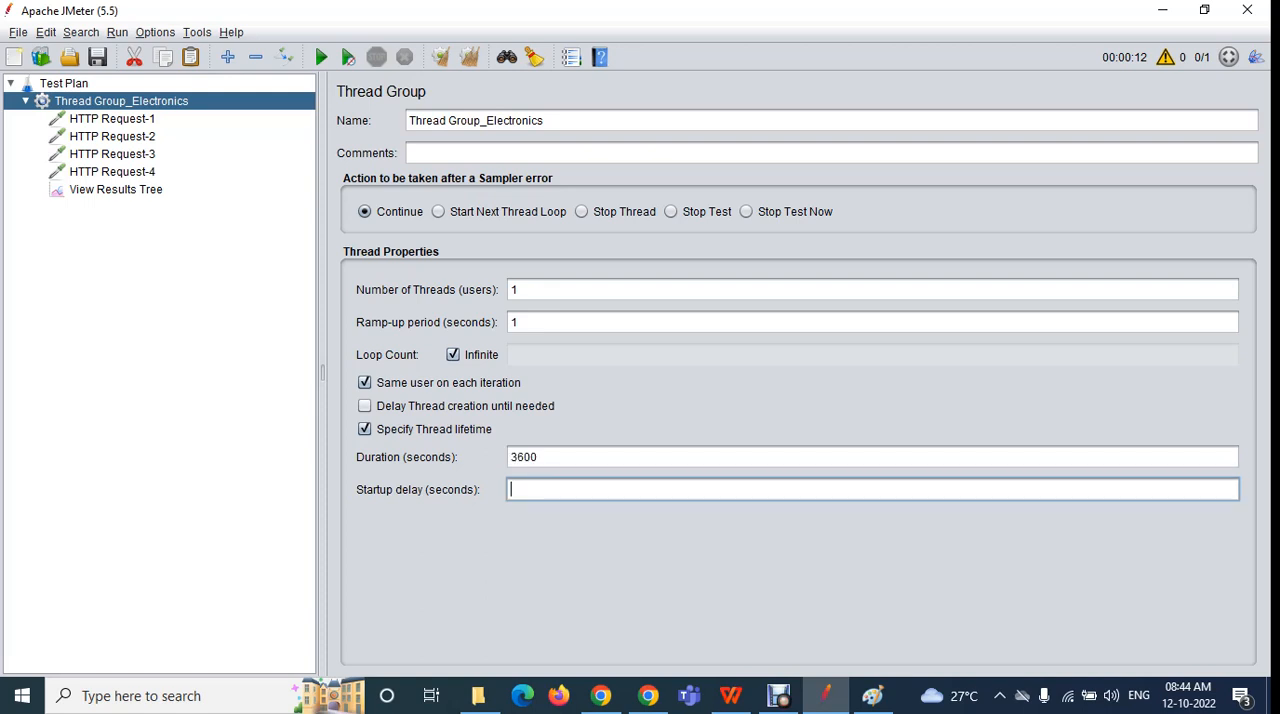
{"action": "left_click", "coordinate": [539, 457]}
{"action": "key", "text": "BackSpace"}
{"action": "key", "text": "BackSpace"}
{"action": "key", "text": "BackSpace"}
{"action": "key", "text": "BackSpace"}
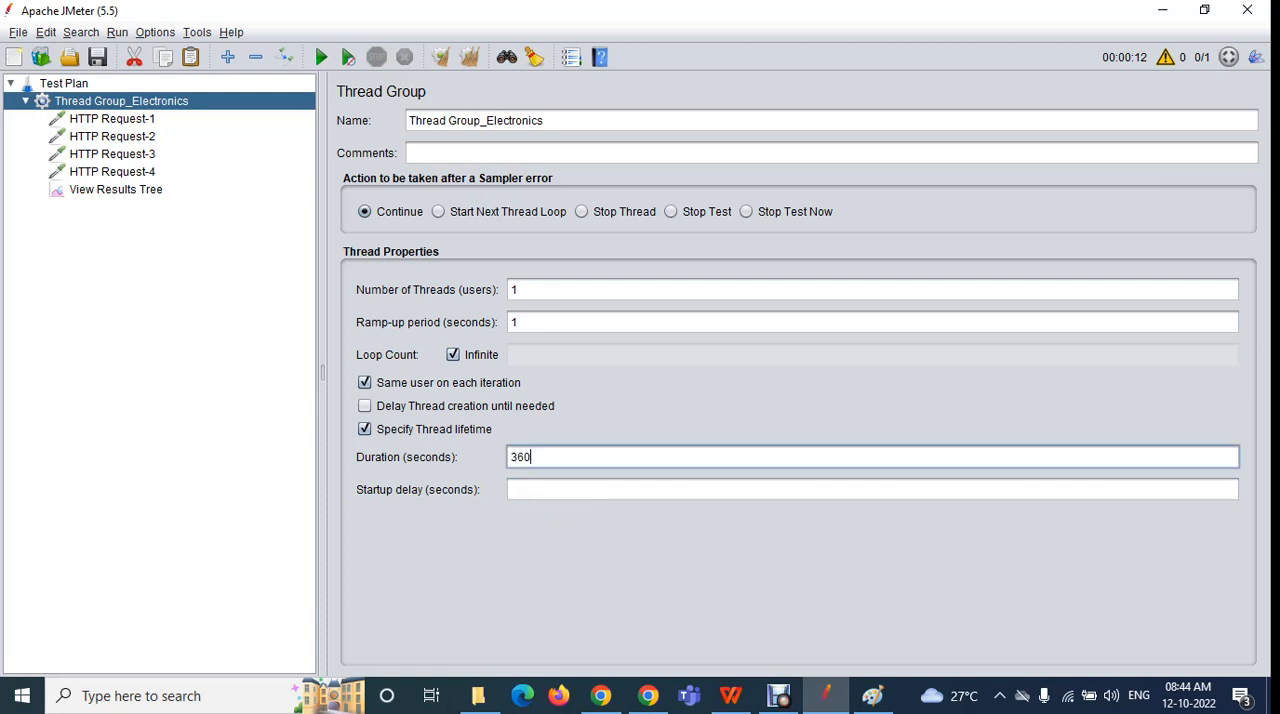
{"action": "type", "text": "120"}
{"action": "left_click", "coordinate": [514, 489]}
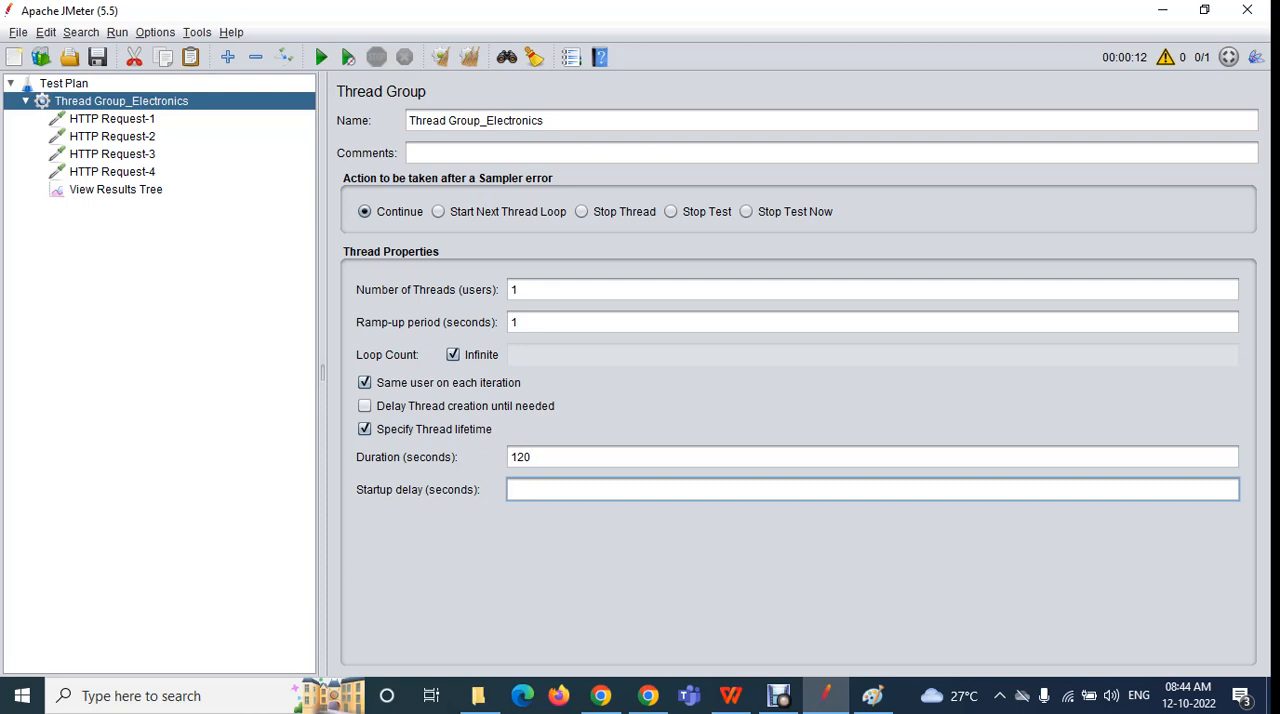
{"action": "left_click", "coordinate": [601, 695]}
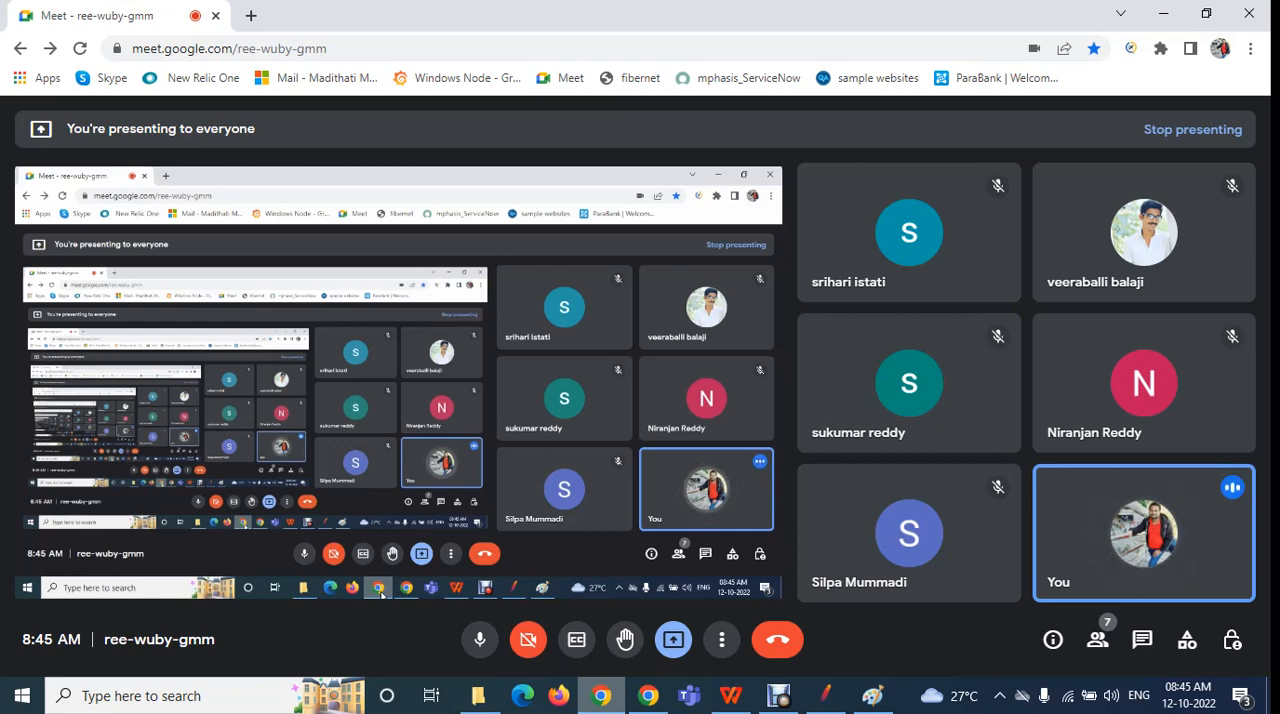
{"action": "left_click", "coordinate": [826, 695]}
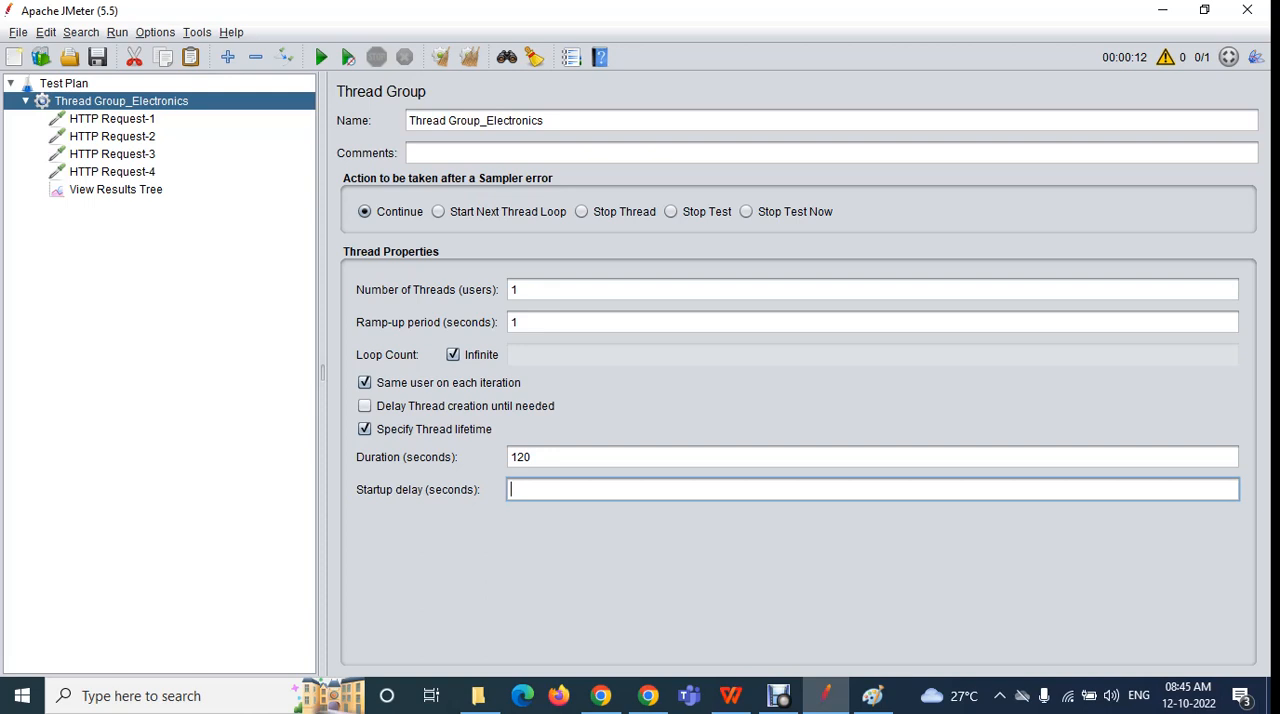
Try startup delays of 900 and 30 seconds for the thread group, and empty the startup delay again
{"action": "type", "text": "900"}
{"action": "key", "text": "ctrl+a"}
{"action": "left_click_drag", "start_coordinate": [533, 490], "coordinate": [508, 490]}
{"action": "left_click", "coordinate": [534, 490]}
{"action": "key", "text": "ctrl+a"}
{"action": "left_click", "coordinate": [532, 489]}
{"action": "key", "text": "BackSpace"}
{"action": "key", "text": "BackSpace"}
{"action": "key", "text": "BackSpace"}
{"action": "type", "text": "30"}
{"action": "key", "text": "BackSpace"}
{"action": "key", "text": "BackSpace"}
Run the test briefly with no startup delay and without saving the plan, clearing View Results Tree before and after
{"action": "left_click", "coordinate": [116, 190]}
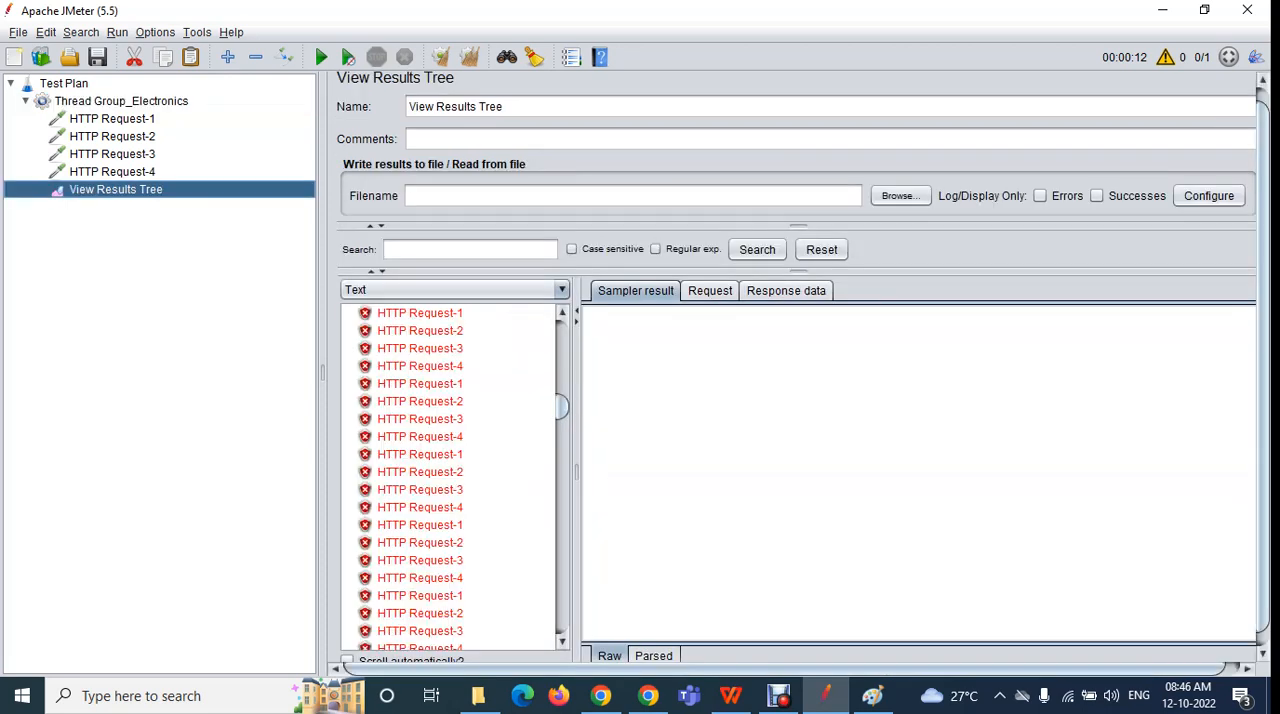
{"action": "left_click", "coordinate": [469, 57]}
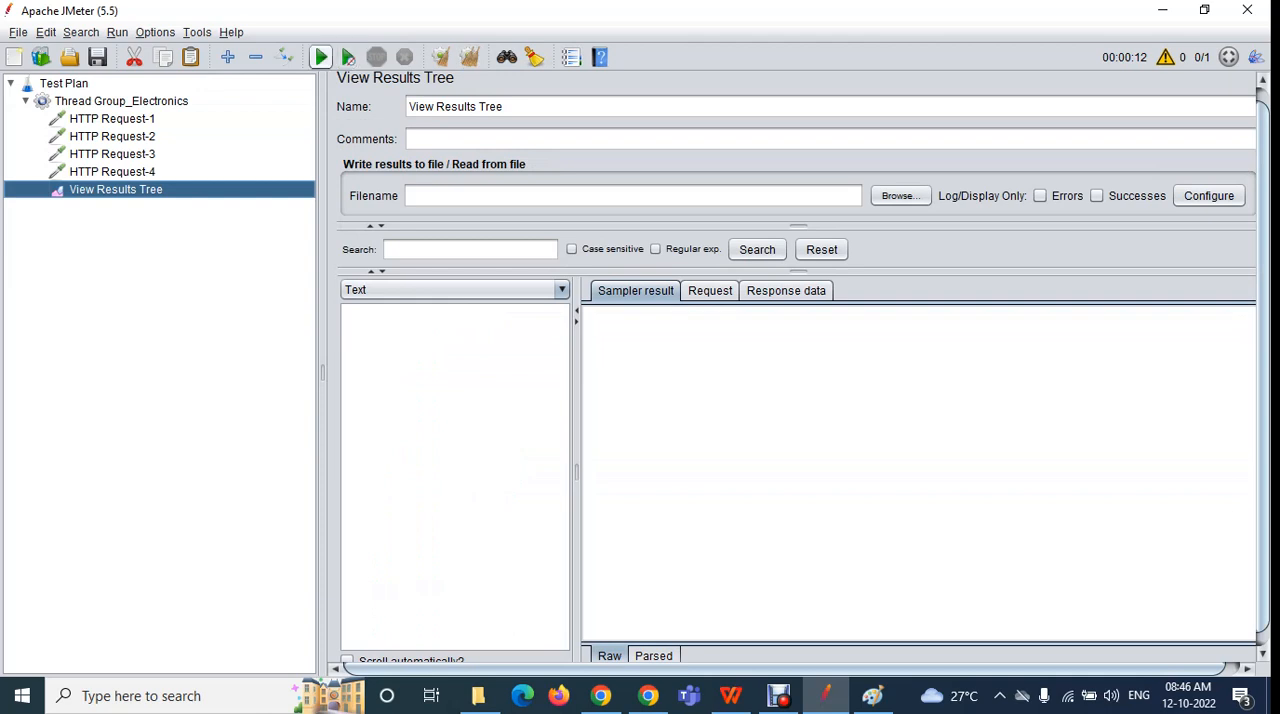
{"action": "left_click", "coordinate": [321, 57]}
{"action": "left_click", "coordinate": [845, 390]}
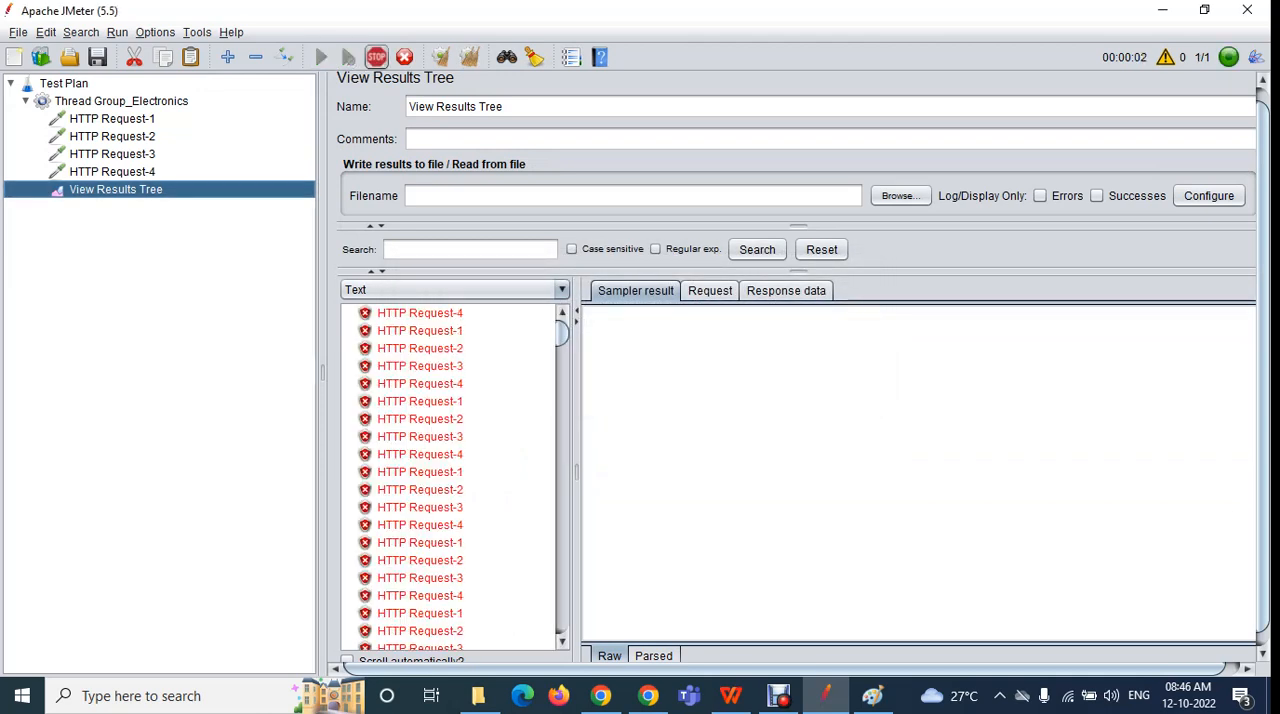
{"action": "left_click", "coordinate": [376, 57]}
{"action": "left_click", "coordinate": [469, 57]}
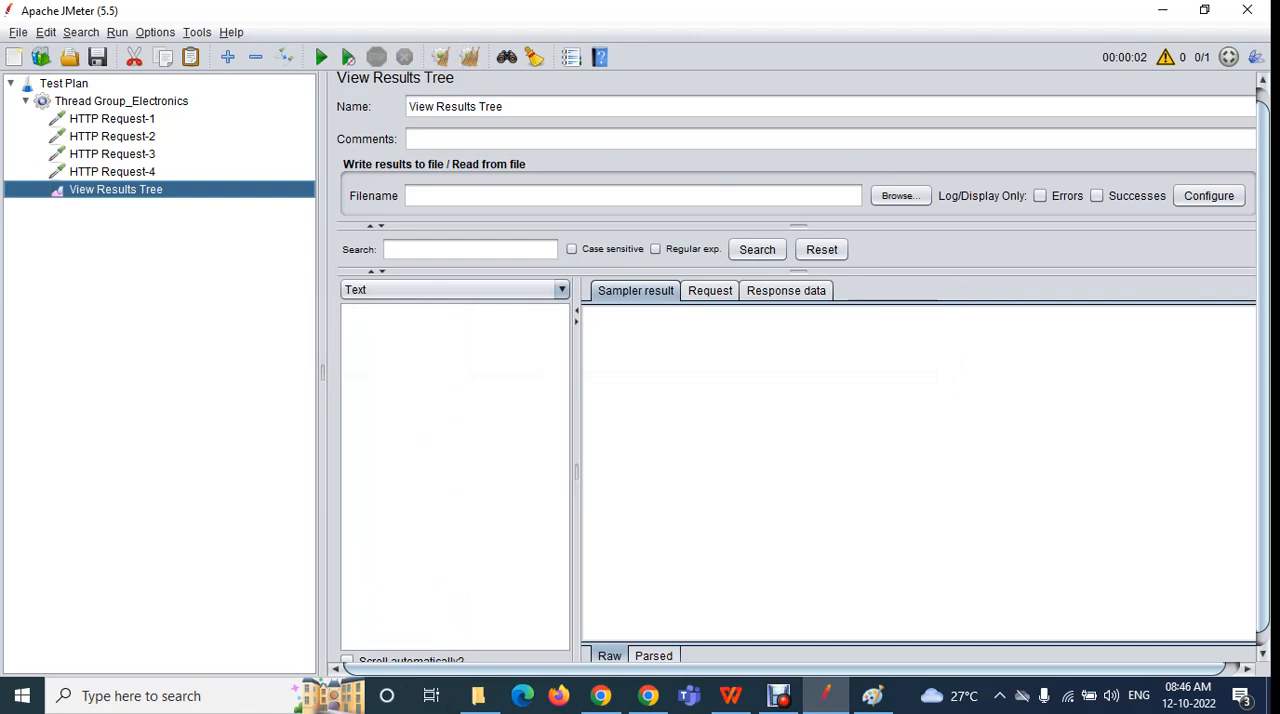
Set the startup delay of Thread Group_Electronics to 30 seconds
{"action": "left_click", "coordinate": [121, 101]}
{"action": "left_click", "coordinate": [540, 490]}
{"action": "type", "text": "48"}
{"action": "key", "text": "BackSpace"}
{"action": "type", "text": "30"}
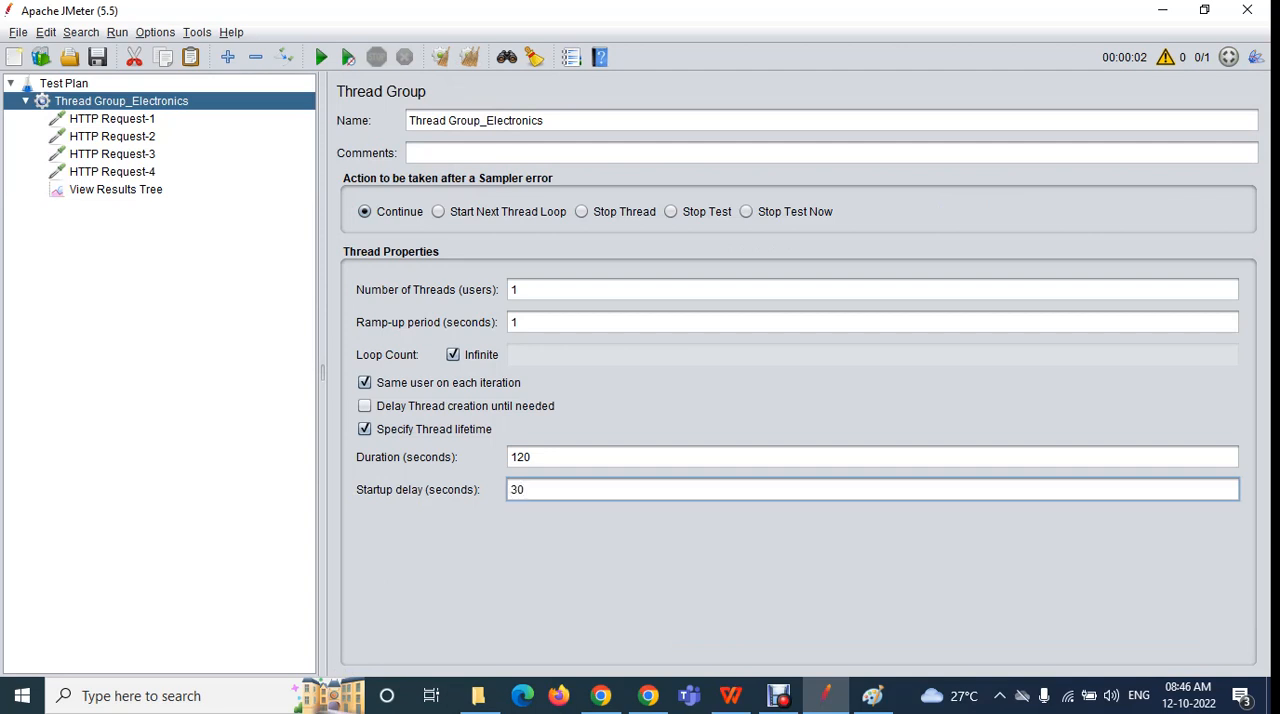
Run the test with the startup delay from View Results Tree, without saving the plan
{"action": "left_click", "coordinate": [116, 190]}
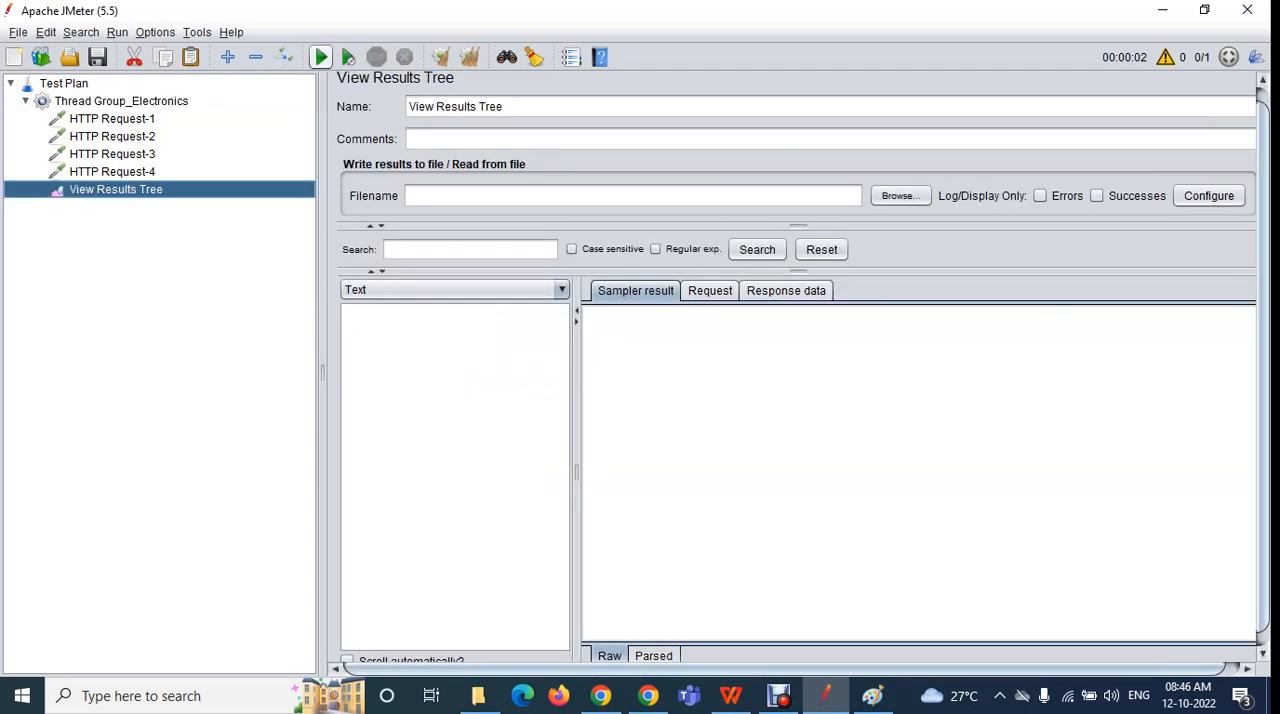
{"action": "left_click", "coordinate": [321, 57]}
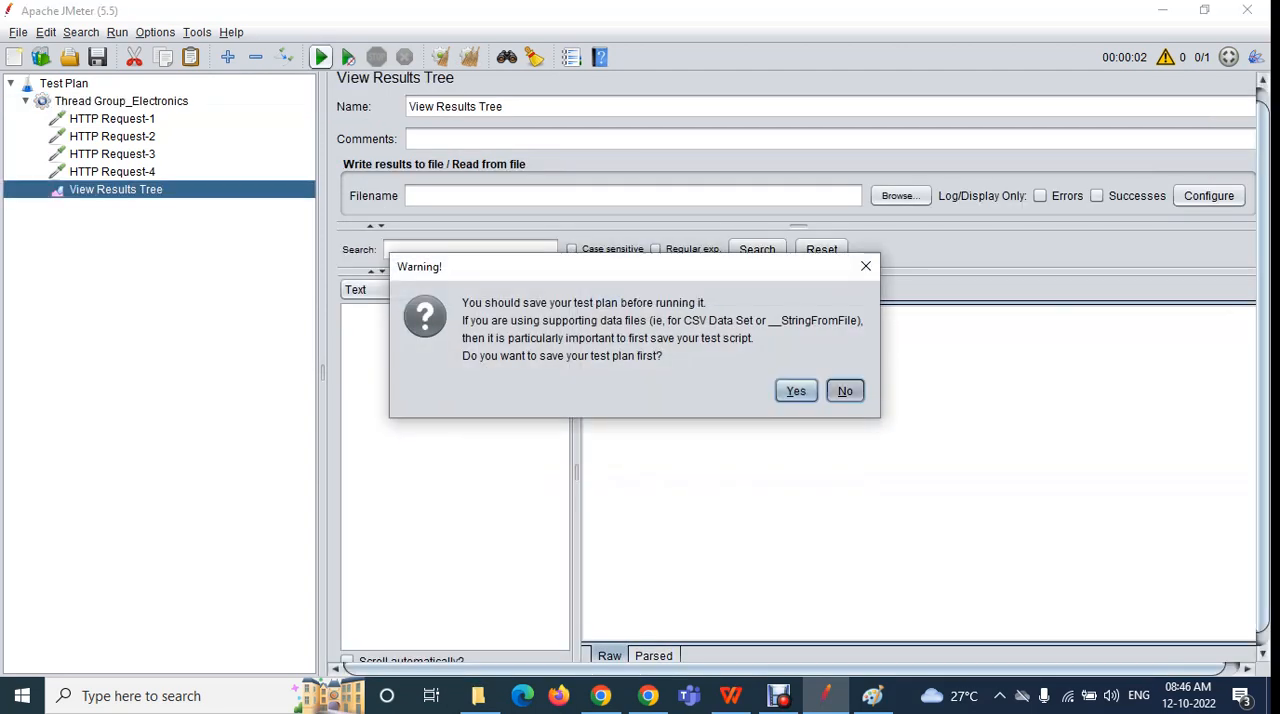
{"action": "left_click", "coordinate": [845, 391]}
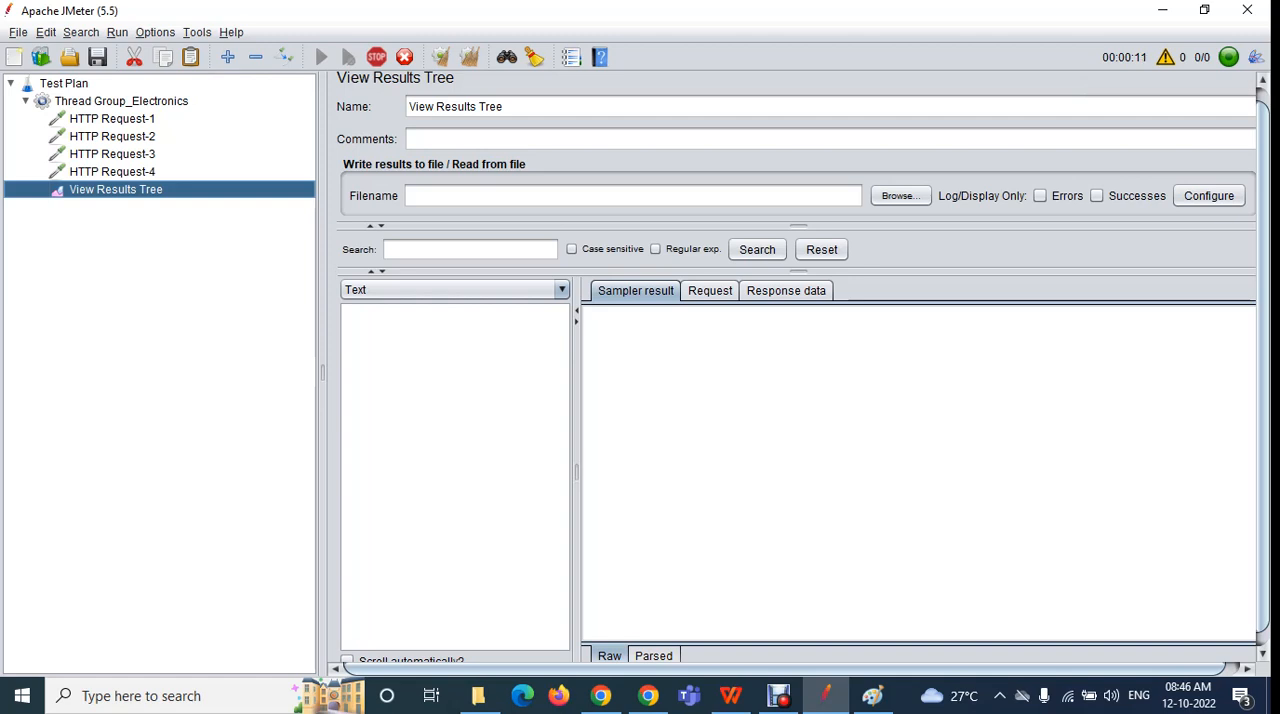
Compare the startup delay setting with the incoming samples in View Results Tree, and stop the test
{"action": "left_click", "coordinate": [121, 101]}
{"action": "double_click", "coordinate": [519, 490]}
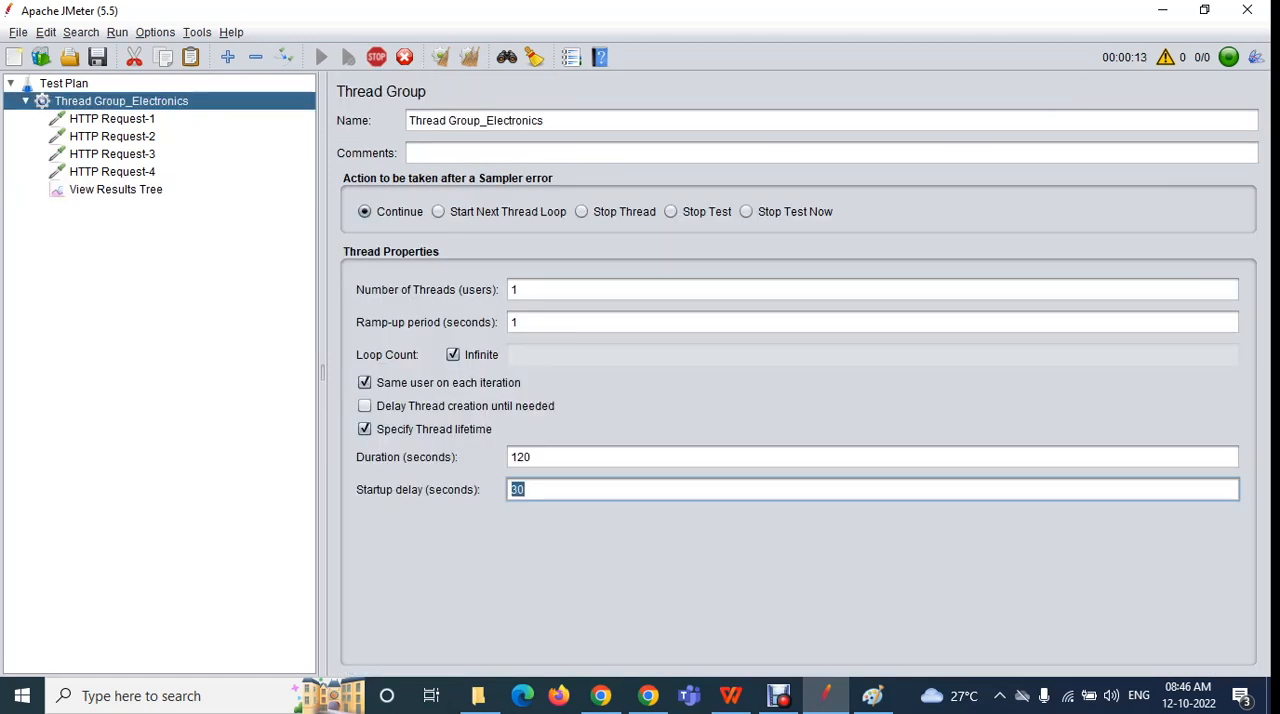
{"action": "left_click", "coordinate": [116, 190]}
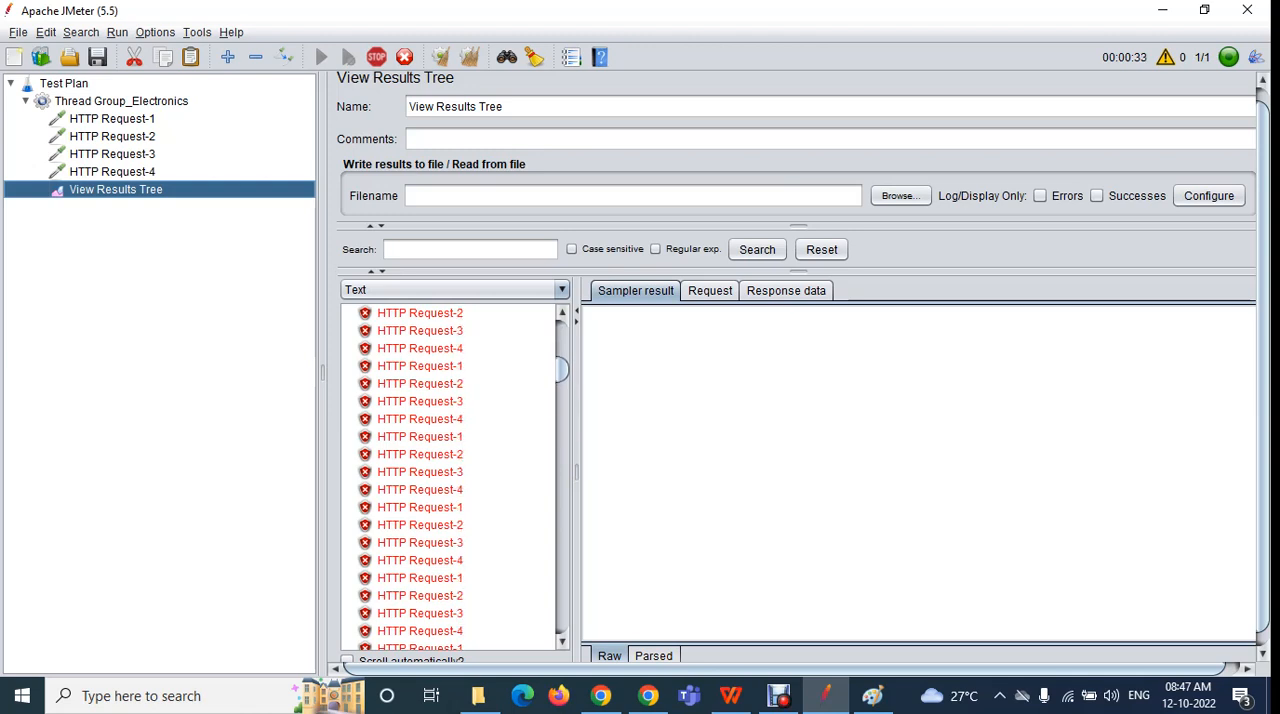
{"action": "left_click", "coordinate": [377, 57]}
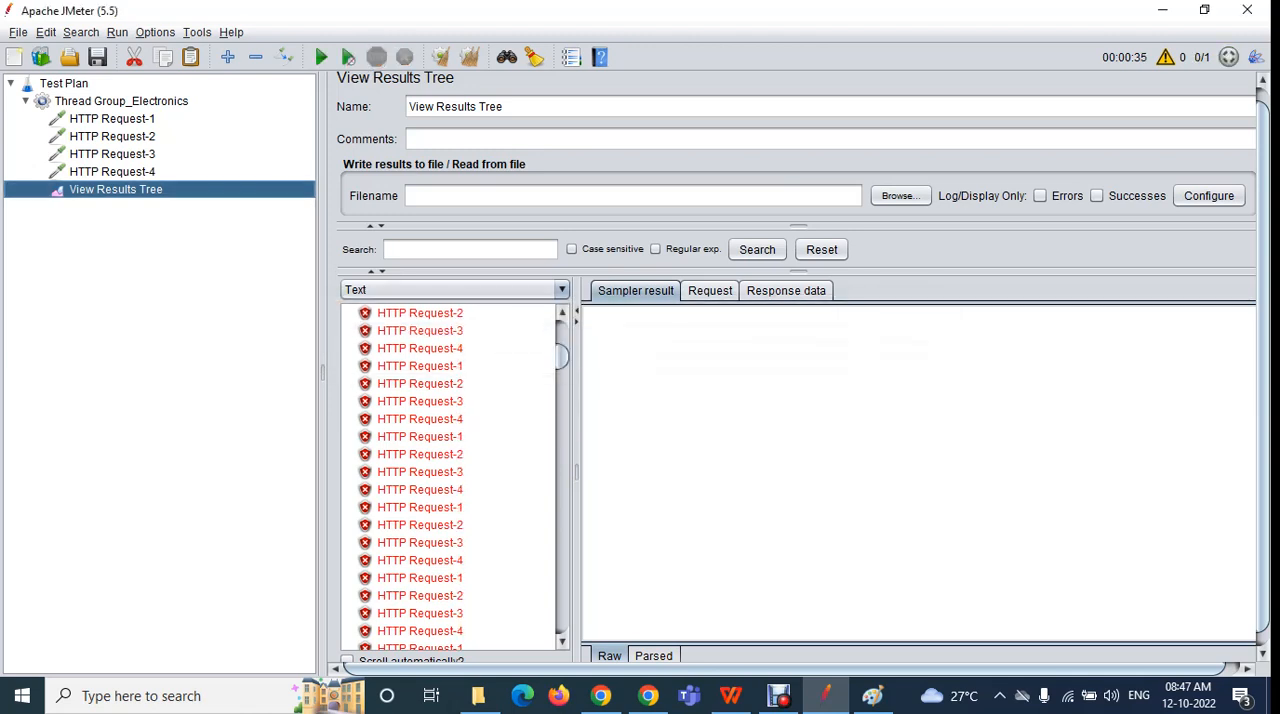
Remove the startup delay from Thread Group_Electronics and clear the results in View Results Tree
{"action": "left_click", "coordinate": [121, 101]}
{"action": "left_click_drag", "start_coordinate": [532, 490], "coordinate": [508, 490]}
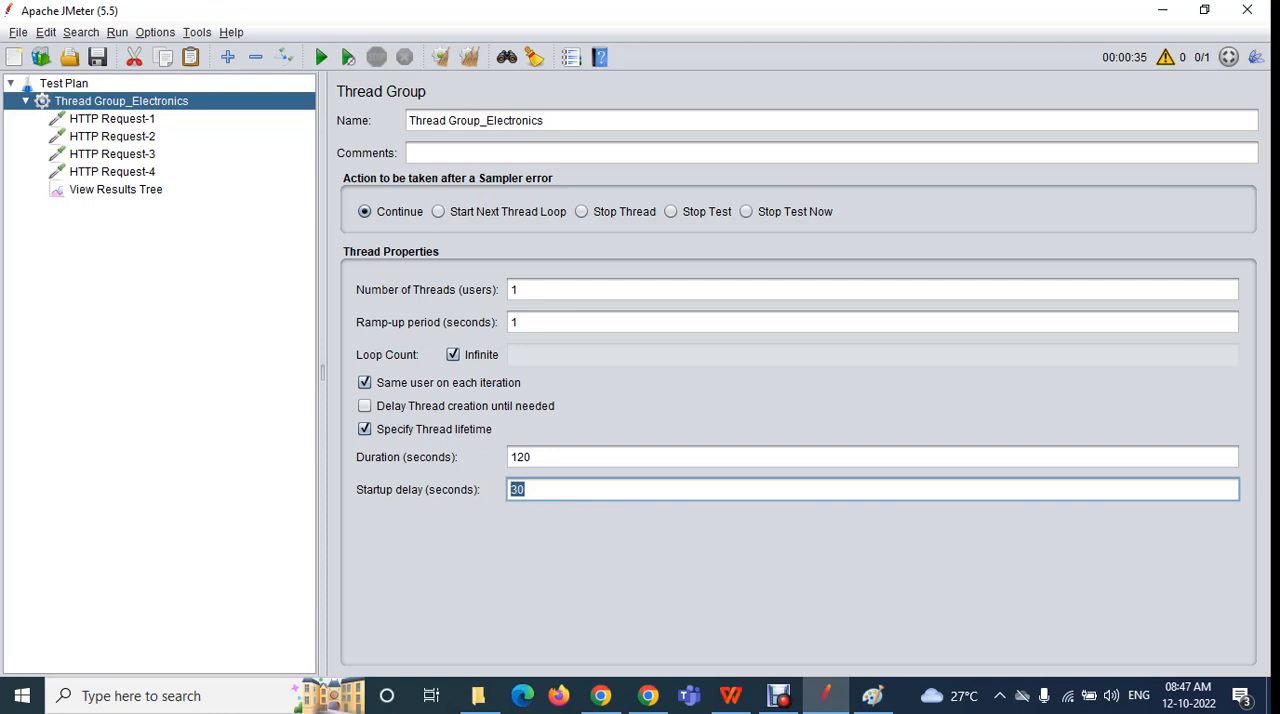
{"action": "key", "text": "BackSpace"}
{"action": "left_click", "coordinate": [116, 189]}
{"action": "left_click", "coordinate": [470, 57]}
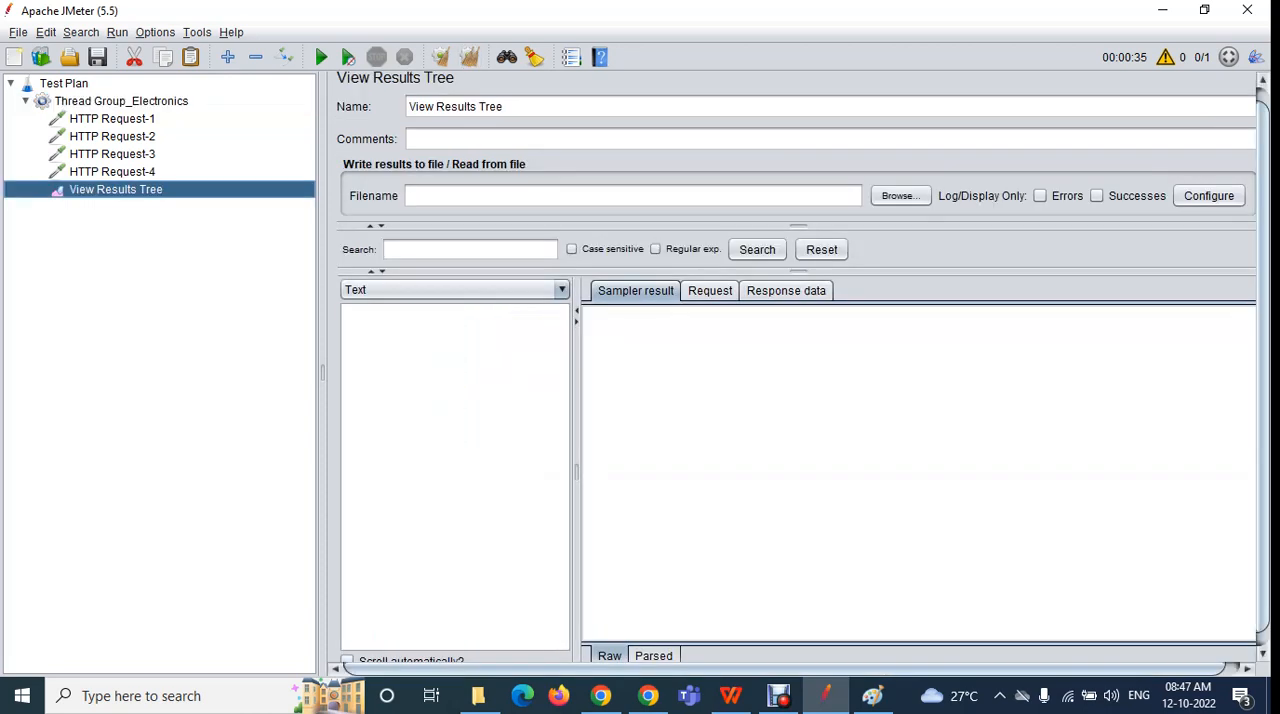
Disable infinite looping so the loop count is 1, and turn off the specified thread lifetime
{"action": "left_click", "coordinate": [121, 101]}
{"action": "left_click", "coordinate": [453, 354]}
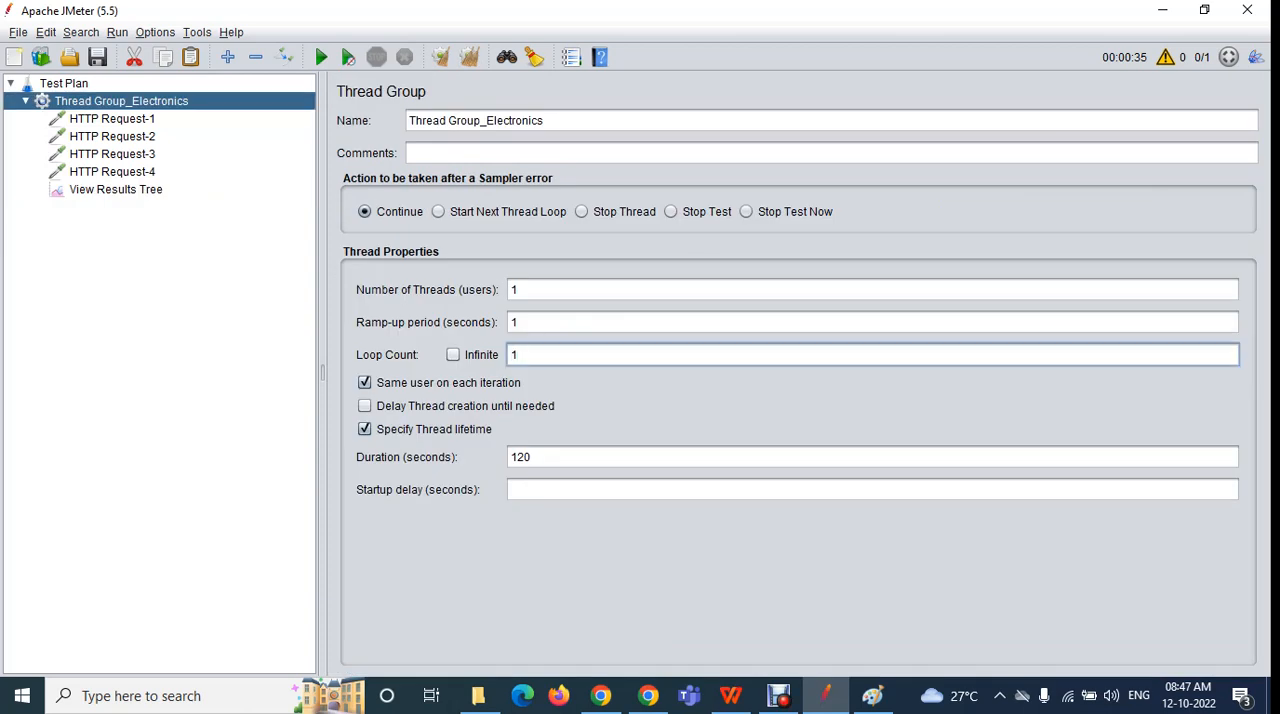
{"action": "left_click", "coordinate": [365, 429]}
Run the single-loop test from View Results Tree without saving the plan
{"action": "left_click", "coordinate": [116, 189]}
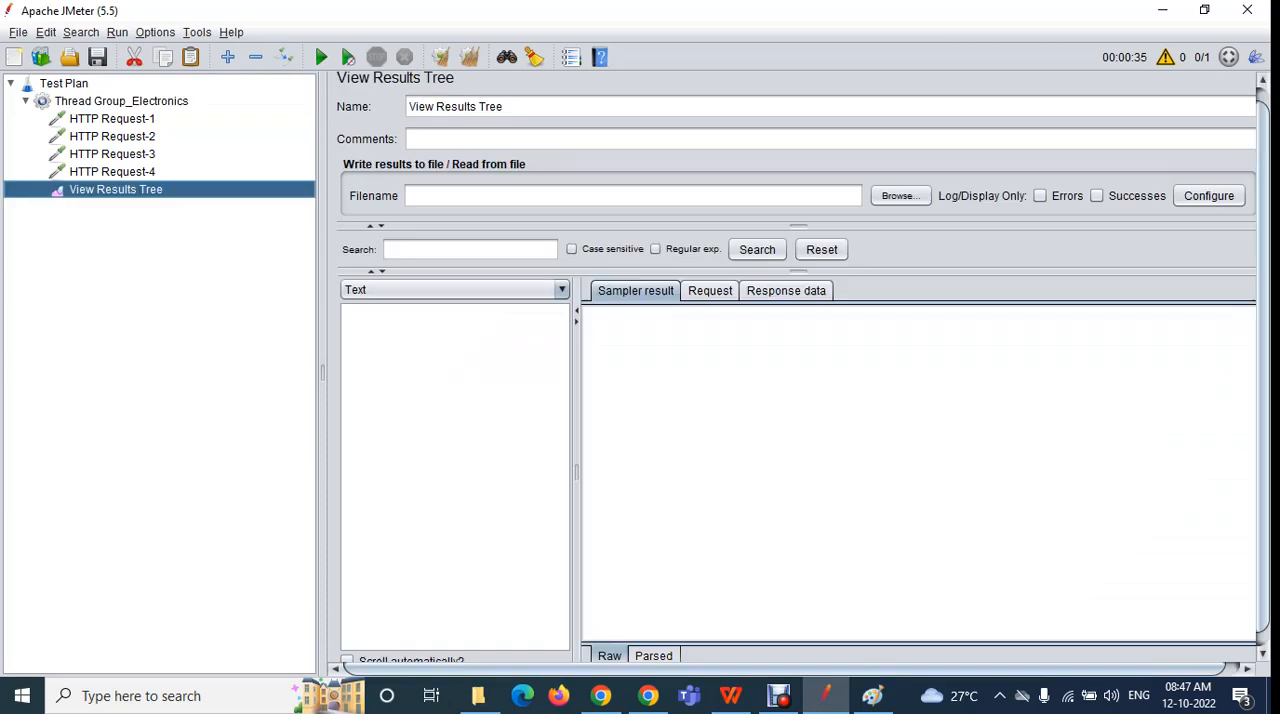
{"action": "left_click", "coordinate": [321, 57]}
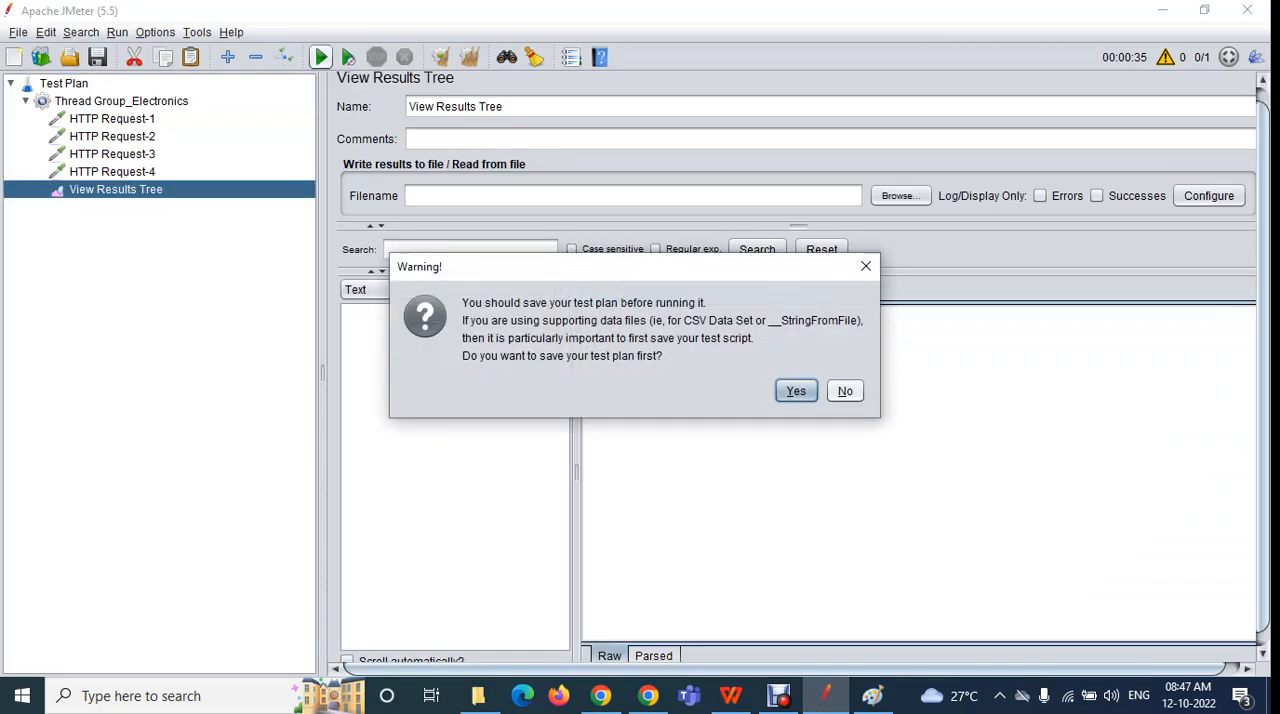
{"action": "left_click", "coordinate": [845, 391]}
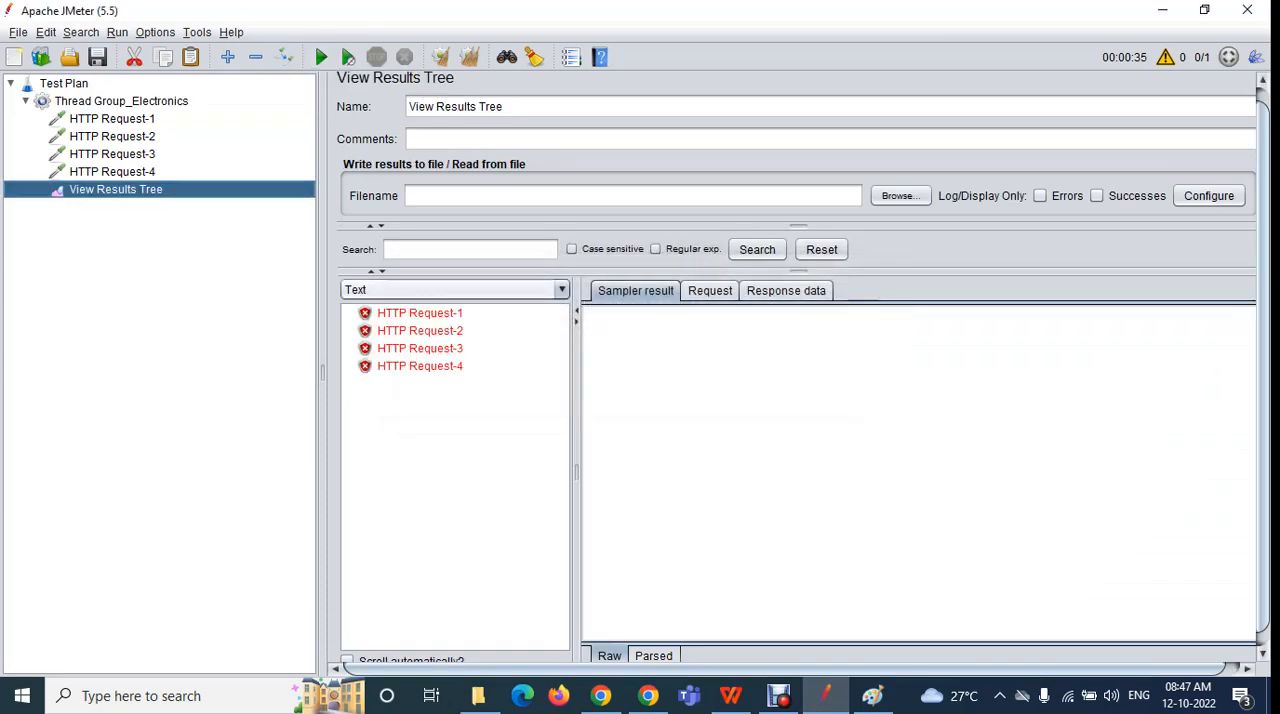
Examine the sampler results of HTTP Request-1 through HTTP Request-4 in View Results Tree
{"action": "left_click", "coordinate": [420, 313]}
{"action": "left_click", "coordinate": [420, 331]}
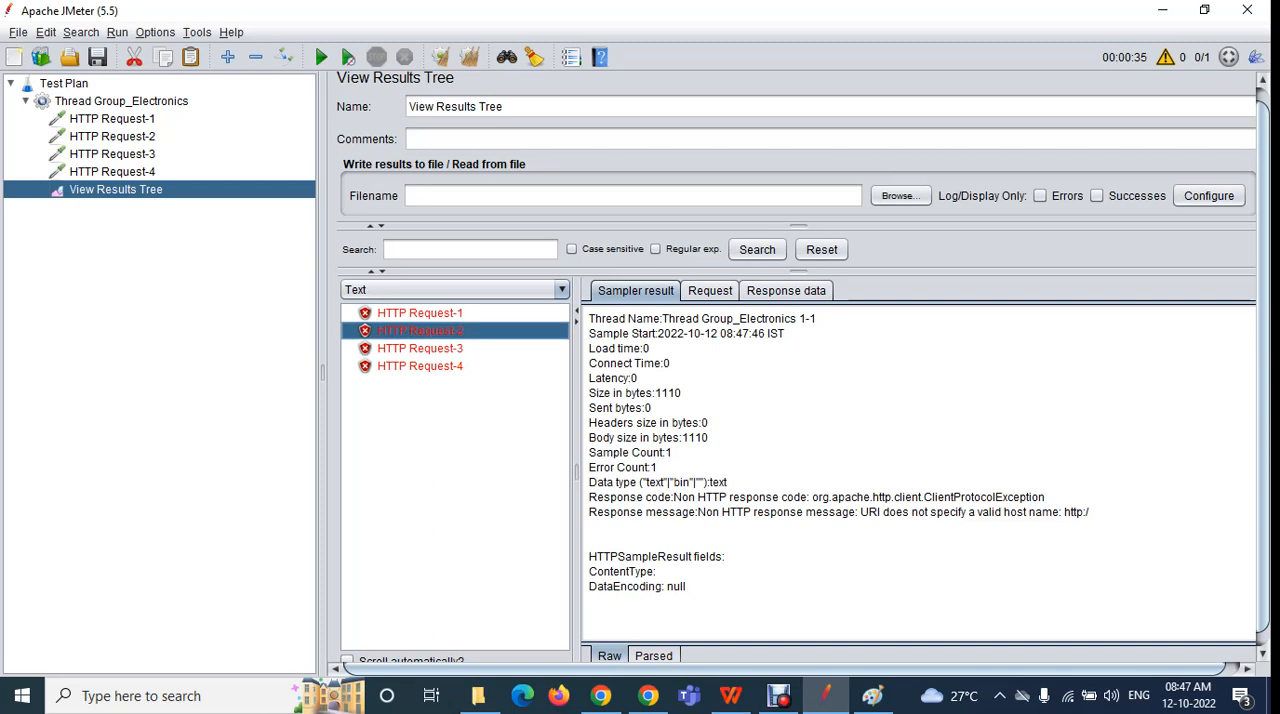
{"action": "left_click", "coordinate": [420, 349]}
{"action": "left_click", "coordinate": [420, 366]}
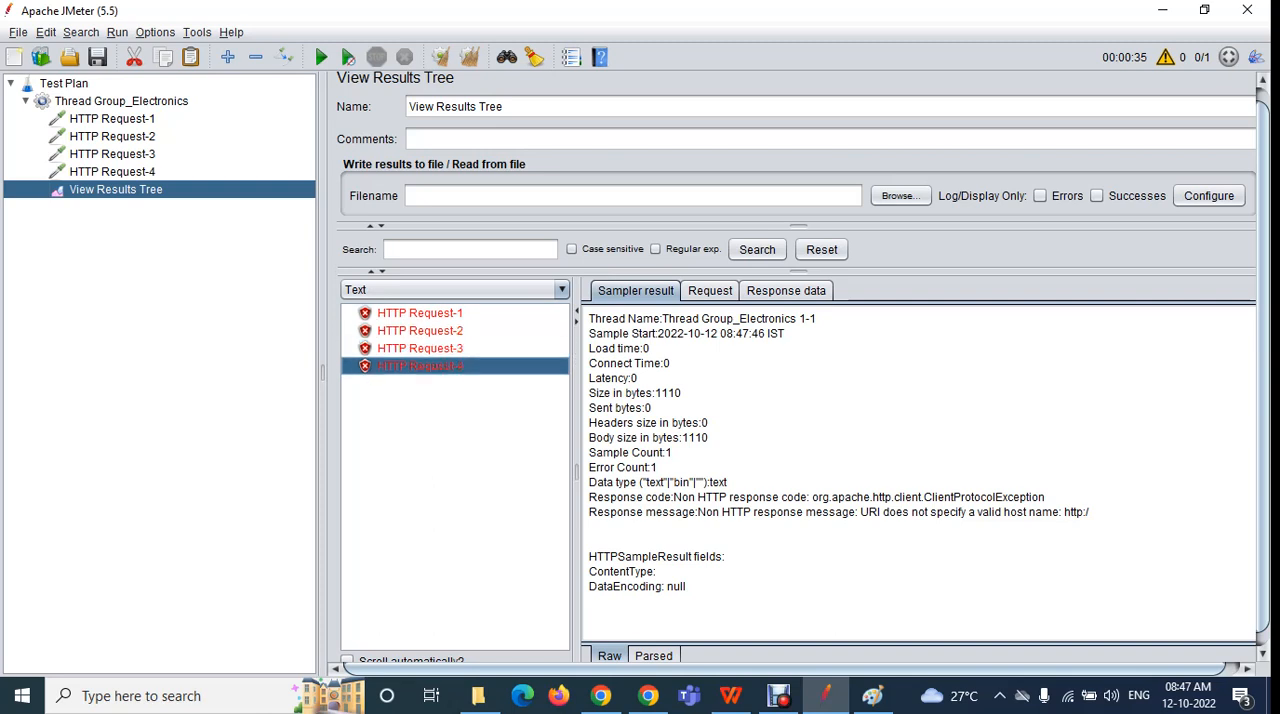
Compare the settings of HTTP Request-1 through HTTP Request-4 with their sampler results in View Results Tree
{"action": "left_click", "coordinate": [112, 119]}
{"action": "left_click", "coordinate": [112, 137]}
{"action": "left_click", "coordinate": [112, 154]}
{"action": "left_click", "coordinate": [112, 172]}
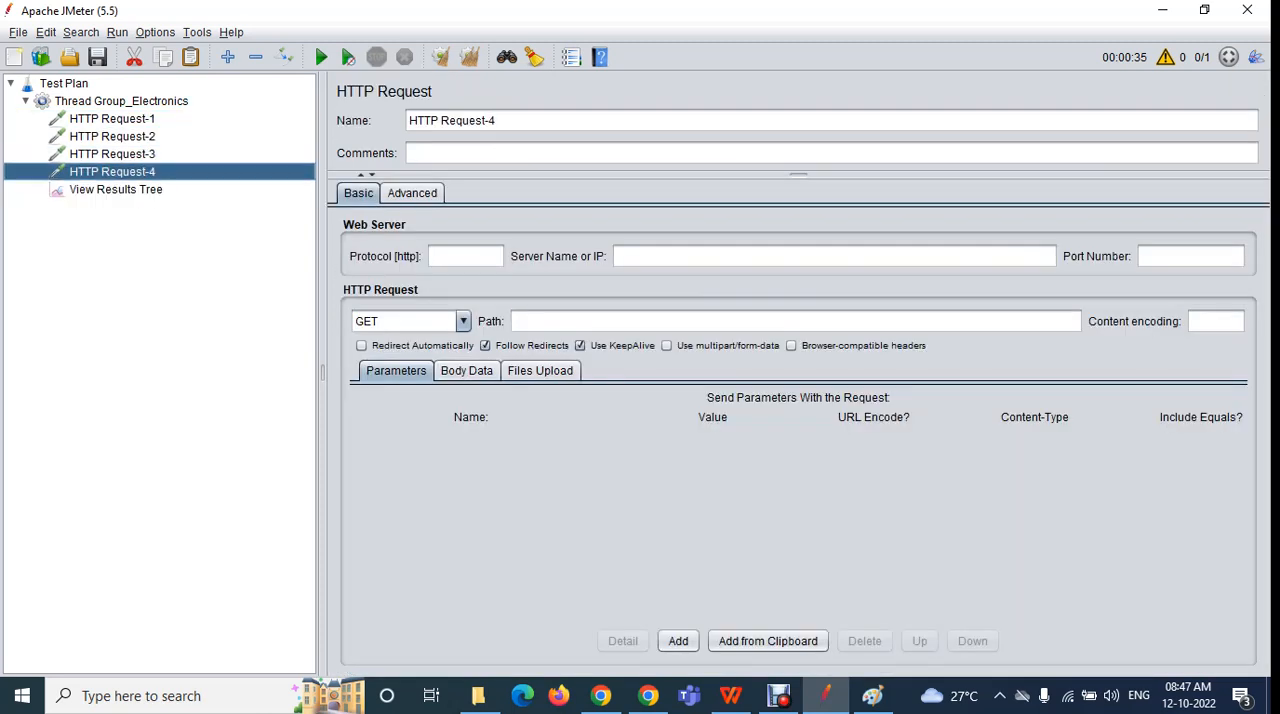
{"action": "left_click", "coordinate": [116, 190]}
{"action": "left_click", "coordinate": [420, 313]}
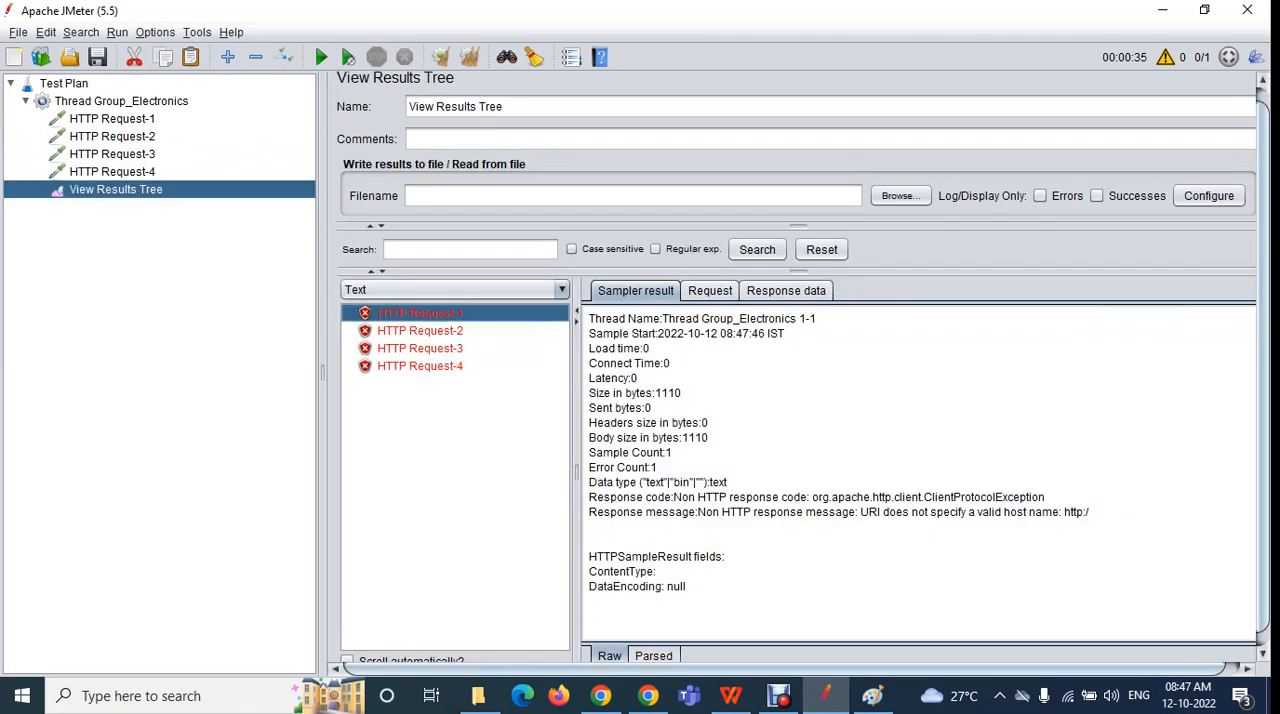
{"action": "left_click", "coordinate": [420, 331]}
{"action": "left_click", "coordinate": [420, 349]}
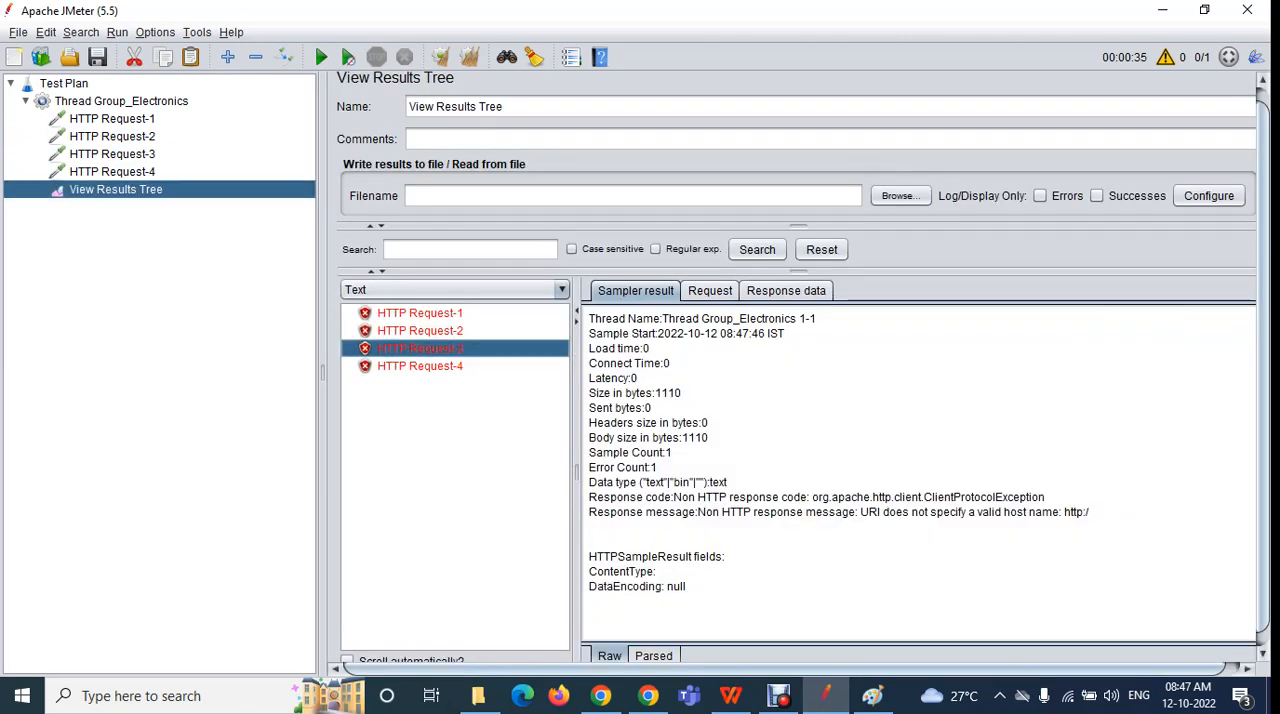
{"action": "left_click", "coordinate": [420, 366]}
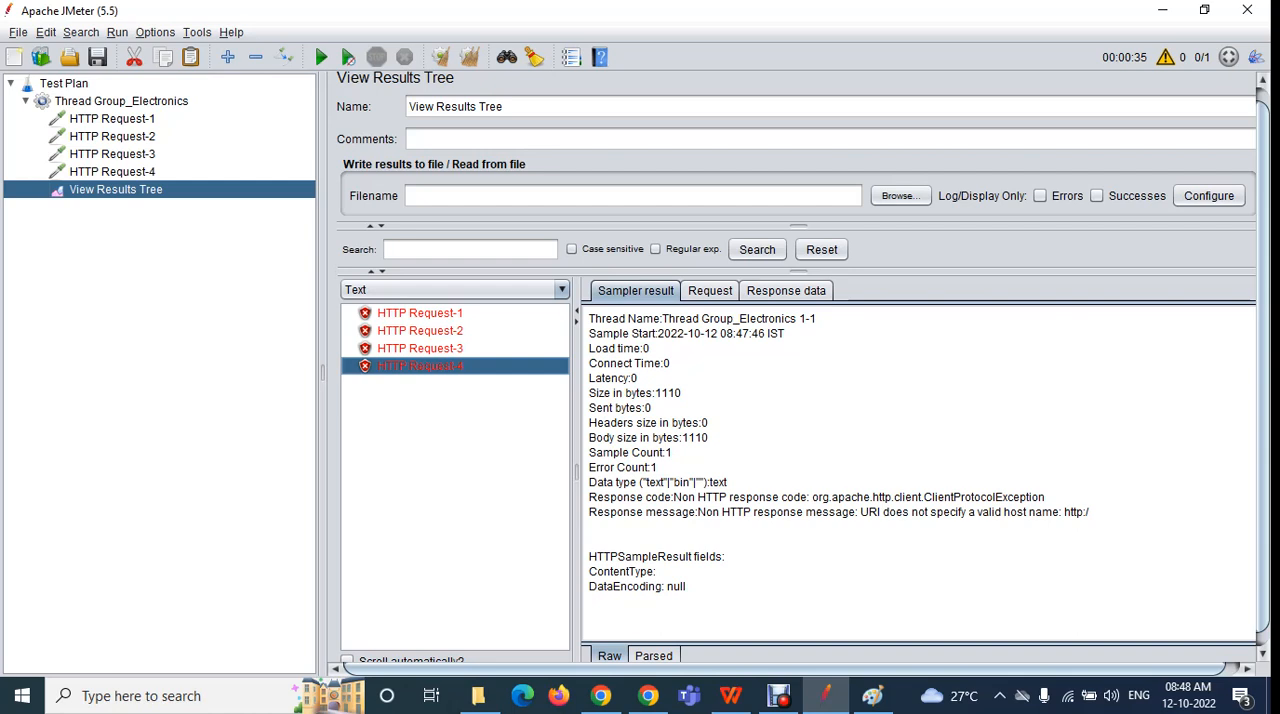
{"action": "left_click", "coordinate": [420, 313]}
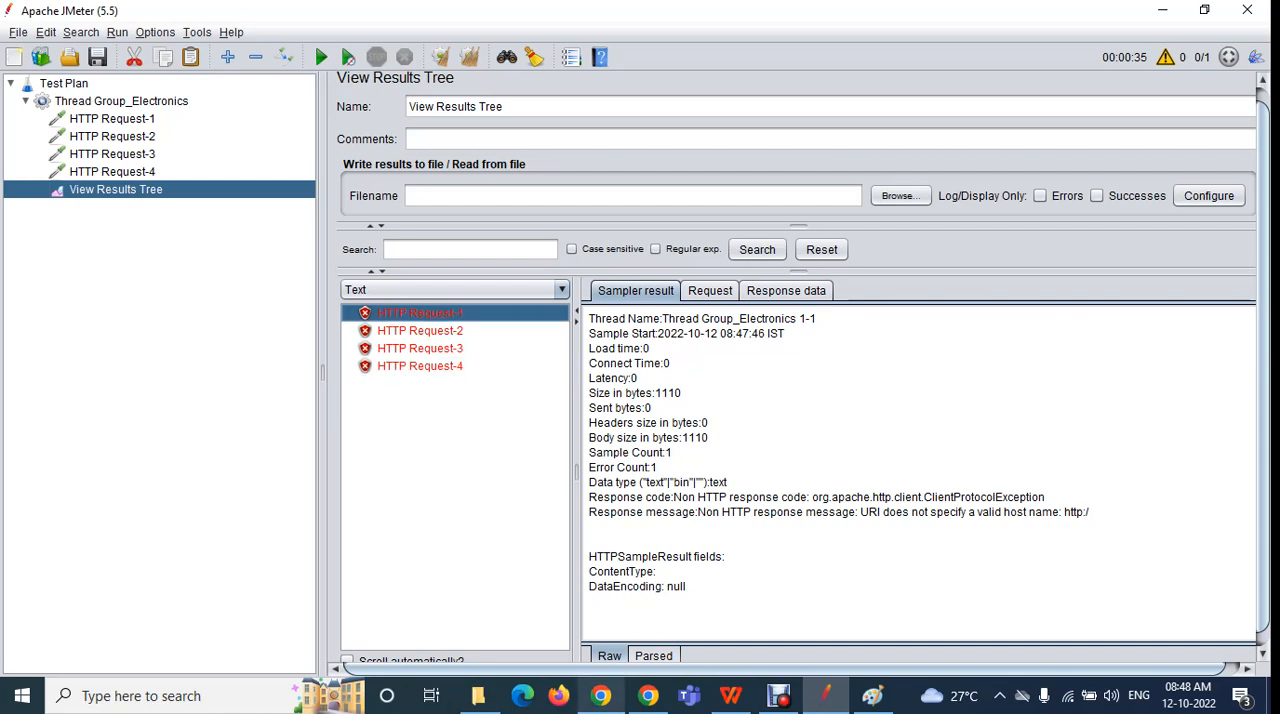
Switch to Chrome and open flipkart.com in a new tab
{"action": "left_click", "coordinate": [601, 695]}
{"action": "right_click", "coordinate": [603, 697]}
{"action": "left_click", "coordinate": [603, 697]}
{"action": "left_click", "coordinate": [603, 697]}
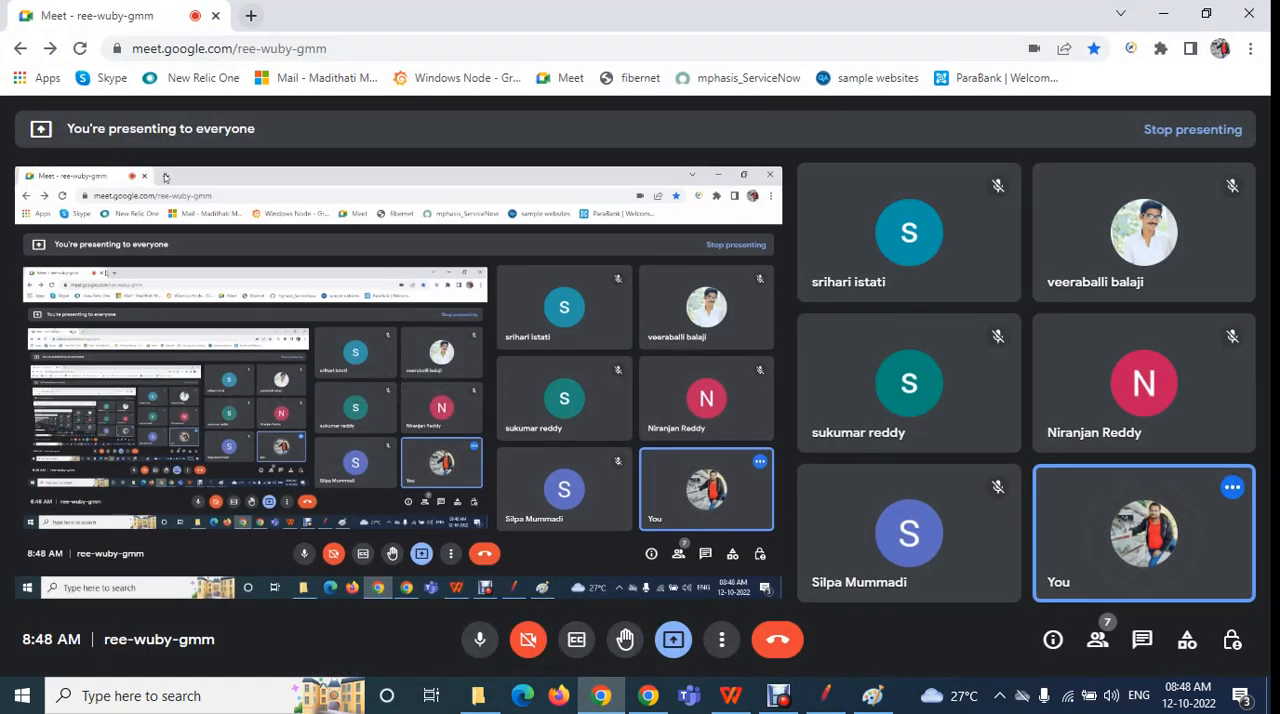
{"action": "left_click", "coordinate": [251, 15]}
{"action": "type", "text": "flip"}
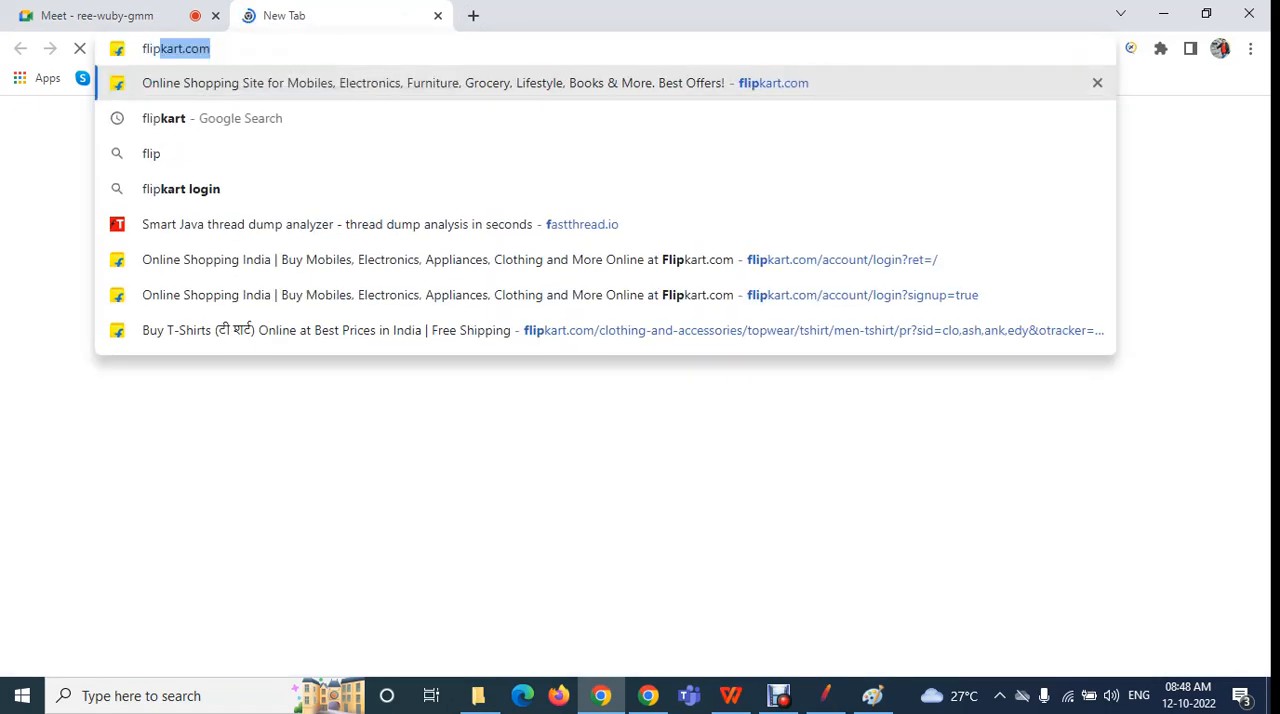
{"action": "key", "text": "Return"}
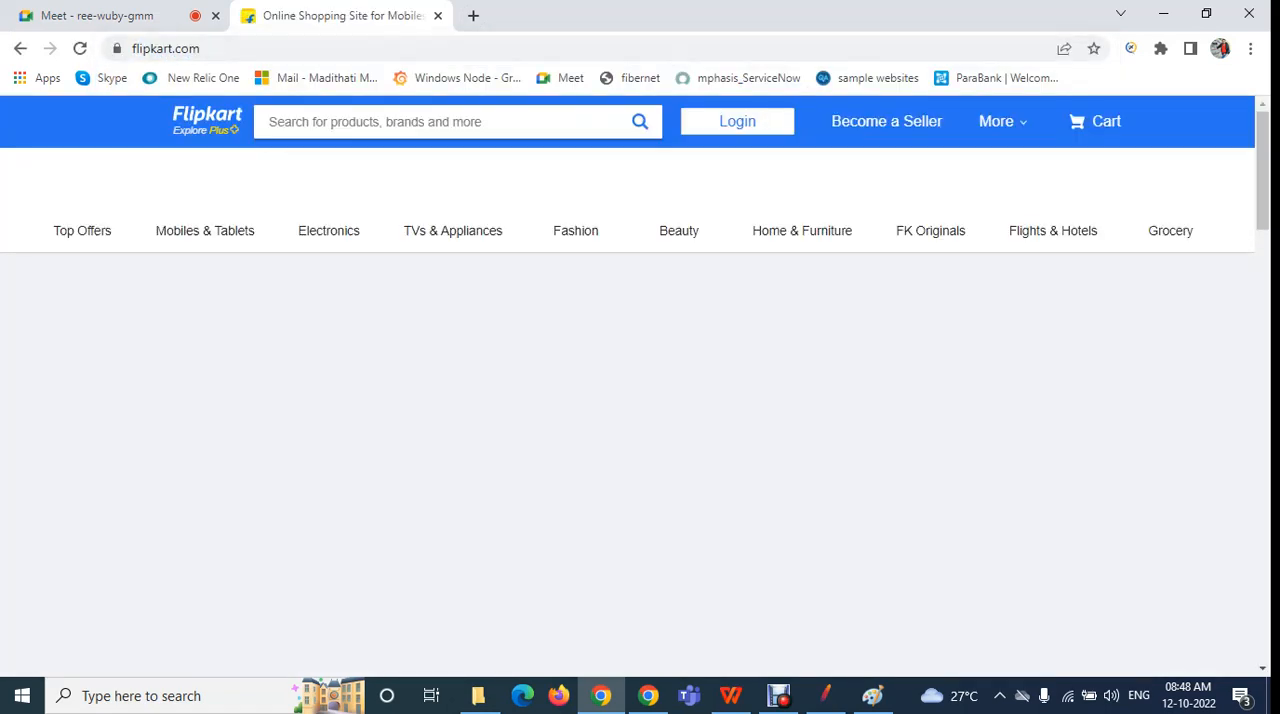
Open Flipkart's login form to view its credential fields, and close it without entering anything
{"action": "mouse_move", "coordinate": [738, 122]}
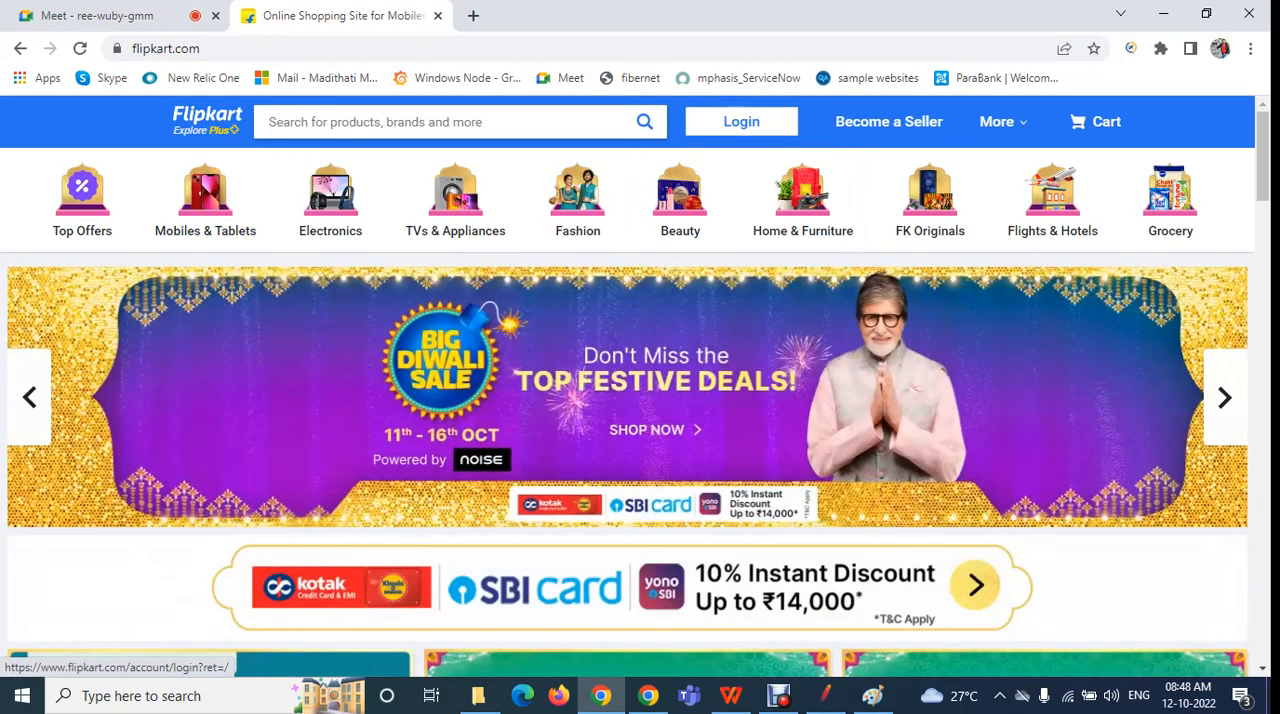
{"action": "left_click", "coordinate": [70, 12]}
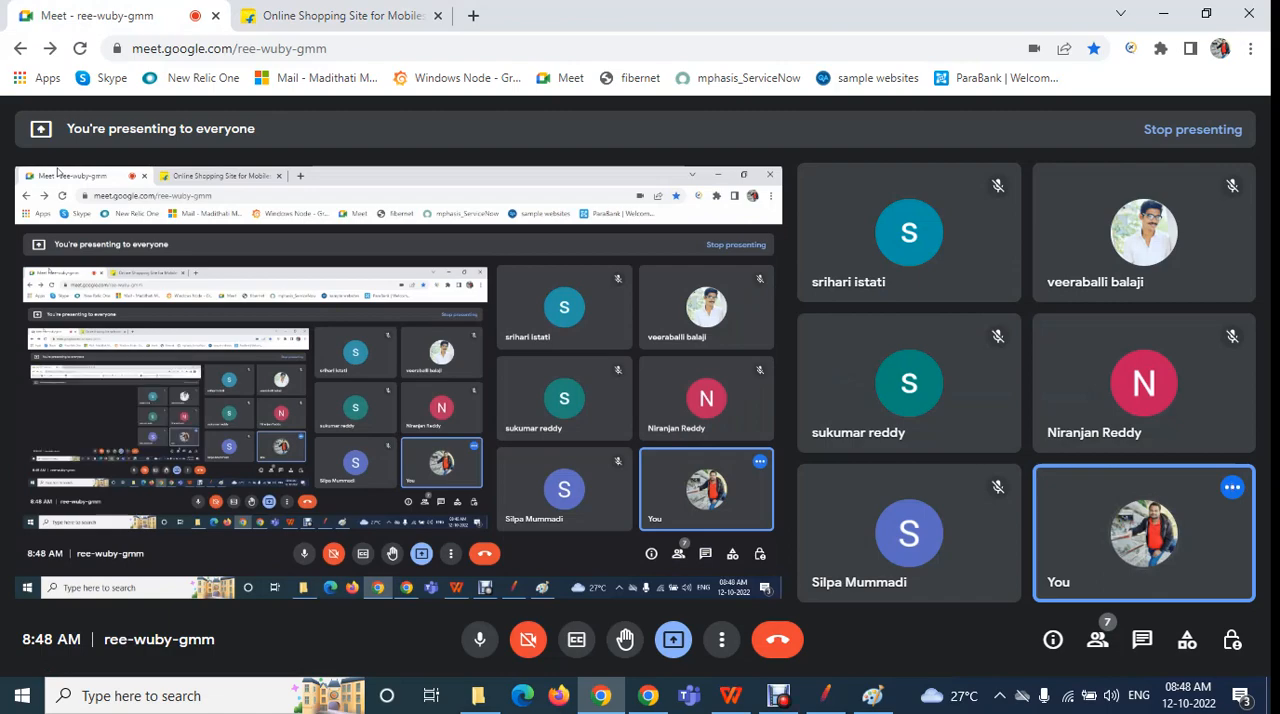
{"action": "left_click", "coordinate": [300, 14]}
{"action": "left_click", "coordinate": [200, 48]}
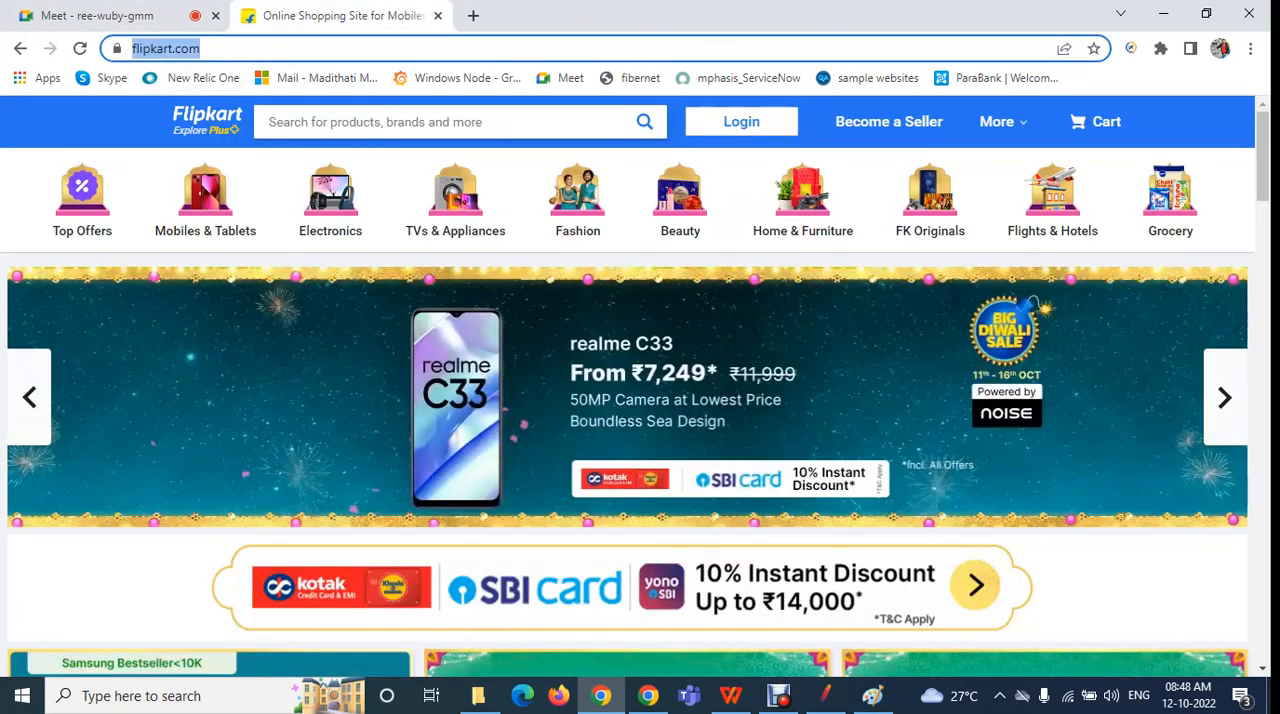
{"action": "mouse_move", "coordinate": [741, 121]}
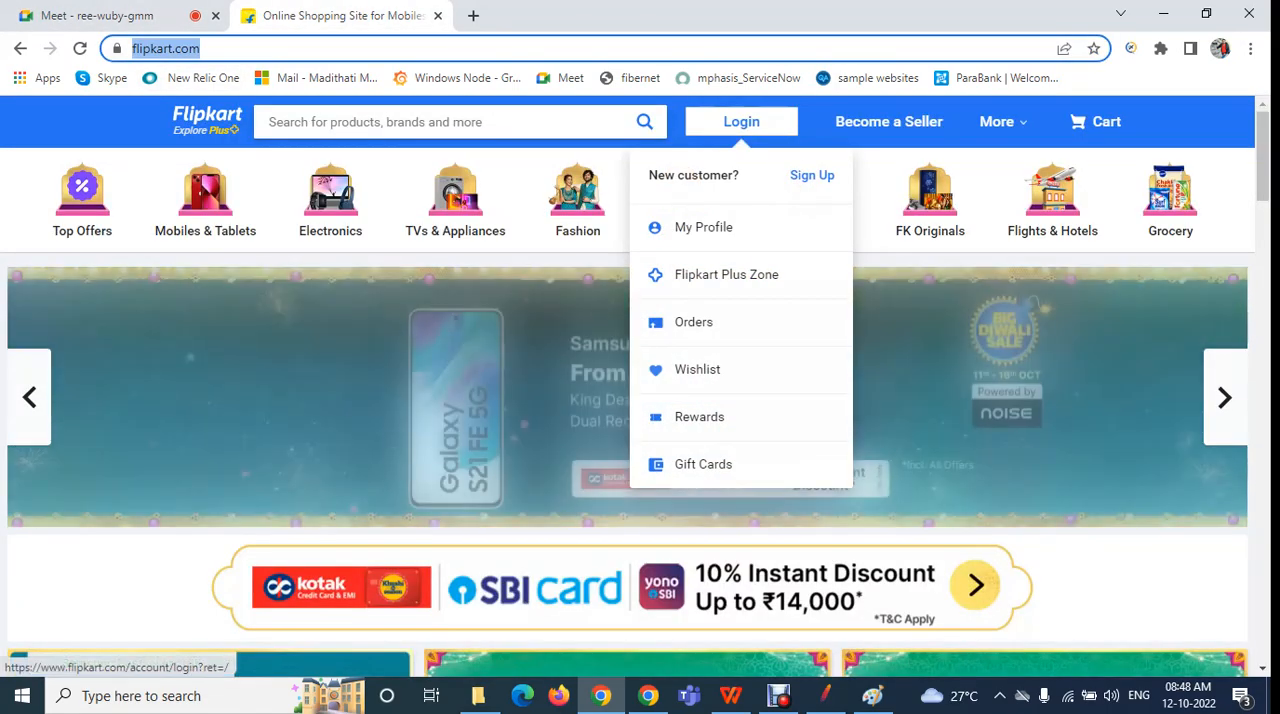
{"action": "left_click", "coordinate": [741, 121]}
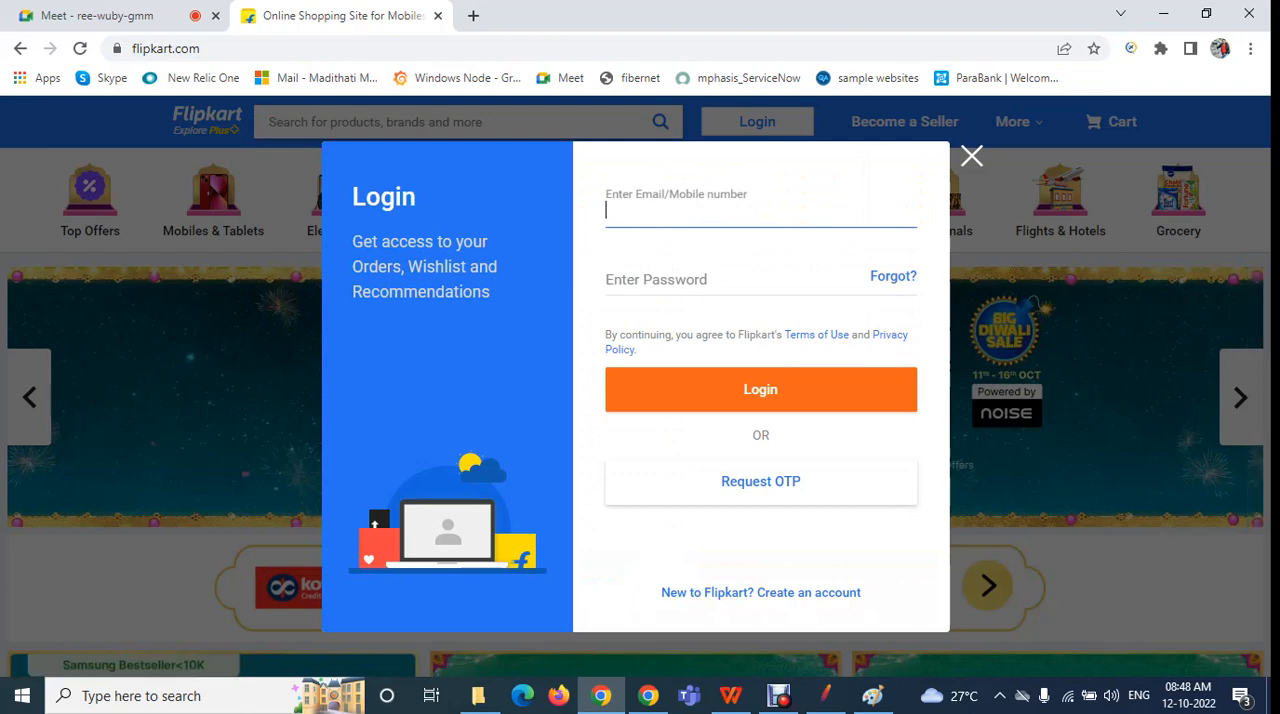
{"action": "left_click", "coordinate": [690, 279]}
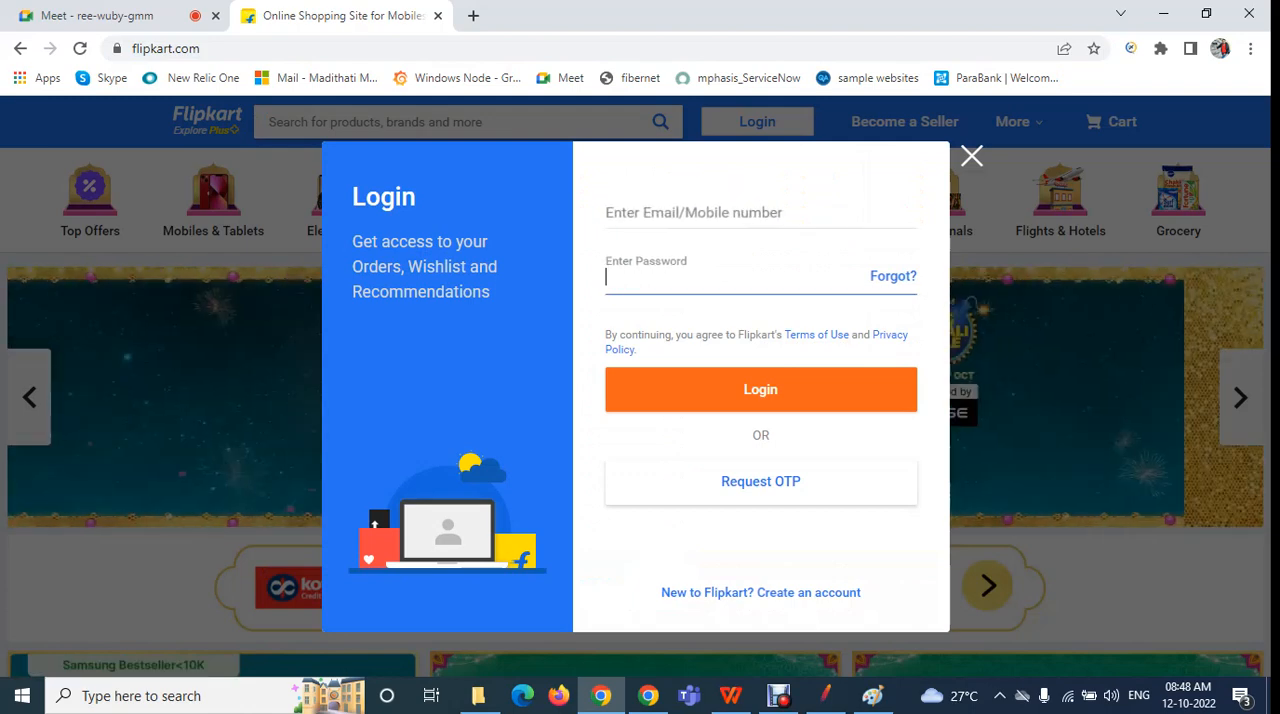
{"action": "left_click", "coordinate": [971, 156]}
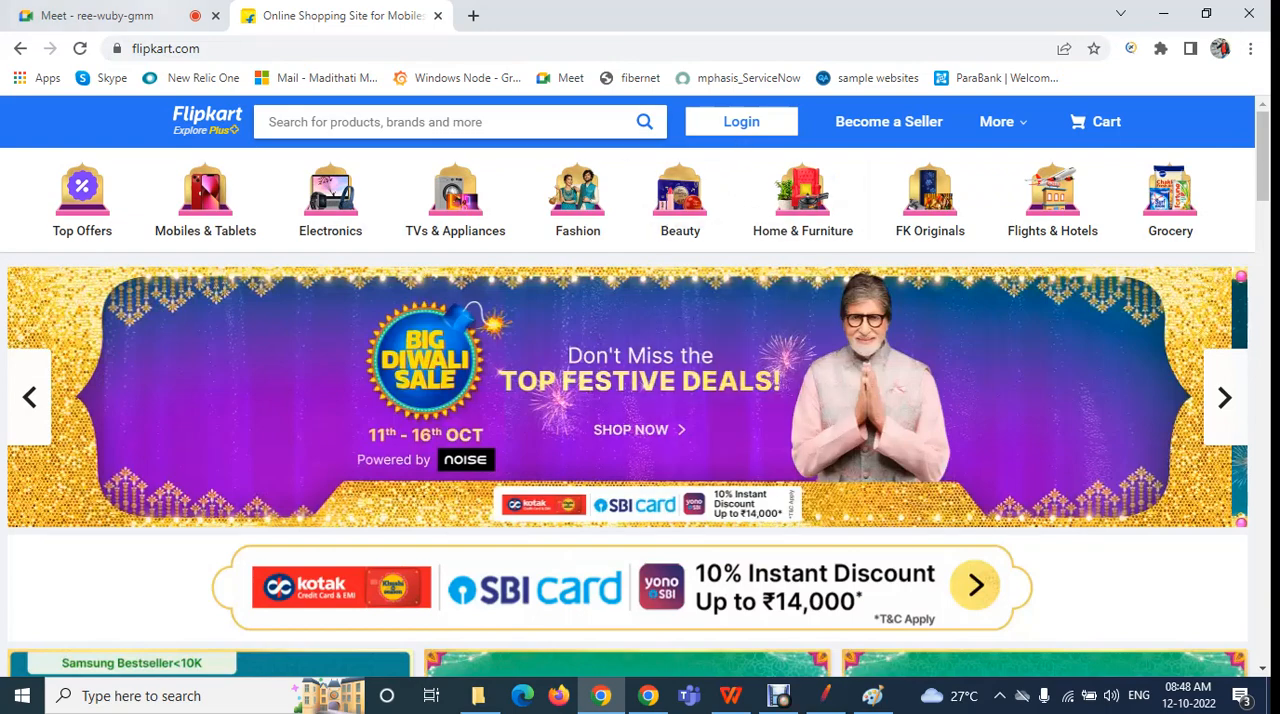
{"action": "left_click", "coordinate": [110, 14]}
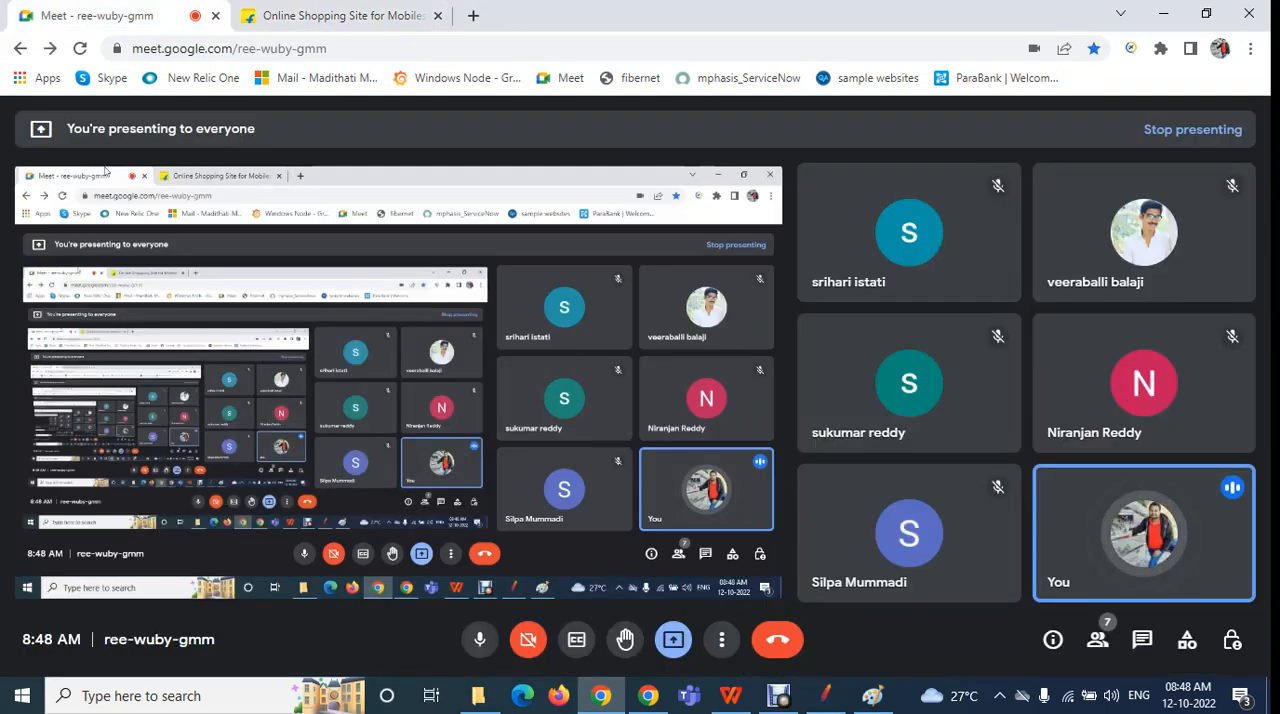
{"action": "left_click", "coordinate": [338, 15]}
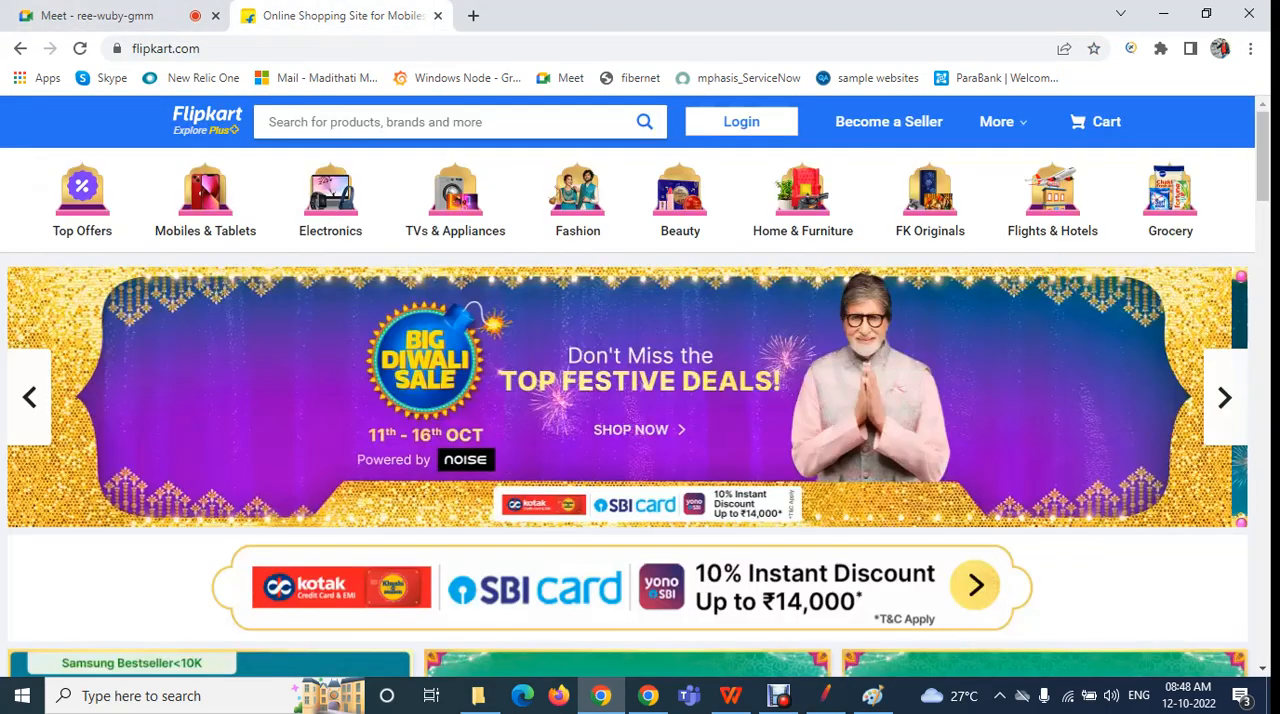
{"action": "left_click", "coordinate": [246, 48]}
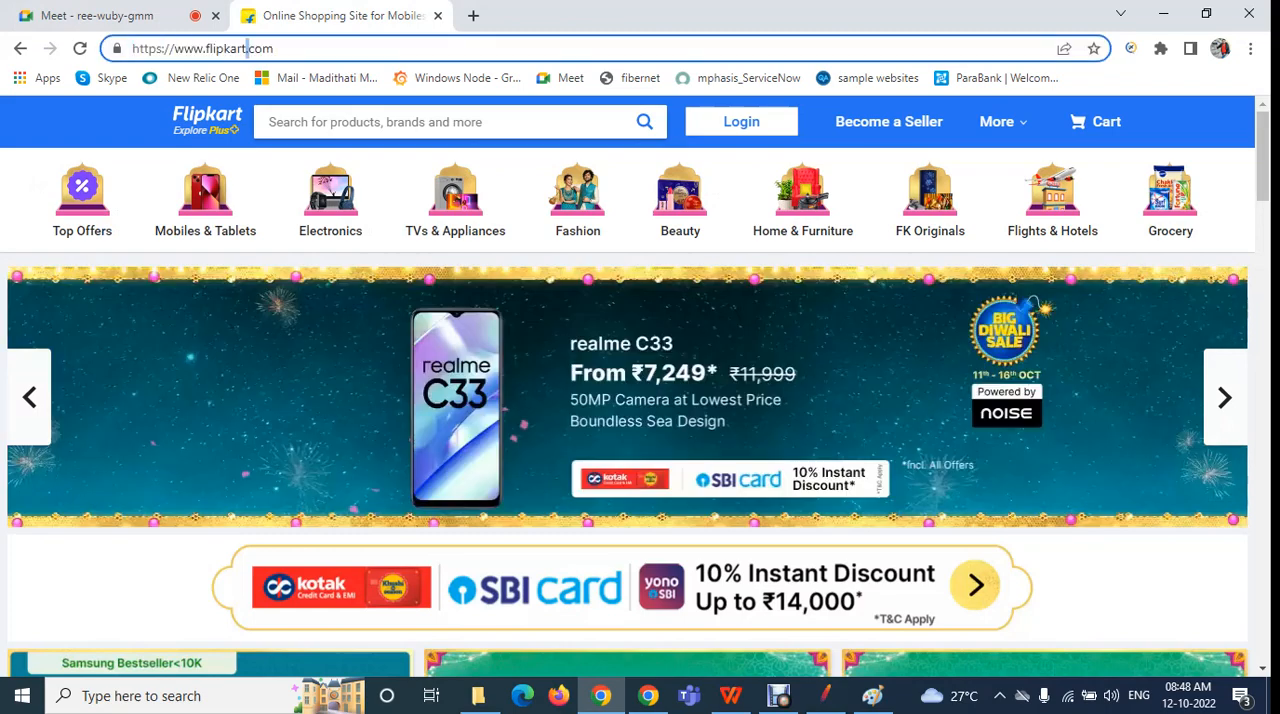
{"action": "type", "text": "1"}
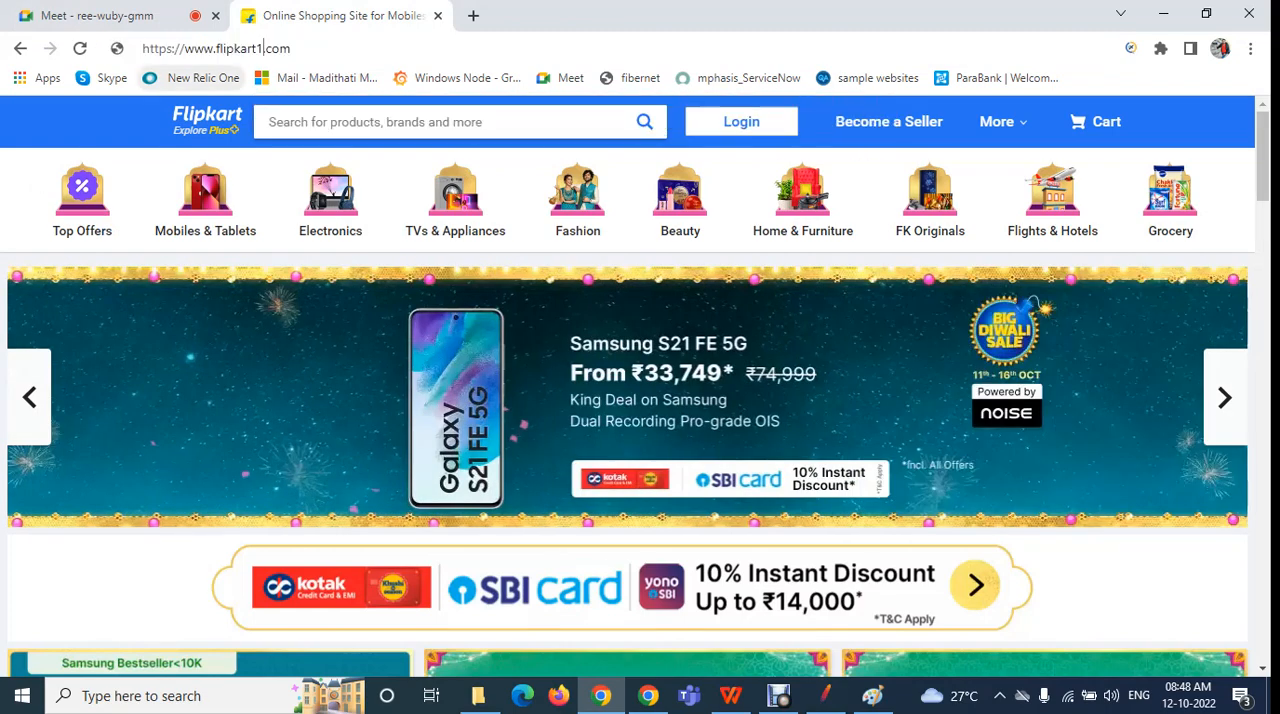
{"action": "key", "text": "Return"}
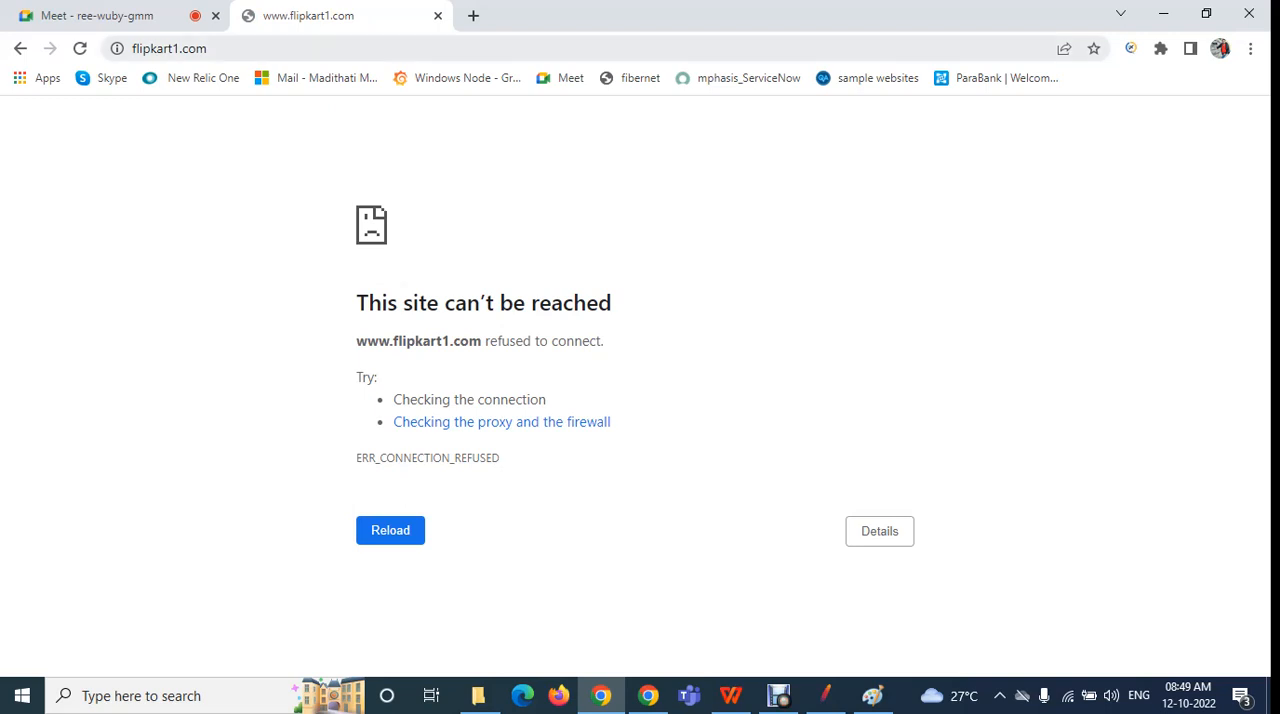
Go back from flipkart1.com to the flipkart.com home page and return to the Meet tab
{"action": "left_click", "coordinate": [100, 15]}
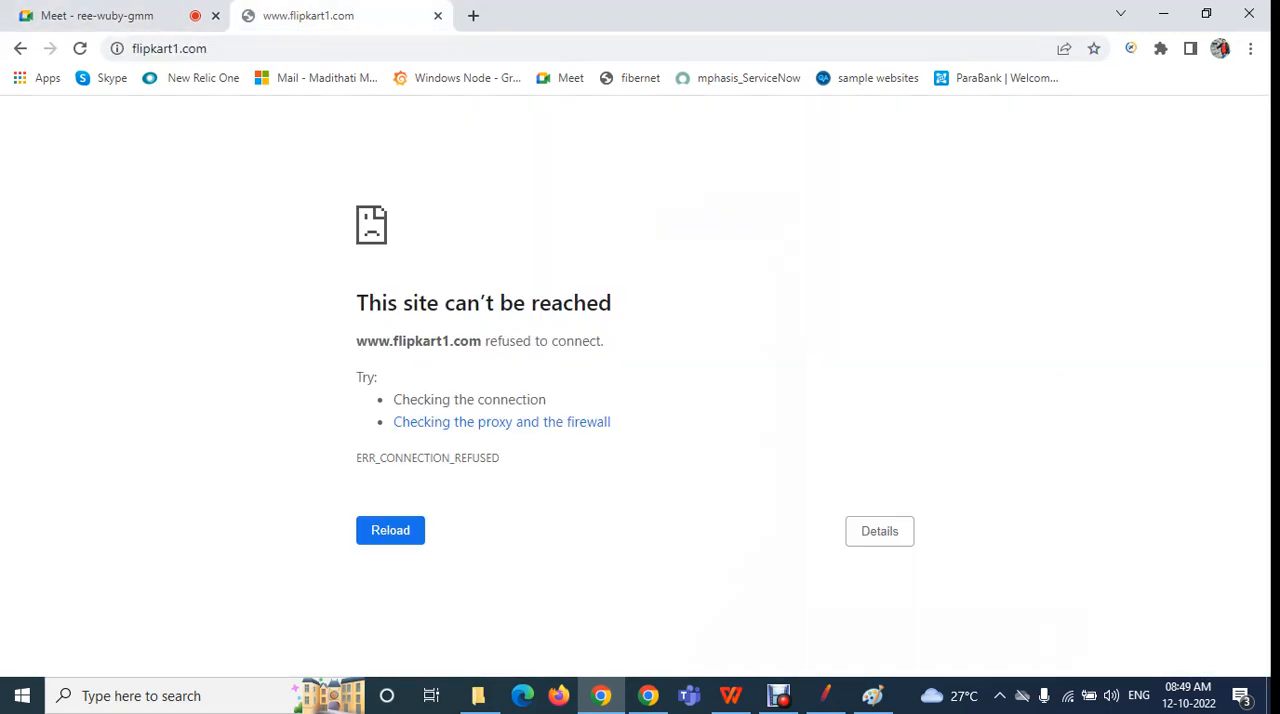
{"action": "left_click", "coordinate": [330, 15]}
{"action": "left_click", "coordinate": [20, 48]}
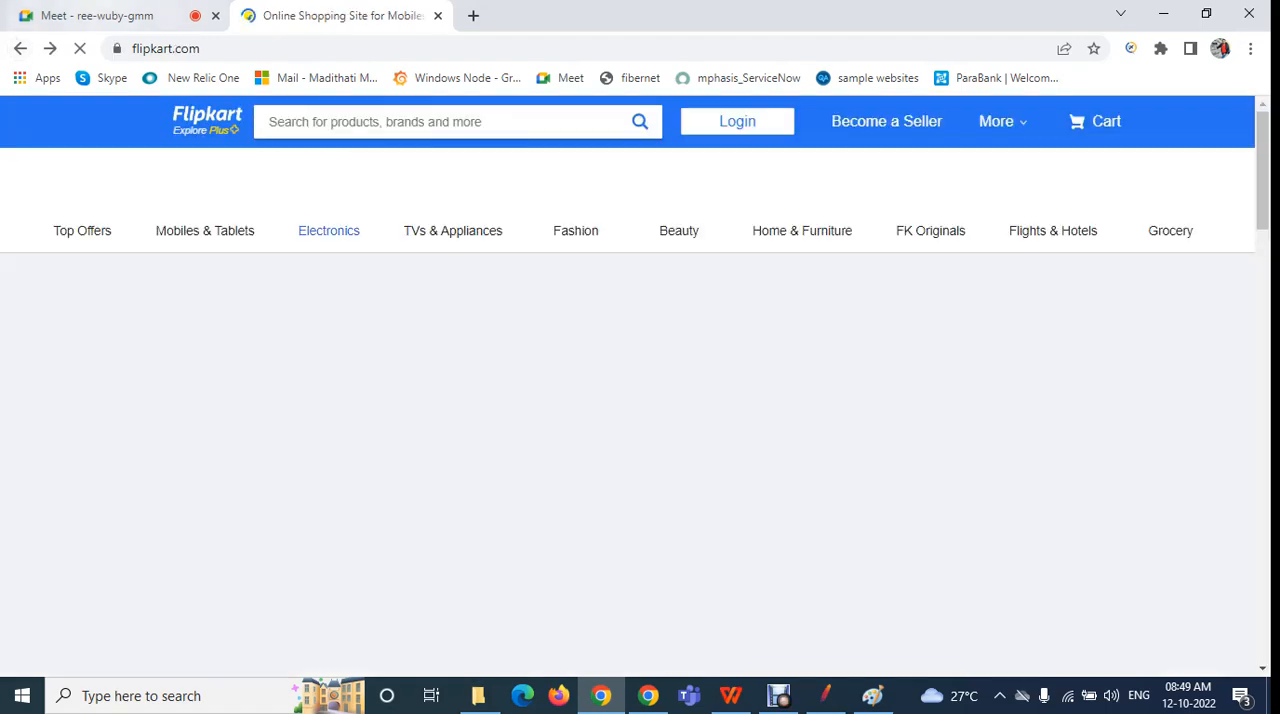
{"action": "left_click", "coordinate": [100, 15]}
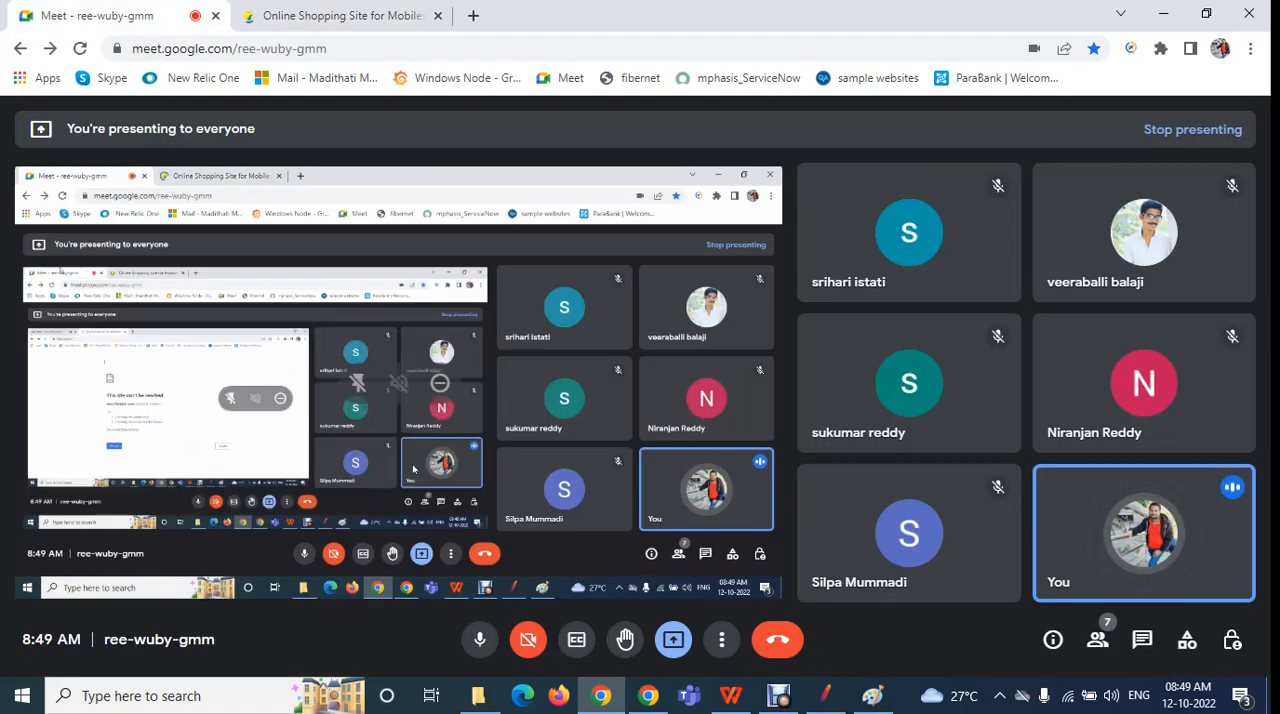
Switch to JMeter and view the settings of HTTP Request-1 through HTTP Request-3
{"action": "left_click", "coordinate": [825, 695]}
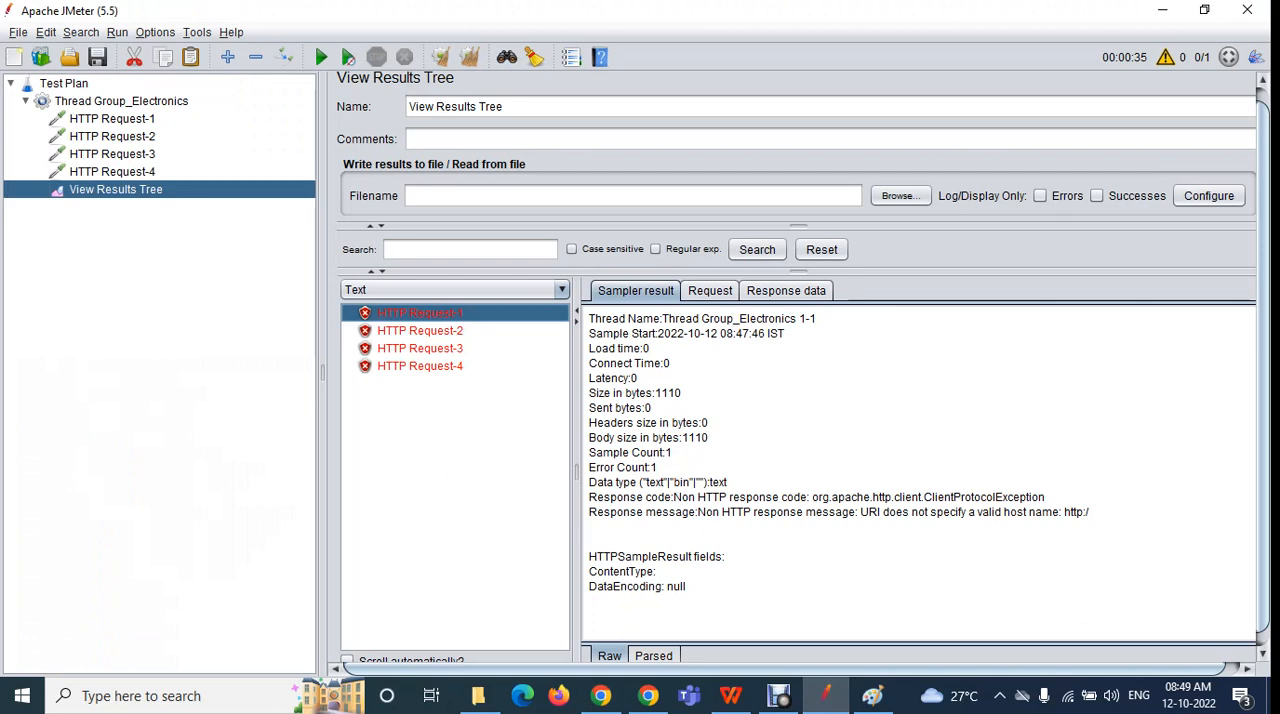
{"action": "left_click", "coordinate": [112, 119]}
{"action": "left_click", "coordinate": [112, 136]}
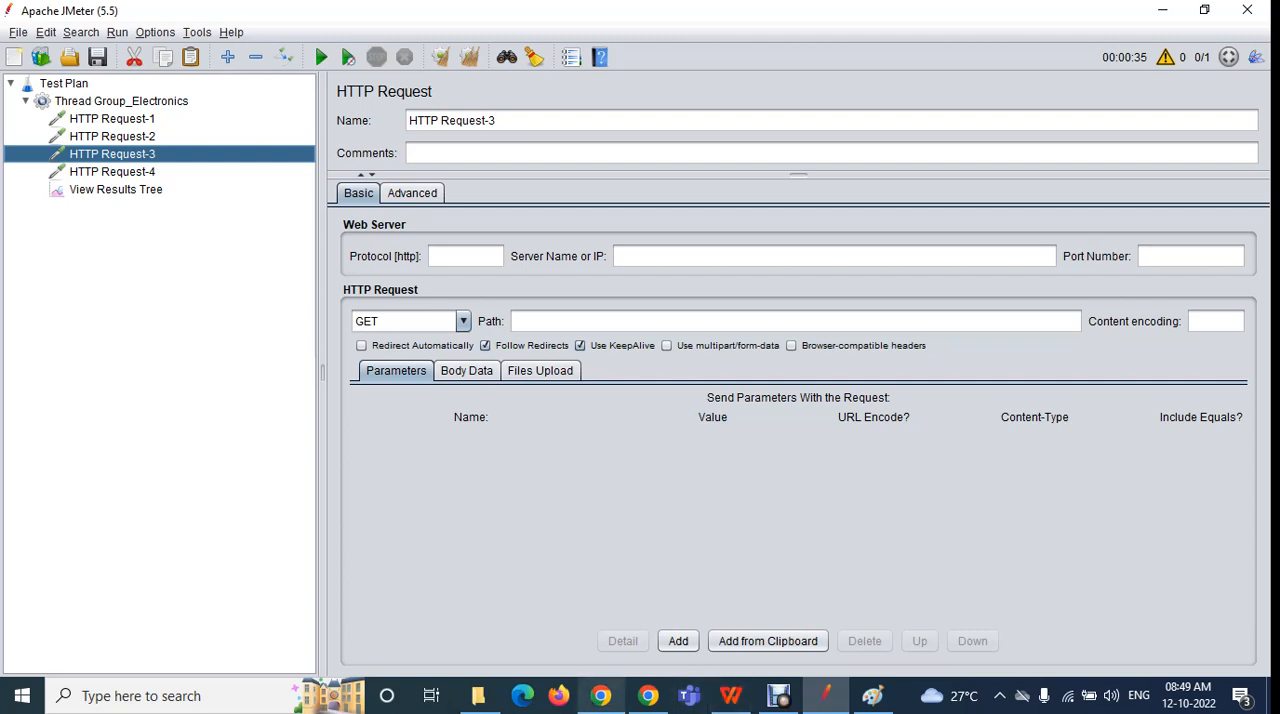
{"action": "mouse_move", "coordinate": [600, 696]}
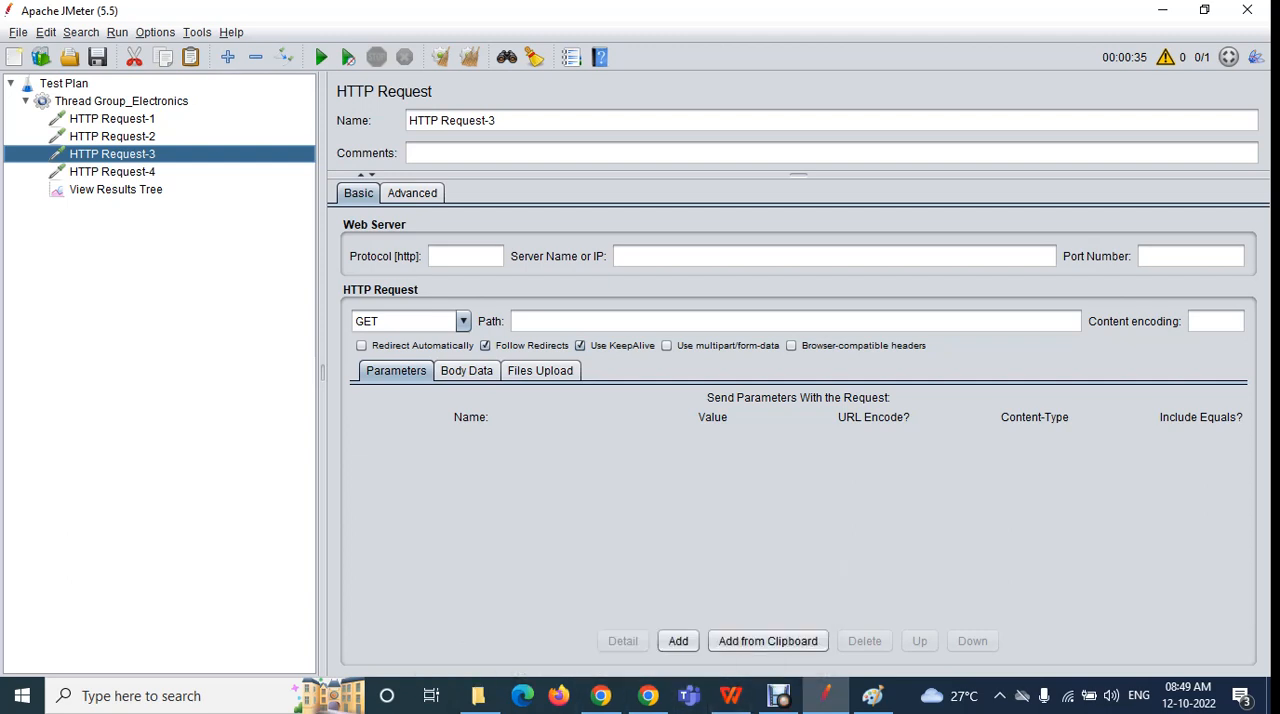
{"action": "left_click", "coordinate": [648, 696]}
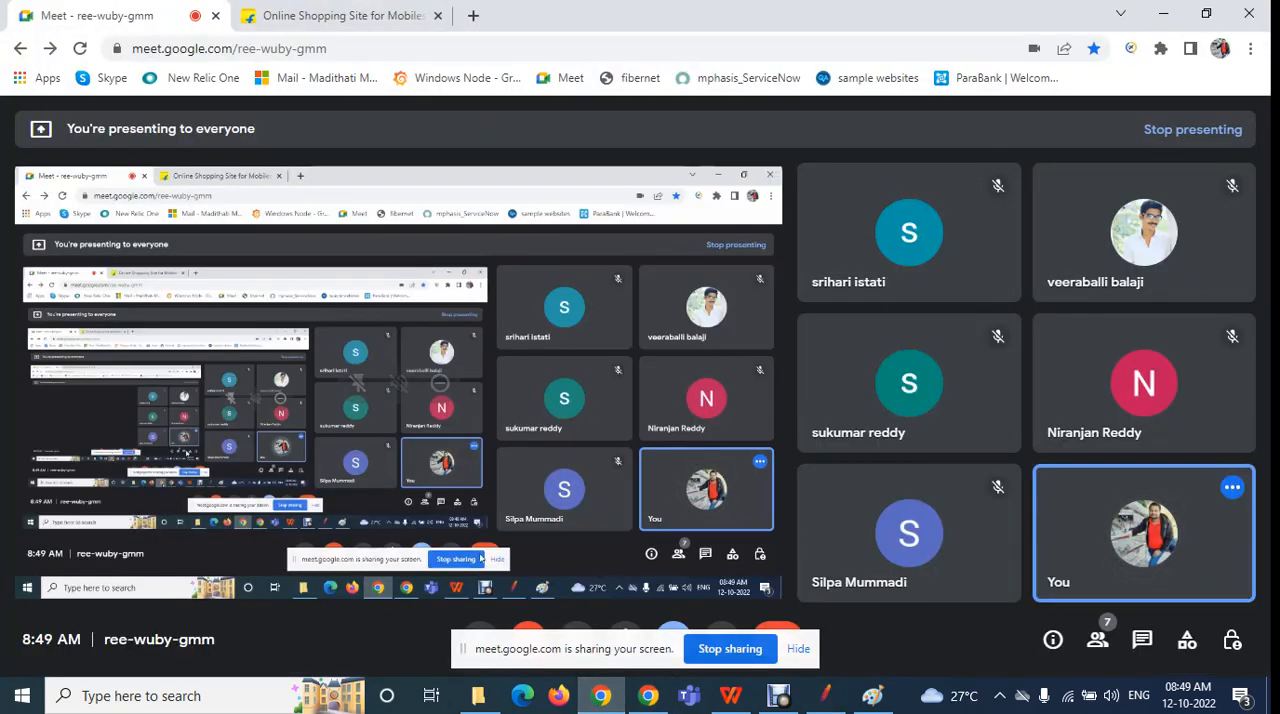
{"action": "left_click", "coordinate": [330, 15]}
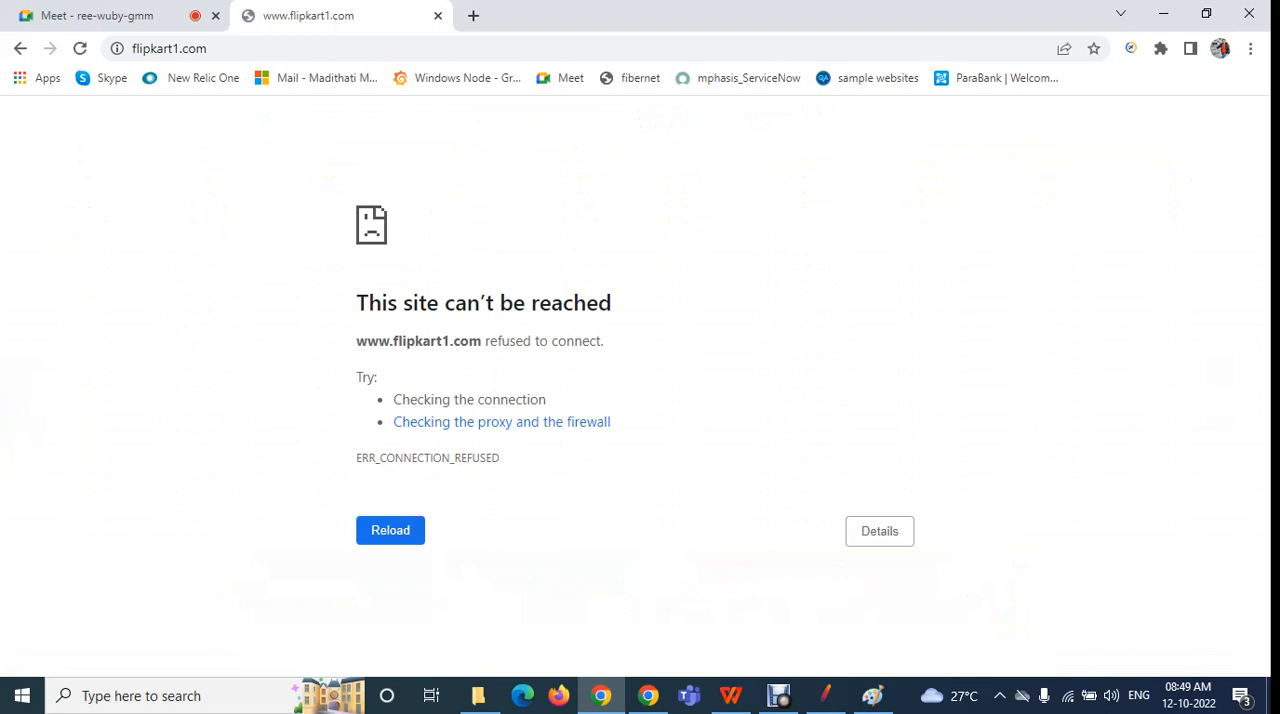
{"action": "left_click", "coordinate": [132, 13]}
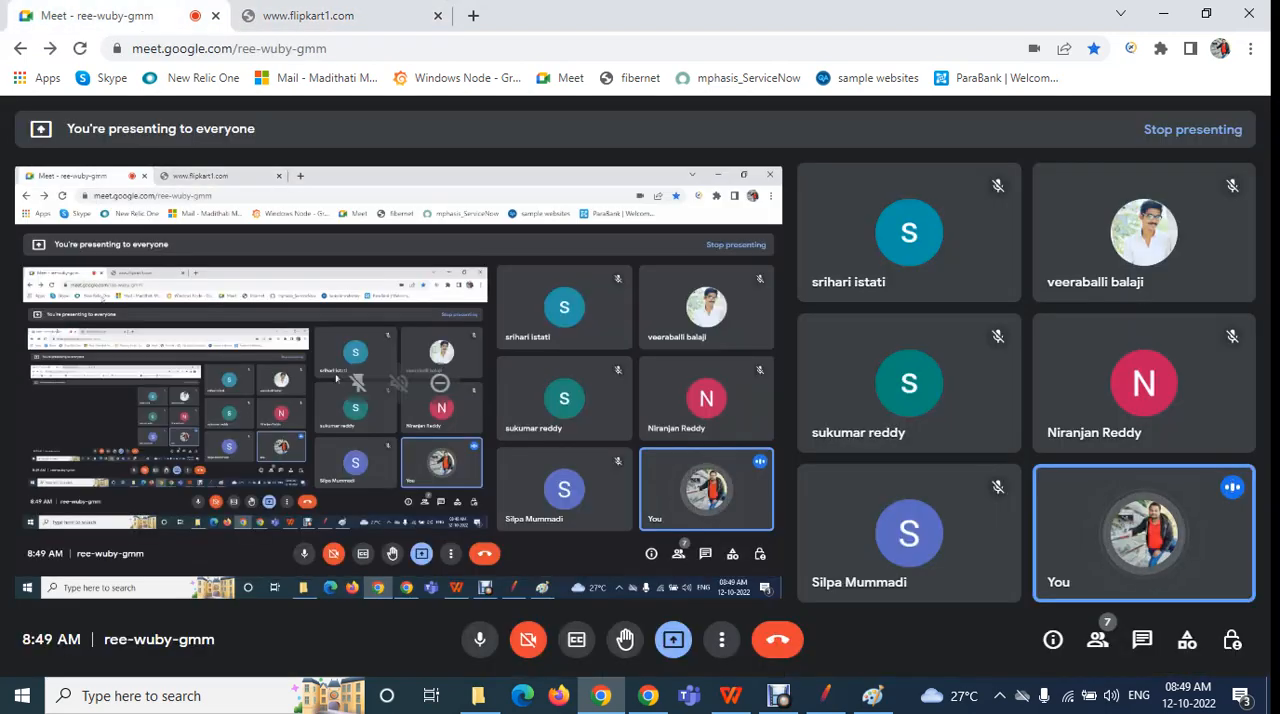
Switch to JMeter and review the settings of HTTP Request-2 and HTTP Request-3
{"action": "left_click", "coordinate": [825, 695]}
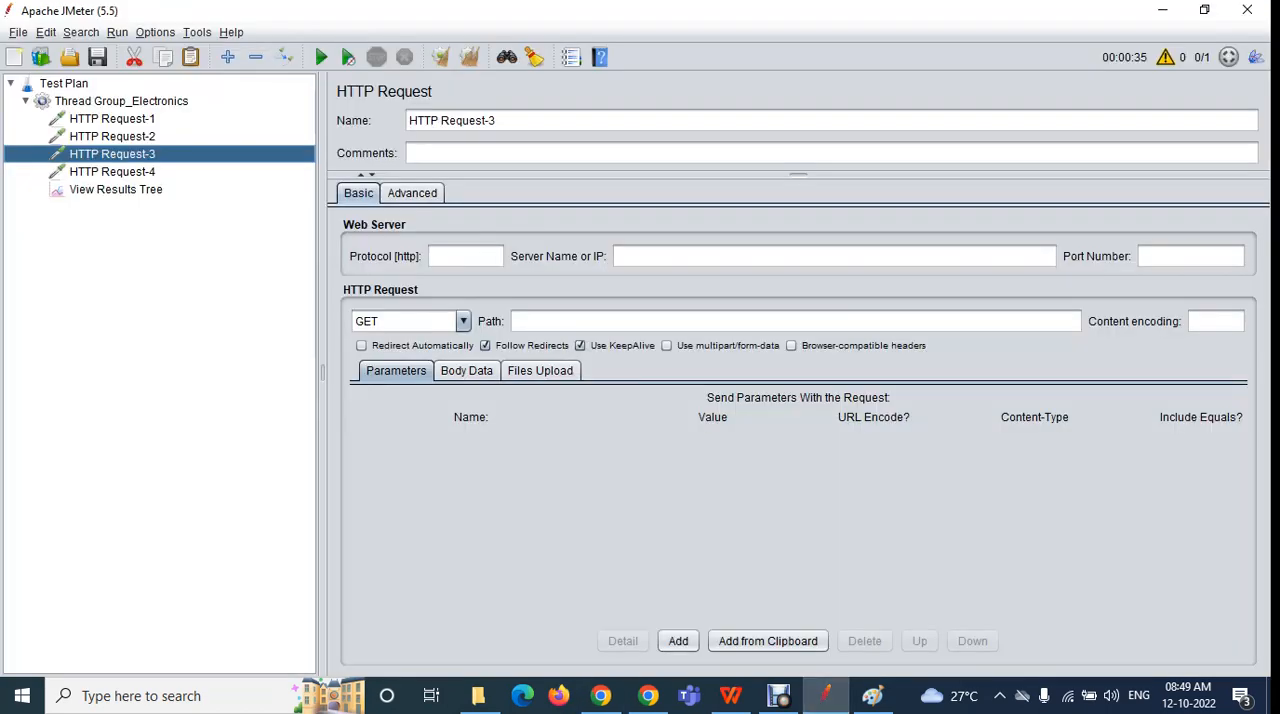
{"action": "left_click", "coordinate": [112, 136]}
{"action": "left_click", "coordinate": [112, 154]}
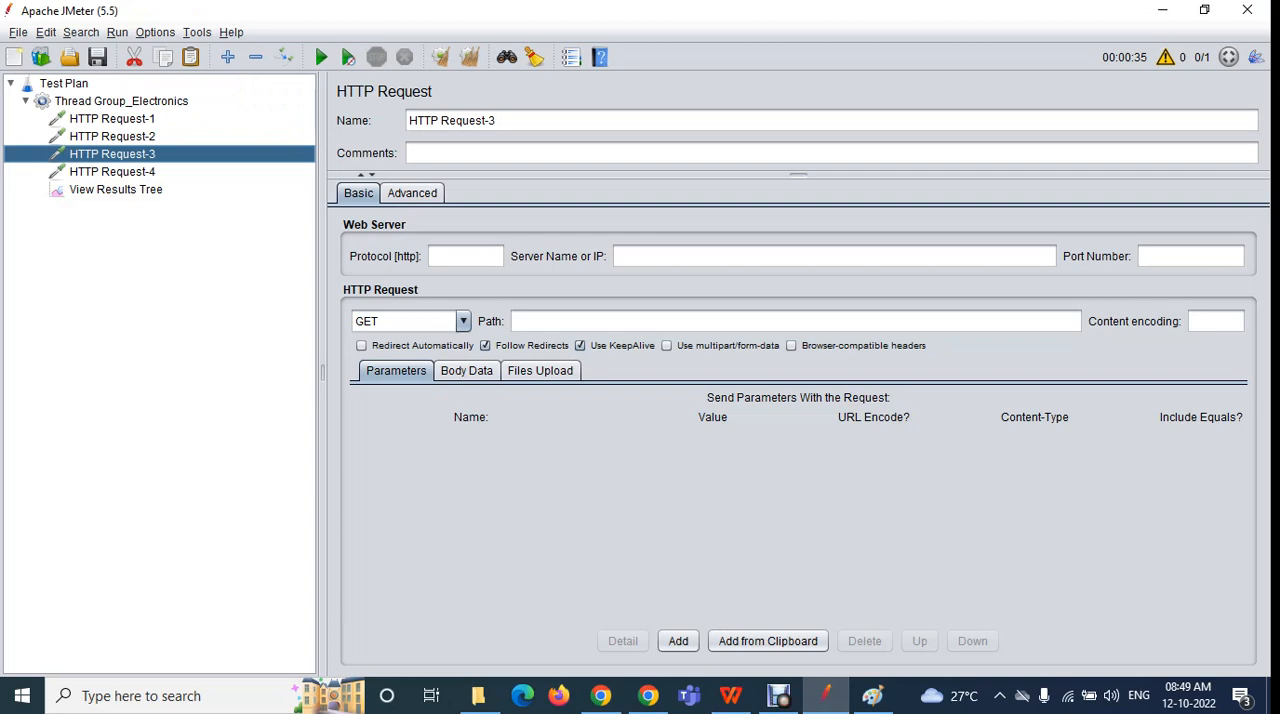
Check the flipkart1.com page in Chrome again and switch back to HTTP Request-3 in JMeter
{"action": "left_click", "coordinate": [601, 696]}
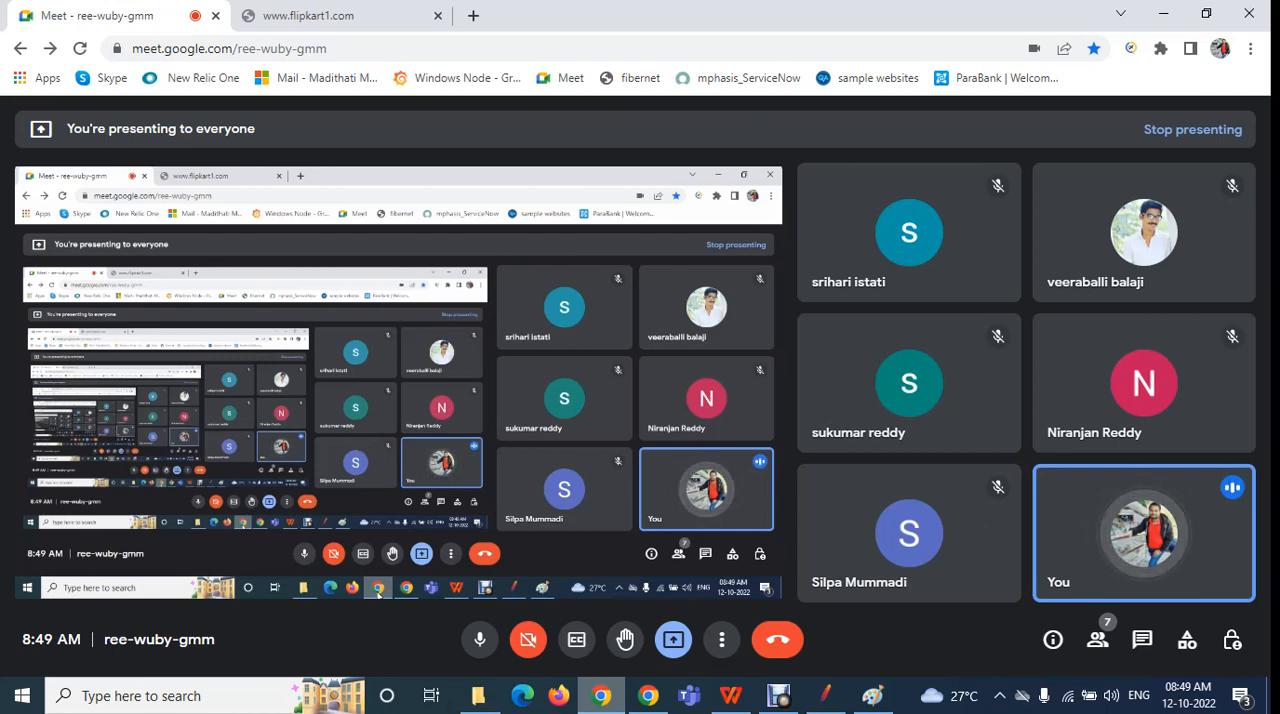
{"action": "left_click", "coordinate": [320, 16]}
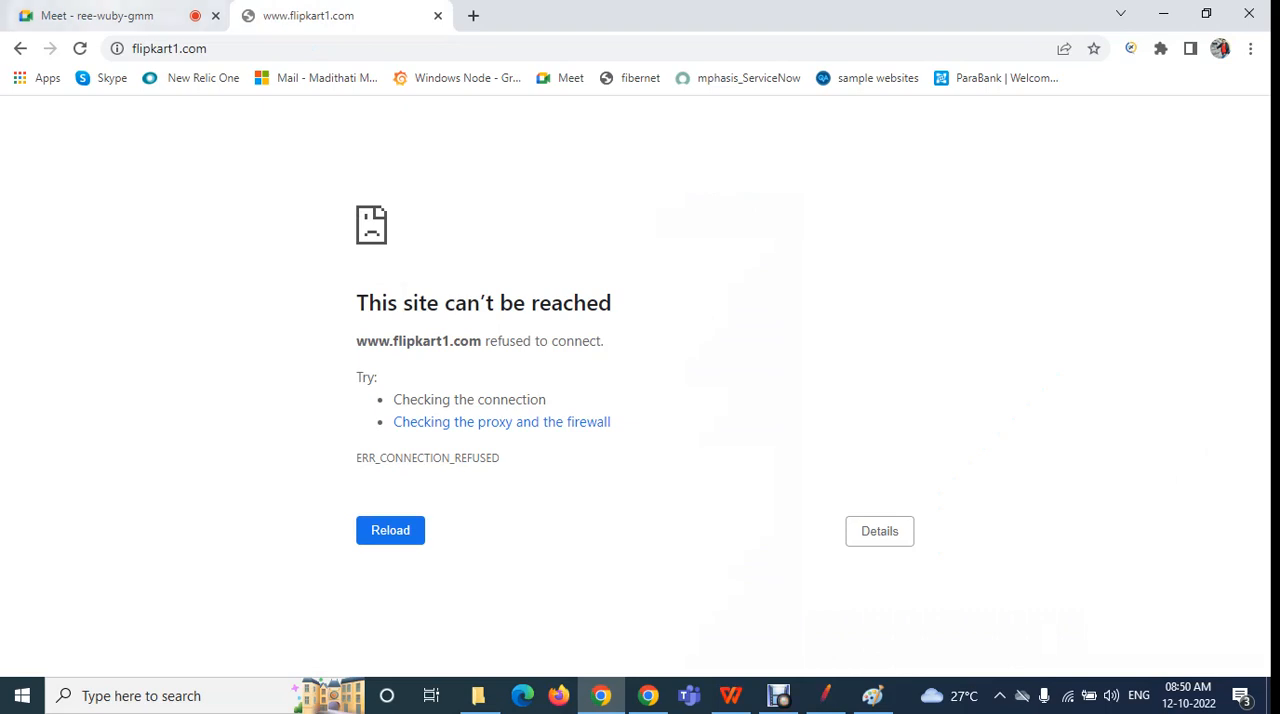
{"action": "left_click", "coordinate": [105, 15]}
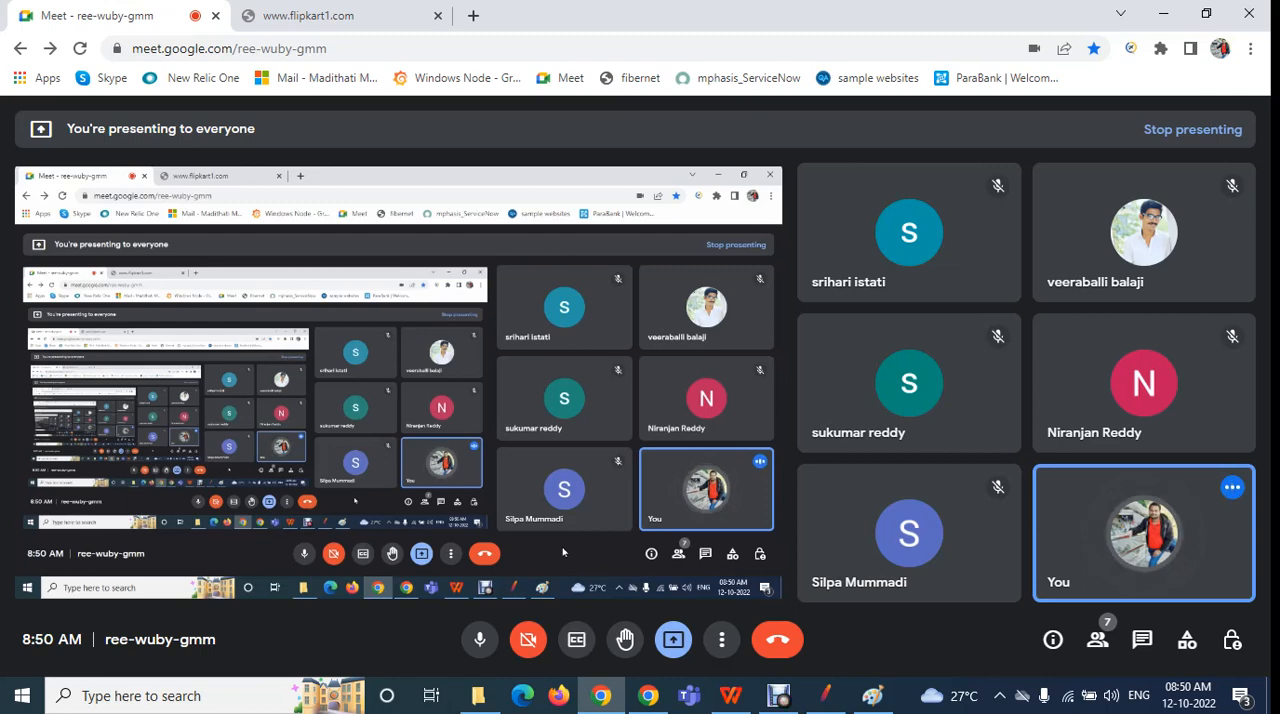
{"action": "left_click", "coordinate": [825, 695]}
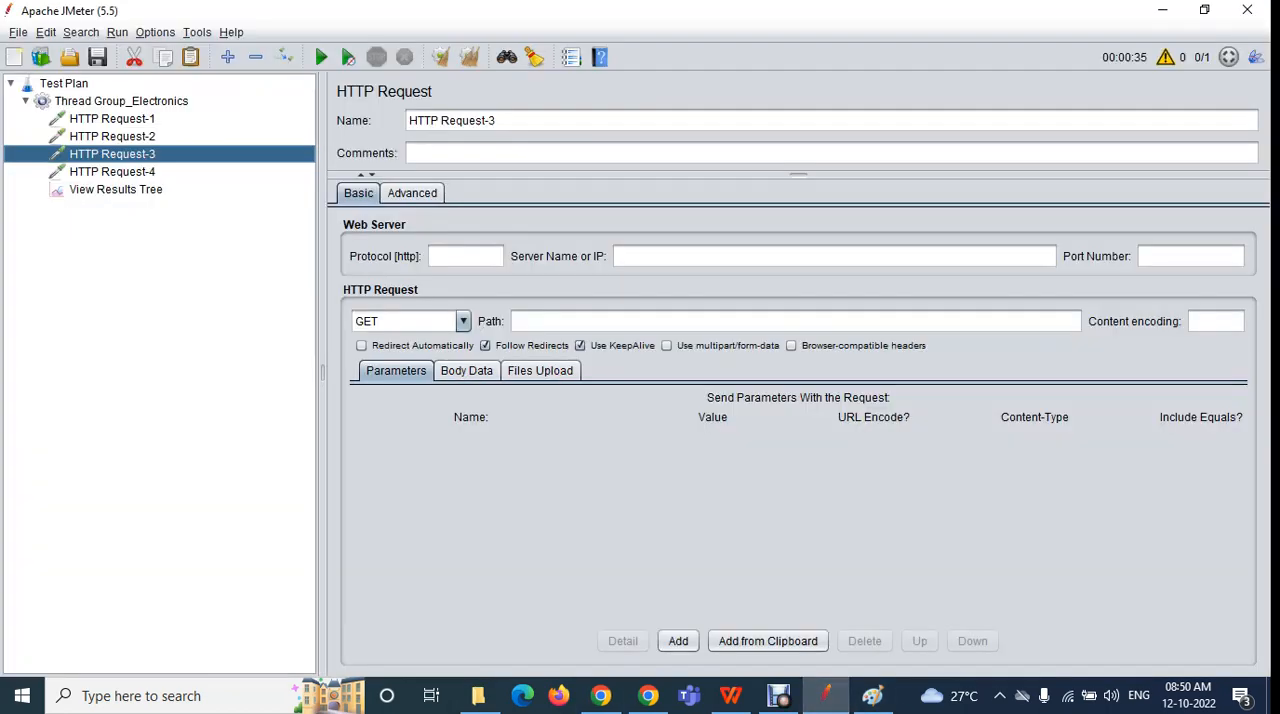
Examine the sampler results of HTTP Request-1 through HTTP Request-4 in the View Results Tree
{"action": "left_click", "coordinate": [112, 119]}
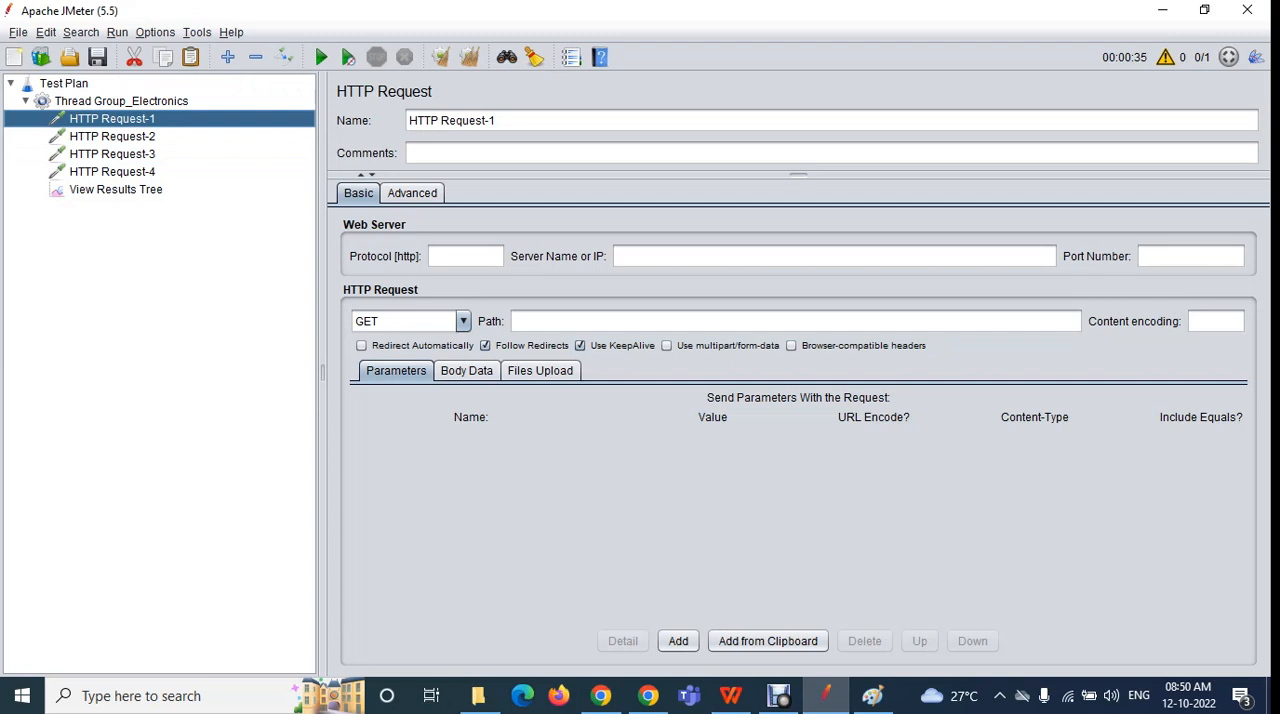
{"action": "left_click", "coordinate": [115, 190]}
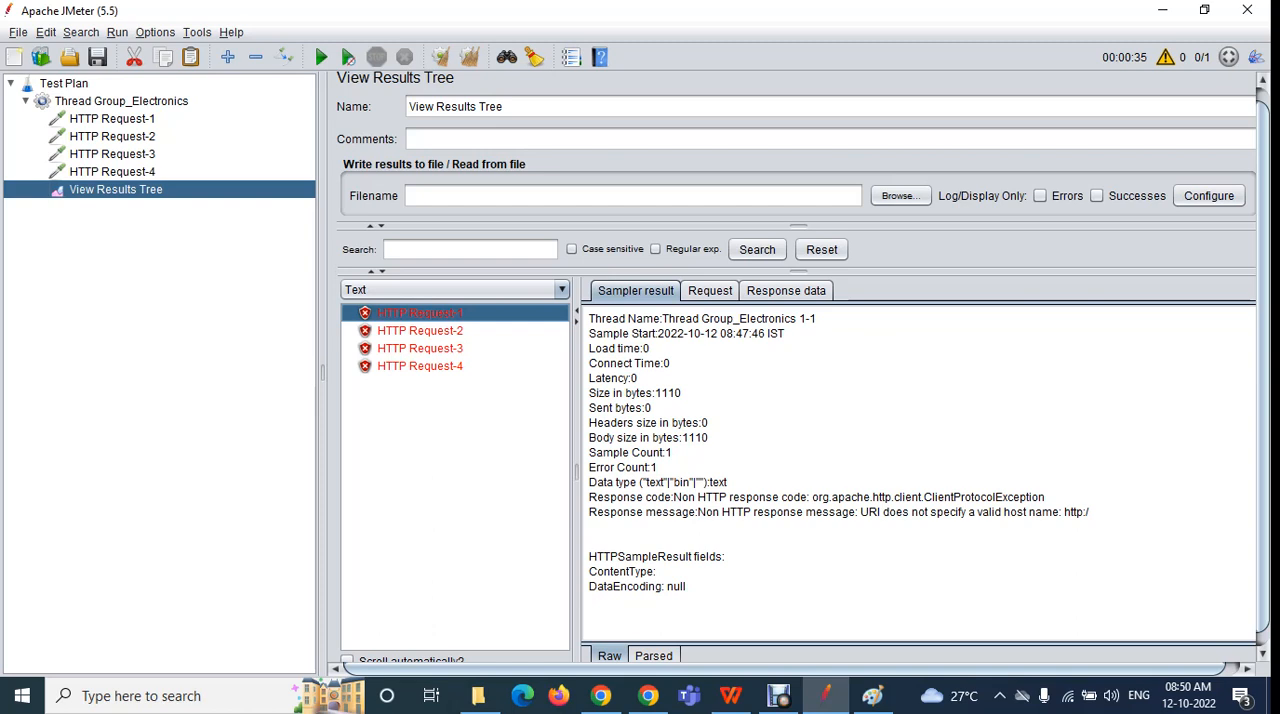
{"action": "left_click", "coordinate": [420, 331]}
{"action": "left_click", "coordinate": [420, 348]}
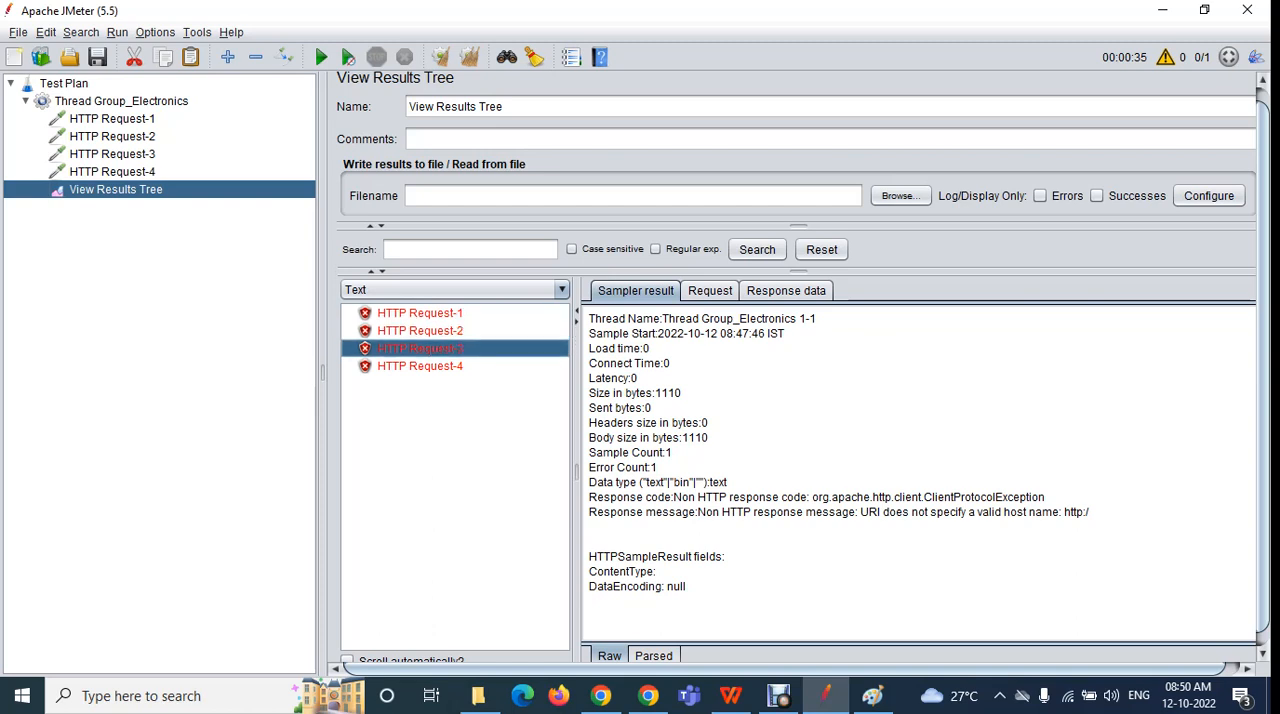
{"action": "left_click", "coordinate": [420, 366]}
{"action": "left_click", "coordinate": [420, 331]}
{"action": "left_click", "coordinate": [420, 348]}
{"action": "left_click", "coordinate": [420, 366]}
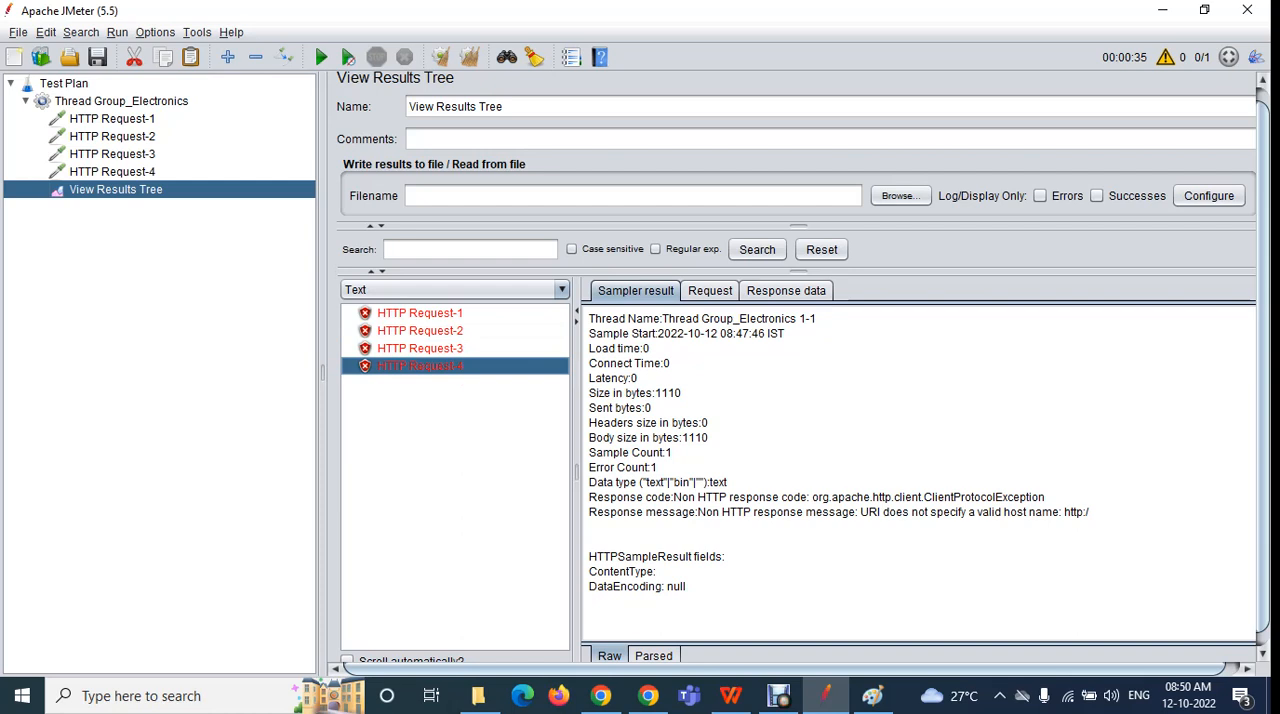
{"action": "left_click", "coordinate": [420, 313]}
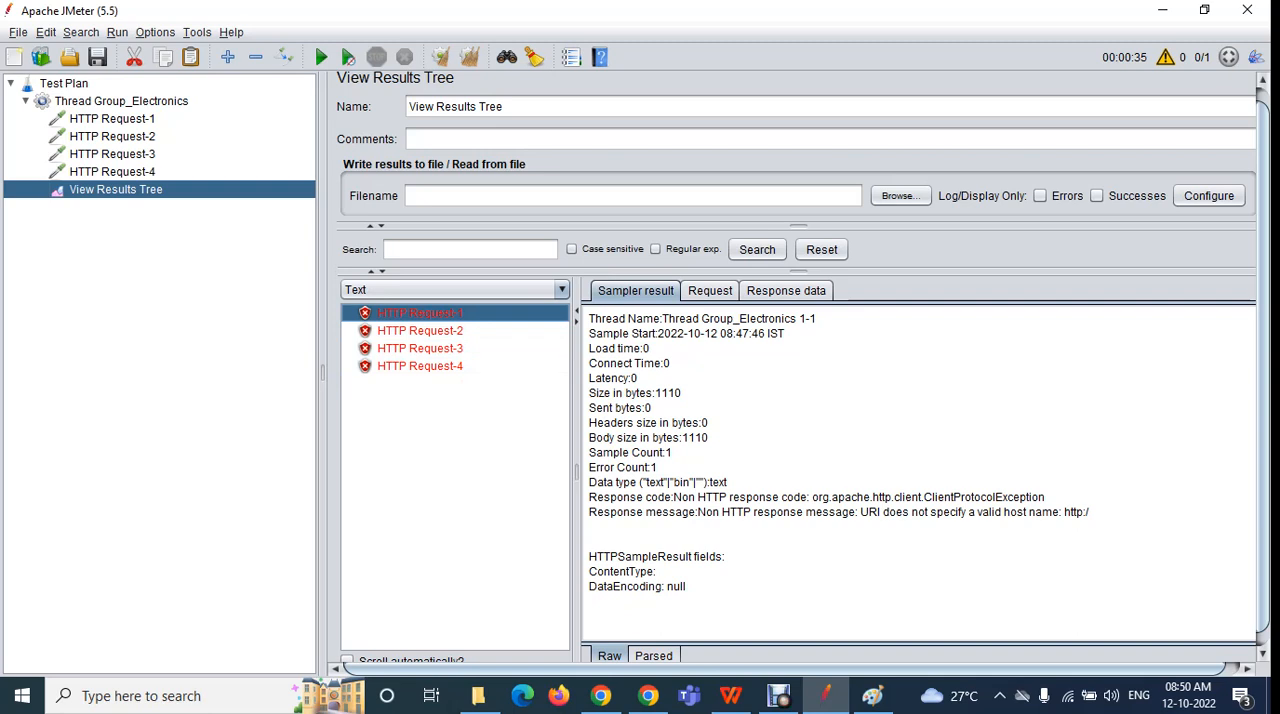
{"action": "left_click", "coordinate": [420, 331]}
{"action": "left_click", "coordinate": [420, 349]}
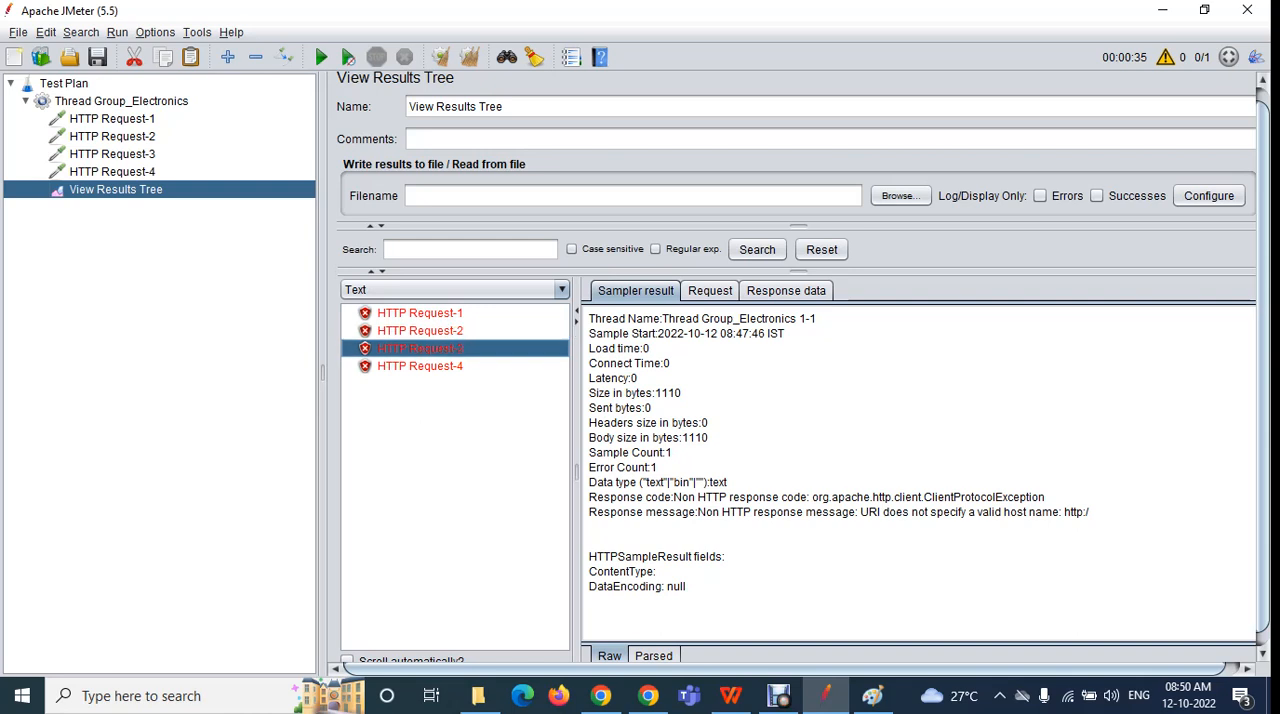
{"action": "left_click", "coordinate": [420, 331]}
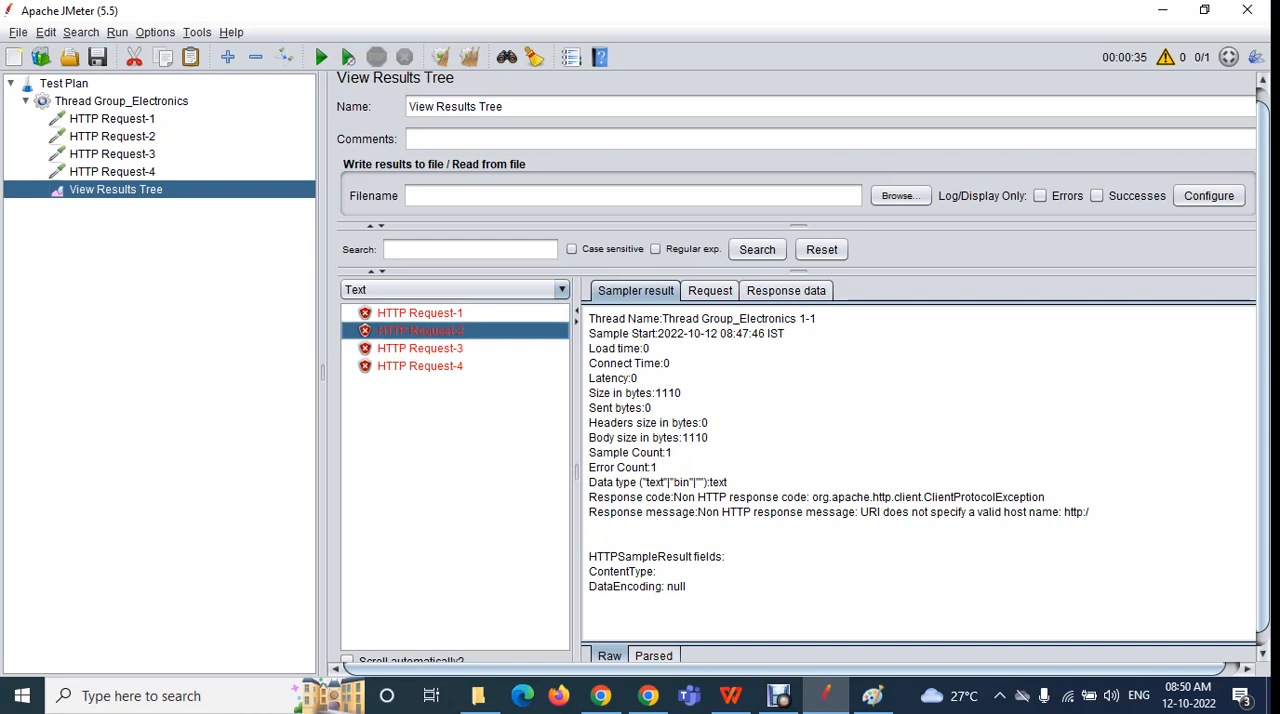
Clear the recorded results from the View Results Tree and open the settings of Thread Group_Electronics
{"action": "left_click", "coordinate": [441, 57]}
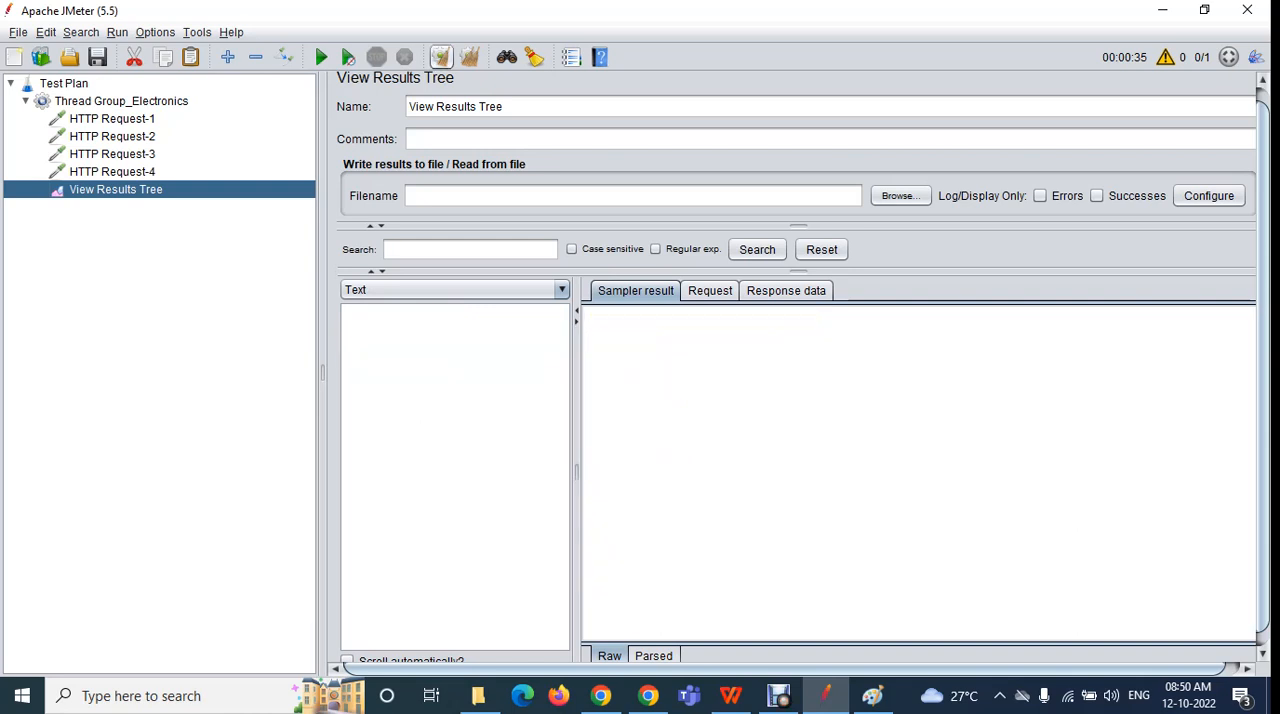
{"action": "left_click", "coordinate": [121, 101]}
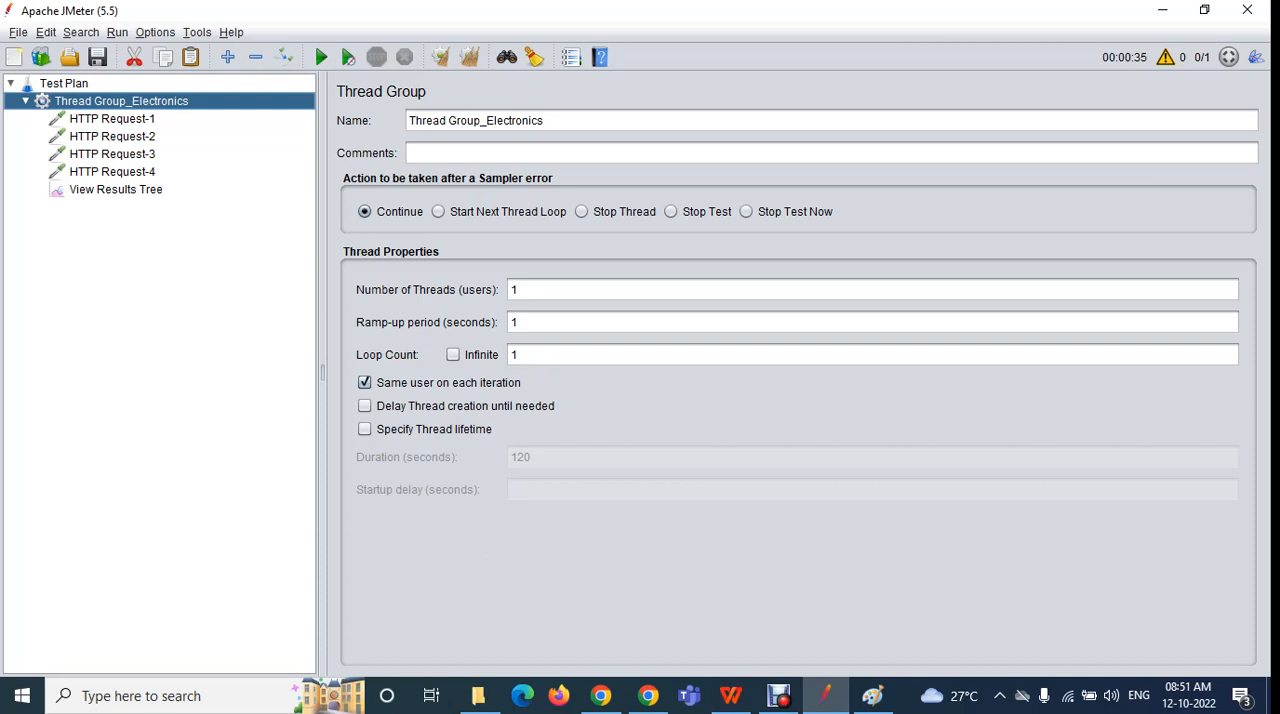
Run the test plan without saving, with Stop Test as the sampler-error action, and inspect HTTP Request-1's sampler result
{"action": "left_click", "coordinate": [671, 212]}
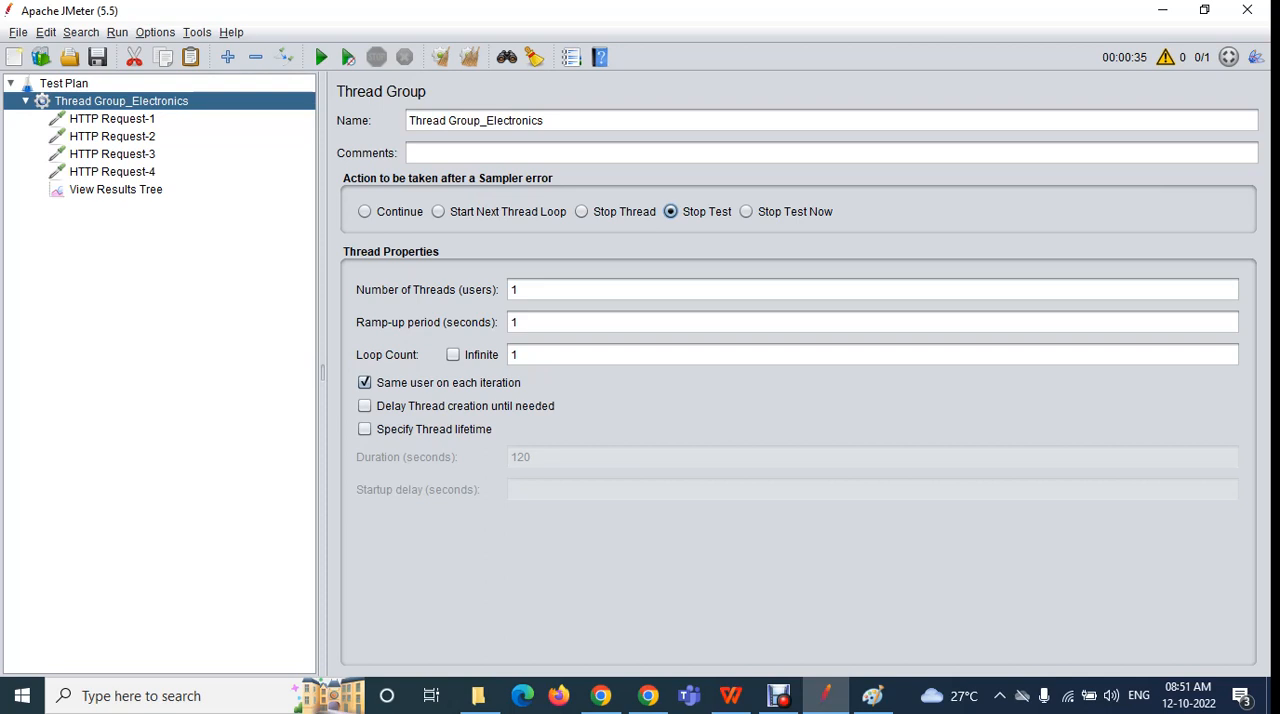
{"action": "left_click", "coordinate": [116, 190]}
{"action": "left_click", "coordinate": [320, 57]}
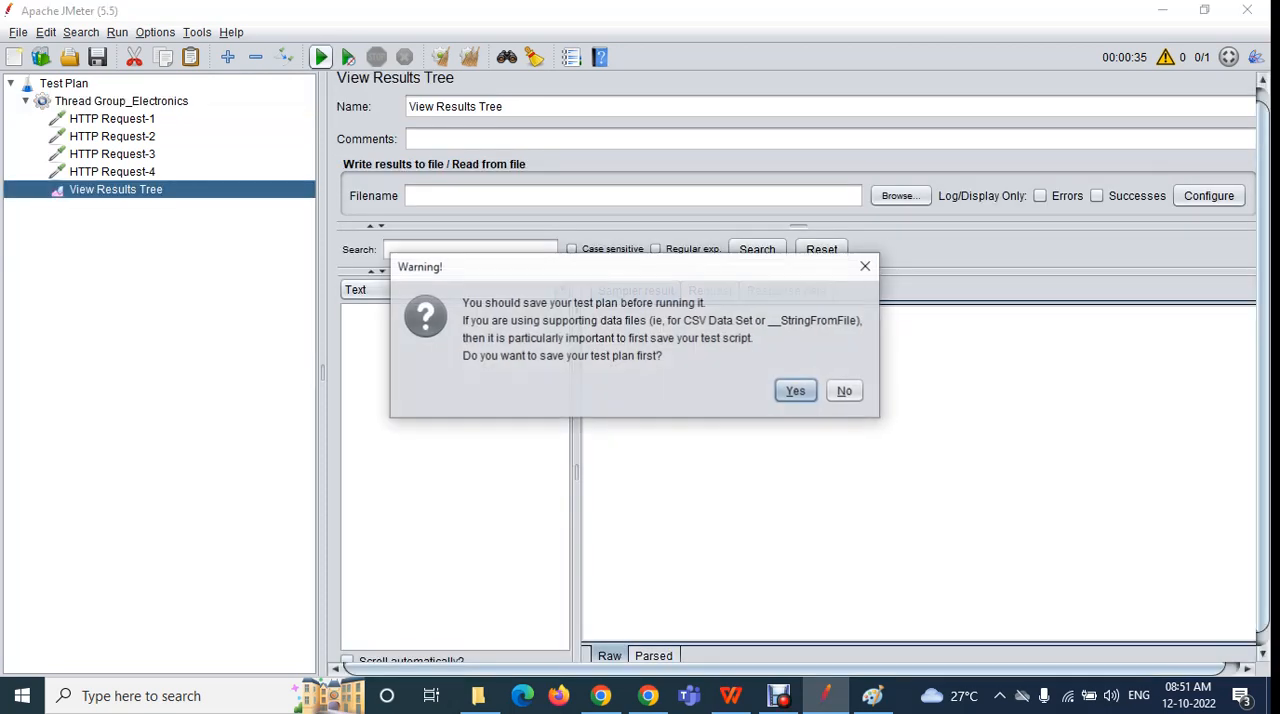
{"action": "left_click", "coordinate": [845, 391]}
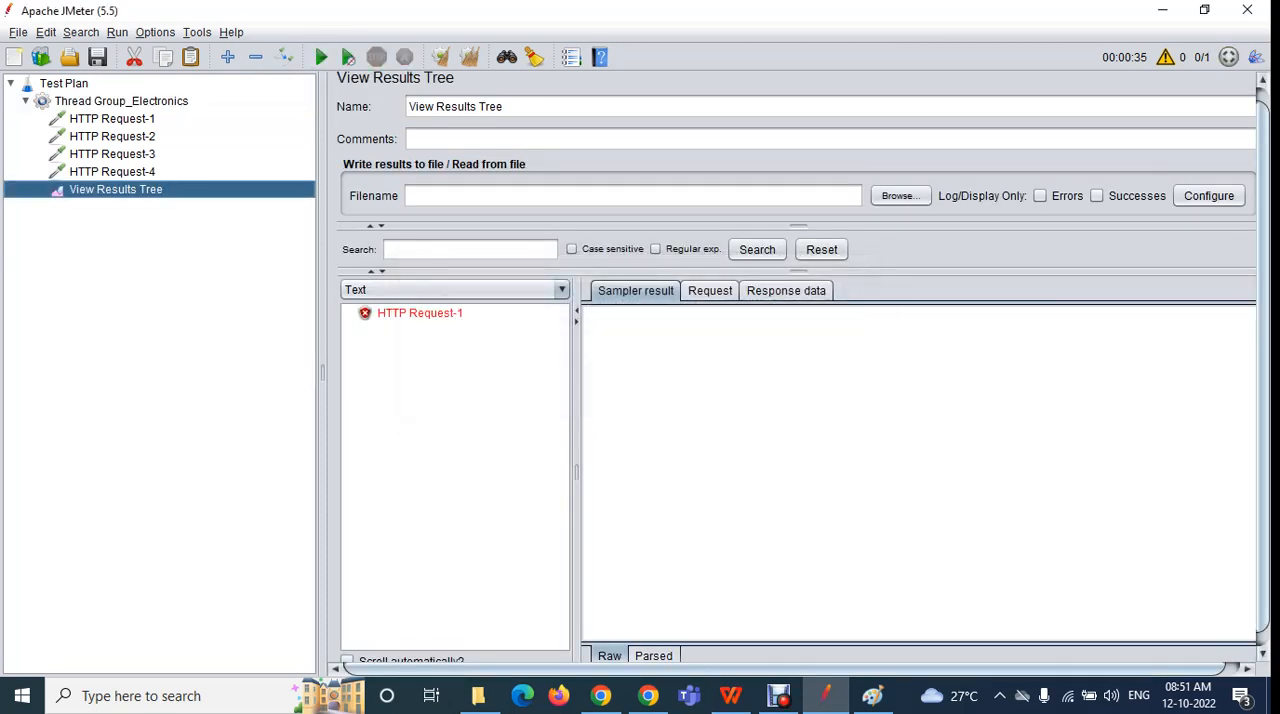
{"action": "left_click", "coordinate": [420, 313]}
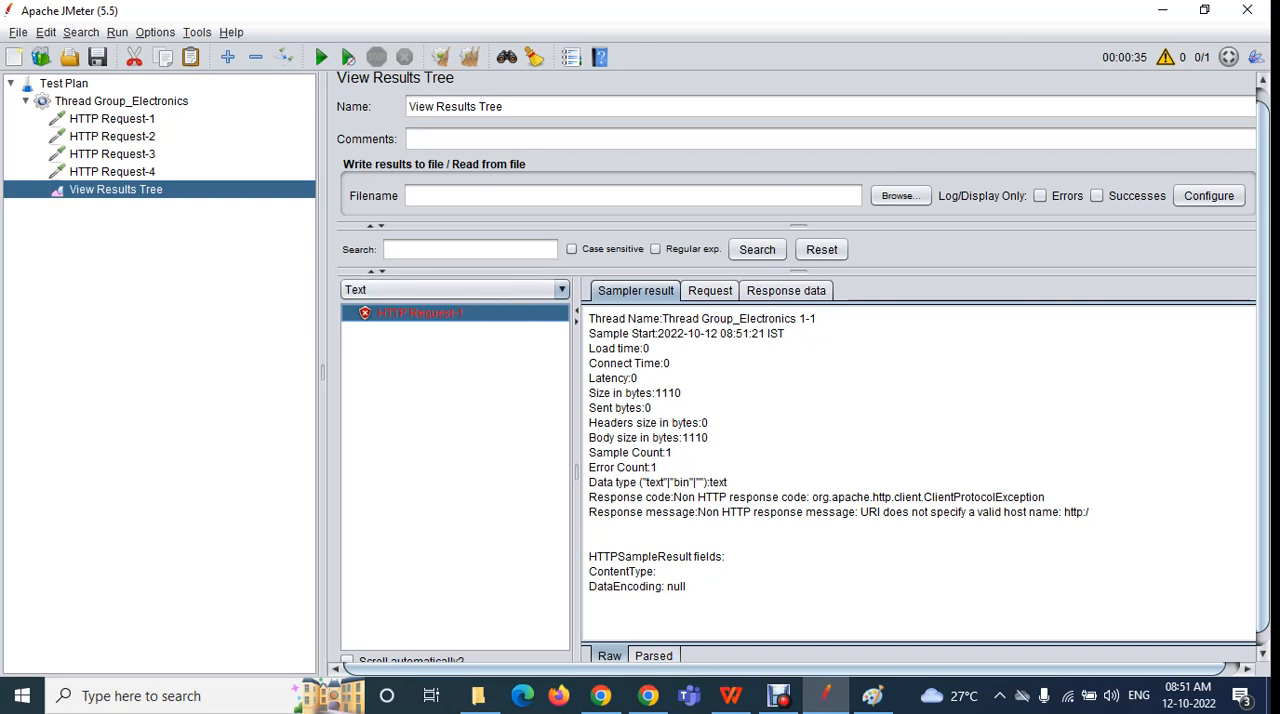
{"action": "left_click", "coordinate": [121, 101]}
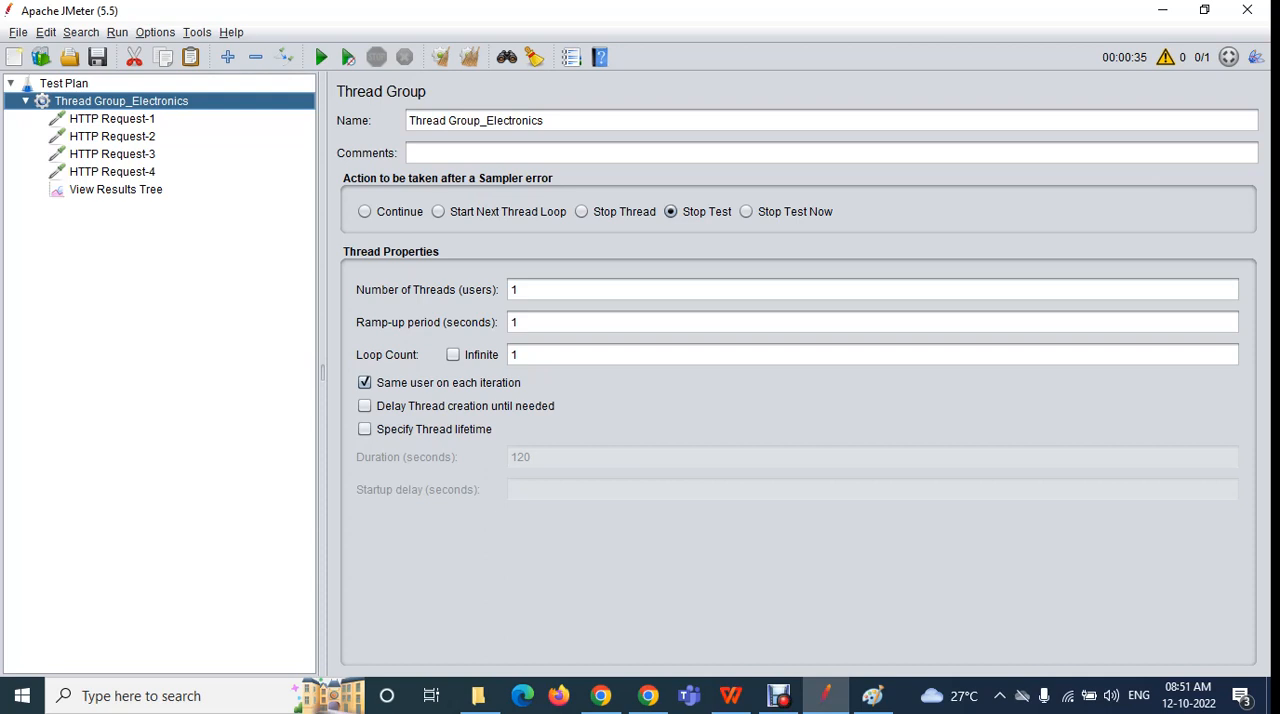
{"action": "left_click", "coordinate": [115, 190]}
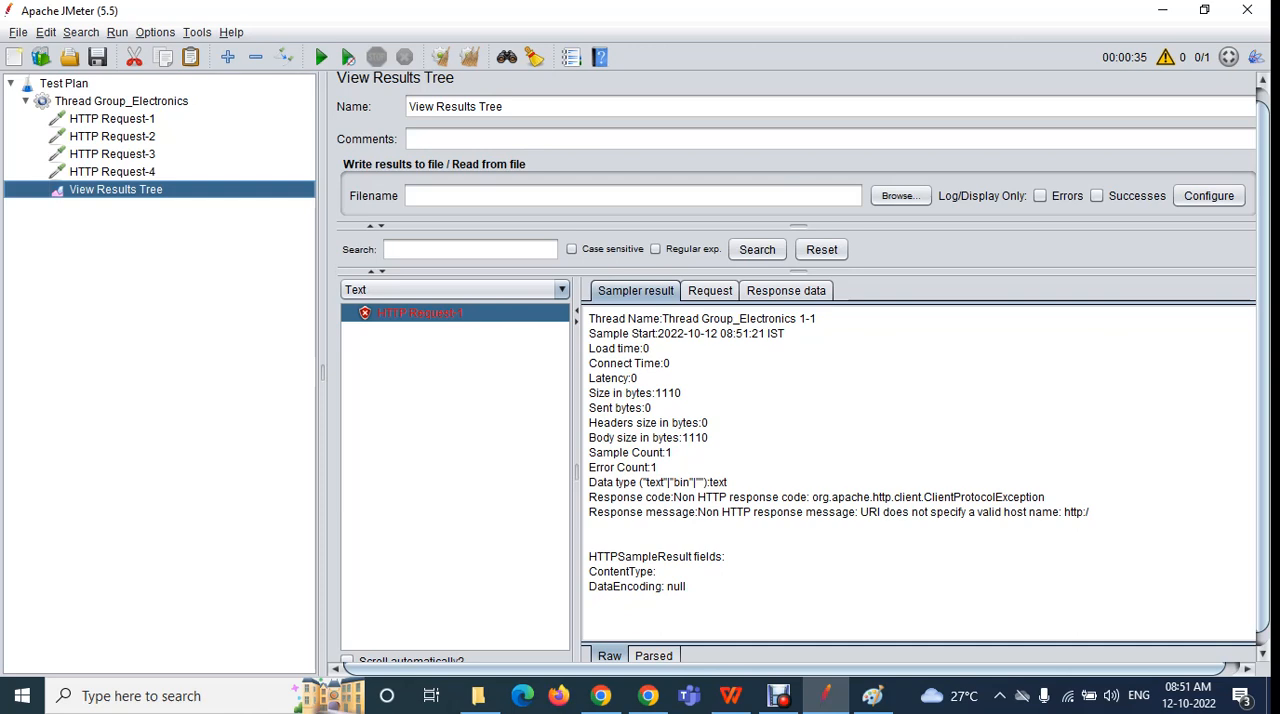
Set the sampler-error action to Continue, rerun the unsaved test plan with cleared results, and compare the results with the thread group settings
{"action": "left_click", "coordinate": [121, 101]}
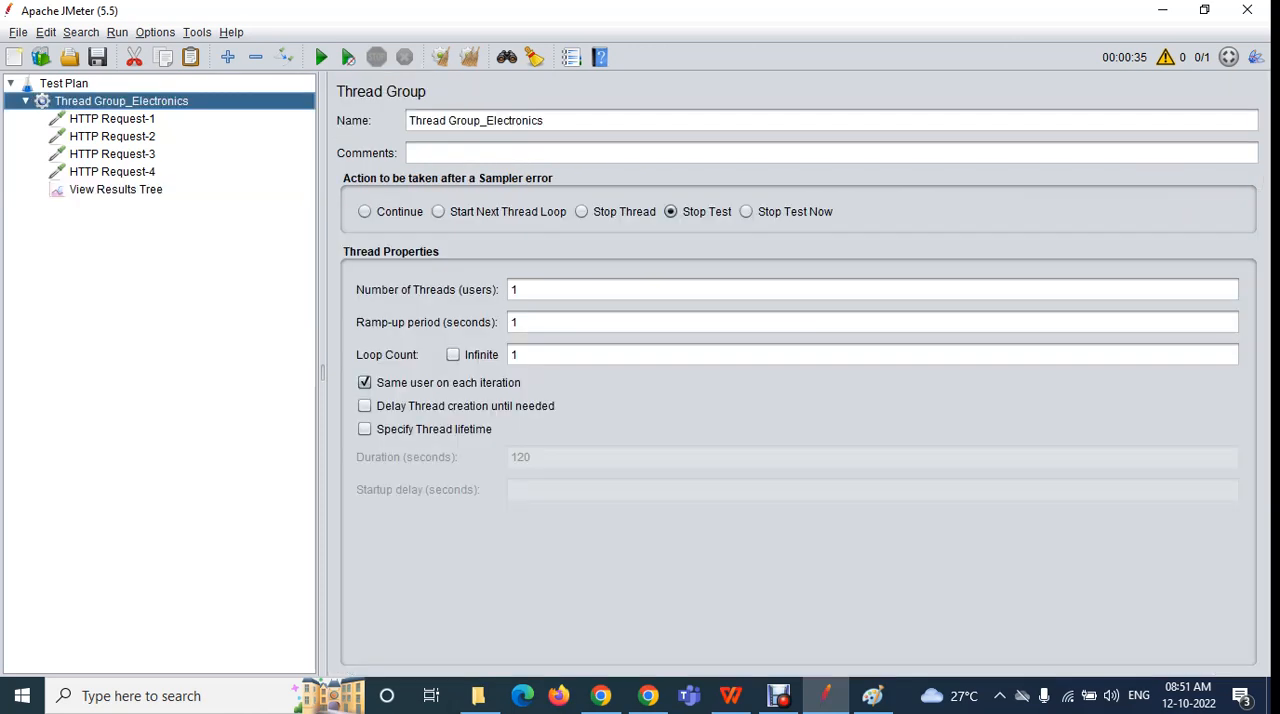
{"action": "left_click", "coordinate": [365, 212]}
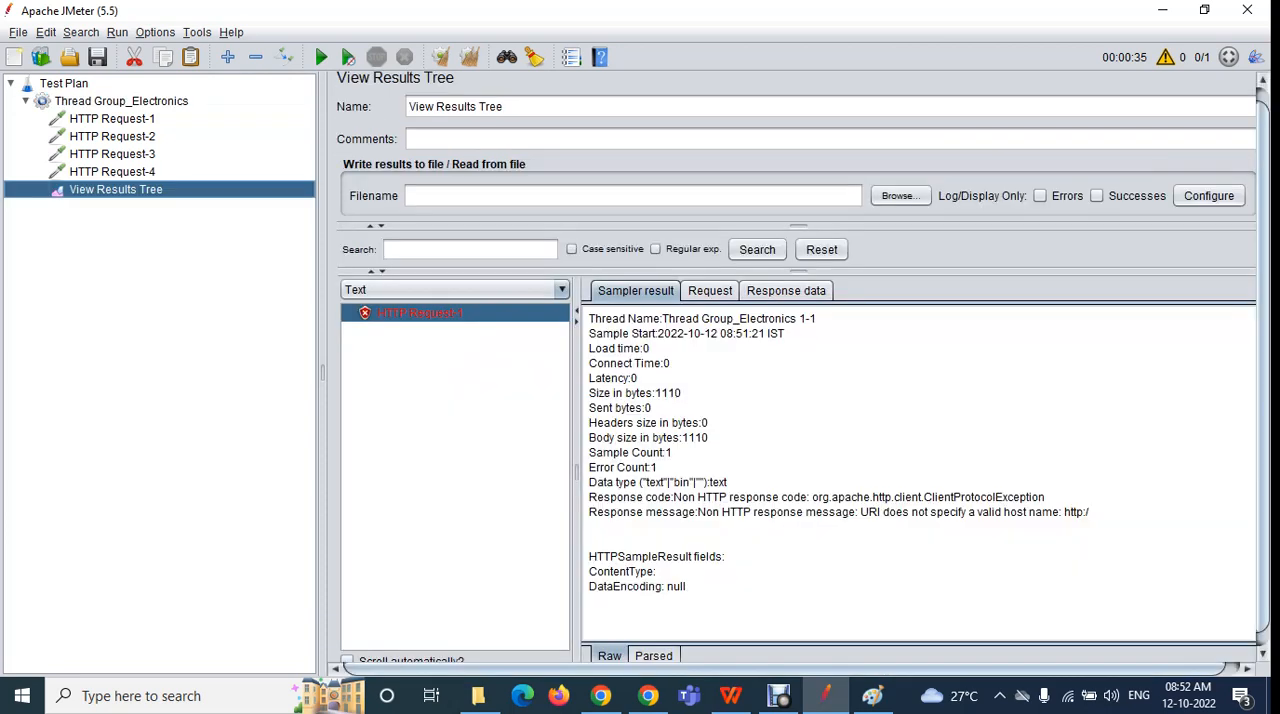
{"action": "left_click", "coordinate": [115, 189]}
{"action": "left_click", "coordinate": [440, 57]}
{"action": "left_click", "coordinate": [321, 57]}
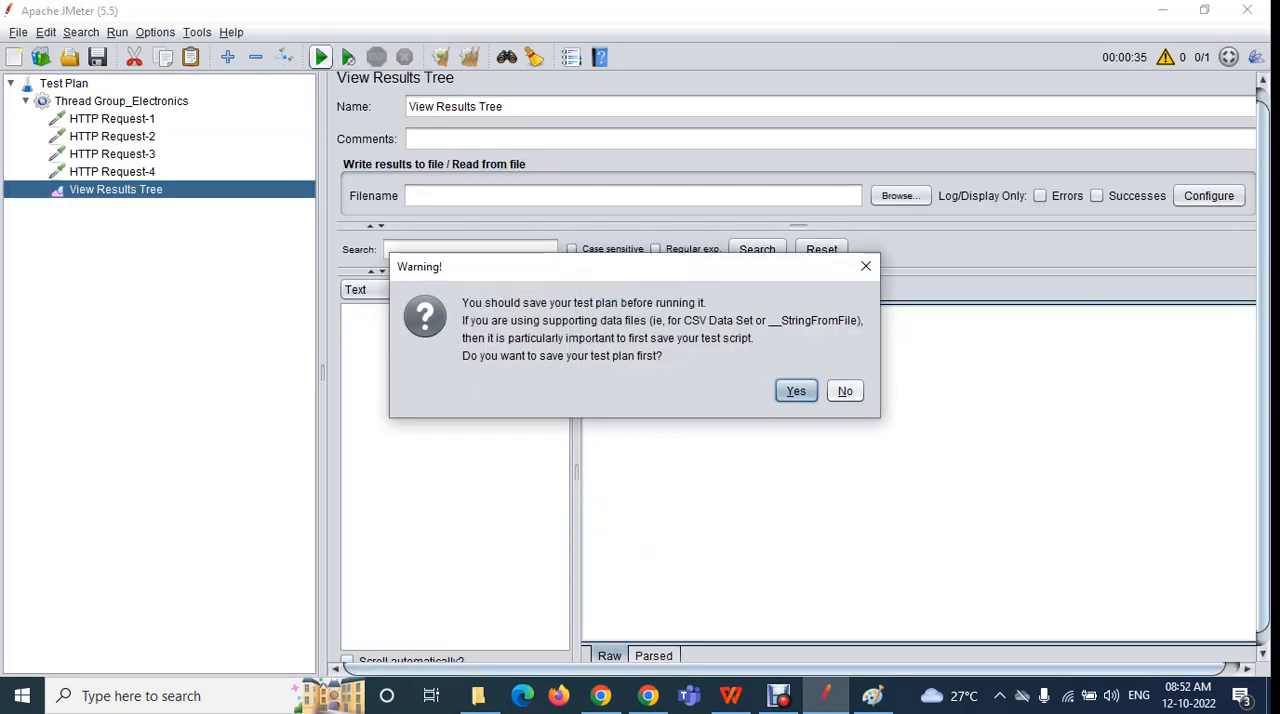
{"action": "left_click", "coordinate": [845, 391]}
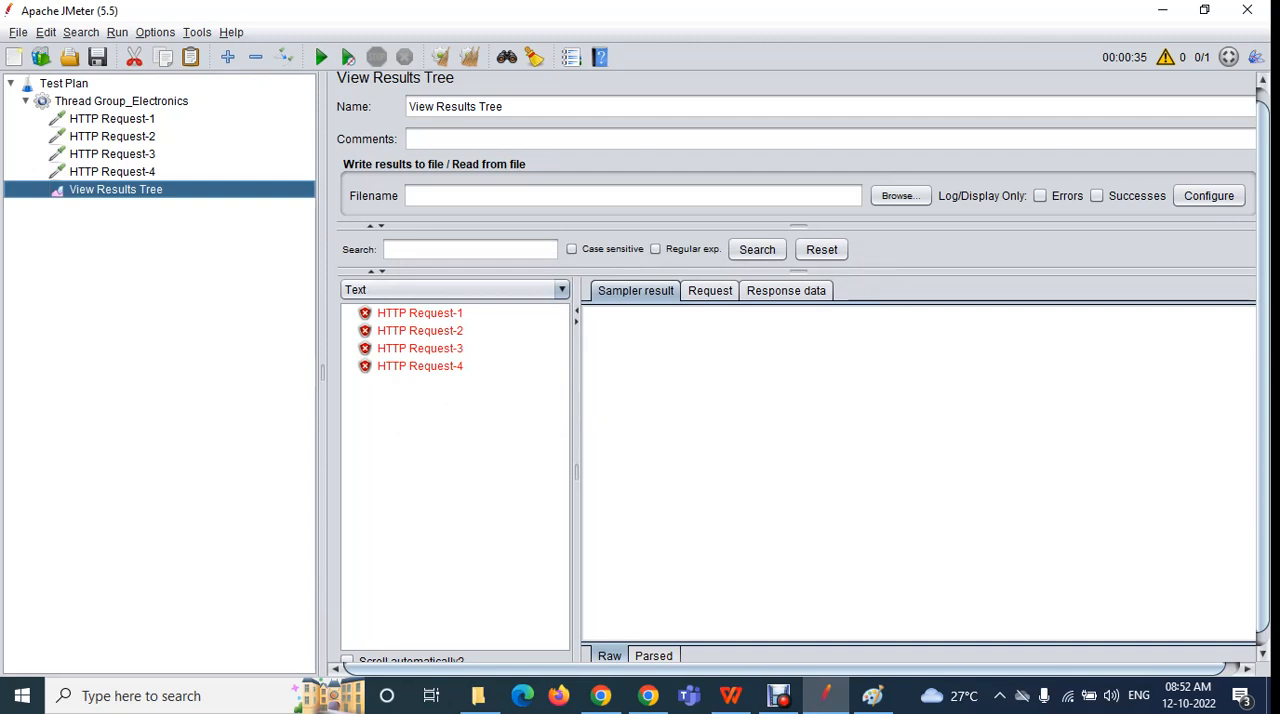
{"action": "left_click", "coordinate": [112, 119]}
{"action": "left_click", "coordinate": [121, 101]}
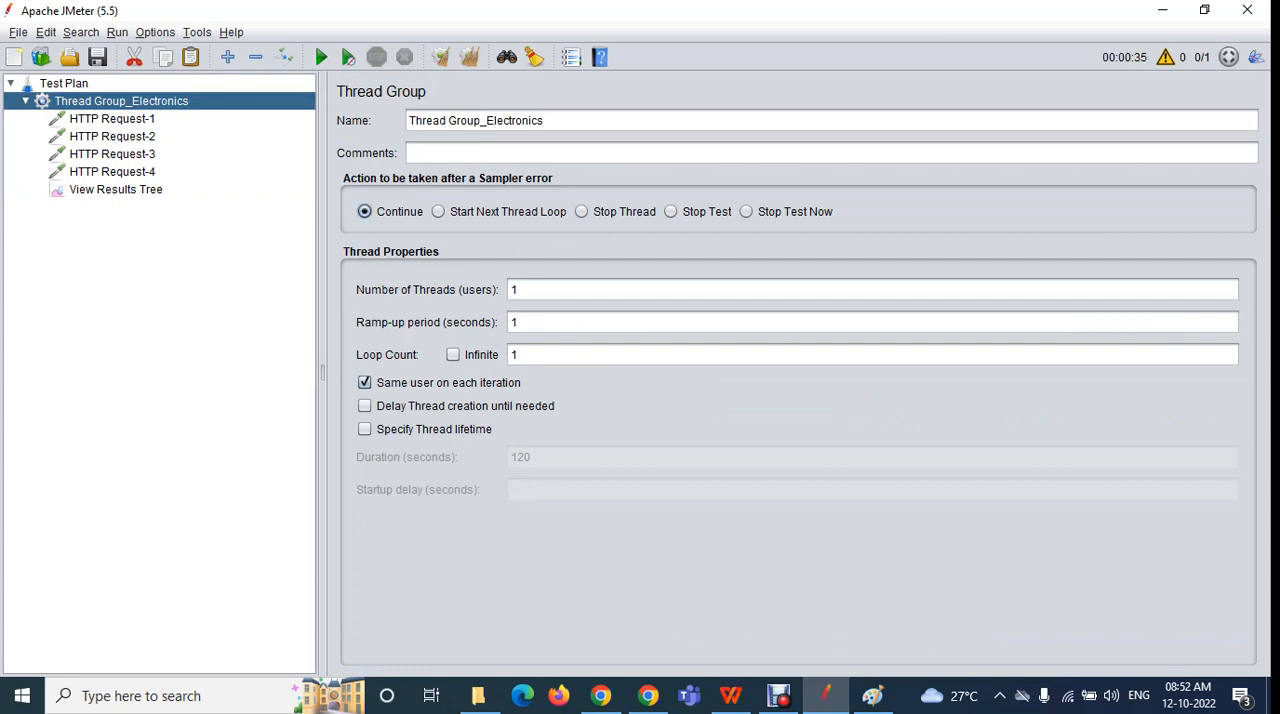
{"action": "left_click", "coordinate": [115, 190]}
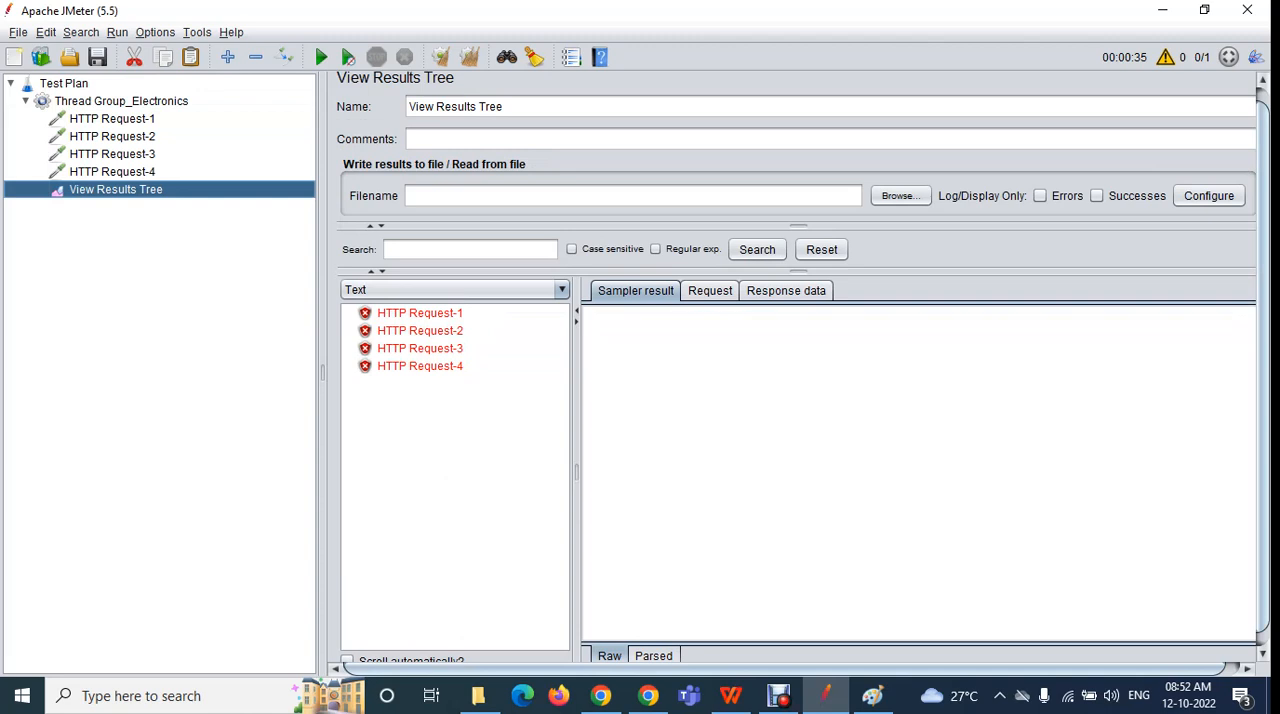
Clear the results, rerun the unsaved test plan with the sampler-error action set to Stop Test, and view HTTP Request-1's result
{"action": "left_click", "coordinate": [469, 57]}
{"action": "left_click", "coordinate": [121, 101]}
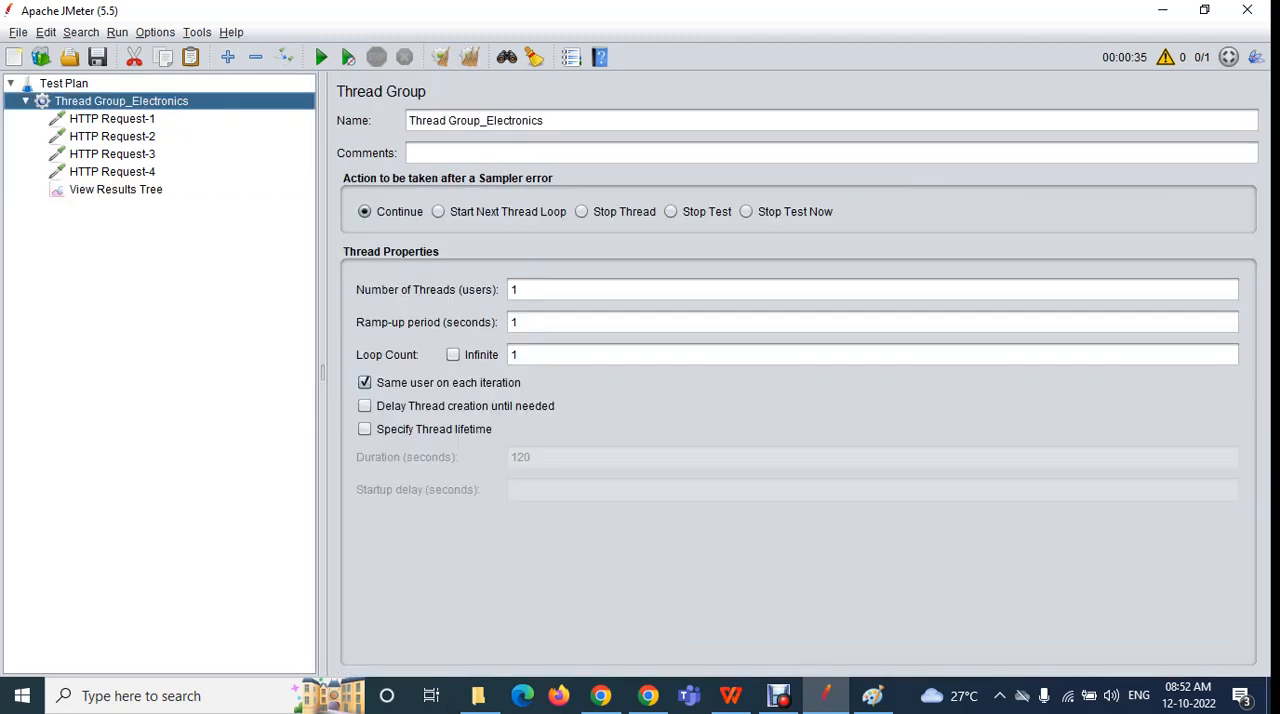
{"action": "left_click", "coordinate": [671, 212]}
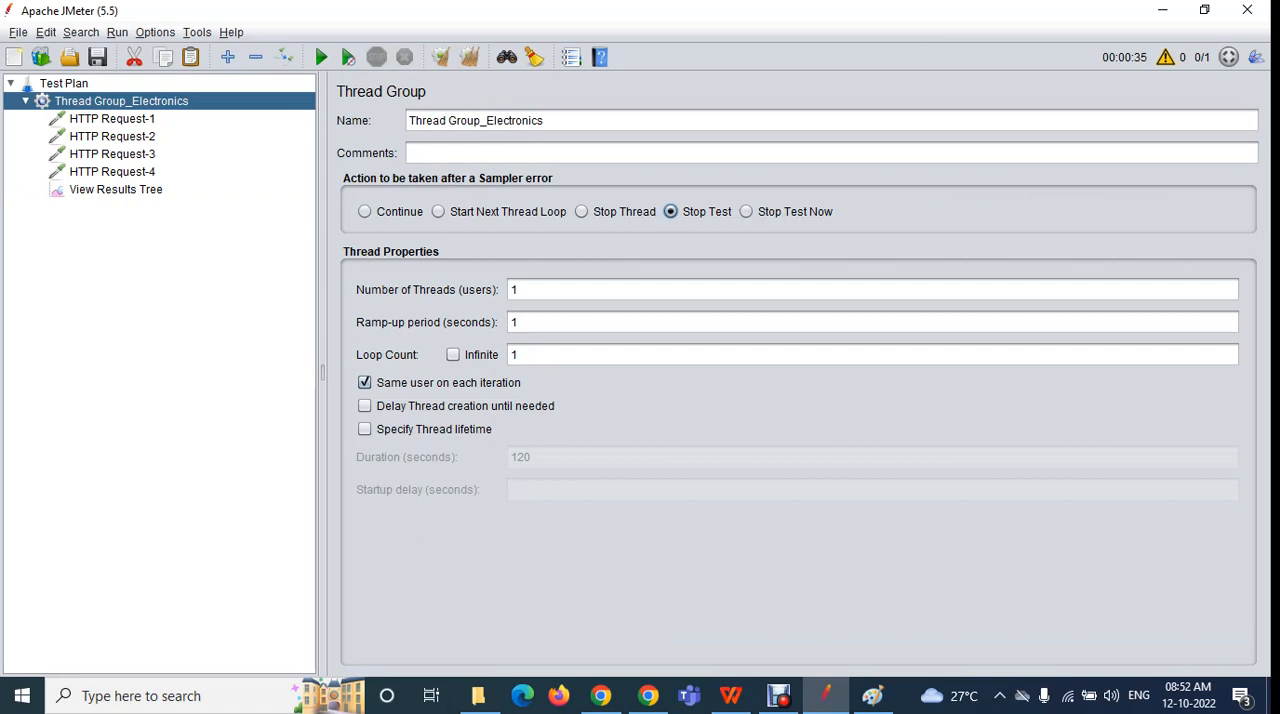
{"action": "left_click", "coordinate": [116, 190]}
{"action": "left_click", "coordinate": [320, 57]}
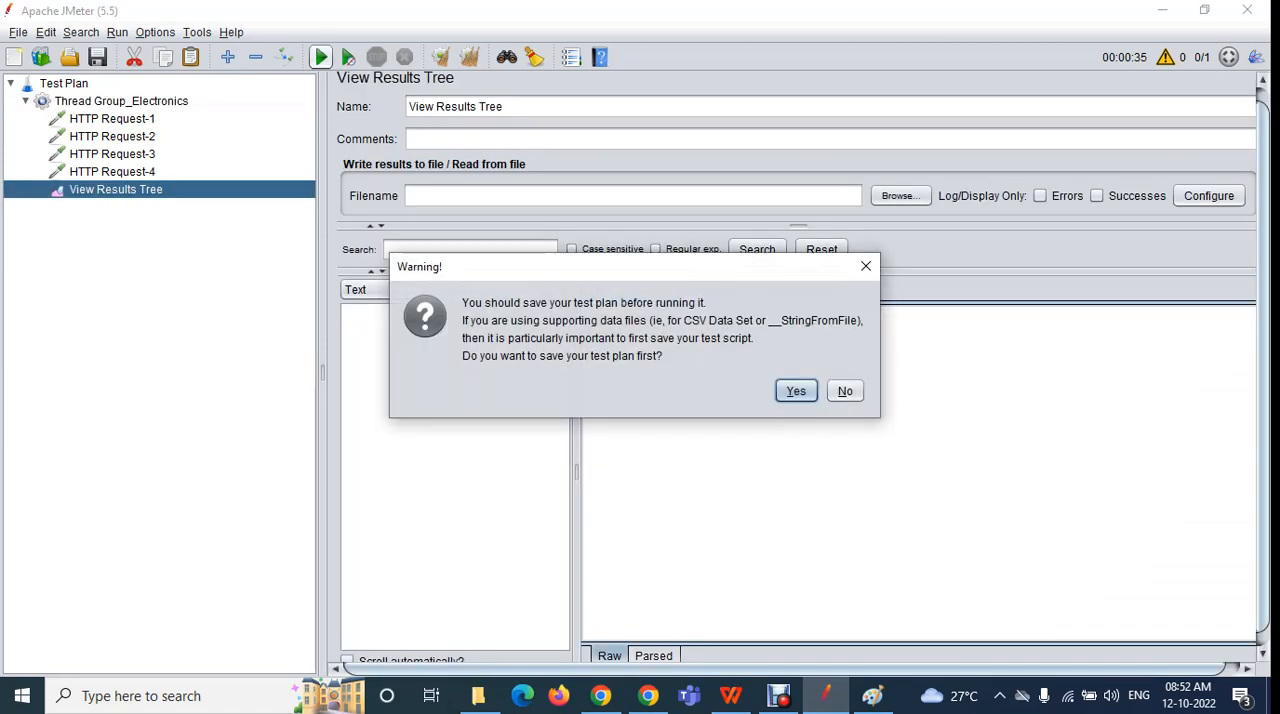
{"action": "left_click", "coordinate": [845, 391]}
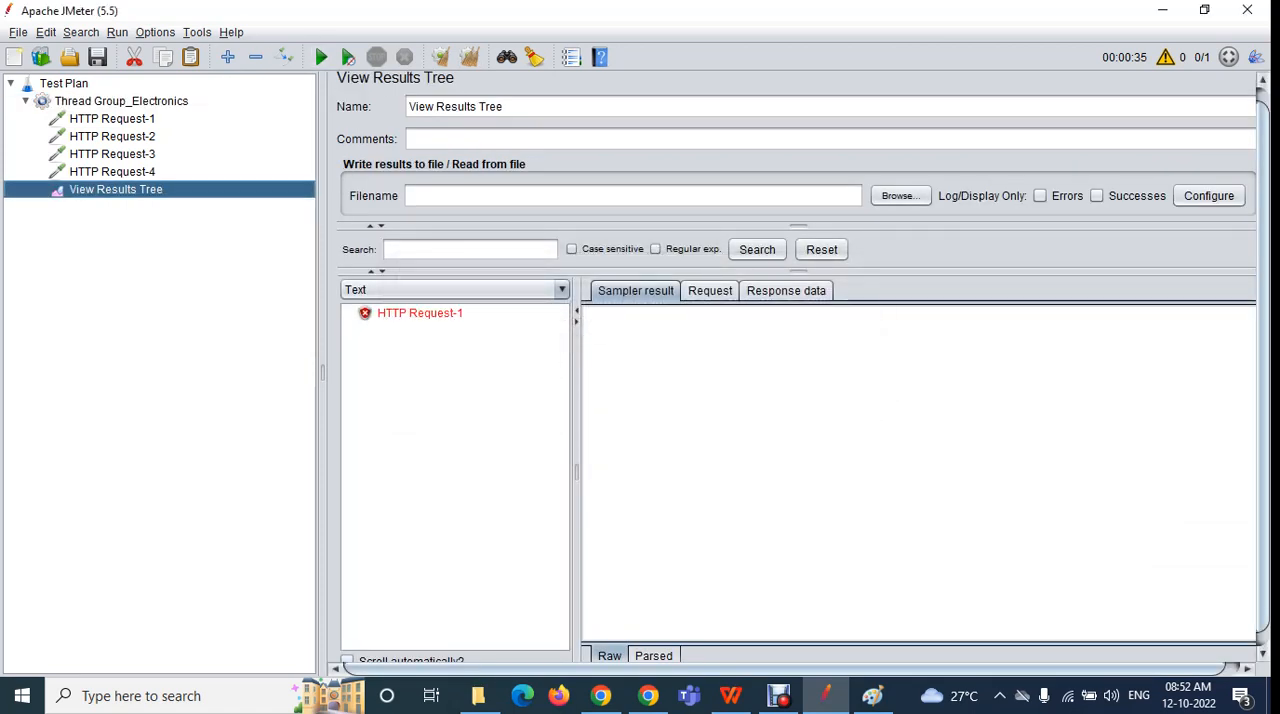
{"action": "left_click", "coordinate": [420, 313]}
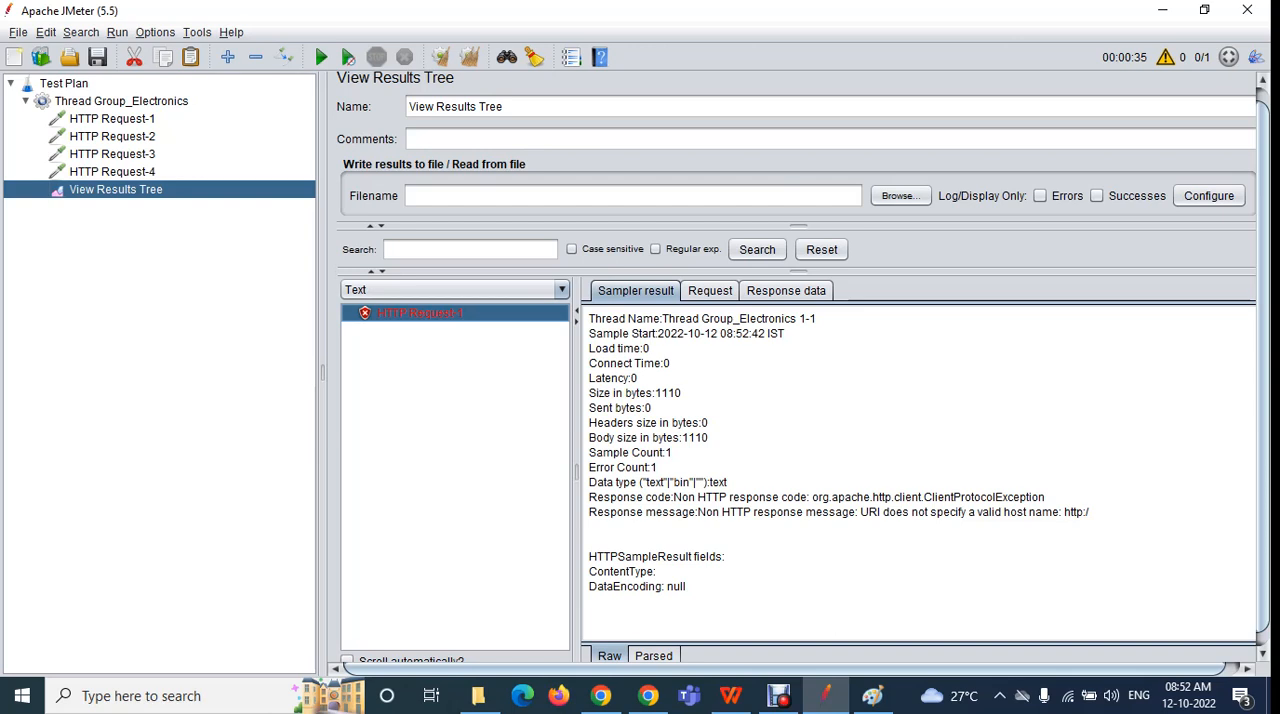
Set the thread group's sampler-error action to Stop Test Now and rerun the test plan with cleared results, without saving
{"action": "left_click", "coordinate": [121, 101]}
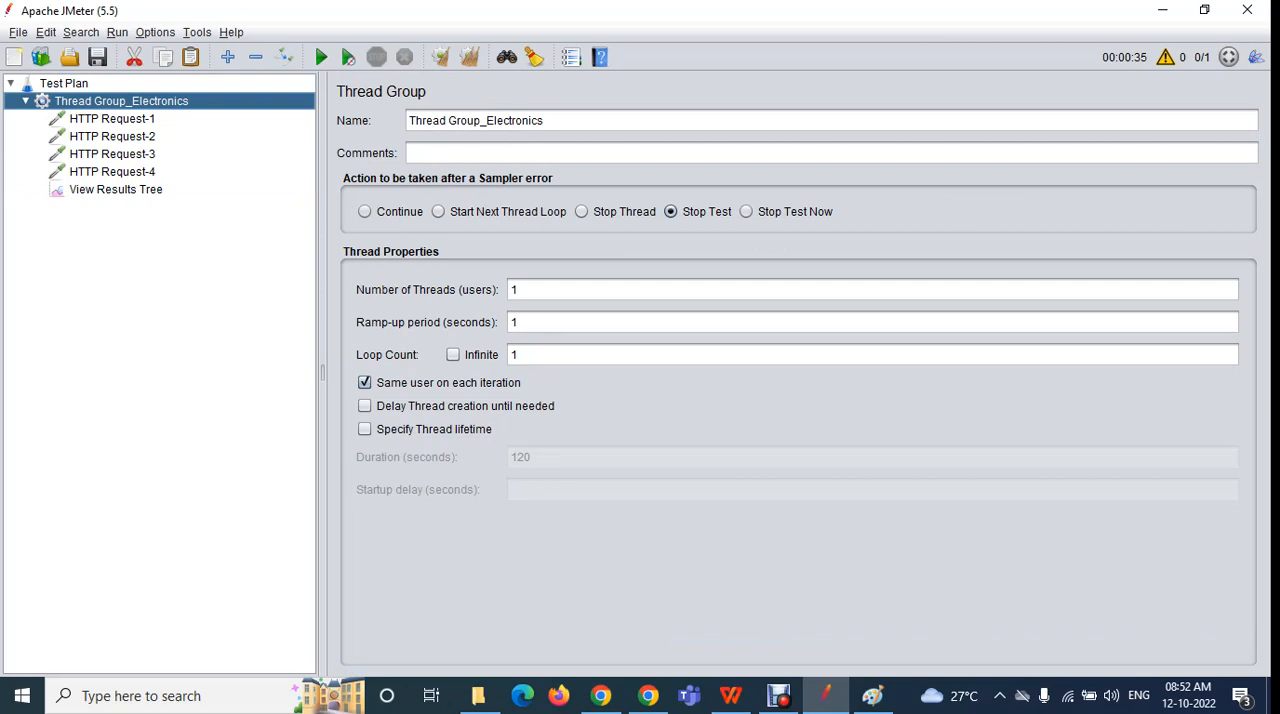
{"action": "left_click", "coordinate": [746, 212]}
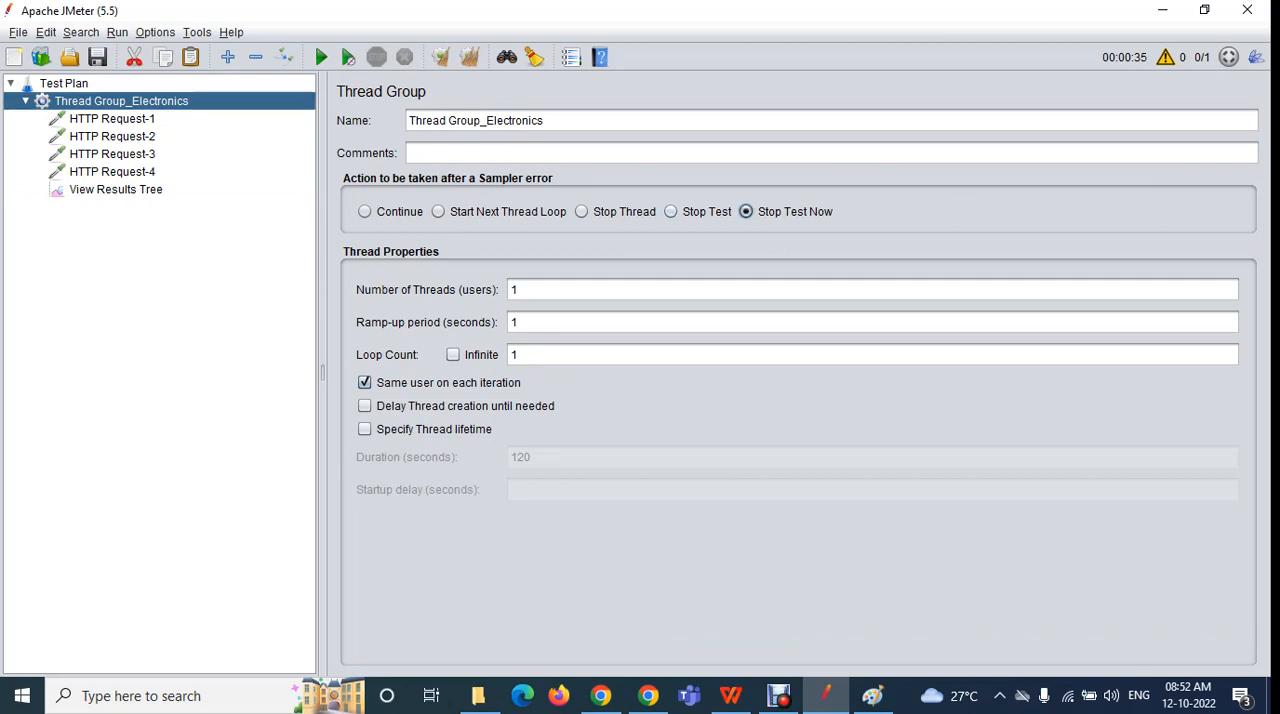
{"action": "left_click", "coordinate": [670, 211]}
{"action": "left_click", "coordinate": [746, 211]}
{"action": "left_click", "coordinate": [115, 189]}
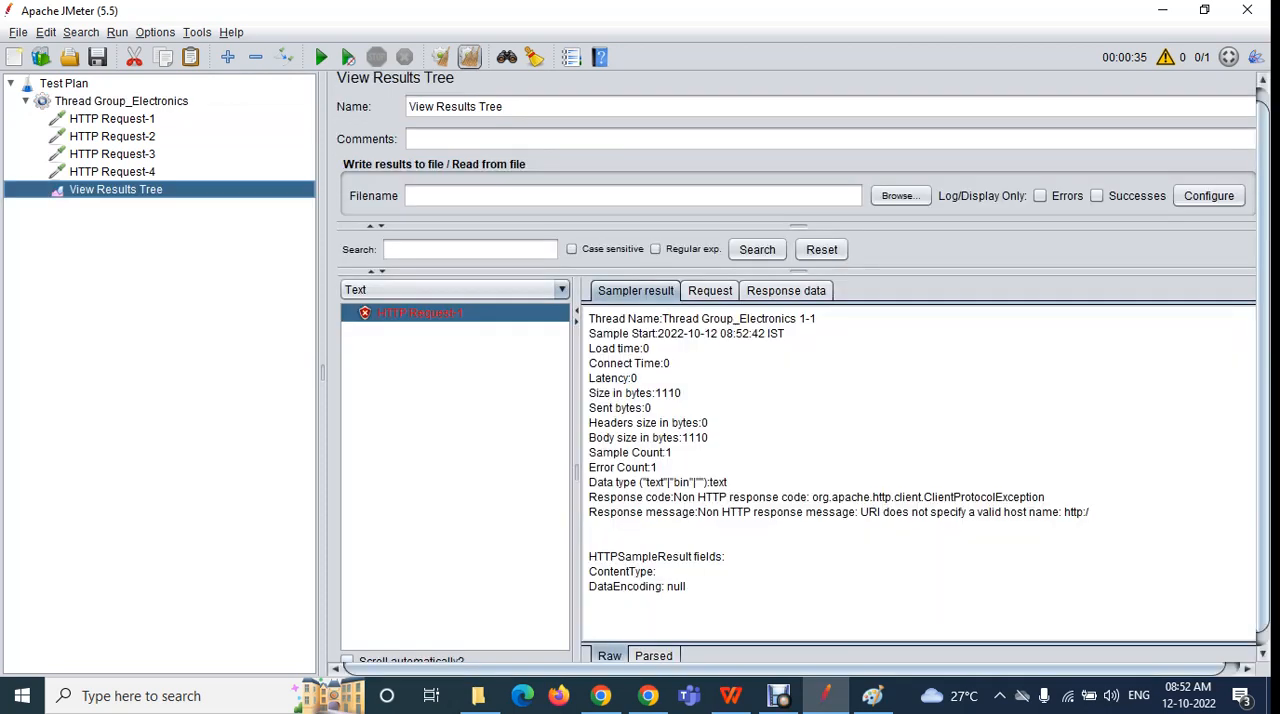
{"action": "left_click", "coordinate": [469, 57]}
{"action": "left_click", "coordinate": [321, 57]}
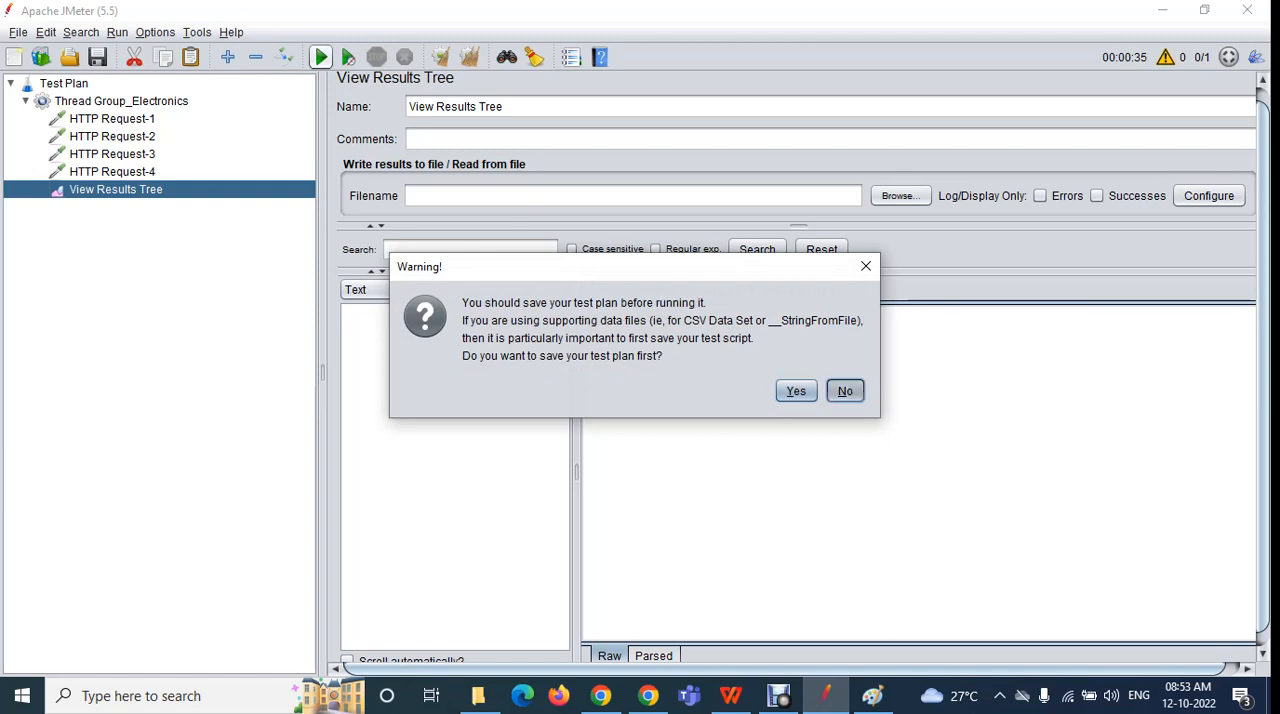
{"action": "left_click", "coordinate": [844, 390]}
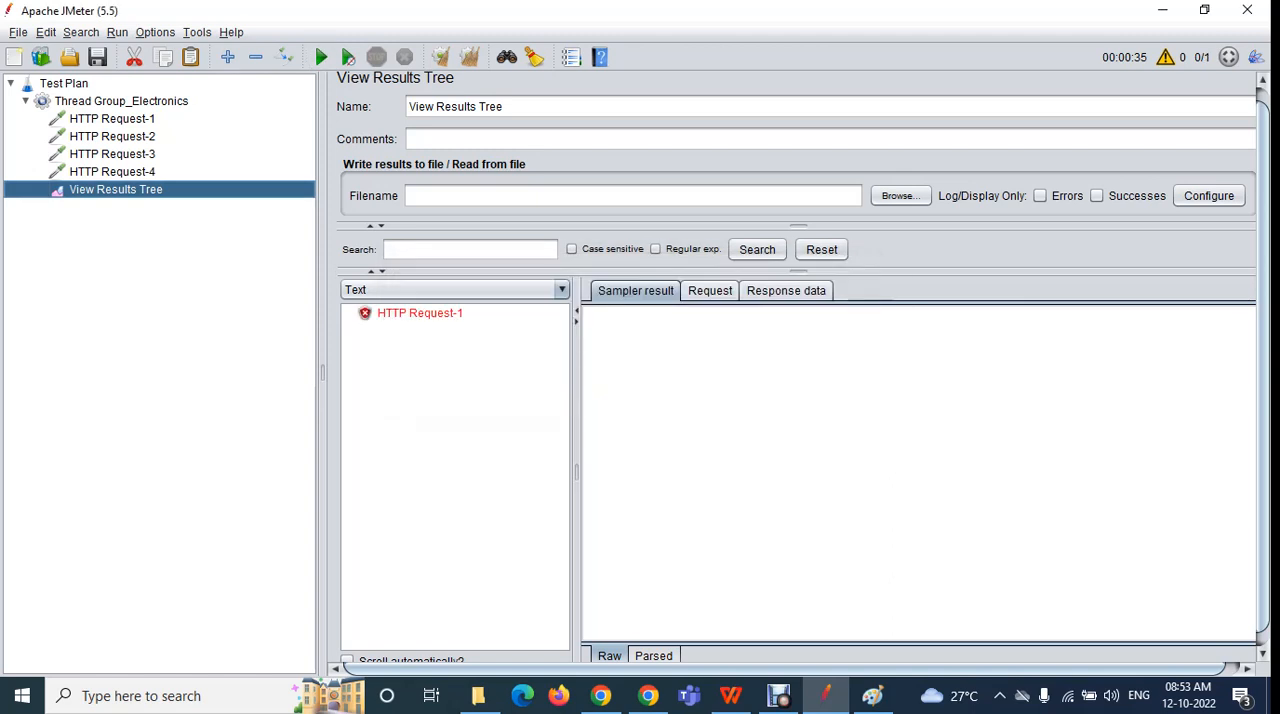
Rerun the unsaved test plan with cleared results and Stop Thread as the sampler-error action, and inspect HTTP Request-1's thread details
{"action": "left_click", "coordinate": [121, 101]}
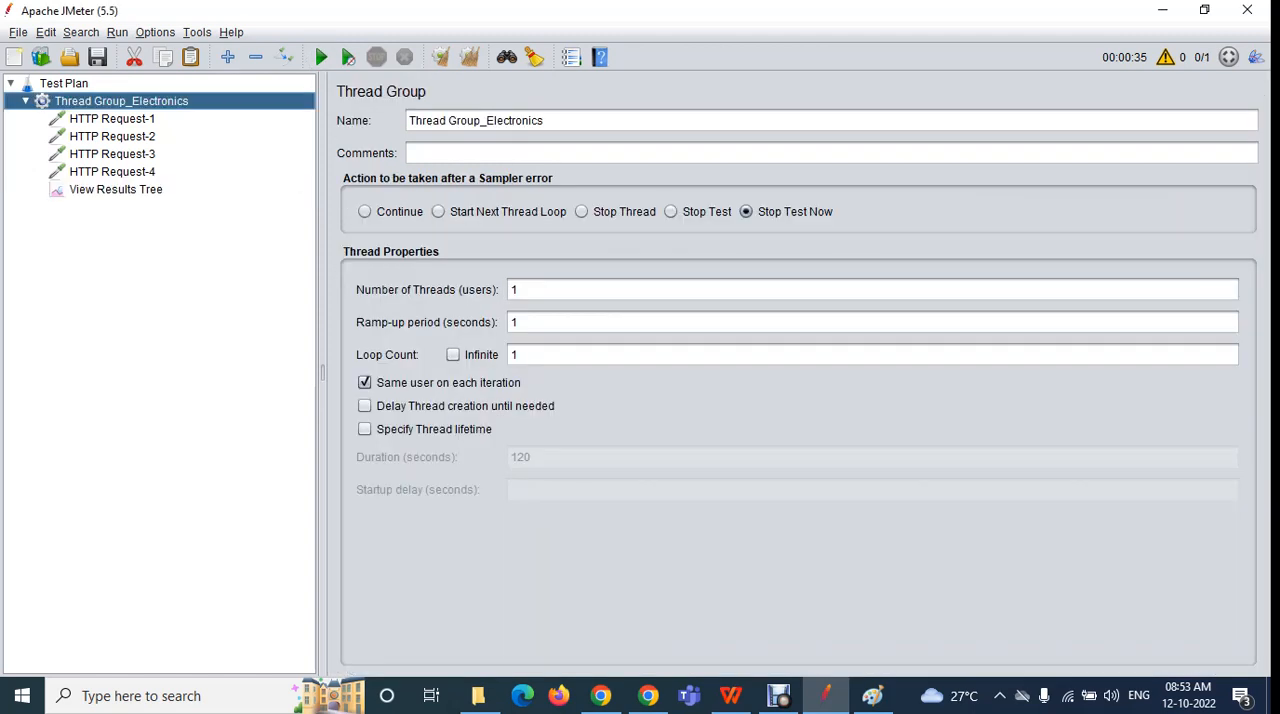
{"action": "left_click", "coordinate": [581, 211]}
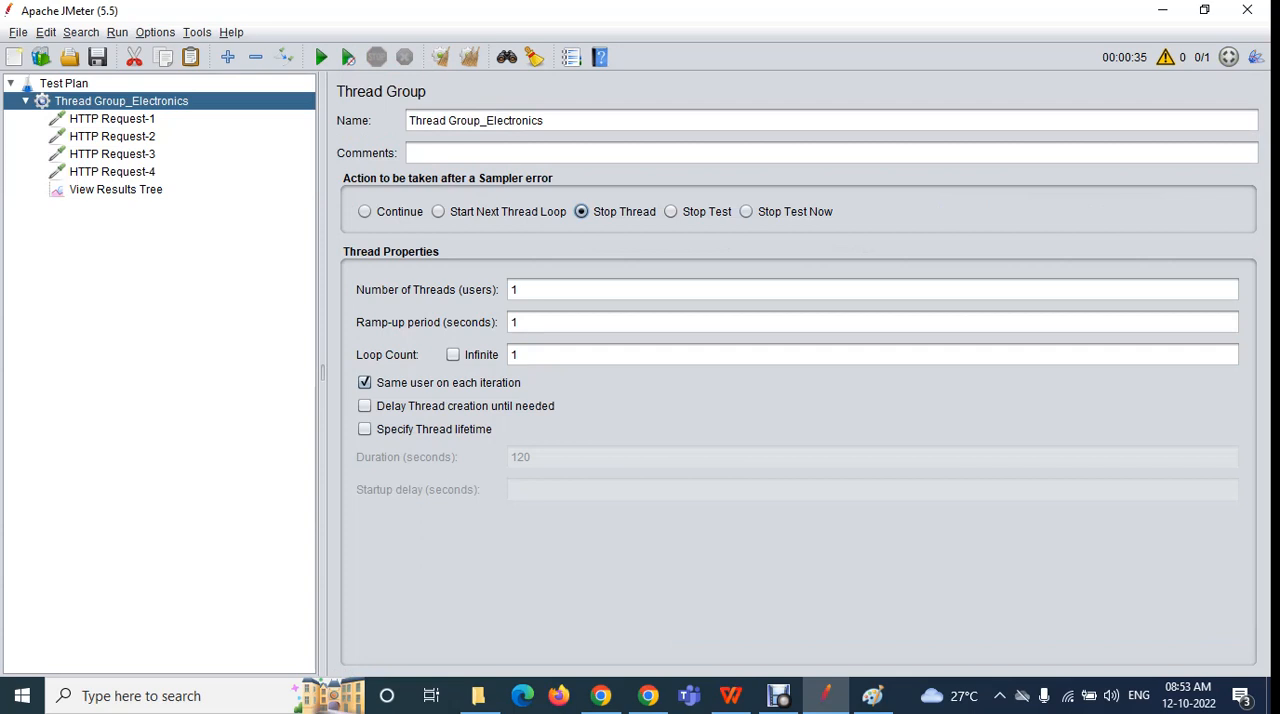
{"action": "left_click", "coordinate": [116, 189]}
{"action": "left_click", "coordinate": [469, 57]}
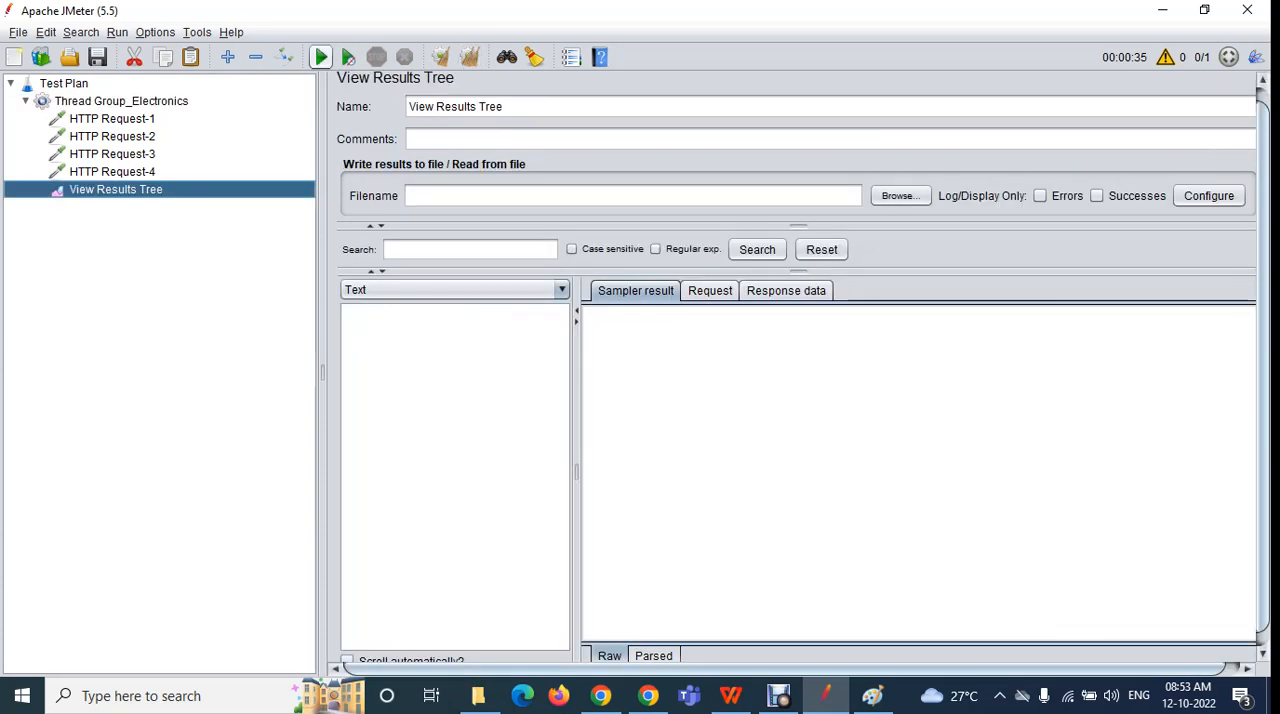
{"action": "left_click", "coordinate": [320, 57]}
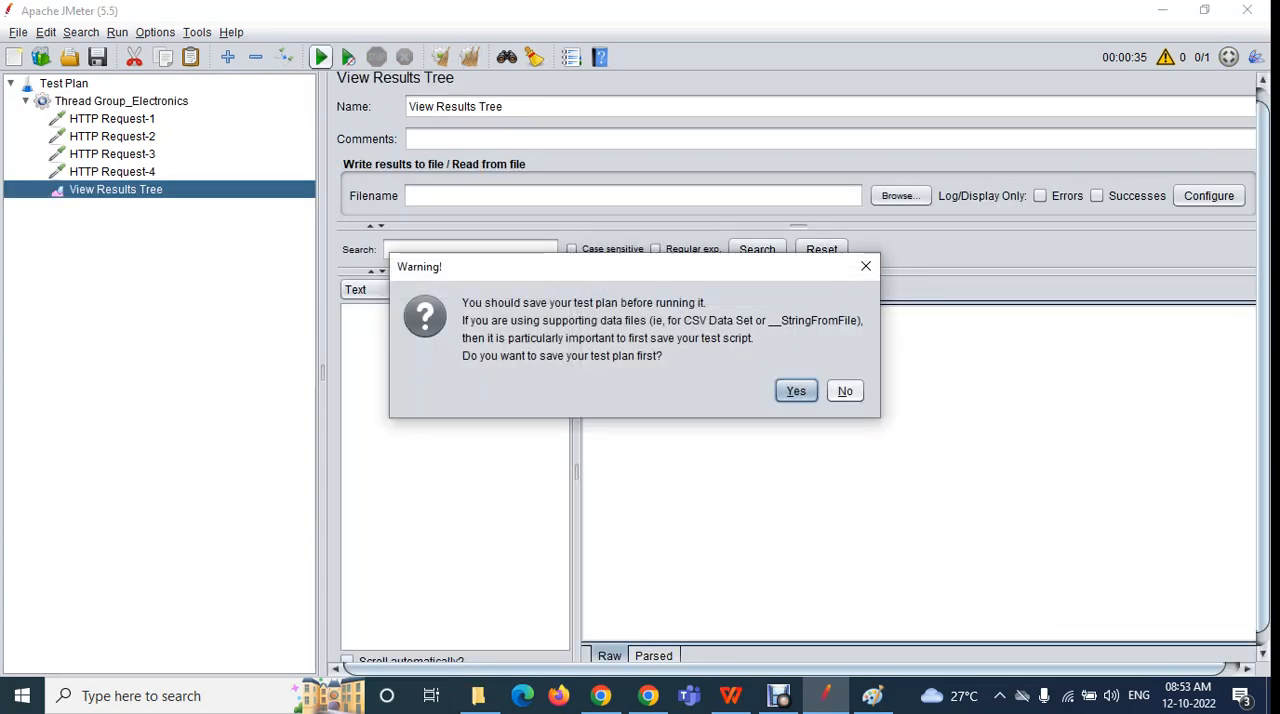
{"action": "left_click", "coordinate": [845, 391]}
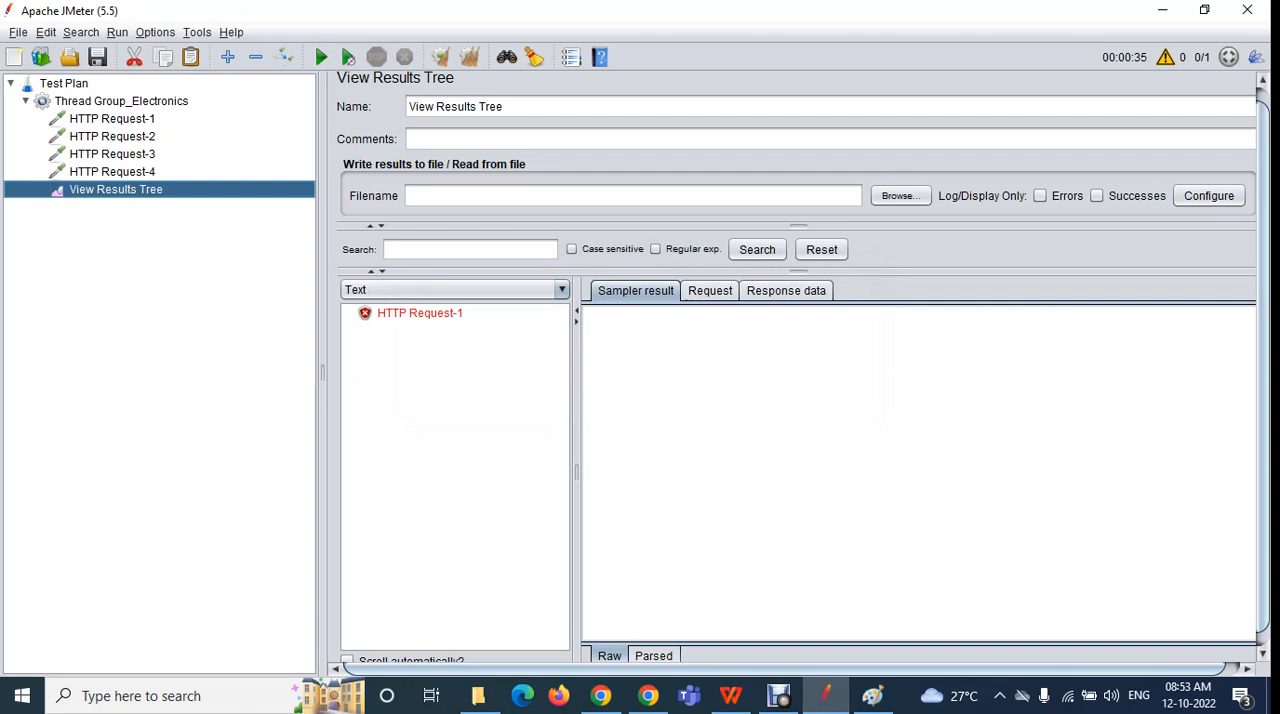
{"action": "left_click", "coordinate": [121, 101]}
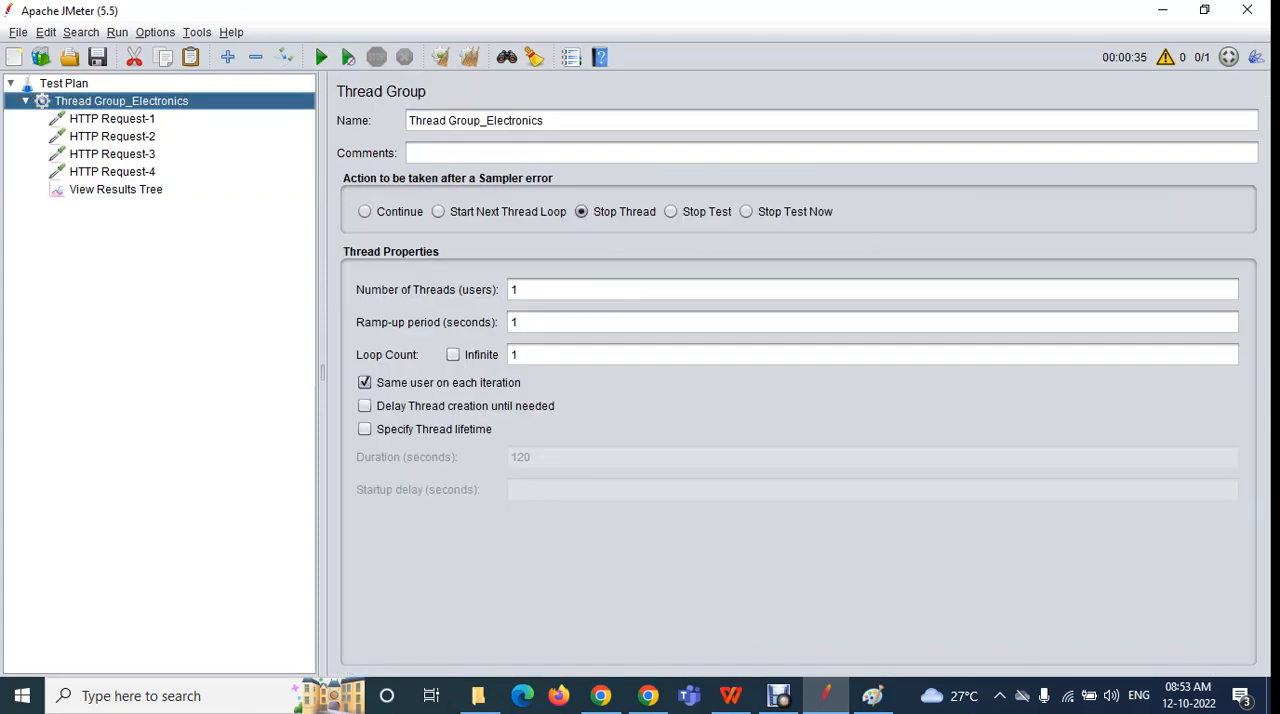
{"action": "left_click_drag", "start_coordinate": [521, 290], "coordinate": [509, 290]}
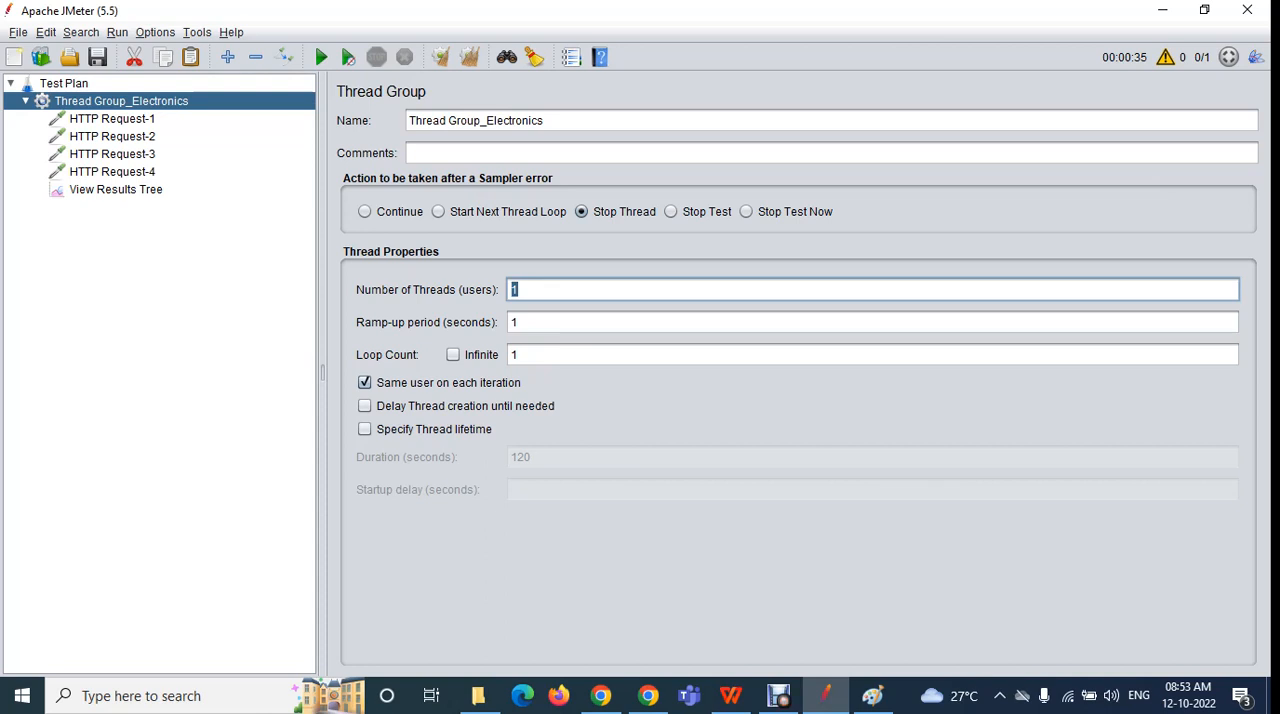
{"action": "left_click", "coordinate": [116, 190]}
{"action": "left_click", "coordinate": [420, 313]}
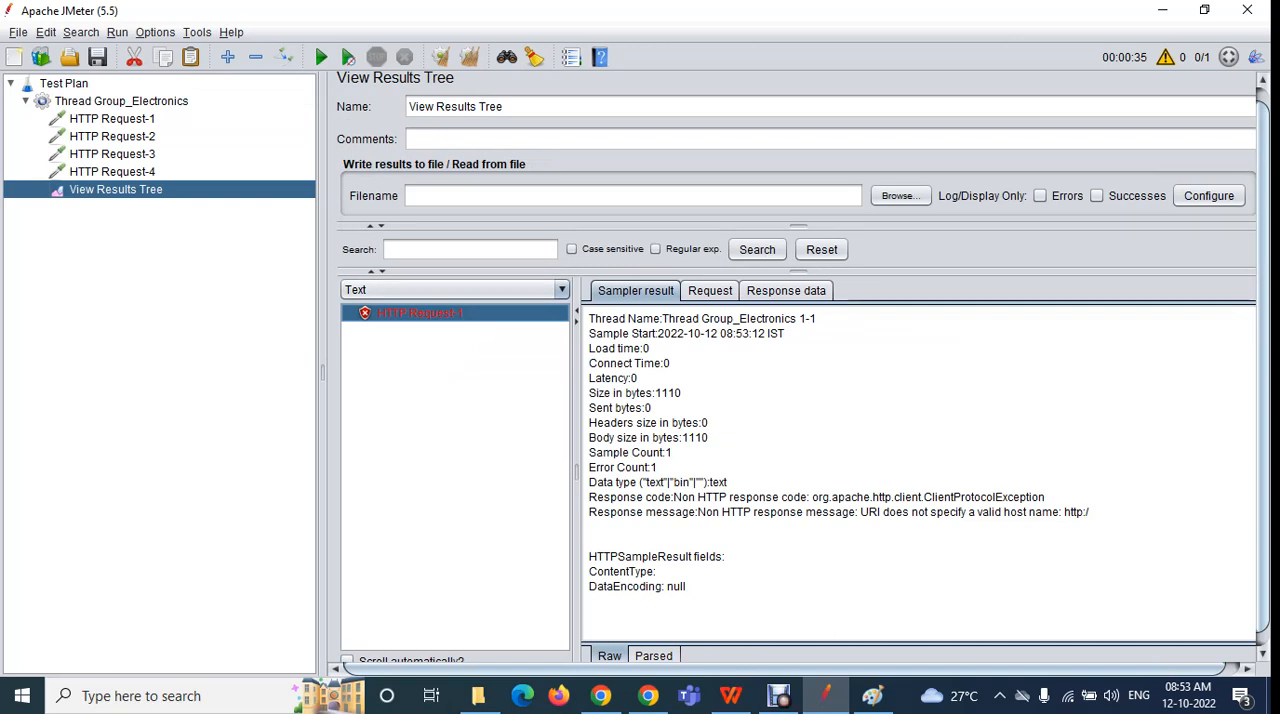
Set the thread group to 2 threads, rerun the unsaved test plan with cleared results, and view the first HTTP Request-1 result
{"action": "left_click", "coordinate": [121, 101]}
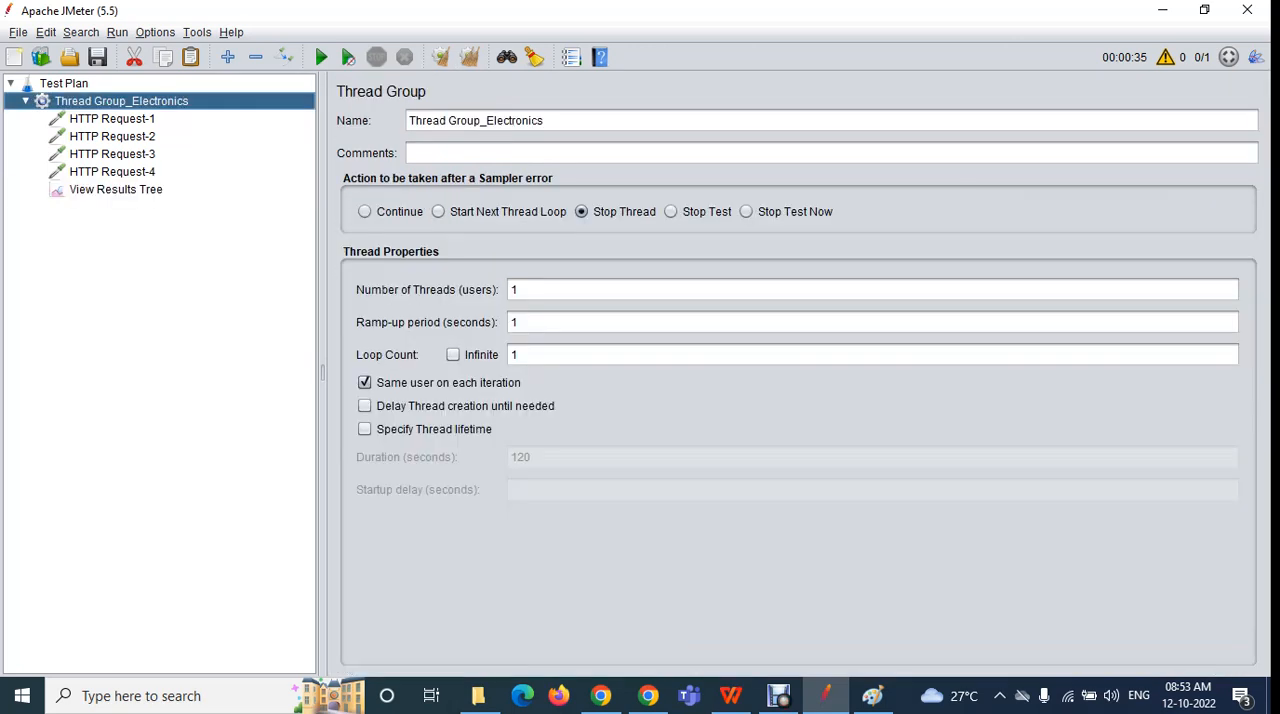
{"action": "left_click_drag", "start_coordinate": [521, 290], "coordinate": [509, 290]}
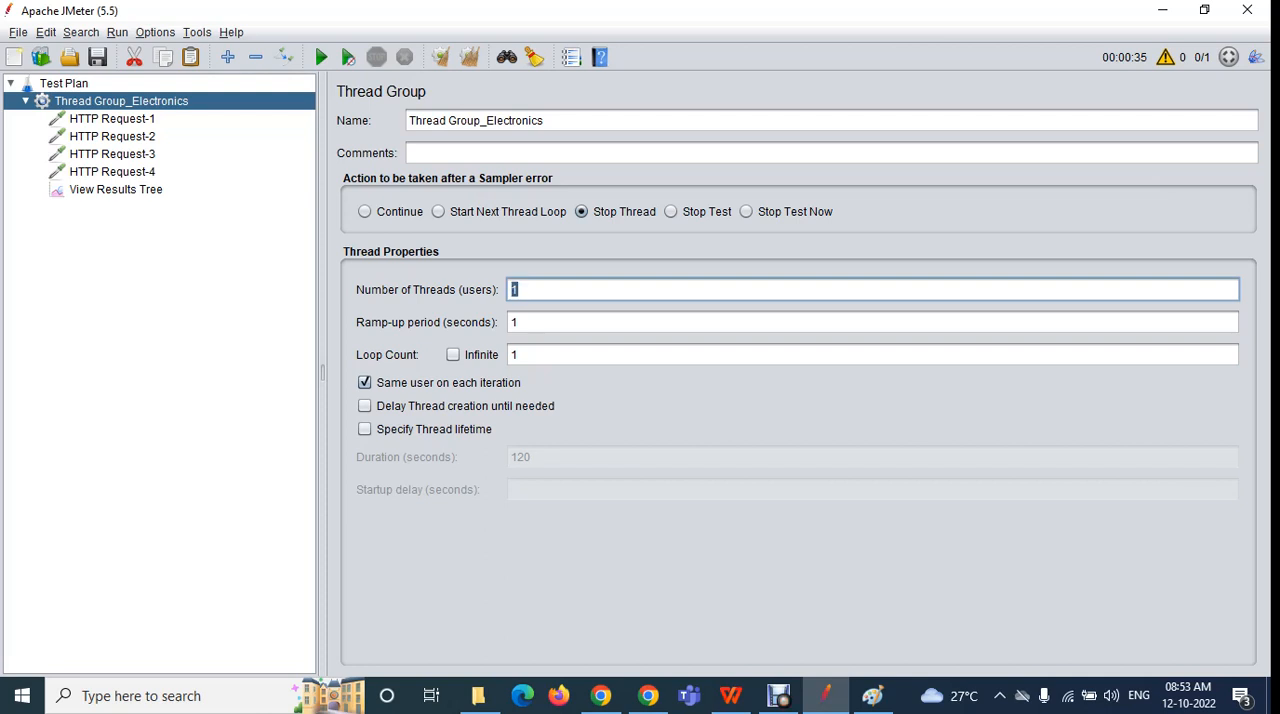
{"action": "type", "text": "2"}
{"action": "left_click", "coordinate": [116, 189]}
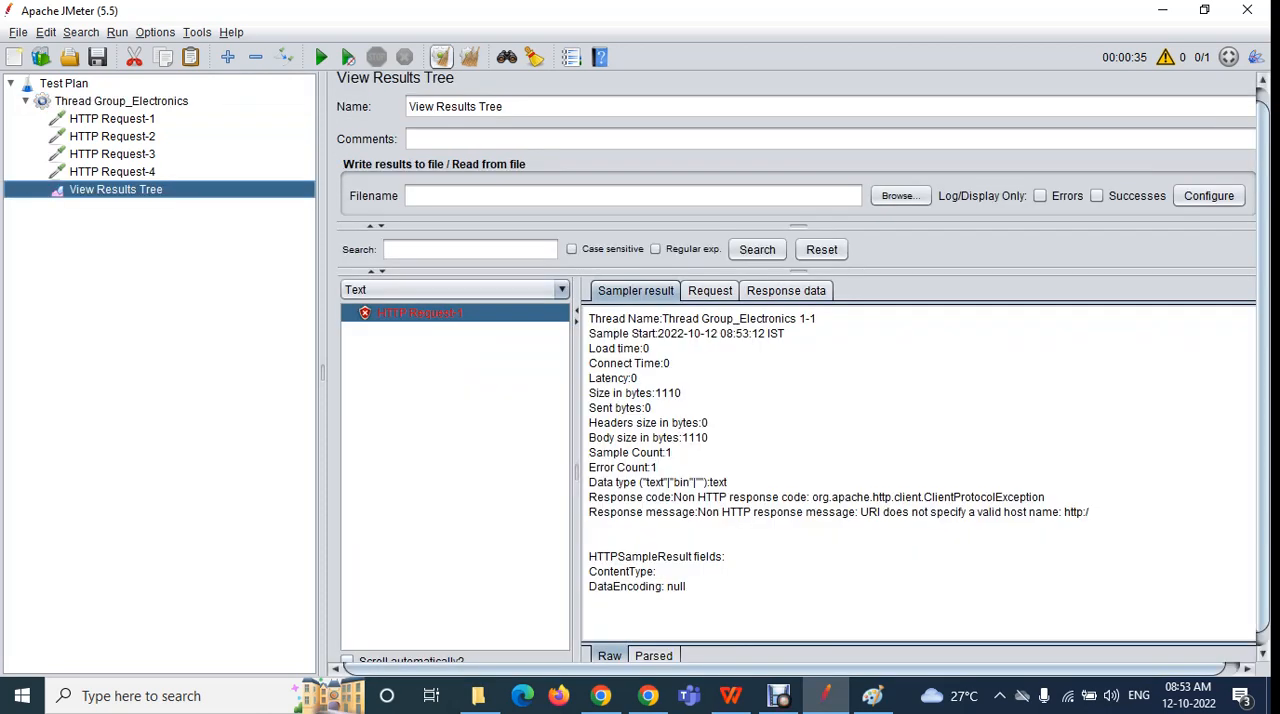
{"action": "left_click", "coordinate": [441, 57]}
{"action": "left_click", "coordinate": [321, 57]}
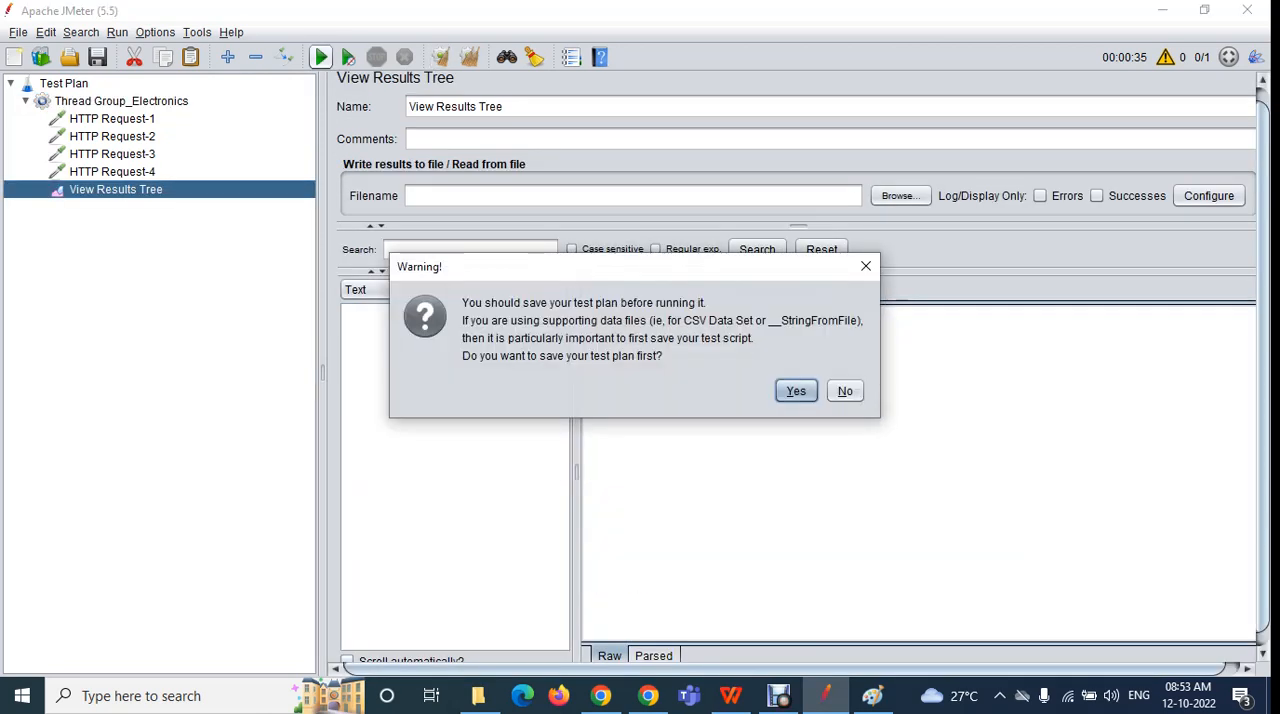
{"action": "left_click", "coordinate": [845, 391]}
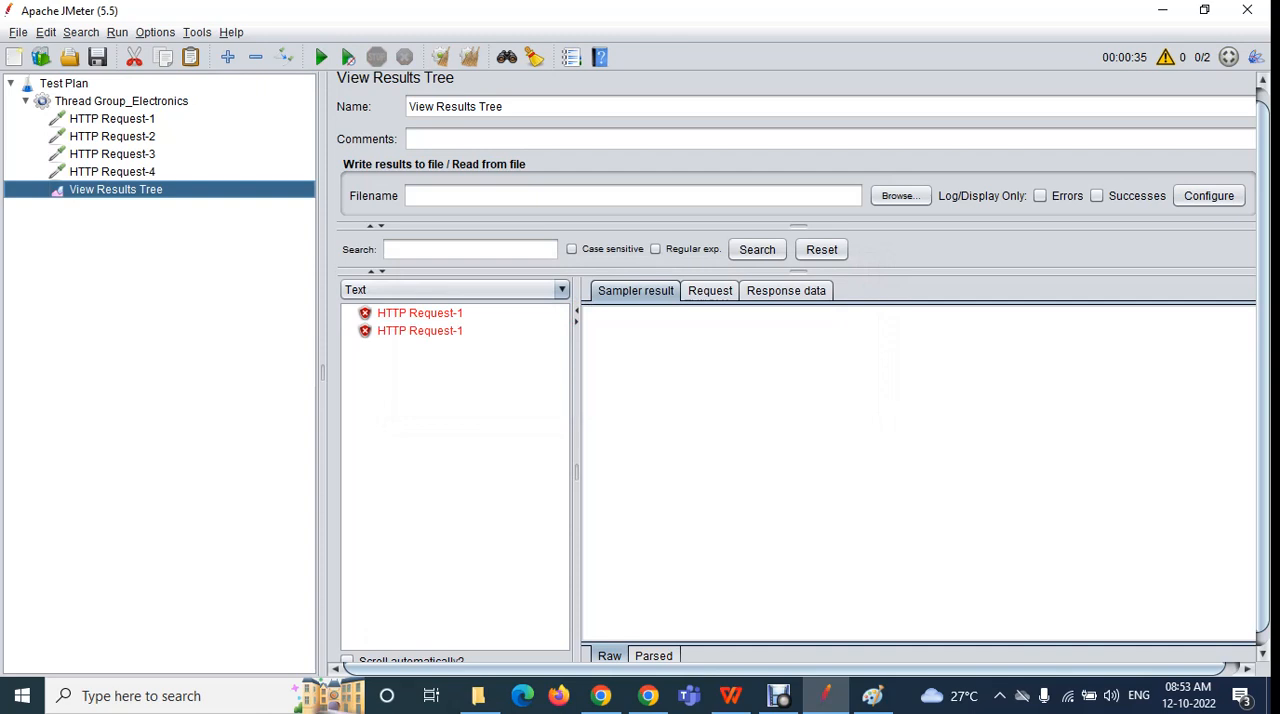
{"action": "left_click", "coordinate": [419, 313]}
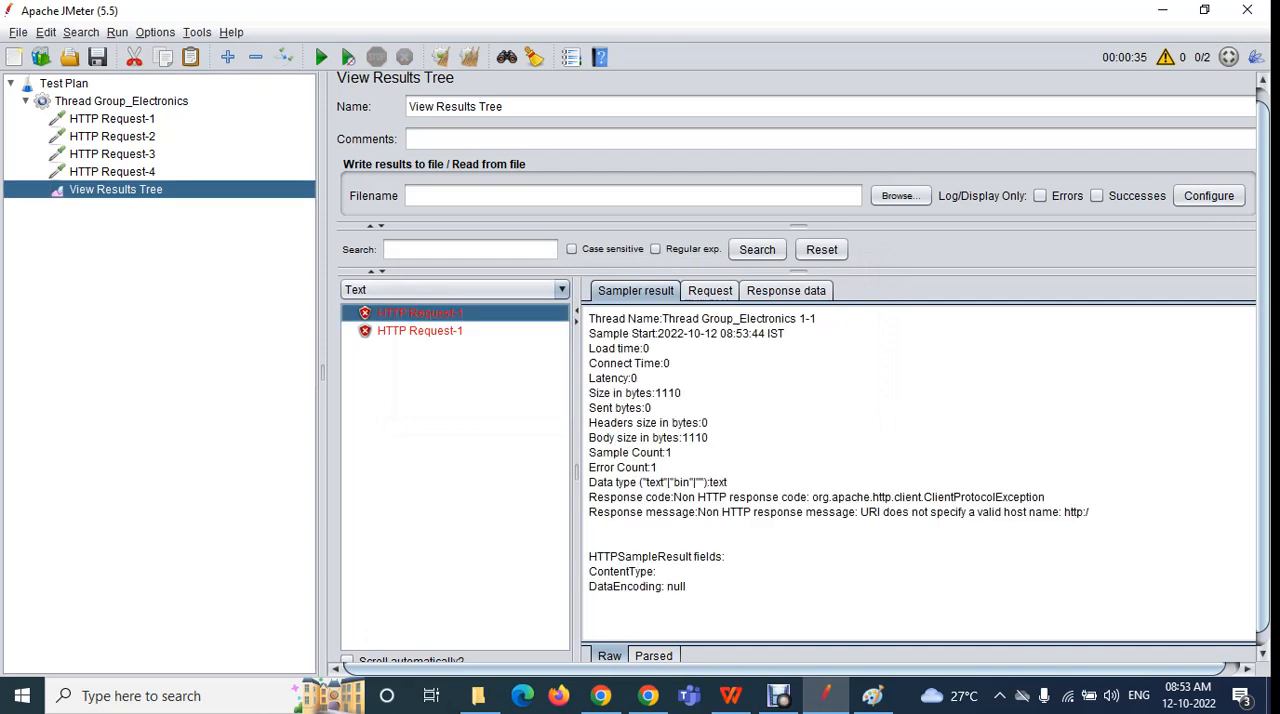
Compare the thread group's number of threads with the thread names in both HTTP Request-1 results
{"action": "left_click", "coordinate": [121, 101]}
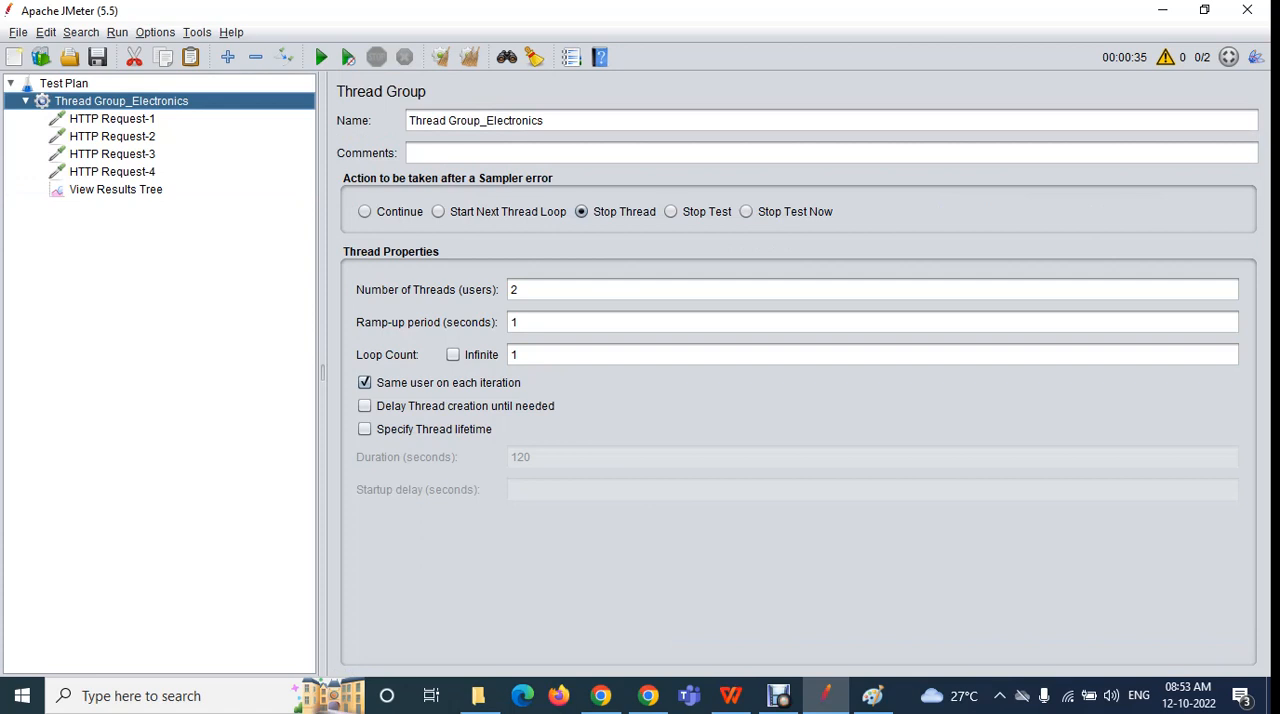
{"action": "left_click", "coordinate": [115, 190]}
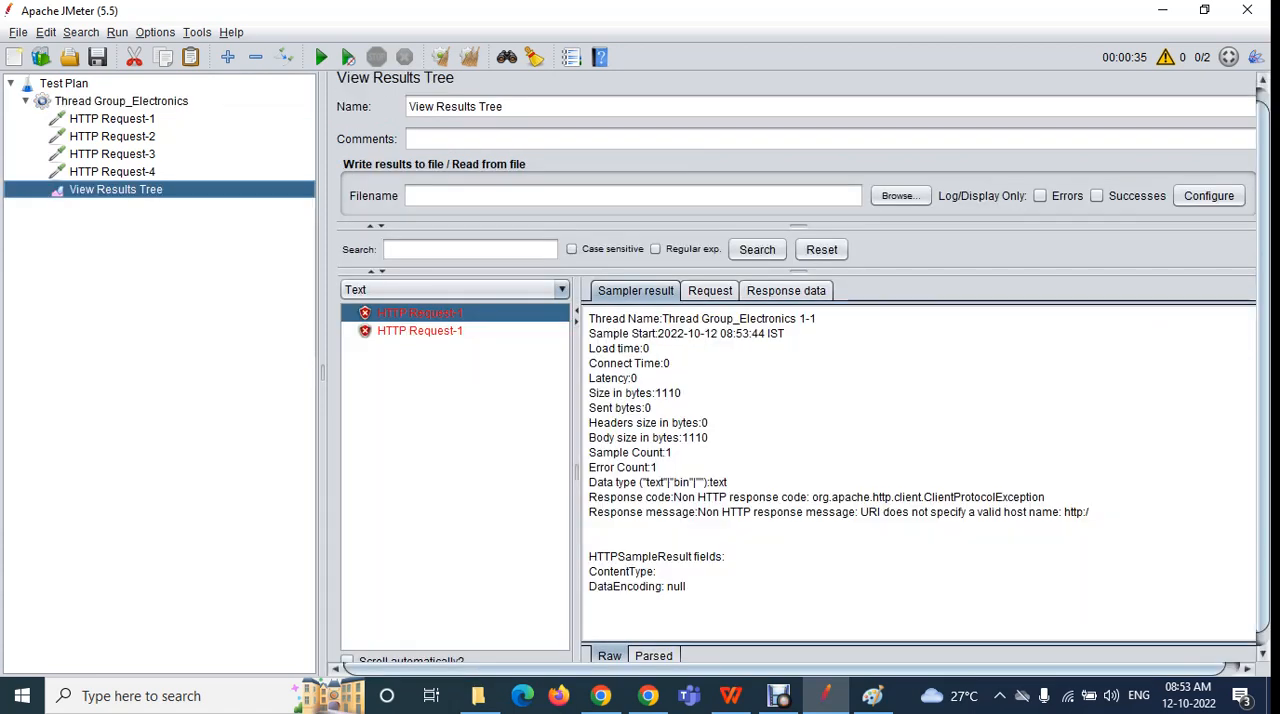
{"action": "left_click", "coordinate": [121, 101]}
{"action": "left_click", "coordinate": [512, 290]}
{"action": "double_click", "coordinate": [513, 289]}
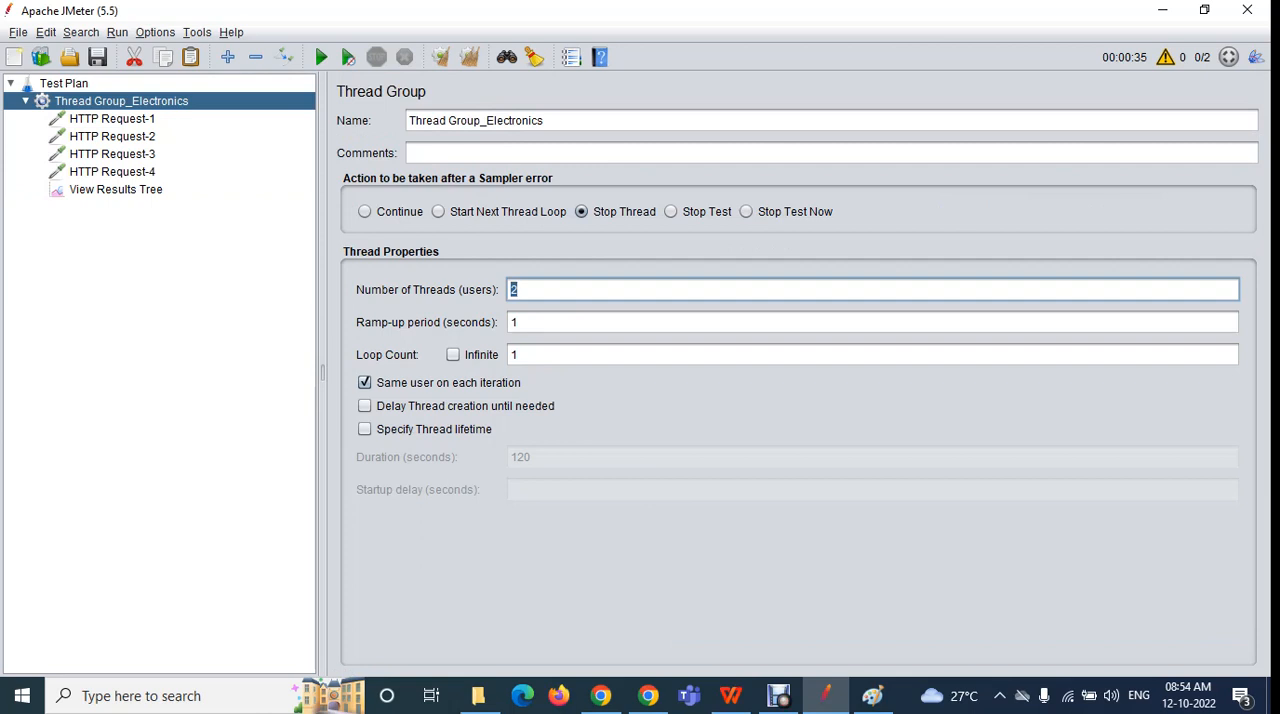
{"action": "type", "text": "2"}
{"action": "left_click", "coordinate": [112, 119]}
{"action": "left_click", "coordinate": [116, 190]}
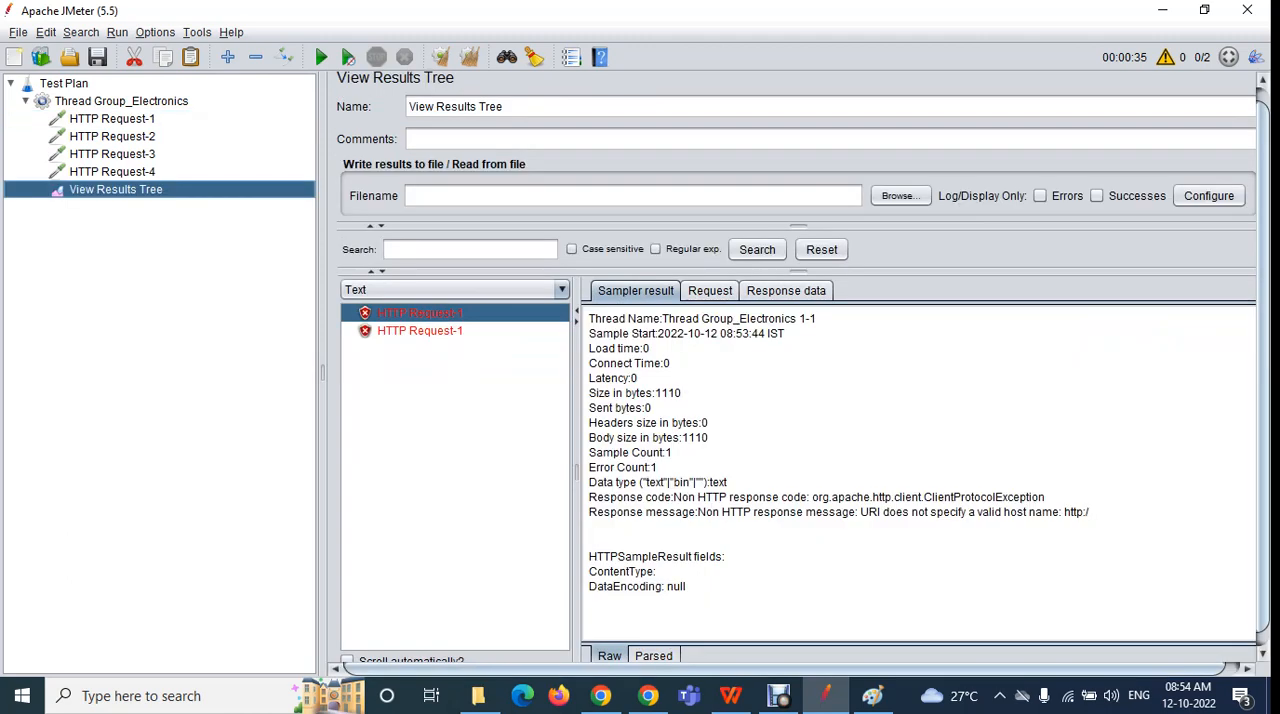
{"action": "left_click", "coordinate": [420, 331]}
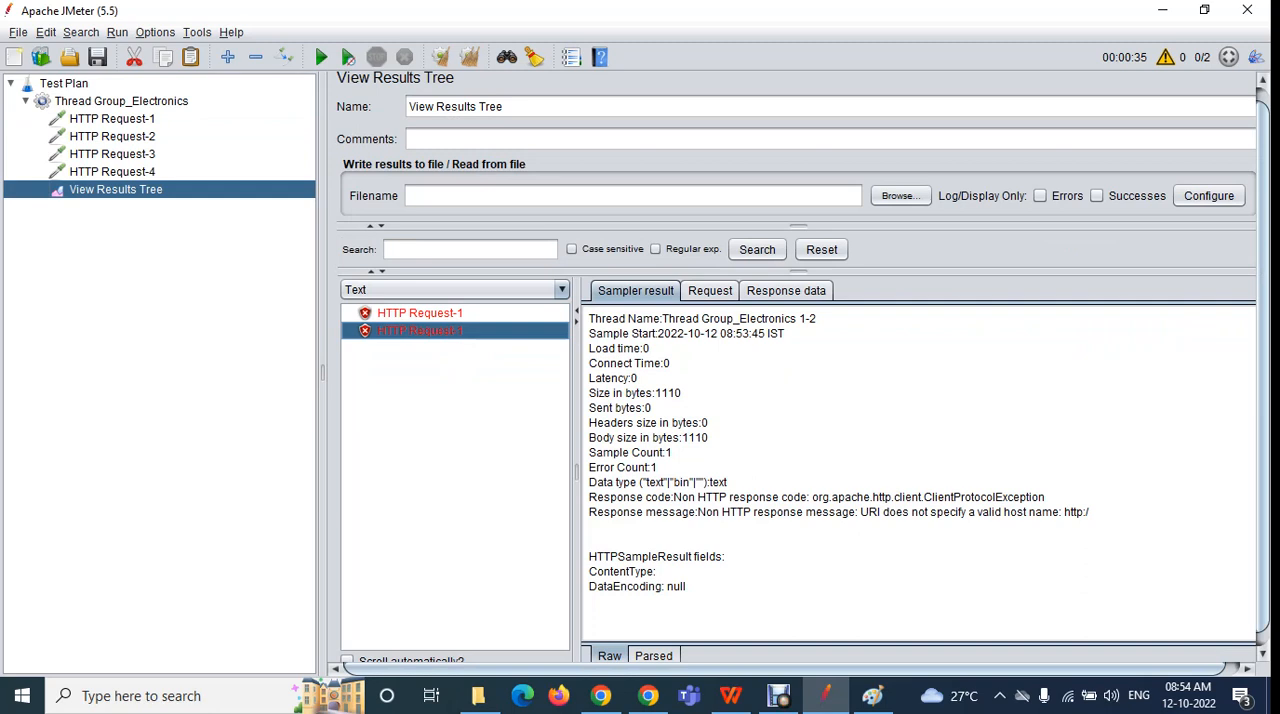
{"action": "left_click", "coordinate": [121, 101]}
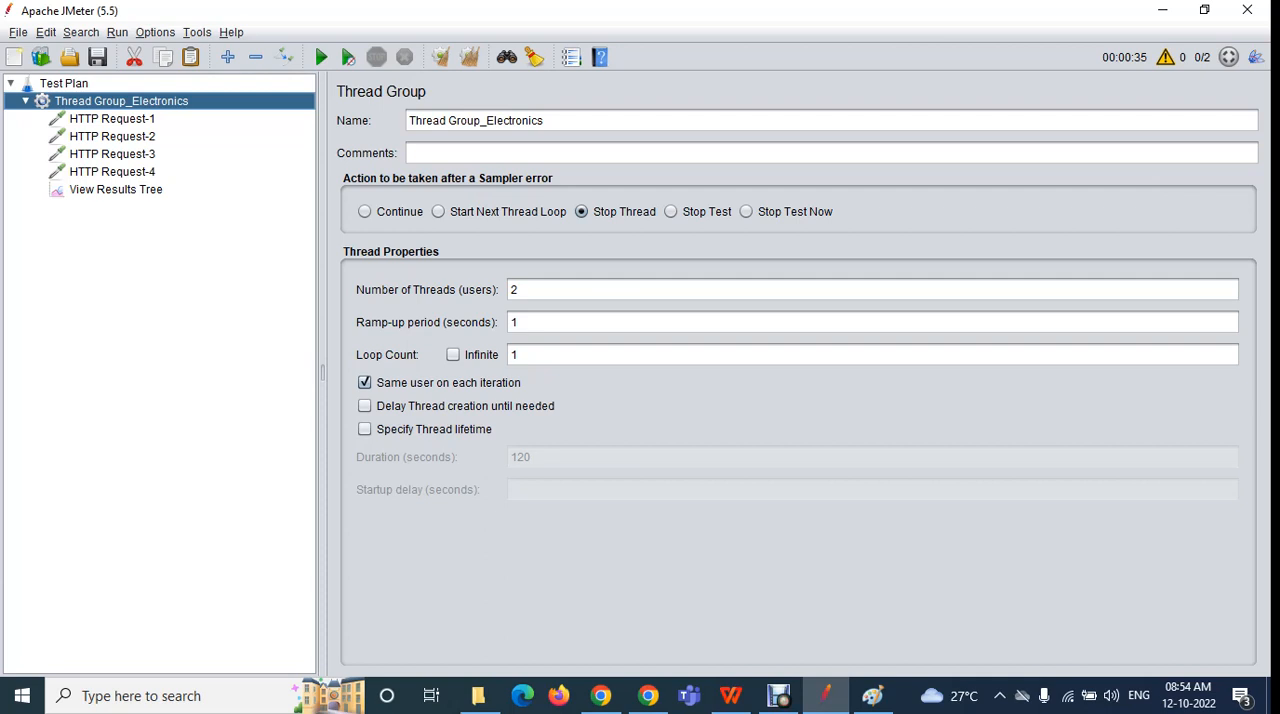
{"action": "double_click", "coordinate": [515, 290]}
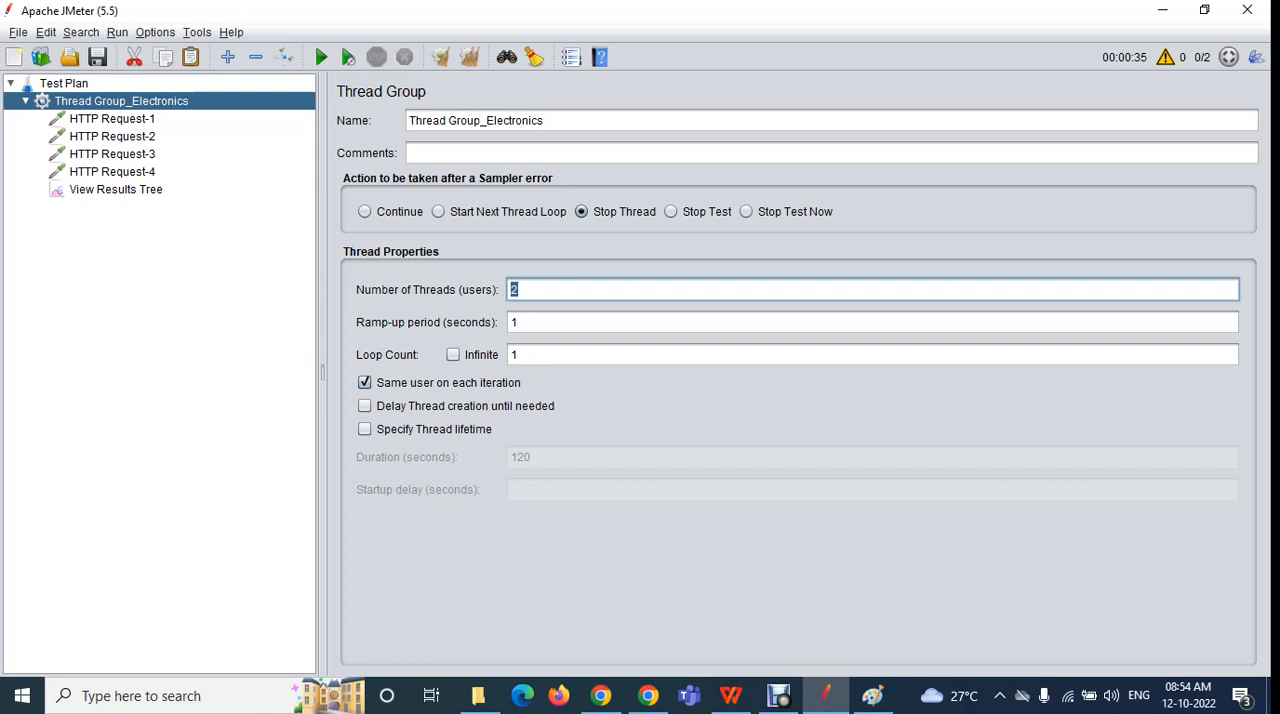
{"action": "left_click", "coordinate": [116, 190]}
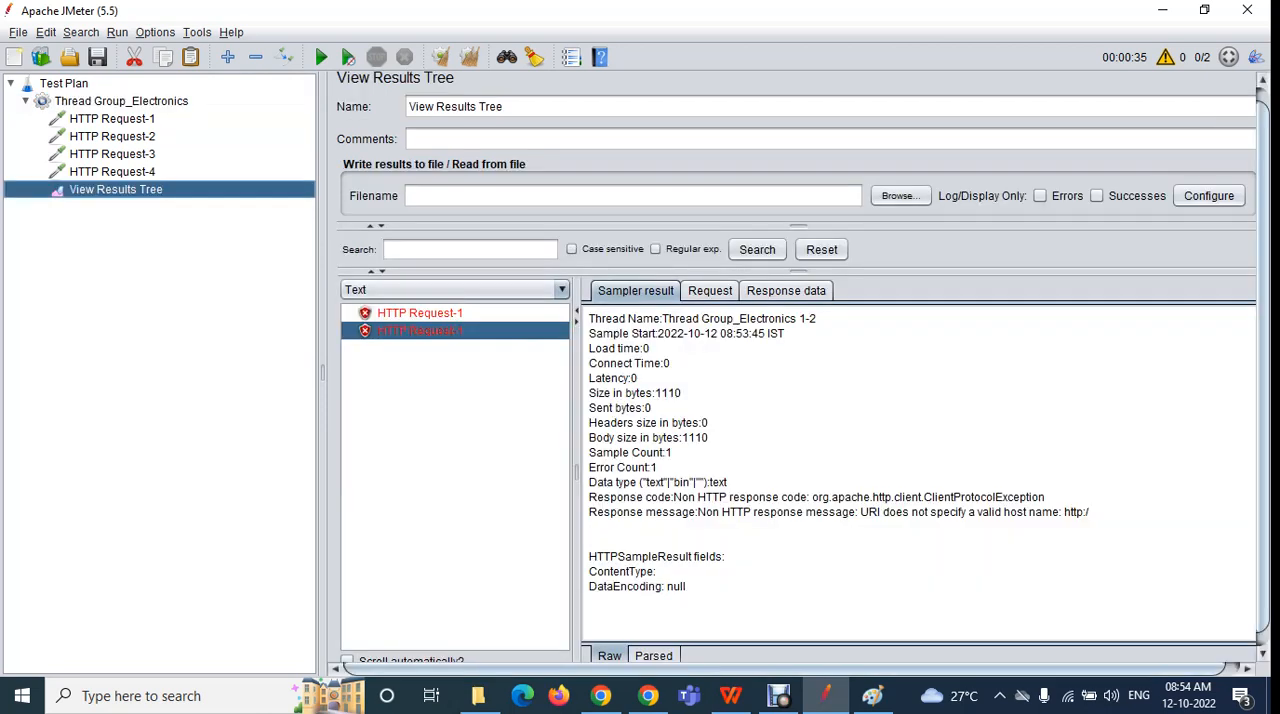
Set the number of threads to 5, rerun the unsaved test plan with cleared results, and view the first HTTP Request-1 result
{"action": "left_click", "coordinate": [121, 101]}
{"action": "double_click", "coordinate": [515, 290]}
{"action": "type", "text": "5"}
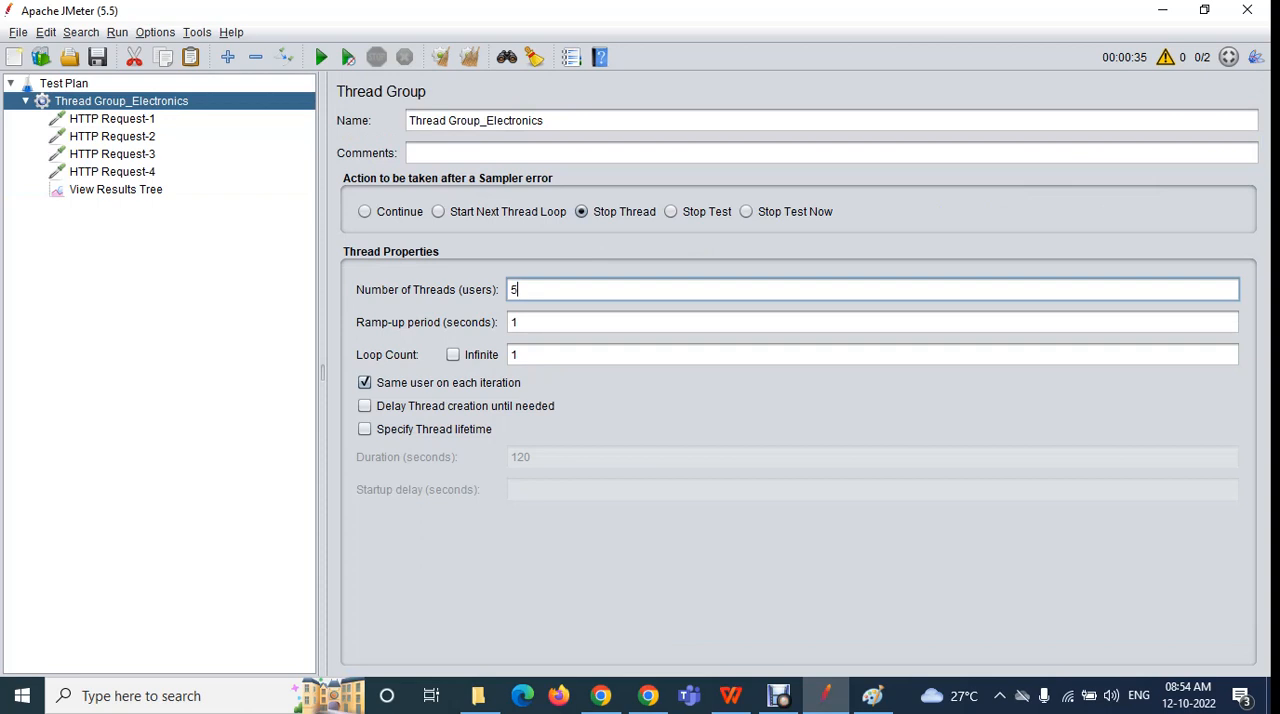
{"action": "left_click", "coordinate": [115, 190]}
{"action": "left_click", "coordinate": [441, 57]}
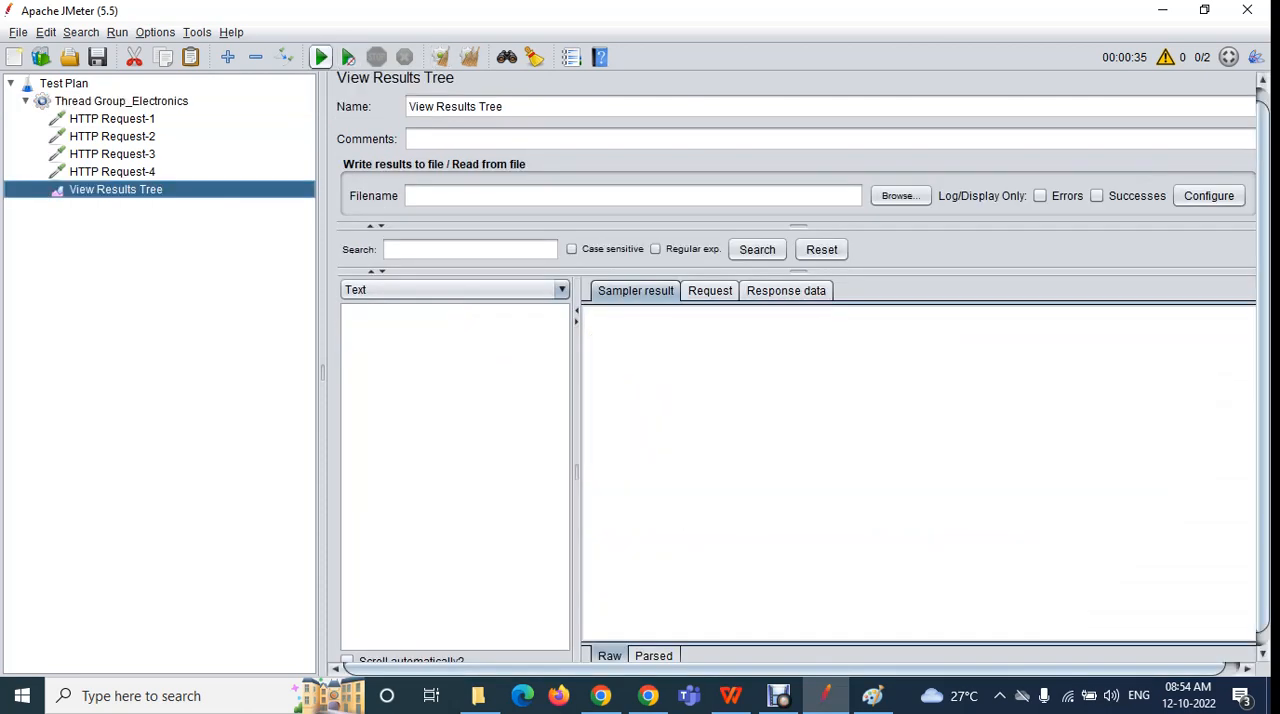
{"action": "left_click", "coordinate": [320, 57]}
{"action": "left_click", "coordinate": [845, 391]}
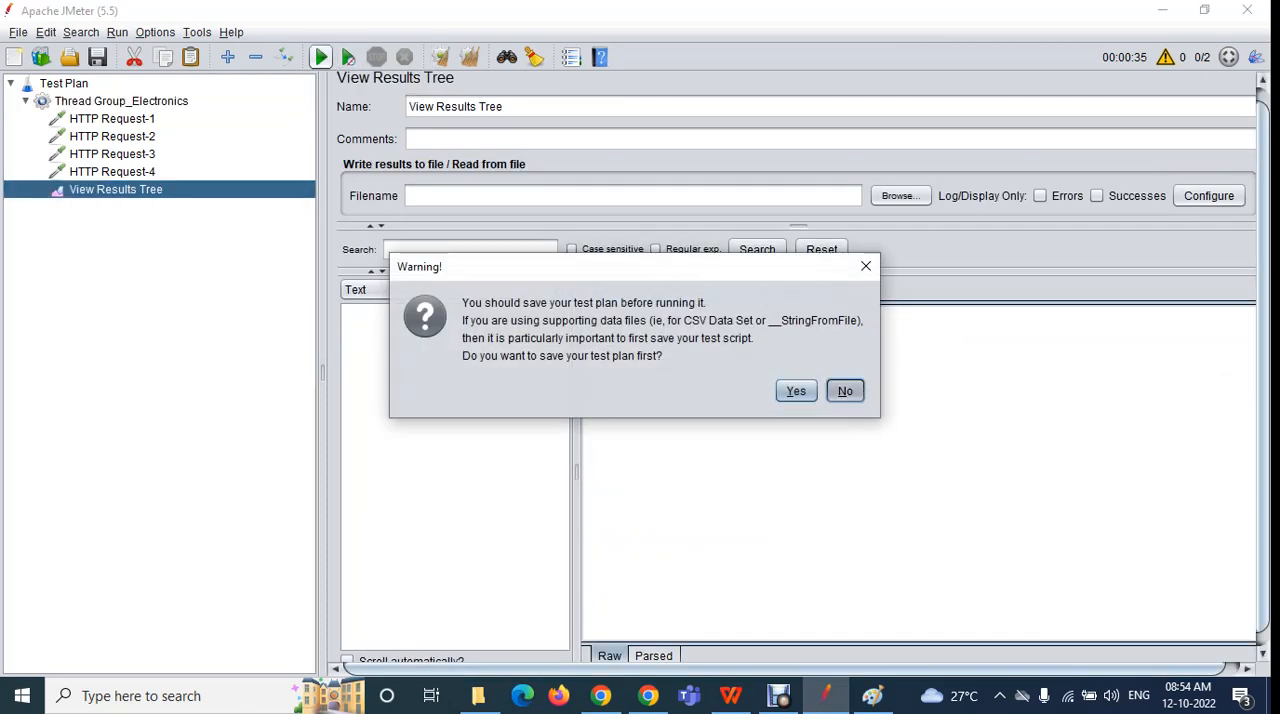
{"action": "left_click", "coordinate": [420, 313]}
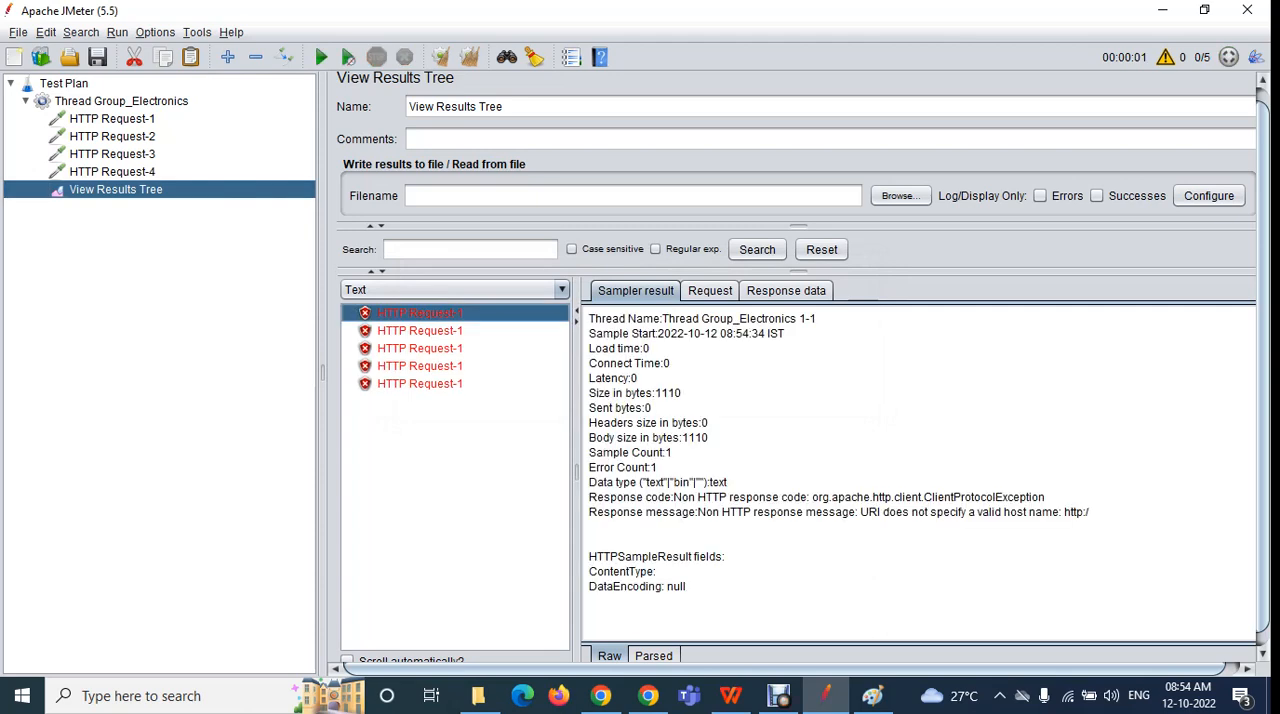
Examine the thread names of the second through fifth HTTP Request-1 results, comparing each with the thread group's number of threads
{"action": "left_click", "coordinate": [121, 101]}
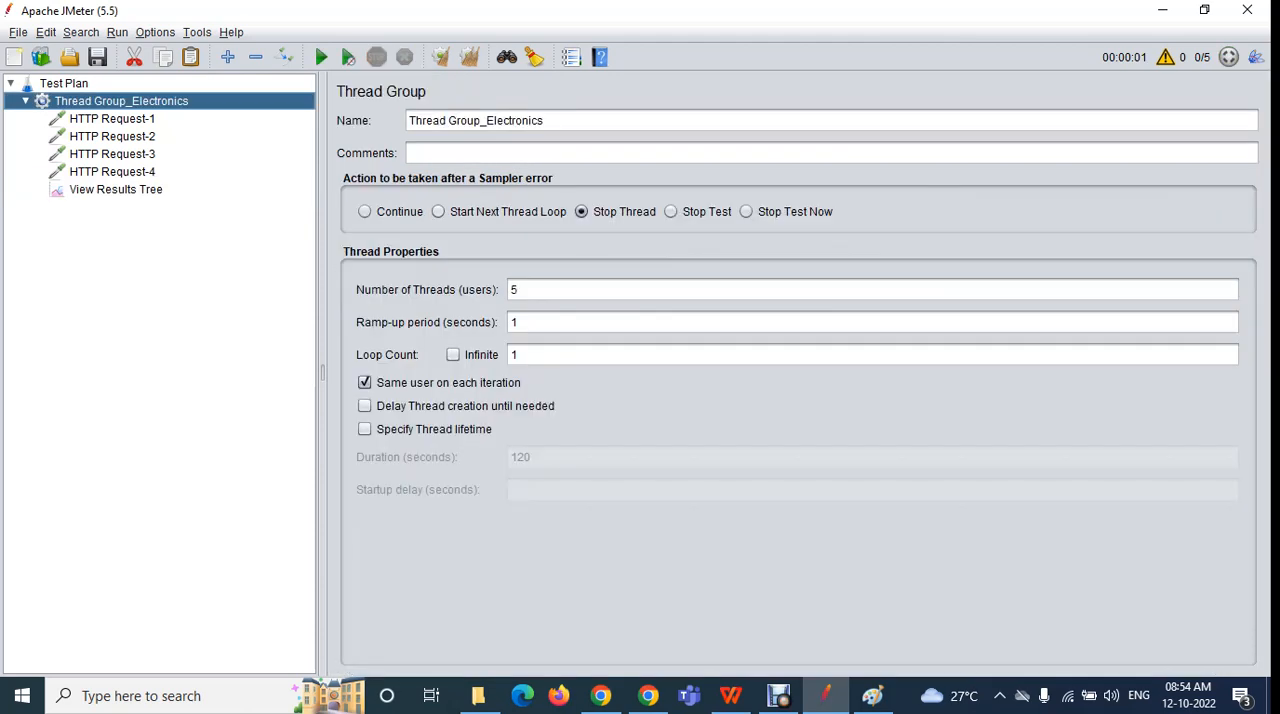
{"action": "left_click", "coordinate": [116, 190]}
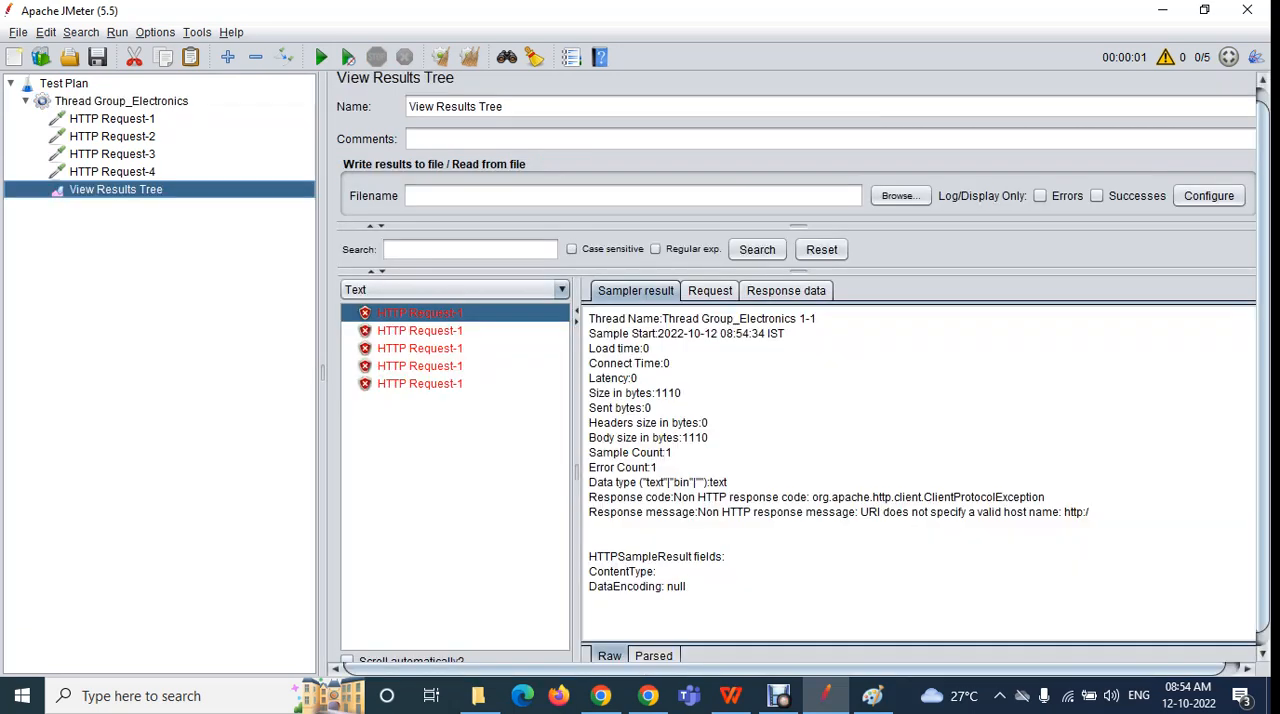
{"action": "left_click", "coordinate": [420, 331]}
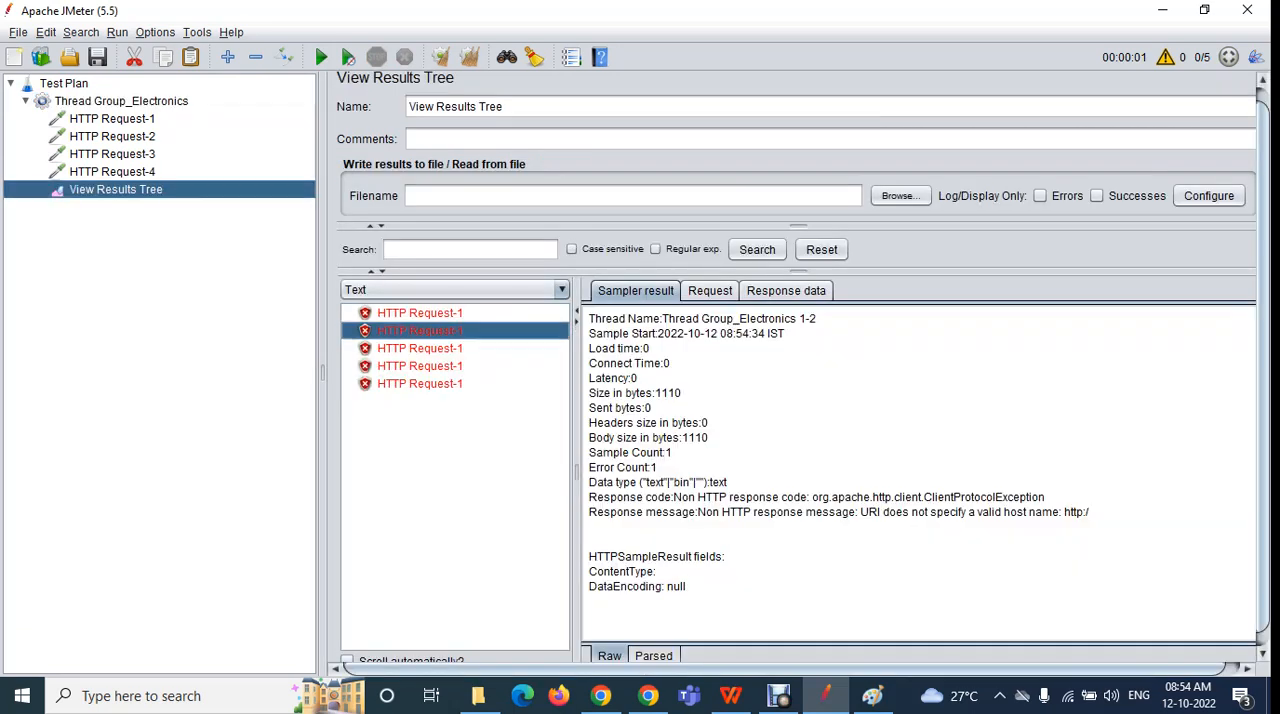
{"action": "left_click", "coordinate": [121, 101]}
{"action": "left_click", "coordinate": [530, 290]}
{"action": "double_click", "coordinate": [515, 290]}
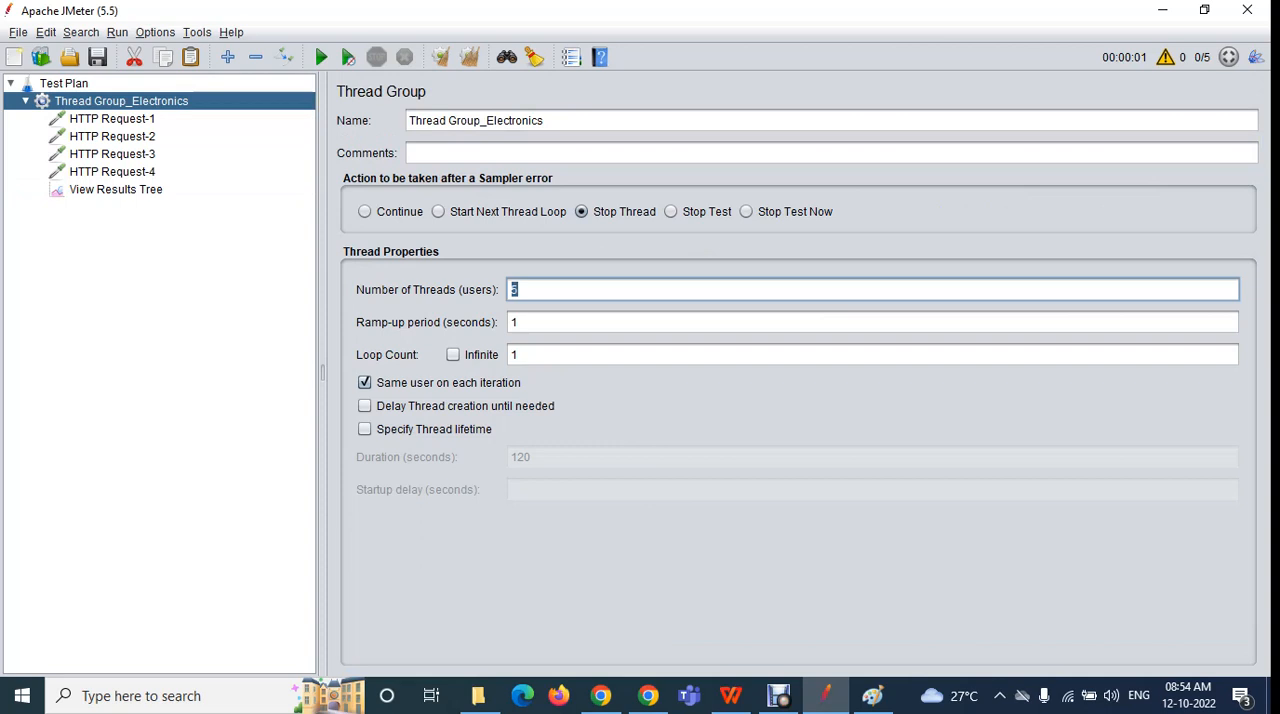
{"action": "left_click", "coordinate": [116, 189]}
{"action": "left_click", "coordinate": [420, 348]}
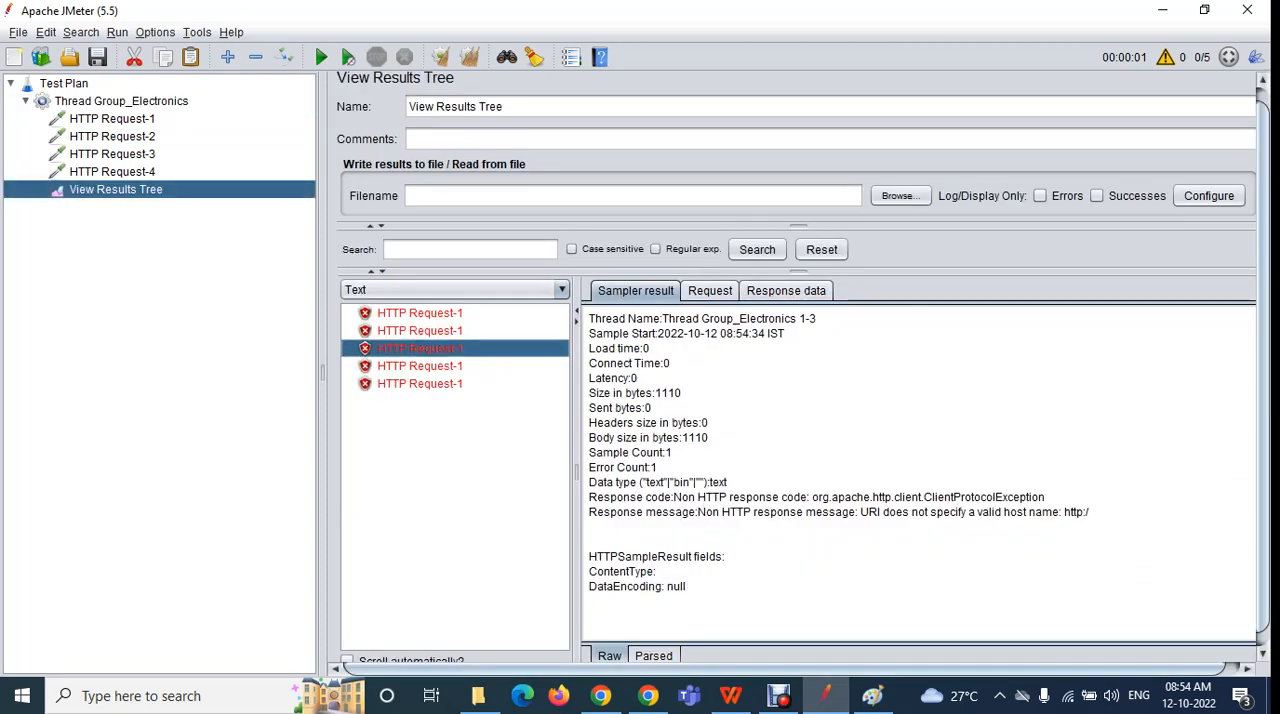
{"action": "left_click", "coordinate": [121, 101]}
{"action": "left_click", "coordinate": [518, 290]}
{"action": "double_click", "coordinate": [516, 290]}
{"action": "left_click", "coordinate": [116, 190]}
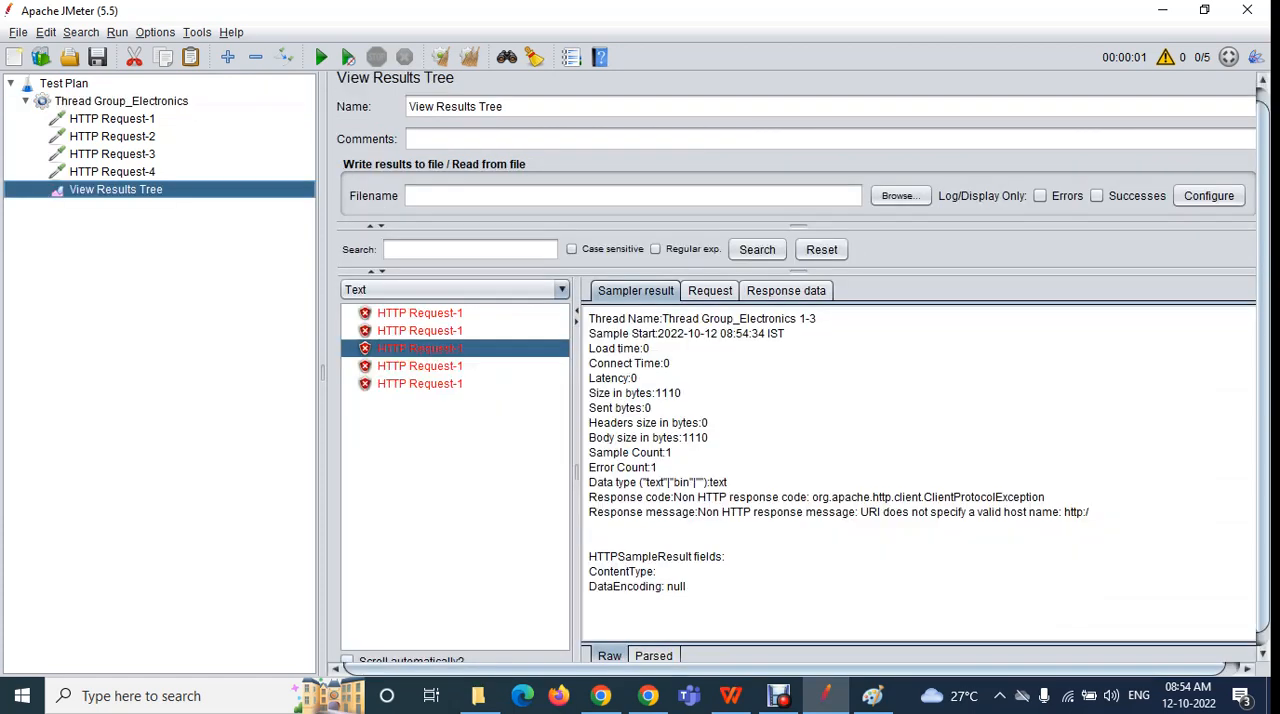
{"action": "left_click", "coordinate": [420, 366]}
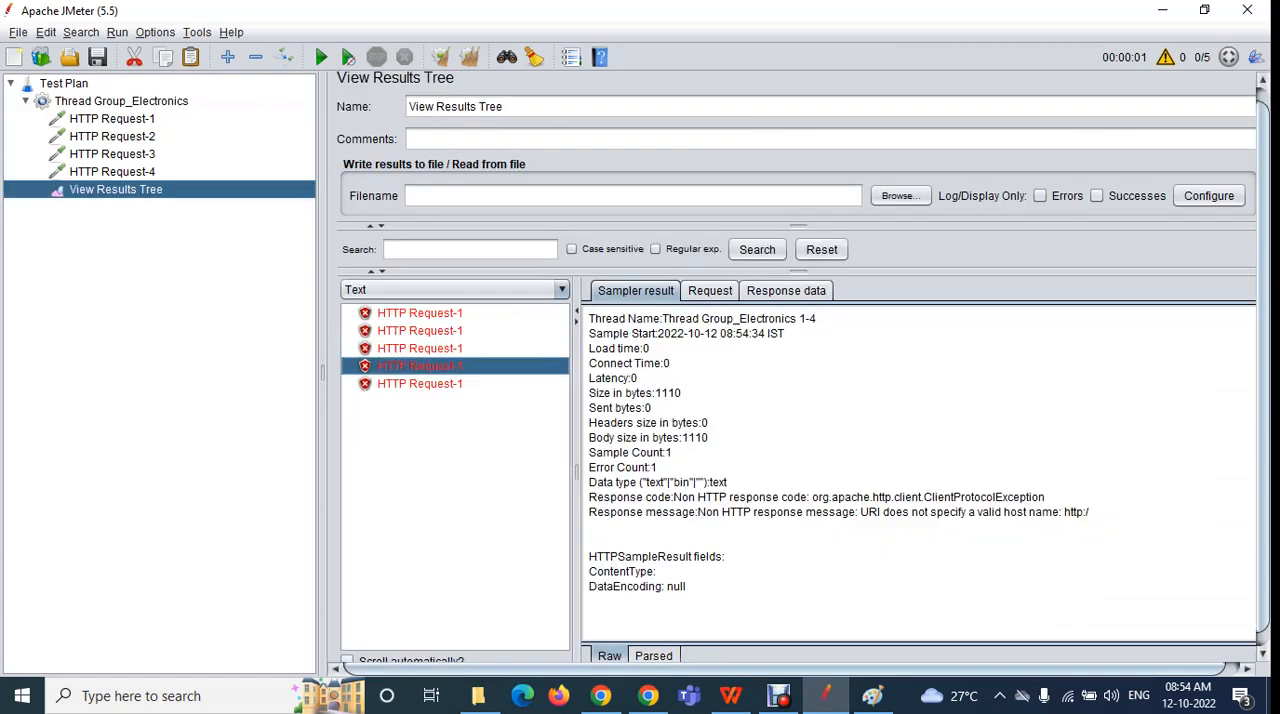
{"action": "left_click", "coordinate": [121, 101]}
{"action": "left_click", "coordinate": [520, 290]}
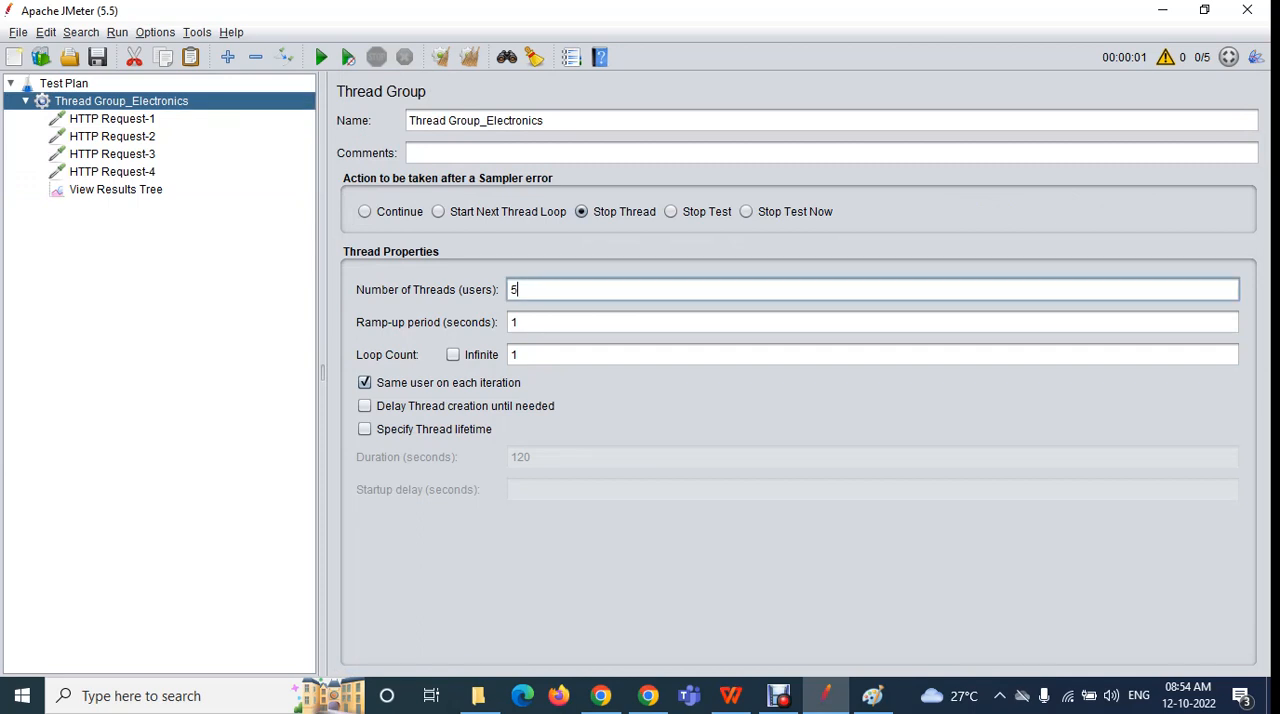
{"action": "left_click", "coordinate": [116, 190]}
{"action": "left_click", "coordinate": [420, 384]}
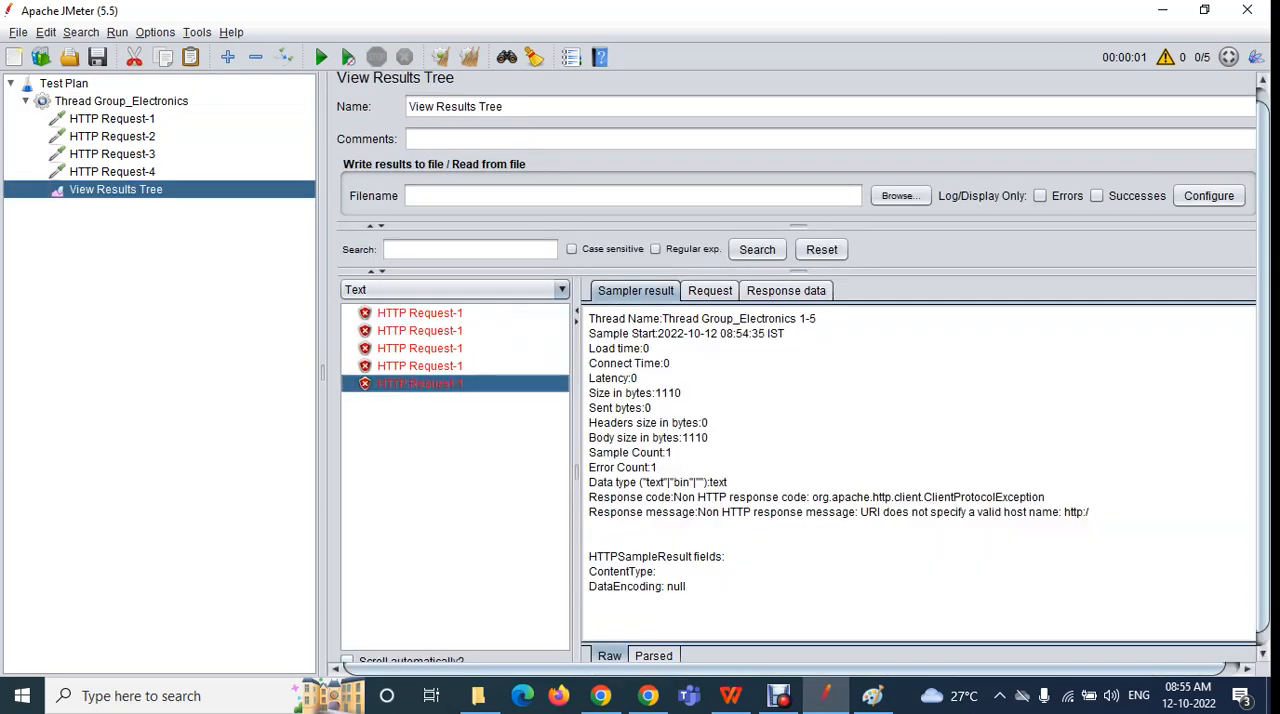
Set the thread group's sampler-error action to Start Next Thread Loop and the number of threads to 1
{"action": "left_click", "coordinate": [121, 101]}
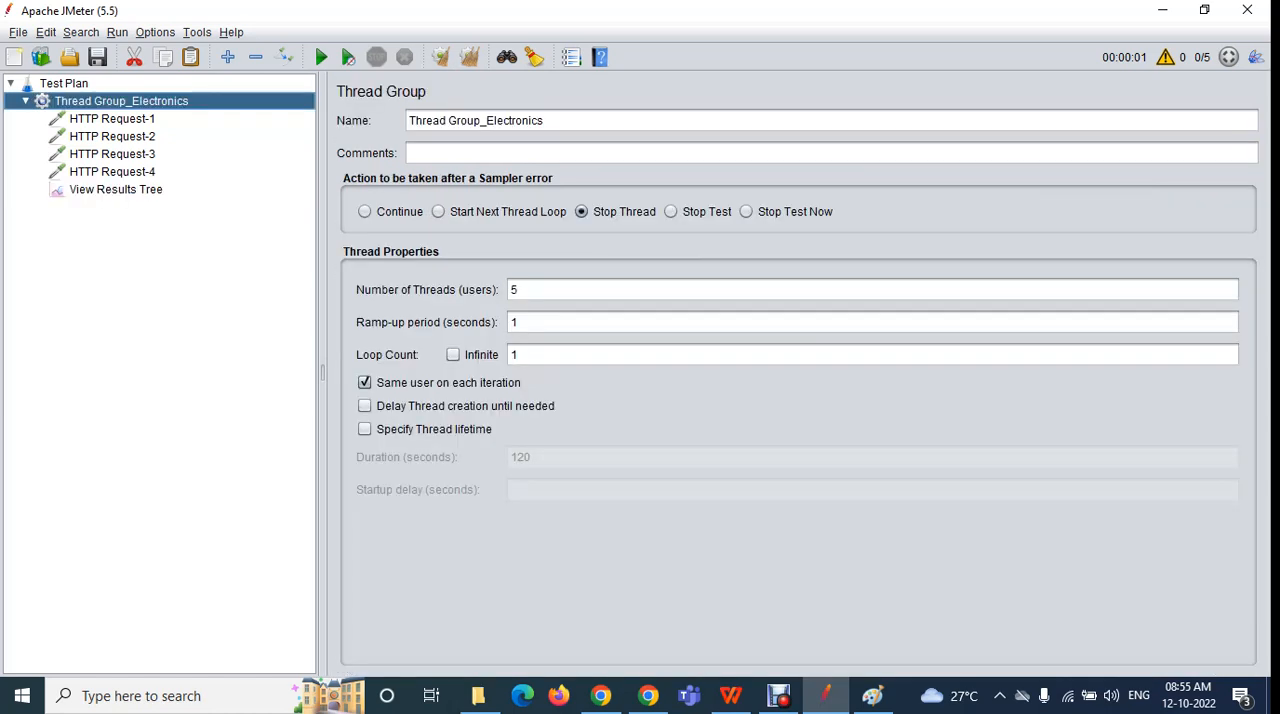
{"action": "double_click", "coordinate": [514, 290]}
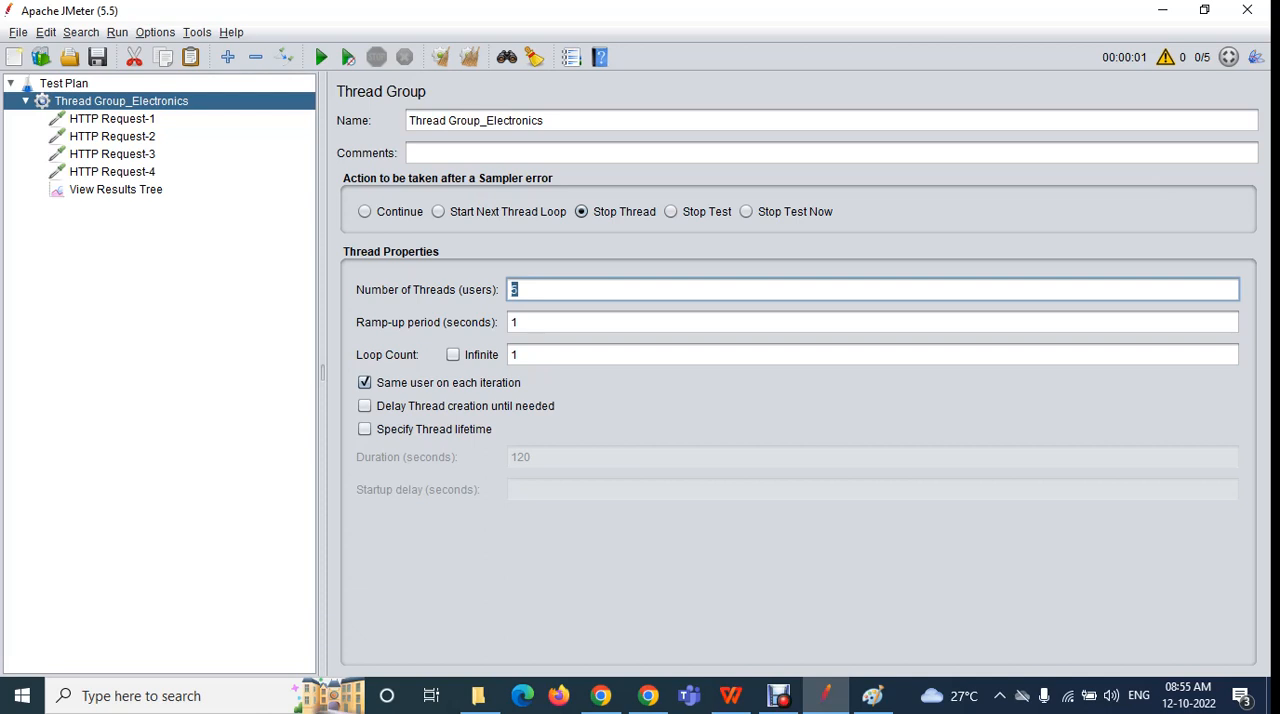
{"action": "type", "text": "5"}
{"action": "left_click", "coordinate": [438, 212]}
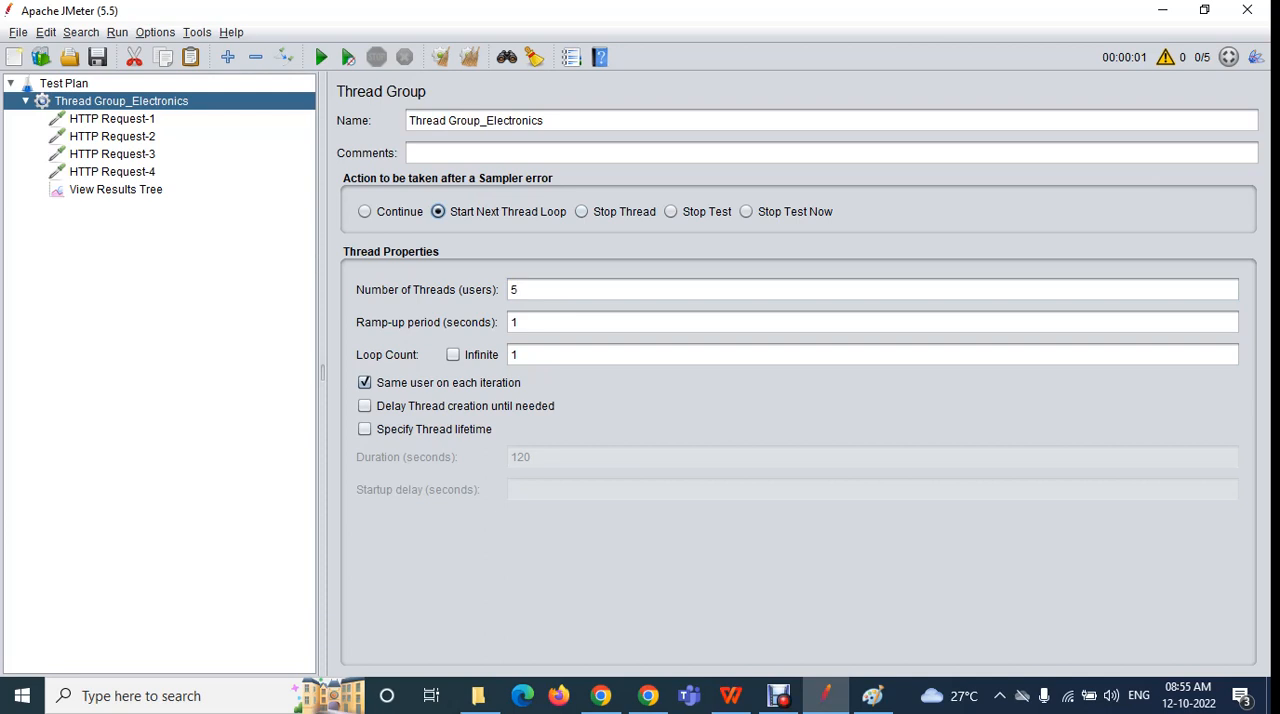
{"action": "double_click", "coordinate": [514, 290]}
{"action": "key", "text": "BackSpace"}
{"action": "type", "text": "1"}
Clear all previous results, rerun the test plan without saving, and view HTTP Request-1's sampler result
{"action": "left_click", "coordinate": [116, 190]}
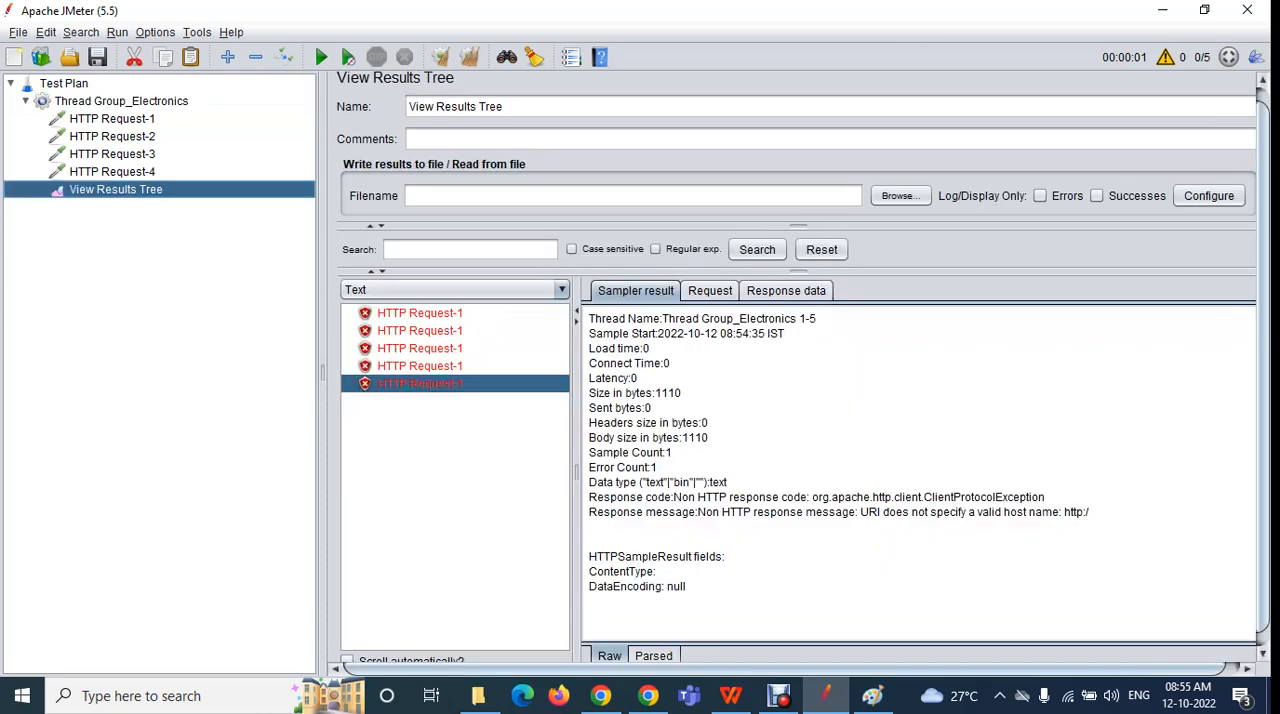
{"action": "left_click", "coordinate": [469, 57]}
{"action": "left_click", "coordinate": [320, 57]}
{"action": "left_click", "coordinate": [845, 391]}
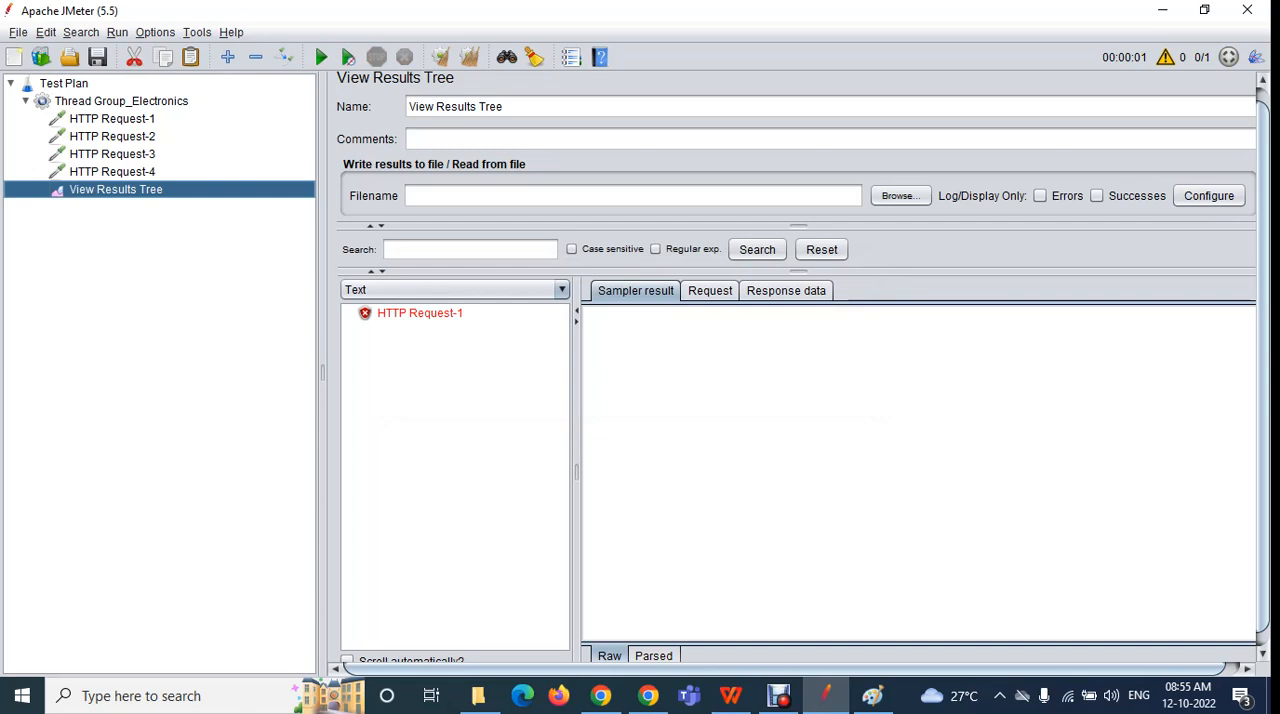
{"action": "left_click", "coordinate": [420, 313]}
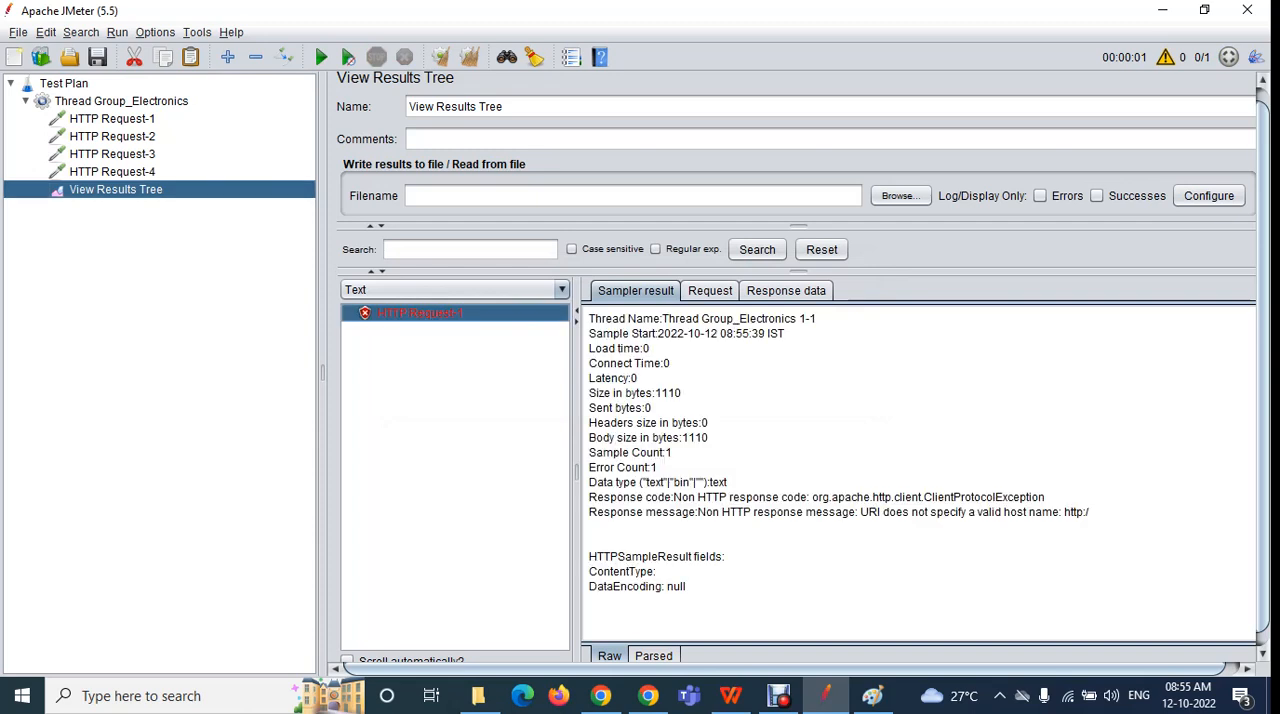
Clear the previous run's results and set the loop count of Thread Group_Electronics to 2
{"action": "left_click", "coordinate": [121, 101]}
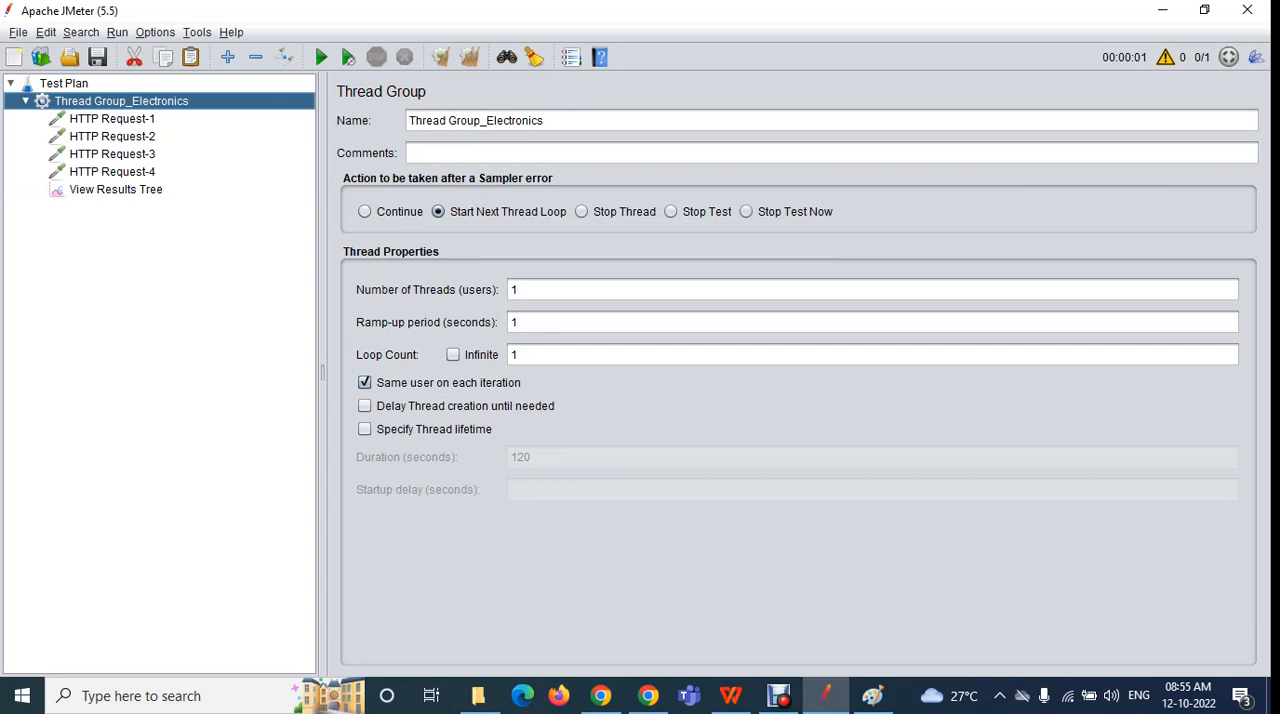
{"action": "left_click", "coordinate": [520, 355]}
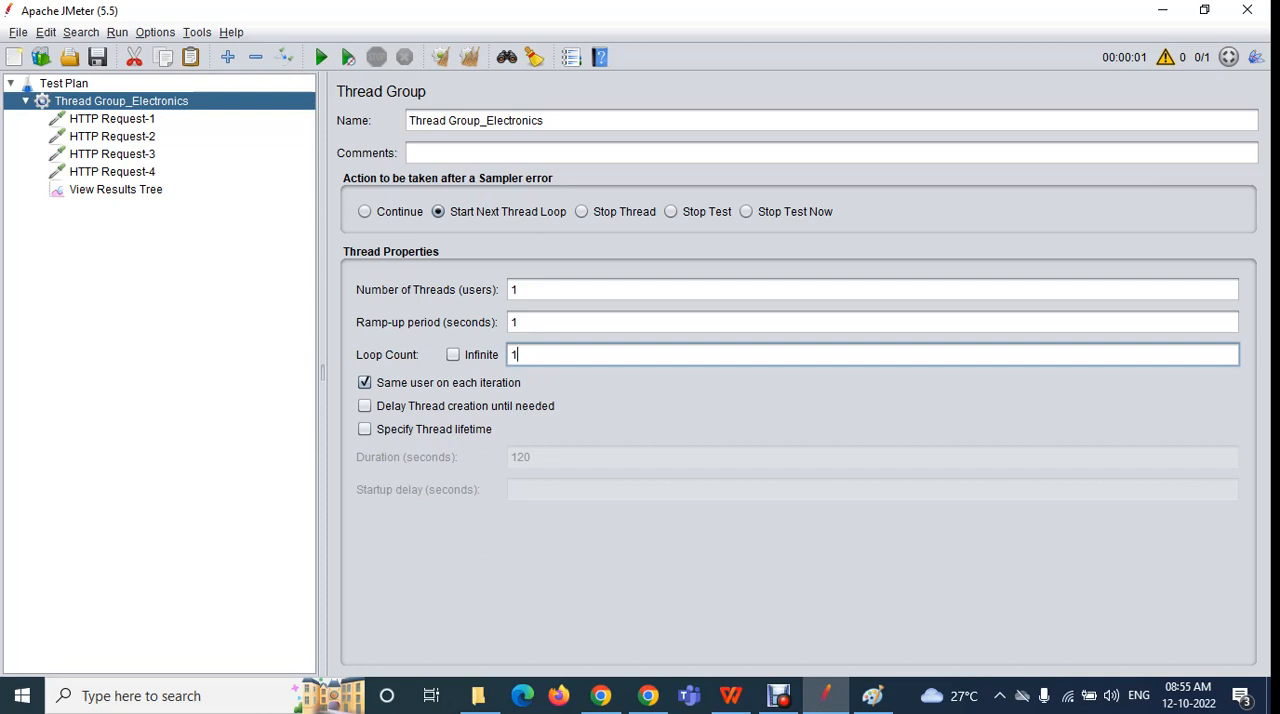
{"action": "left_click", "coordinate": [115, 189]}
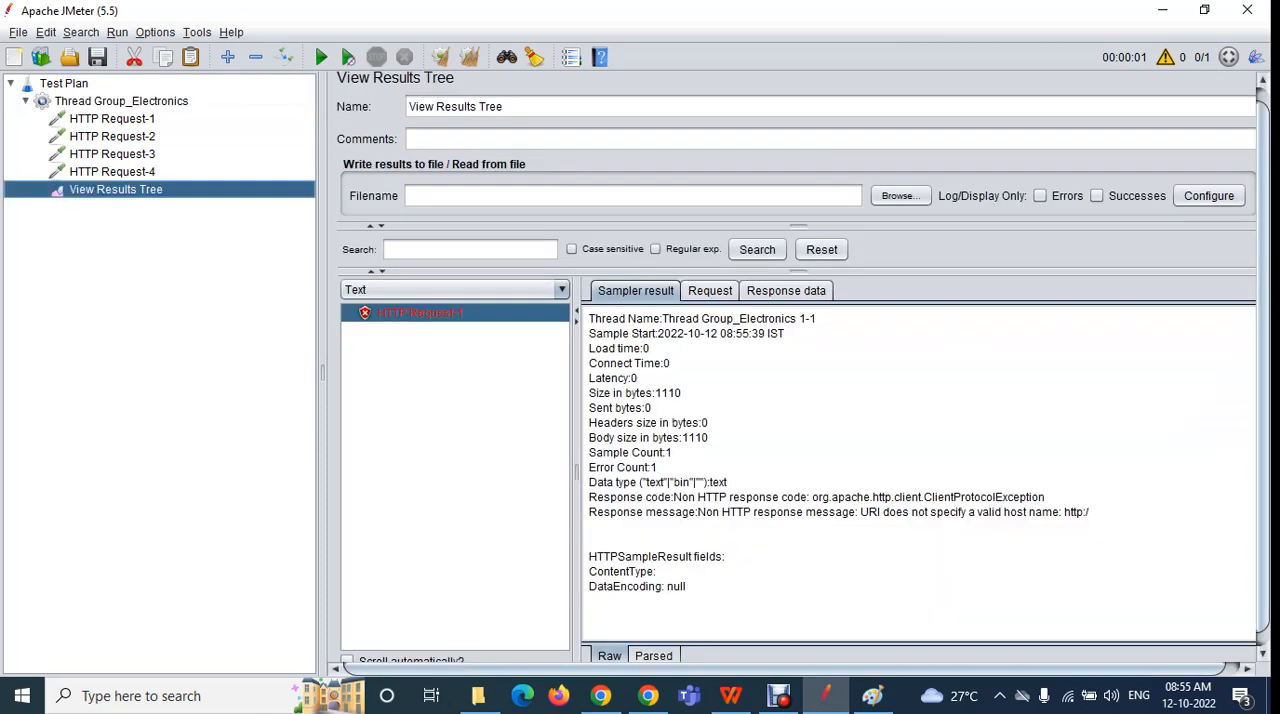
{"action": "left_click", "coordinate": [441, 57]}
{"action": "left_click", "coordinate": [121, 101]}
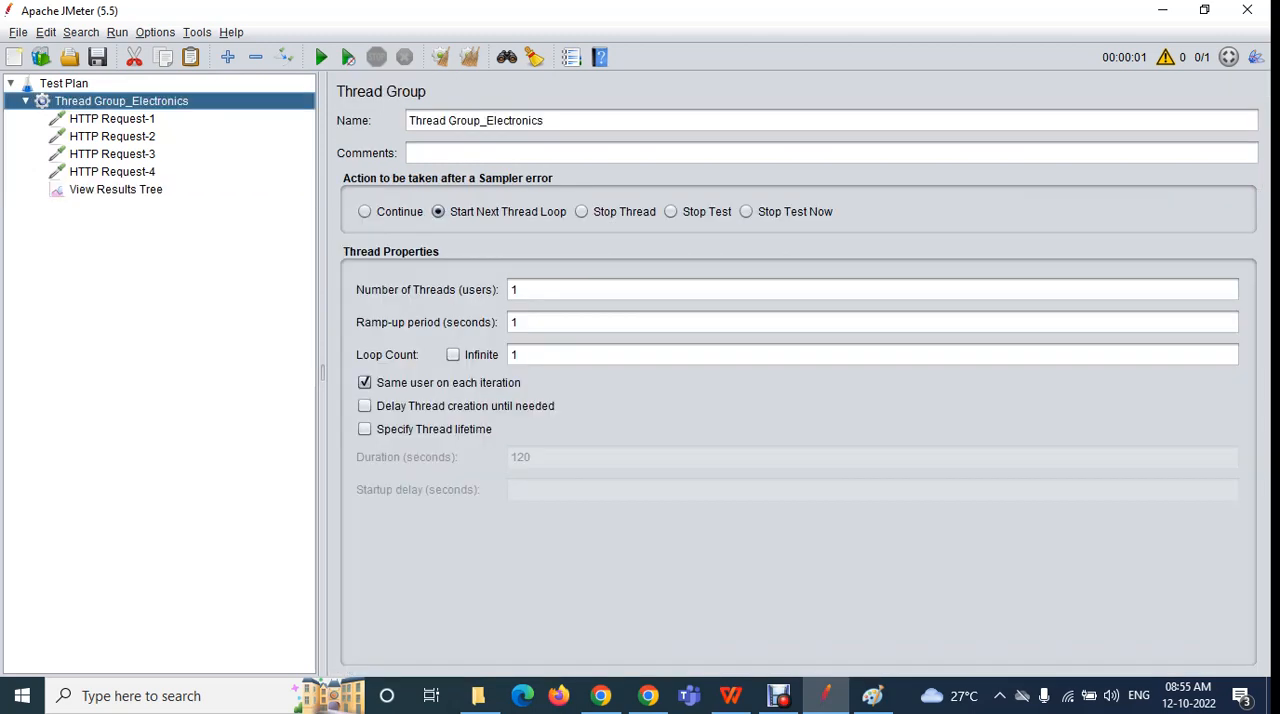
{"action": "left_click", "coordinate": [520, 355]}
{"action": "type", "text": "2"}
{"action": "key", "text": "BackSpace"}
{"action": "key", "text": "BackSpace"}
{"action": "type", "text": "2"}
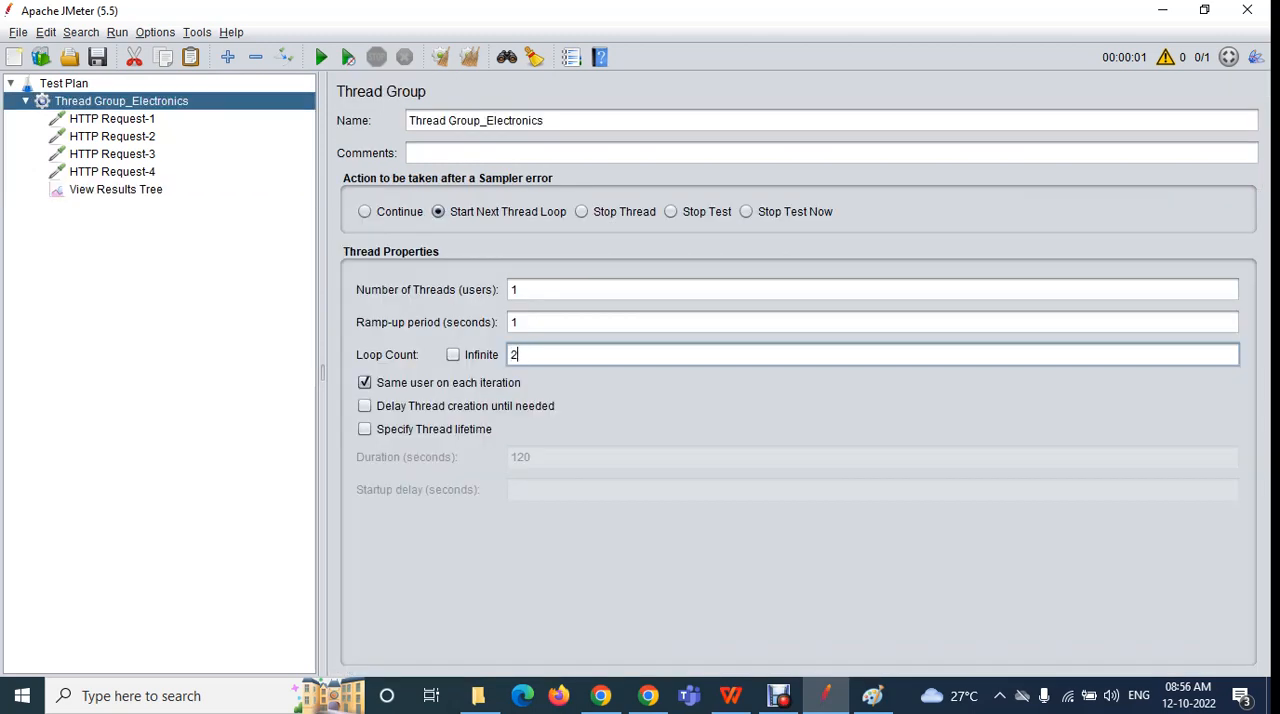
Rerun the test plan without saving it and view the first HTTP Request-1 sampler result
{"action": "left_click", "coordinate": [115, 190]}
{"action": "left_click", "coordinate": [320, 57]}
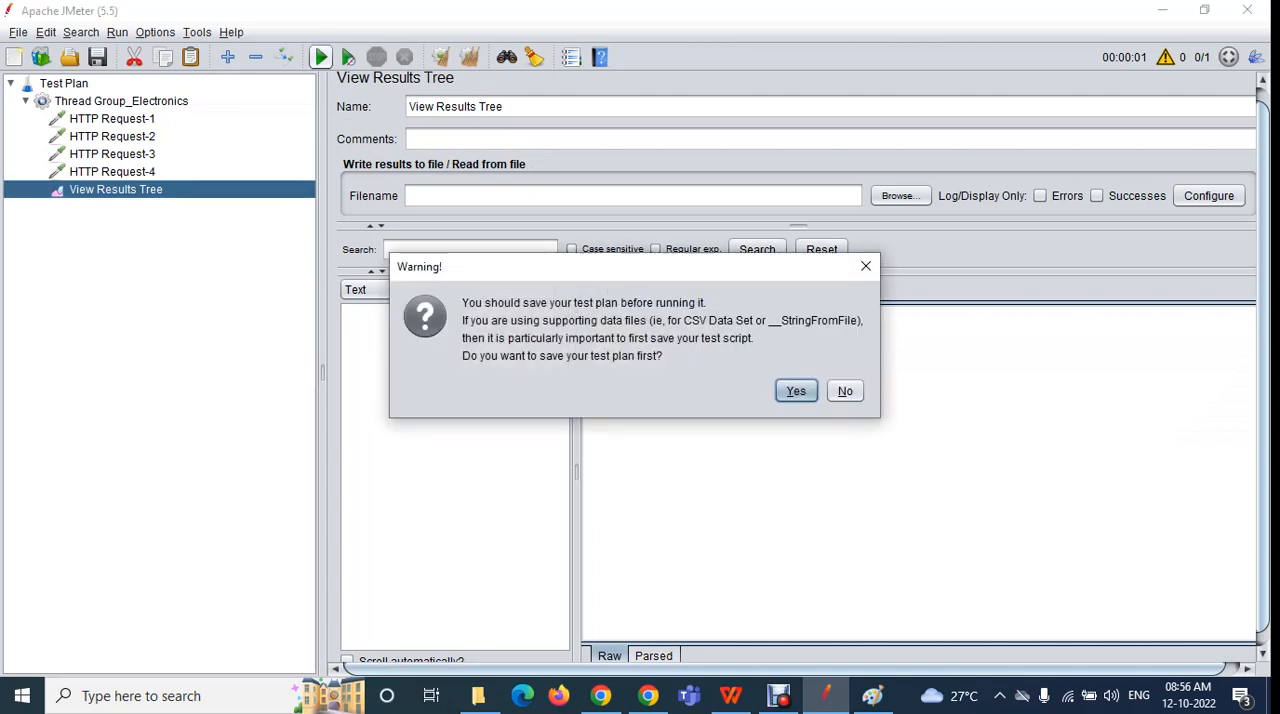
{"action": "left_click", "coordinate": [846, 391]}
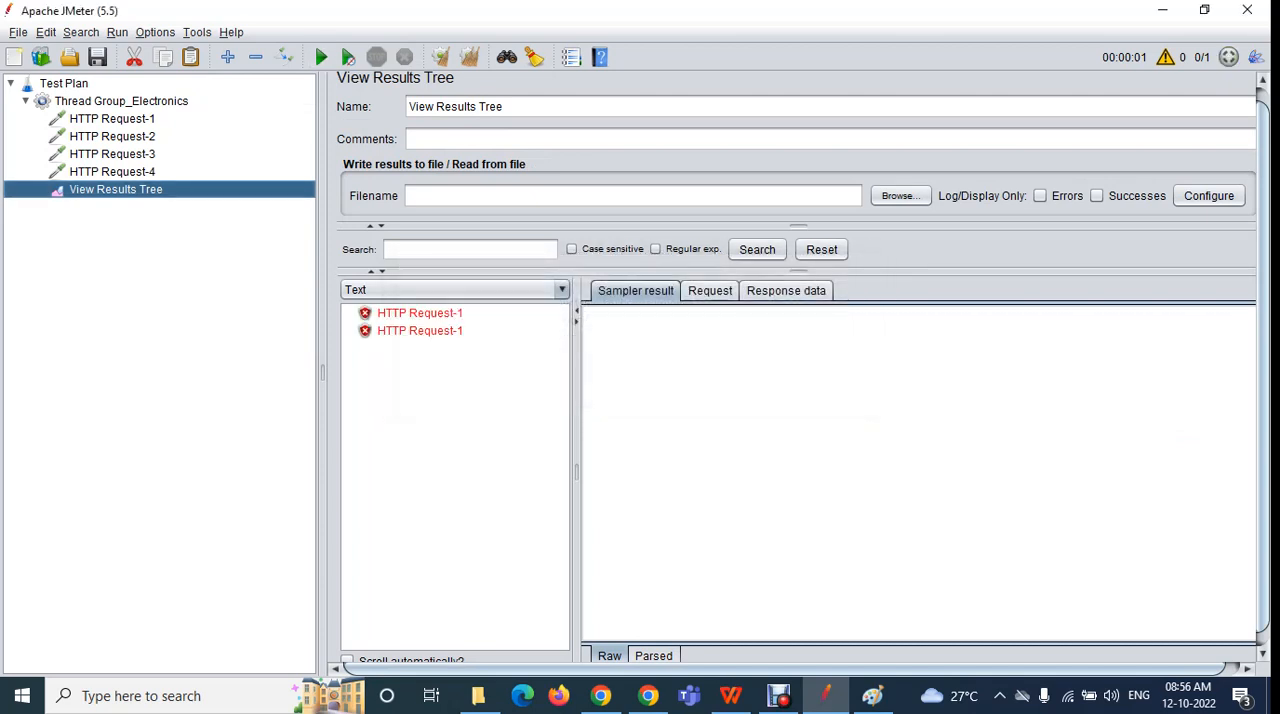
{"action": "left_click", "coordinate": [420, 313]}
Compare both HTTP Request-1 results with the thread group's sampler-error action, loop count and the order of its HTTP requests
{"action": "left_click", "coordinate": [121, 101]}
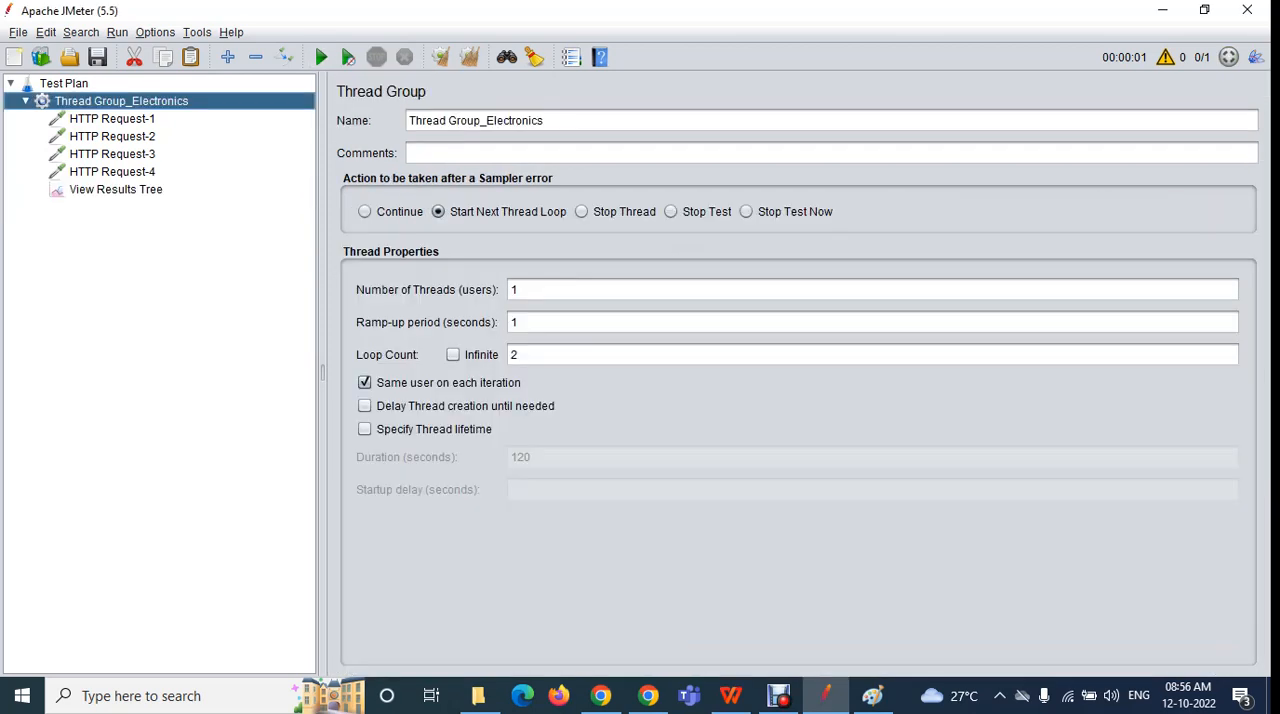
{"action": "left_click", "coordinate": [116, 190]}
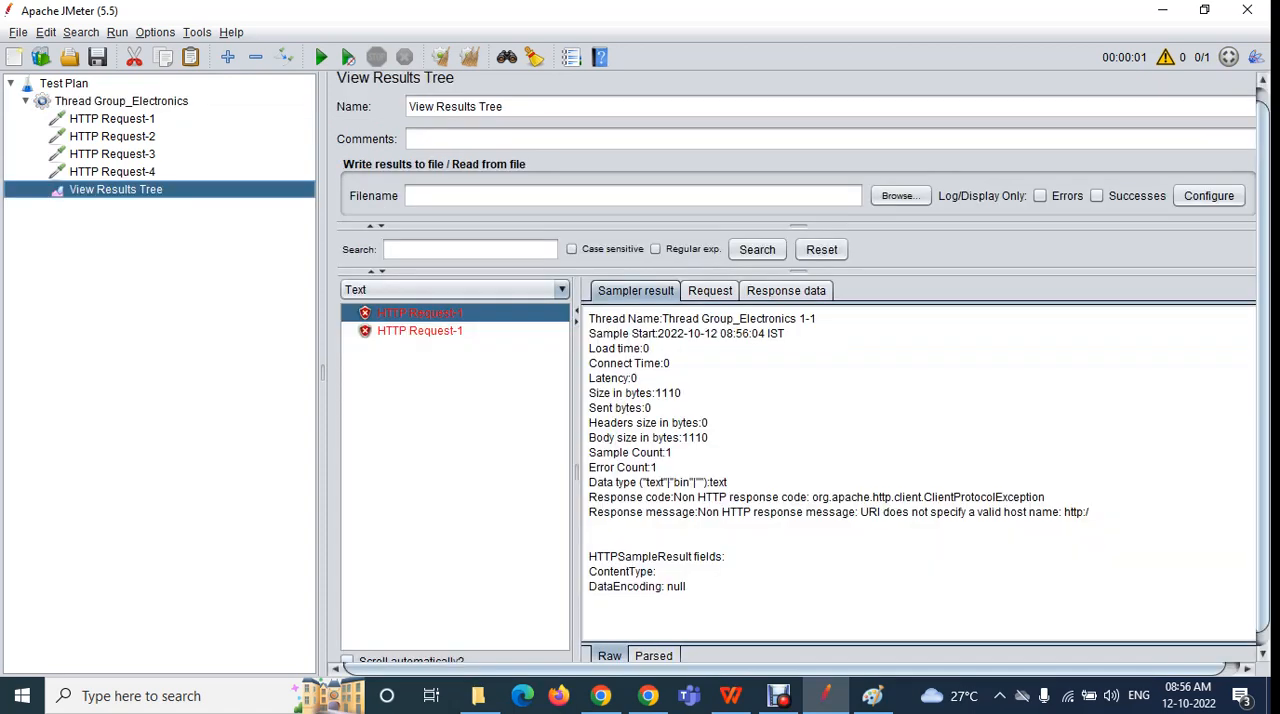
{"action": "left_click", "coordinate": [121, 101]}
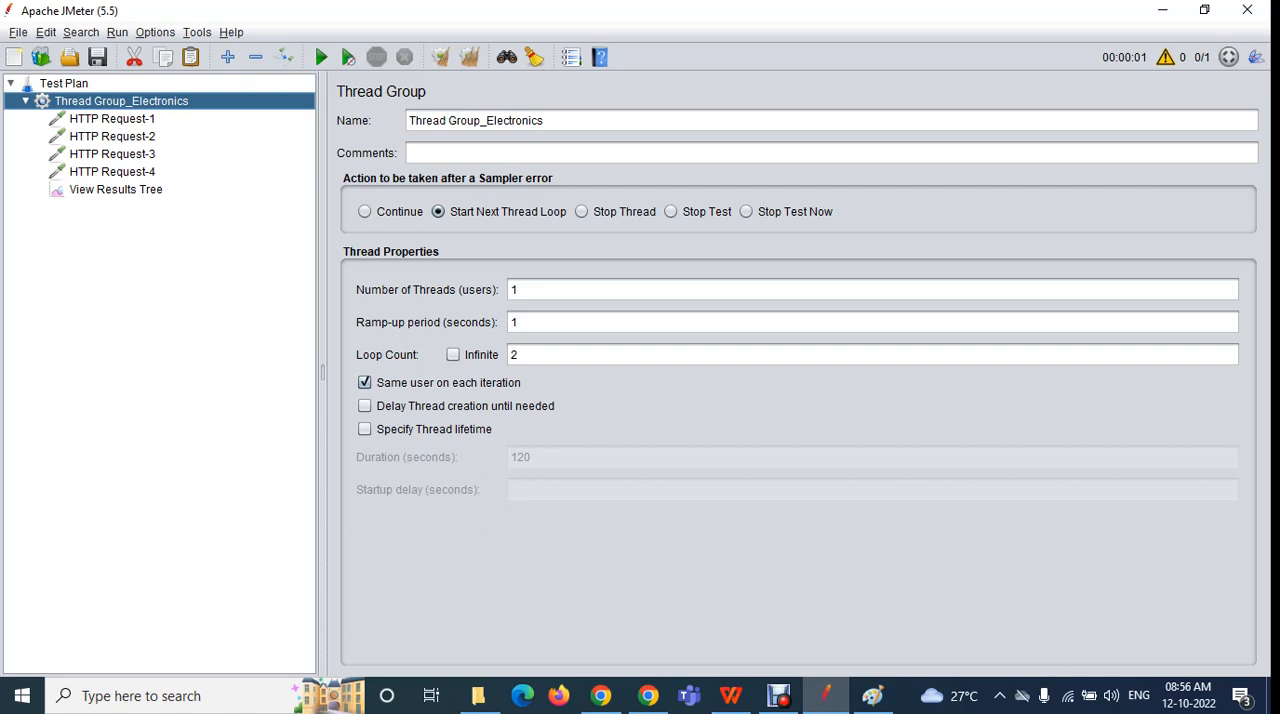
{"action": "key", "text": "Down"}
{"action": "key", "text": "Down"}
{"action": "key", "text": "Down"}
{"action": "key", "text": "Down"}
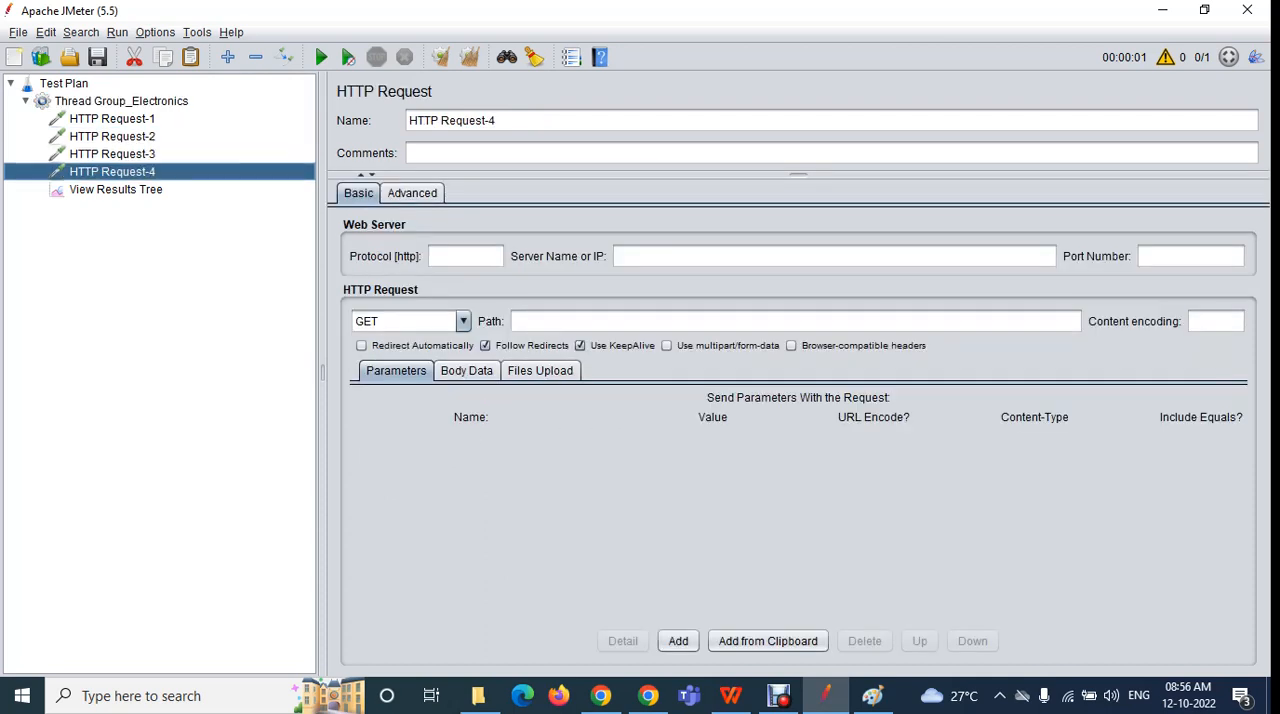
{"action": "left_click", "coordinate": [112, 119]}
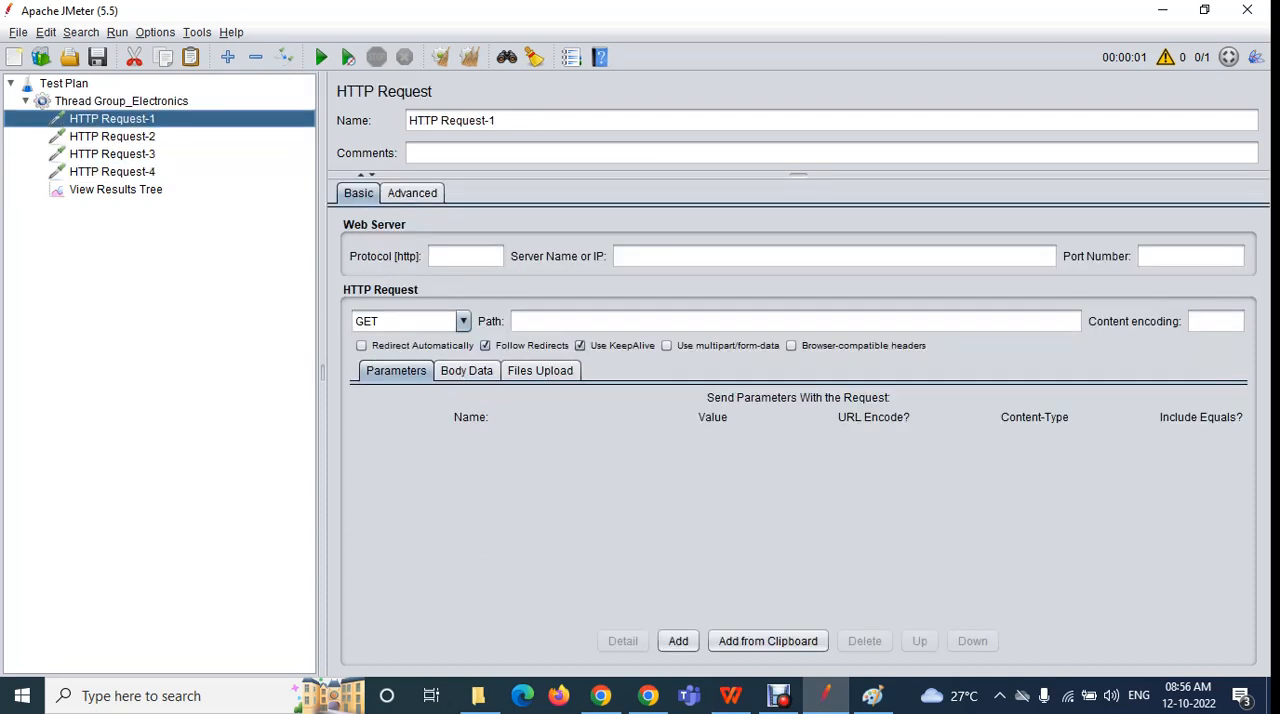
{"action": "left_click", "coordinate": [116, 190]}
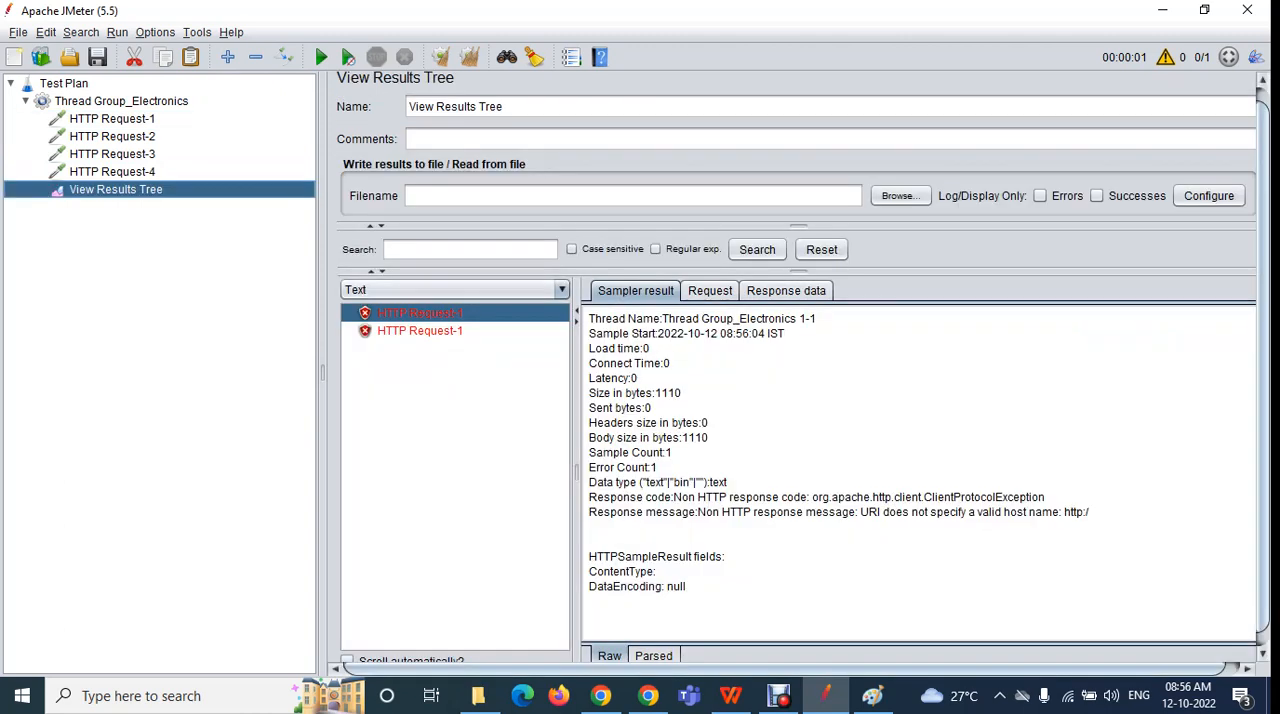
{"action": "left_click", "coordinate": [420, 331]}
{"action": "left_click", "coordinate": [121, 101]}
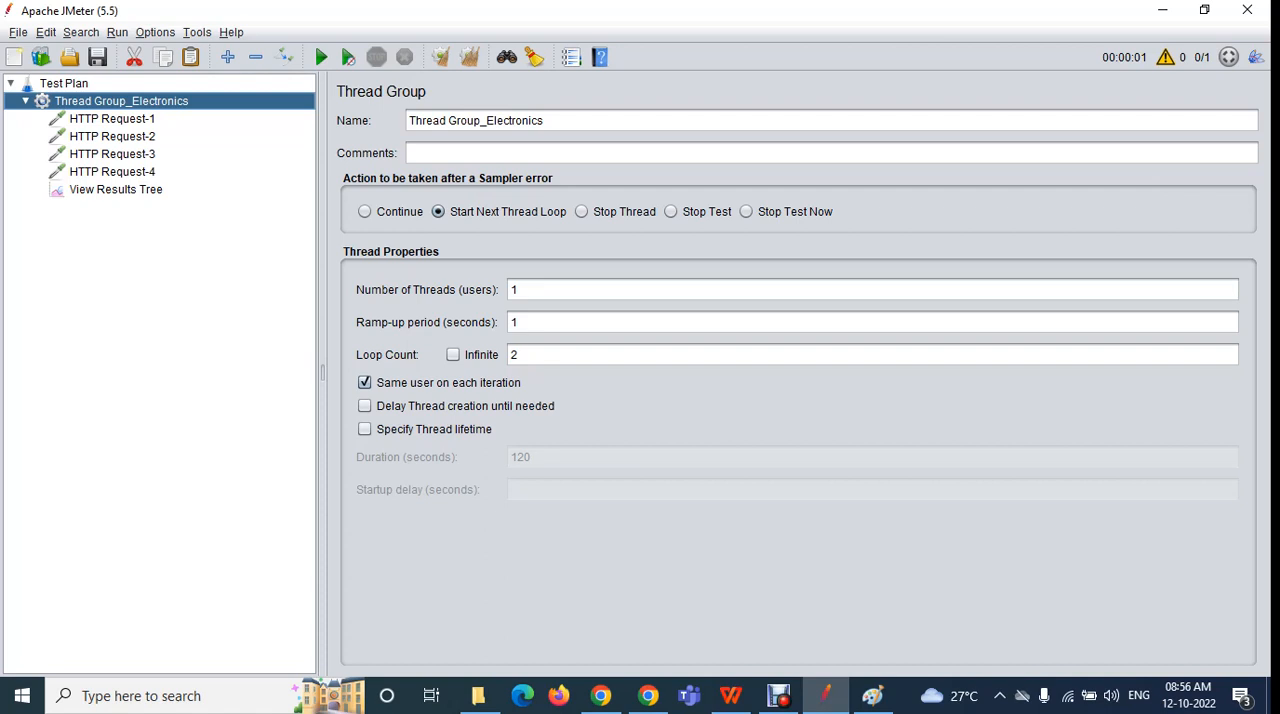
Set the sampler-error action of Thread Group_Electronics to Continue
{"action": "left_click", "coordinate": [518, 355]}
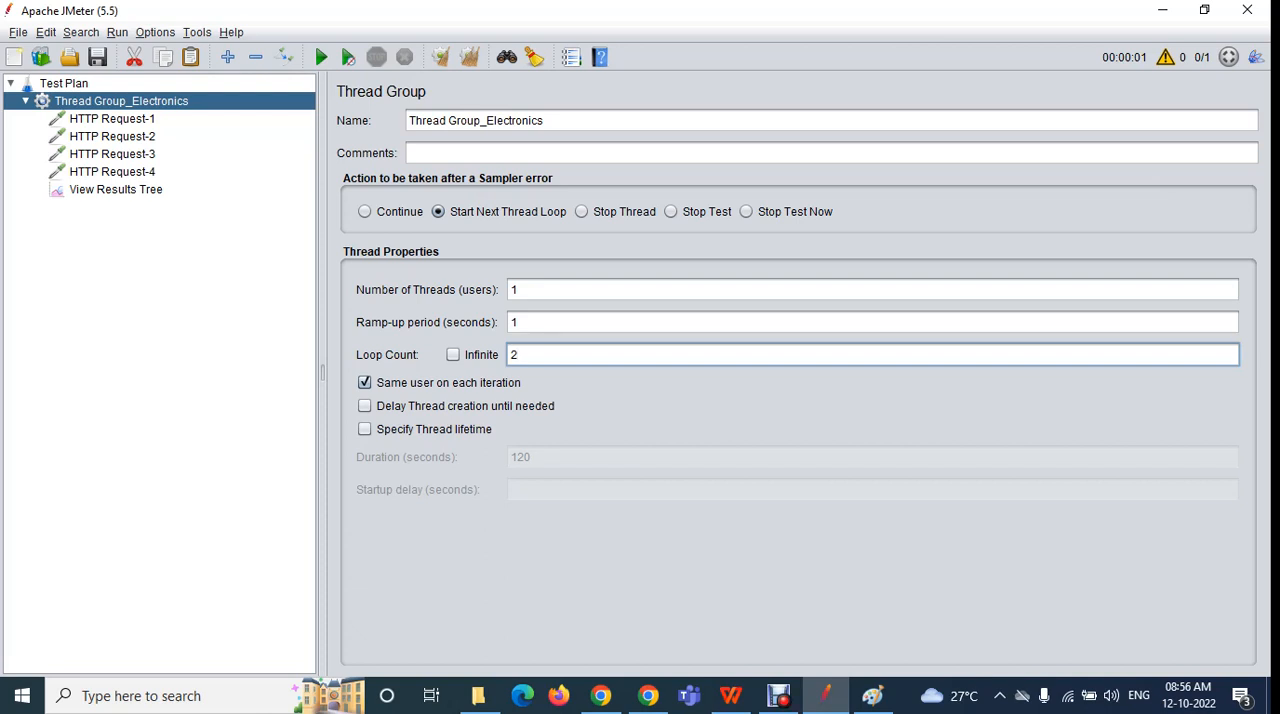
{"action": "left_click", "coordinate": [365, 212]}
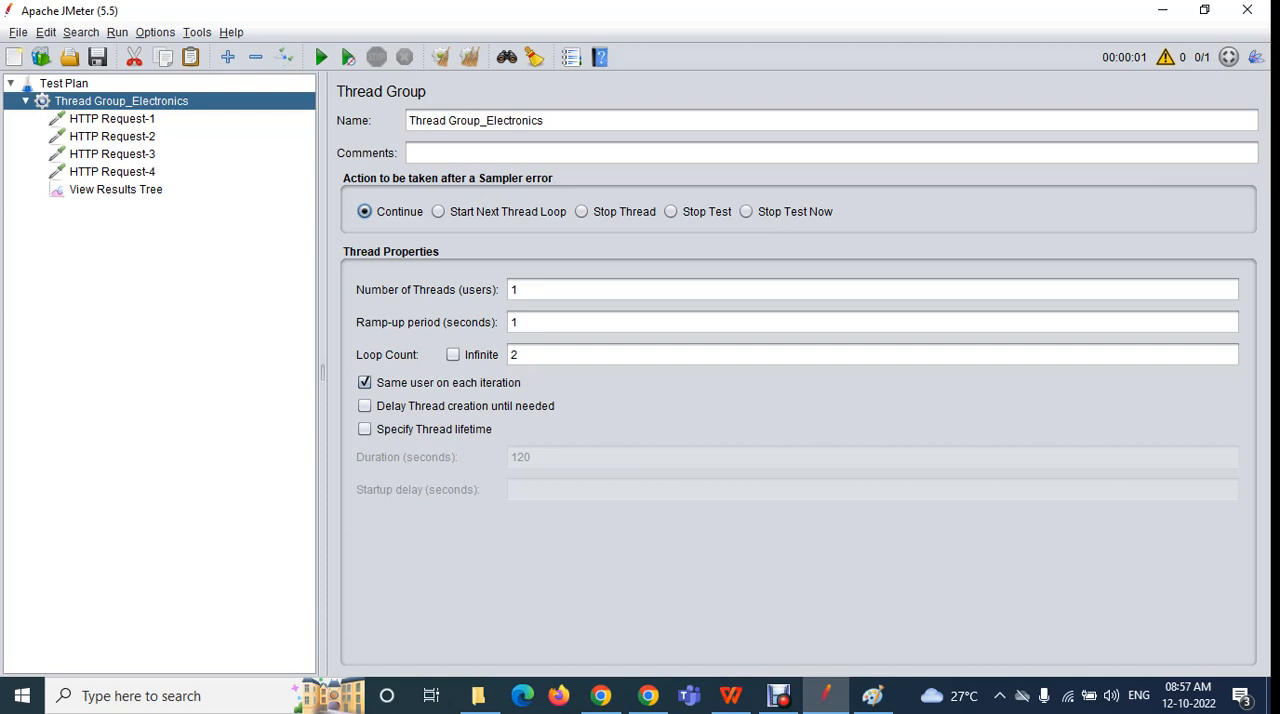
{"action": "key", "text": "Tab"}
{"action": "key", "text": "Tab"}
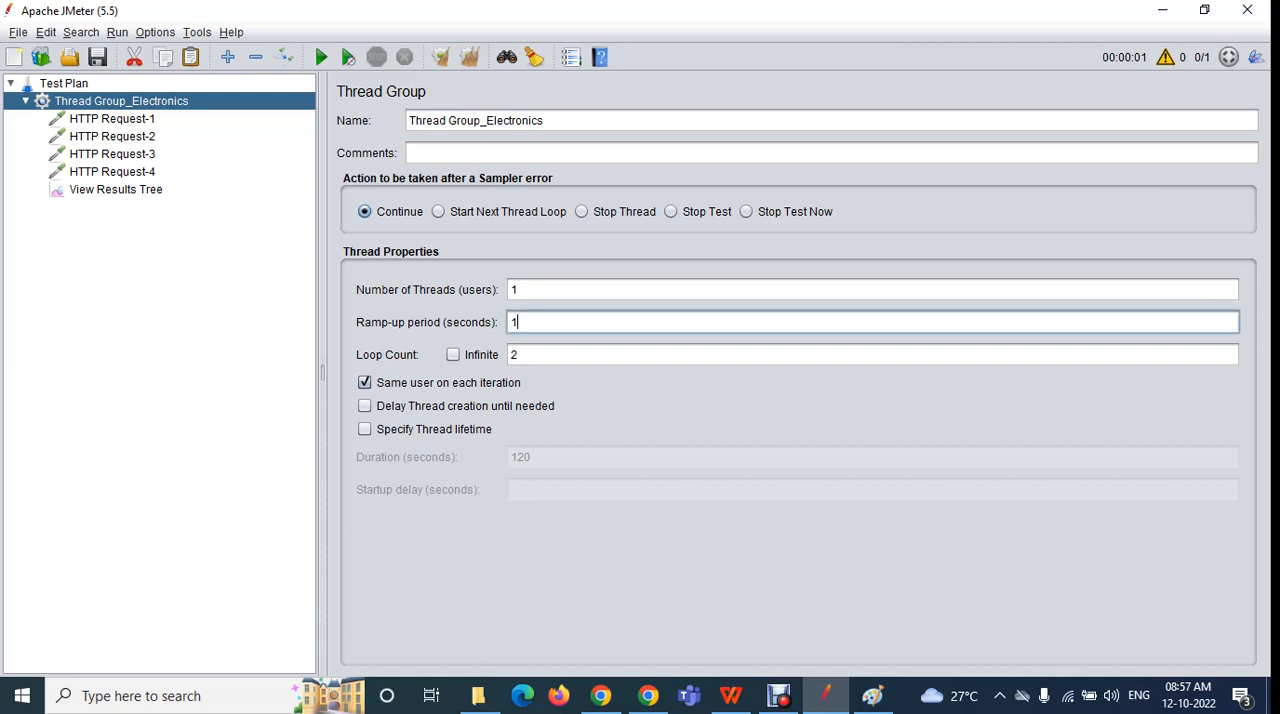
{"action": "key", "text": "Tab"}
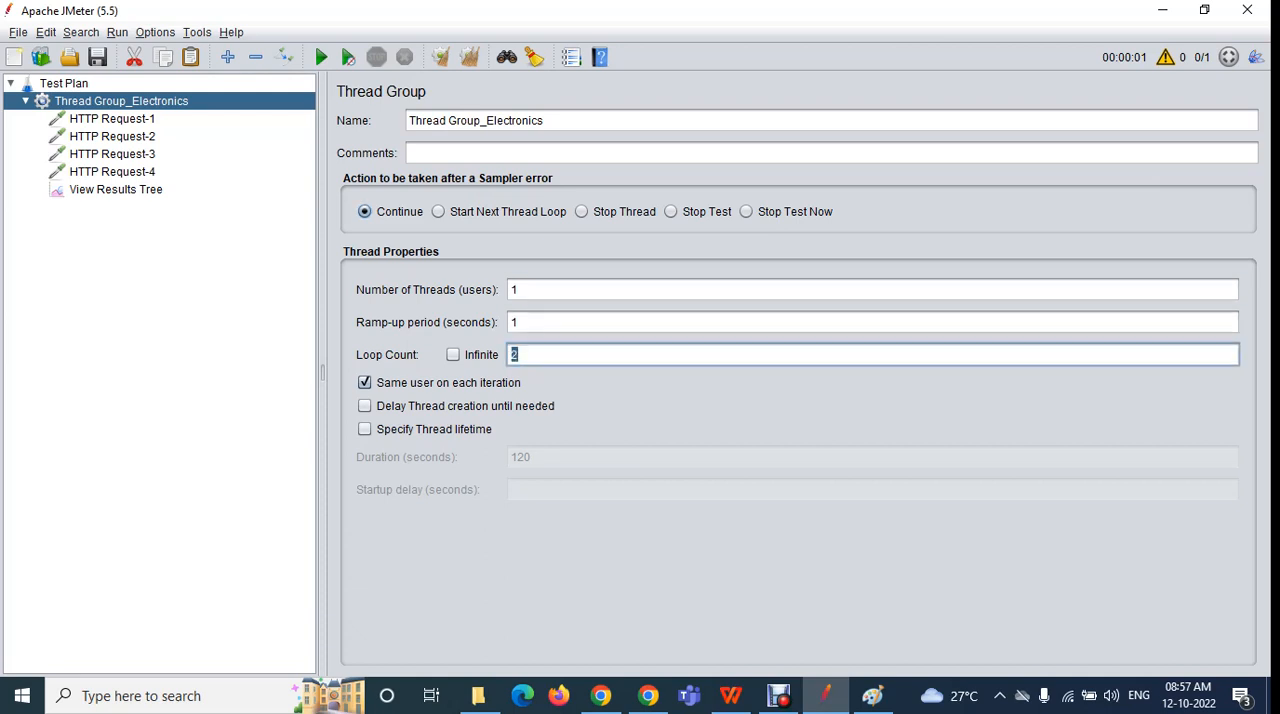
Collapse Thread Group_Electronics in the tree and add a setUp Thread Group to the test plan
{"action": "double_click", "coordinate": [121, 101]}
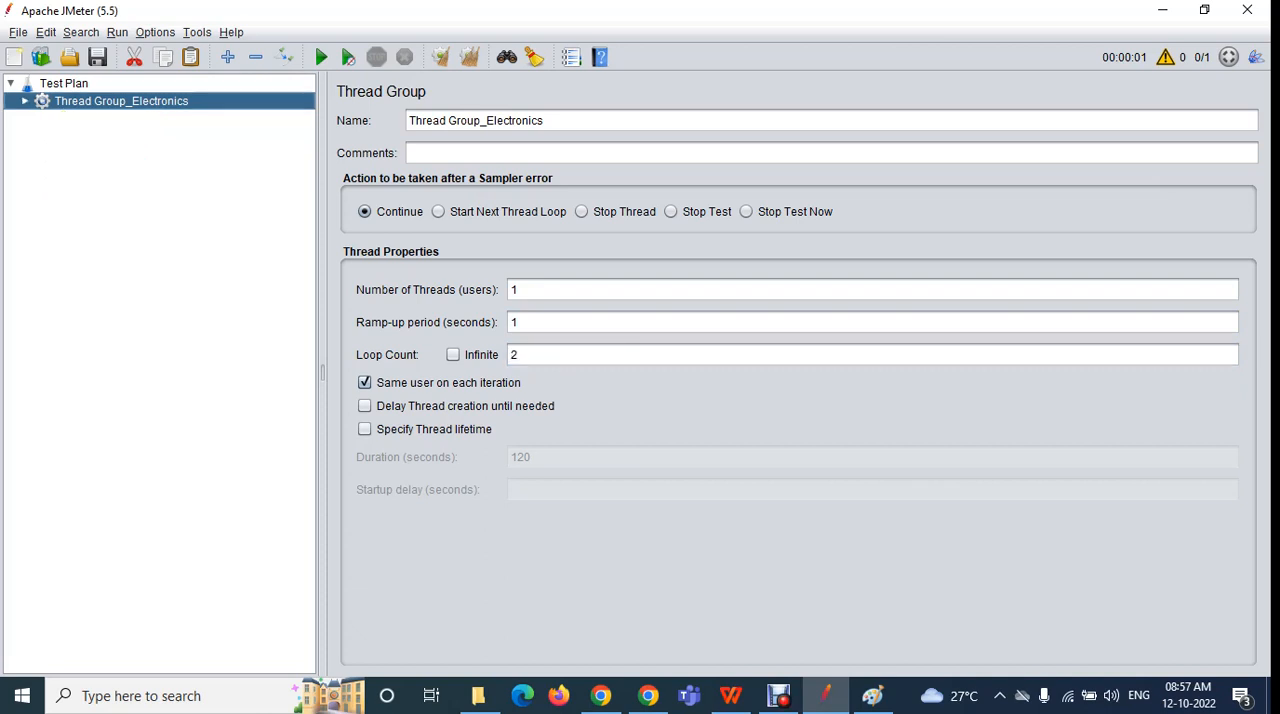
{"action": "left_click", "coordinate": [78, 86]}
{"action": "right_click", "coordinate": [79, 88]}
{"action": "mouse_move", "coordinate": [110, 103]}
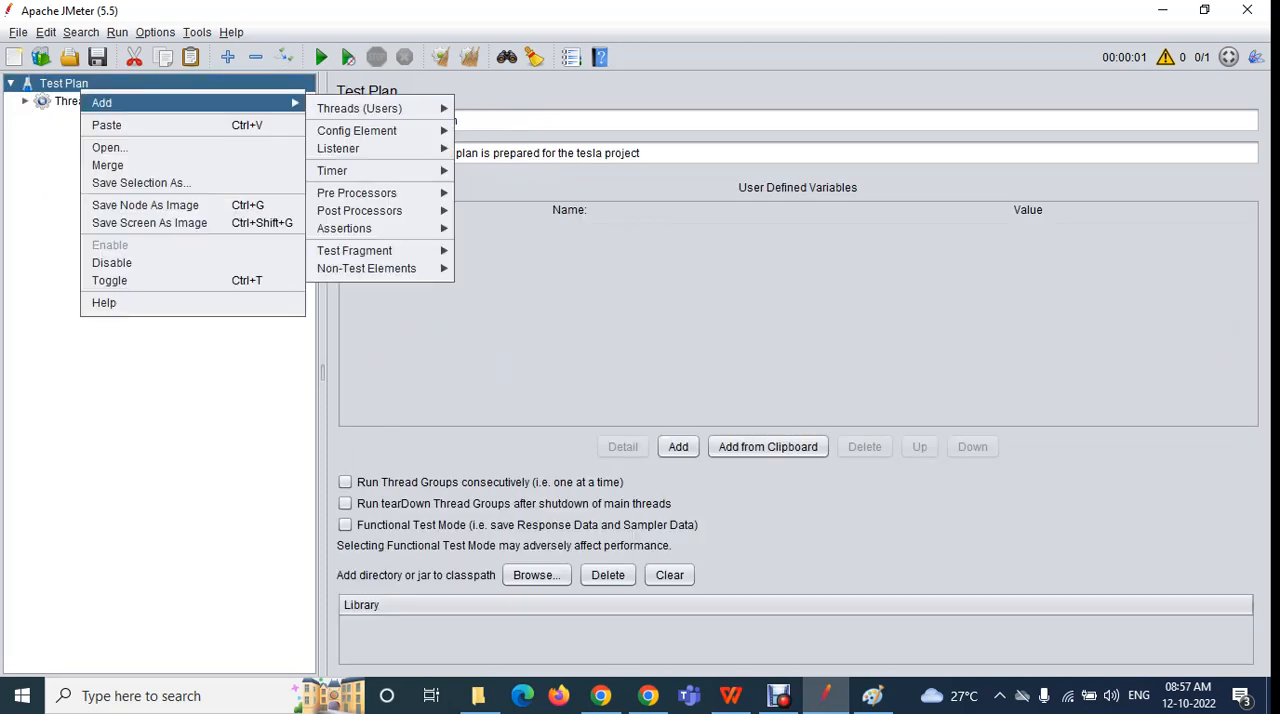
{"action": "mouse_move", "coordinate": [359, 108]}
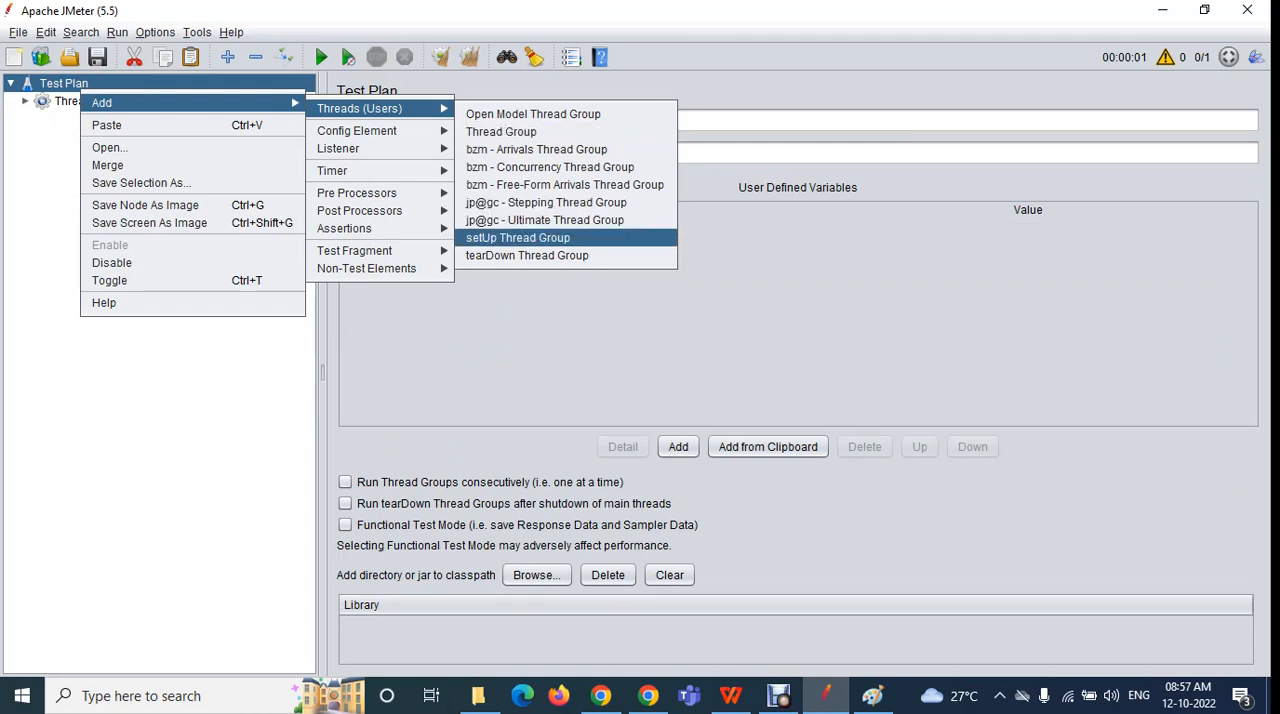
{"action": "left_click", "coordinate": [517, 237]}
Add a tearDown Thread Group to the test plan, ending with the Test Plan element selected
{"action": "right_click", "coordinate": [72, 85]}
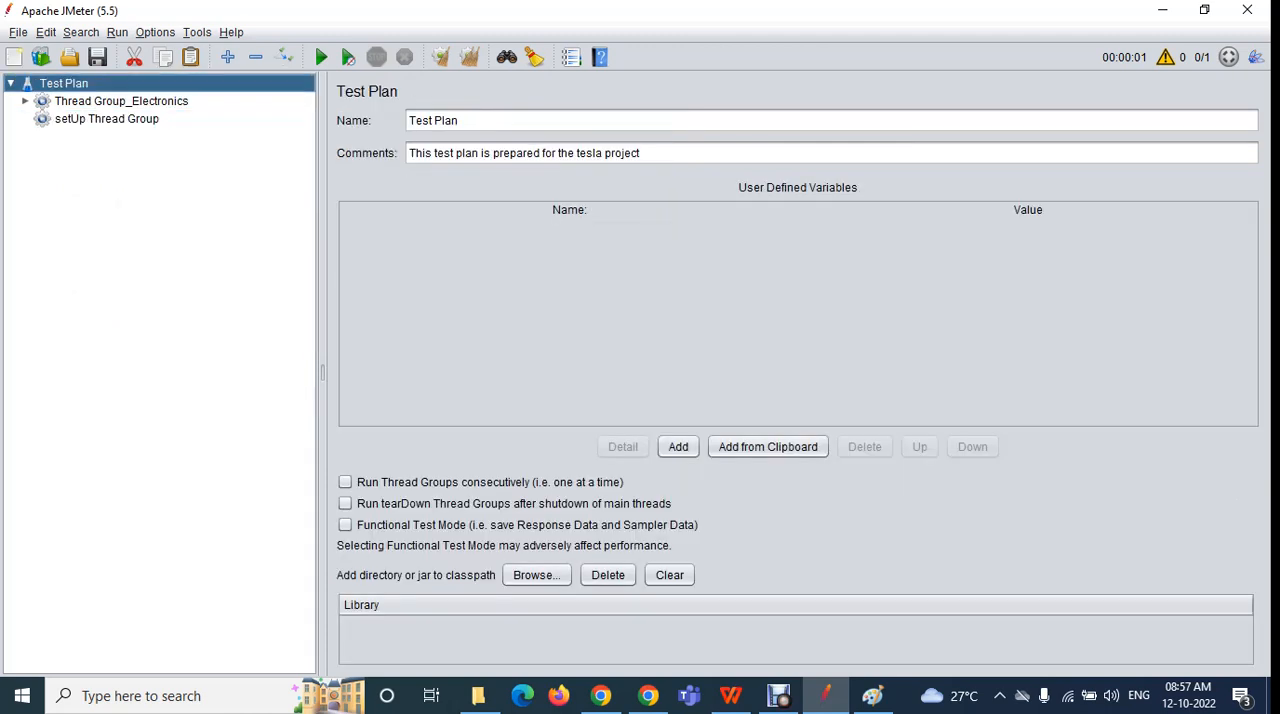
{"action": "mouse_move", "coordinate": [120, 97]}
{"action": "mouse_move", "coordinate": [360, 103]}
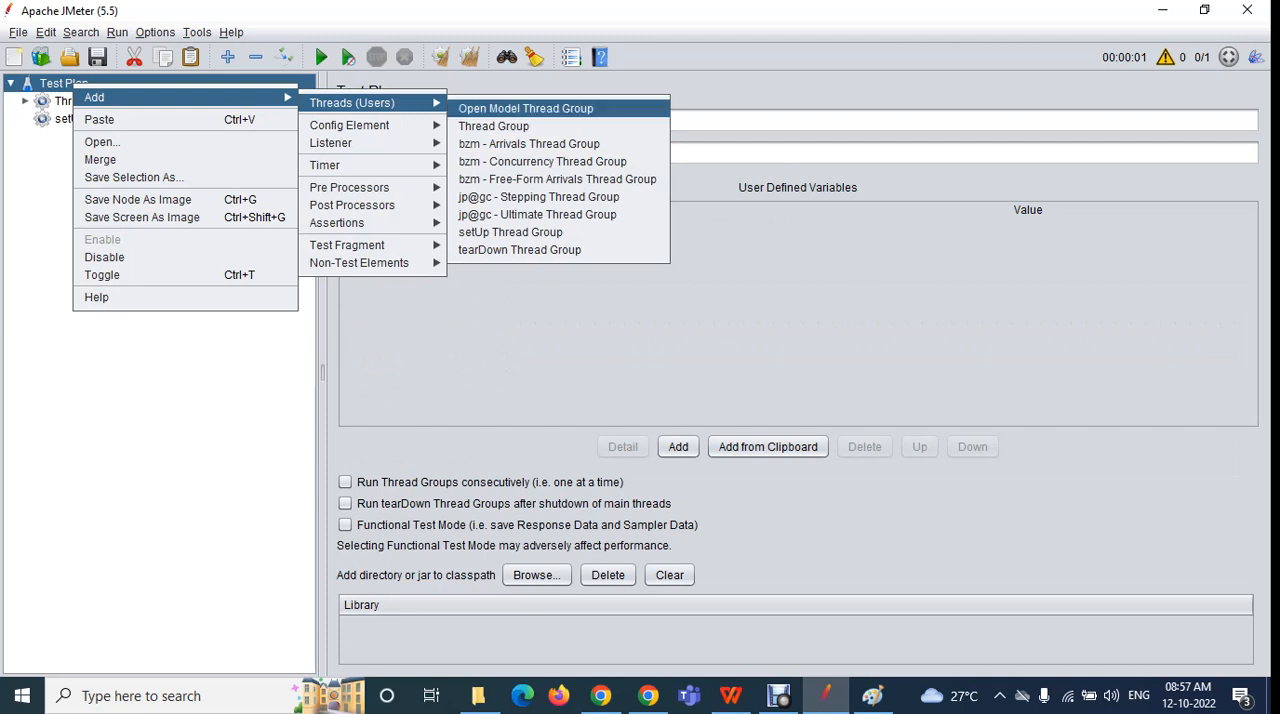
{"action": "left_click", "coordinate": [519, 250]}
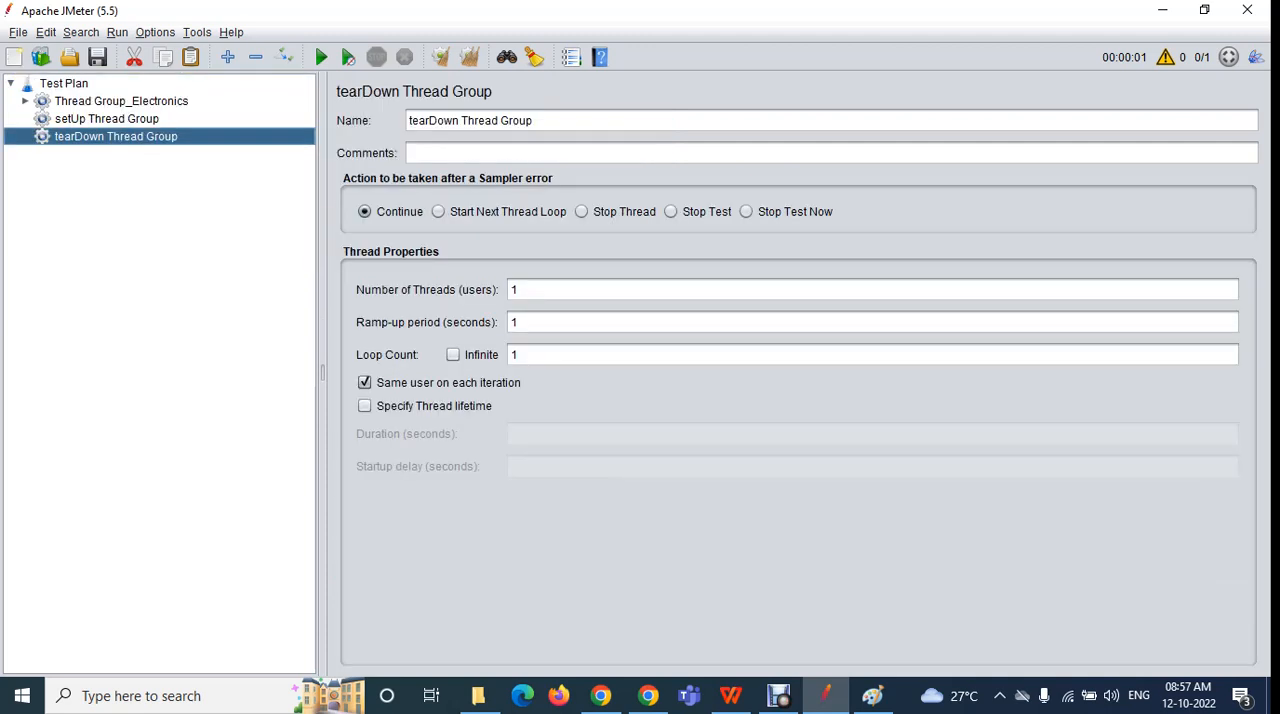
{"action": "left_click", "coordinate": [64, 84]}
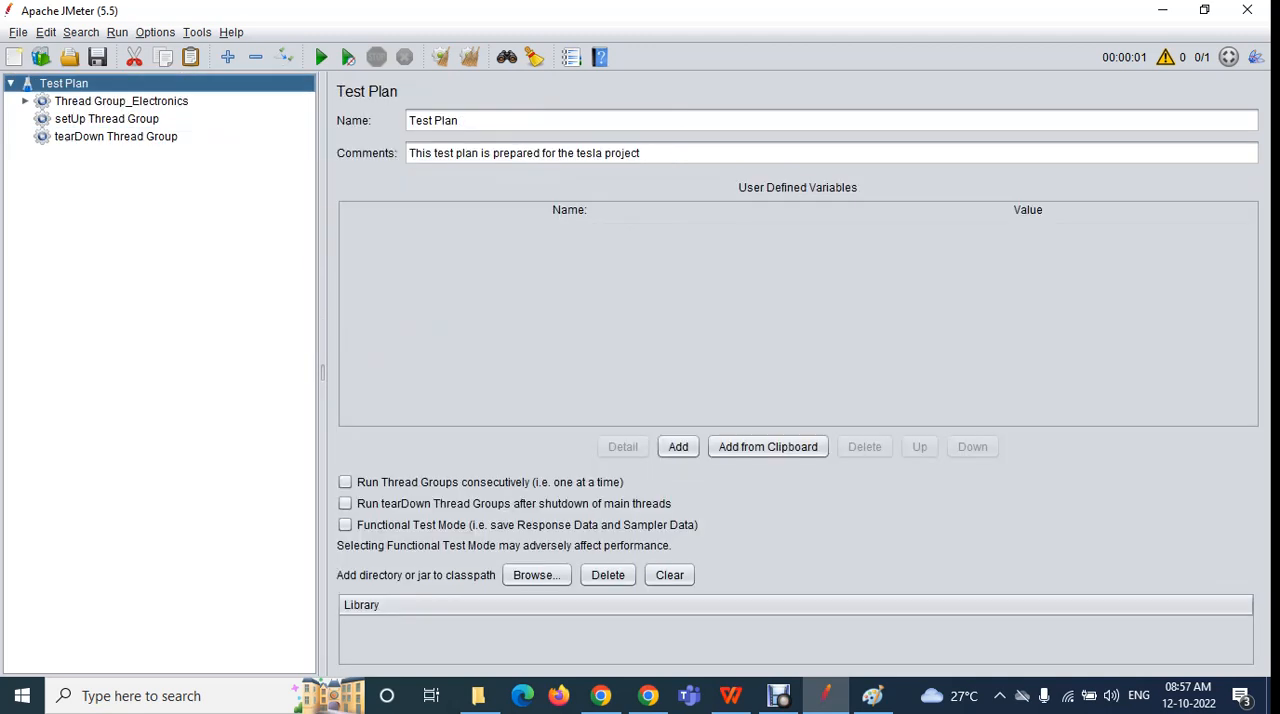
Look through the sampler types that can be added to Thread Group_Electronics, without adding one
{"action": "double_click", "coordinate": [121, 101]}
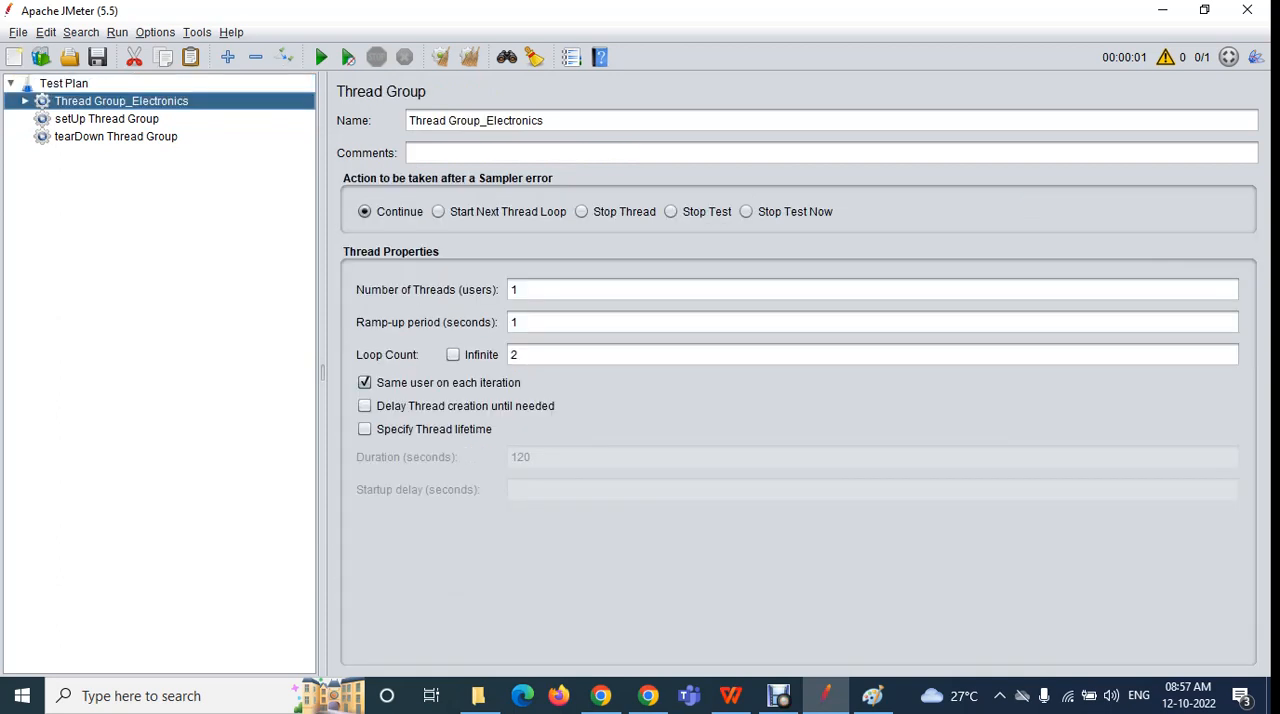
{"action": "right_click", "coordinate": [110, 101]}
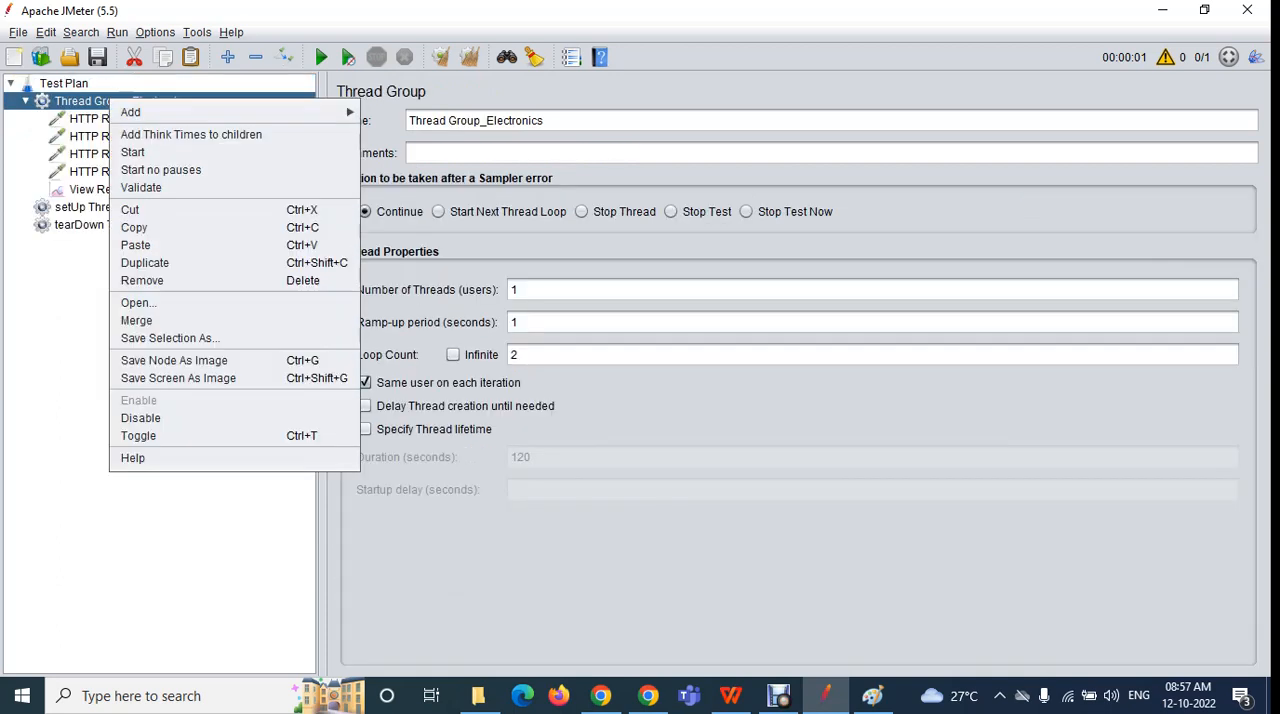
{"action": "mouse_move", "coordinate": [135, 112]}
{"action": "mouse_move", "coordinate": [400, 117]}
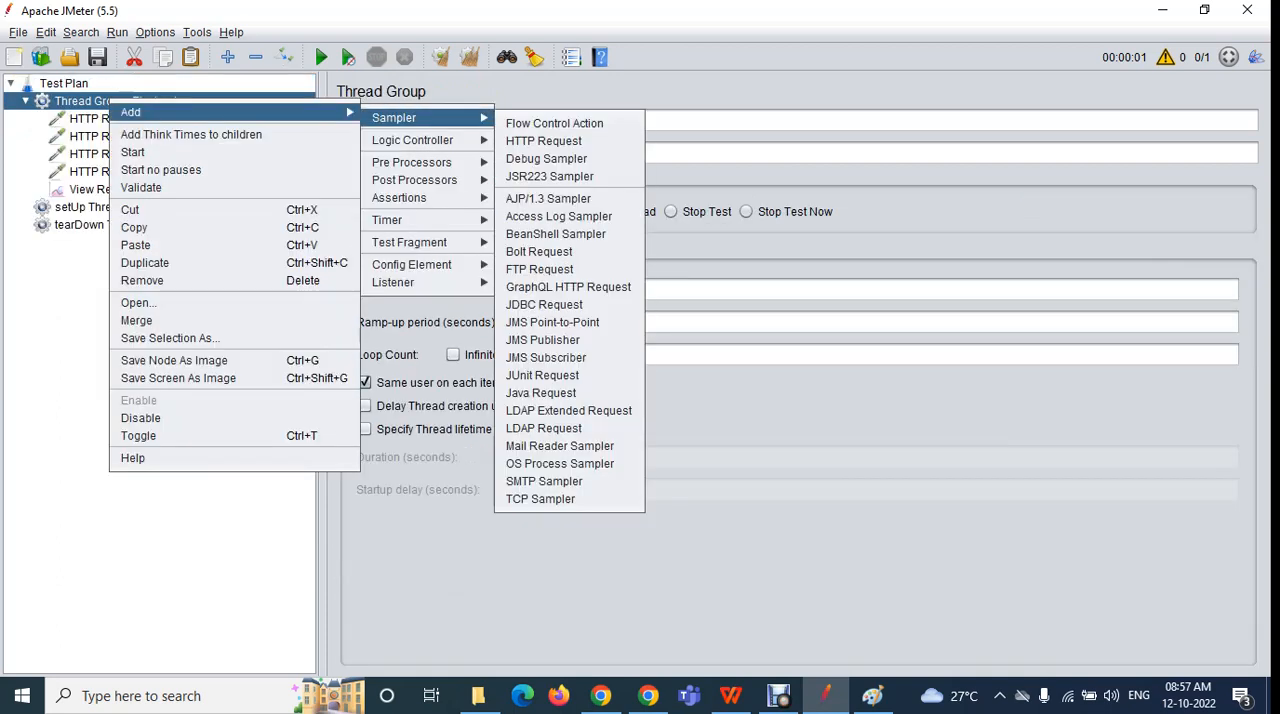
{"action": "key", "text": "Escape"}
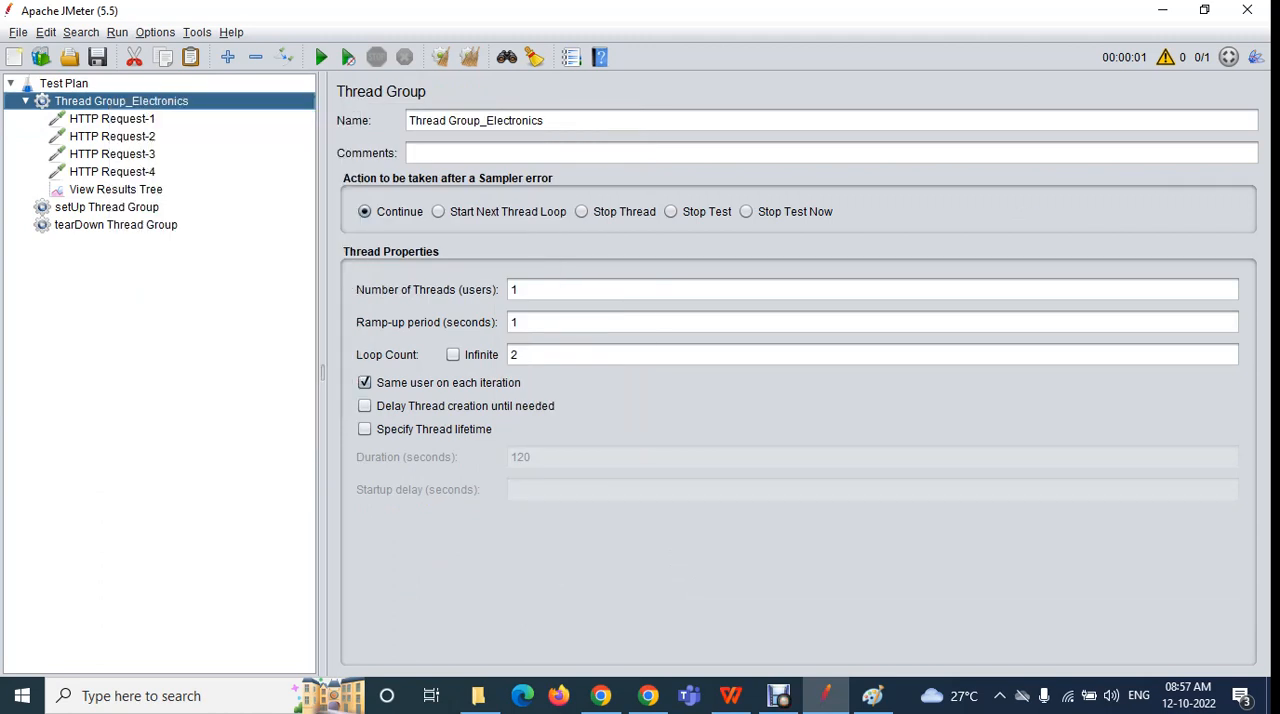
{"action": "key", "text": "Left"}
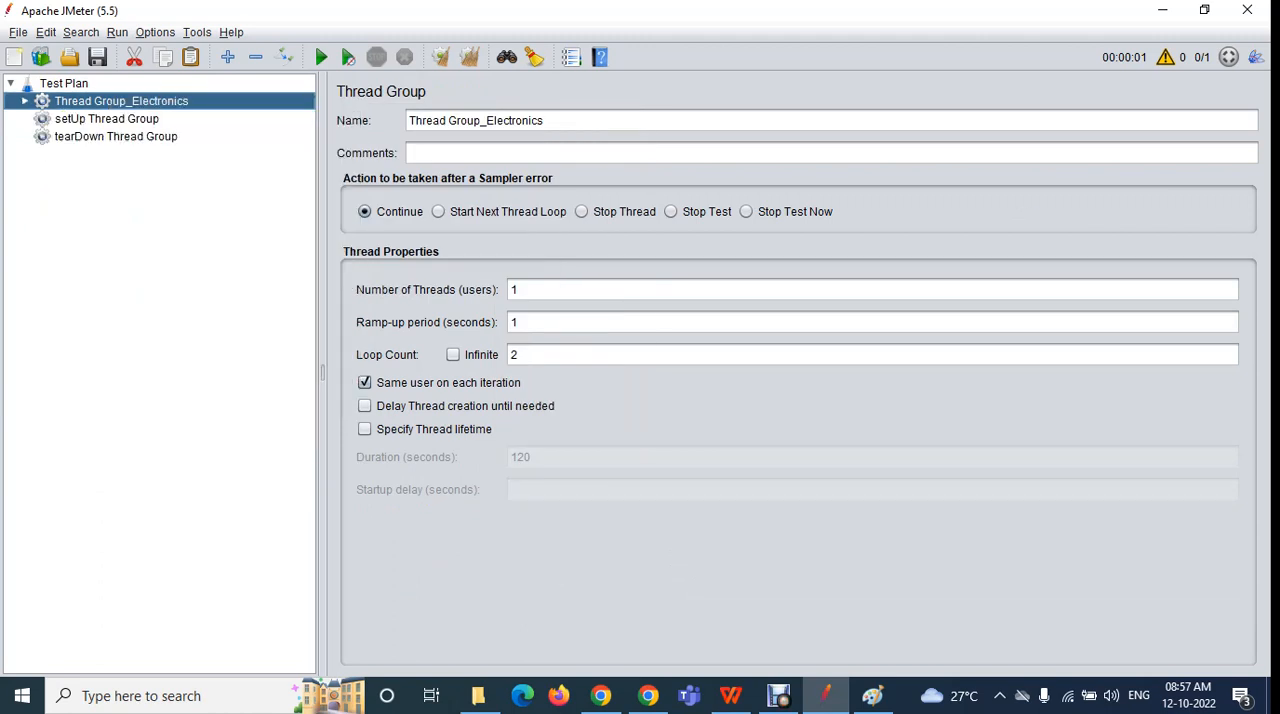
Examine the Test Plan element and compare the settings of Thread Group_Electronics, setUp Thread Group and tearDown Thread Group
{"action": "key", "text": "Up"}
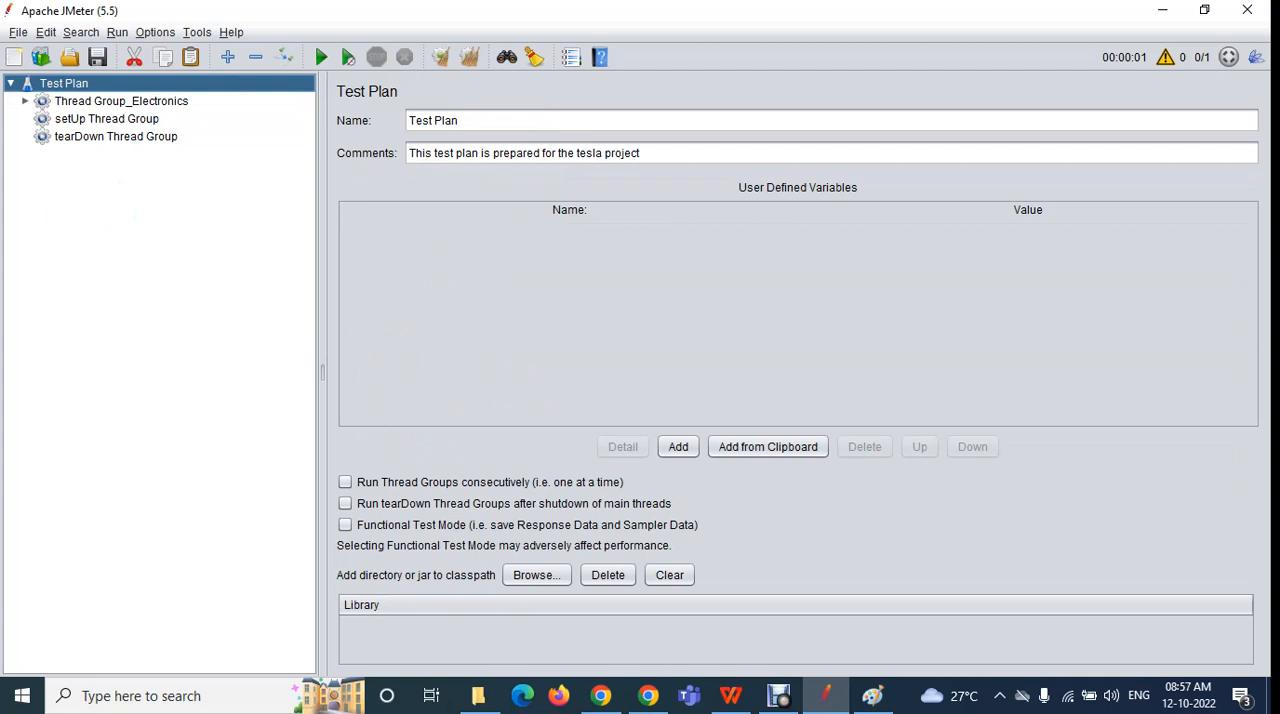
{"action": "key", "text": "Down"}
{"action": "key", "text": "Down"}
{"action": "key", "text": "Down"}
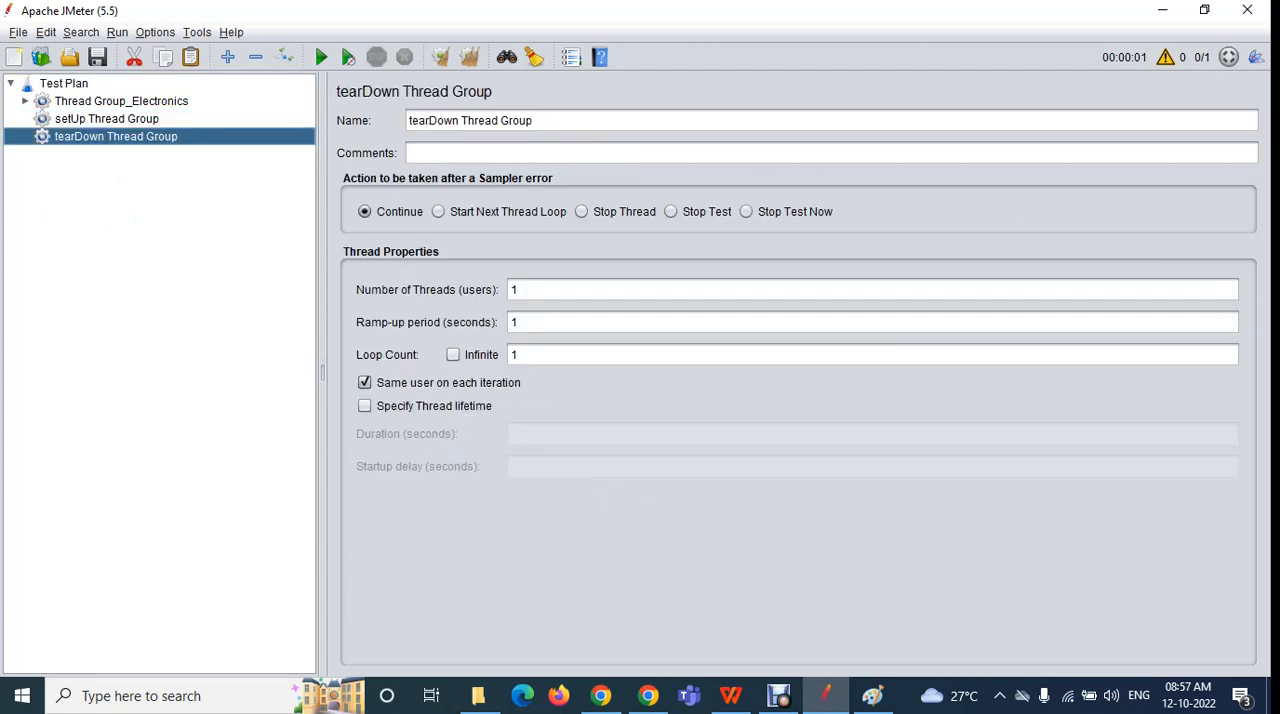
{"action": "left_click", "coordinate": [121, 101]}
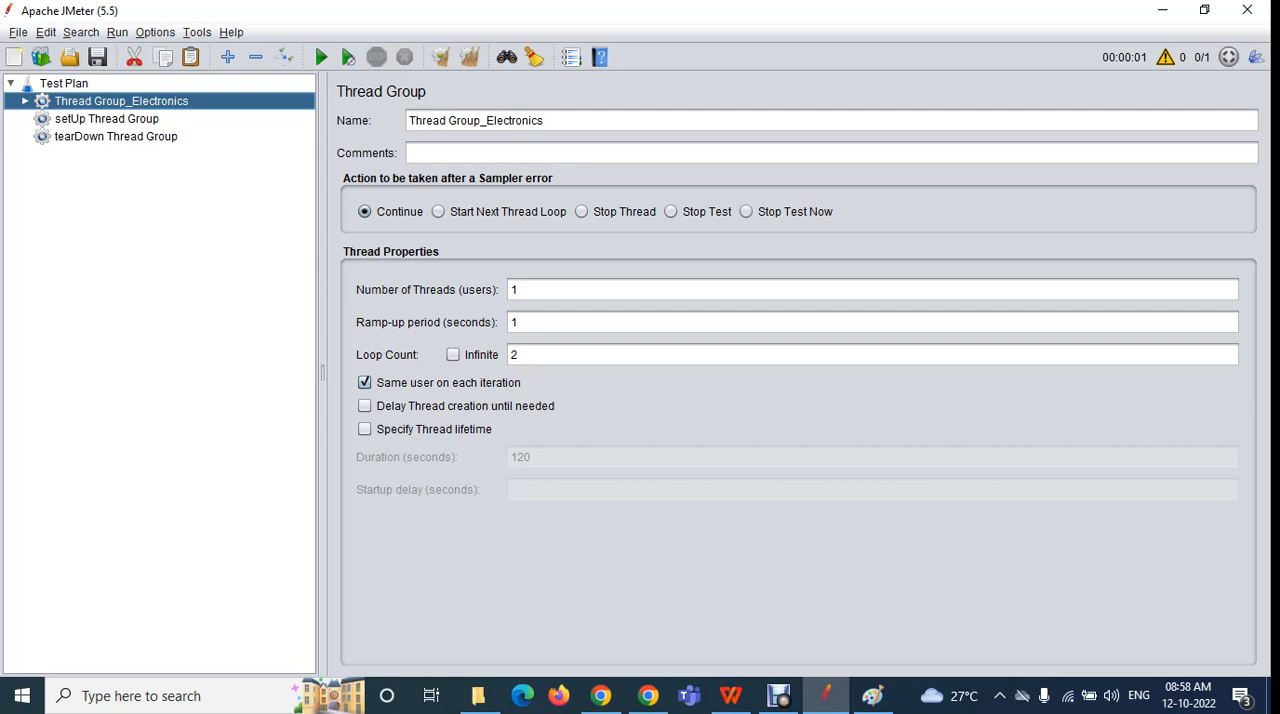
{"action": "left_click", "coordinate": [107, 119]}
{"action": "left_click", "coordinate": [116, 137]}
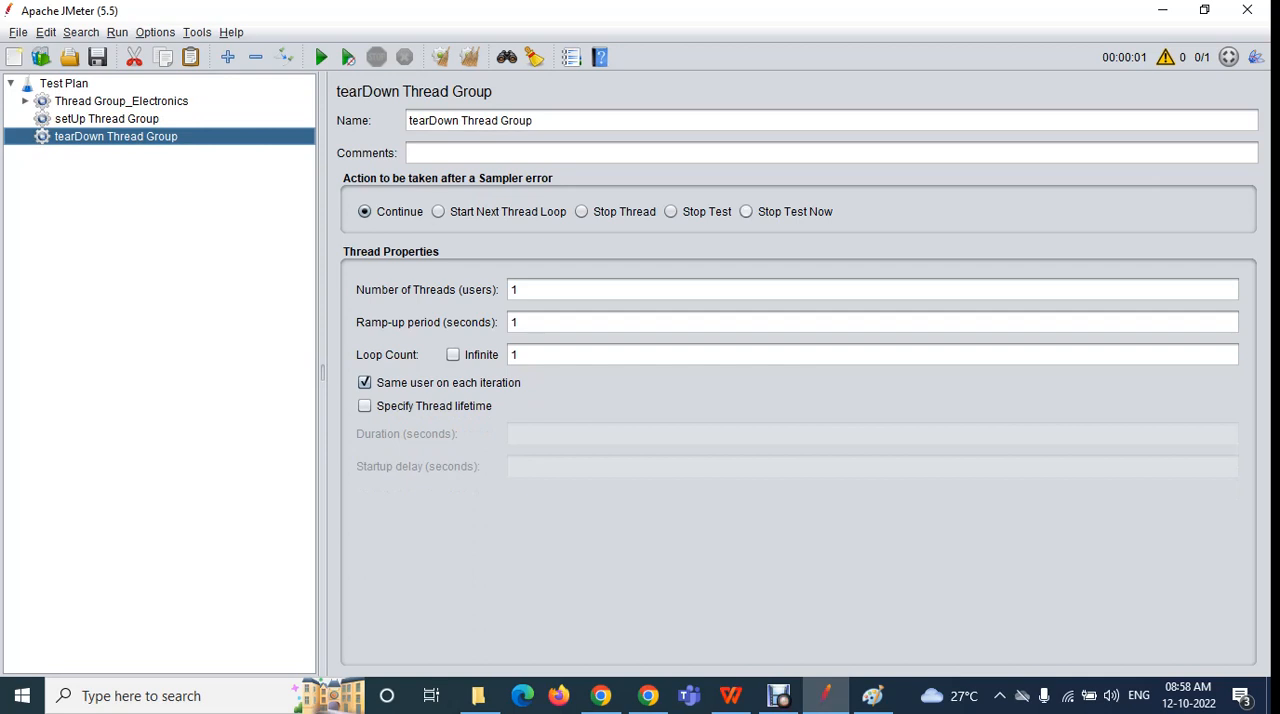
{"action": "left_click", "coordinate": [107, 119]}
{"action": "left_click", "coordinate": [121, 101]}
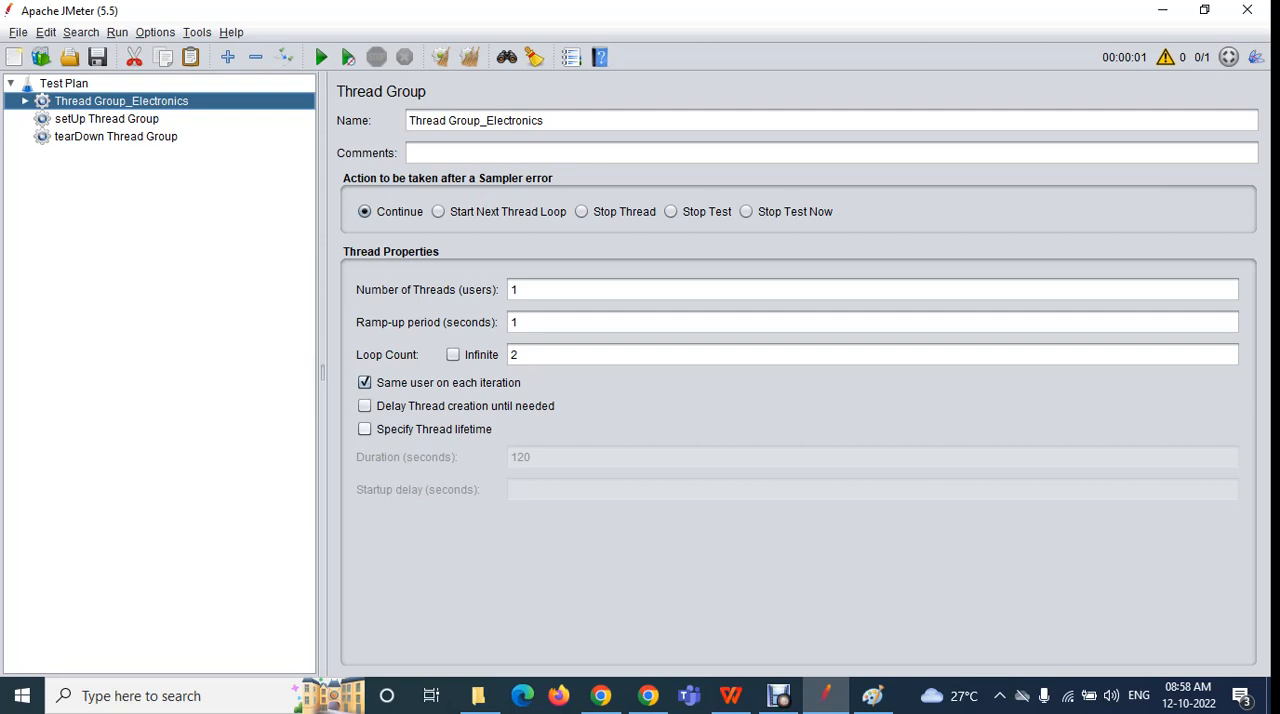
Review the sampler-error and thread properties of setUp Thread Group, tearDown Thread Group and Thread Group_Electronics against each other
{"action": "left_click", "coordinate": [107, 119]}
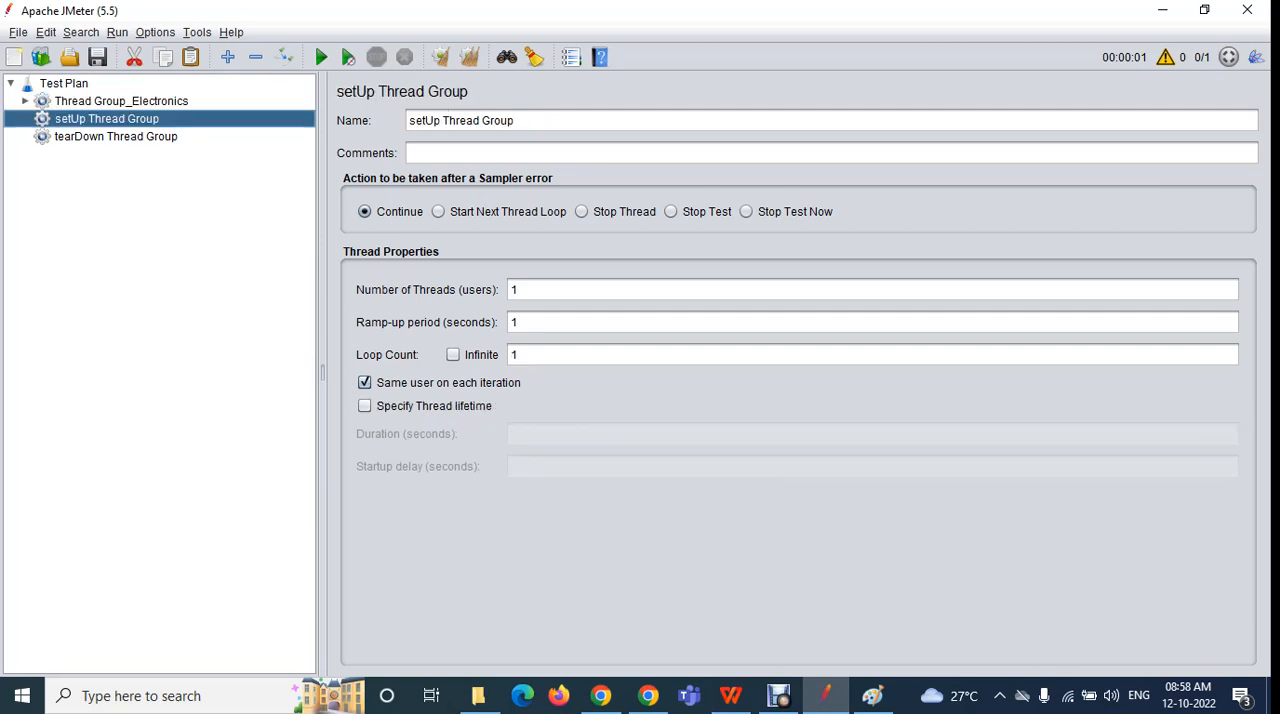
{"action": "left_click", "coordinate": [116, 137]}
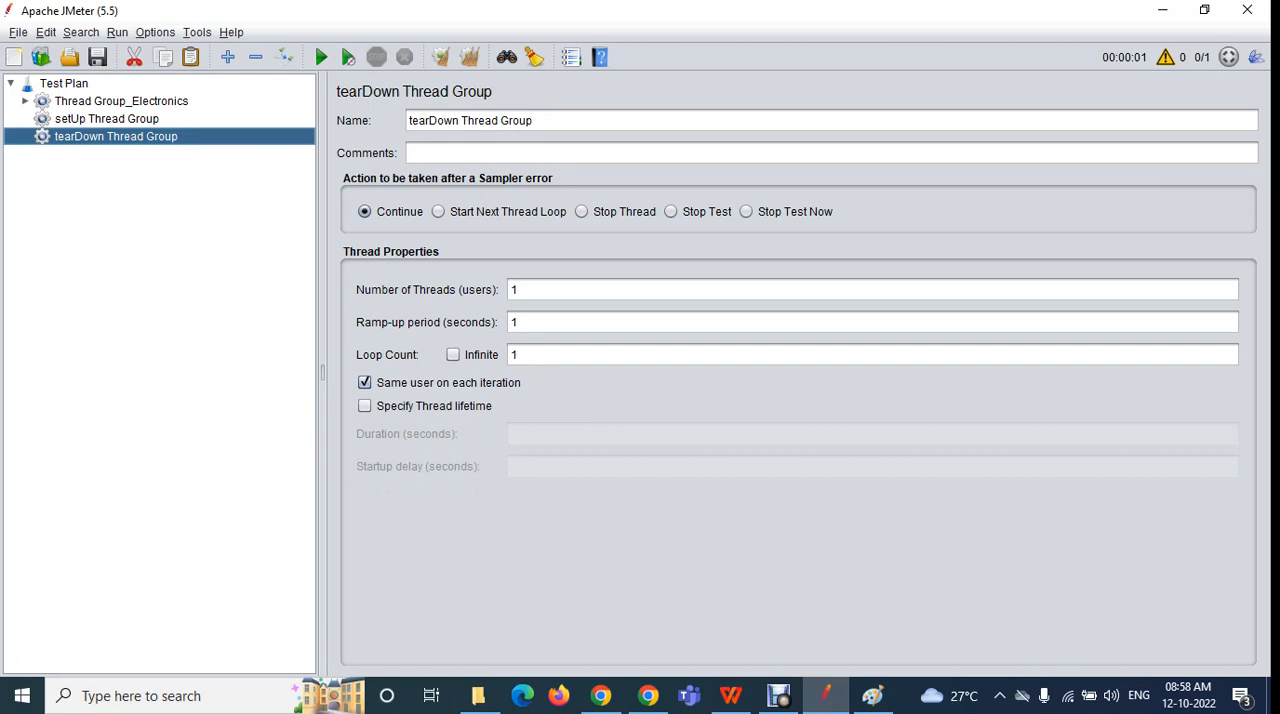
{"action": "left_click", "coordinate": [107, 119]}
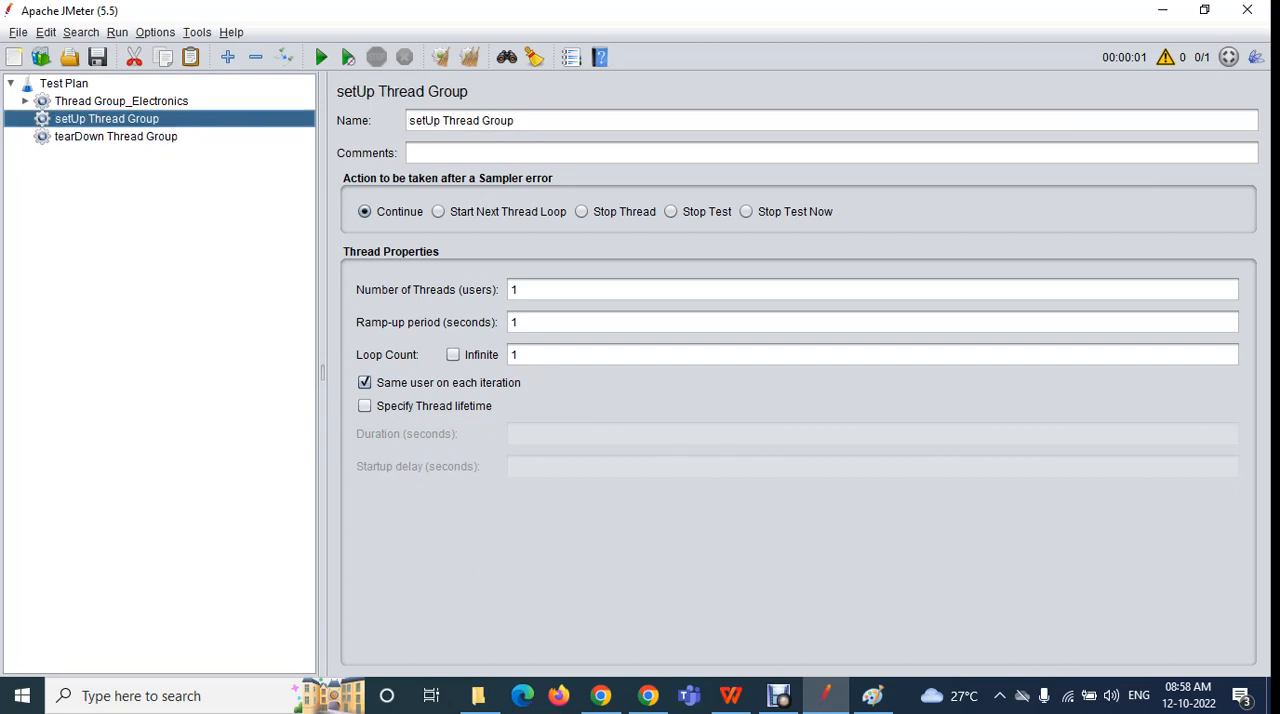
{"action": "left_click", "coordinate": [121, 101]}
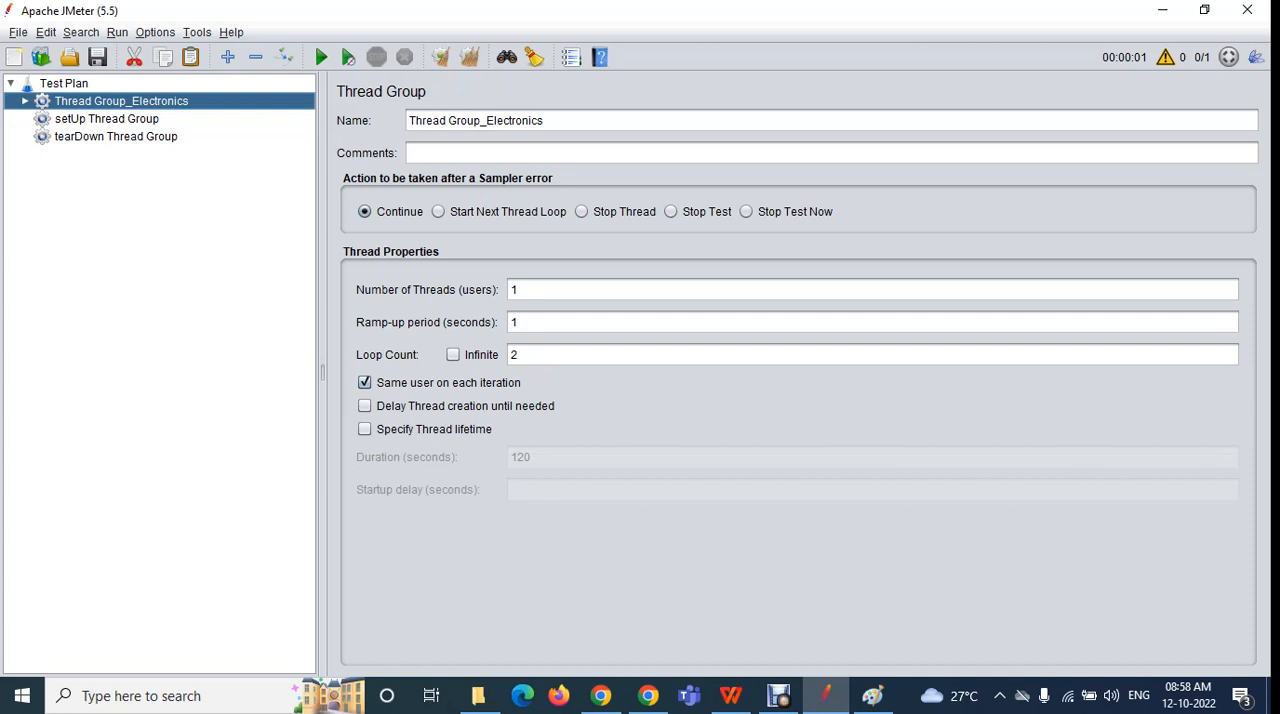
{"action": "left_click", "coordinate": [107, 119]}
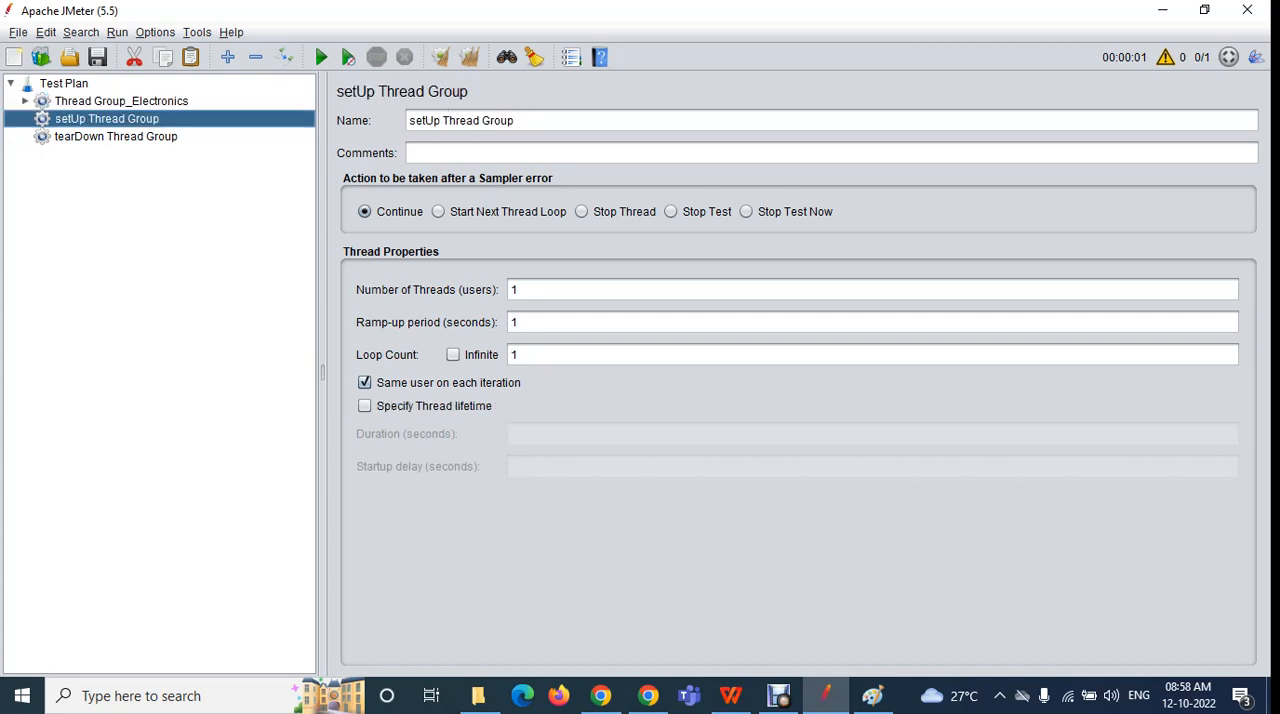
{"action": "left_click", "coordinate": [116, 137]}
{"action": "left_click", "coordinate": [107, 119]}
{"action": "left_click", "coordinate": [116, 137]}
{"action": "left_click", "coordinate": [121, 101]}
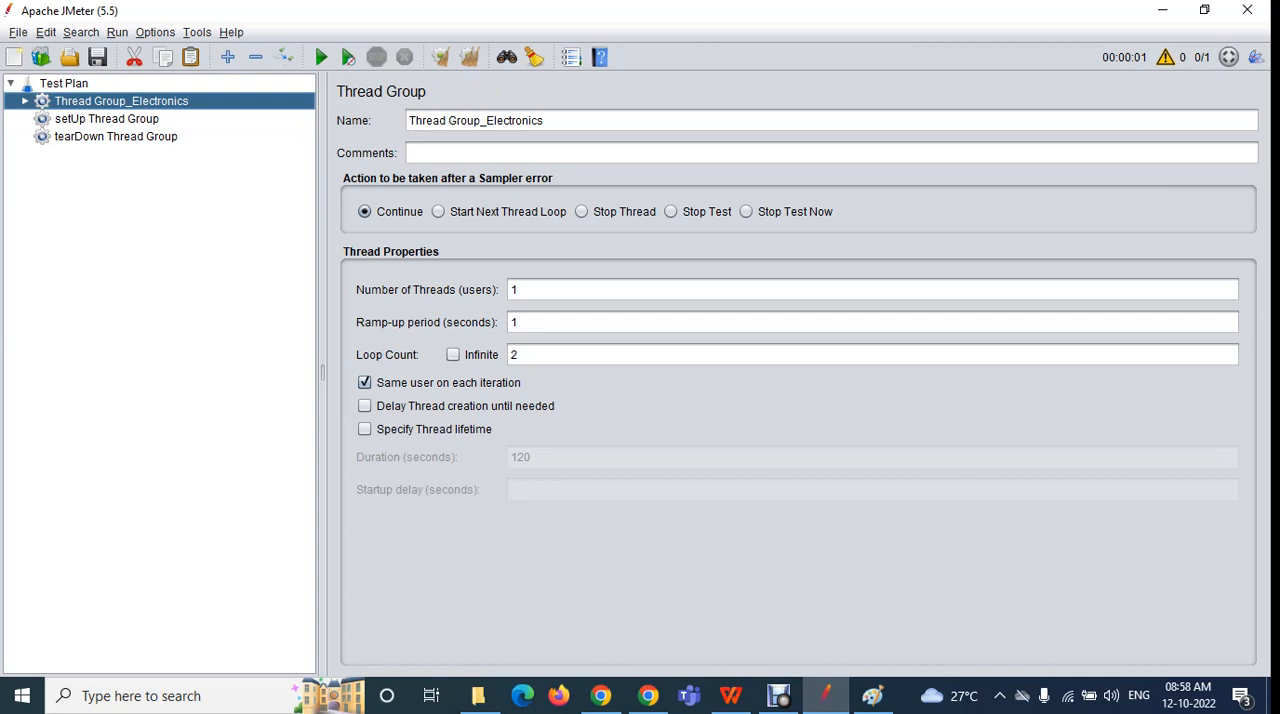
{"action": "left_click", "coordinate": [107, 119]}
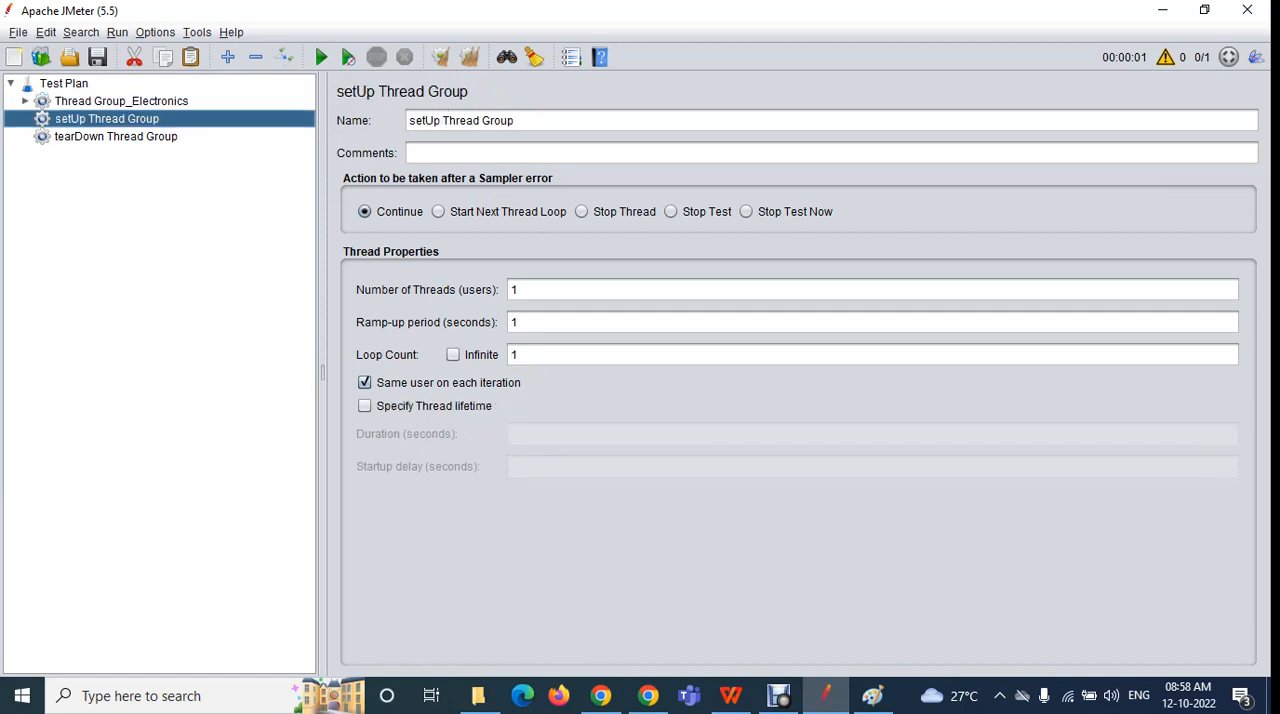
{"action": "left_click", "coordinate": [116, 137]}
{"action": "left_click", "coordinate": [107, 119]}
{"action": "left_click", "coordinate": [121, 101]}
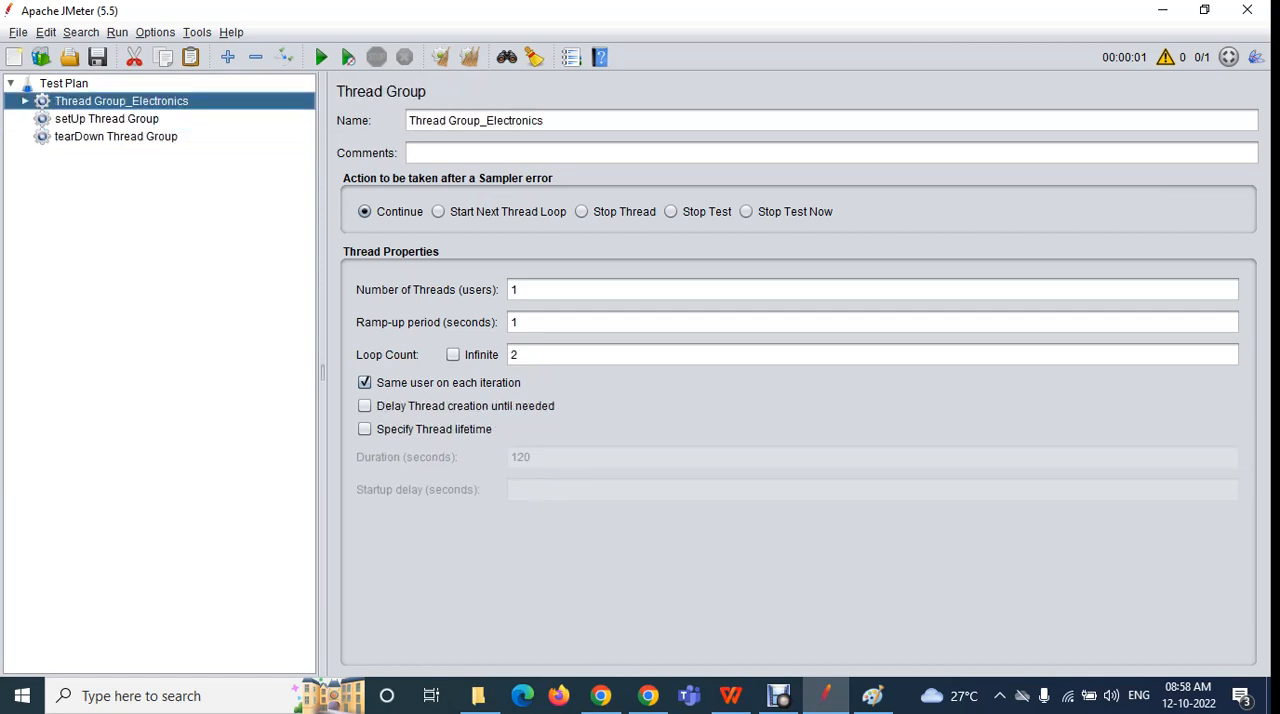
{"action": "key", "text": "Right"}
{"action": "key", "text": "Left"}
{"action": "left_click", "coordinate": [107, 119]}
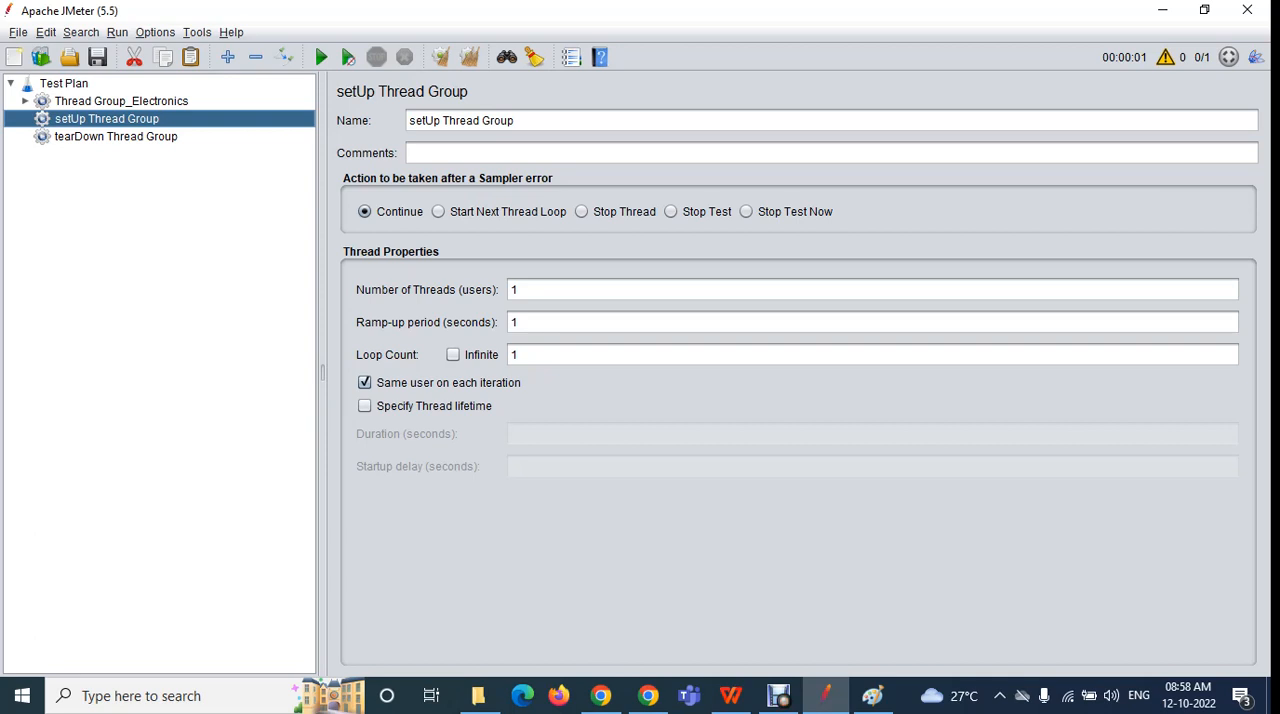
{"action": "left_click", "coordinate": [116, 137]}
{"action": "left_click", "coordinate": [121, 101]}
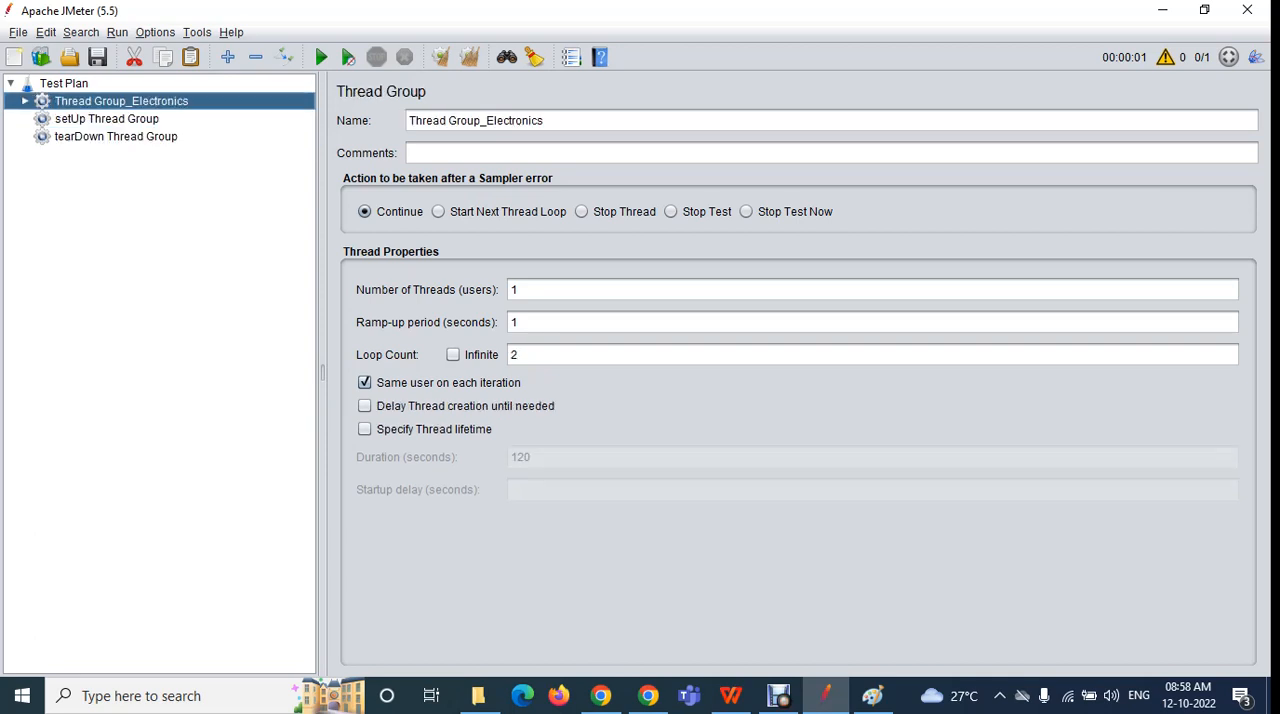
{"action": "left_click", "coordinate": [107, 119]}
{"action": "left_click", "coordinate": [116, 137]}
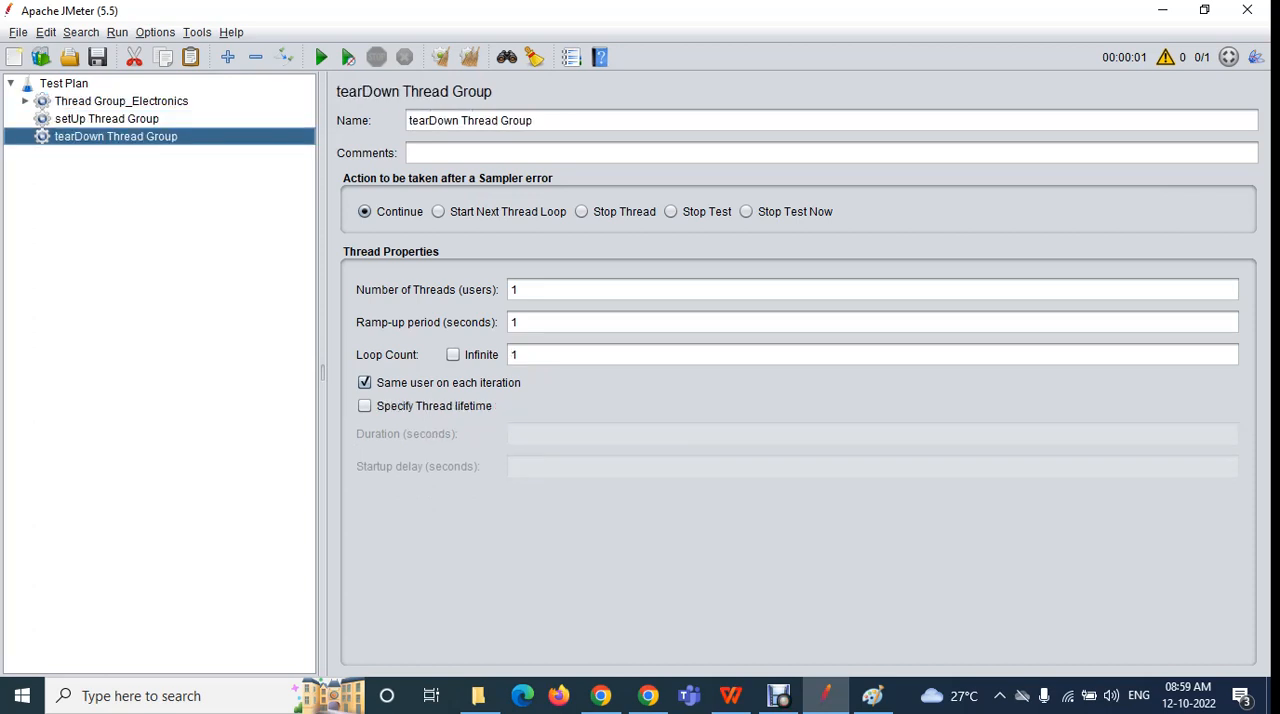
{"action": "left_click", "coordinate": [121, 101]}
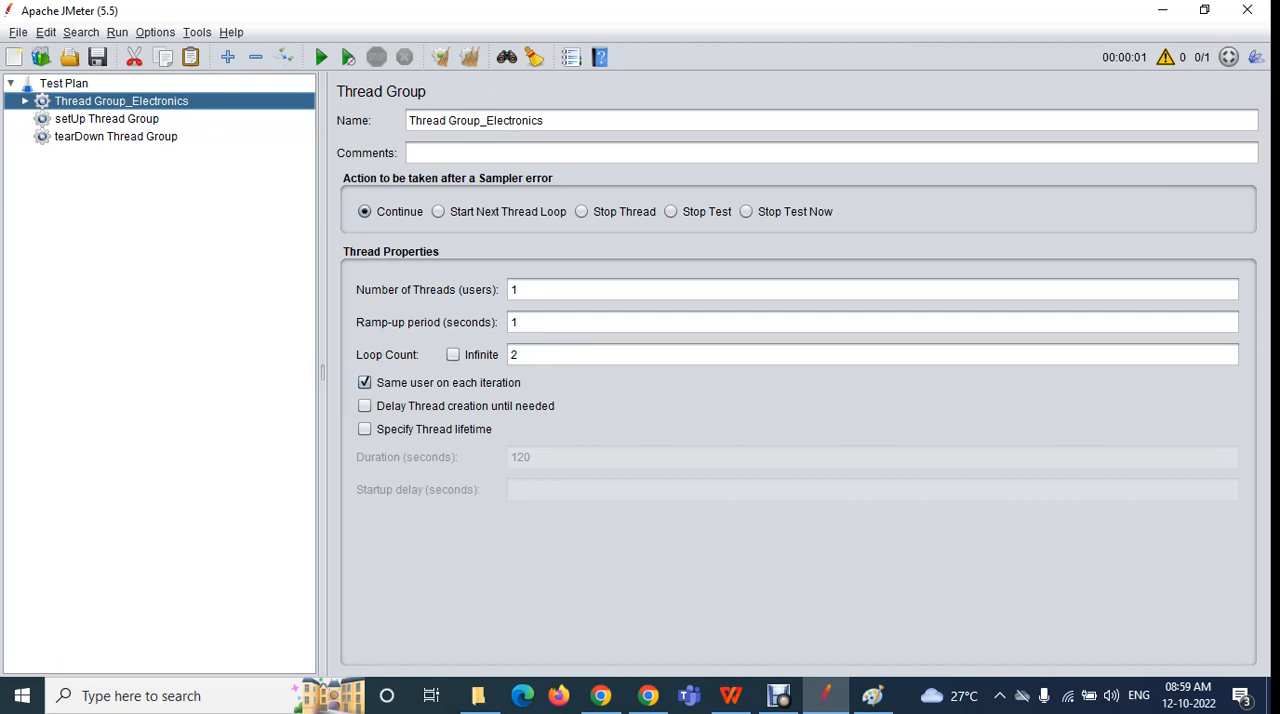
{"action": "left_click", "coordinate": [107, 119]}
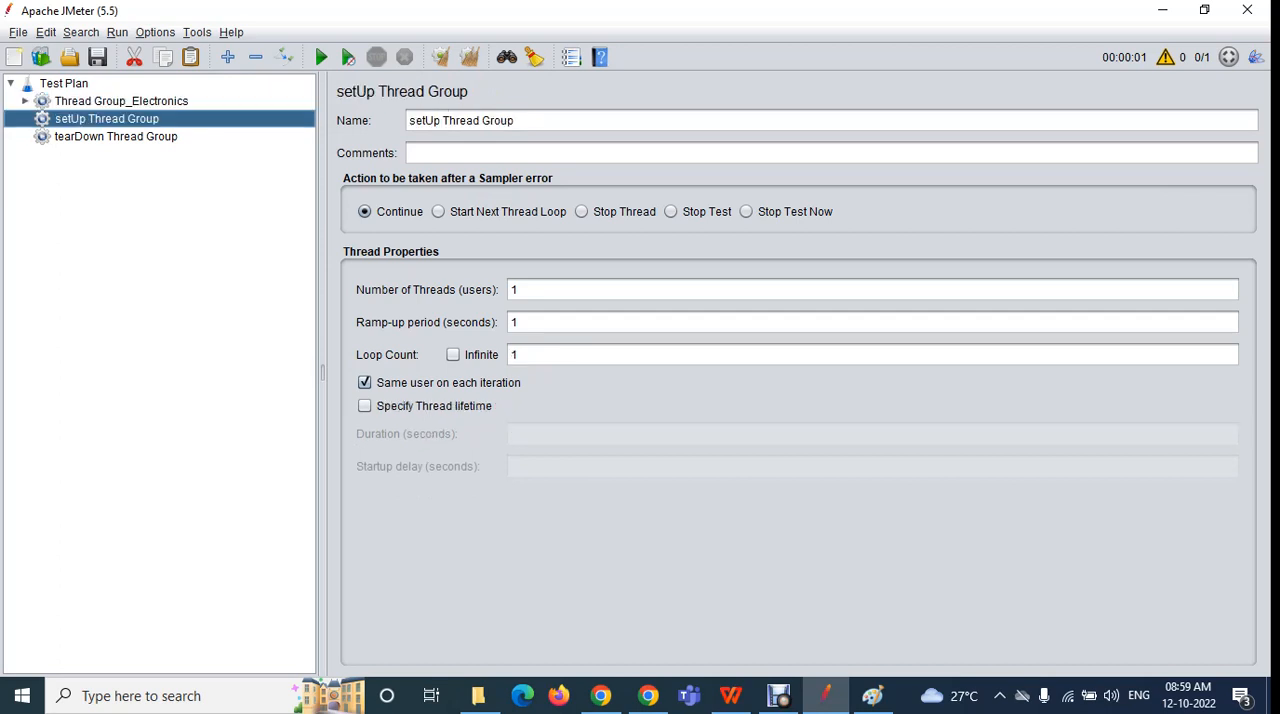
{"action": "left_click", "coordinate": [116, 137]}
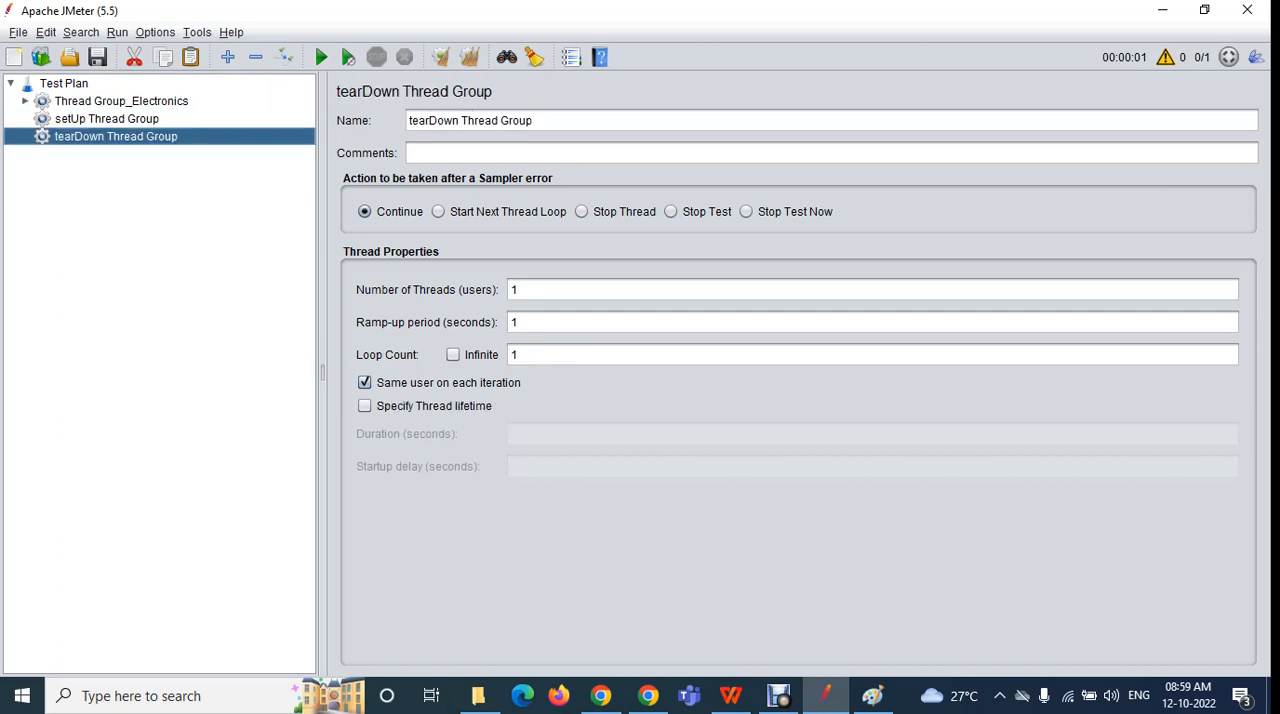
{"action": "left_click", "coordinate": [601, 695]}
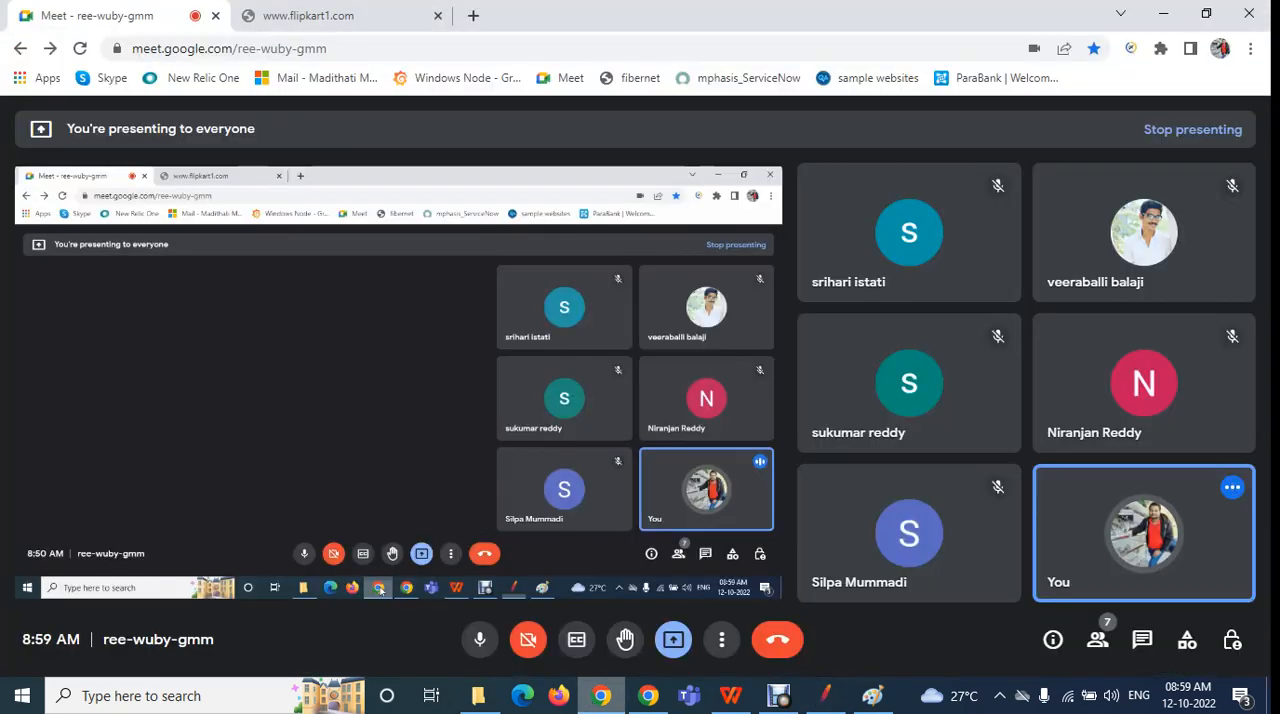
{"action": "left_click", "coordinate": [305, 15]}
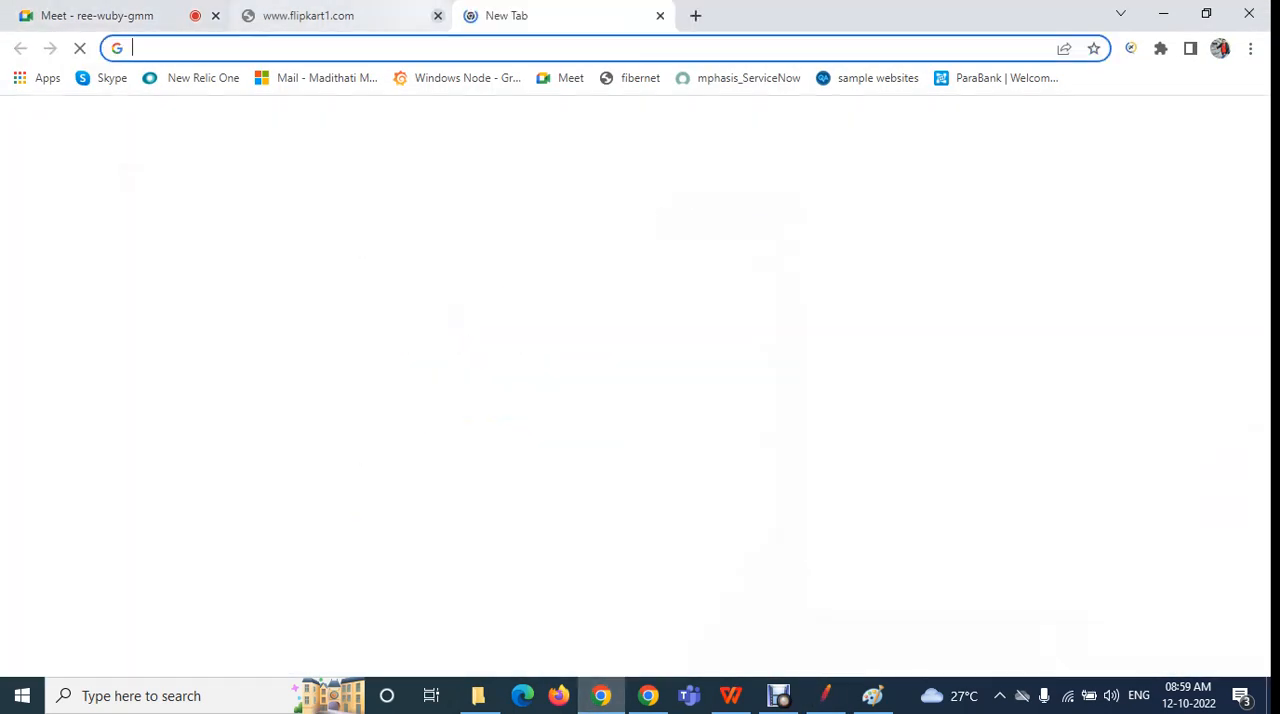
{"action": "left_click", "coordinate": [438, 16]}
{"action": "left_click", "coordinate": [400, 48]}
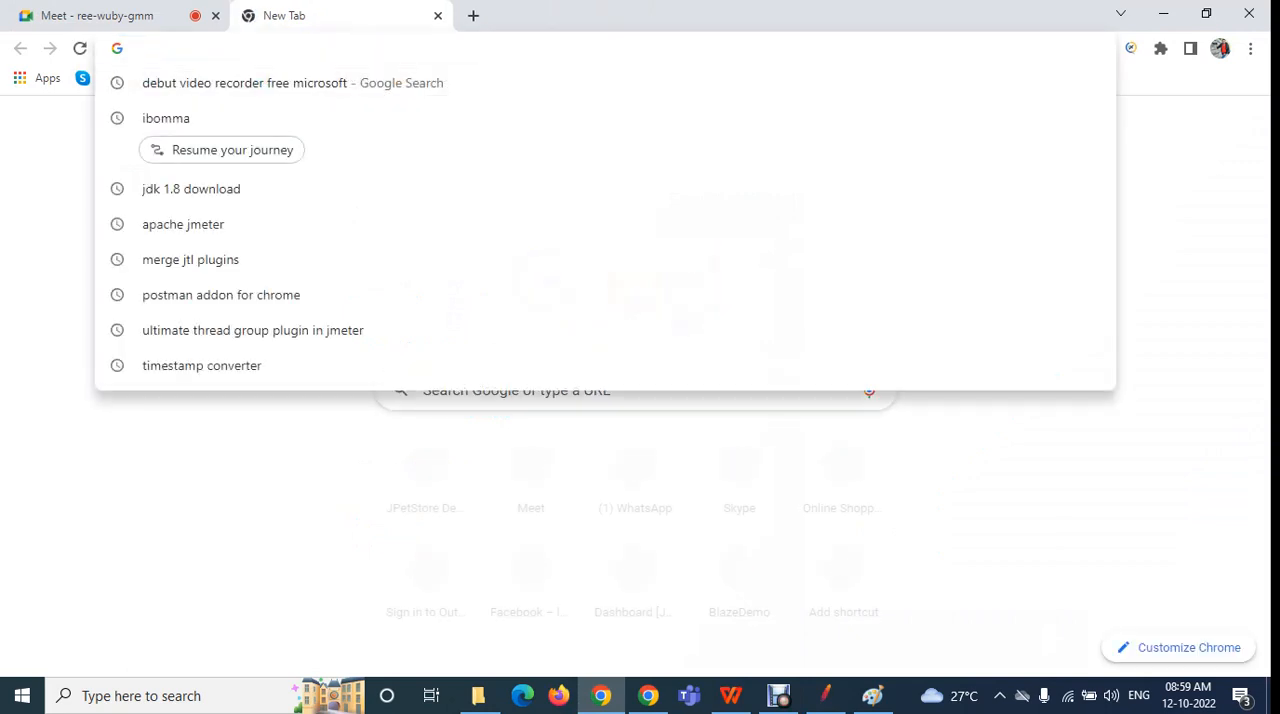
{"action": "type", "text": "fac"}
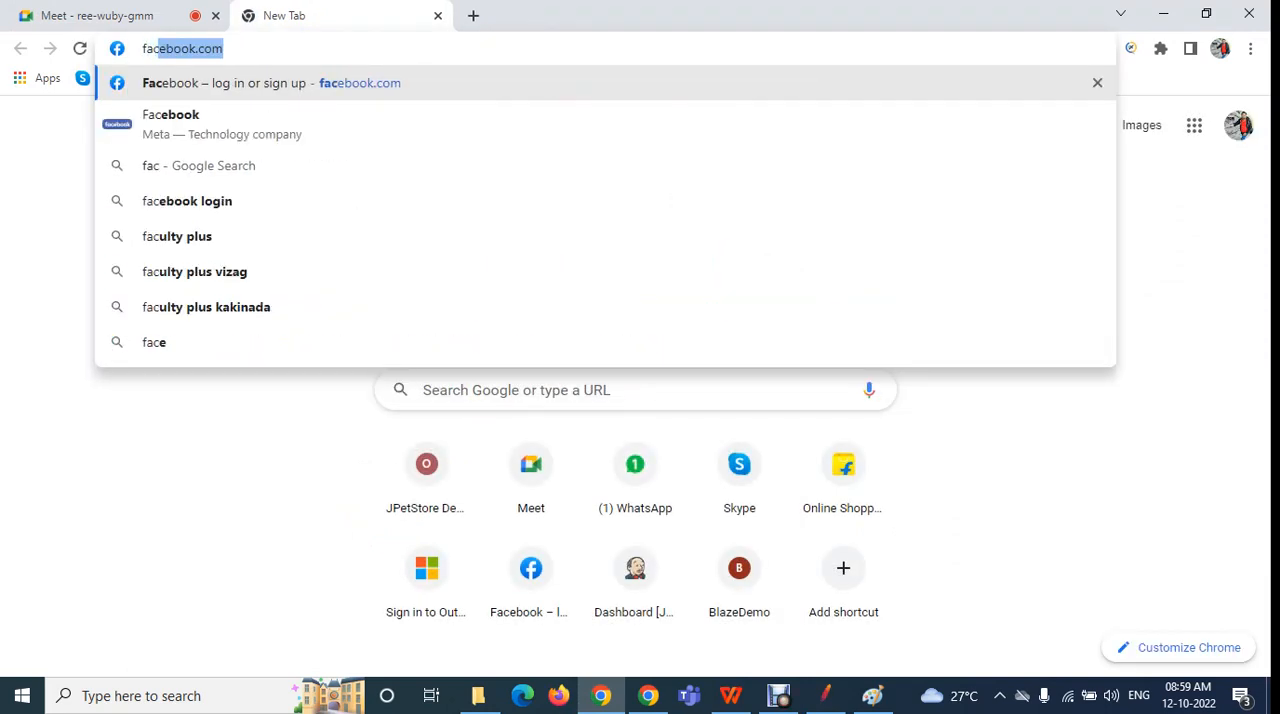
{"action": "key", "text": "Return"}
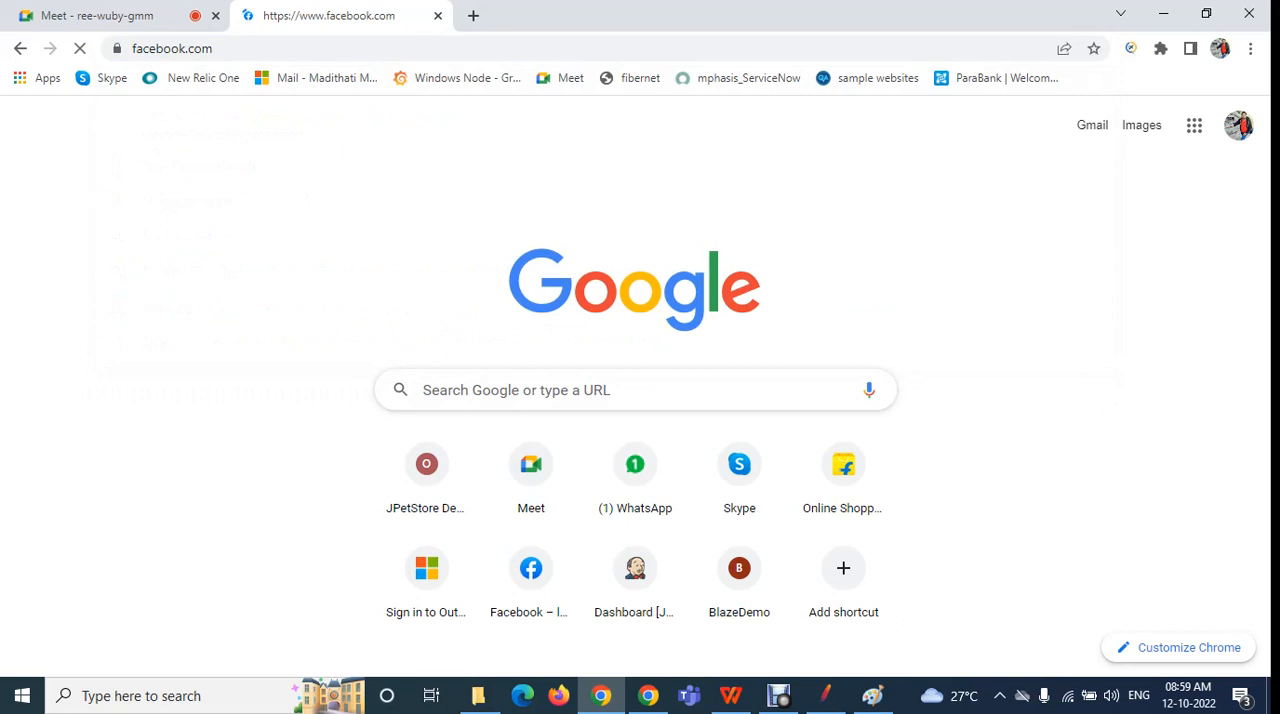
Examine the Facebook page's web address and the e-mail and password fields of its login form
{"action": "left_click_drag", "start_coordinate": [217, 48], "coordinate": [136, 48]}
{"action": "key", "text": "Escape"}
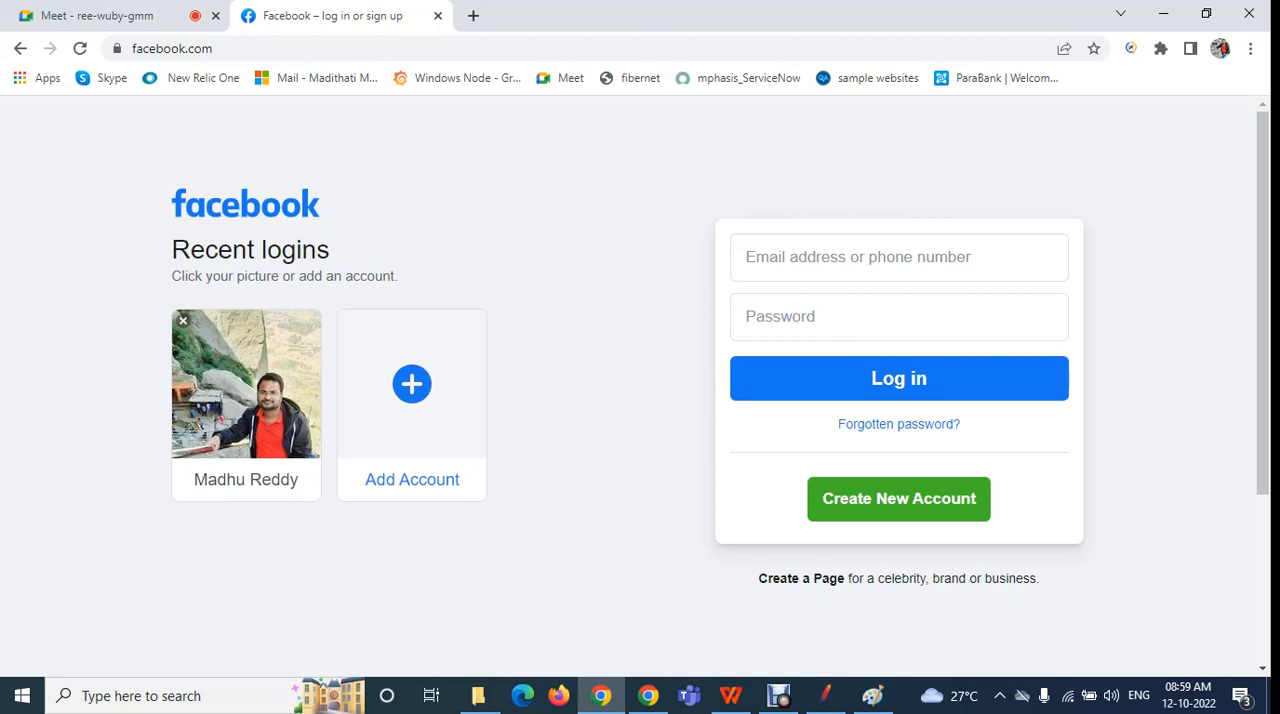
{"action": "left_click_drag", "start_coordinate": [214, 48], "coordinate": [115, 50]}
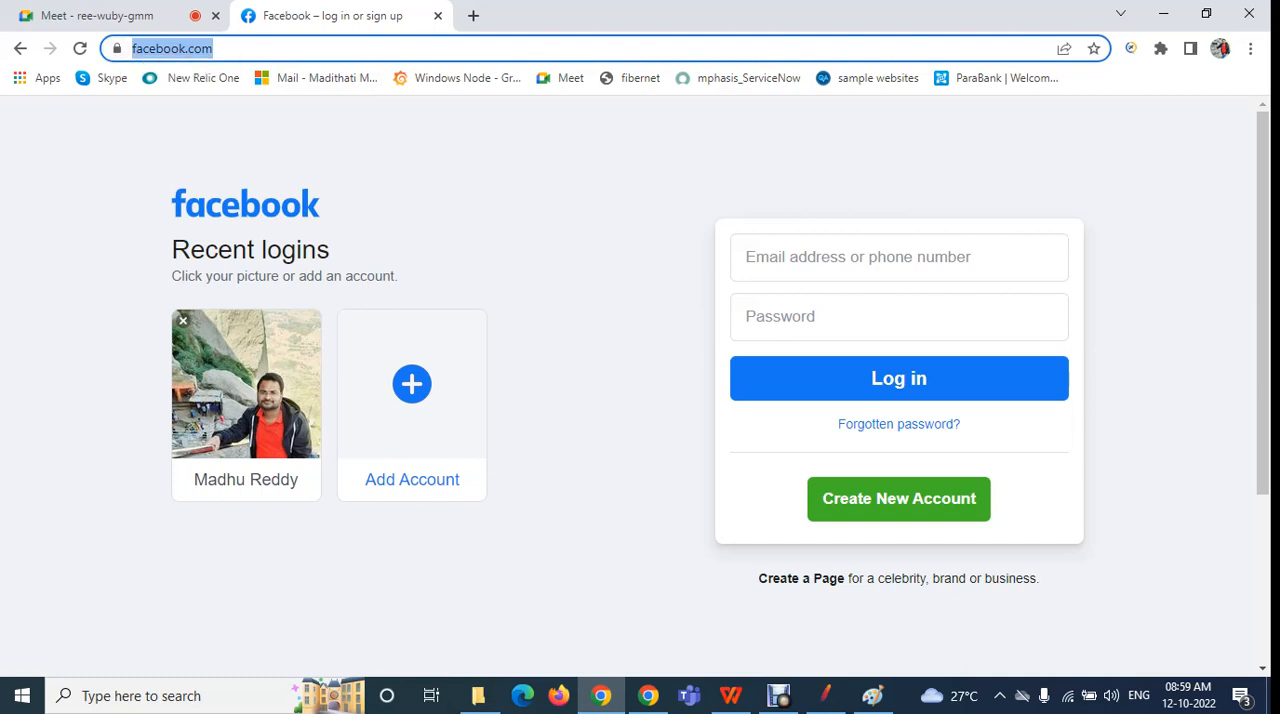
{"action": "left_click", "coordinate": [450, 180]}
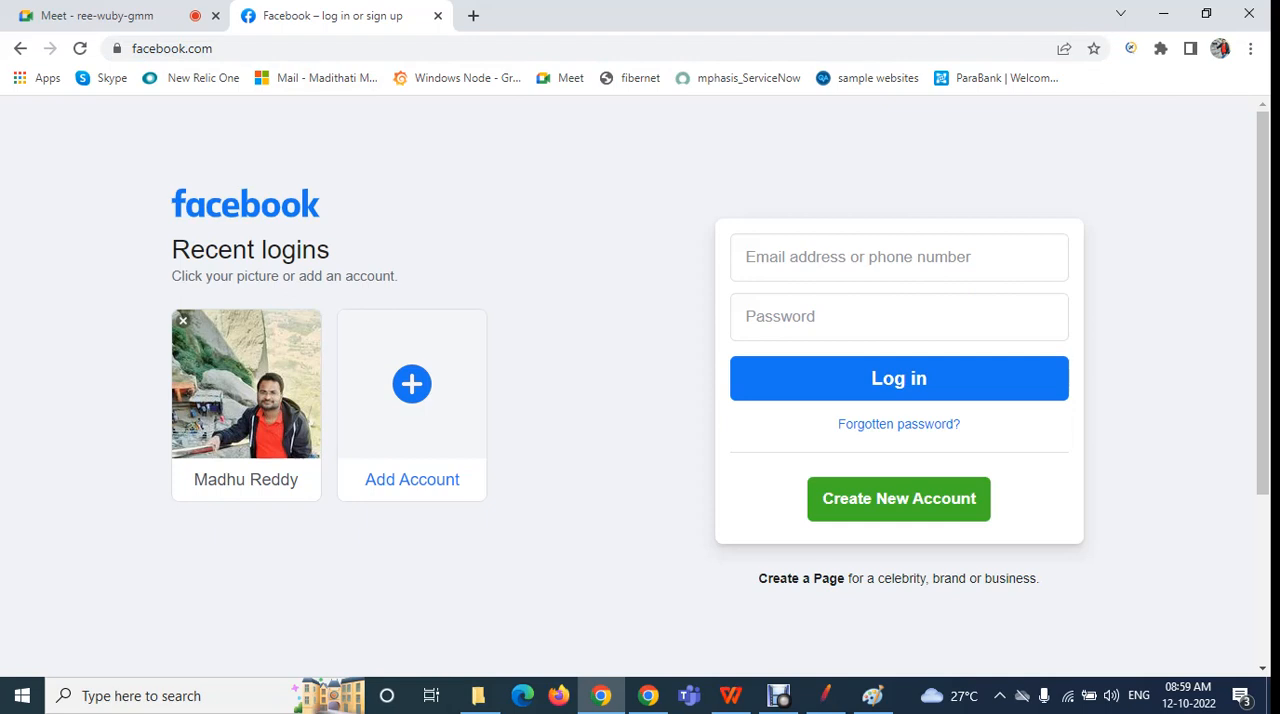
{"action": "left_click", "coordinate": [898, 257]}
{"action": "left_click", "coordinate": [898, 317]}
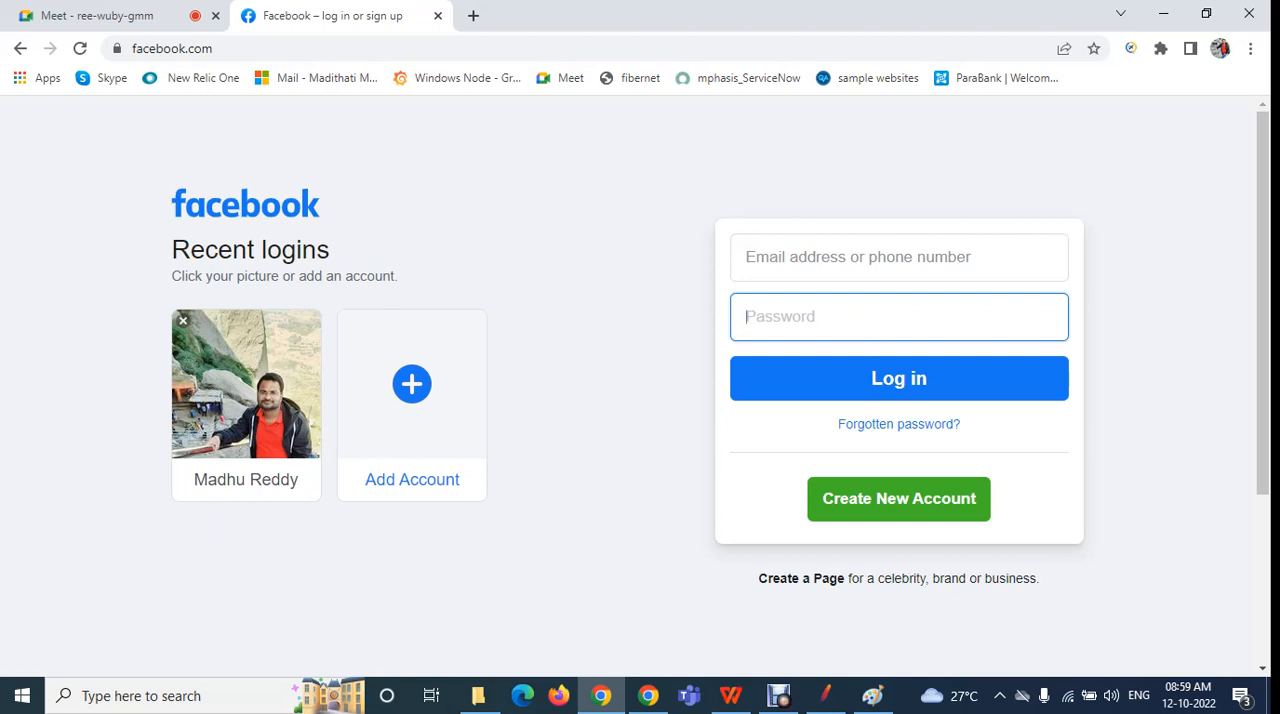
{"action": "left_click", "coordinate": [1150, 430]}
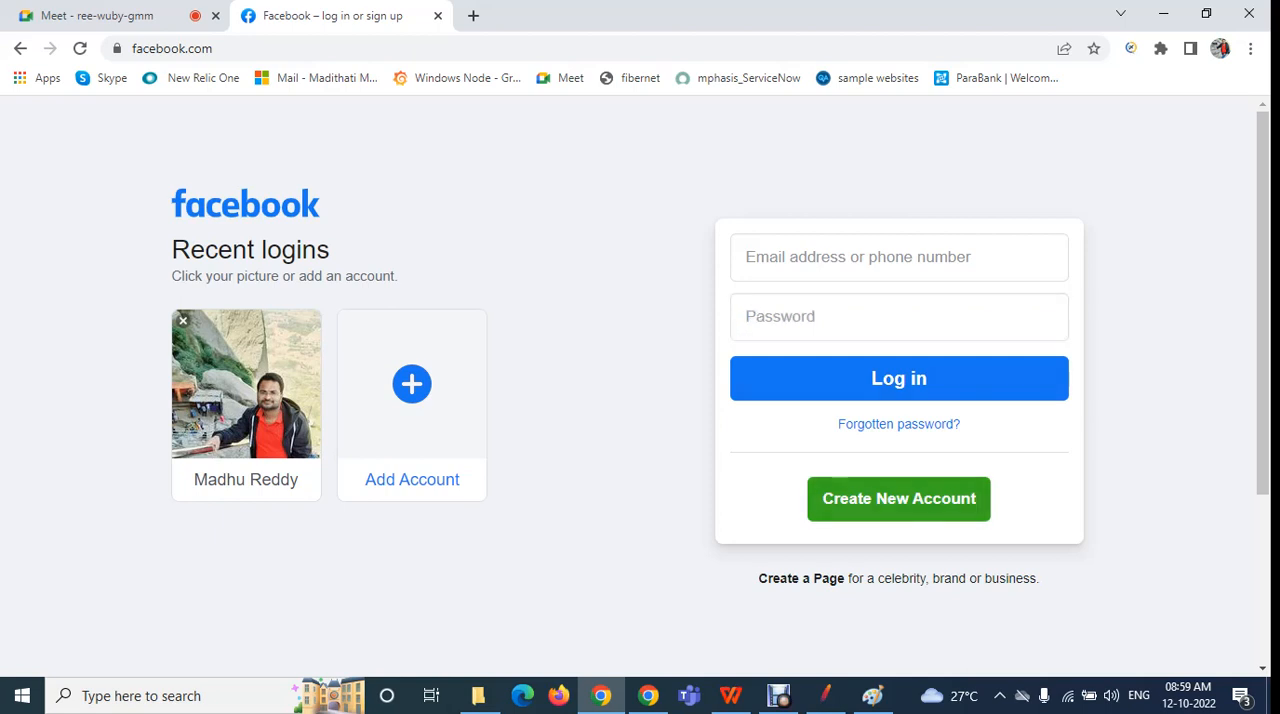
View Facebook's Create New Account form, close it and return to the empty login fields
{"action": "left_click", "coordinate": [899, 499]}
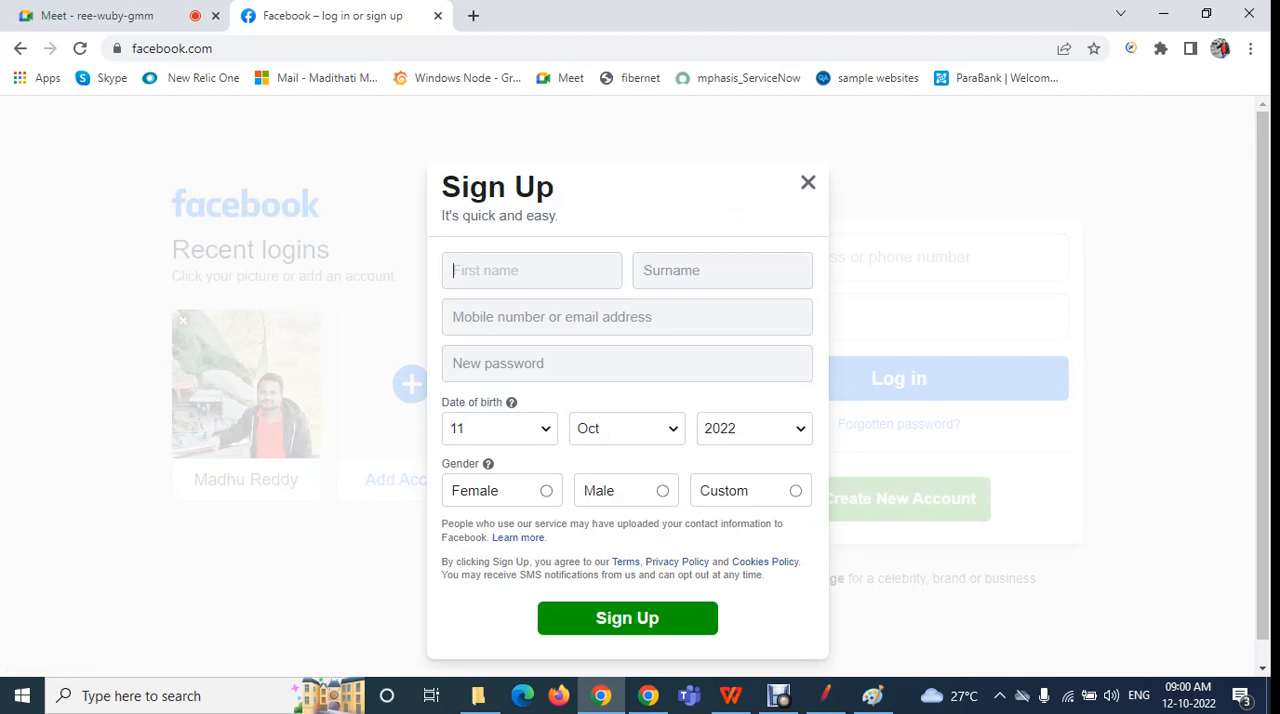
{"action": "left_click", "coordinate": [808, 183]}
{"action": "left_click", "coordinate": [868, 258]}
{"action": "left_click", "coordinate": [868, 317]}
{"action": "left_click", "coordinate": [868, 258]}
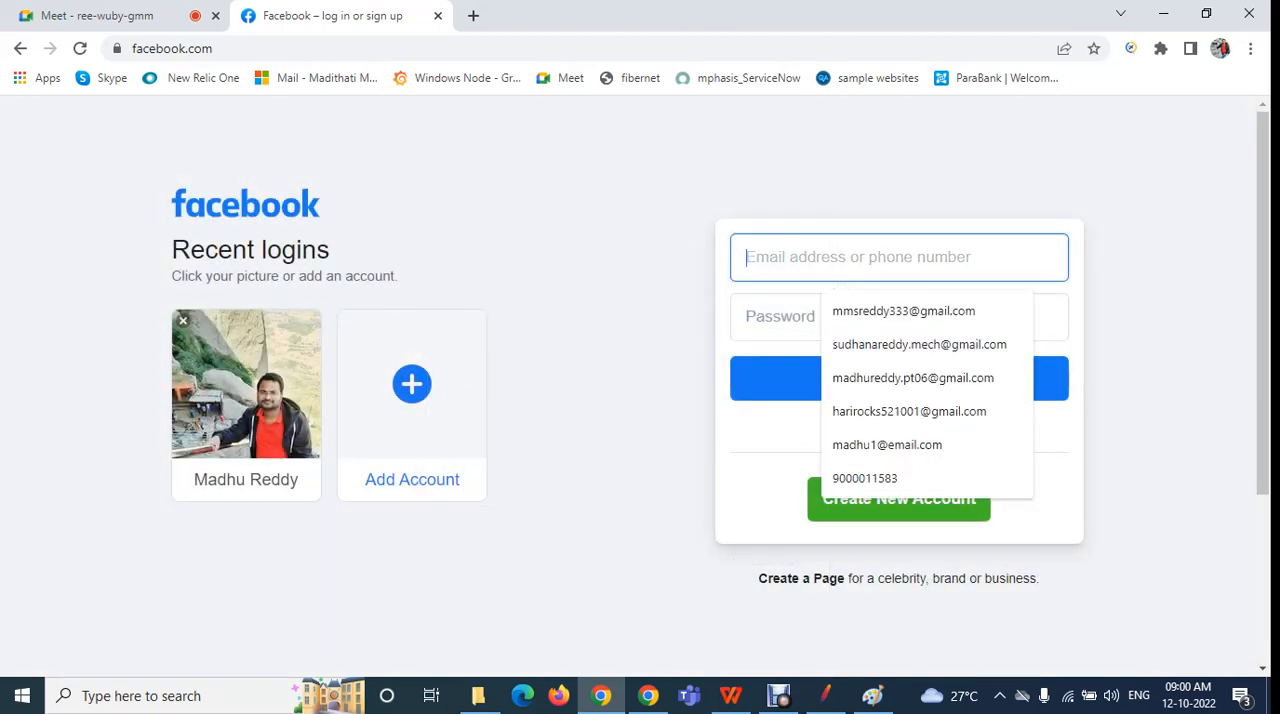
{"action": "left_click", "coordinate": [785, 317]}
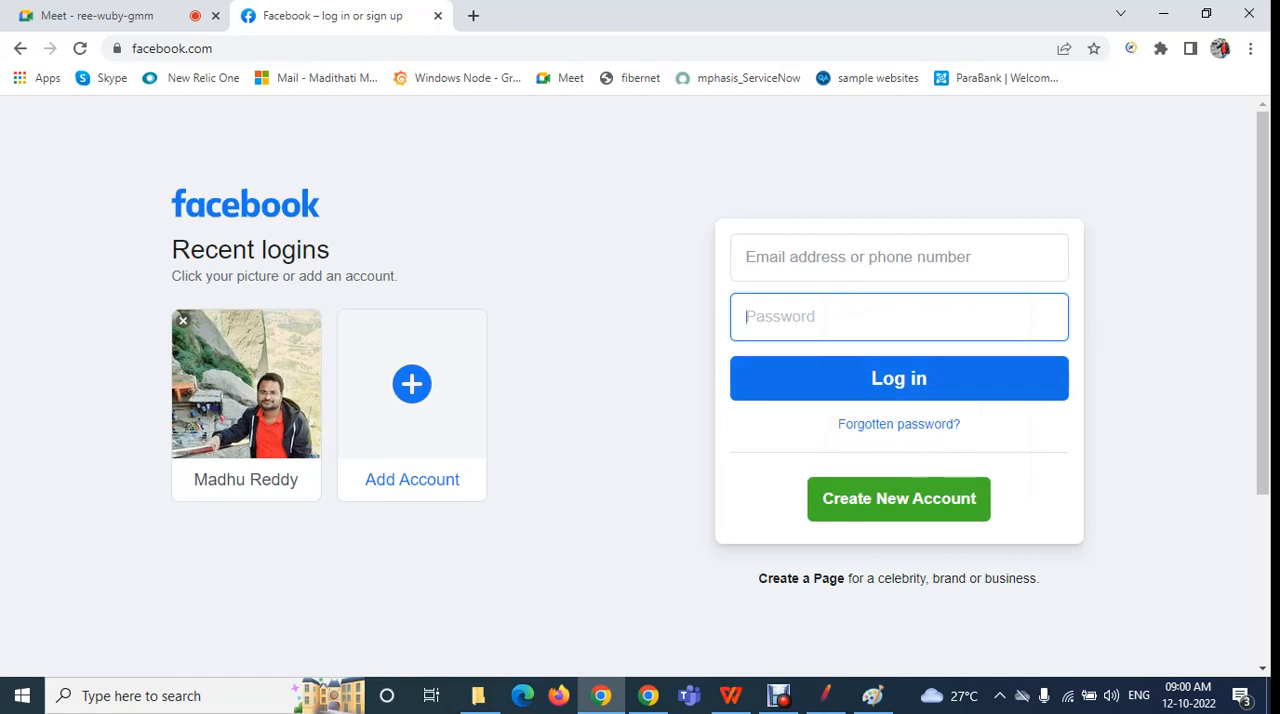
Check the Google Meet call and return to the Facebook login page
{"action": "left_click", "coordinate": [97, 15]}
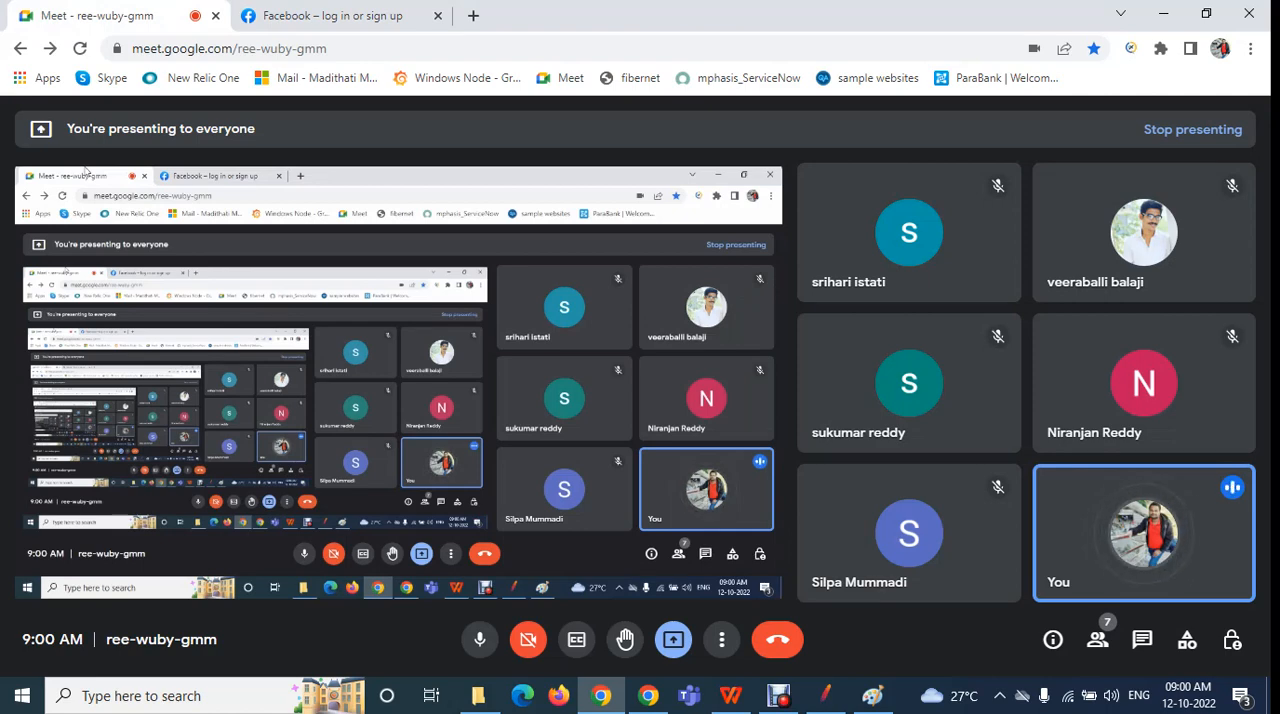
{"action": "left_click", "coordinate": [320, 15]}
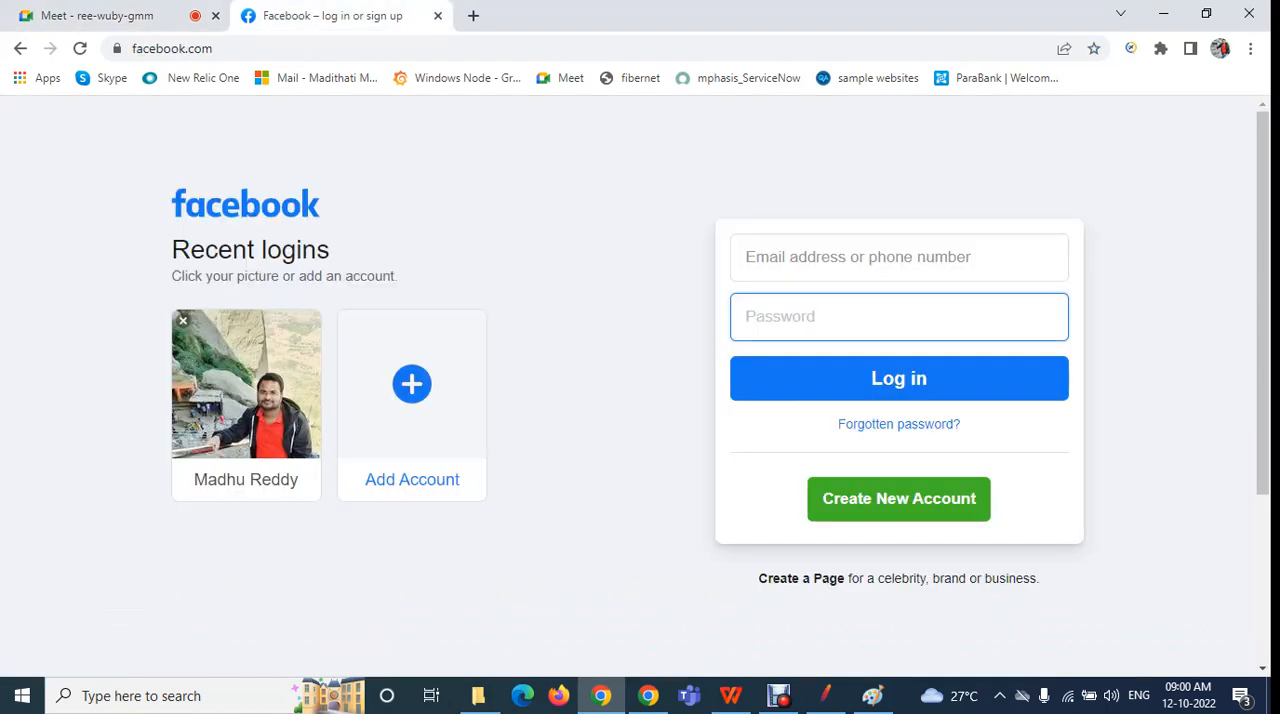
{"action": "left_click", "coordinate": [899, 257]}
{"action": "left_click", "coordinate": [620, 385]}
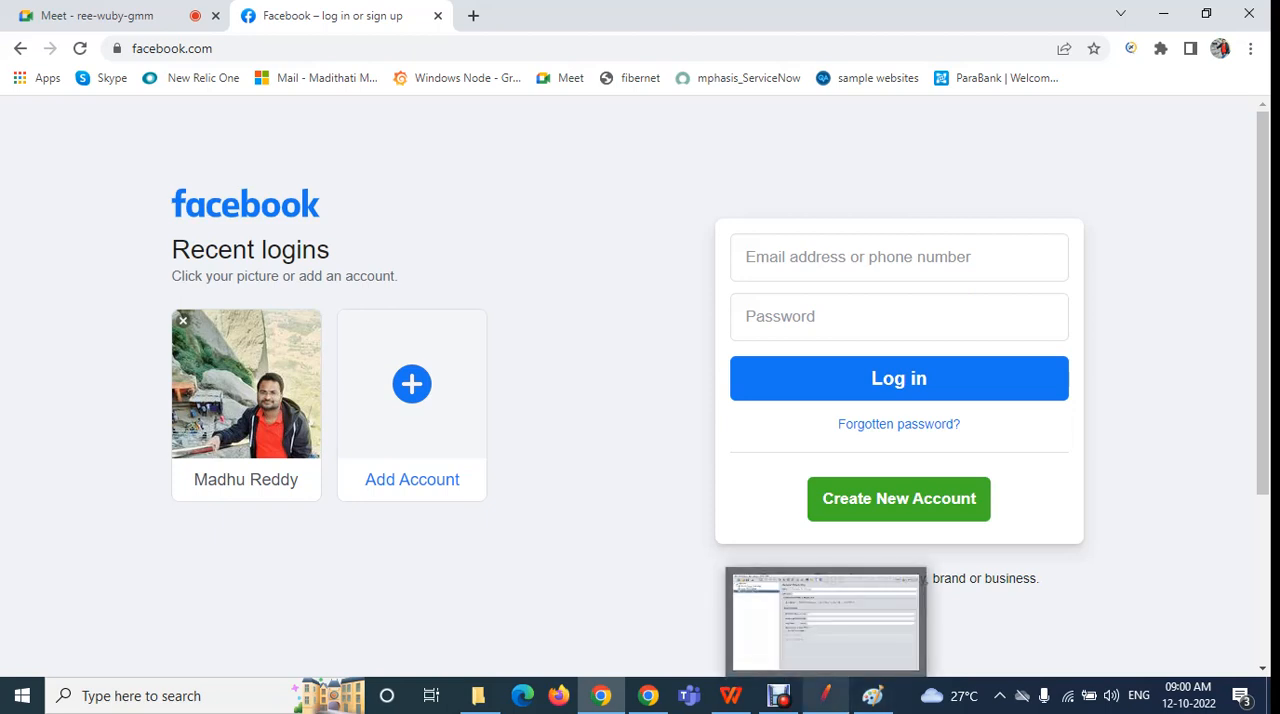
Review setUp Thread Group in JMeter, revisit the Facebook page and the Meet call in Chrome, and return to JMeter
{"action": "left_click", "coordinate": [825, 696]}
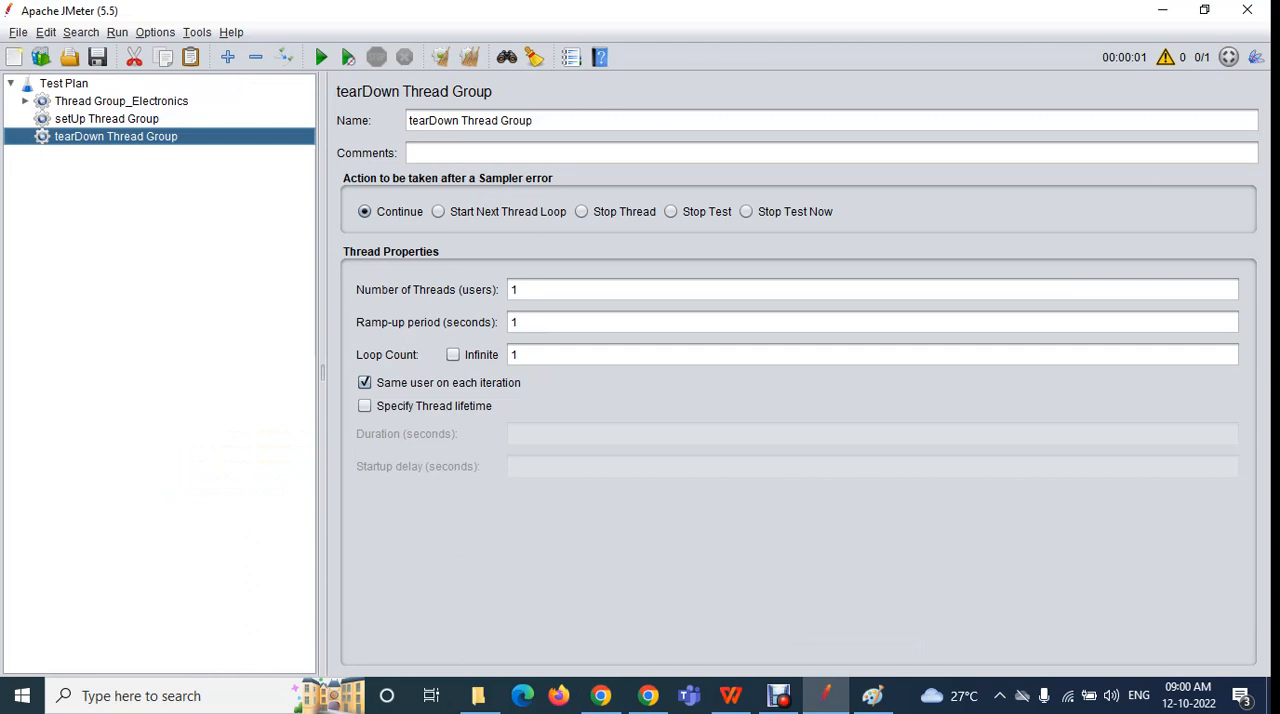
{"action": "left_click", "coordinate": [107, 119]}
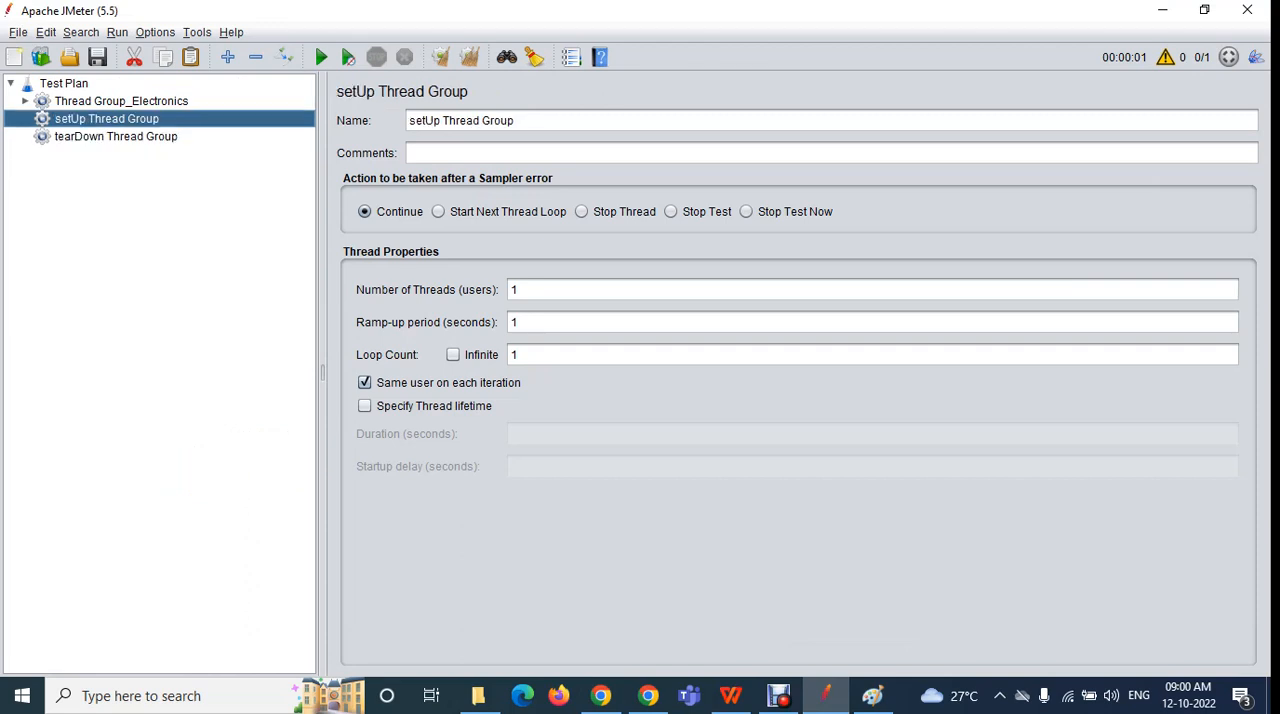
{"action": "left_click", "coordinate": [601, 696]}
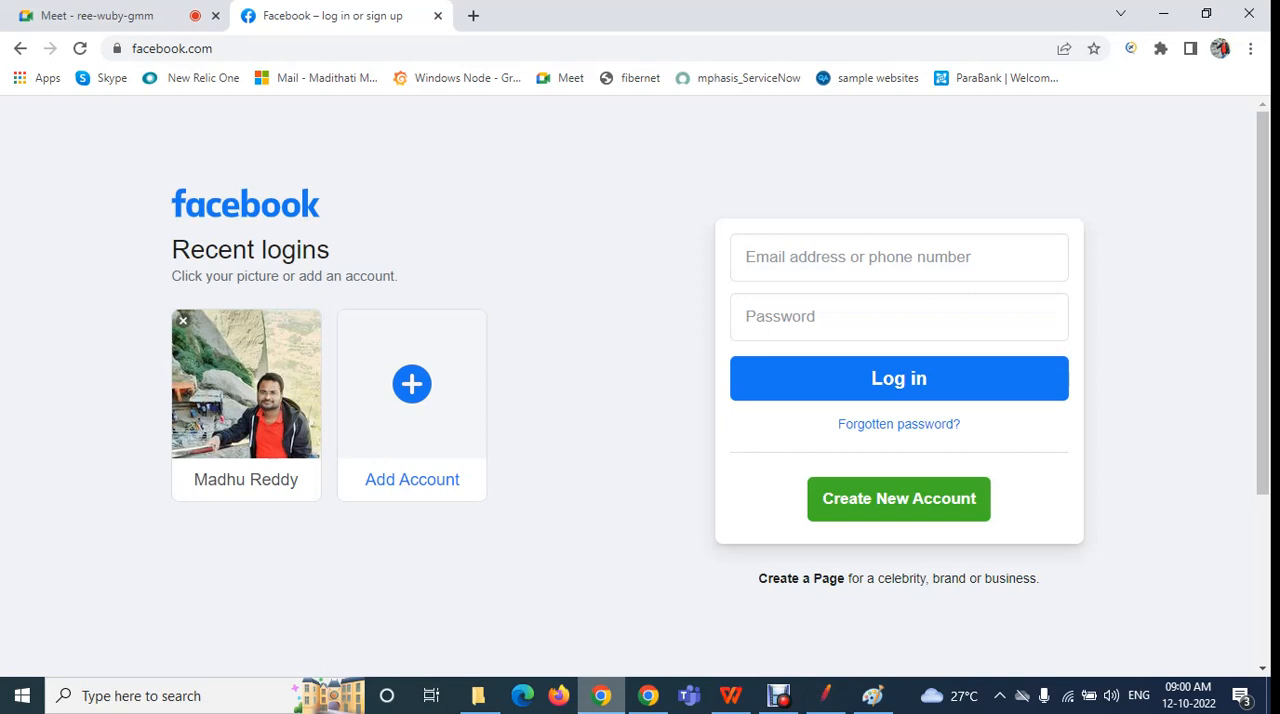
{"action": "left_click", "coordinate": [97, 15]}
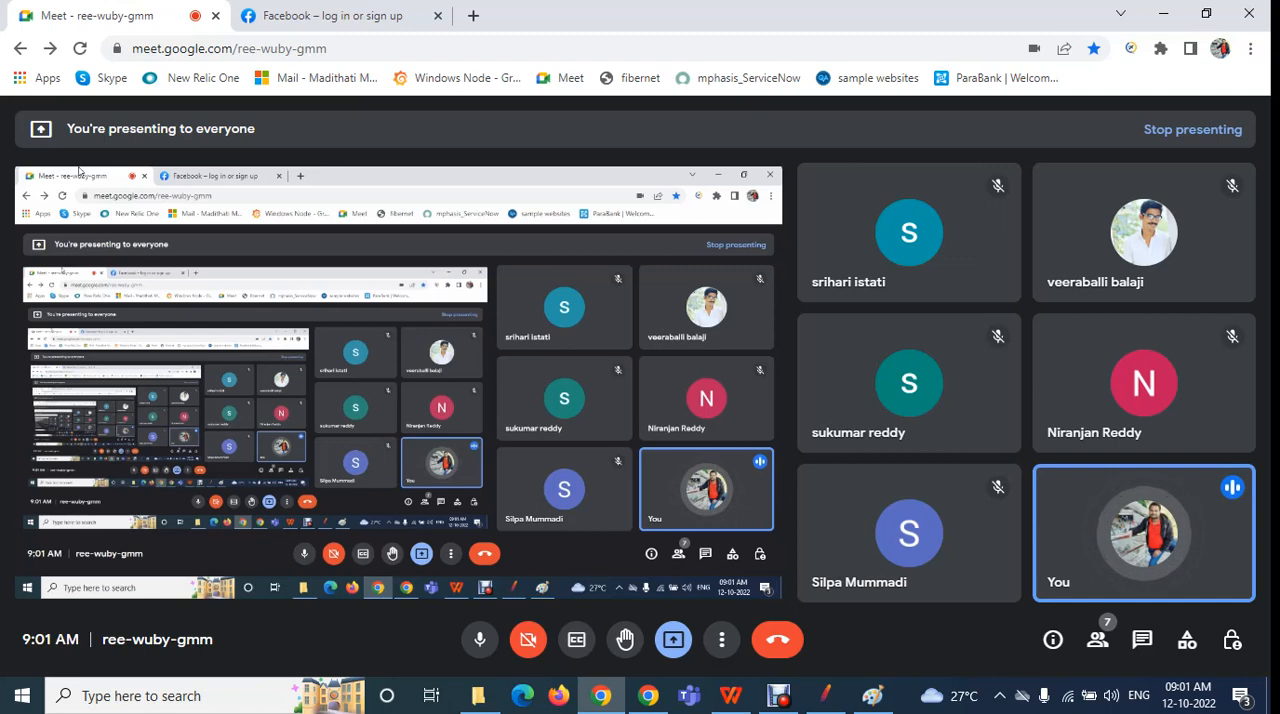
{"action": "left_click", "coordinate": [825, 695]}
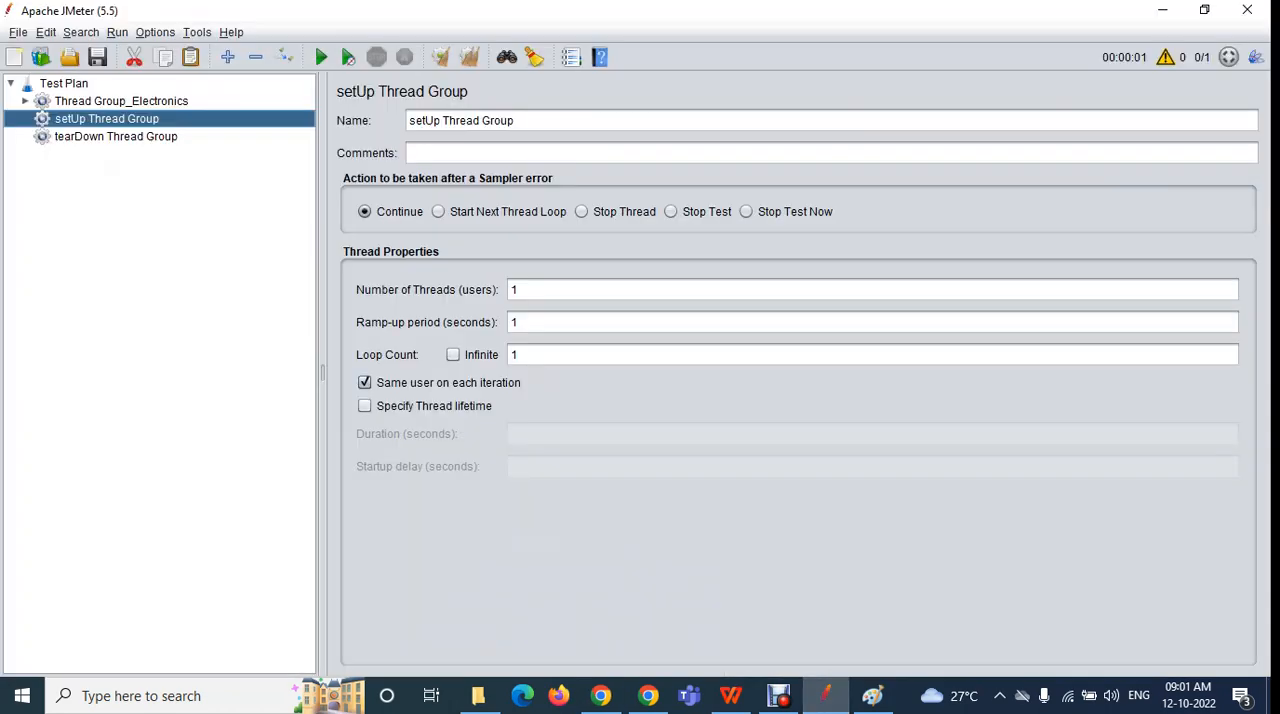
View the Thread Group_Electronics settings, check the Google Meet call in Chrome twice, and return to JMeter
{"action": "left_click", "coordinate": [121, 101]}
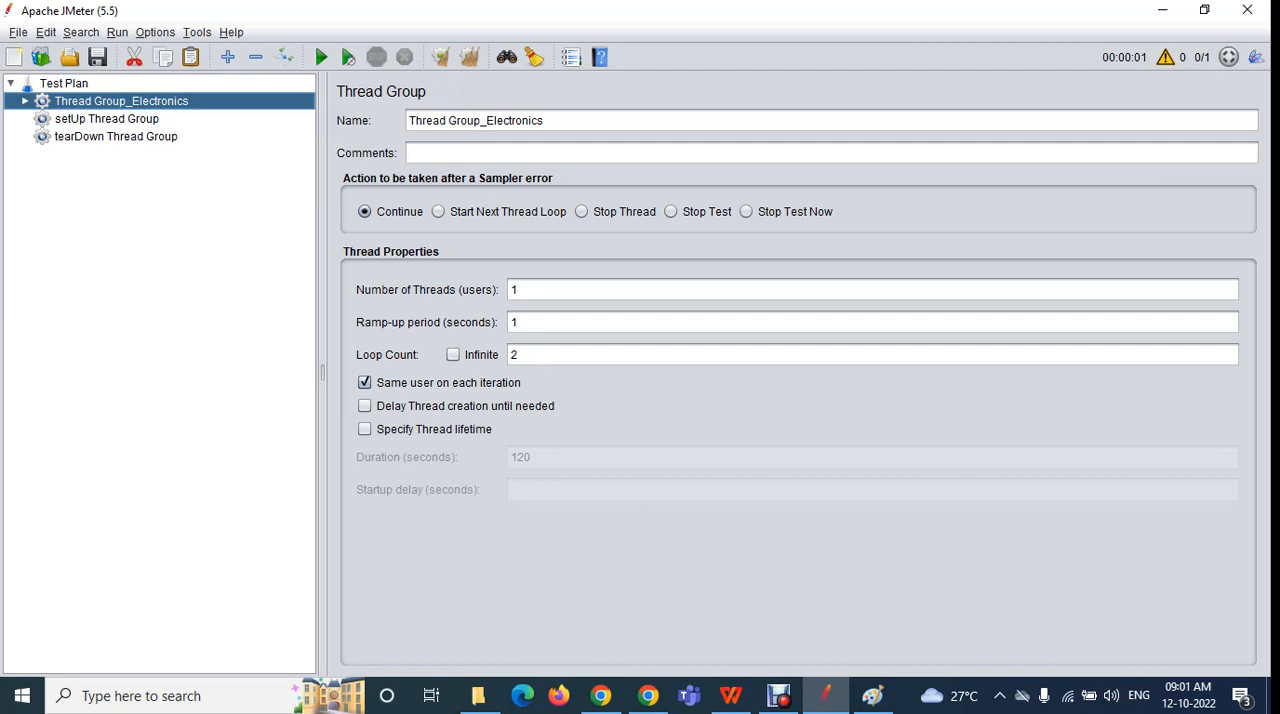
{"action": "left_click", "coordinate": [600, 695]}
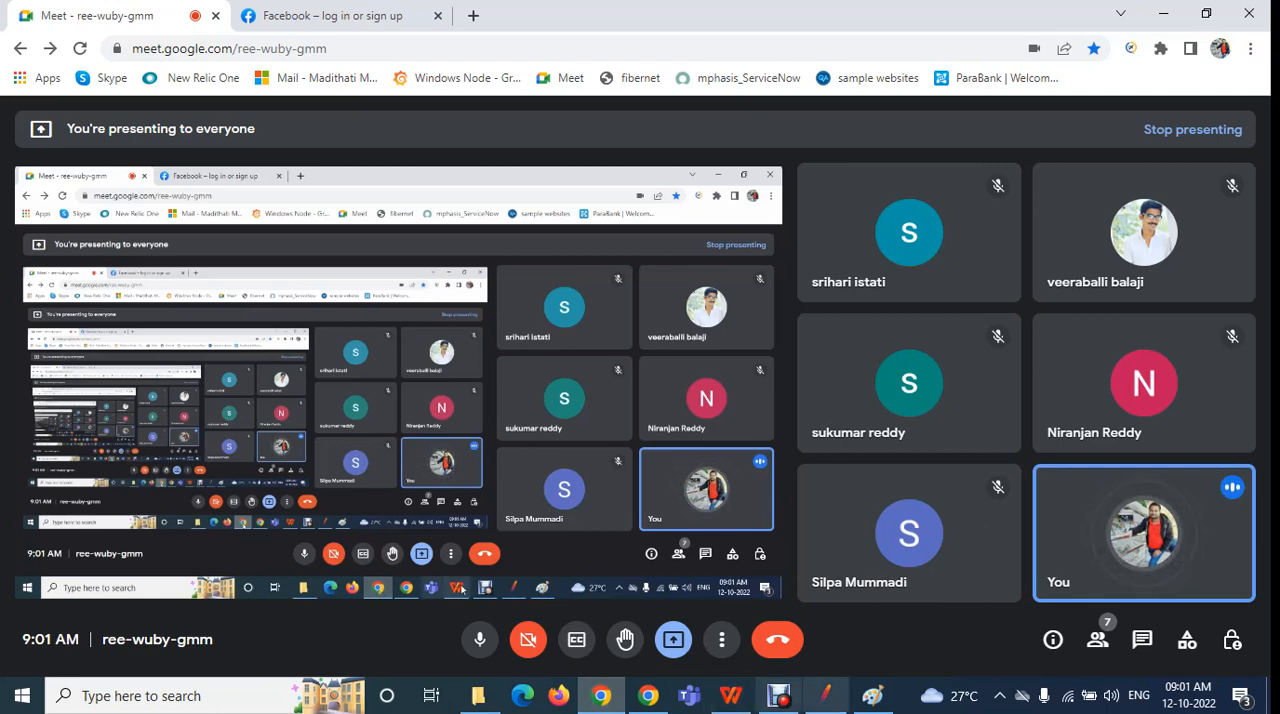
{"action": "mouse_move", "coordinate": [778, 696]}
{"action": "left_click", "coordinate": [826, 696]}
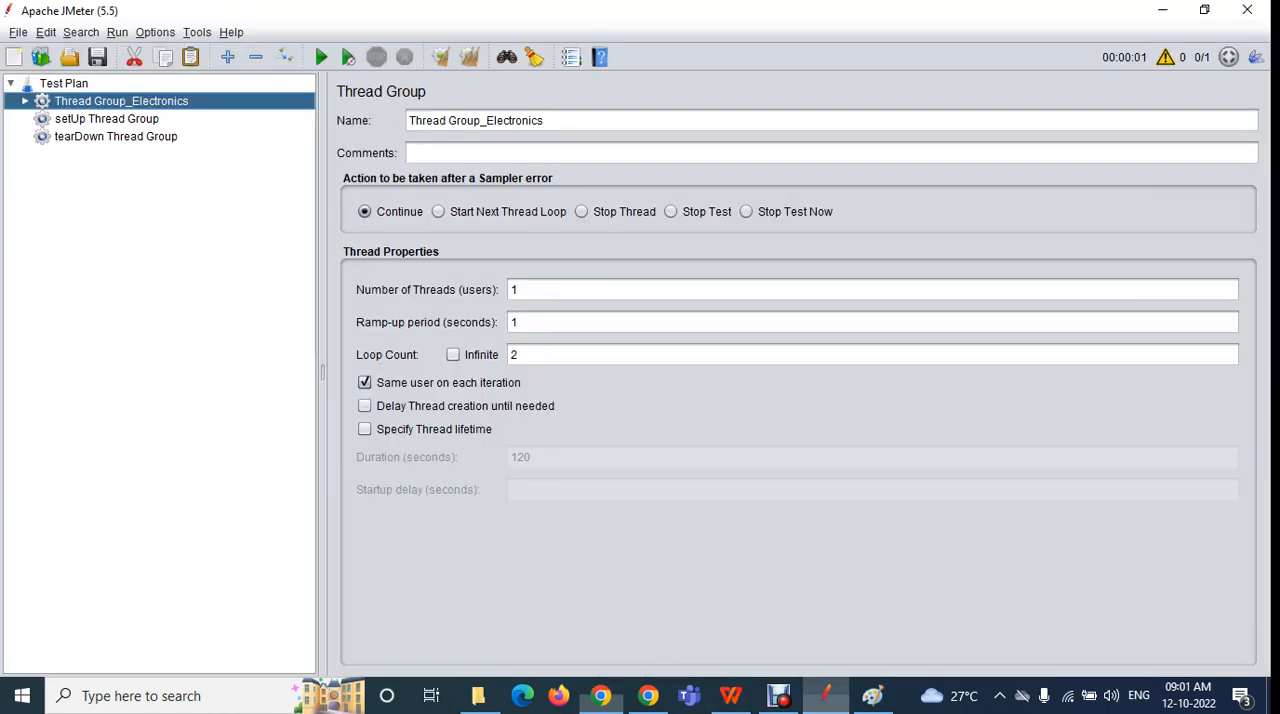
{"action": "left_click", "coordinate": [600, 696]}
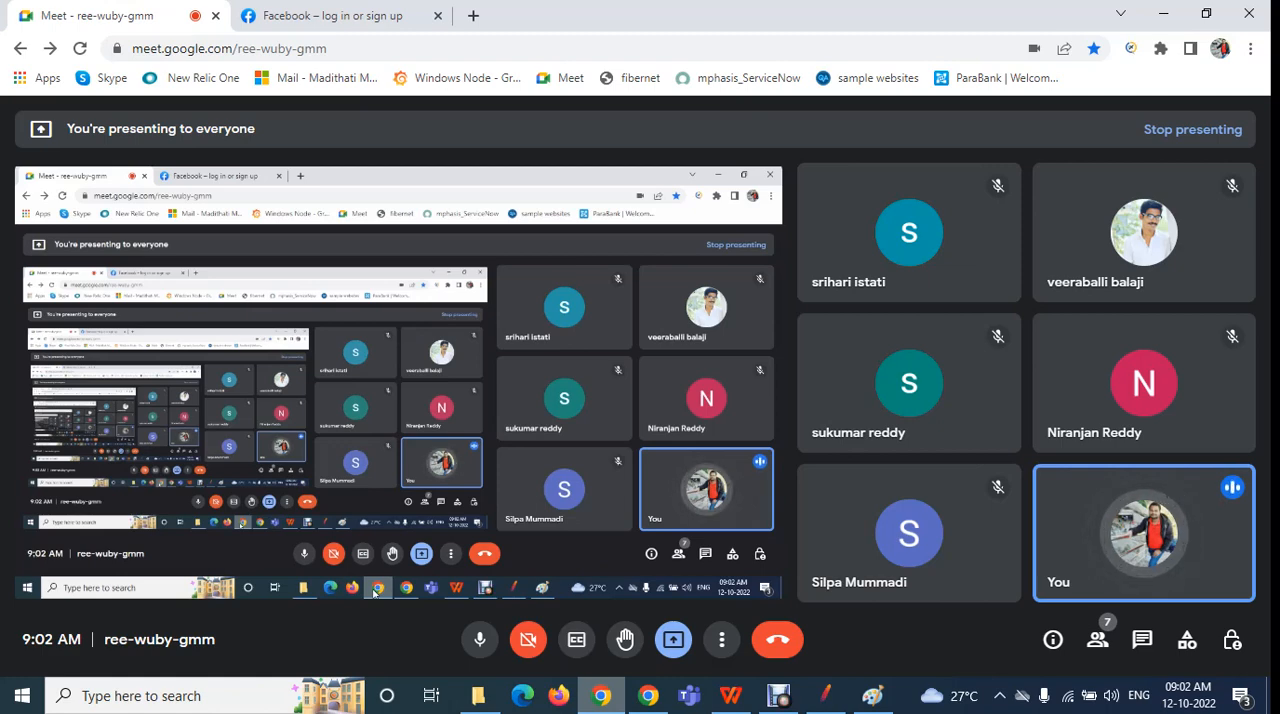
{"action": "left_click", "coordinate": [826, 695]}
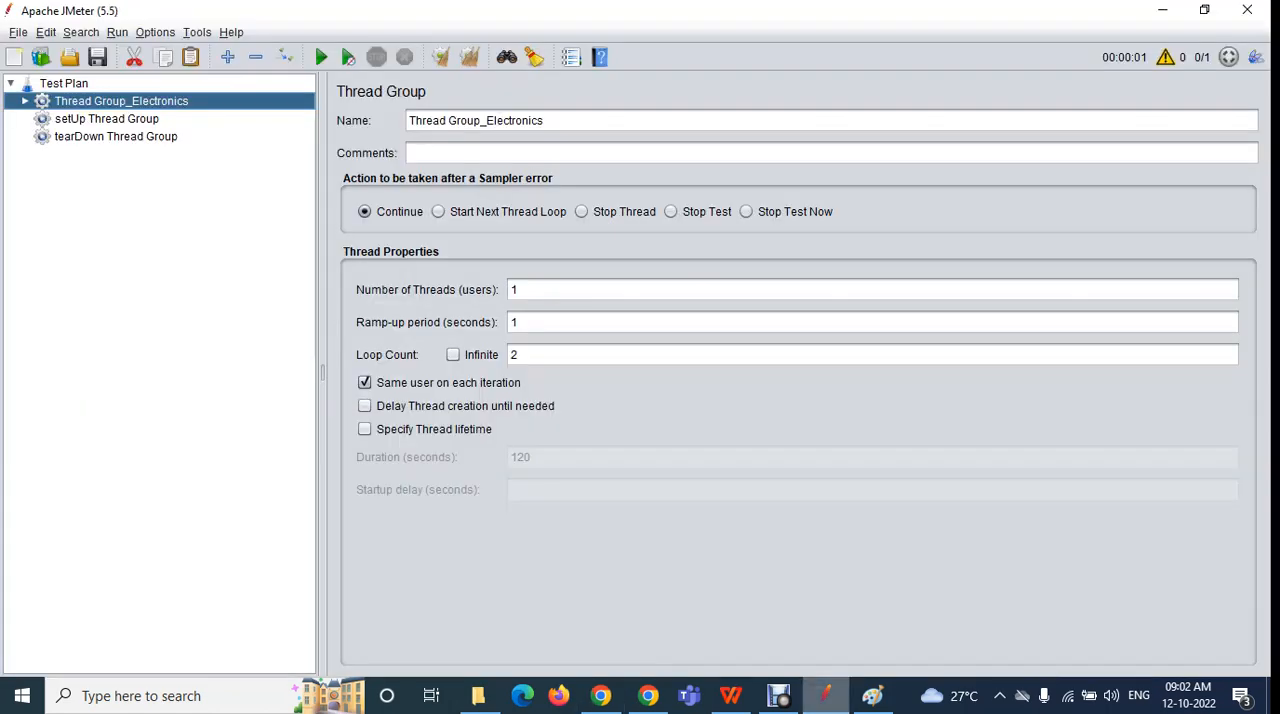
Compare the settings of the tearDown Thread Group, setUp Thread Group and Thread Group_Electronics
{"action": "left_click", "coordinate": [116, 137]}
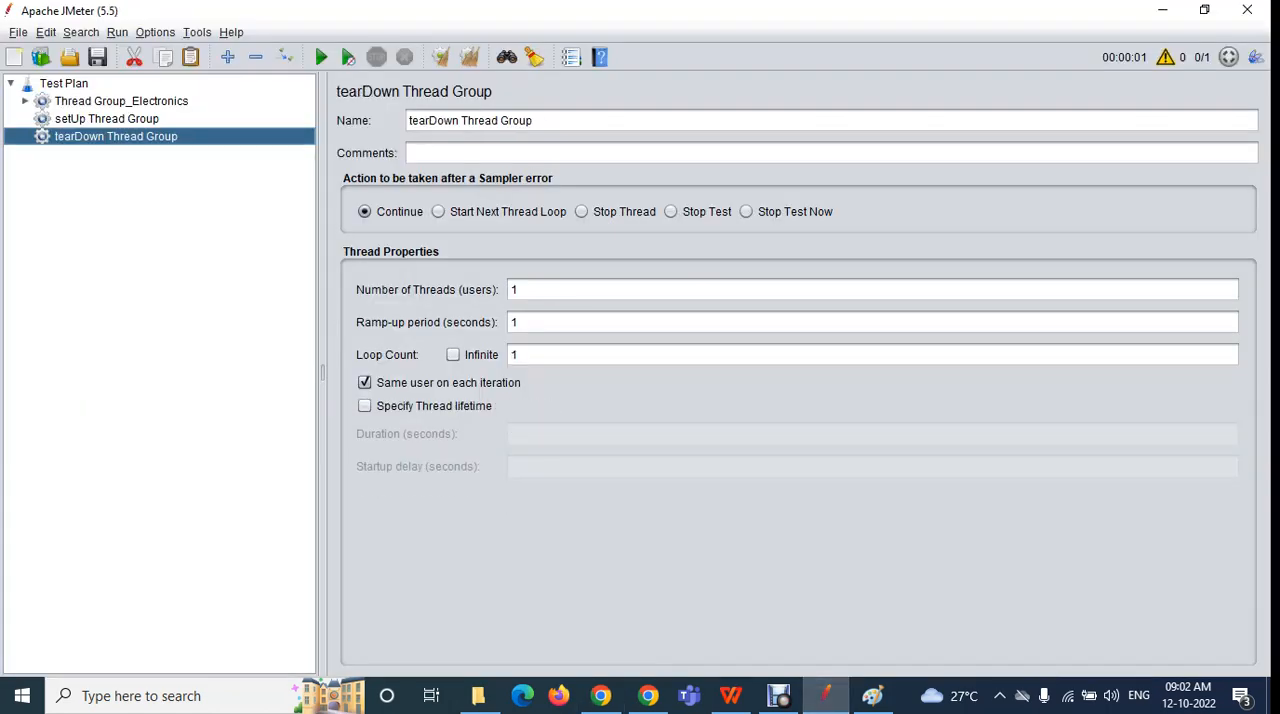
{"action": "left_click", "coordinate": [107, 119]}
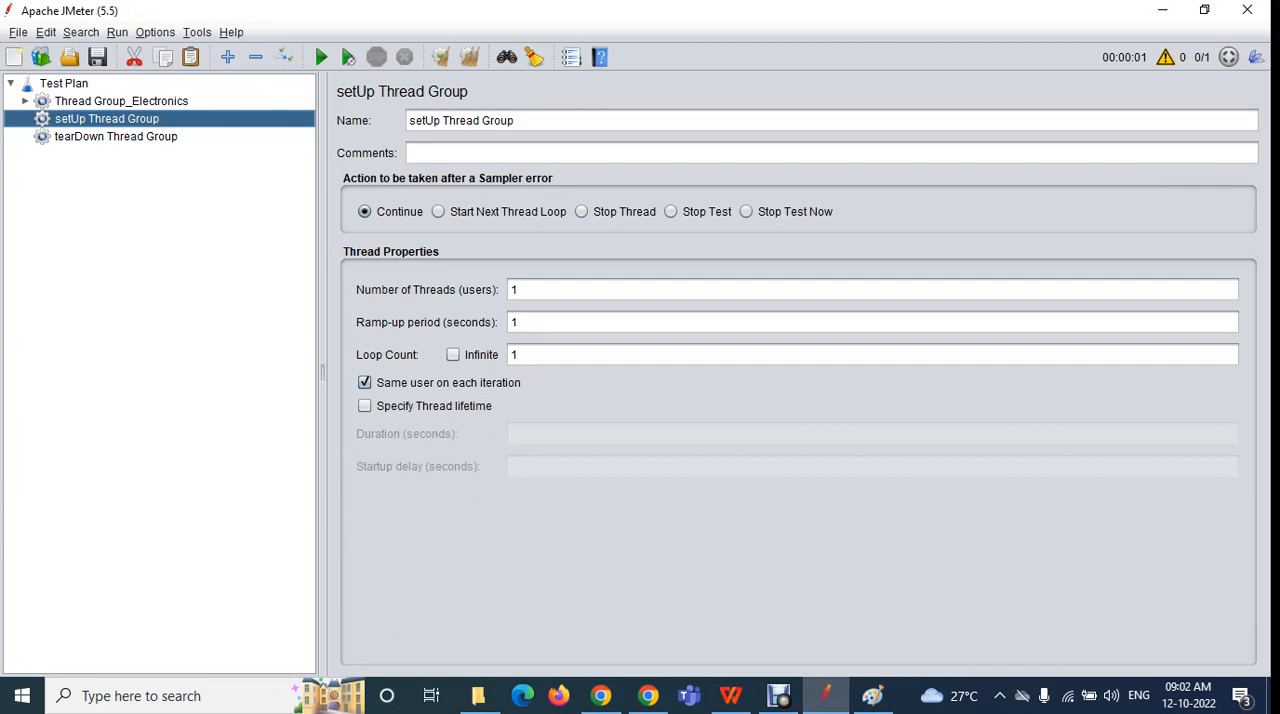
{"action": "left_click", "coordinate": [121, 101]}
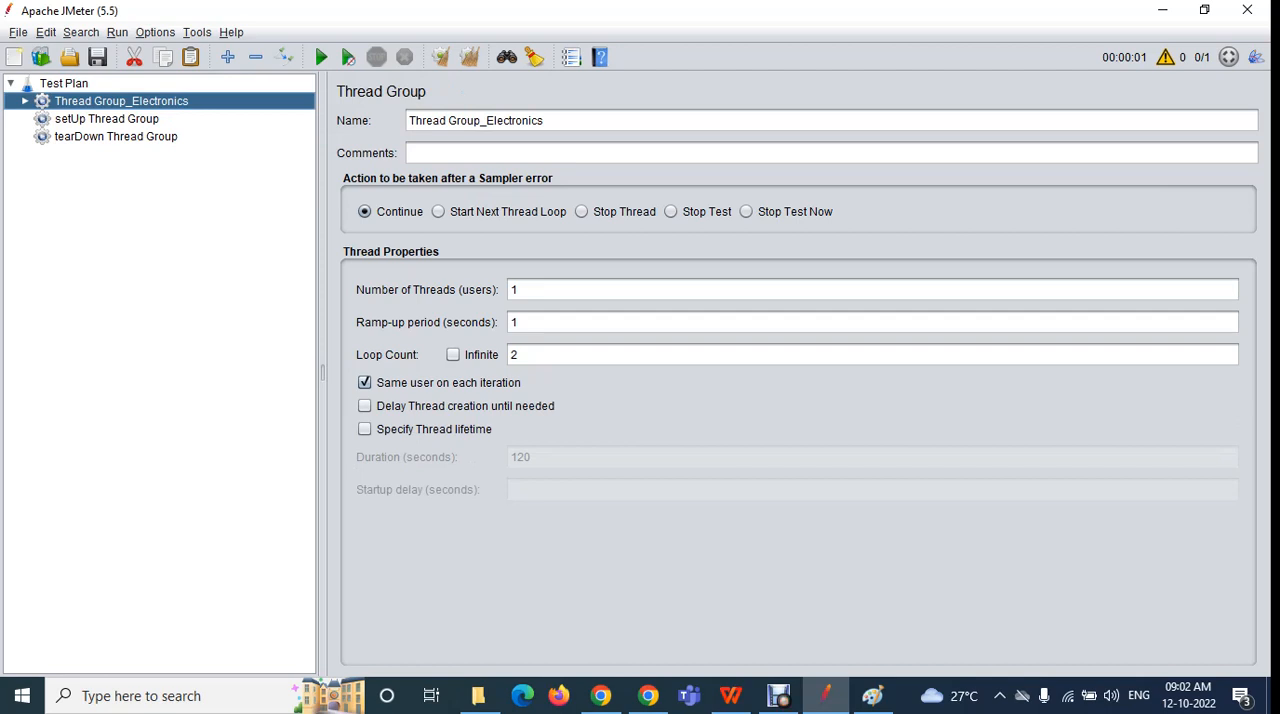
{"action": "left_click", "coordinate": [116, 136]}
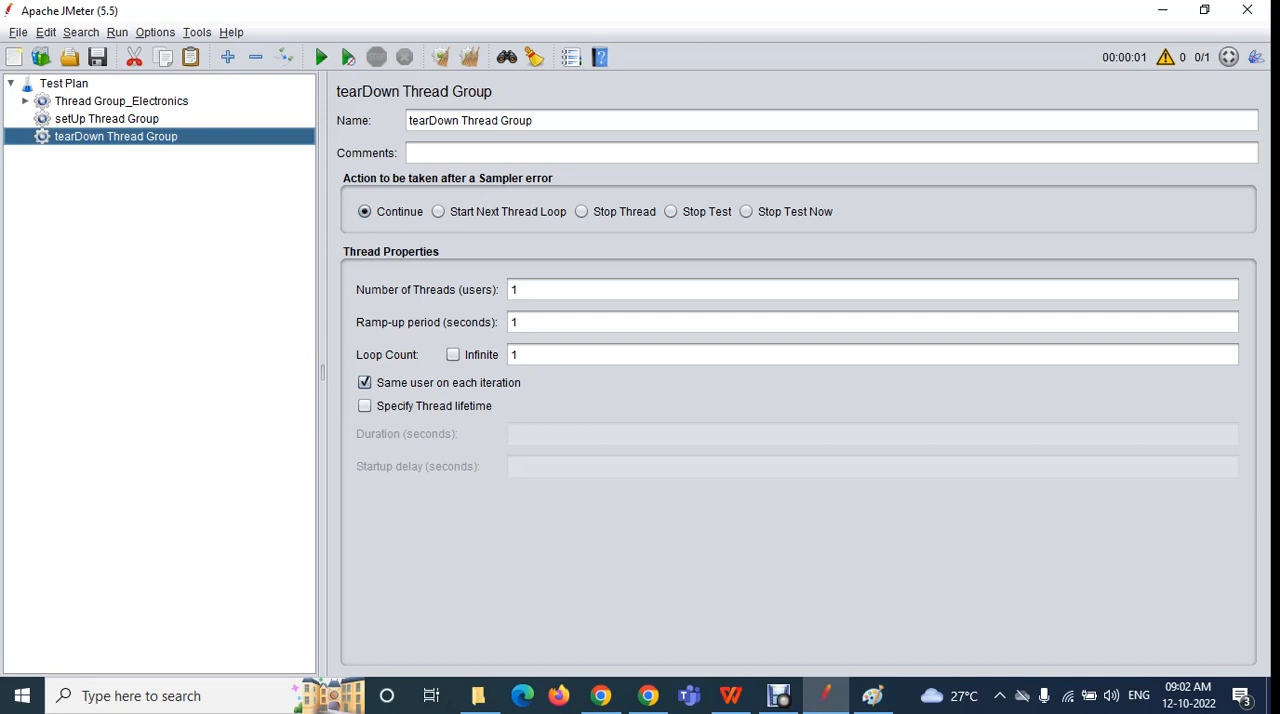
{"action": "left_click", "coordinate": [107, 119]}
{"action": "left_click", "coordinate": [116, 137]}
{"action": "left_click", "coordinate": [121, 101]}
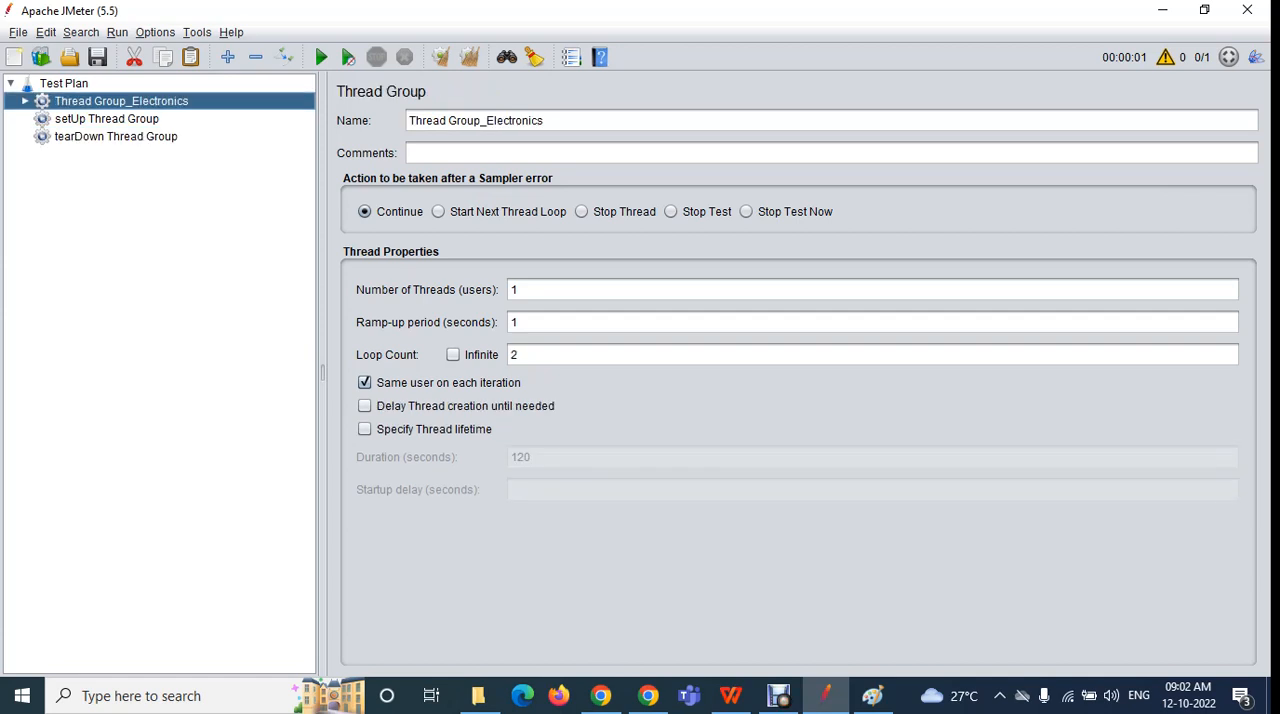
Review the requests and View Results Tree inside Thread Group_Electronics, collapse it, and revisit the setUp and tearDown Thread Groups
{"action": "left_click", "coordinate": [25, 101]}
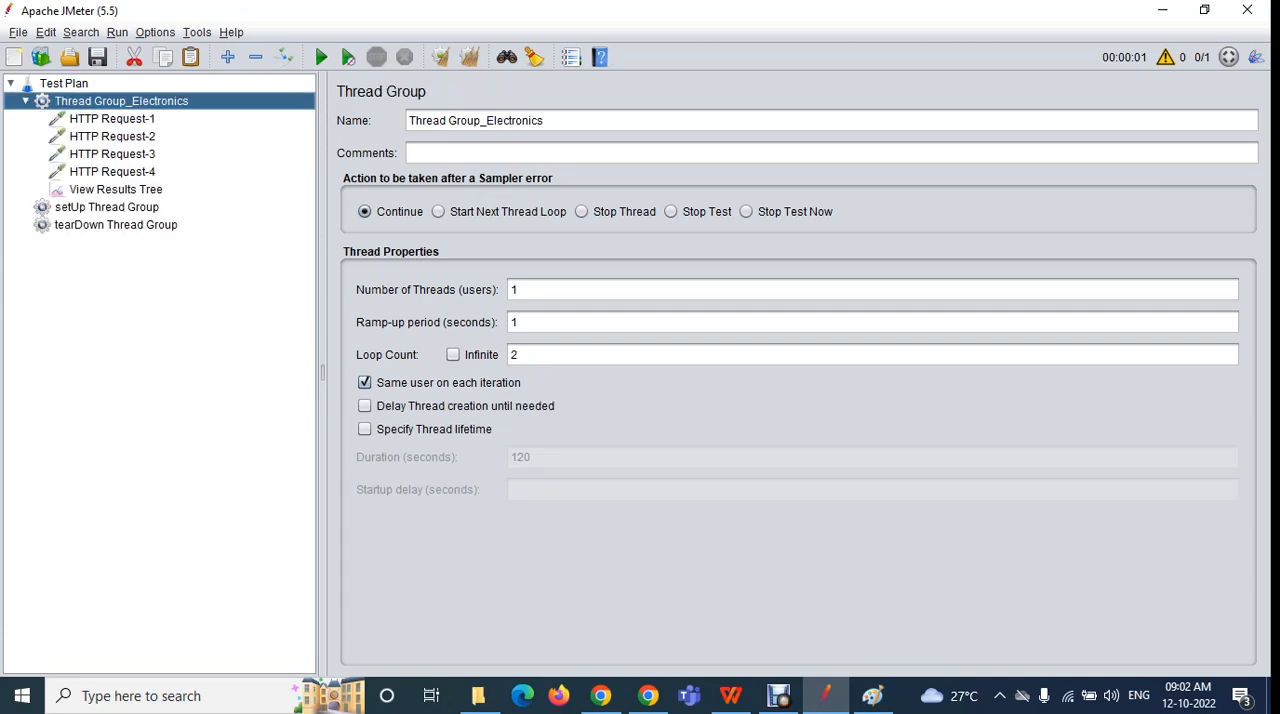
{"action": "left_click", "coordinate": [115, 189]}
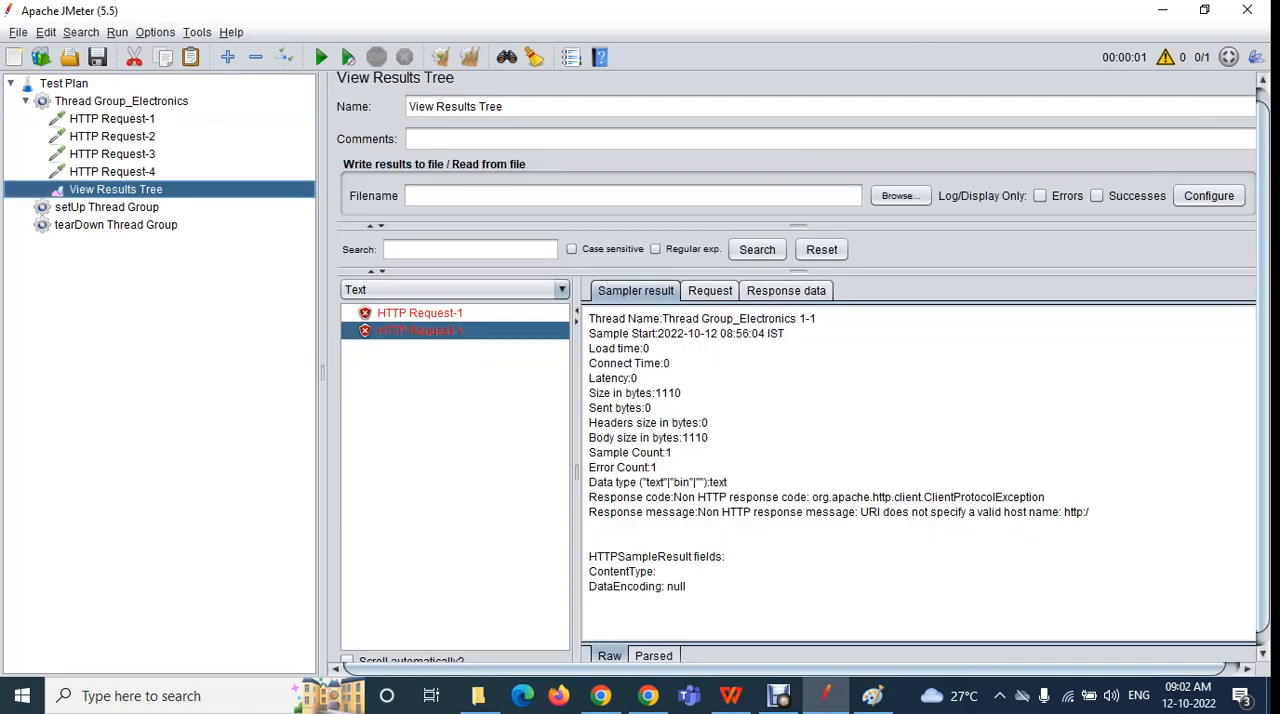
{"action": "left_click", "coordinate": [121, 101]}
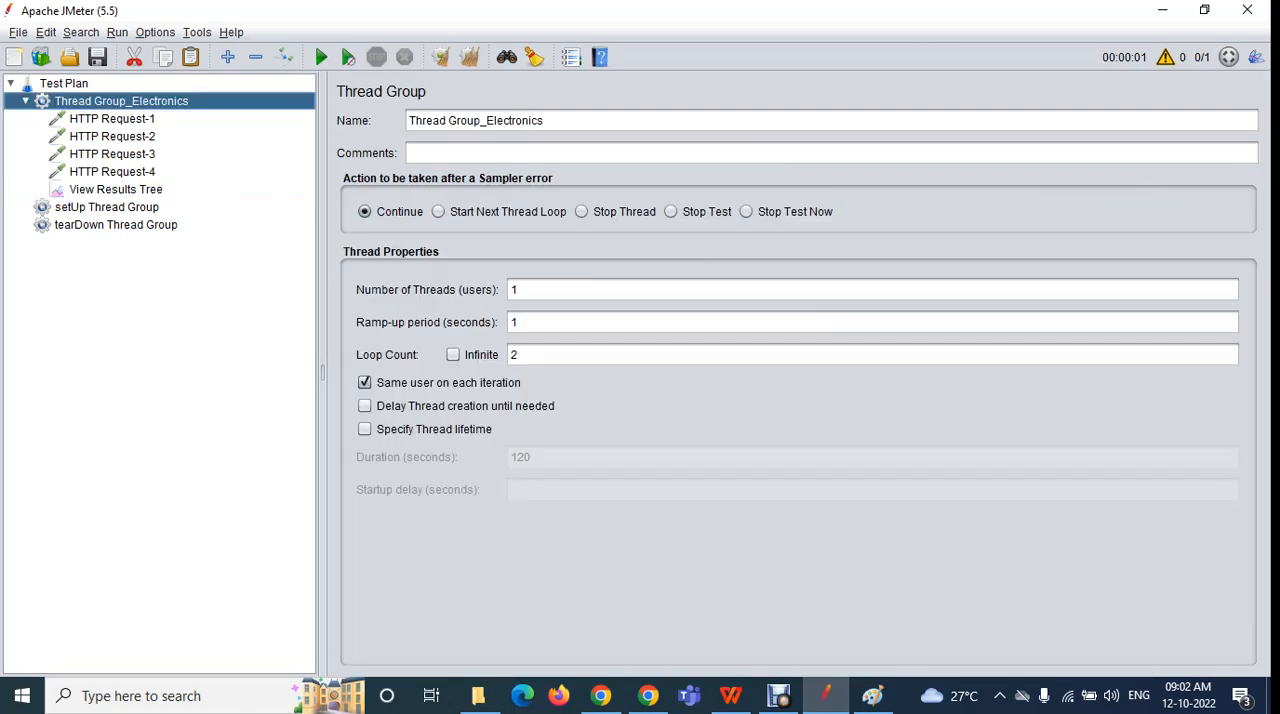
{"action": "left_click", "coordinate": [25, 101]}
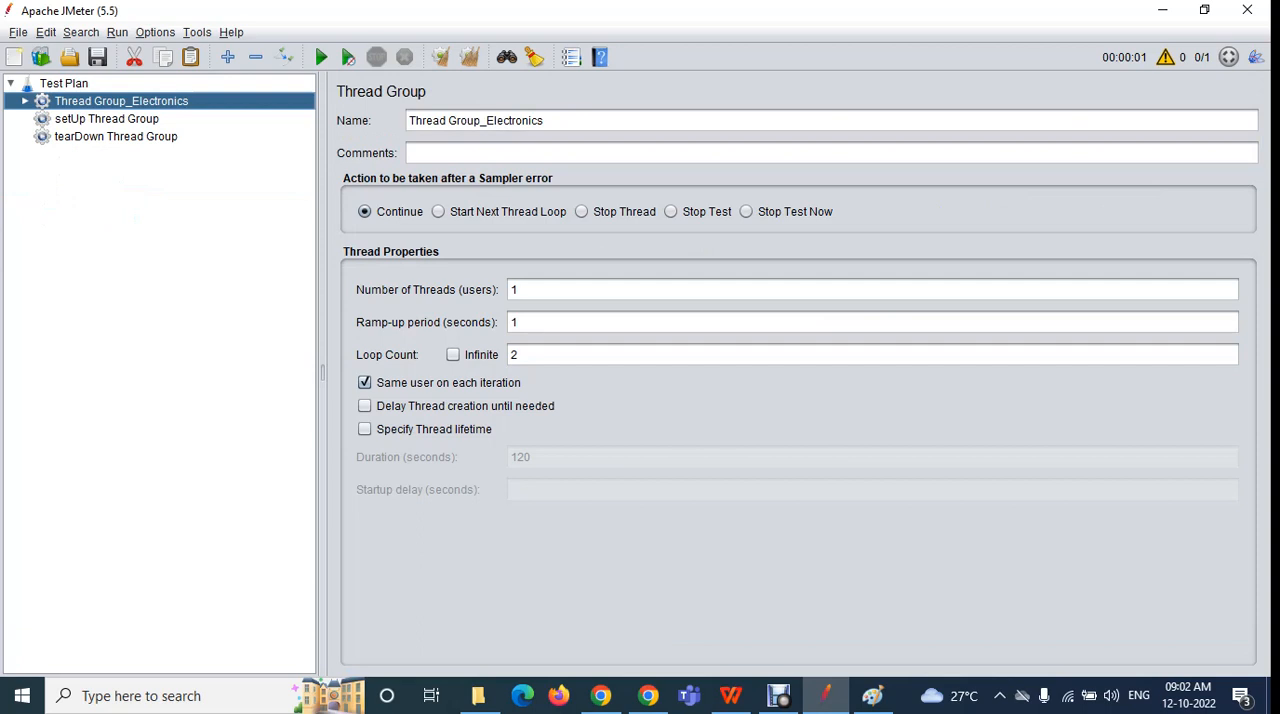
{"action": "left_click", "coordinate": [107, 119]}
{"action": "left_click", "coordinate": [116, 137]}
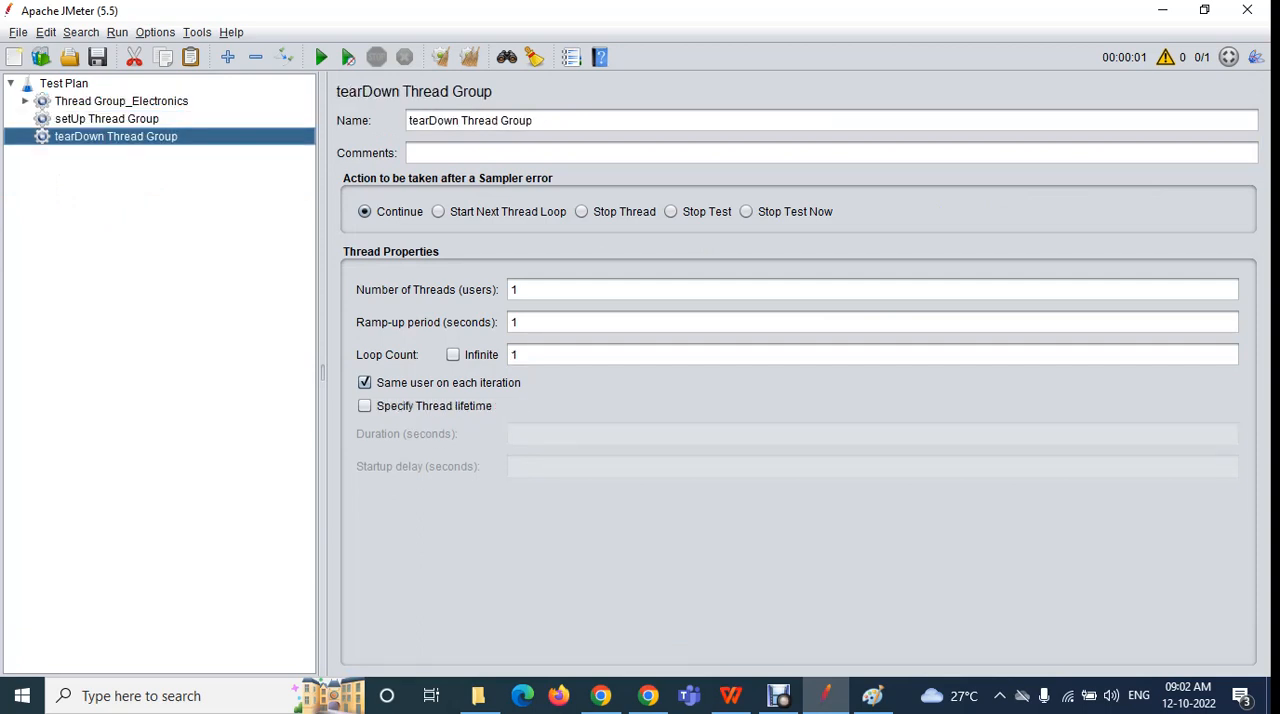
Move HTTP Request-1 from Thread Group_Electronics into setUp Thread Group and HTTP Request-4 into tearDown Thread Group
{"action": "double_click", "coordinate": [121, 101]}
{"action": "left_click_drag", "start_coordinate": [112, 119], "coordinate": [108, 207]}
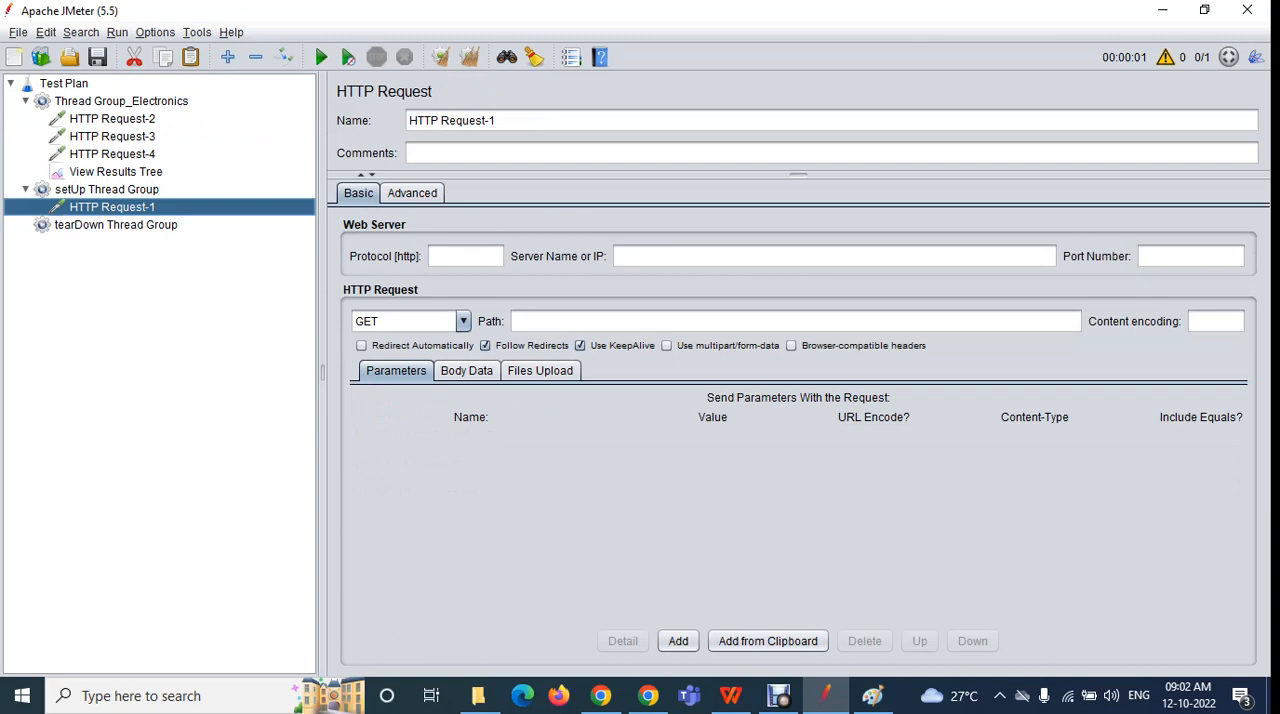
{"action": "left_click_drag", "start_coordinate": [112, 154], "coordinate": [110, 224]}
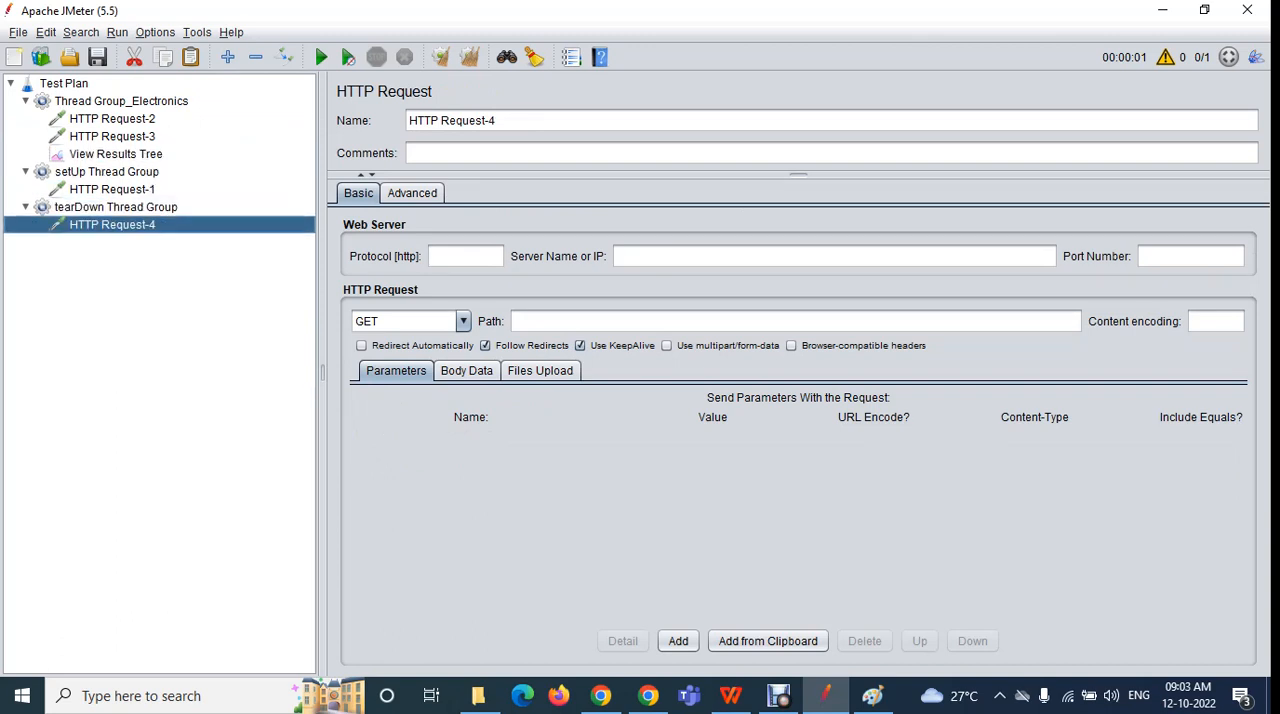
Add a View Results Tree listener directly under the Test Plan
{"action": "left_click", "coordinate": [68, 84]}
{"action": "right_click", "coordinate": [70, 88]}
{"action": "mouse_move", "coordinate": [93, 99]}
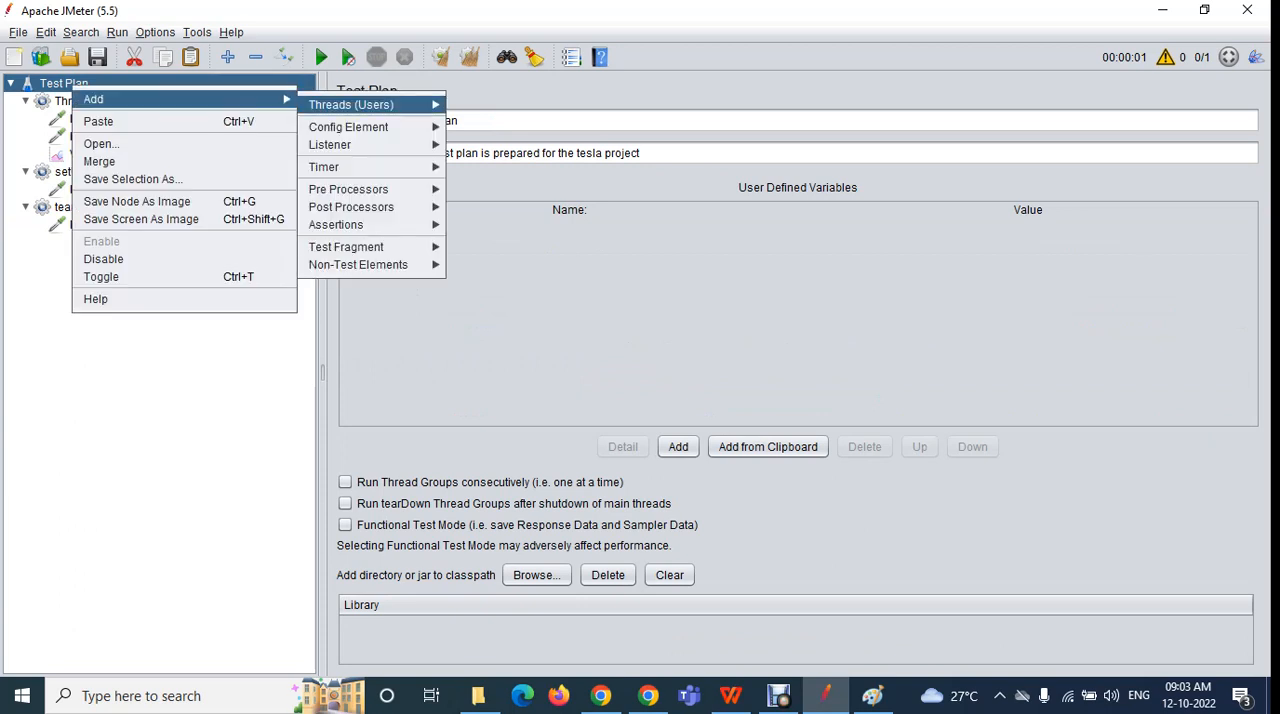
{"action": "mouse_move", "coordinate": [330, 145]}
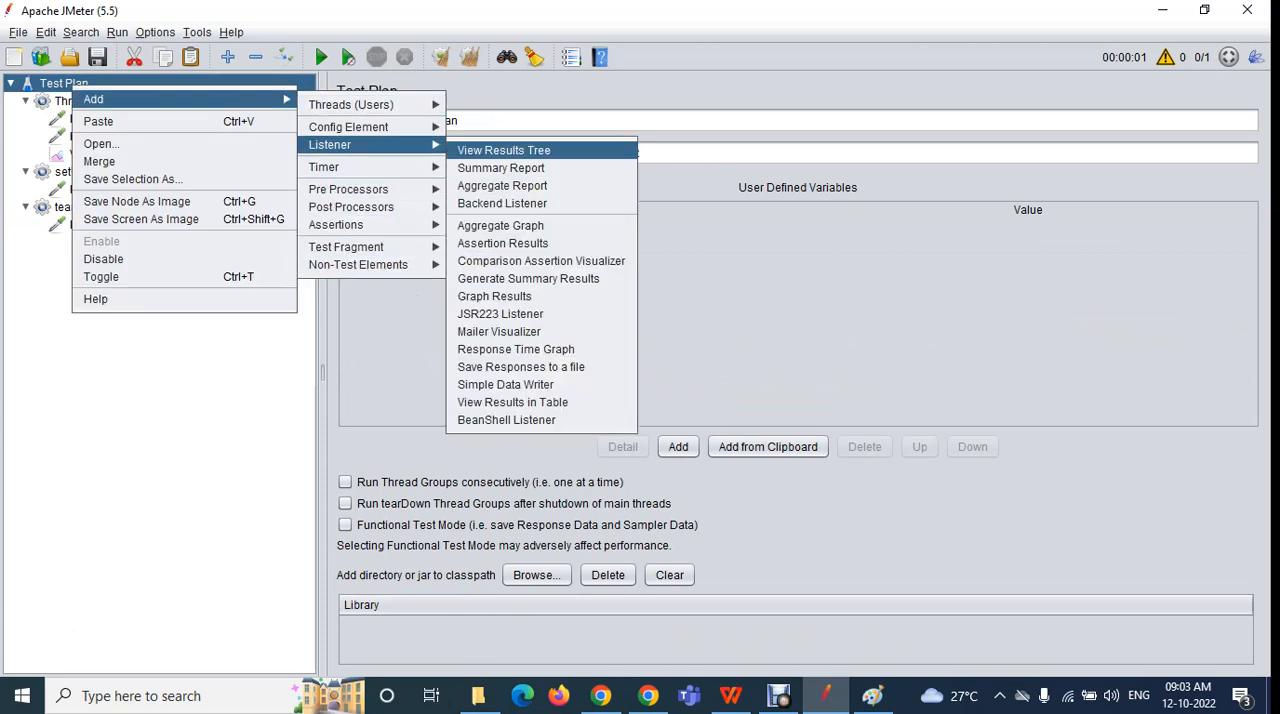
{"action": "left_click", "coordinate": [503, 150]}
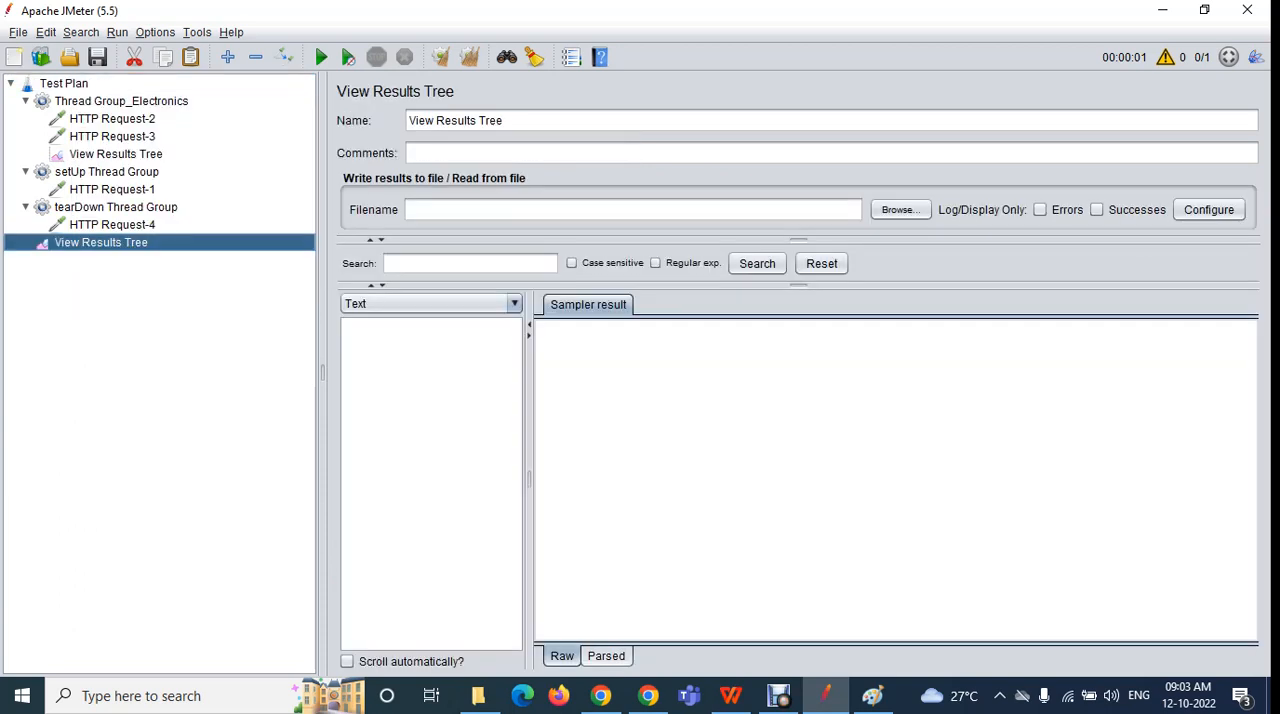
Review how the HTTP requests are distributed across the setUp, main and tearDown thread groups
{"action": "left_click", "coordinate": [112, 190]}
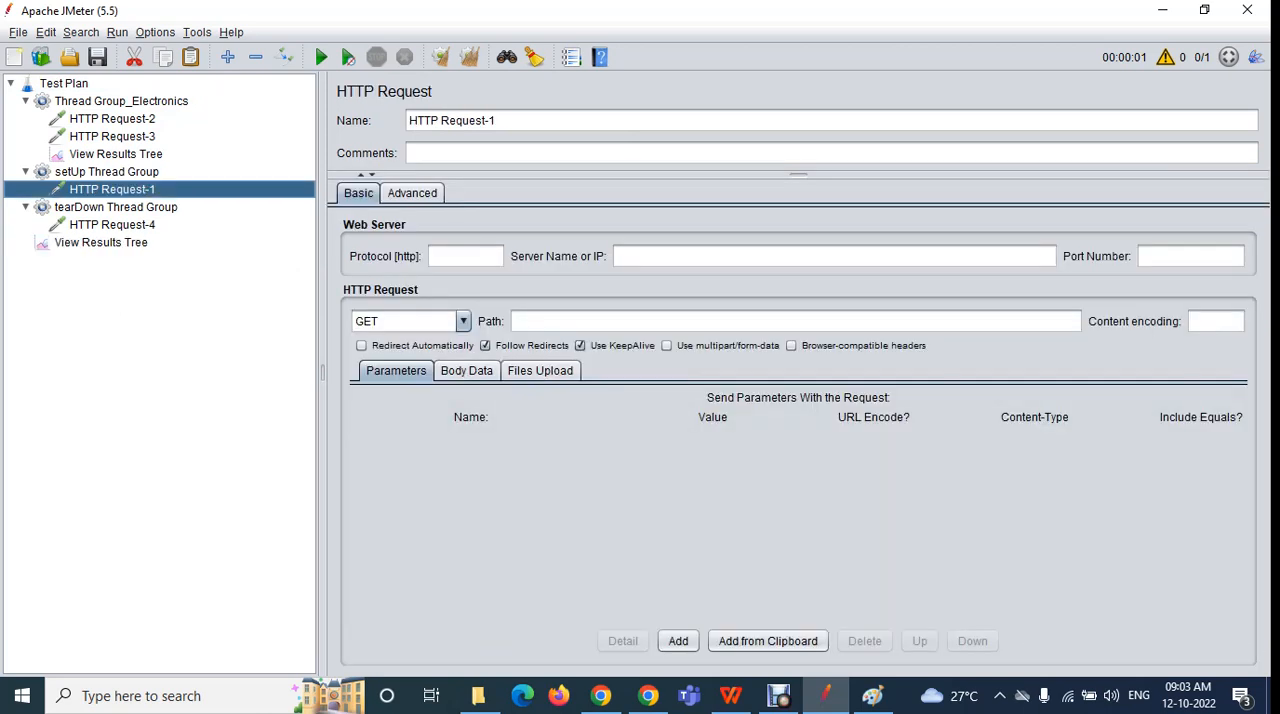
{"action": "left_click", "coordinate": [107, 172]}
{"action": "left_click", "coordinate": [112, 119]}
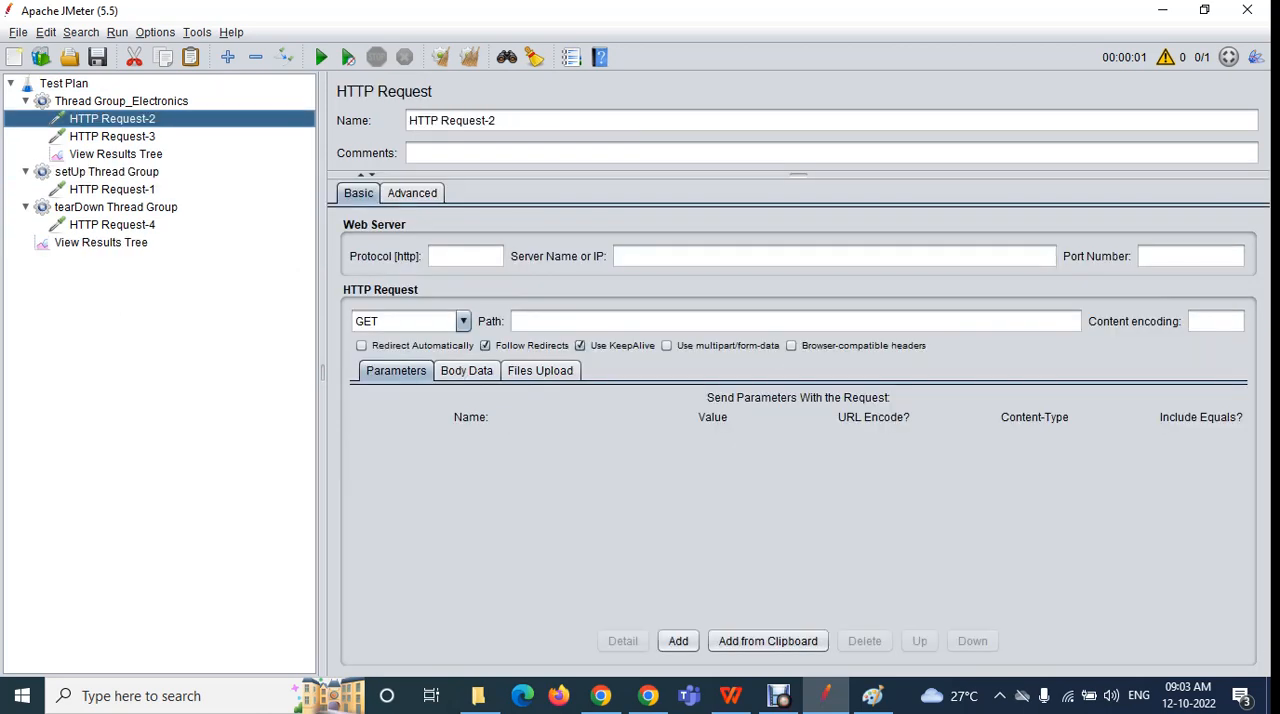
{"action": "left_click", "coordinate": [121, 101]}
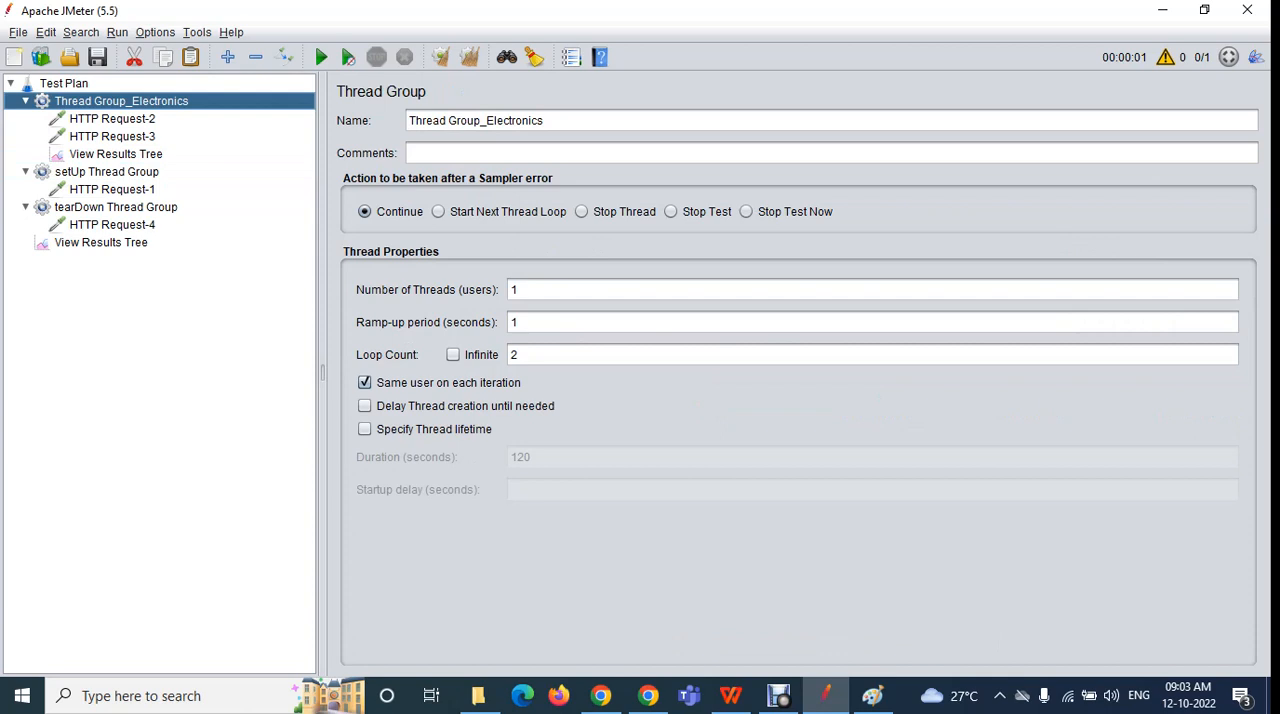
{"action": "left_click", "coordinate": [112, 225]}
{"action": "left_click", "coordinate": [116, 207]}
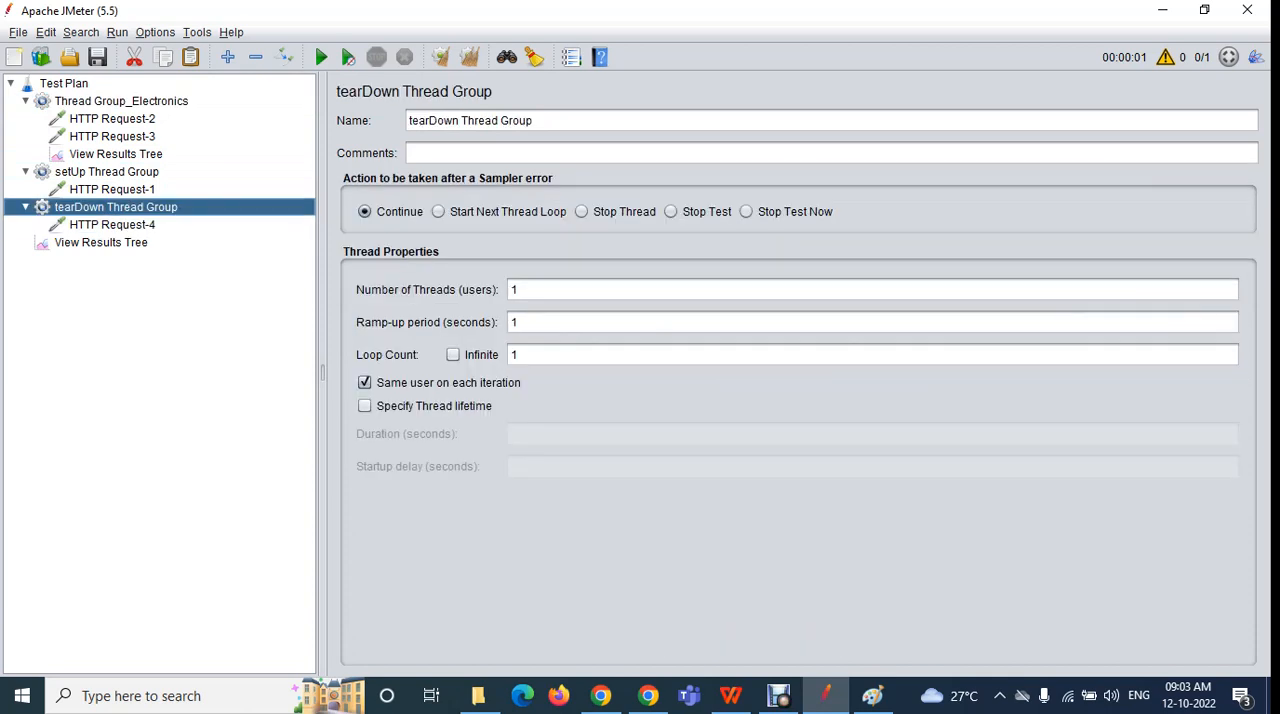
Run the test without saving the plan and show its results in the plan-level View Results Tree
{"action": "left_click", "coordinate": [101, 243]}
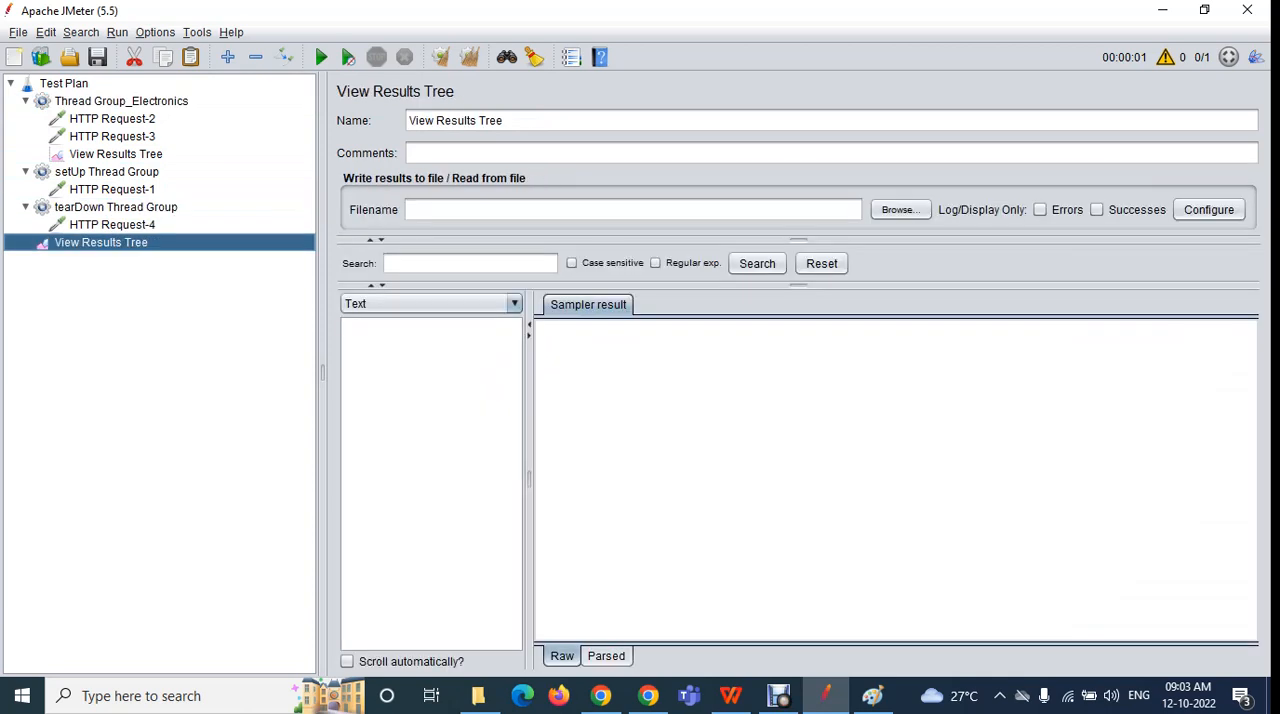
{"action": "left_click", "coordinate": [320, 57]}
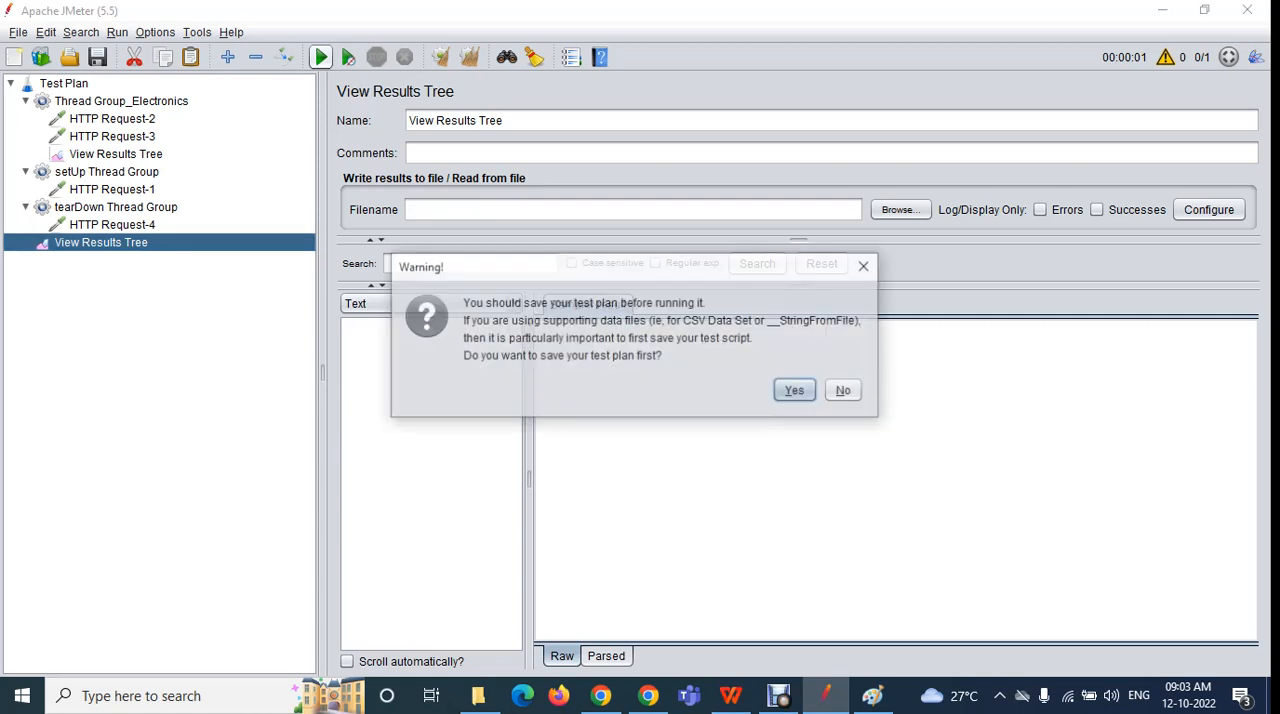
{"action": "left_click", "coordinate": [845, 391]}
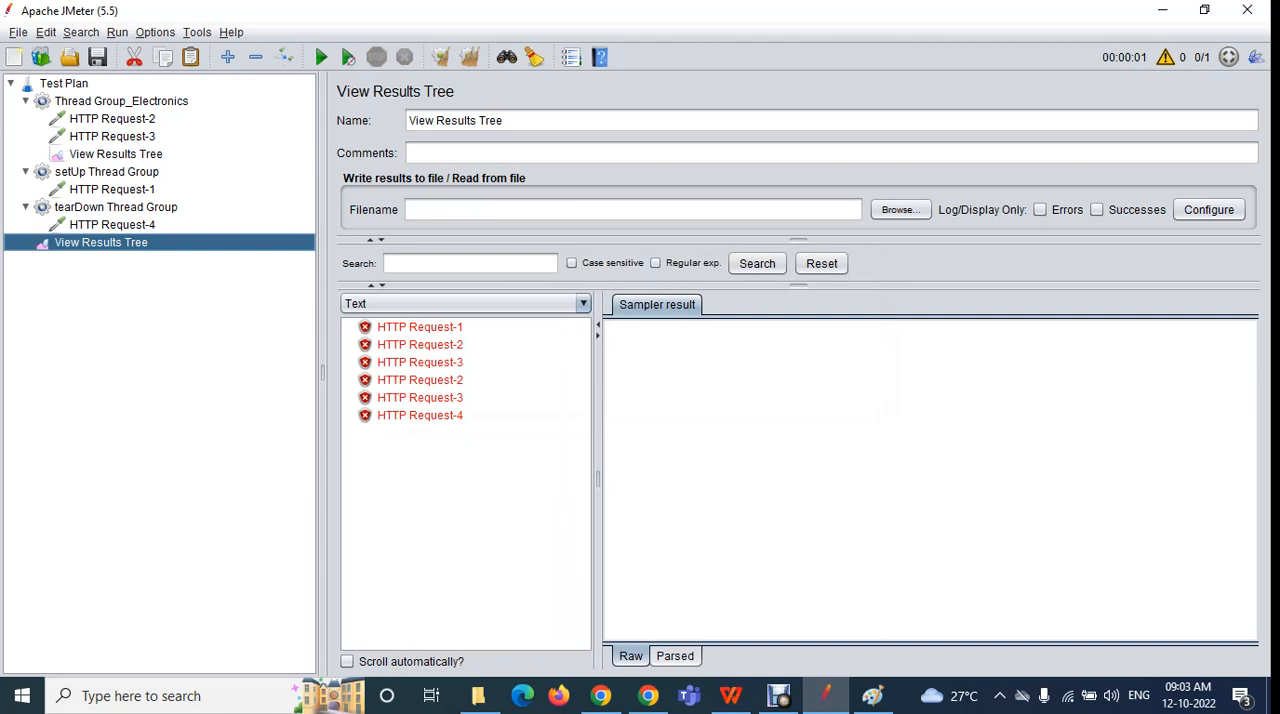
Set the loop count of Thread Group_Electronics to 1
{"action": "left_click", "coordinate": [121, 101]}
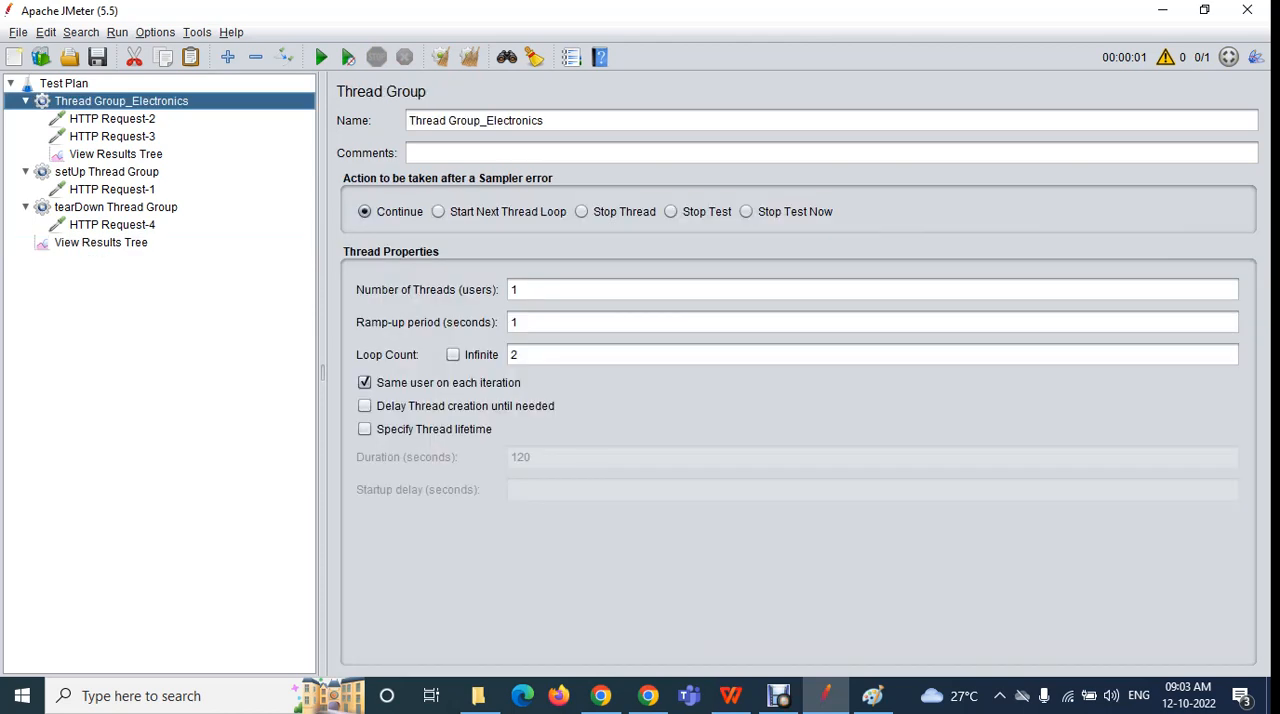
{"action": "left_click", "coordinate": [520, 355]}
{"action": "key", "text": "BackSpace"}
{"action": "type", "text": "1"}
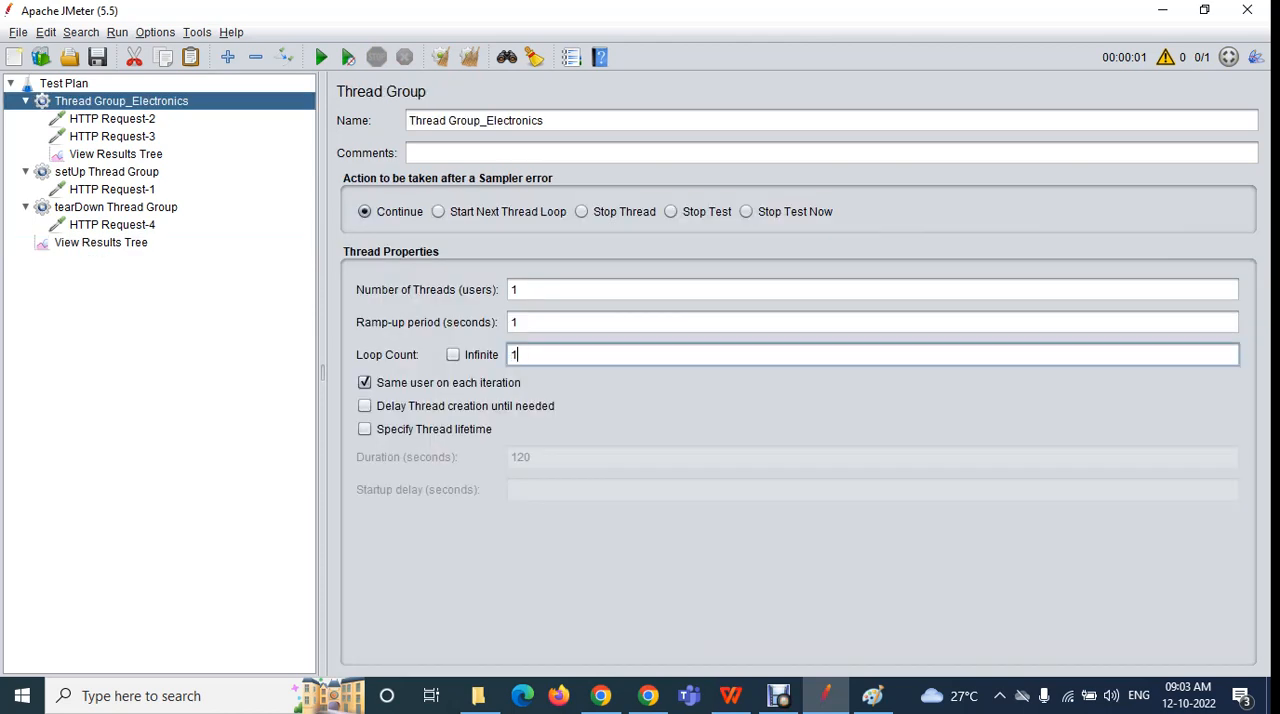
Clear all earlier results from the plan-level View Results Tree and rerun the test without saving
{"action": "left_click", "coordinate": [101, 242]}
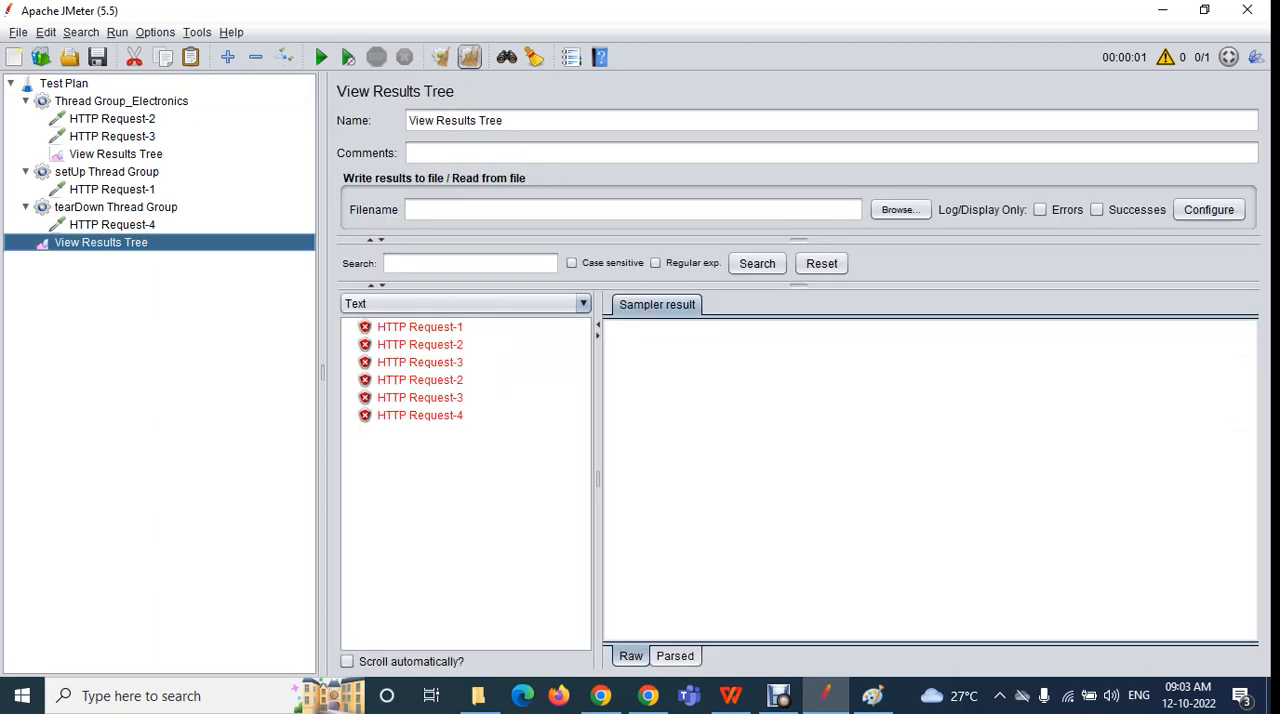
{"action": "left_click", "coordinate": [469, 57]}
{"action": "left_click", "coordinate": [321, 57]}
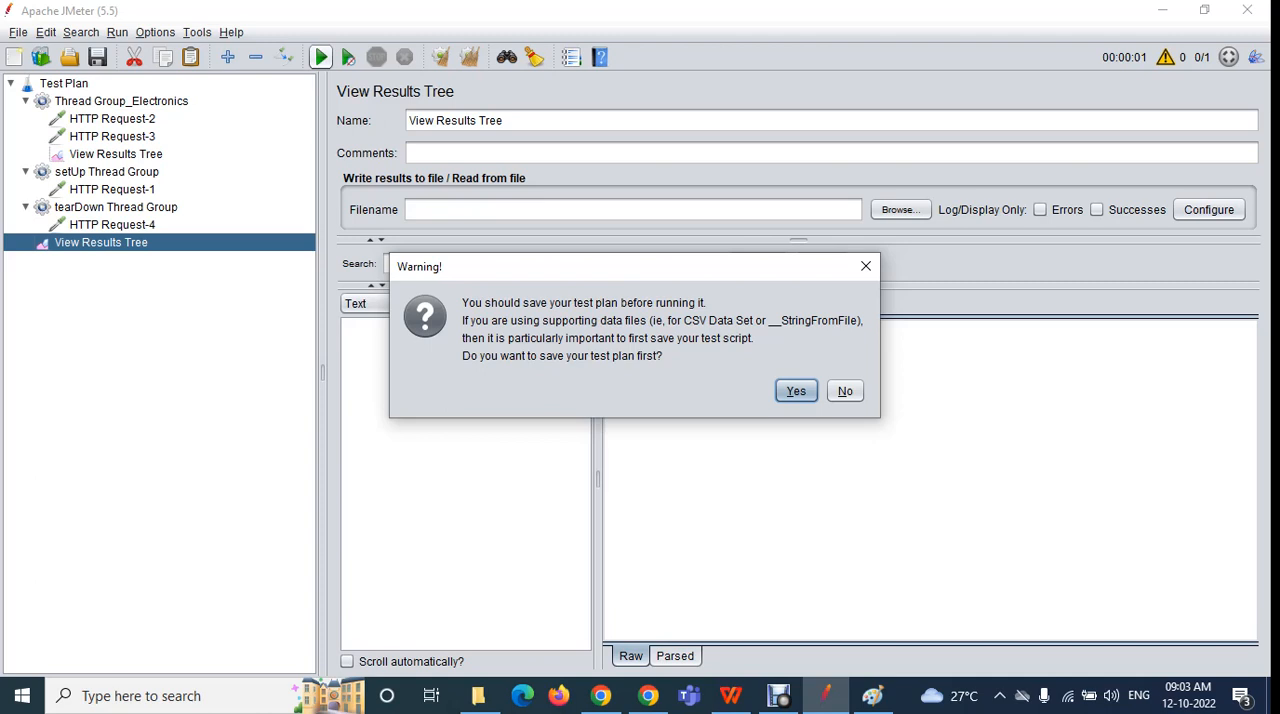
{"action": "left_click", "coordinate": [845, 391]}
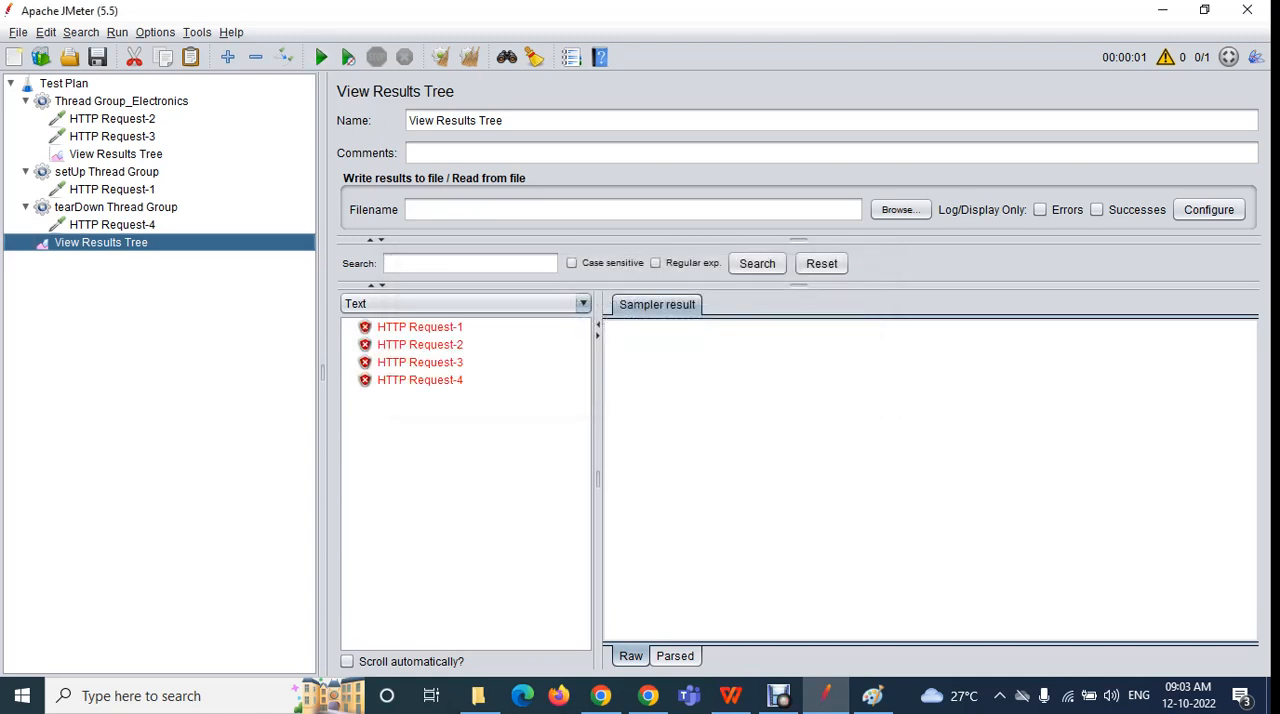
Compare HTTP Requests 2, 3, 1 and 4 in their thread groups with the execution order in the plan-level View Results Tree
{"action": "left_click", "coordinate": [112, 119]}
{"action": "left_click", "coordinate": [112, 136]}
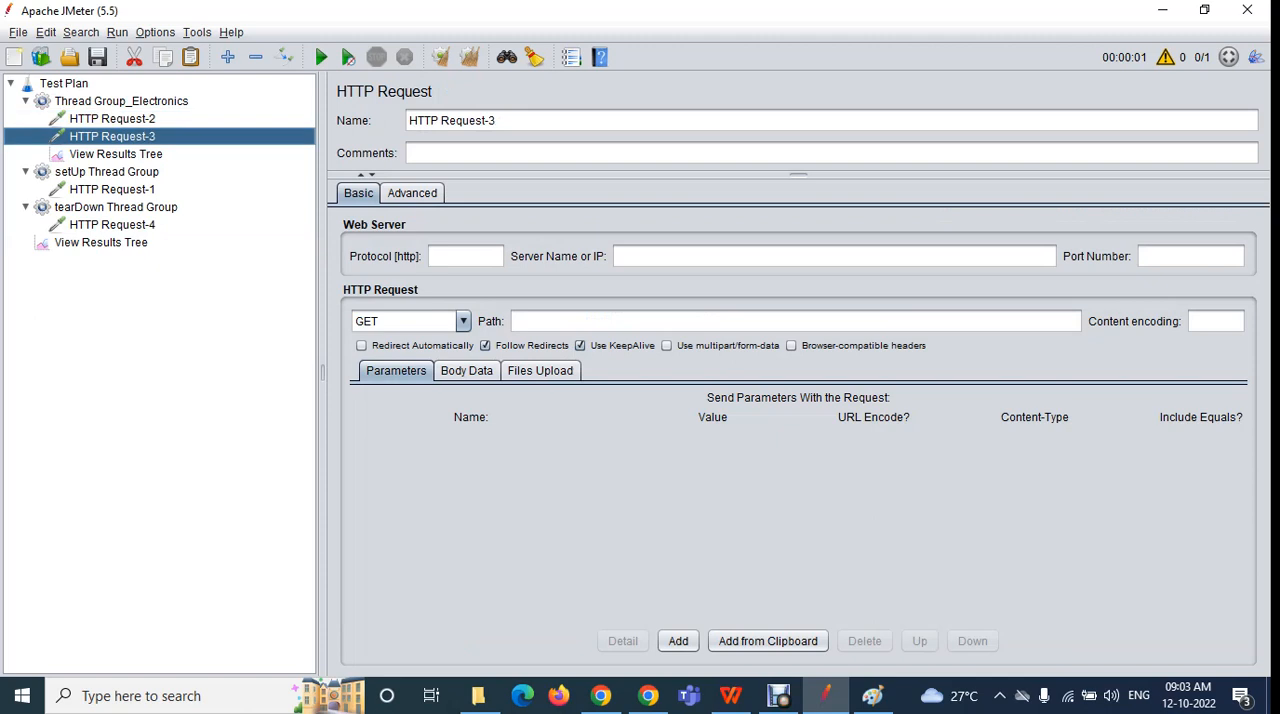
{"action": "left_click", "coordinate": [112, 189]}
{"action": "left_click", "coordinate": [112, 225]}
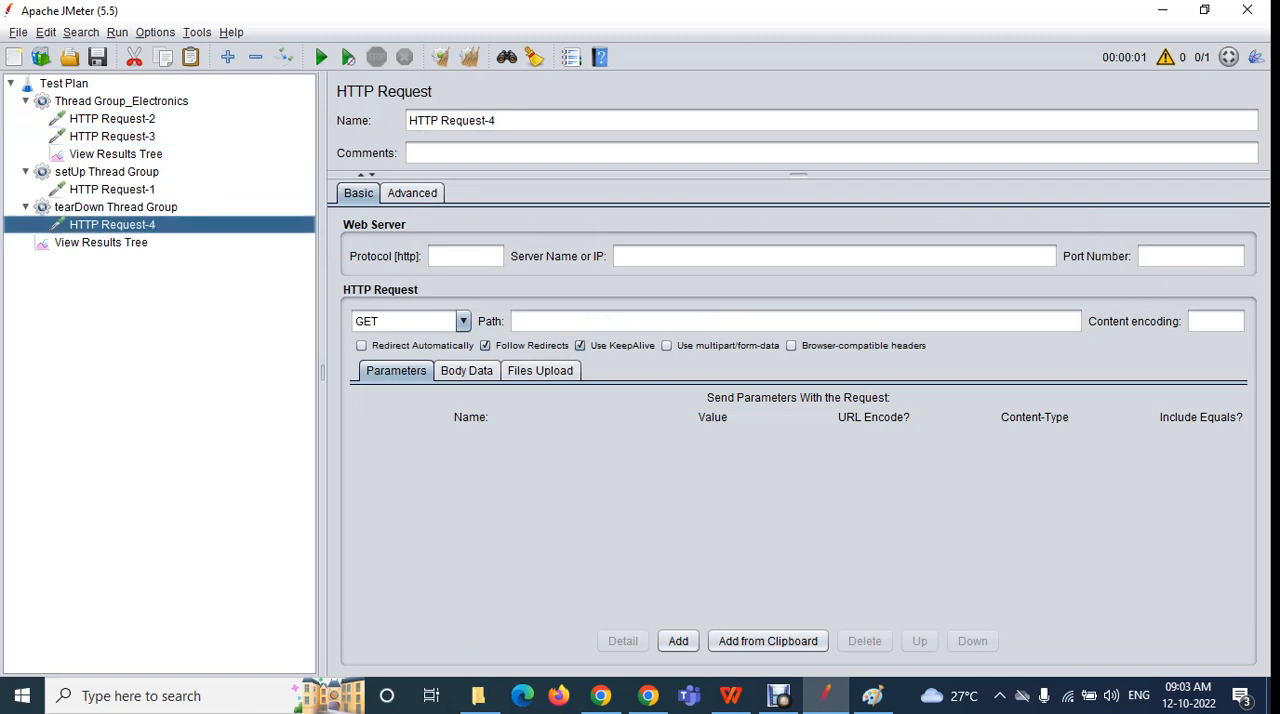
{"action": "left_click", "coordinate": [101, 243]}
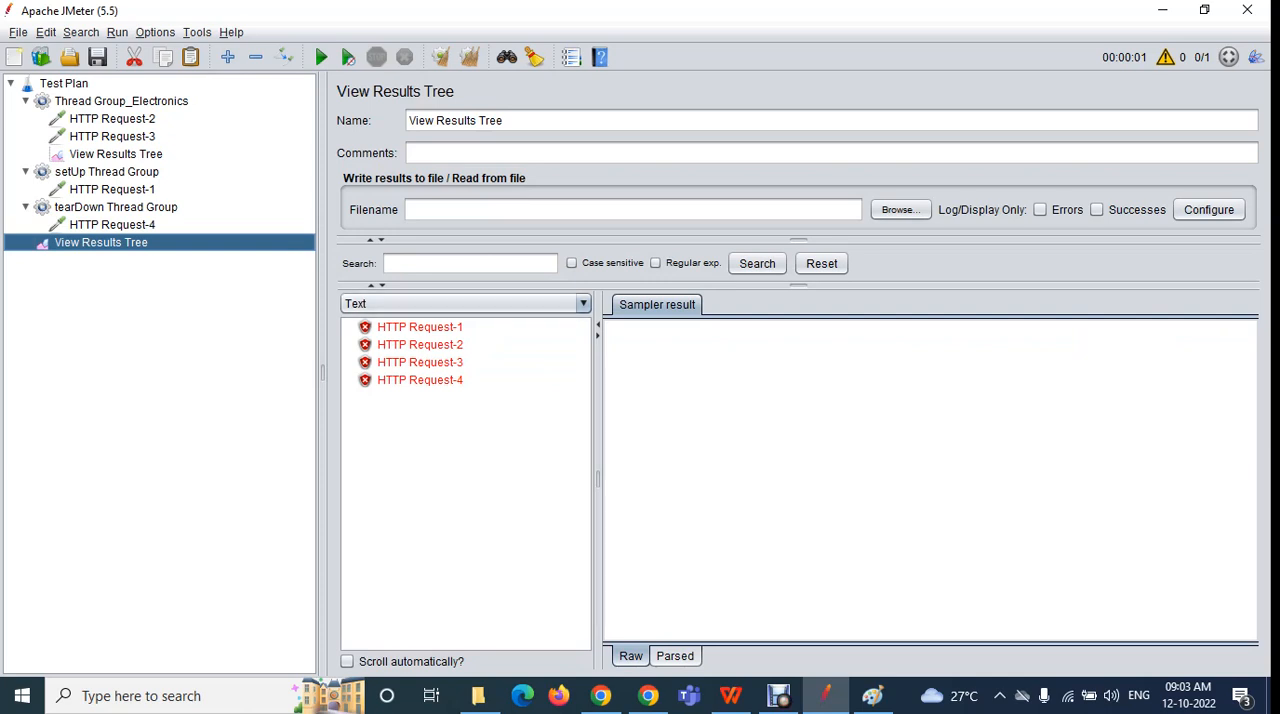
Review which HTTP requests belong to Thread Group_Electronics, setUp Thread Group and tearDown Thread Group in the test plan tree
{"action": "left_click", "coordinate": [112, 119]}
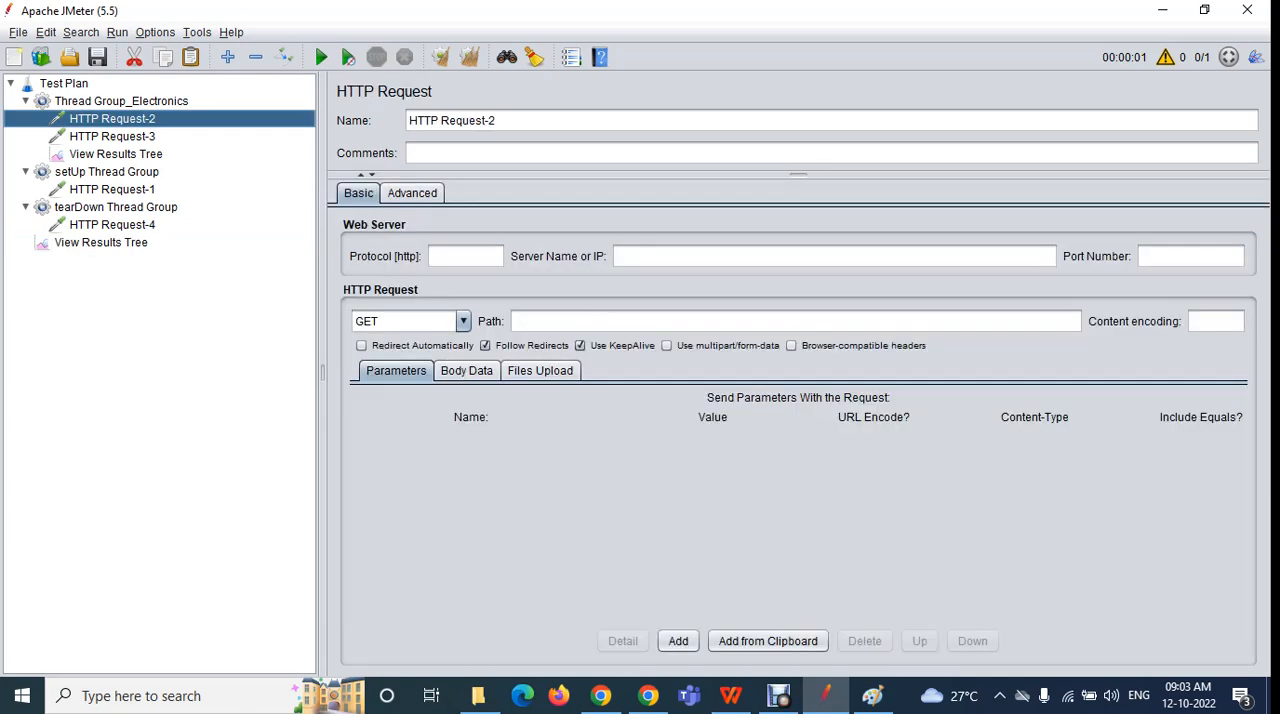
{"action": "left_click", "coordinate": [112, 137]}
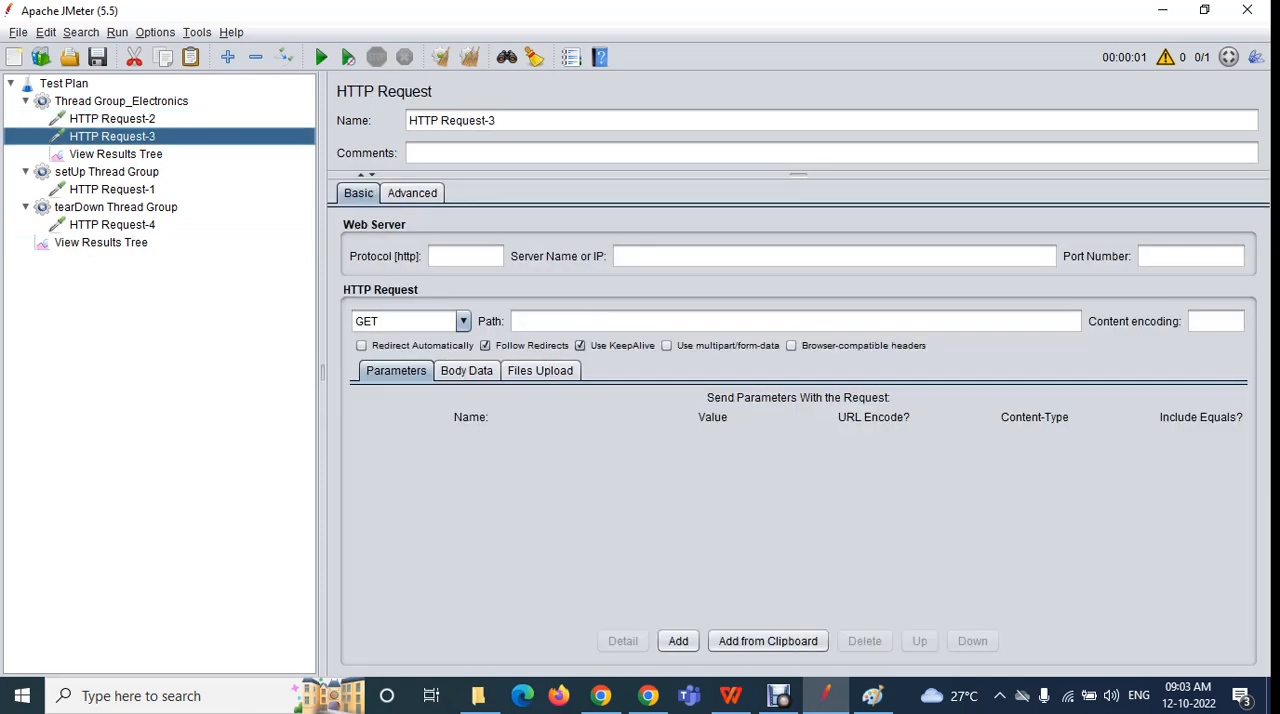
{"action": "left_click", "coordinate": [112, 190]}
{"action": "left_click", "coordinate": [112, 119]}
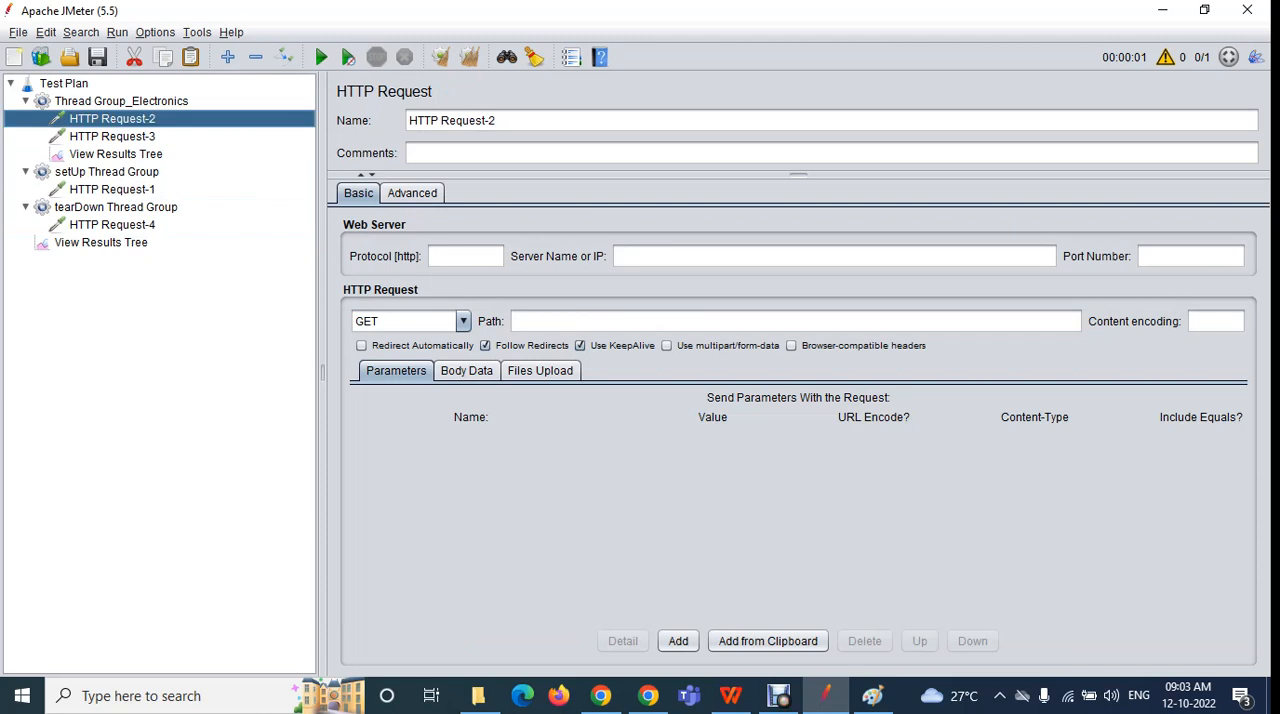
{"action": "left_click", "coordinate": [121, 101]}
{"action": "left_click", "coordinate": [25, 101]}
{"action": "left_click", "coordinate": [25, 101]}
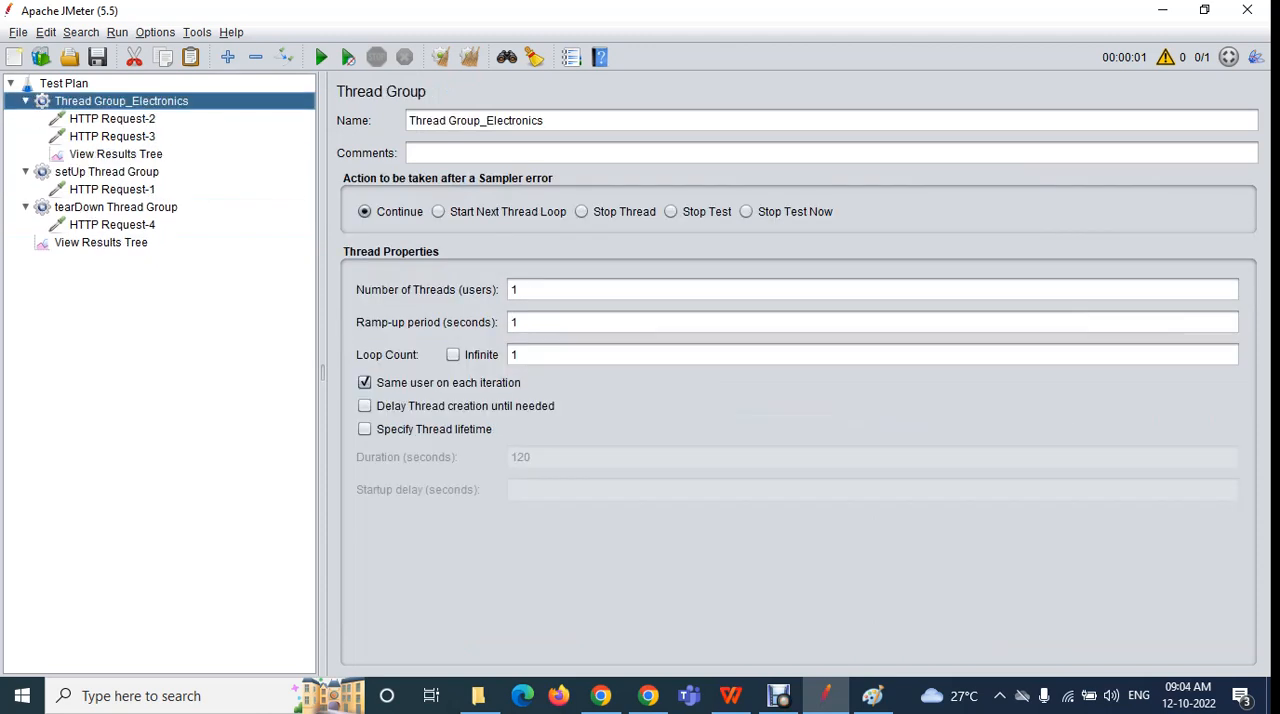
{"action": "left_click", "coordinate": [112, 119]}
{"action": "left_click", "coordinate": [112, 137]}
{"action": "left_click", "coordinate": [107, 172]}
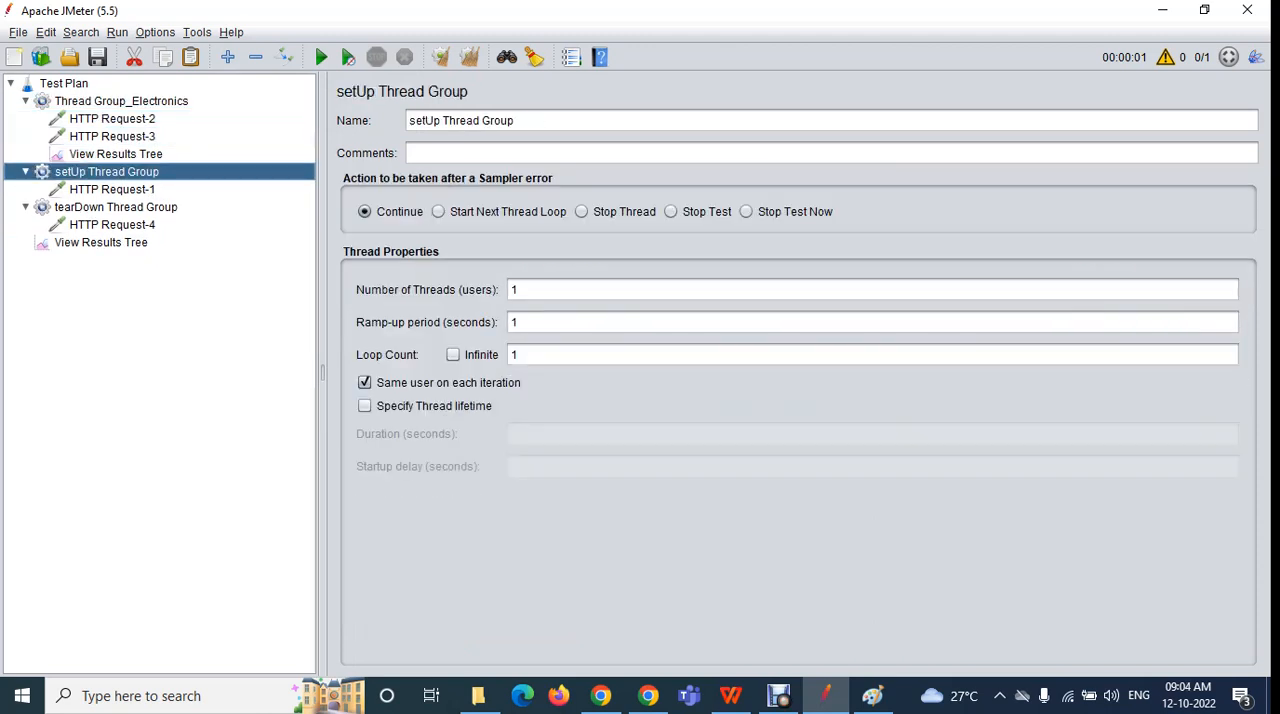
{"action": "left_click", "coordinate": [112, 190]}
{"action": "left_click", "coordinate": [115, 207]}
{"action": "left_click", "coordinate": [112, 225]}
Inspect the sampler results of HTTP Requests 1 to 4 in execution order in the plan-level View Results Tree
{"action": "left_click", "coordinate": [101, 243]}
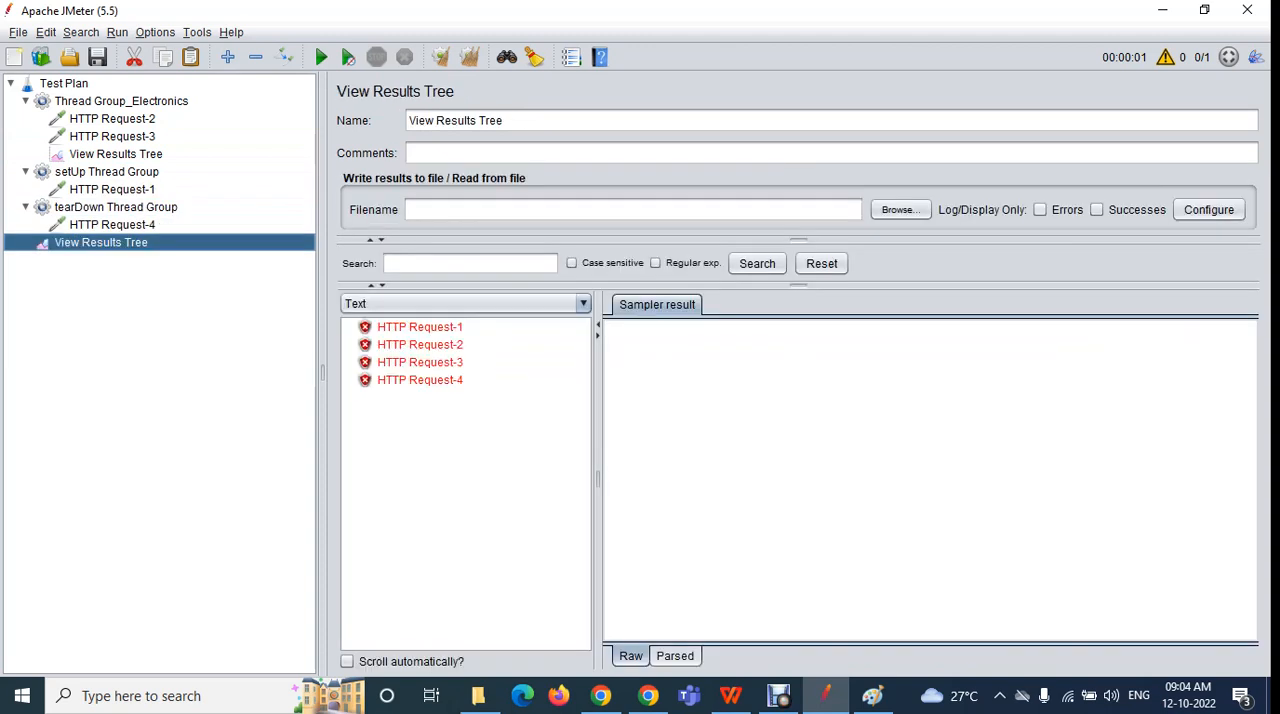
{"action": "left_click", "coordinate": [420, 327]}
{"action": "left_click", "coordinate": [420, 345]}
{"action": "left_click", "coordinate": [420, 363]}
{"action": "left_click", "coordinate": [420, 380]}
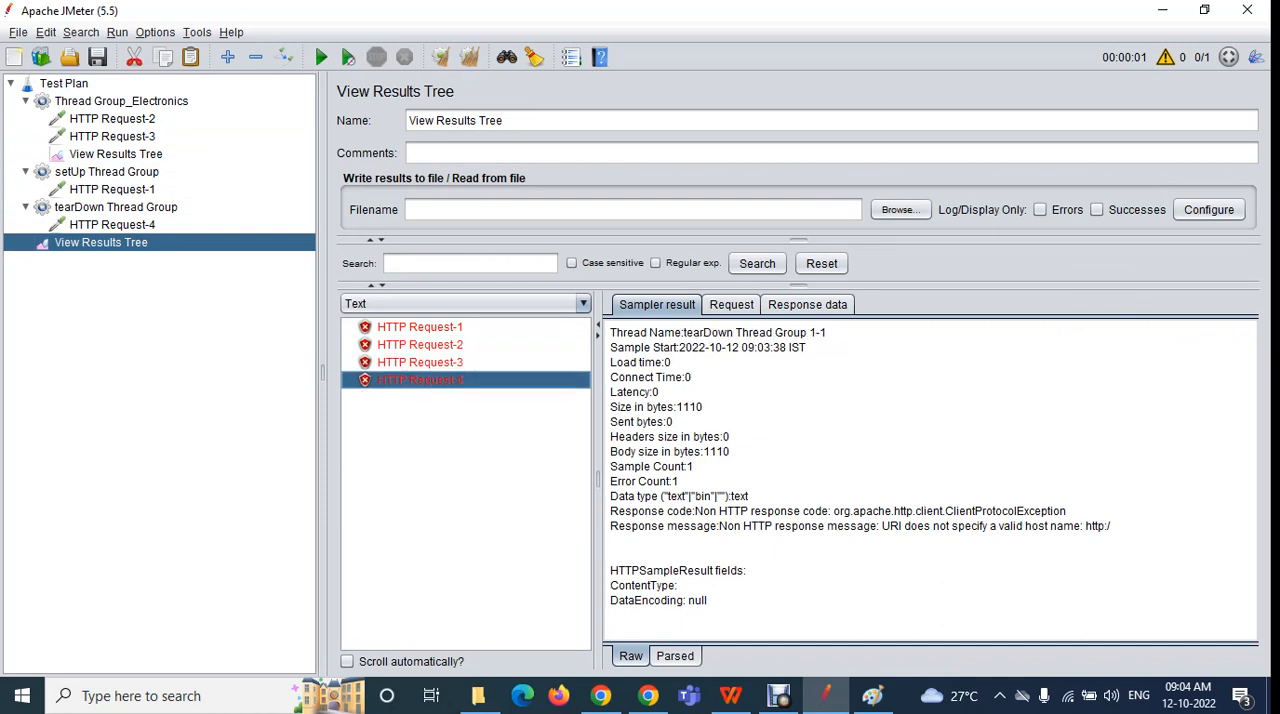
Examine setUp Thread Group and its HTTP Request-1, comparing the group's position in the tree with Thread Group_Electronics
{"action": "left_click", "coordinate": [112, 189]}
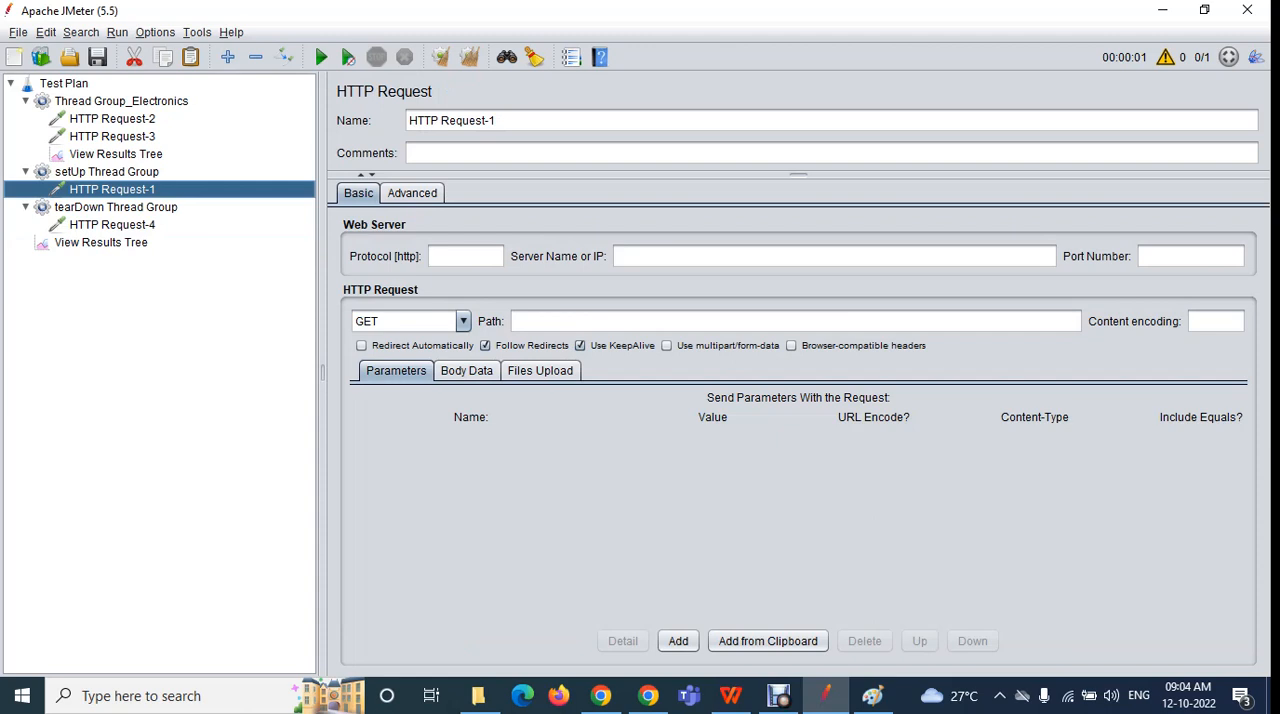
{"action": "left_click", "coordinate": [107, 172]}
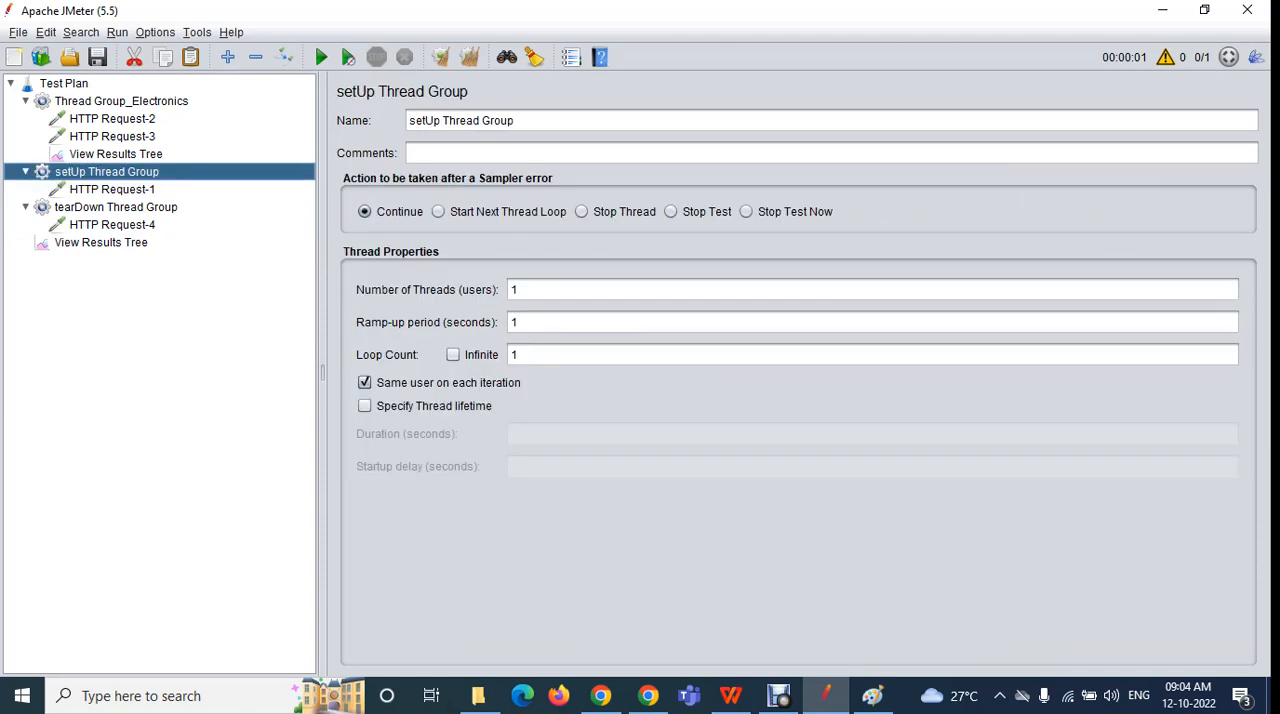
{"action": "key", "text": "Left"}
{"action": "key", "text": "Right"}
{"action": "key", "text": "Left"}
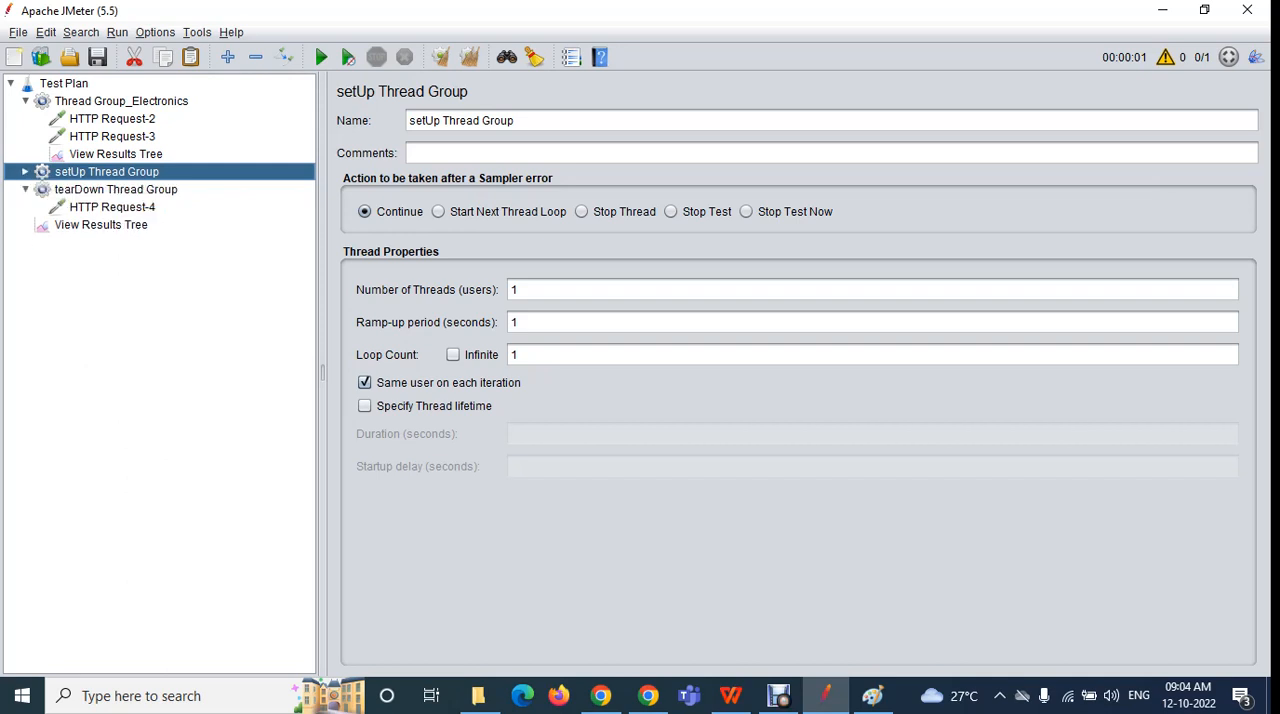
{"action": "key", "text": "Right"}
{"action": "left_click", "coordinate": [112, 189]}
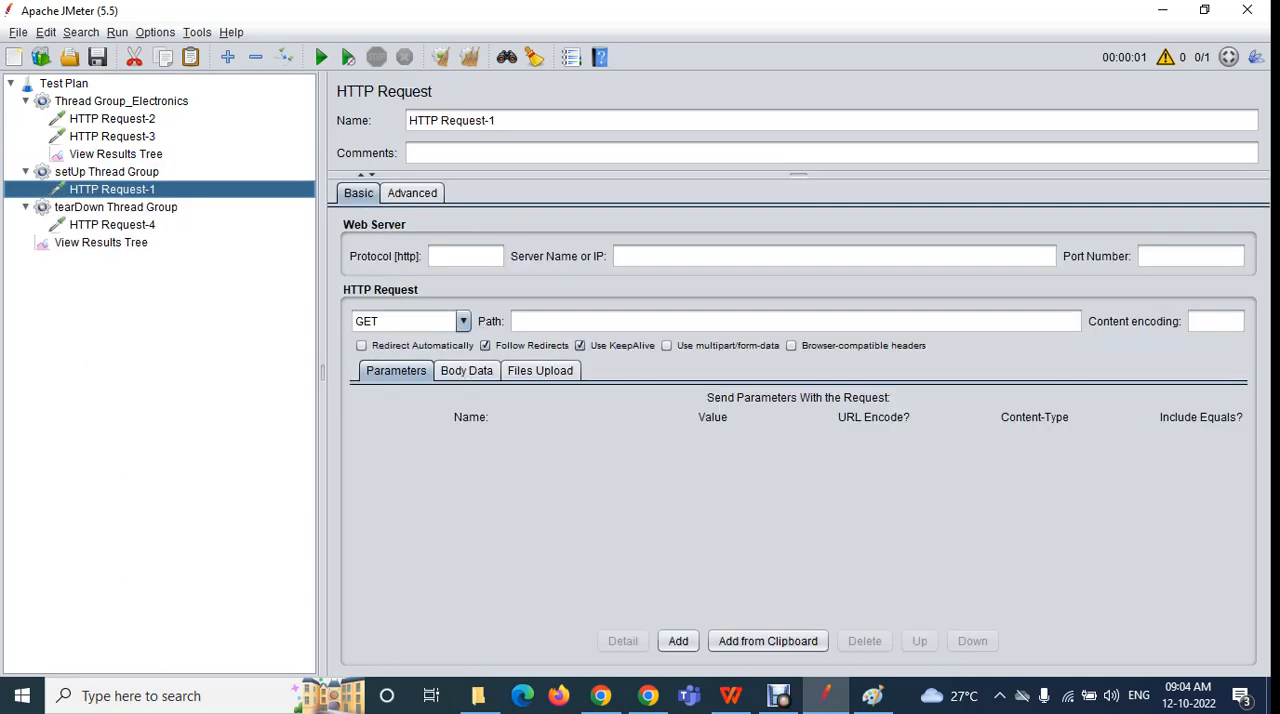
{"action": "left_click", "coordinate": [107, 172]}
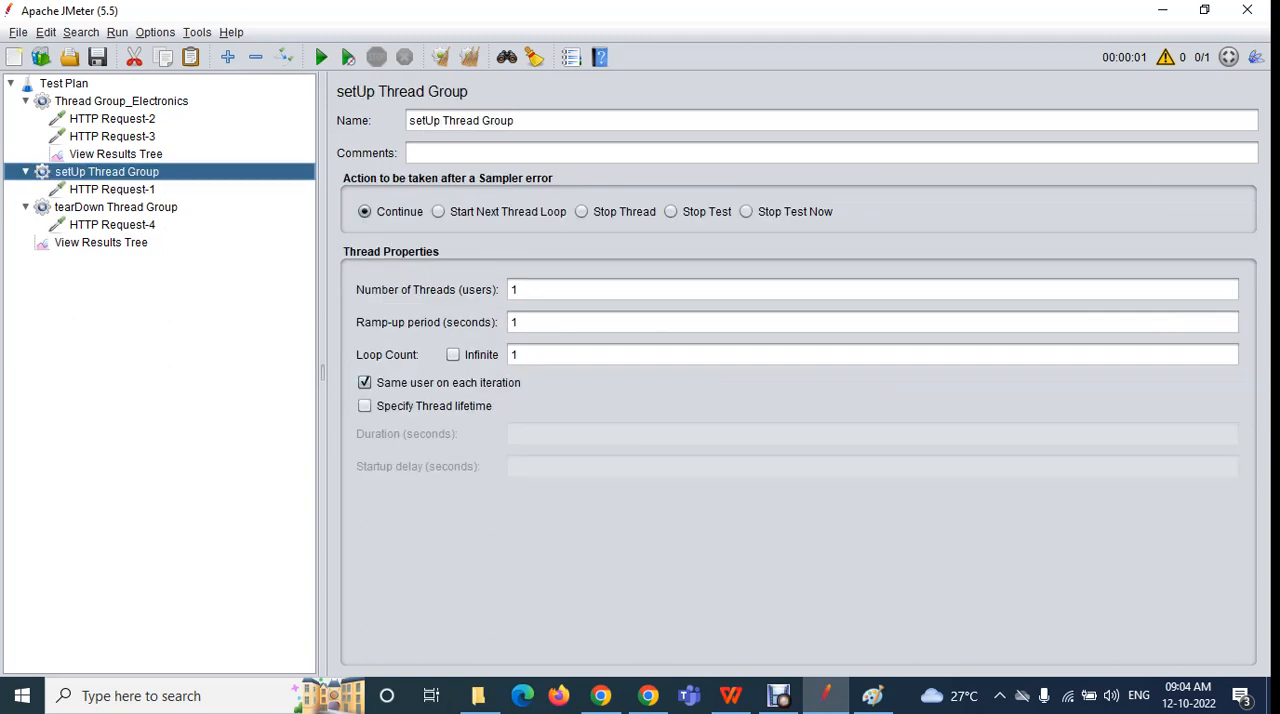
{"action": "double_click", "coordinate": [121, 101]}
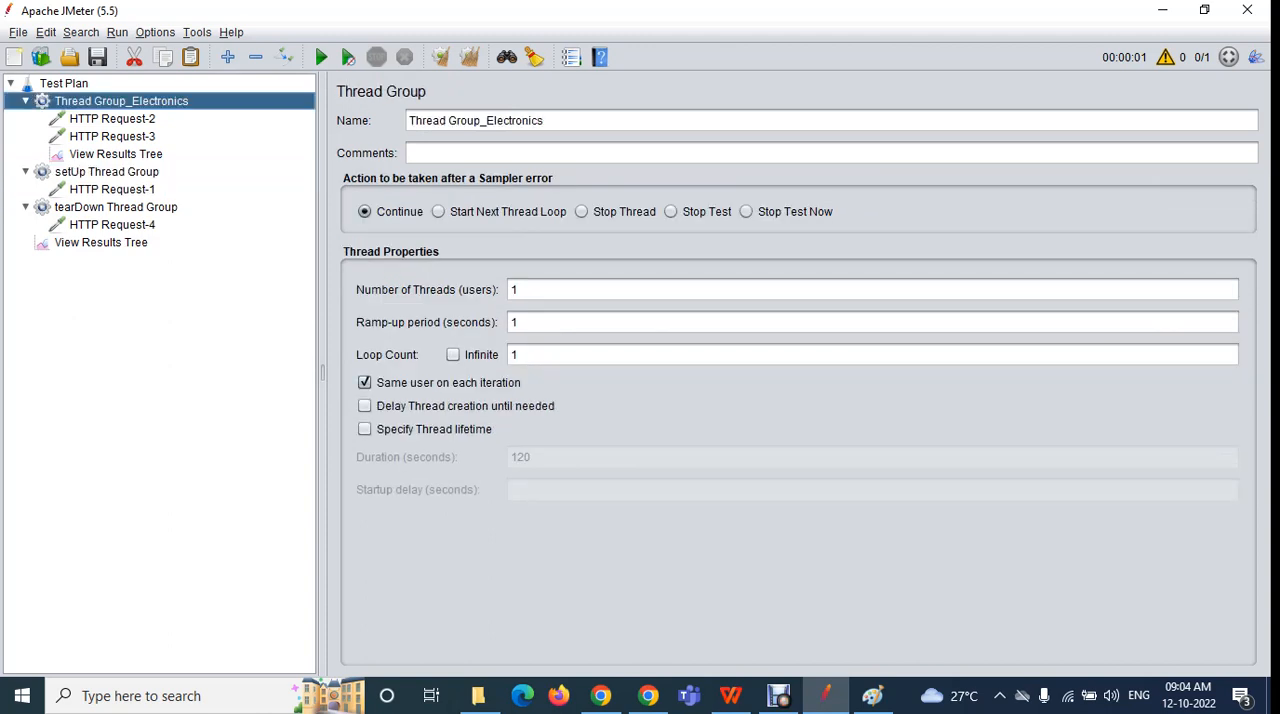
{"action": "double_click", "coordinate": [121, 101]}
{"action": "left_click", "coordinate": [107, 172]}
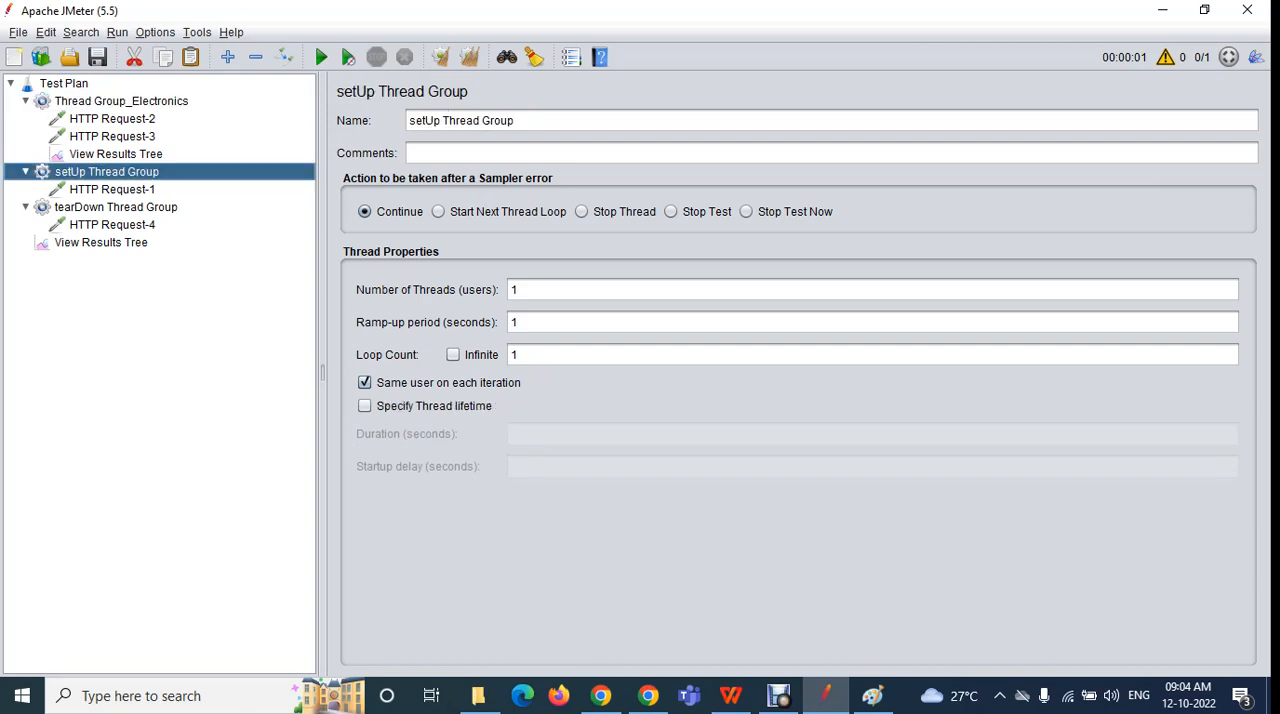
{"action": "left_click", "coordinate": [112, 190]}
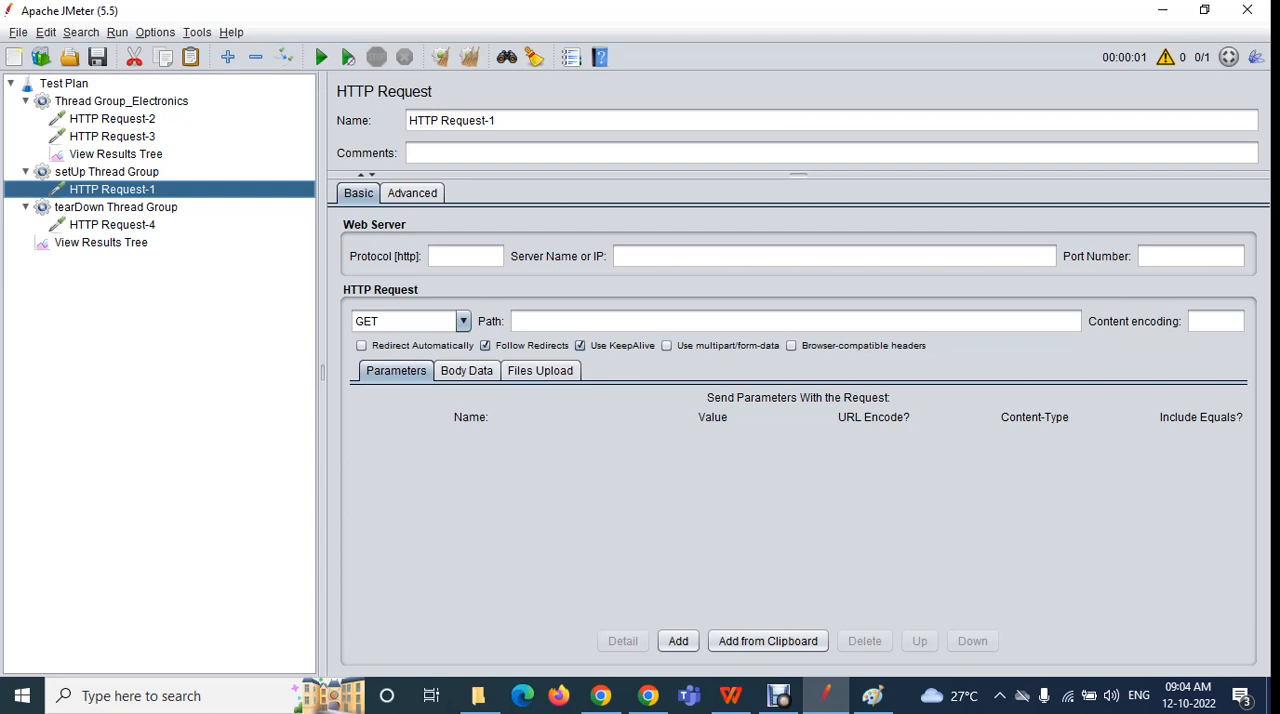
Check the thread name in HTTP Request-1's sampler result against setUp Thread Group in the test plan
{"action": "left_click", "coordinate": [101, 243]}
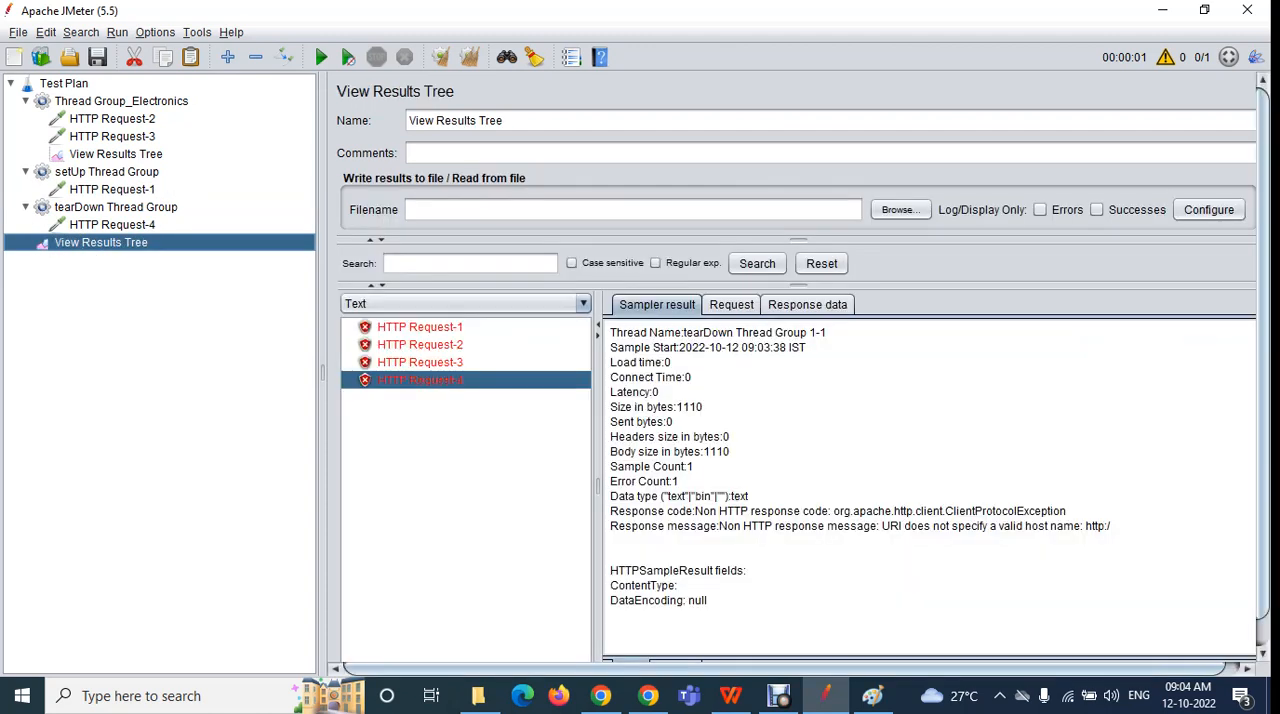
{"action": "left_click", "coordinate": [420, 327]}
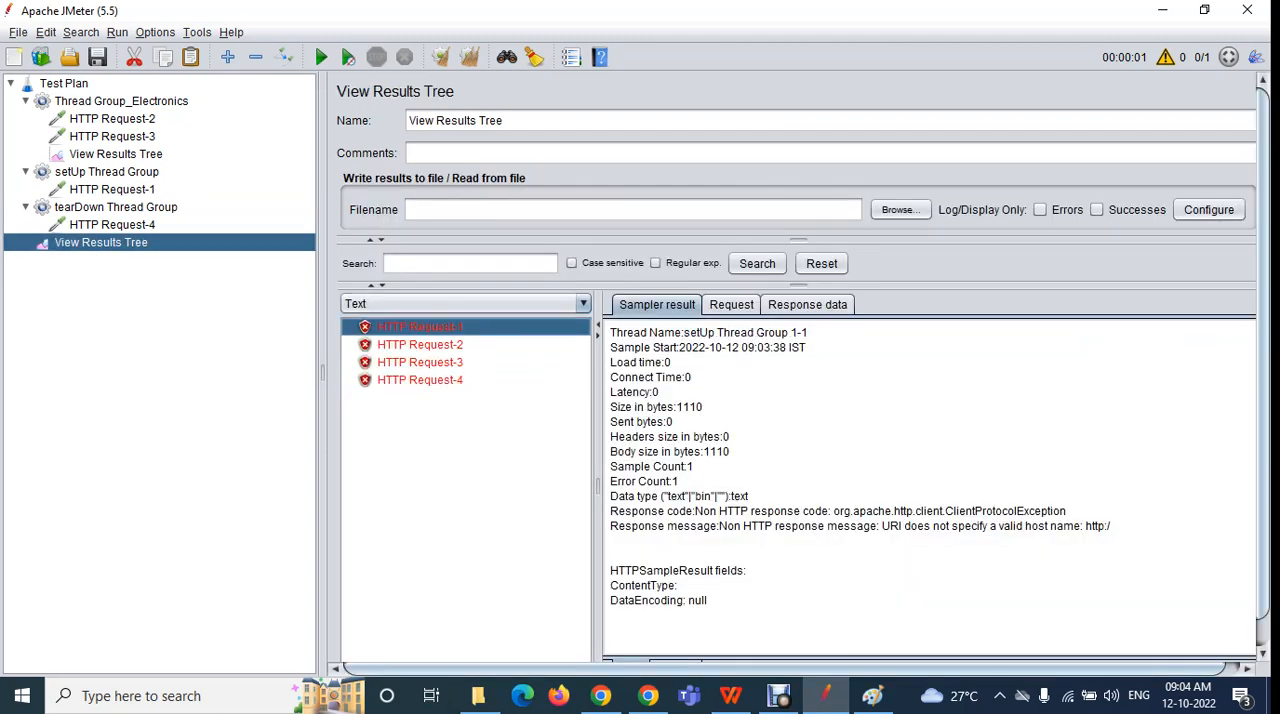
{"action": "left_click_drag", "start_coordinate": [684, 332], "coordinate": [782, 332]}
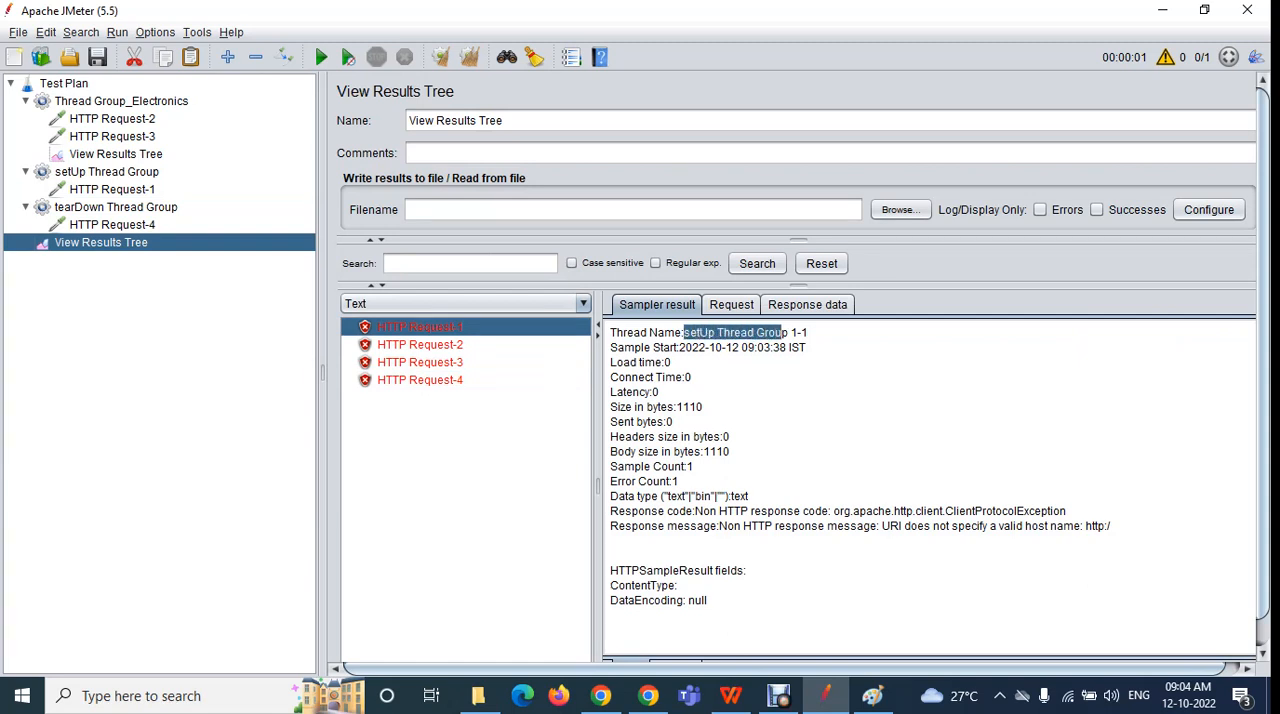
{"action": "left_click", "coordinate": [107, 172]}
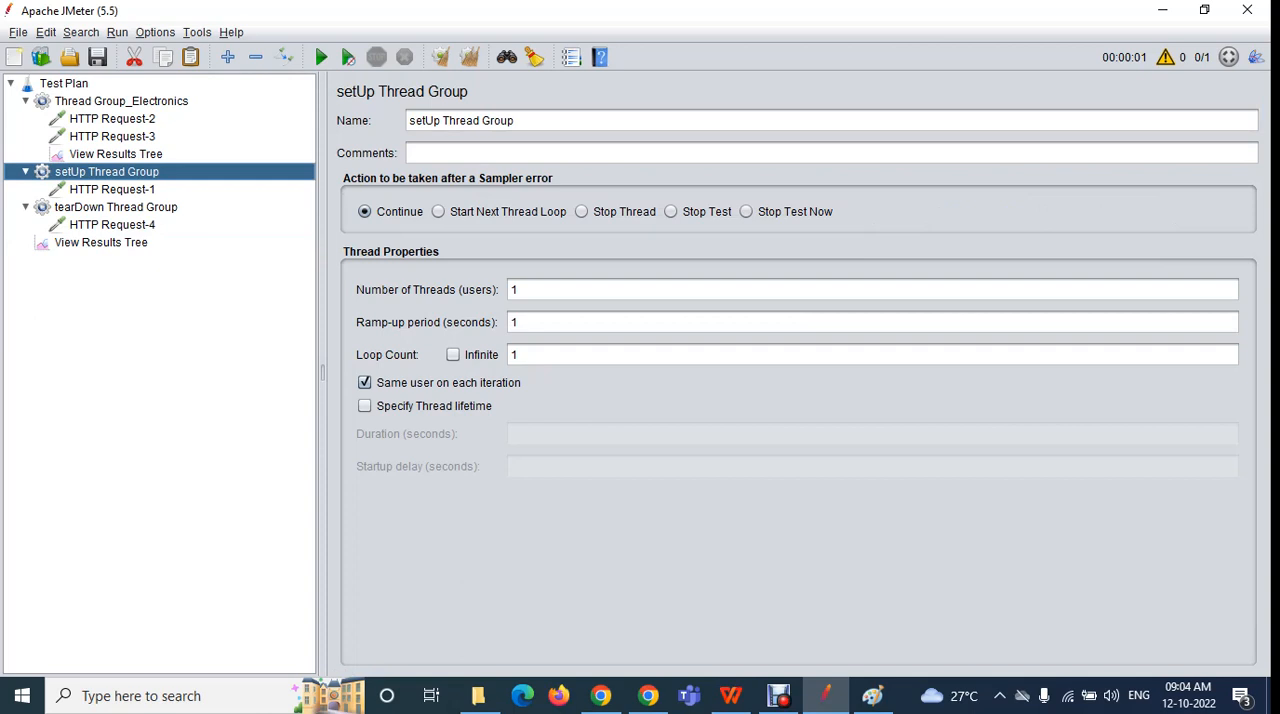
Compare HTTP Requests 2 and 3 in Thread Group_Electronics with their sampler results in the plan-level View Results Tree
{"action": "left_click", "coordinate": [121, 101]}
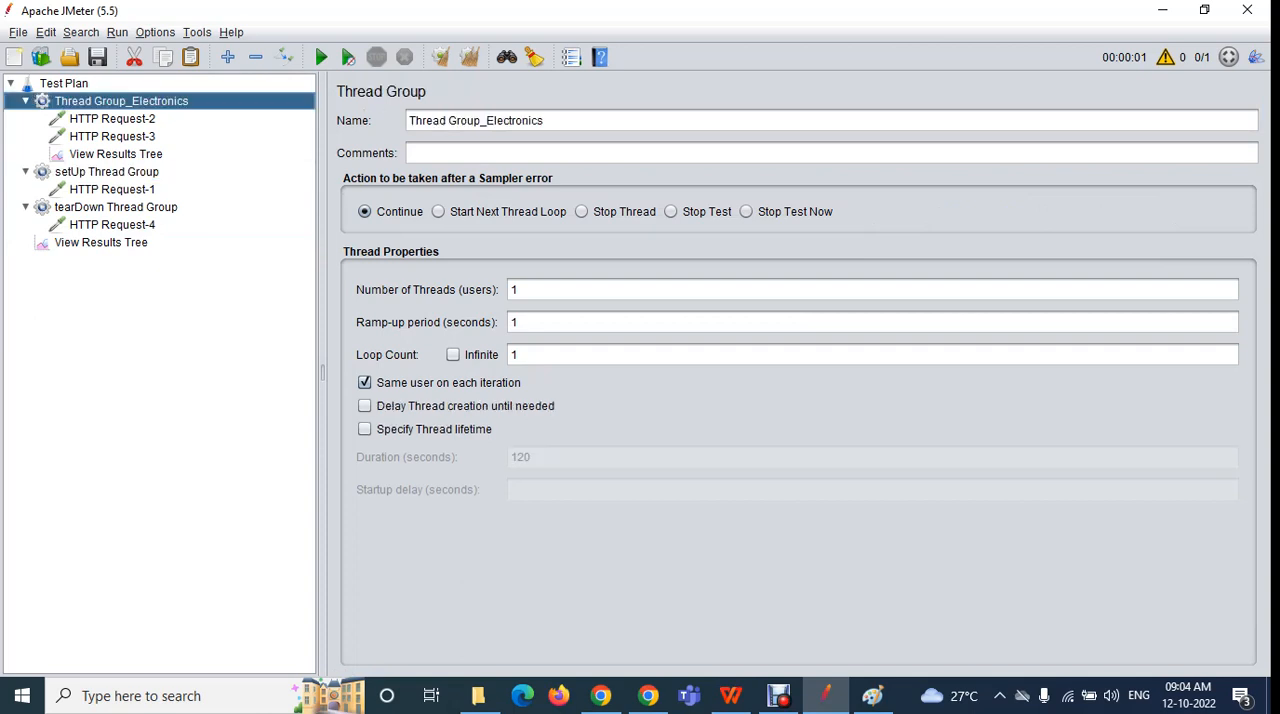
{"action": "left_click", "coordinate": [112, 119]}
{"action": "left_click", "coordinate": [112, 136]}
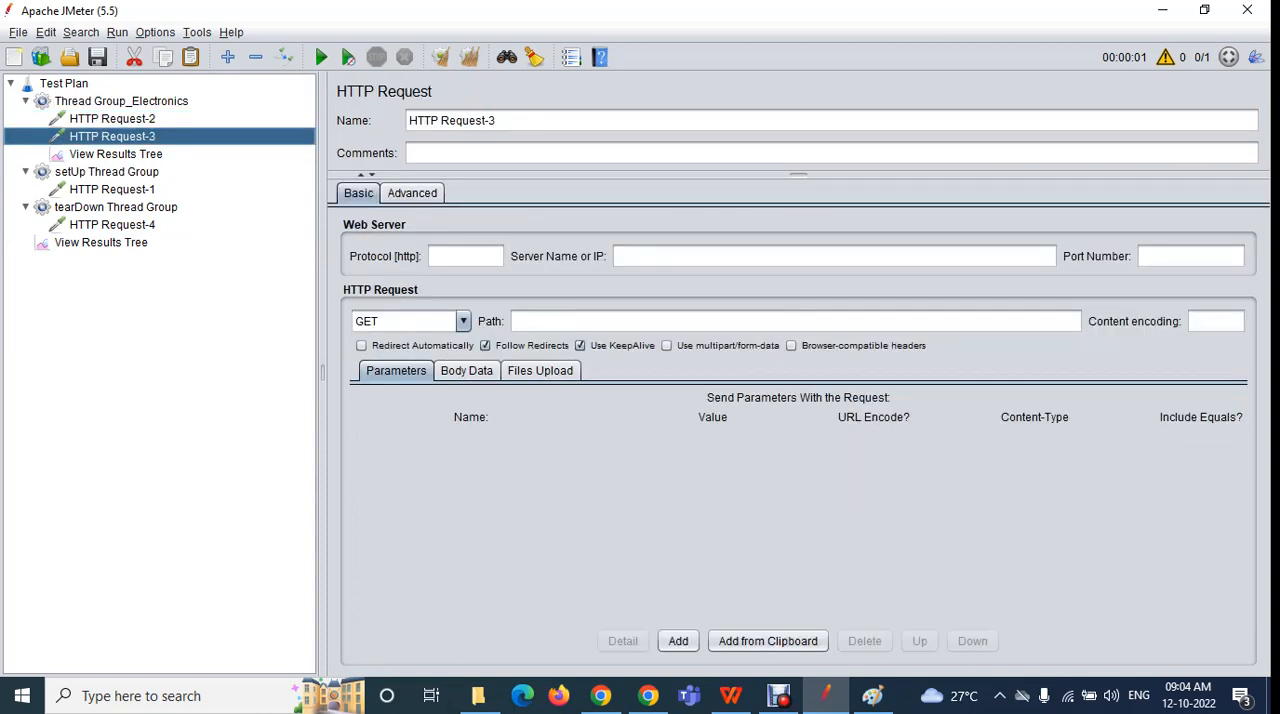
{"action": "left_click", "coordinate": [101, 243]}
{"action": "left_click", "coordinate": [420, 345]}
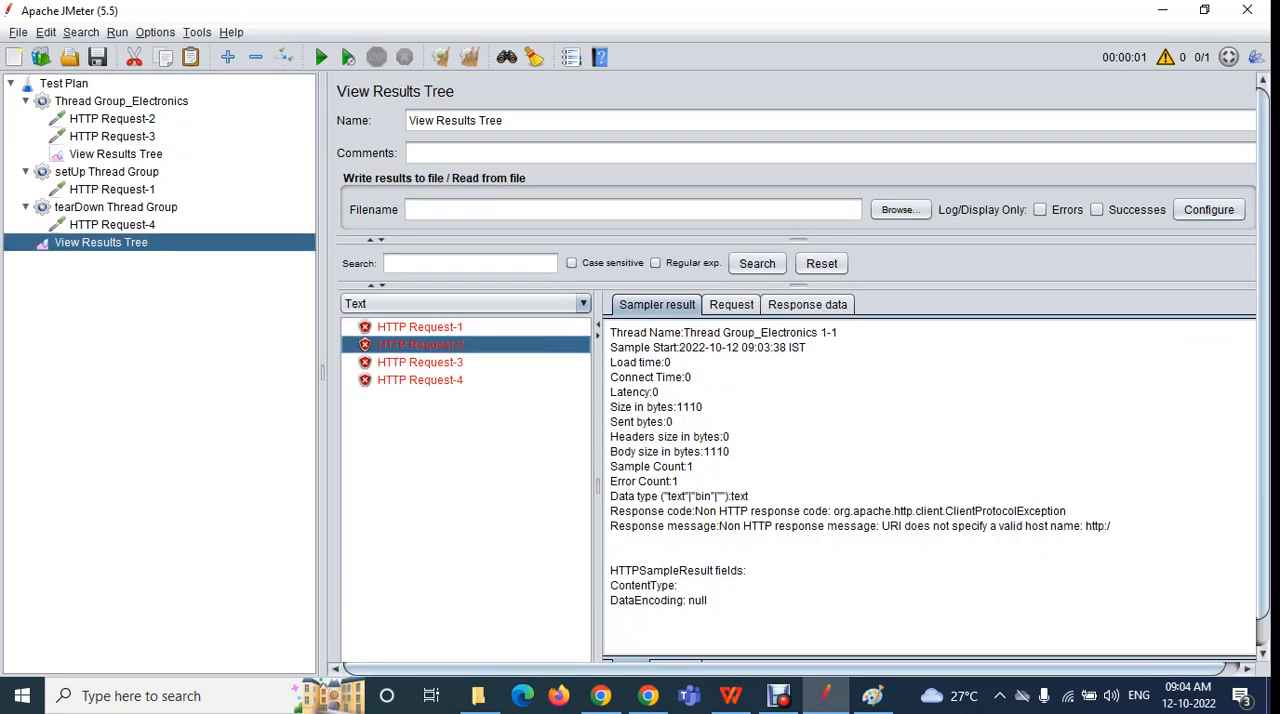
{"action": "left_click", "coordinate": [420, 363]}
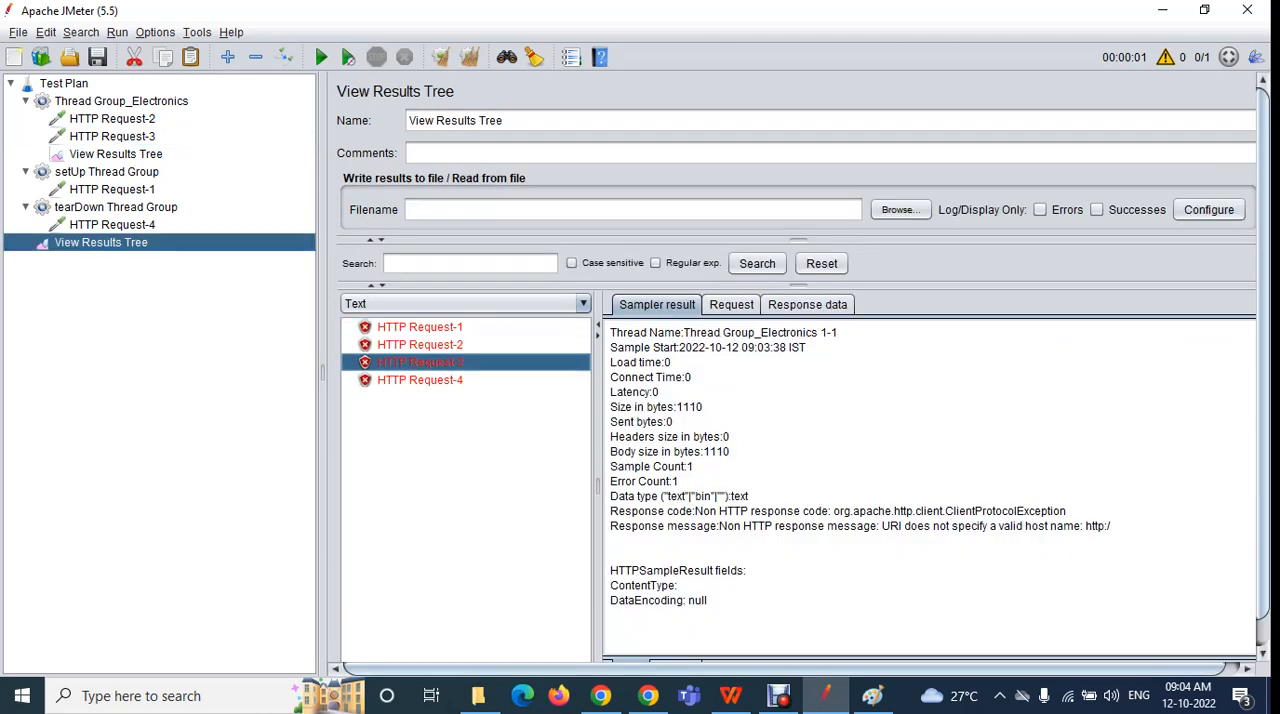
Compare HTTP Request-4 in tearDown Thread Group with its sampler result in the plan-level View Results Tree
{"action": "left_click", "coordinate": [116, 207]}
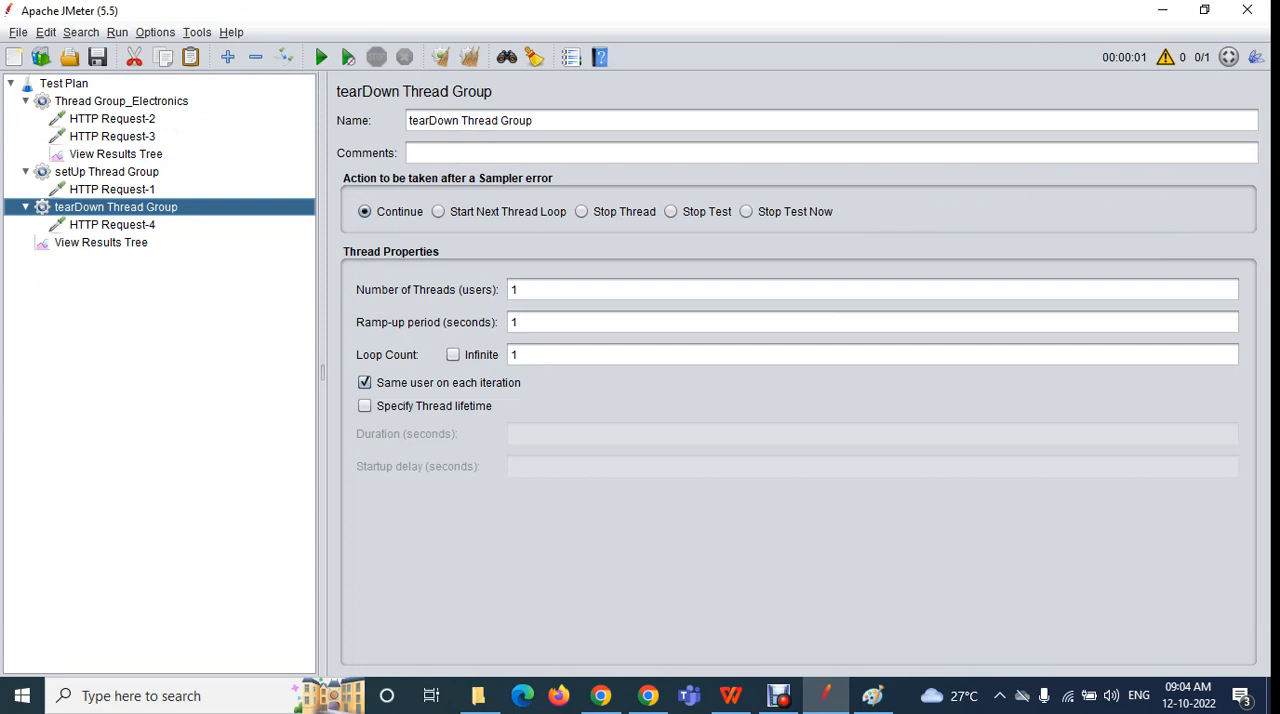
{"action": "left_click", "coordinate": [112, 225]}
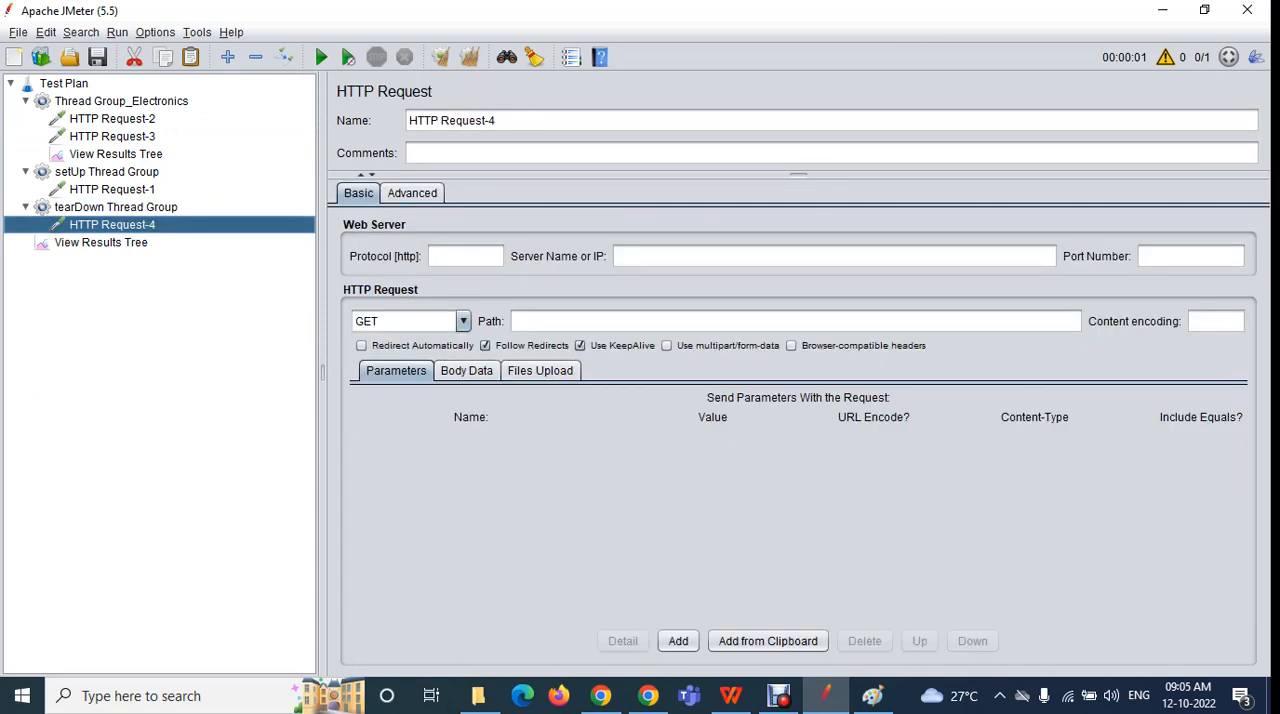
{"action": "left_click", "coordinate": [101, 243]}
{"action": "left_click", "coordinate": [420, 380]}
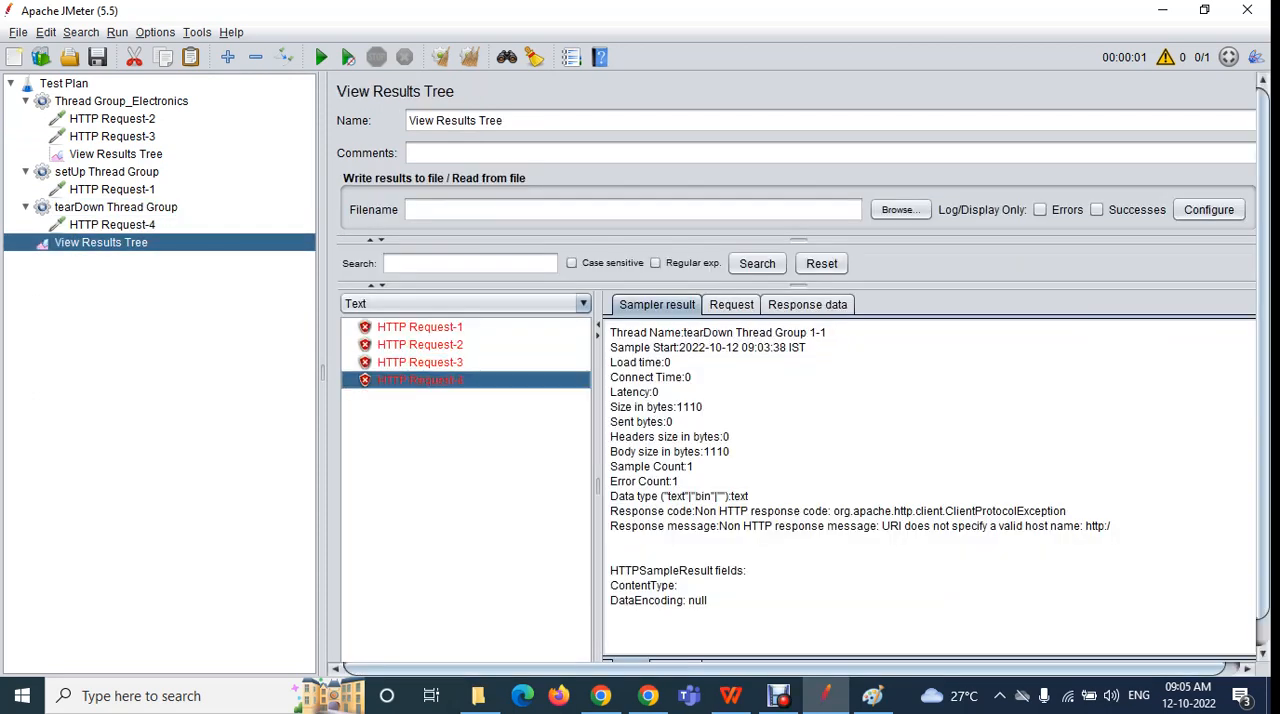
Review HTTP Request-1 in setUp Thread Group, followed by HTTP Requests 2 and 3 in Thread Group_Electronics
{"action": "left_click", "coordinate": [112, 190]}
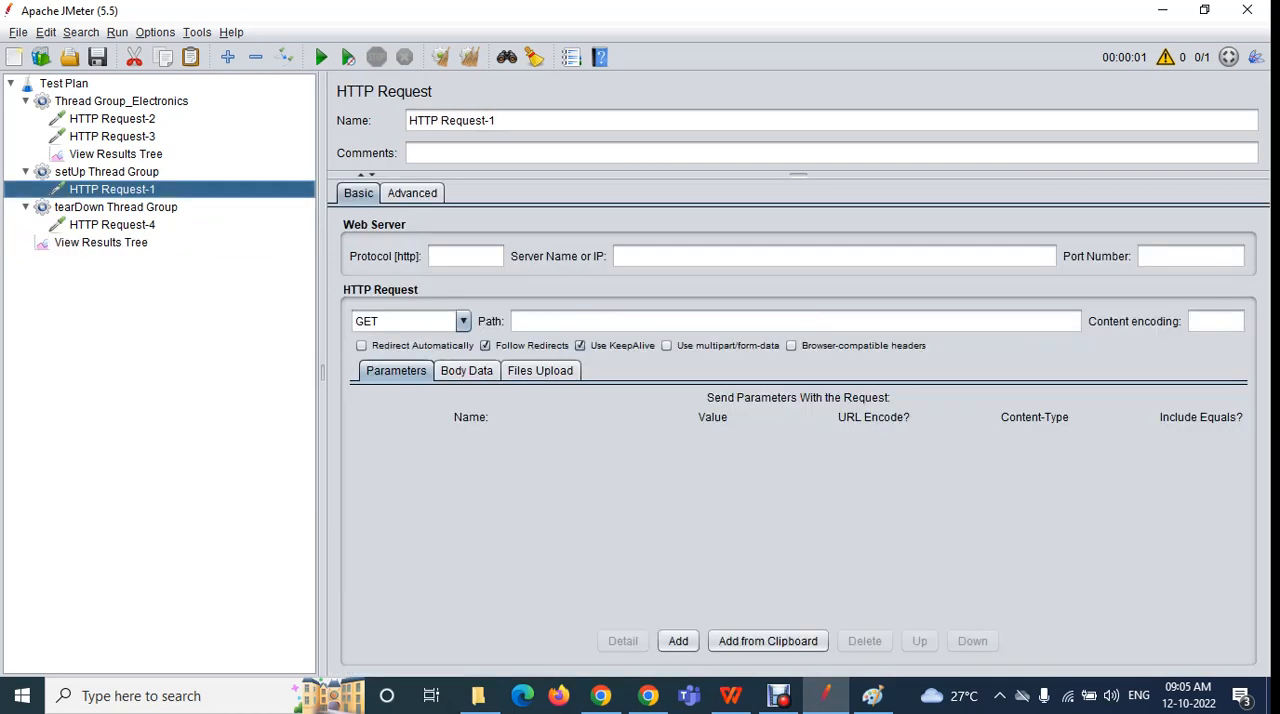
{"action": "left_click", "coordinate": [121, 101]}
{"action": "left_click", "coordinate": [112, 119]}
{"action": "left_click", "coordinate": [112, 137]}
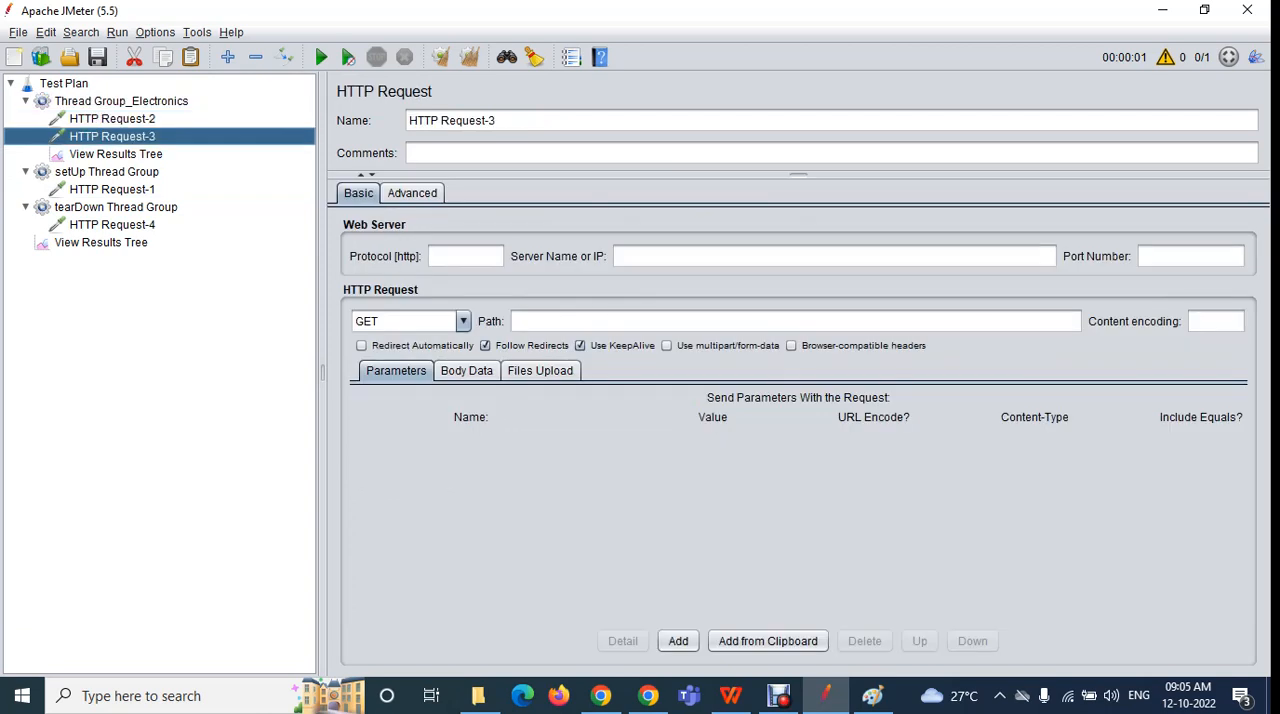
Move tearDown Thread Group above Thread Group_Electronics in the test plan and leave all three thread groups expanded
{"action": "left_click", "coordinate": [116, 207]}
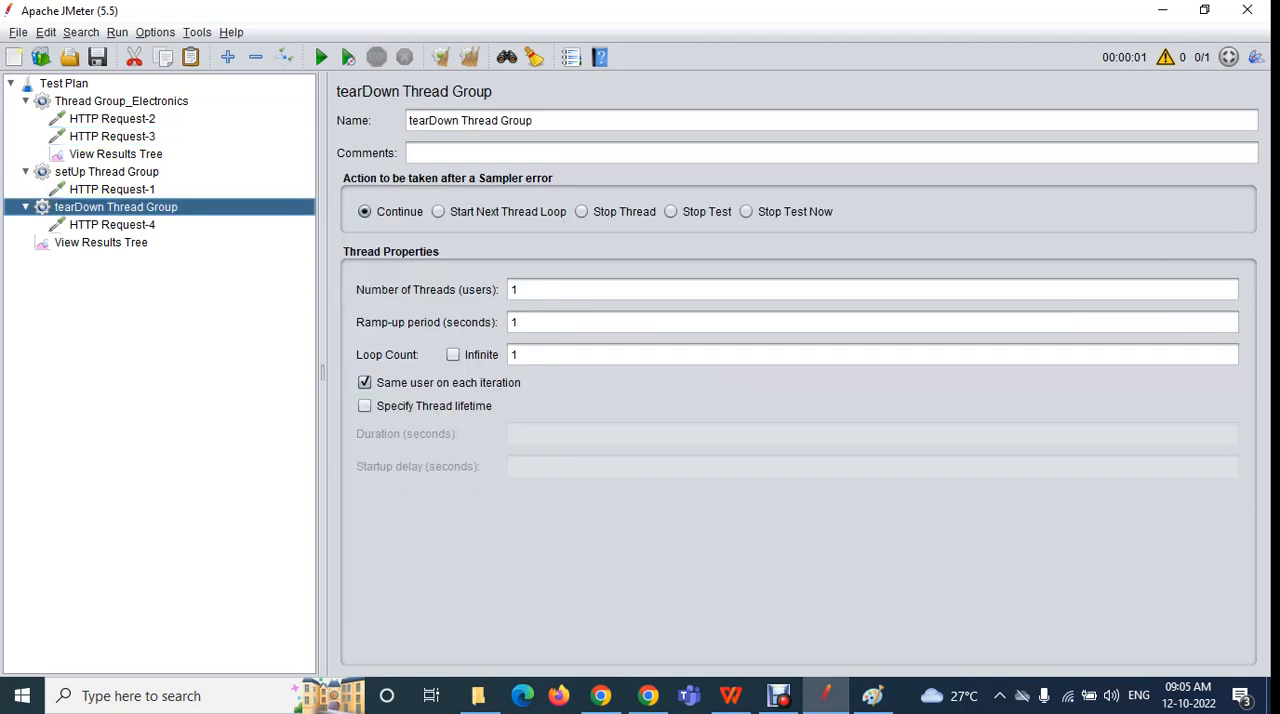
{"action": "left_click_drag", "start_coordinate": [116, 207], "coordinate": [112, 92]}
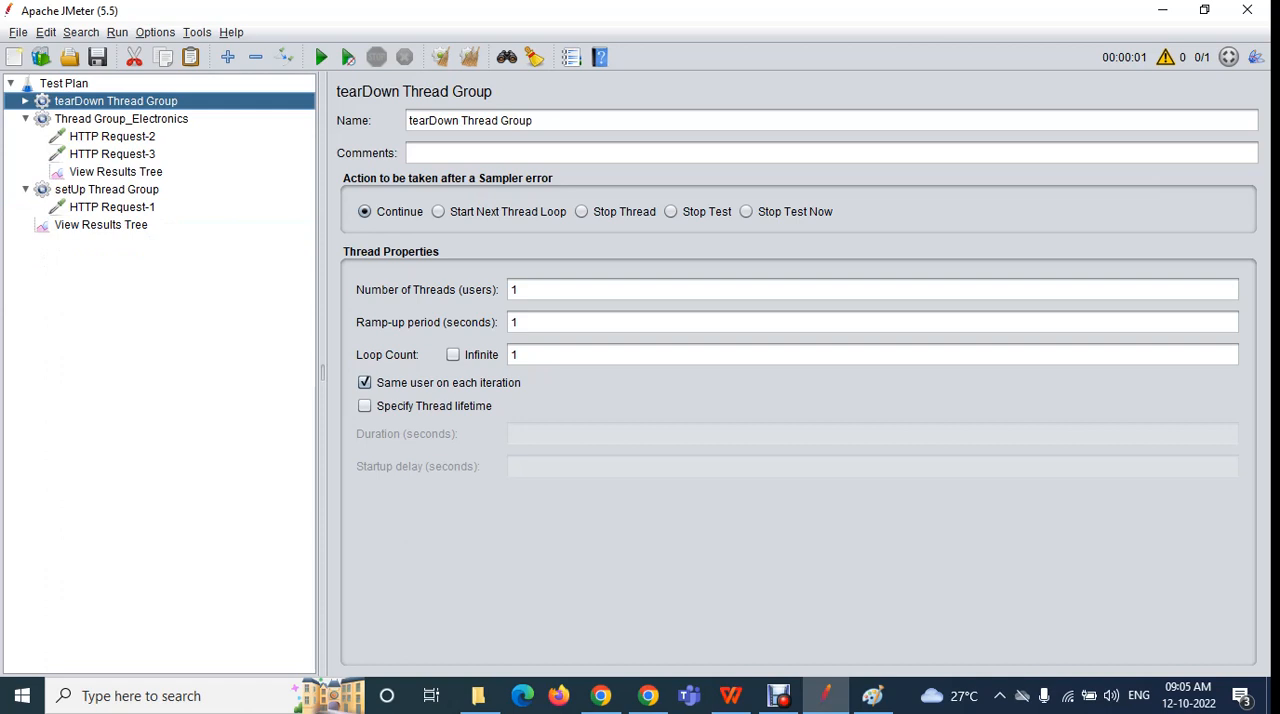
{"action": "double_click", "coordinate": [106, 189]}
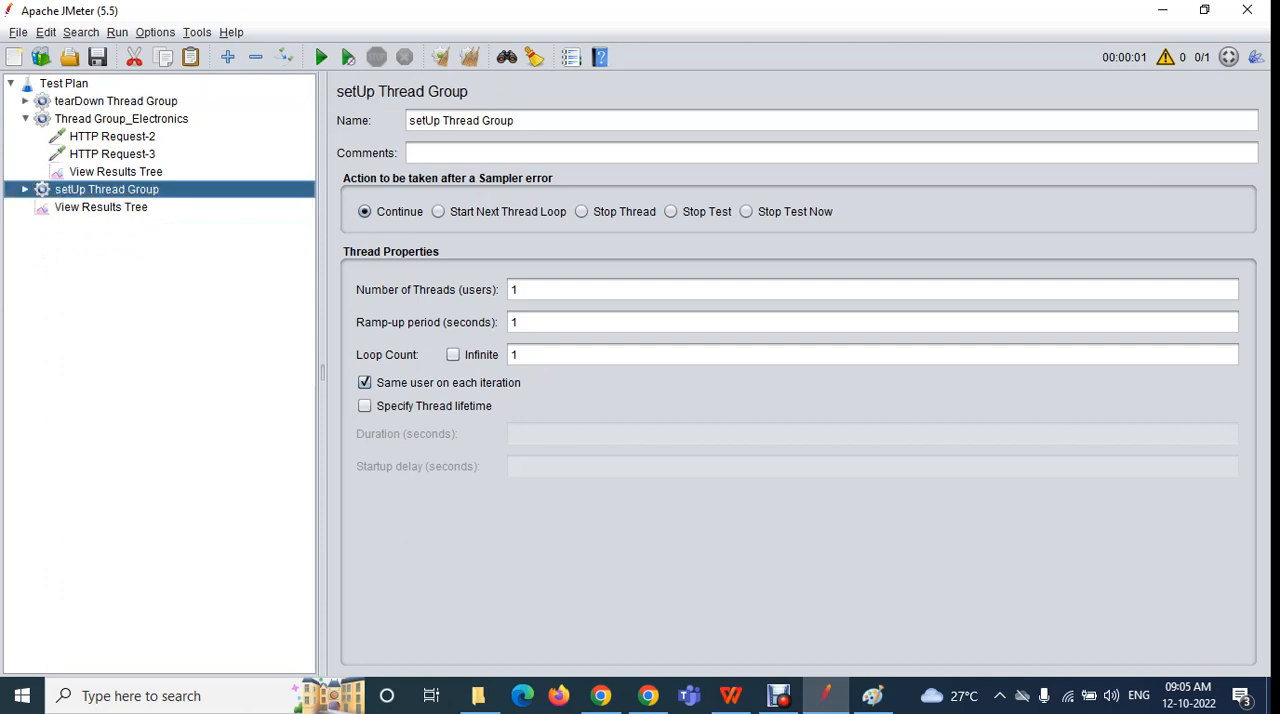
{"action": "double_click", "coordinate": [121, 119]}
{"action": "double_click", "coordinate": [116, 101]}
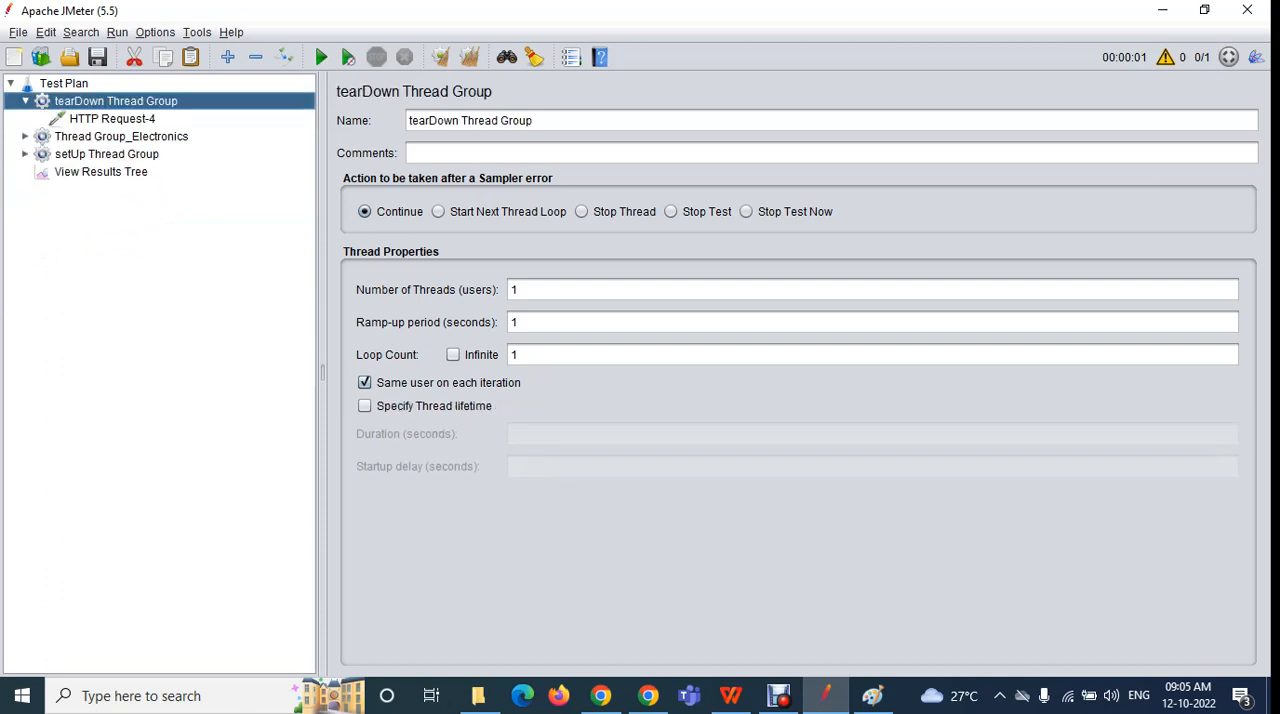
{"action": "double_click", "coordinate": [121, 136]}
{"action": "double_click", "coordinate": [106, 207]}
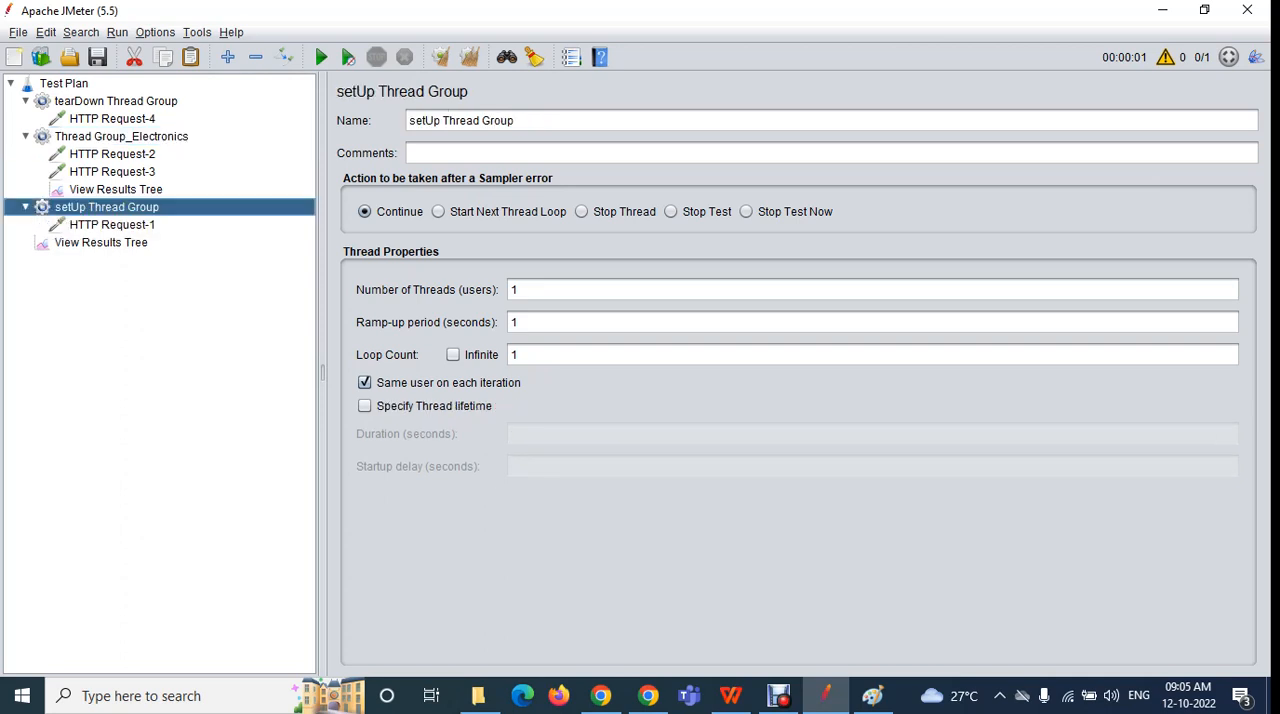
Review HTTP Requests 4, 2, 3 and 1 in the rearranged tree and show the plan-level View Results Tree
{"action": "left_click", "coordinate": [112, 119]}
{"action": "left_click", "coordinate": [112, 154]}
{"action": "left_click", "coordinate": [112, 172]}
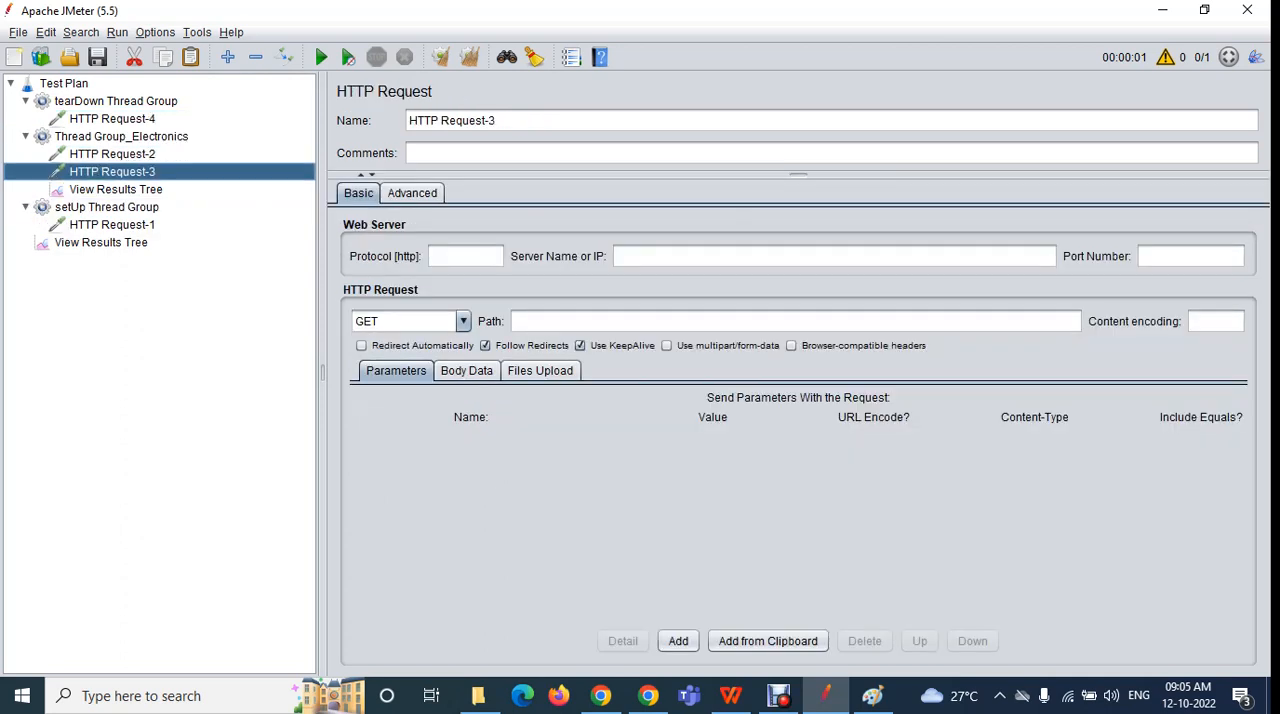
{"action": "left_click", "coordinate": [112, 225]}
{"action": "left_click", "coordinate": [101, 243]}
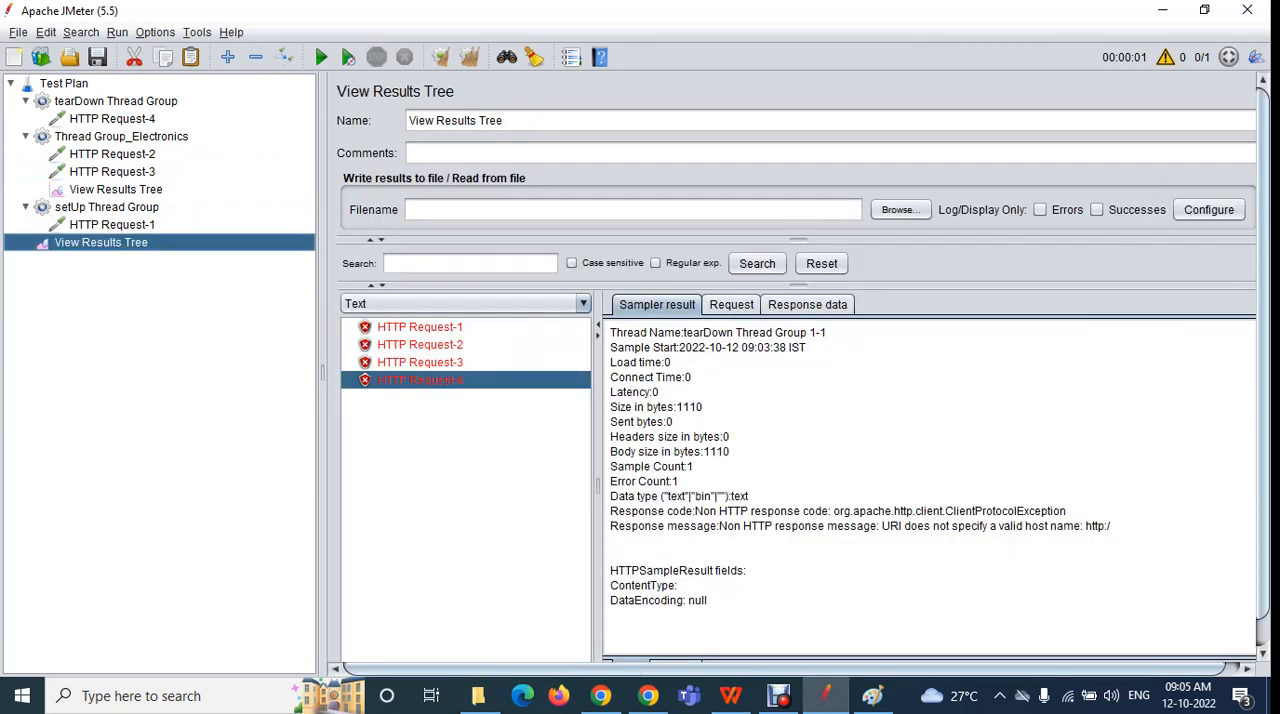
Clear the previous results and run the rearranged test plan without saving it
{"action": "left_click", "coordinate": [441, 57]}
{"action": "left_click", "coordinate": [321, 57]}
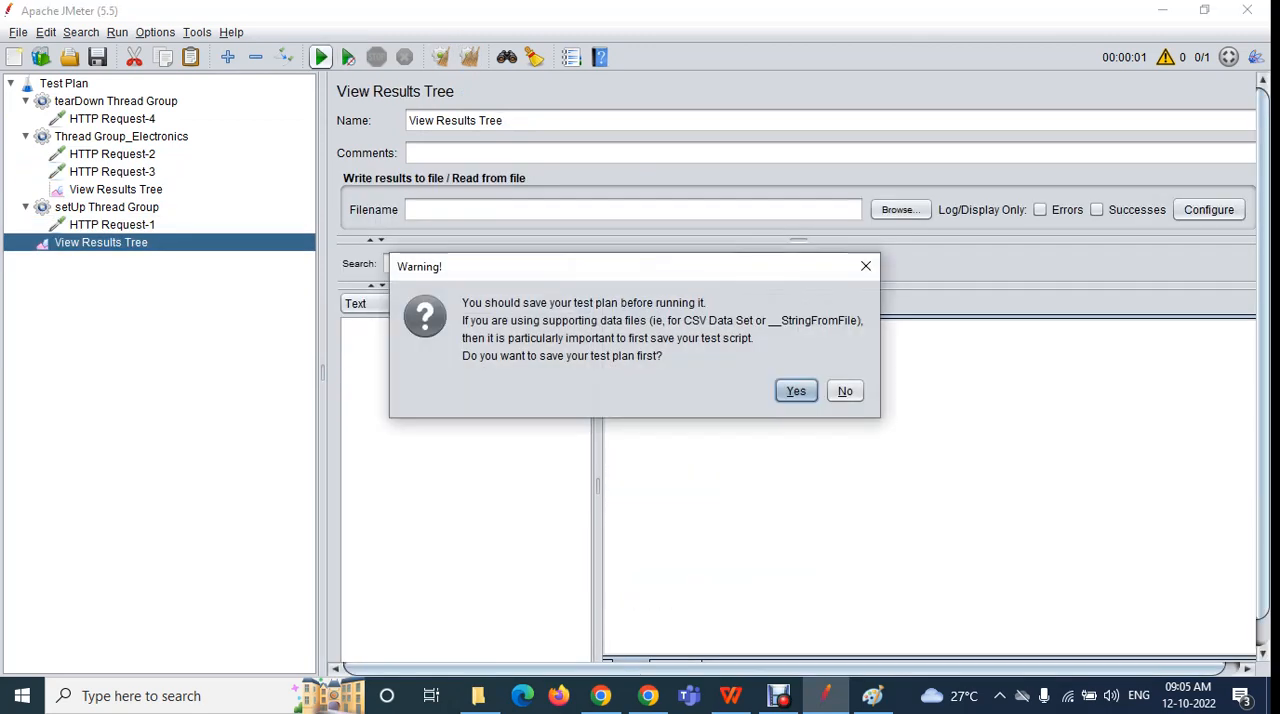
{"action": "left_click", "coordinate": [843, 391]}
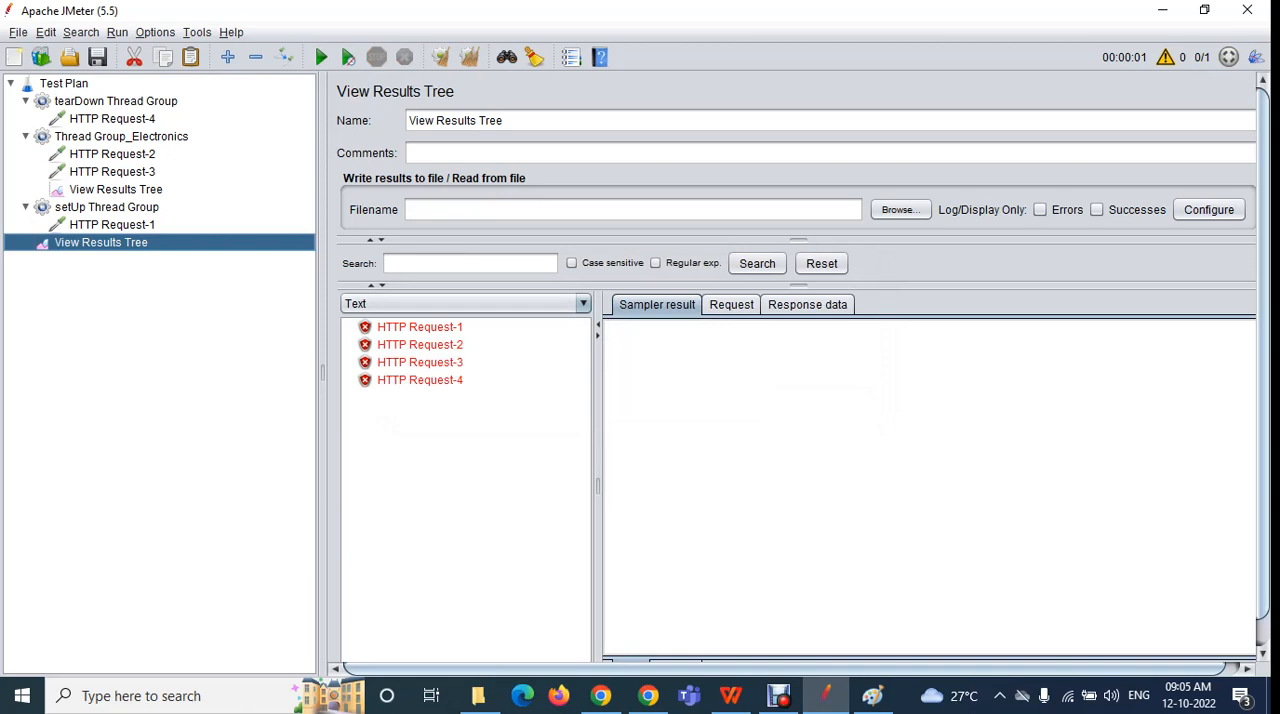
Review tearDown Thread Group and setUp Thread Group, followed by HTTP Requests 1, 2, 3 and 4 in execution order
{"action": "left_click", "coordinate": [116, 101]}
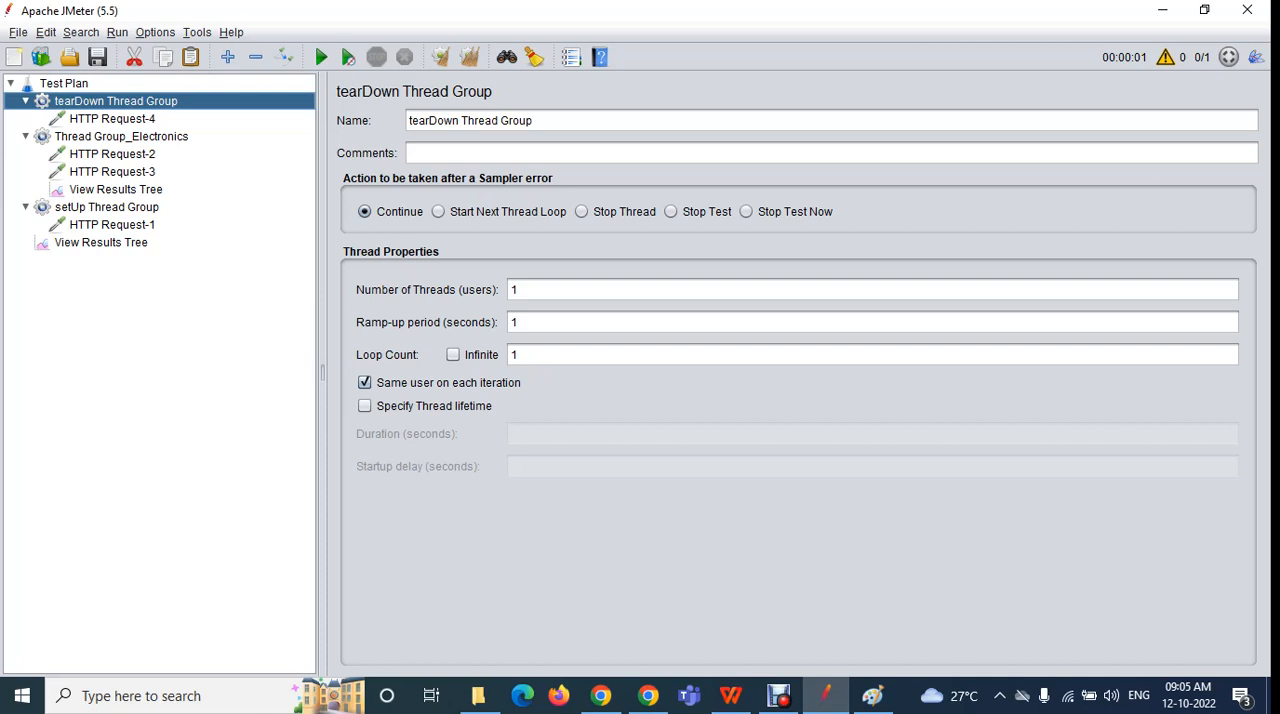
{"action": "left_click", "coordinate": [107, 207]}
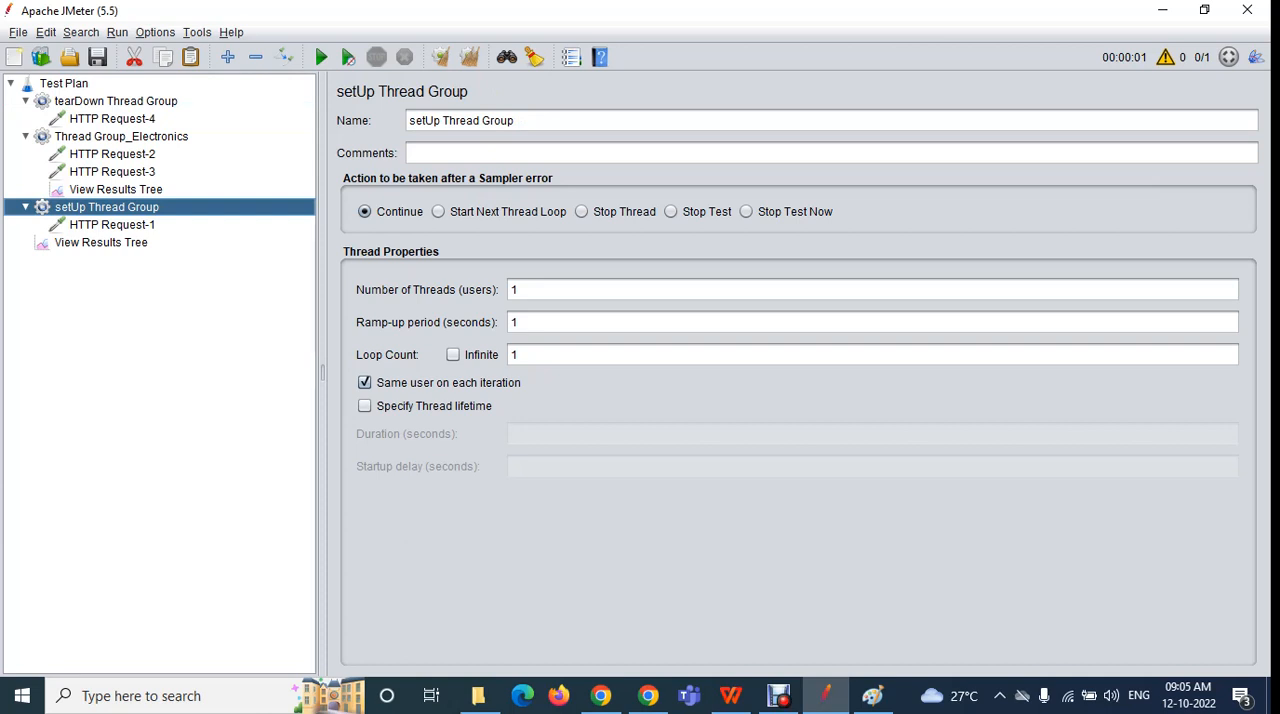
{"action": "left_click", "coordinate": [112, 225]}
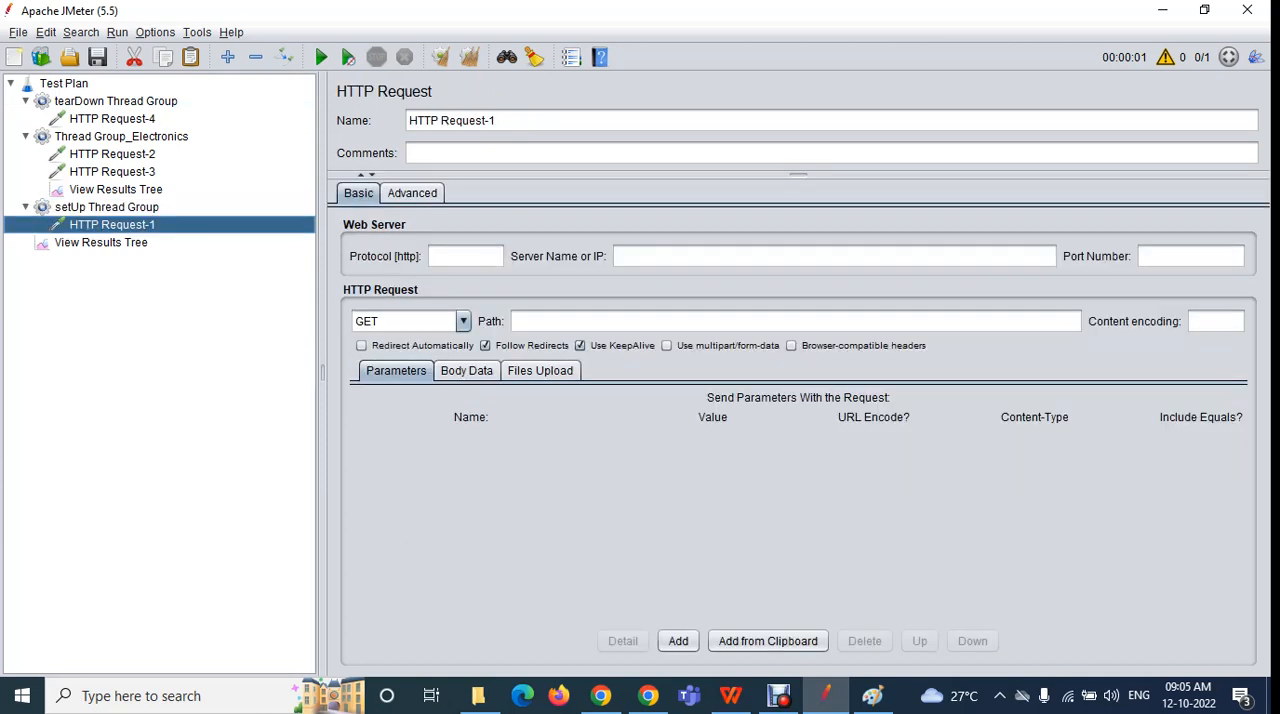
{"action": "left_click", "coordinate": [112, 154]}
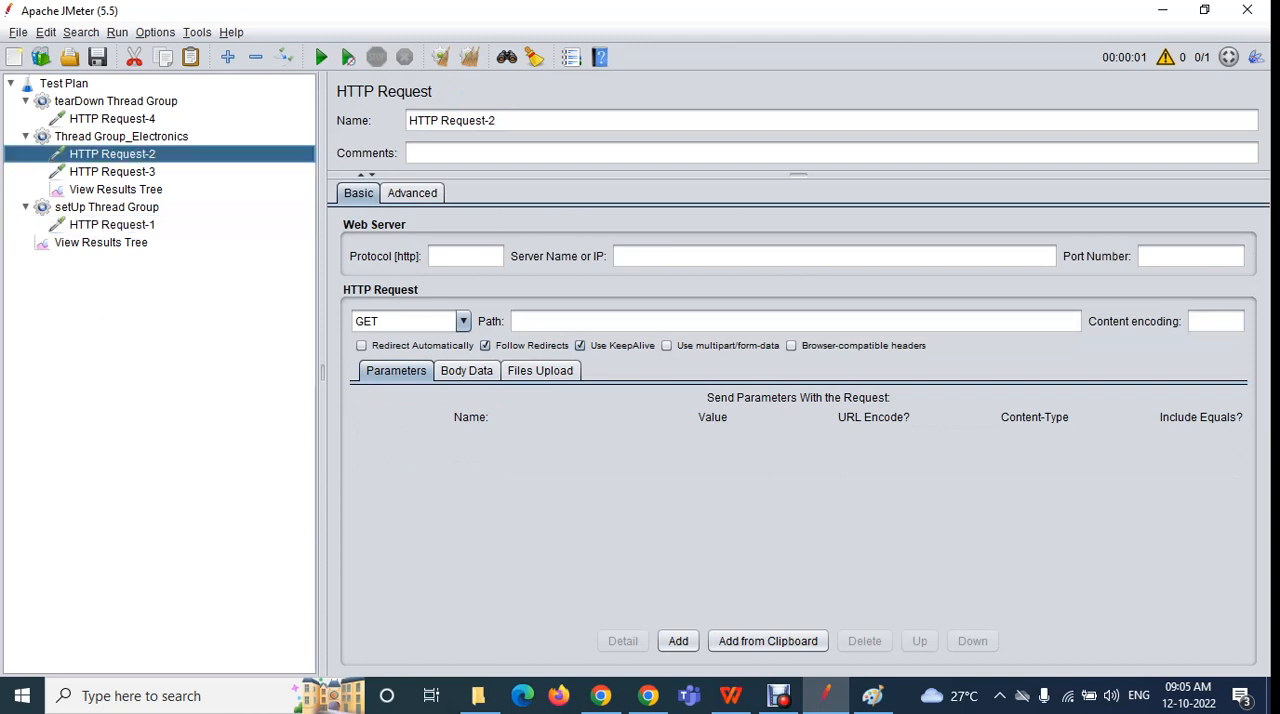
{"action": "left_click", "coordinate": [112, 172]}
{"action": "left_click", "coordinate": [112, 119]}
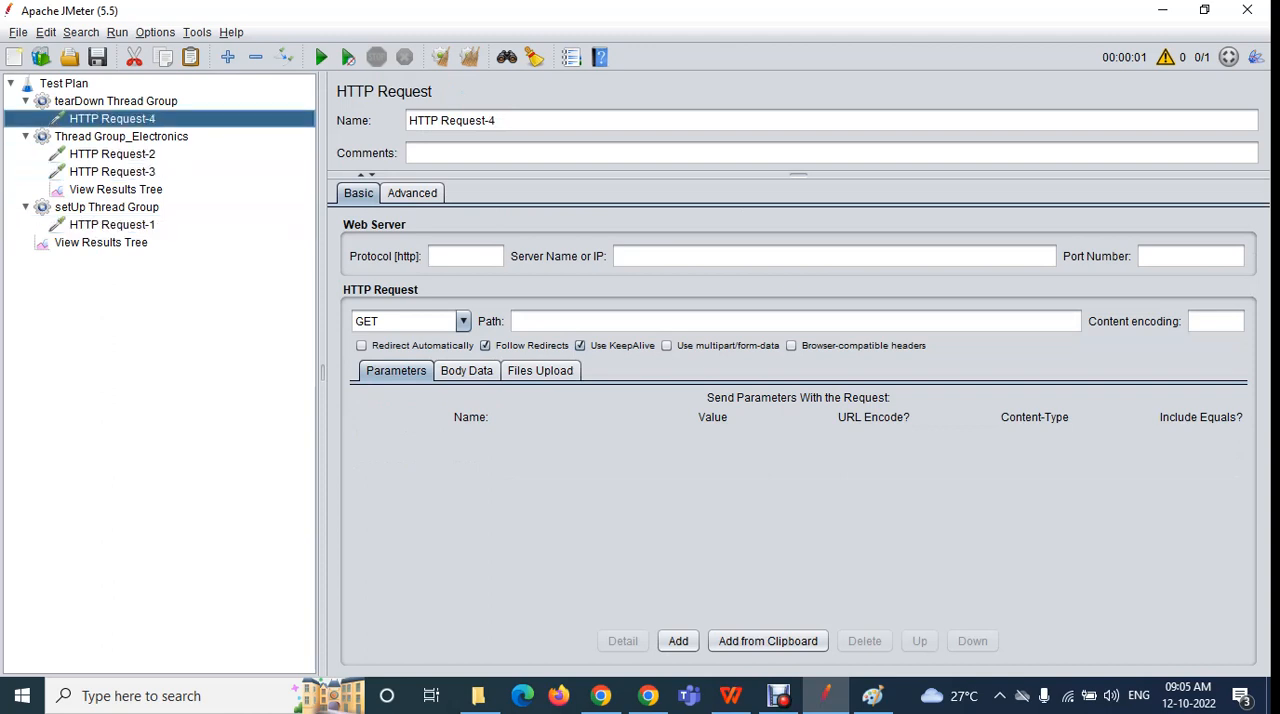
{"action": "left_click", "coordinate": [601, 695]}
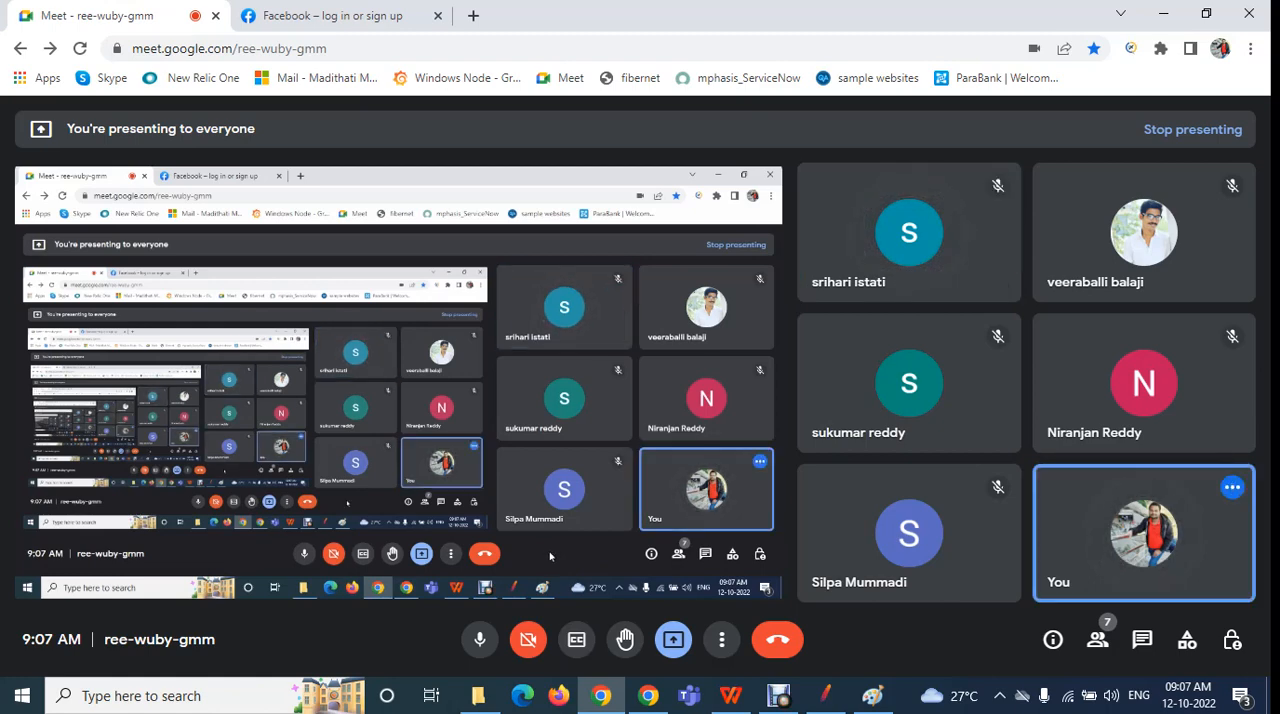
{"action": "left_click", "coordinate": [825, 695]}
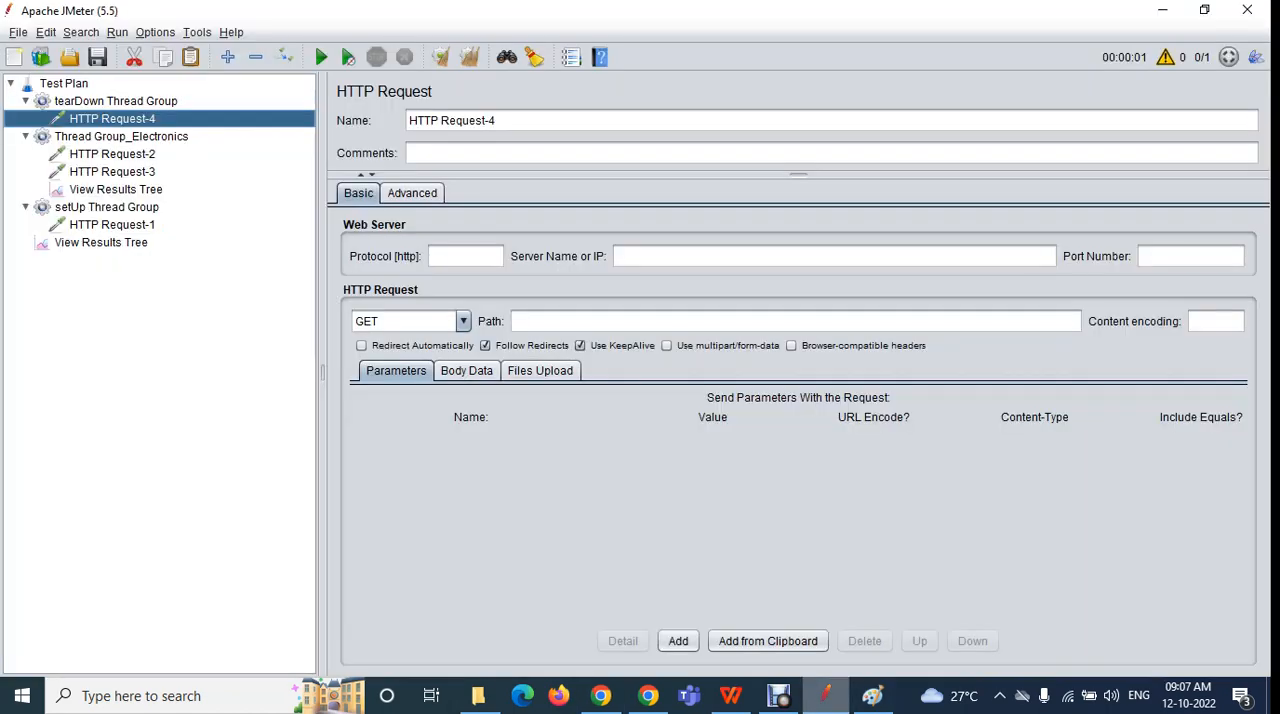
Review setUp Thread Group, Thread Group_Electronics and tearDown Thread Group in execution order, leaving tearDown Thread Group collapsed
{"action": "left_click", "coordinate": [107, 207]}
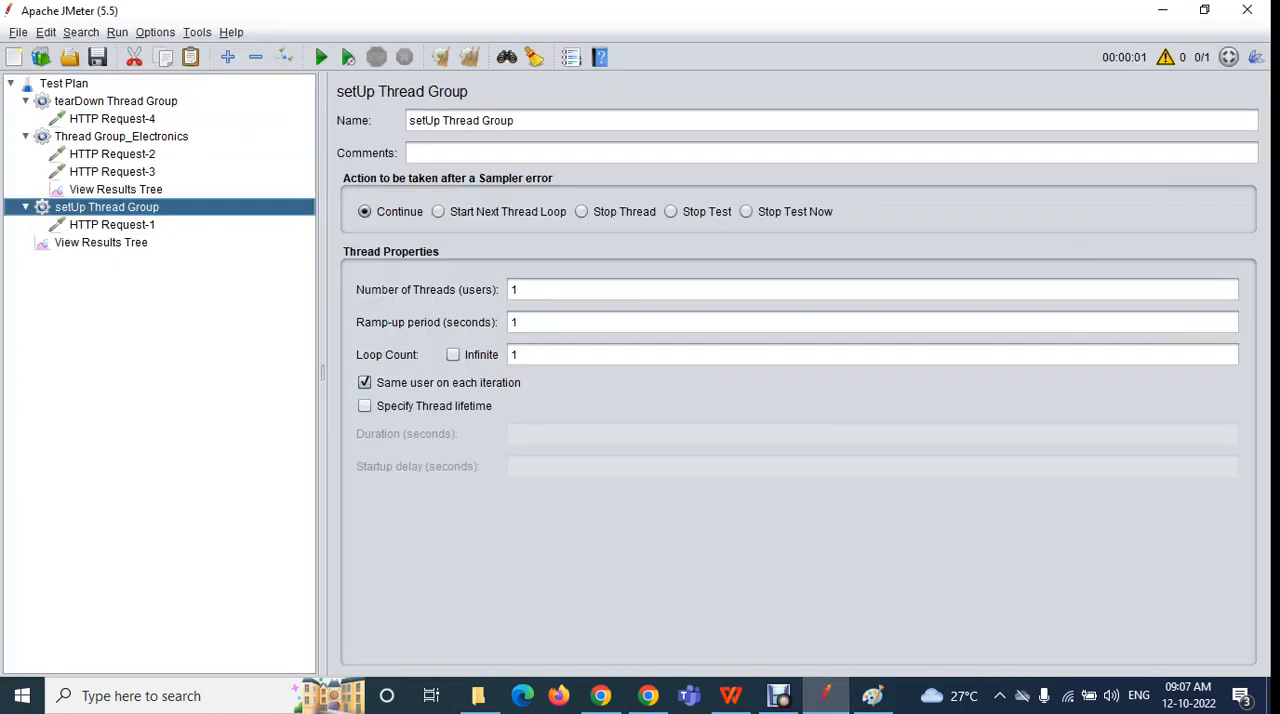
{"action": "left_click", "coordinate": [121, 137]}
{"action": "double_click", "coordinate": [116, 101]}
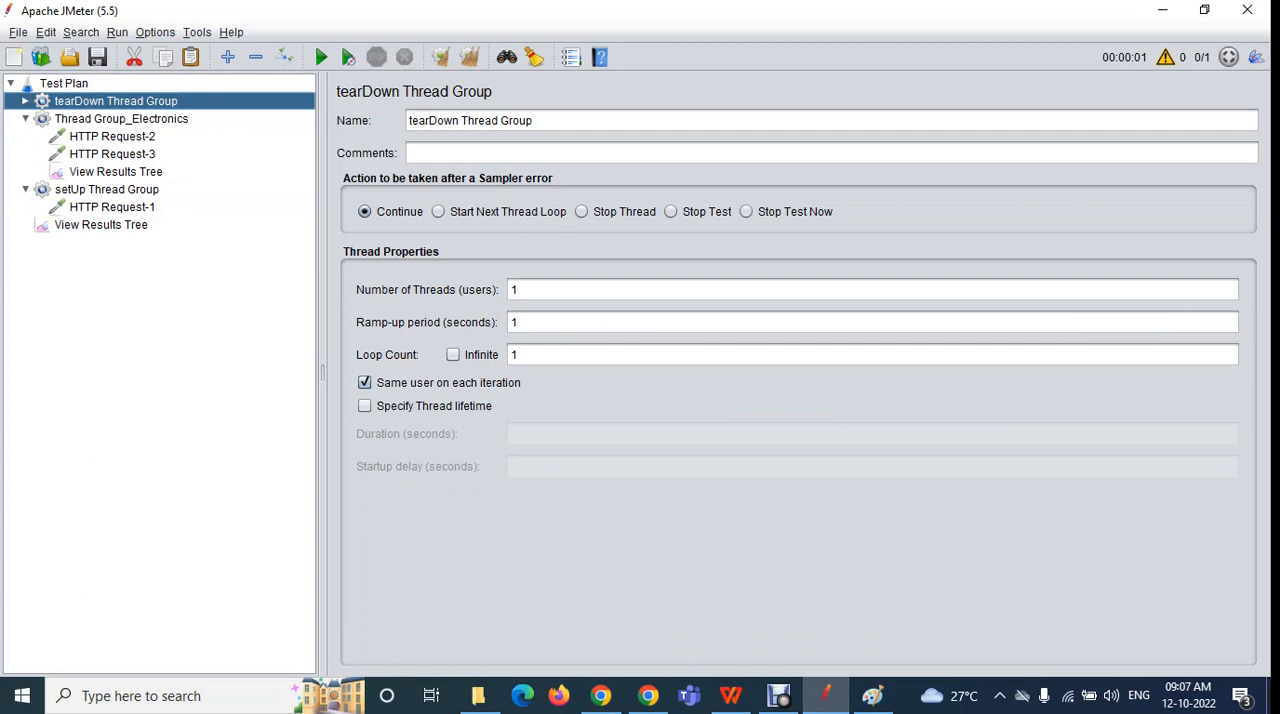
{"action": "left_click", "coordinate": [107, 189]}
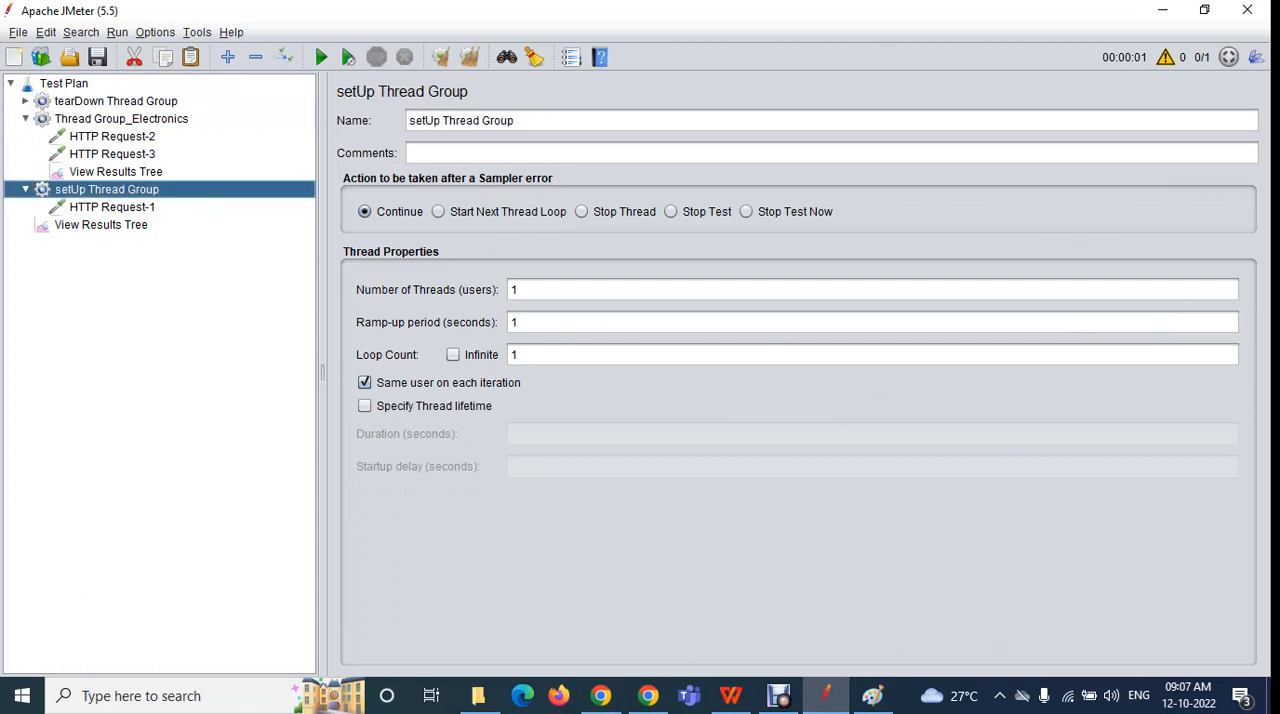
{"action": "left_click", "coordinate": [121, 119]}
{"action": "left_click", "coordinate": [116, 101]}
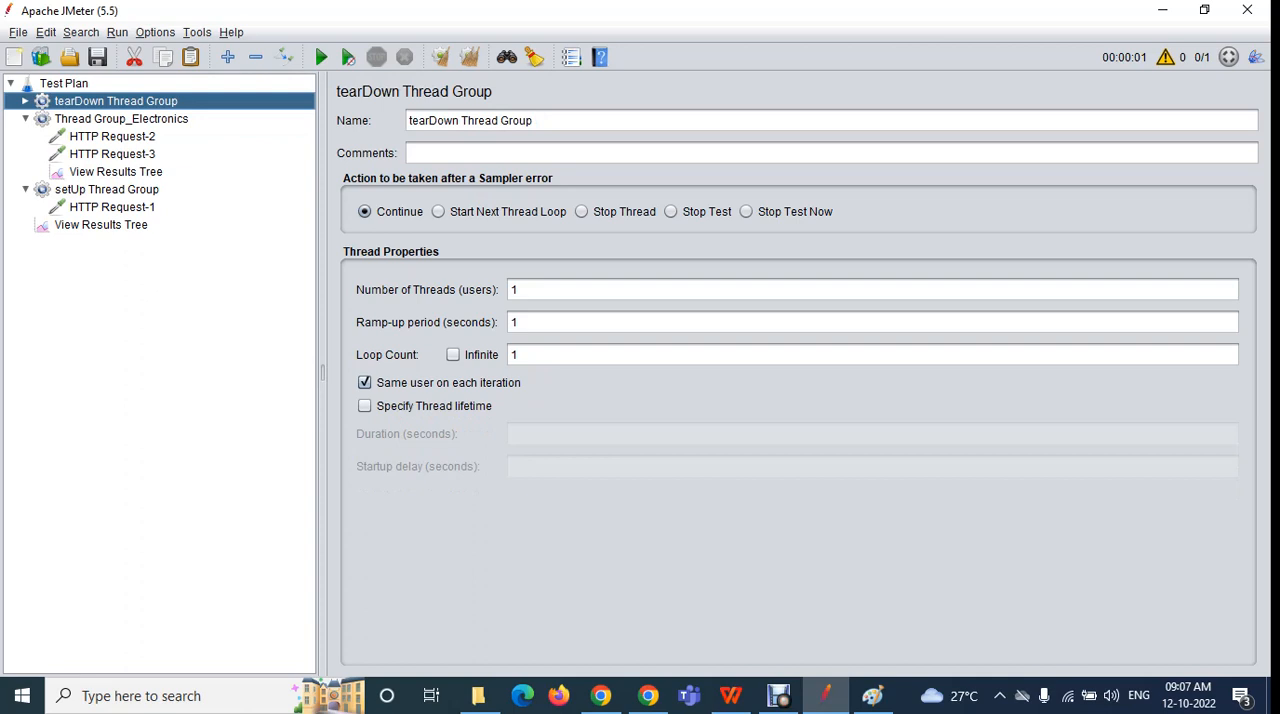
Collapse Thread Group_Electronics and setUp Thread Group in the test plan tree
{"action": "key", "text": "Down"}
{"action": "key", "text": "Left"}
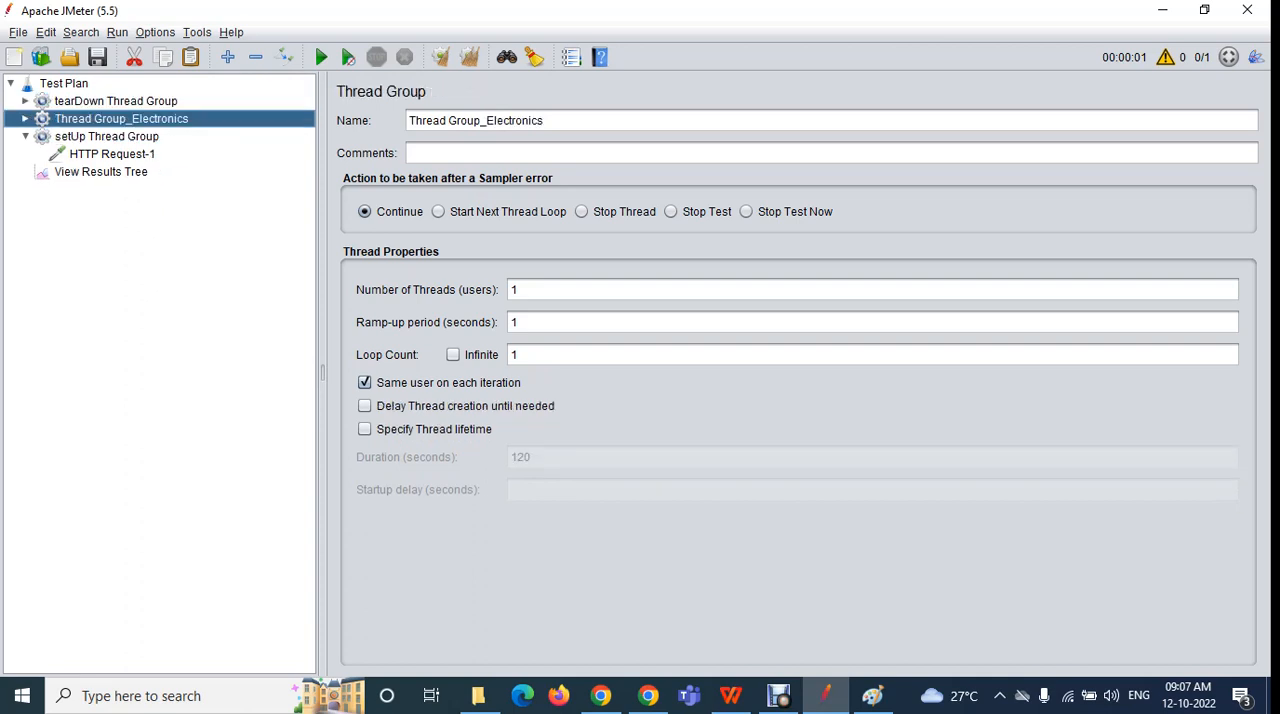
{"action": "key", "text": "Down"}
{"action": "key", "text": "Left"}
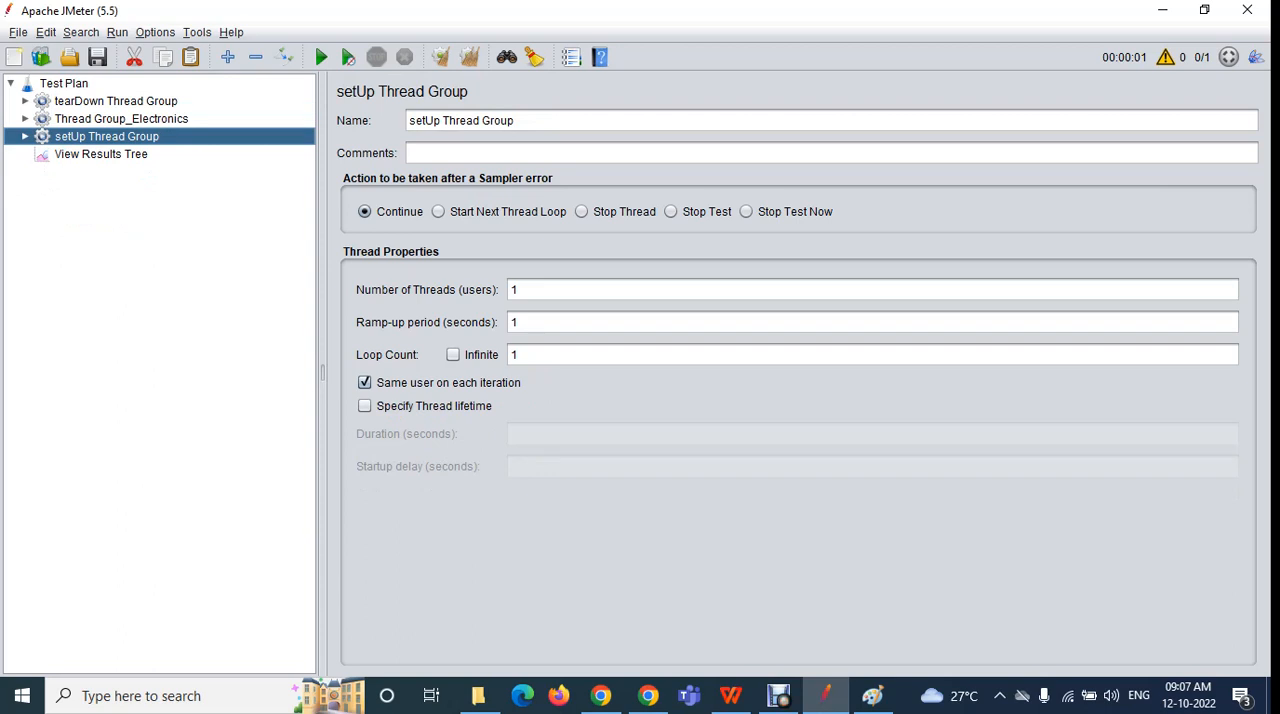
{"action": "key", "text": "Right"}
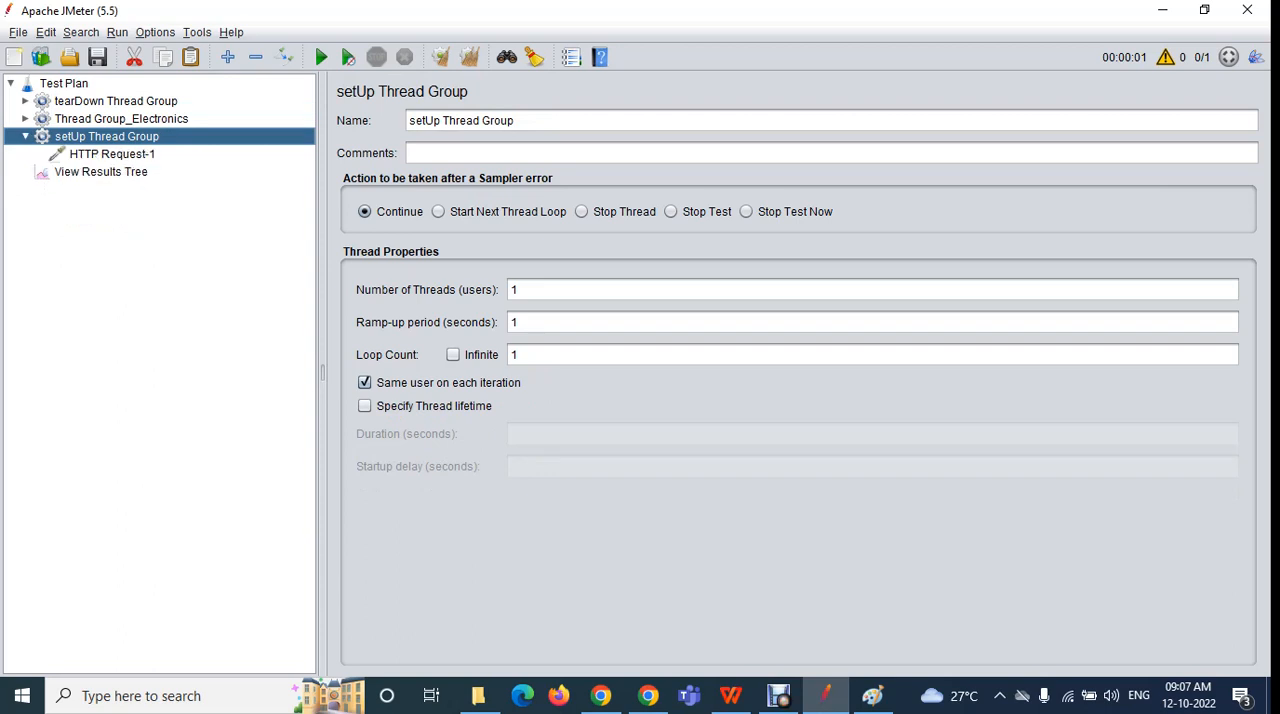
{"action": "key", "text": "Left"}
Look through the three collapsed thread groups once more and show the Test Plan's settings
{"action": "key", "text": "Up"}
{"action": "key", "text": "Up"}
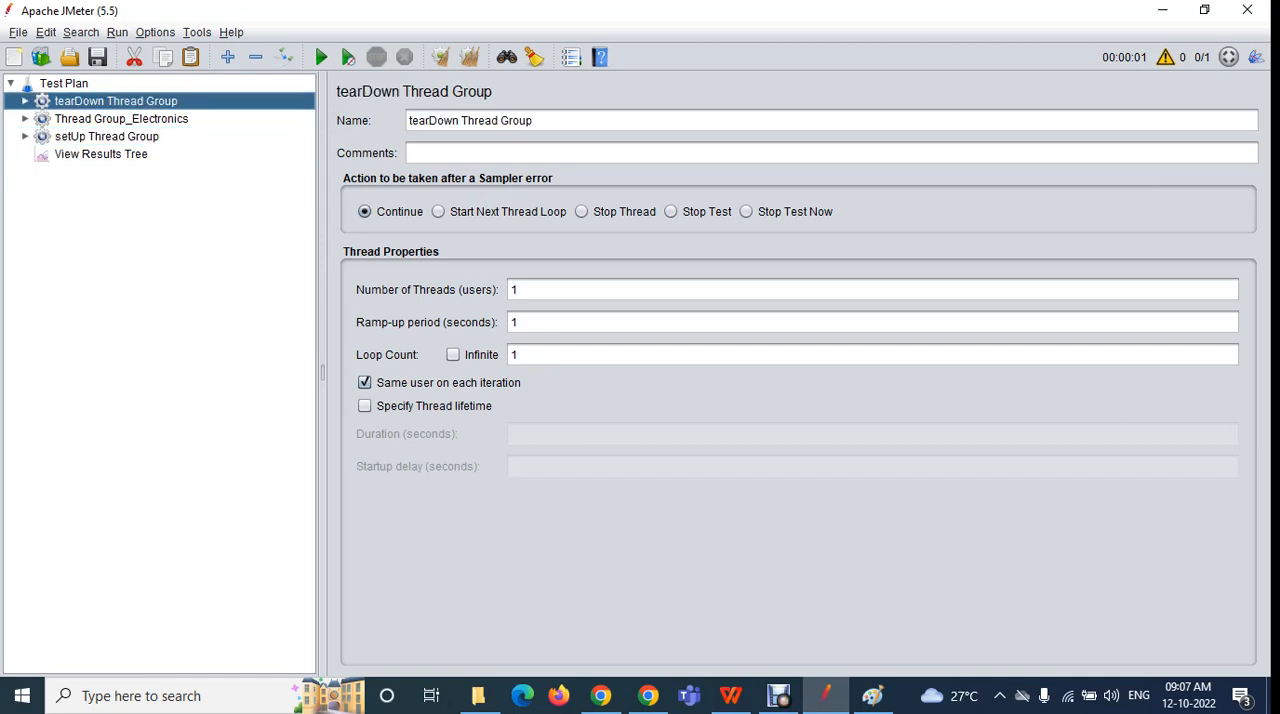
{"action": "key", "text": "Down"}
{"action": "key", "text": "Down"}
{"action": "key", "text": "Up"}
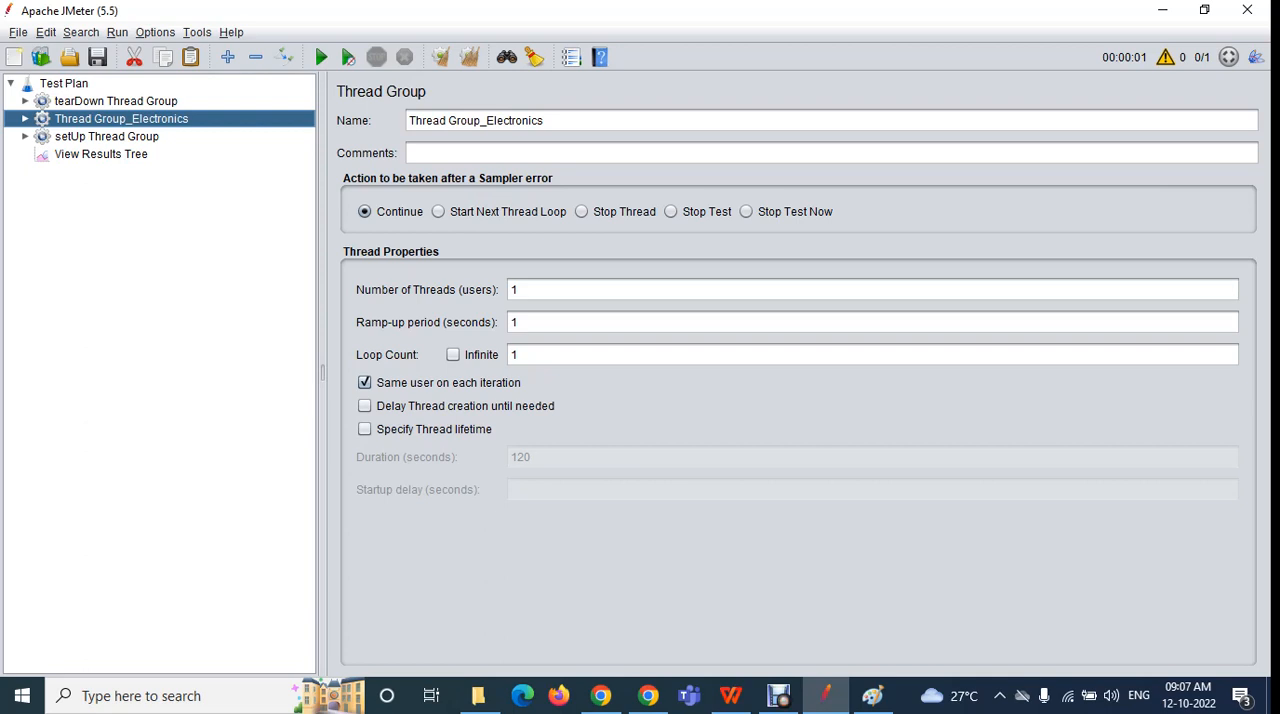
{"action": "left_click", "coordinate": [64, 84]}
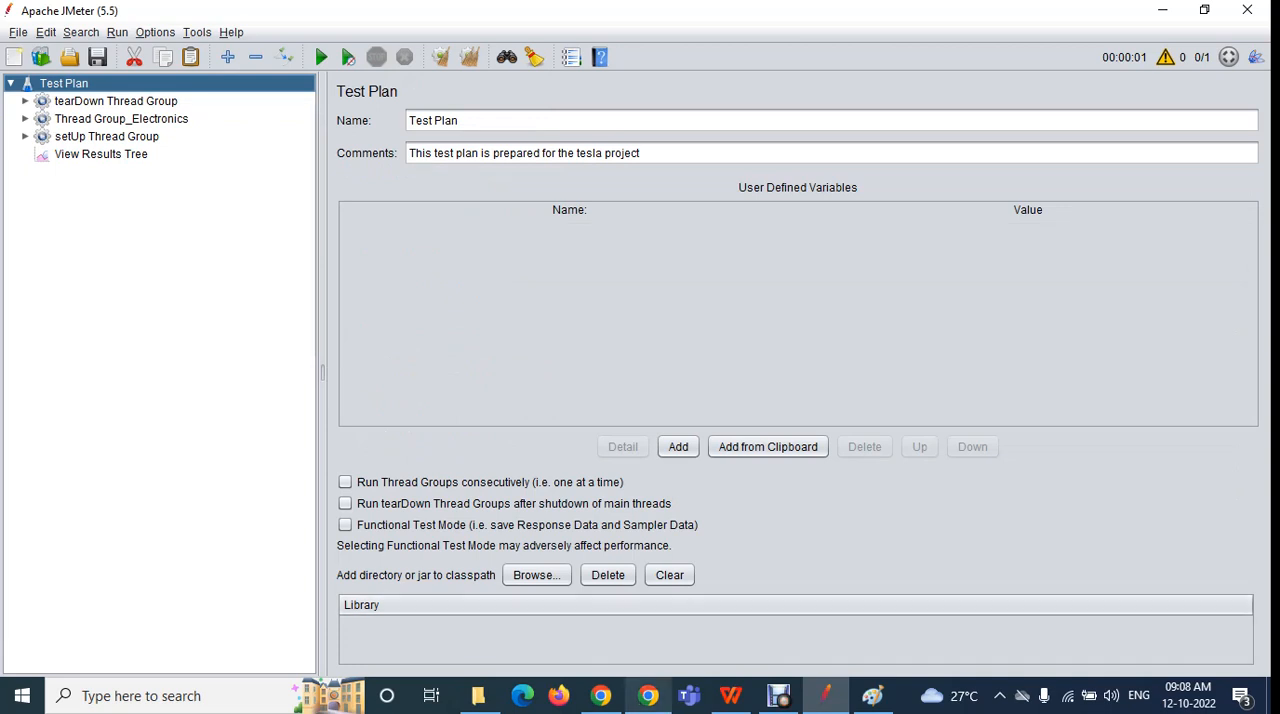
{"action": "left_click", "coordinate": [778, 695]}
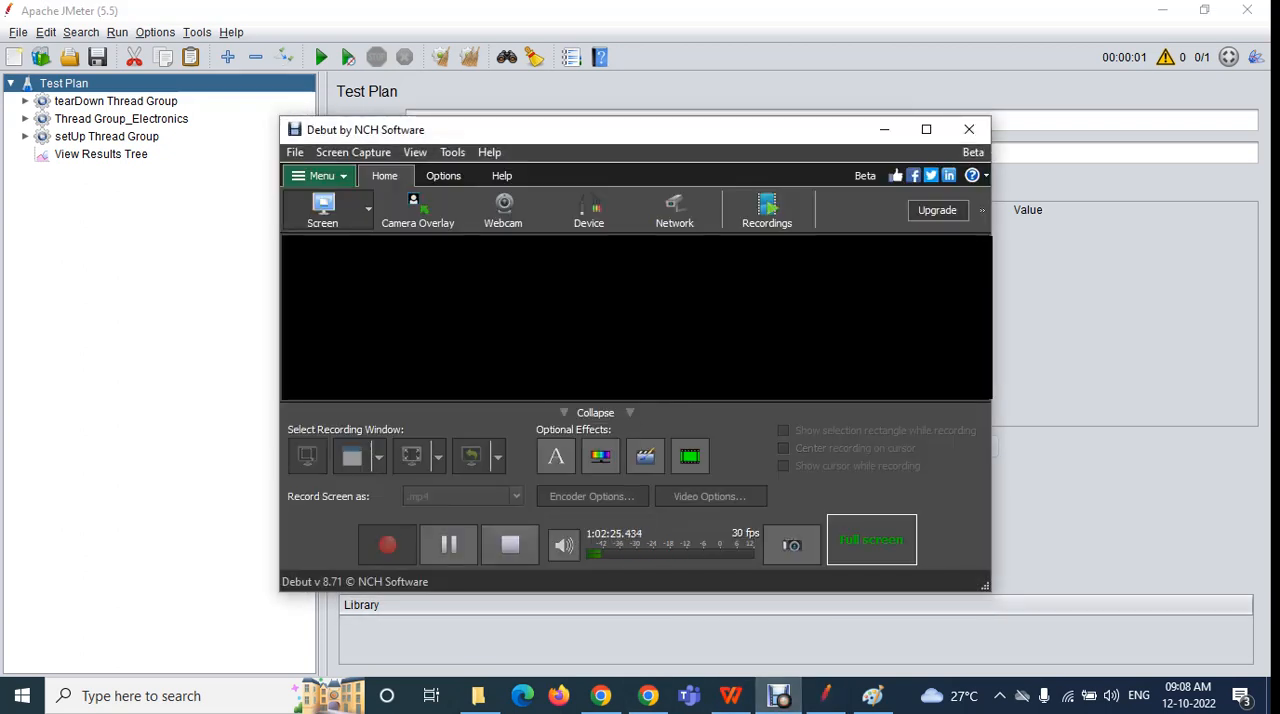